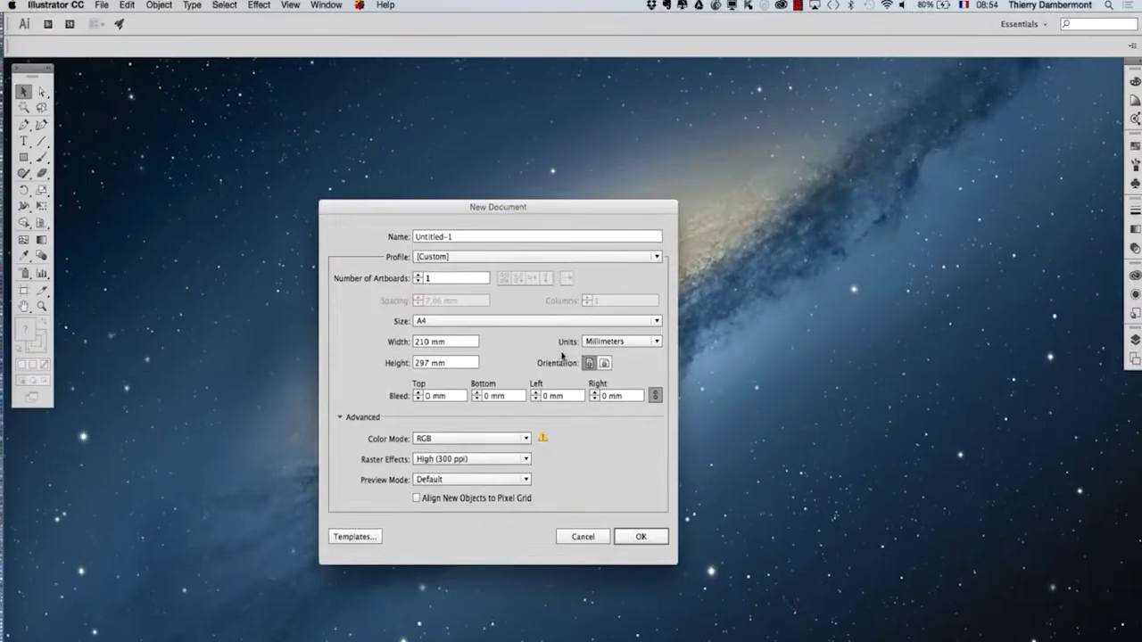
Create the portrait A4 RGB document in millimetres and display it in full-screen mode with the menu bar.
left_click(640, 535)
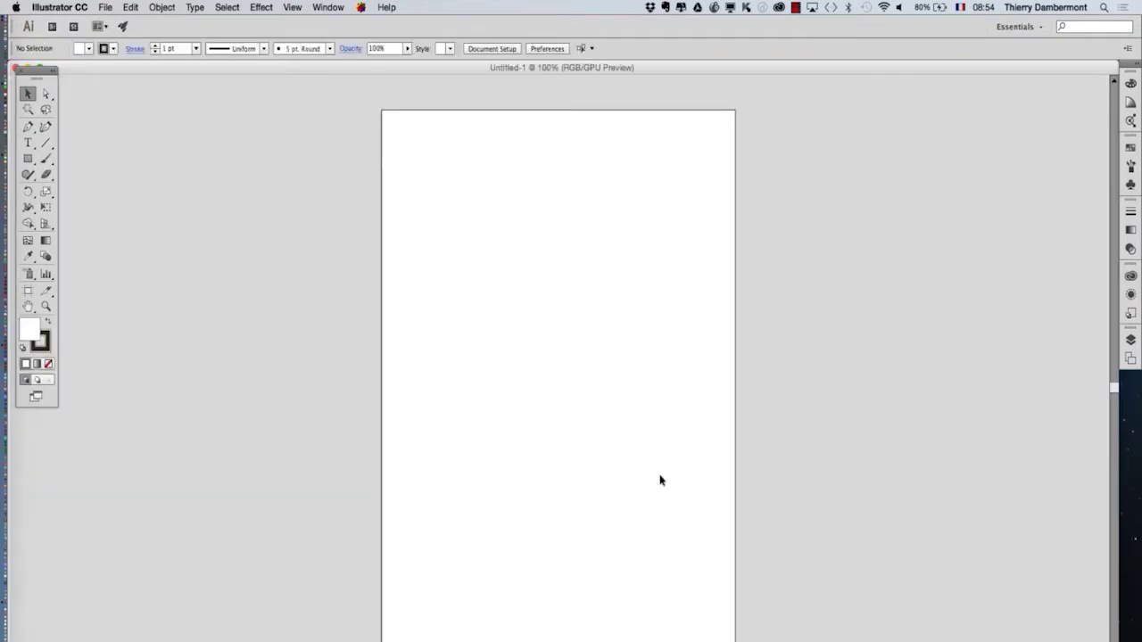
key("f")
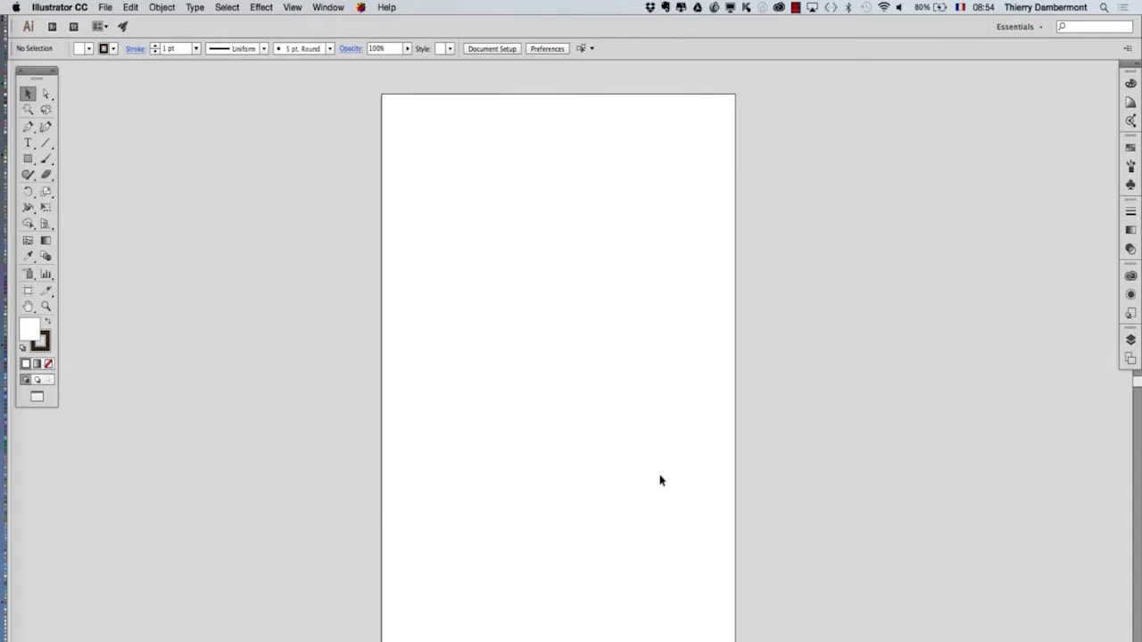
key("space")
left_click_drag(616, 441, 535, 433)
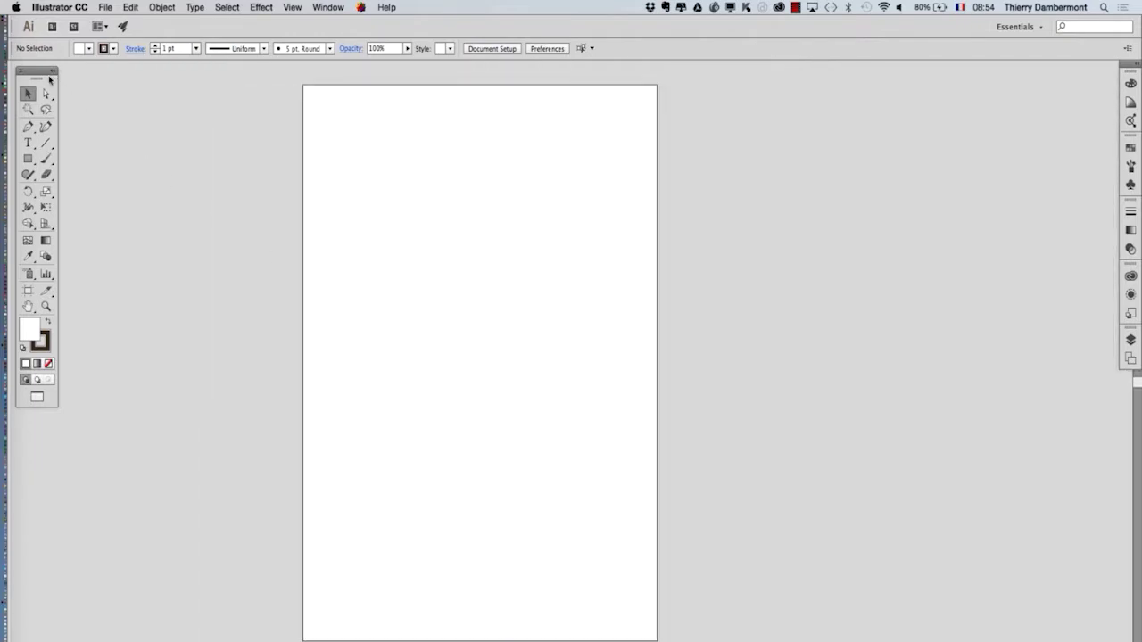
Move the floating toolbox closer to the artboard and show the document rulers.
left_click_drag(48, 80, 78, 99)
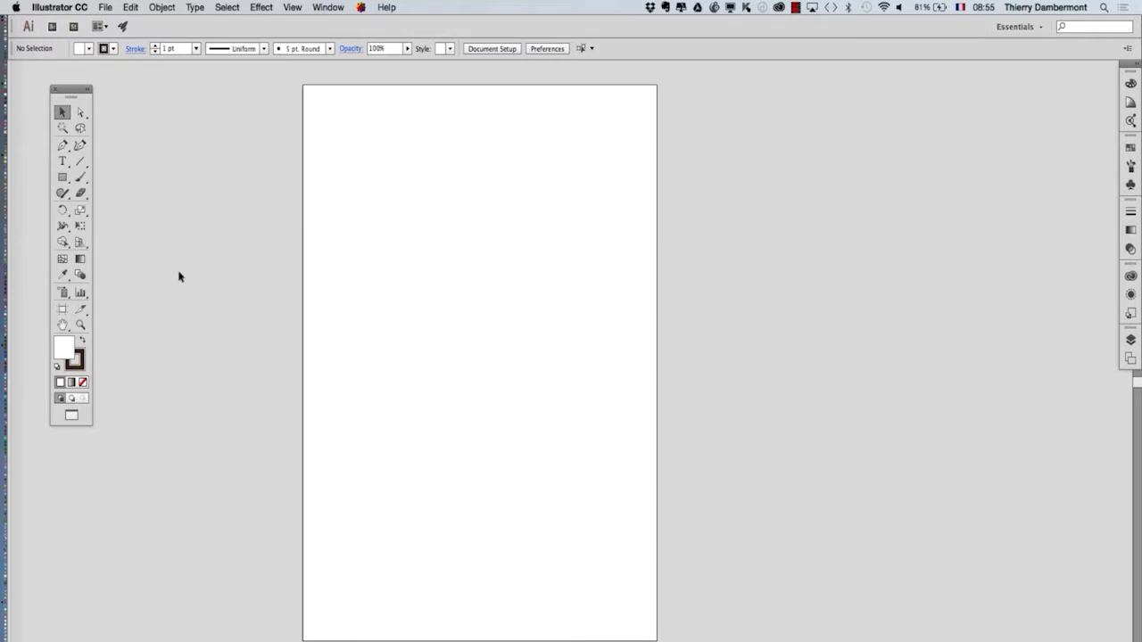
key("super+r")
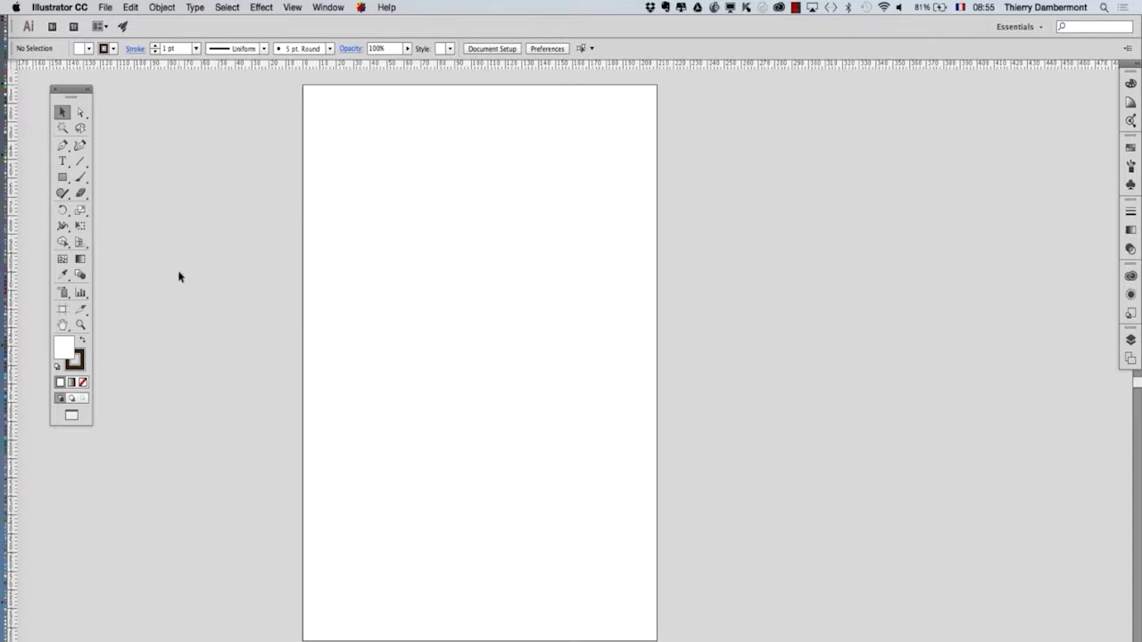
left_click(292, 7)
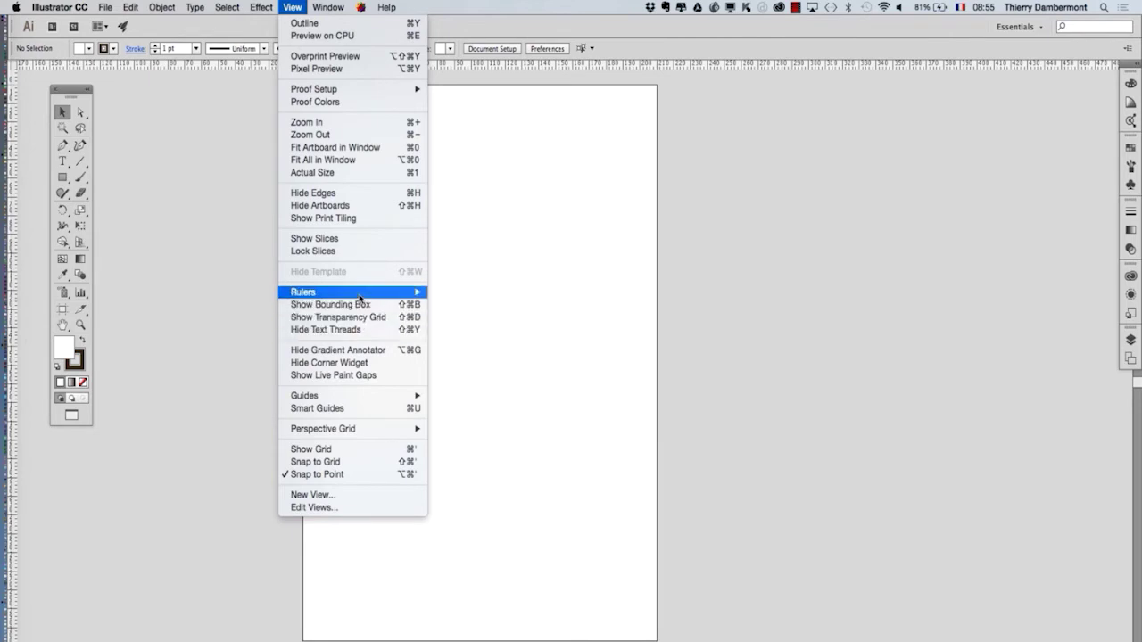
mouse_move(360, 297)
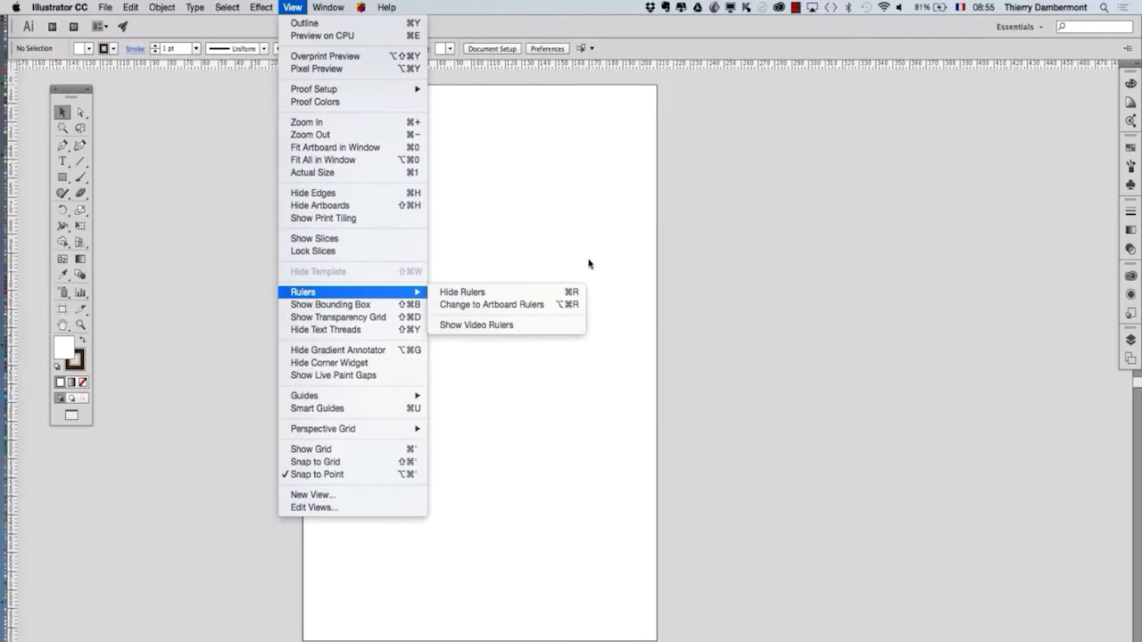
left_click(559, 213)
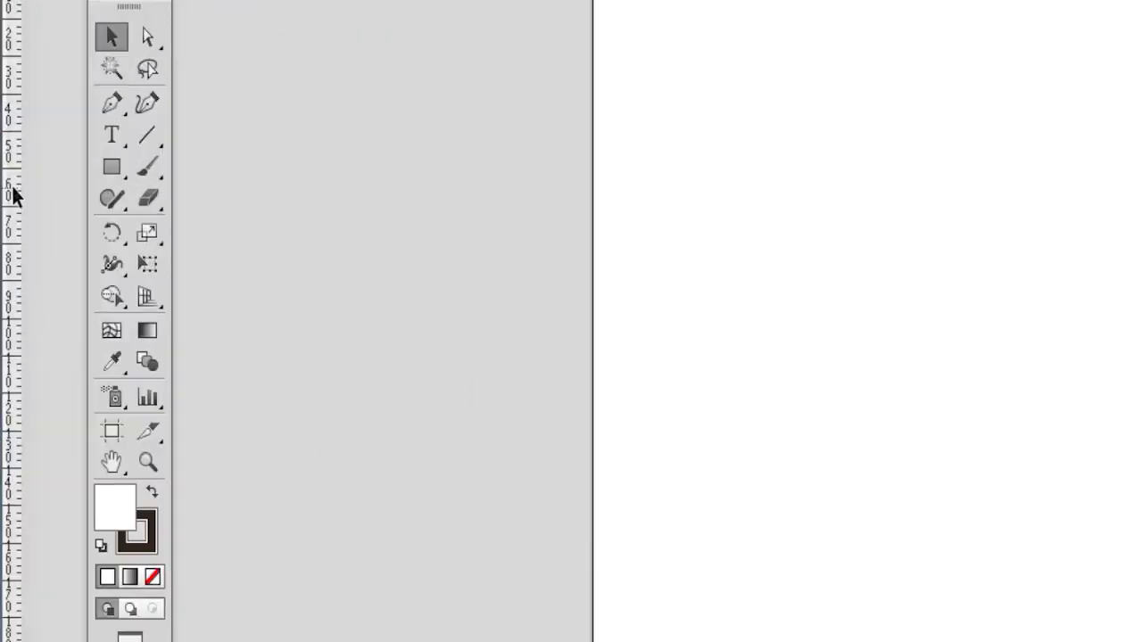
Add a vertical guide from the ruler and position it on the artboard at about X 95 mm.
left_click_drag(13, 192, 941, 217)
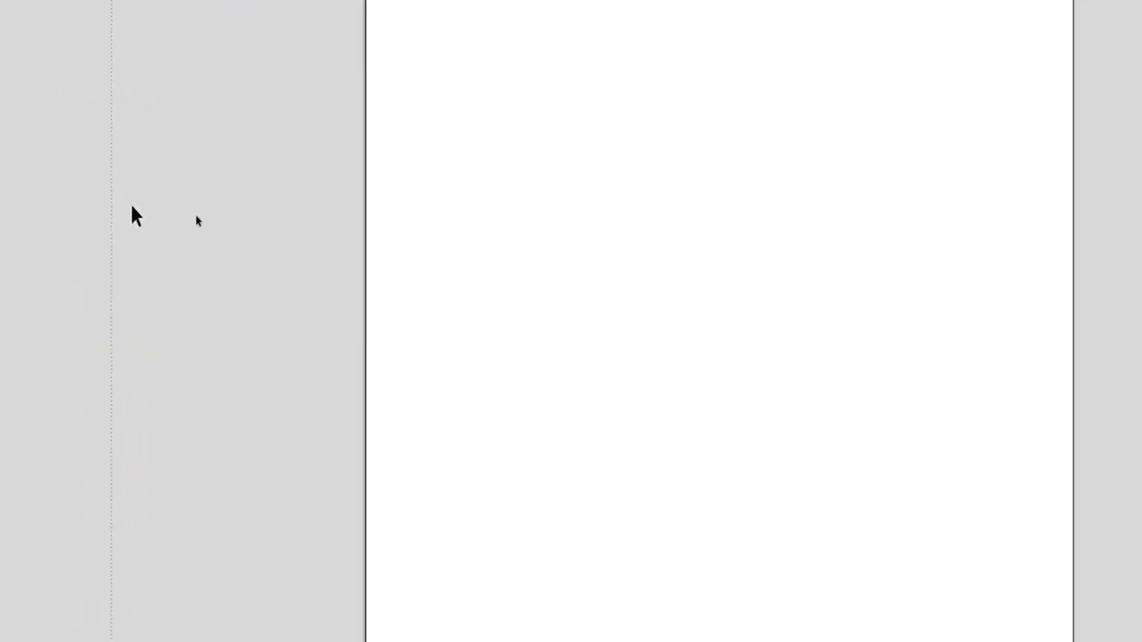
left_click_drag(332, 216, 333, 217)
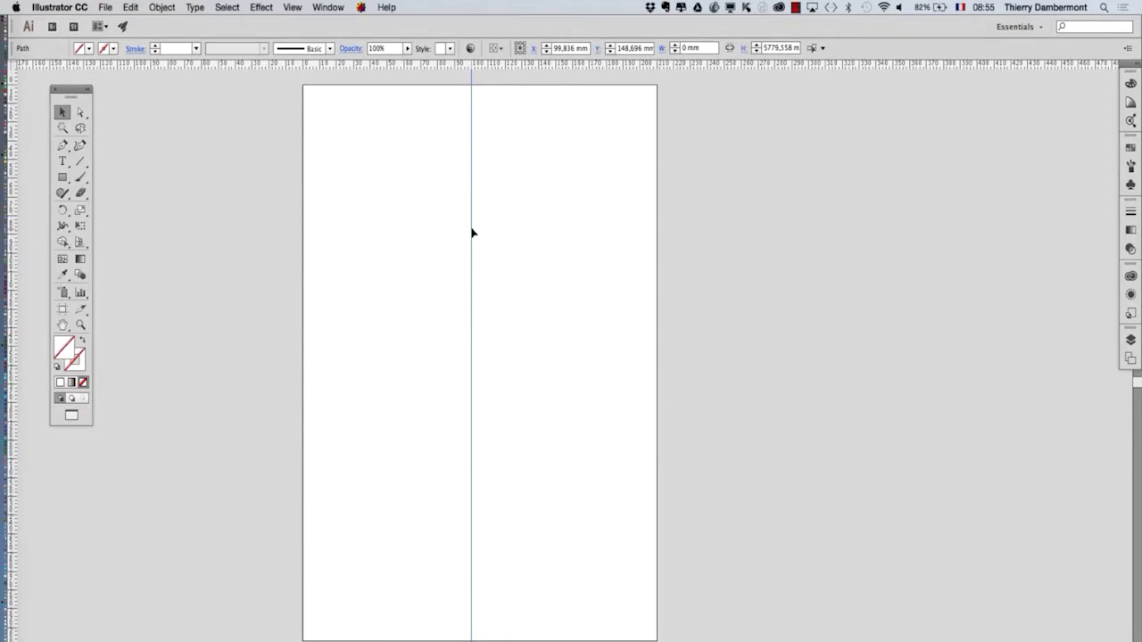
left_click_drag(473, 232, 460, 264)
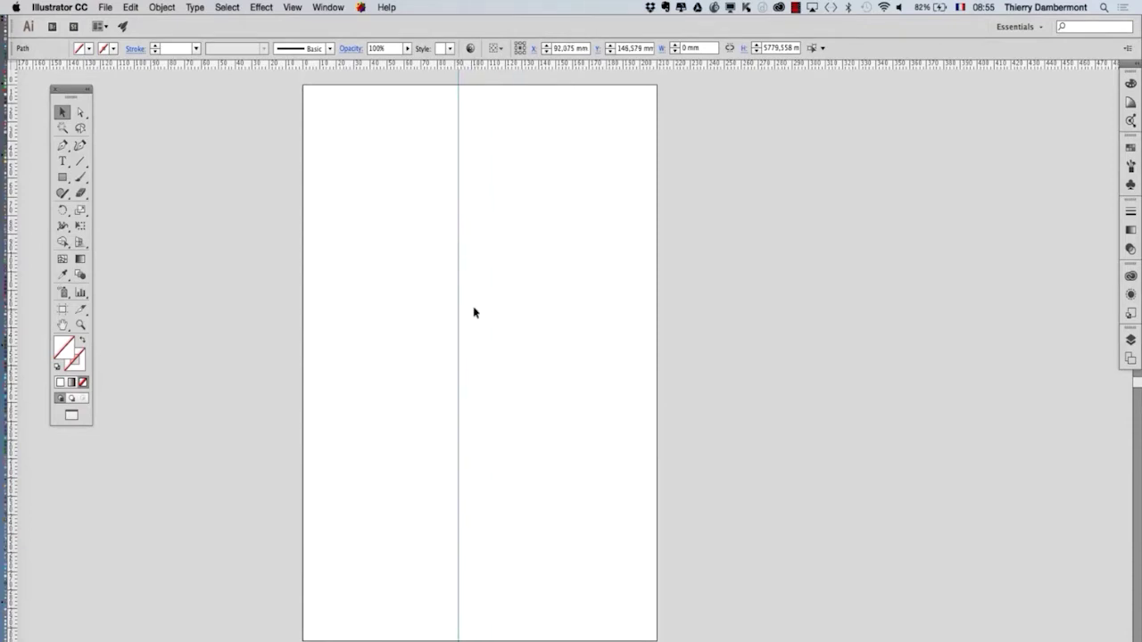
left_click_drag(462, 305, 465, 332)
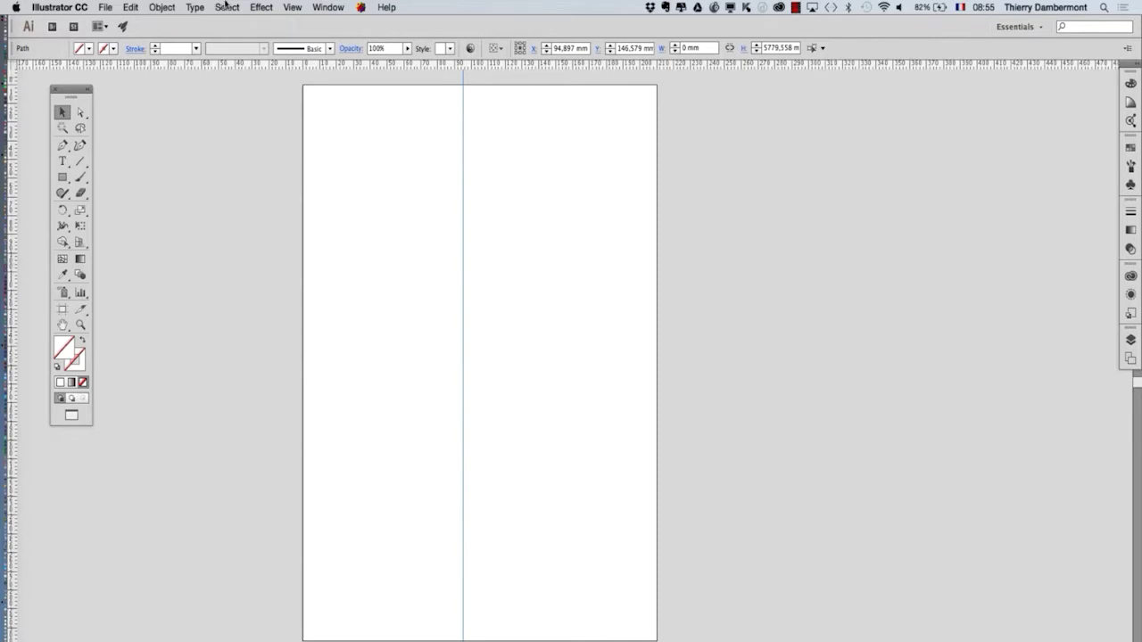
Show the Layers panel, detach it from the Artboards panel beside the artboard, and enlarge it.
left_click(319, 8)
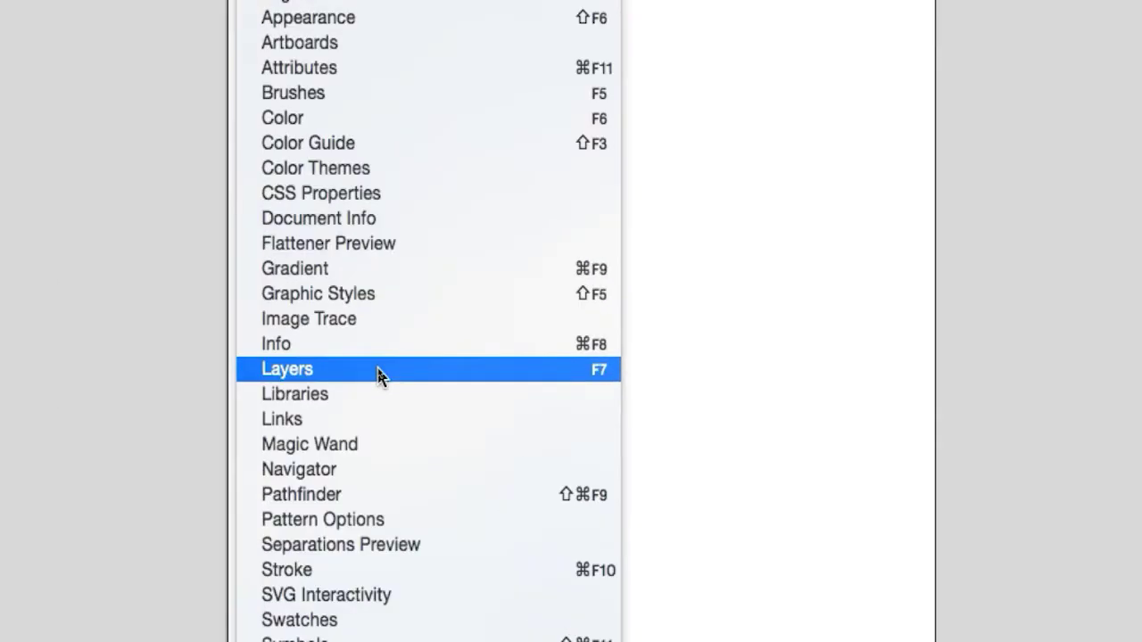
left_click(377, 370)
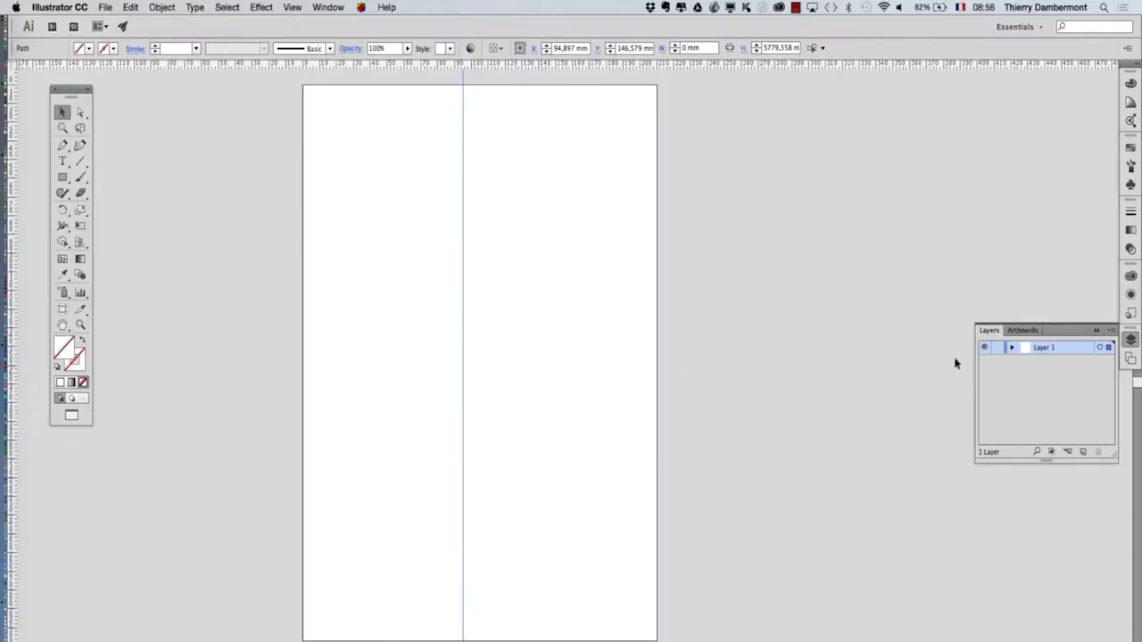
left_click_drag(991, 332, 621, 258)
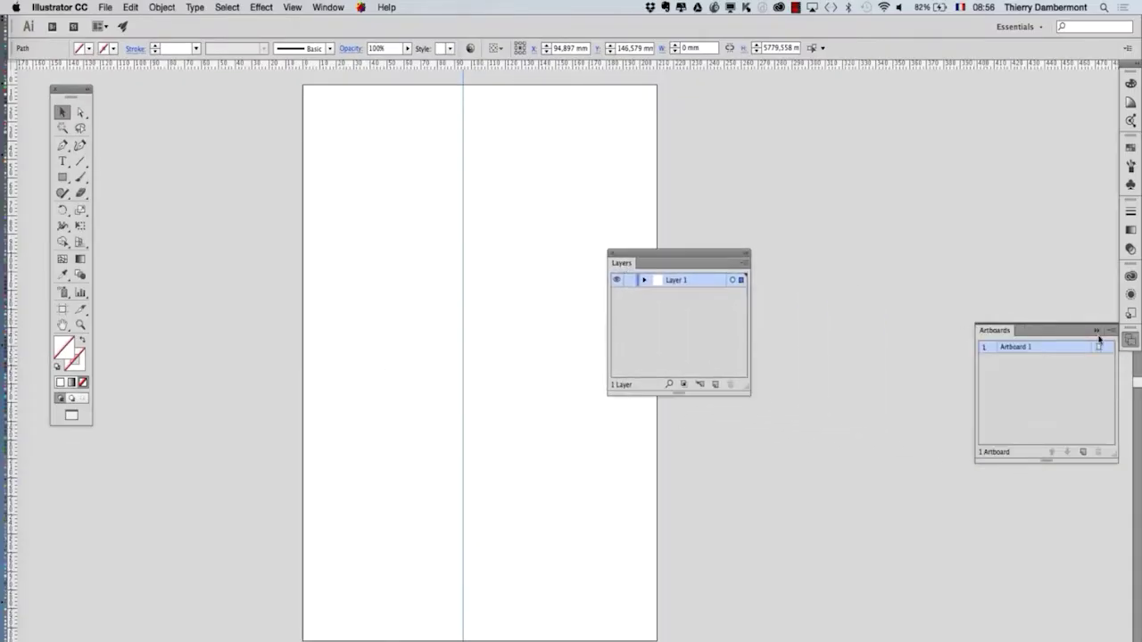
left_click(1098, 328)
left_click_drag(744, 389, 851, 425)
Set the row size of the Layers panel to a custom 60 pixels.
left_click(847, 267)
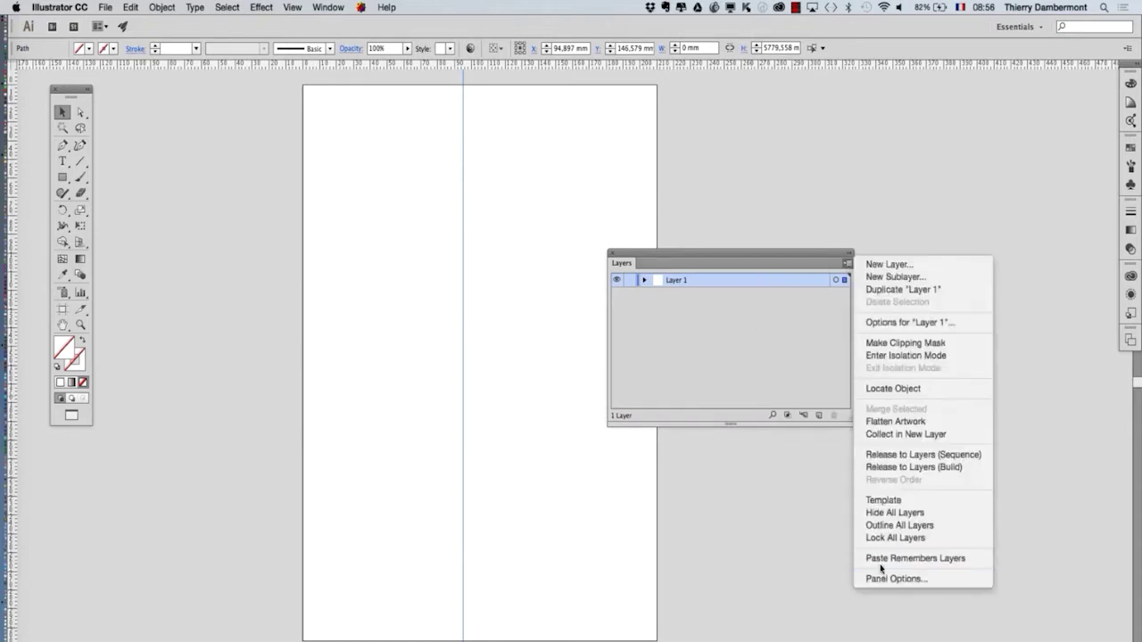
left_click(884, 578)
left_click(438, 325)
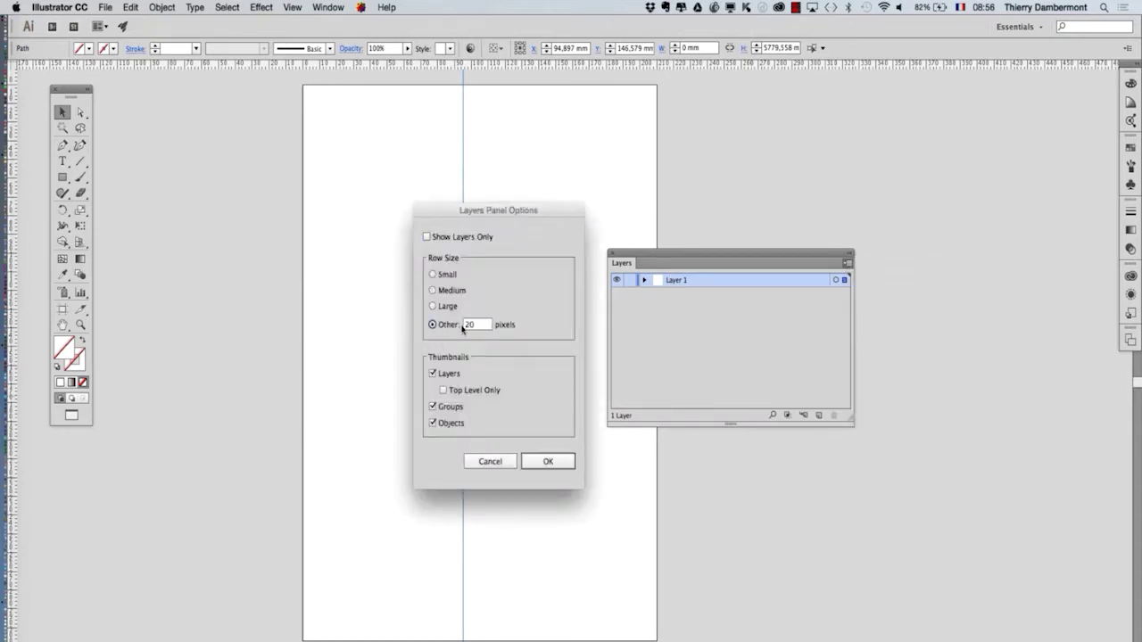
left_click_drag(487, 325, 464, 323)
type("60")
left_click(569, 463)
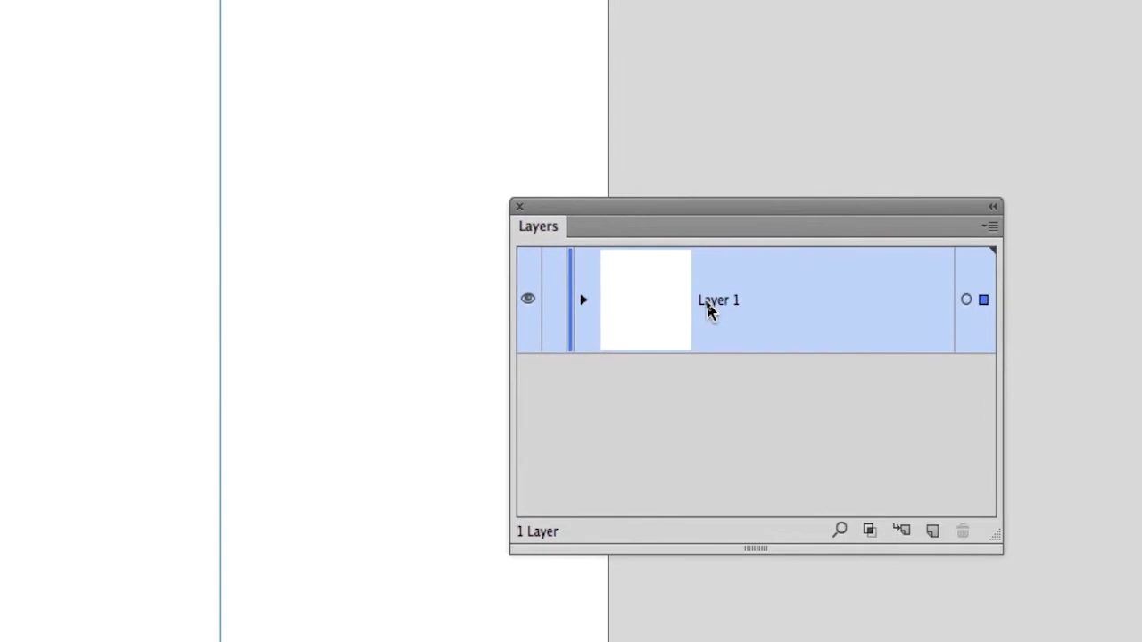
Rename Layer 1 as reperes and lock the layer.
double_click(710, 303)
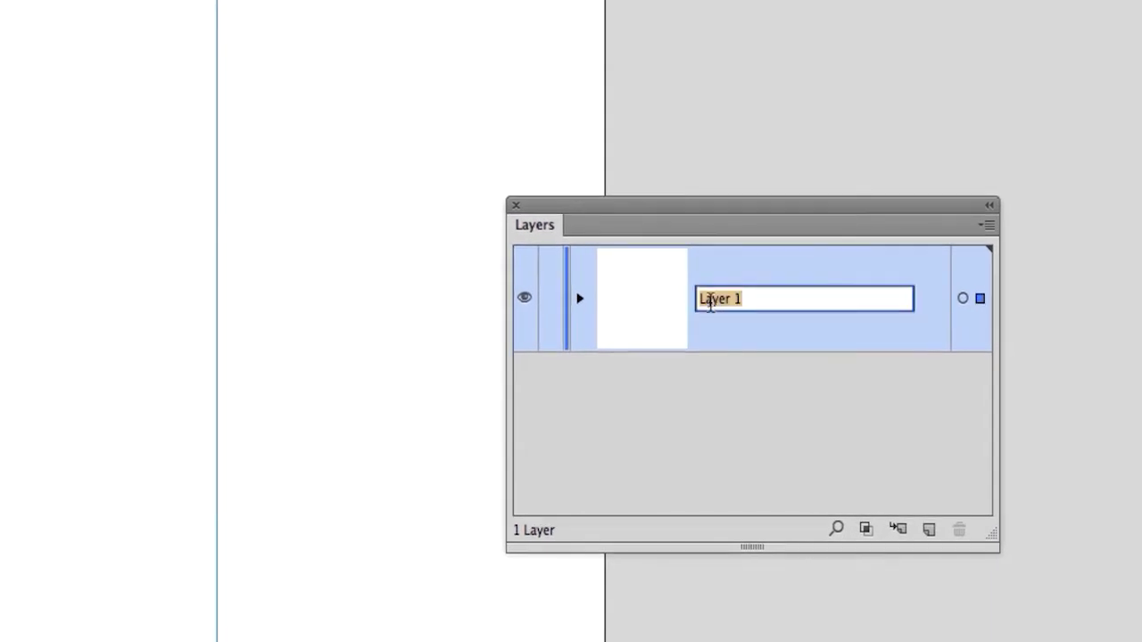
type("reperes")
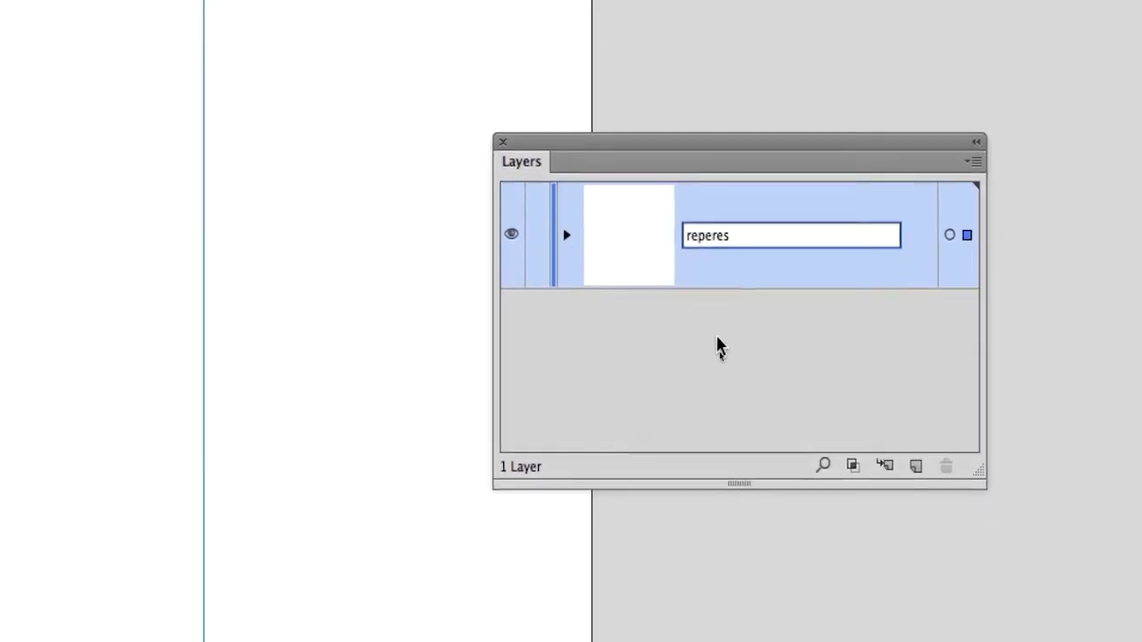
left_click(719, 348)
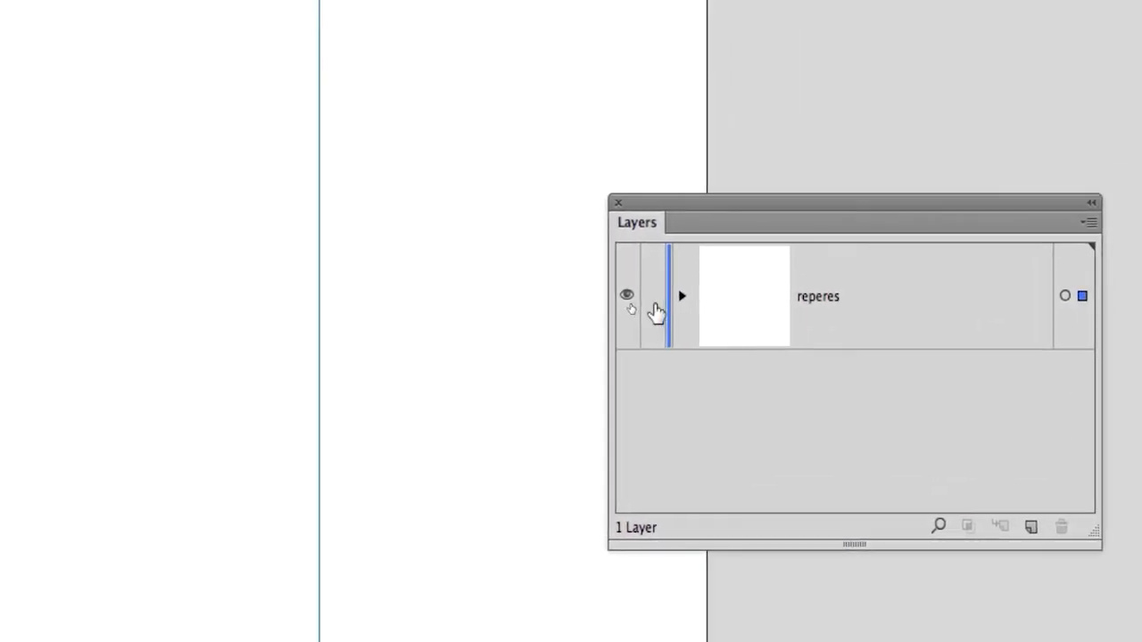
left_click(654, 304)
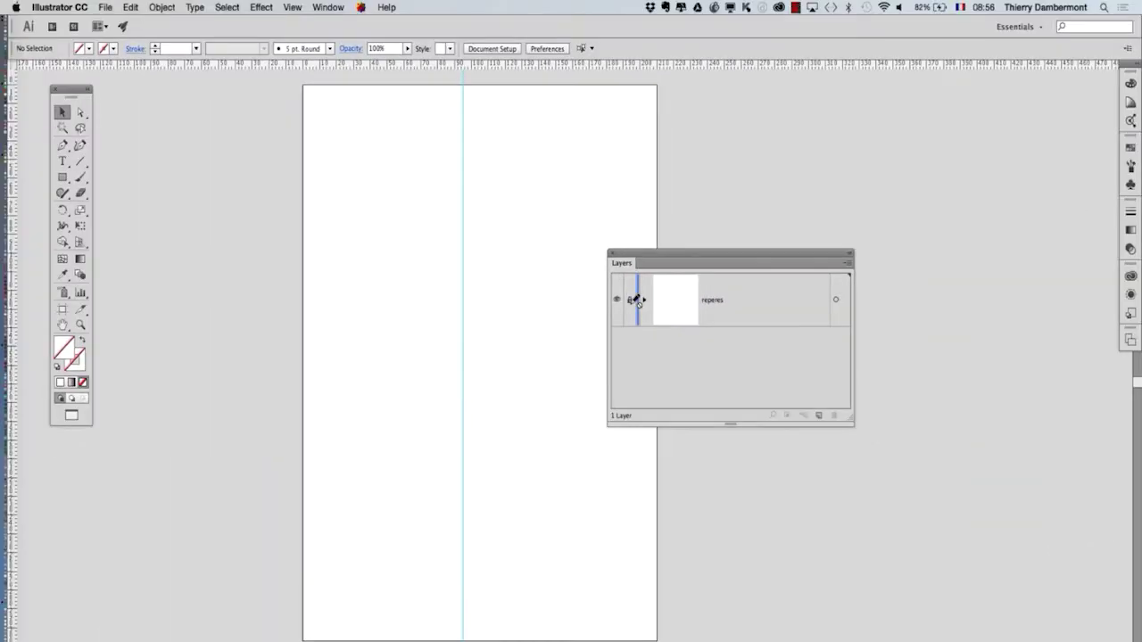
Lock the document's guides.
left_click(292, 7)
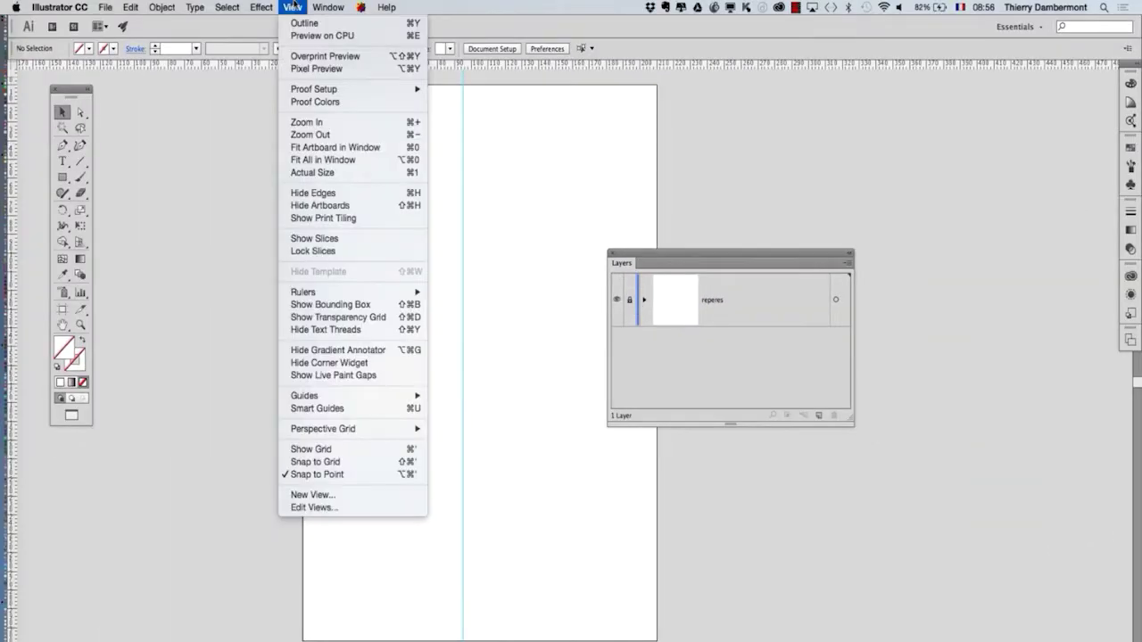
left_click(293, 7)
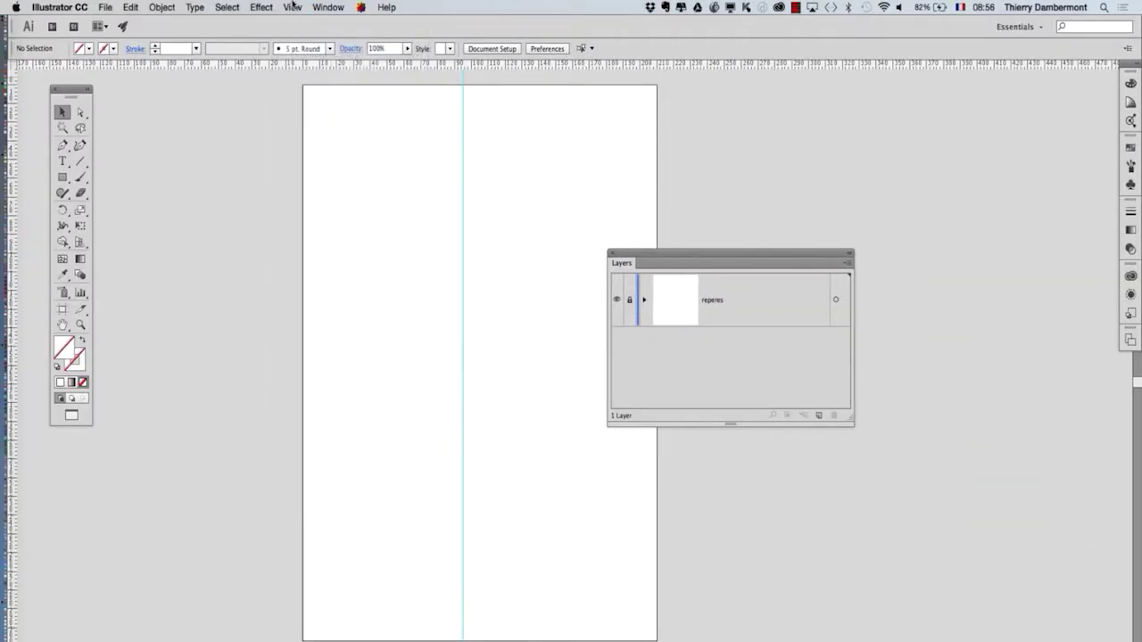
left_click(293, 6)
mouse_move(343, 397)
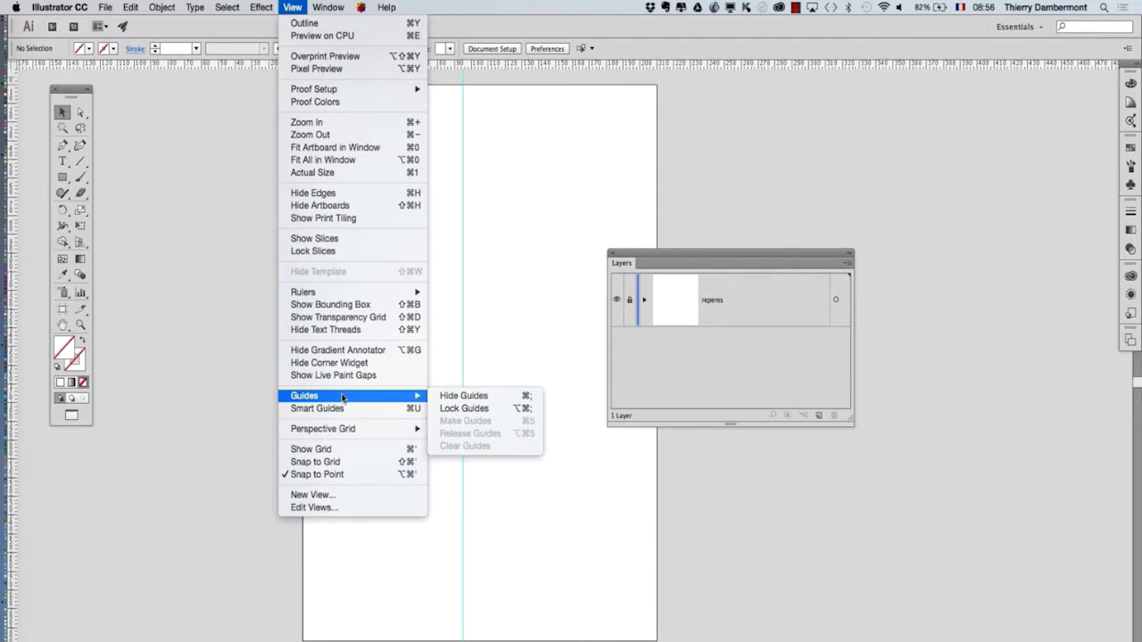
left_click(473, 407)
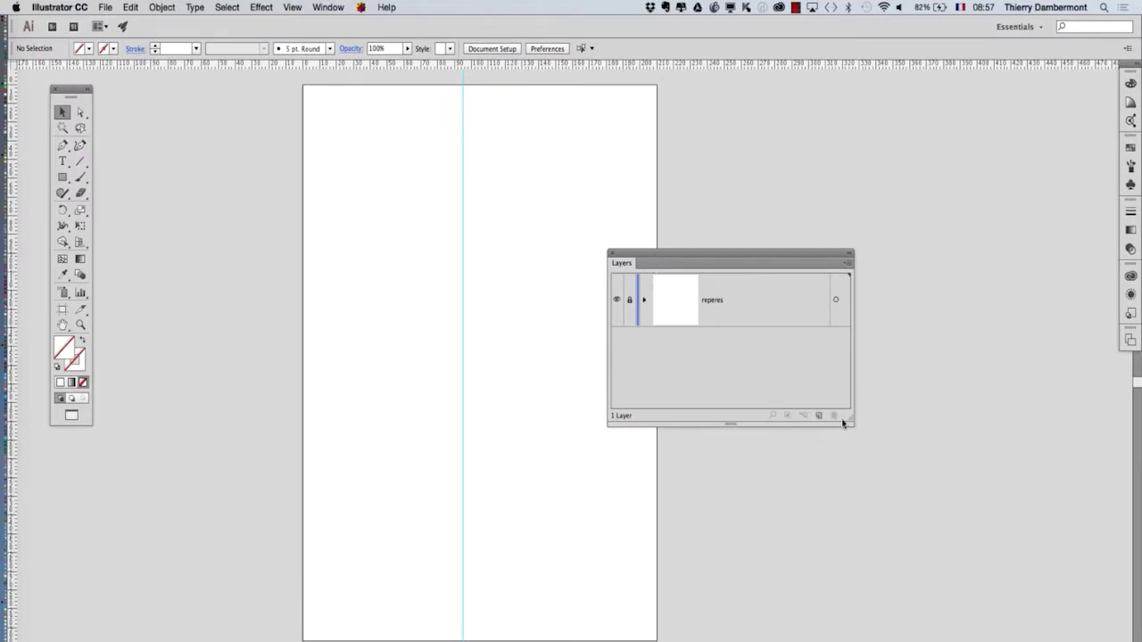
Narrow the Layers panel and move it off the artboard, and place the toolbox over the artboard's left part.
left_click_drag(848, 417, 829, 422)
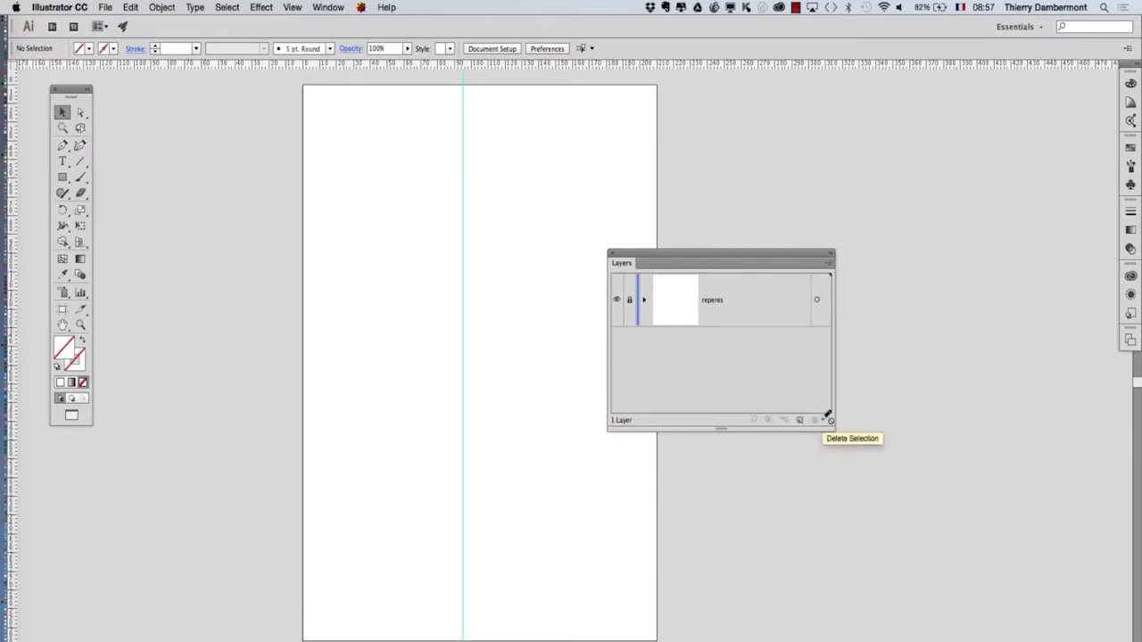
left_click_drag(624, 253, 711, 248)
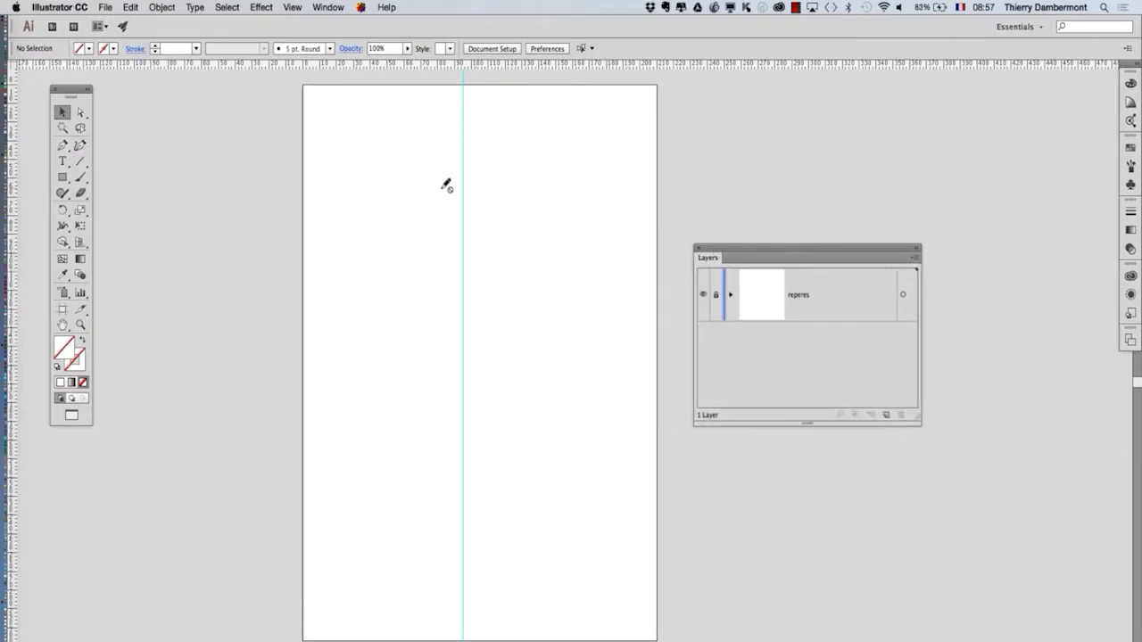
left_click_drag(66, 89, 341, 157)
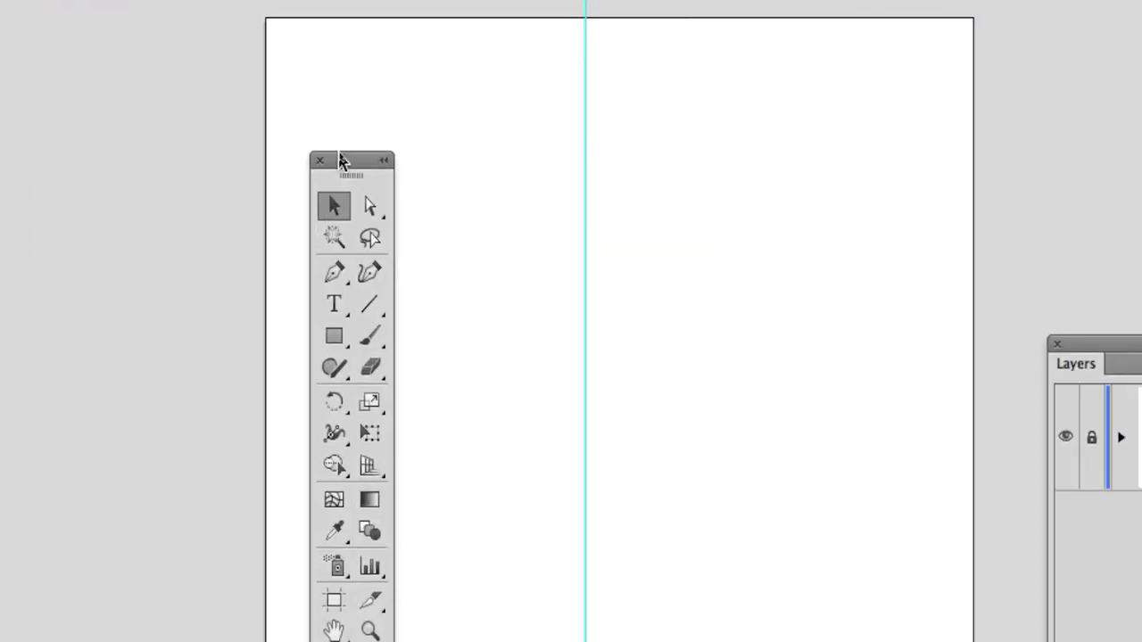
Choose the Pencil Tool from the Shaper tool group.
left_click(339, 313)
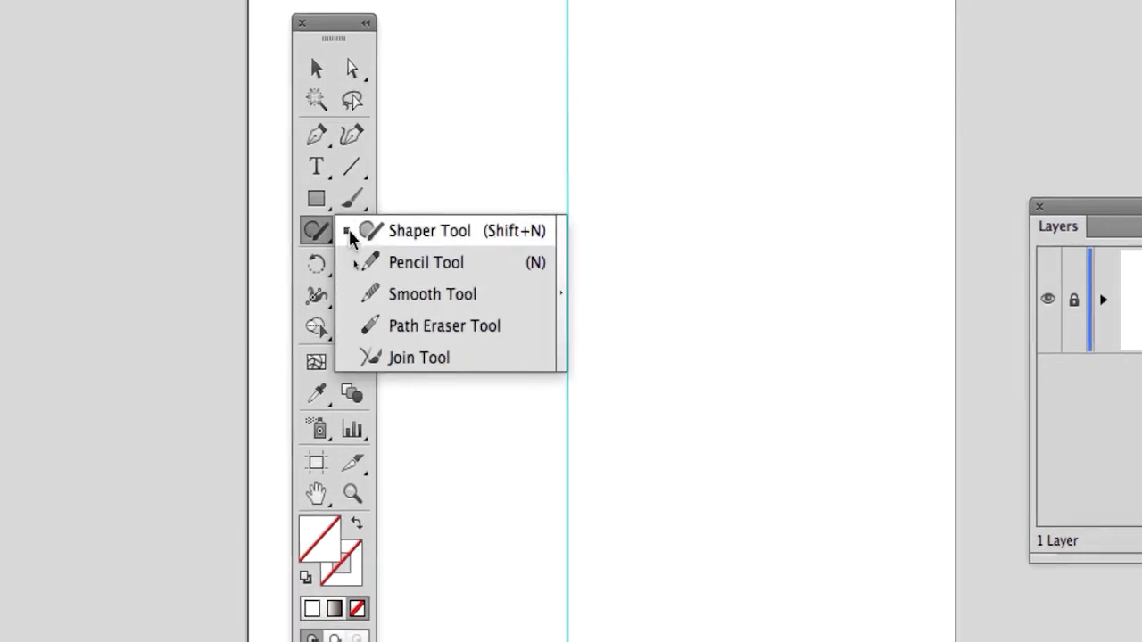
left_click(391, 262)
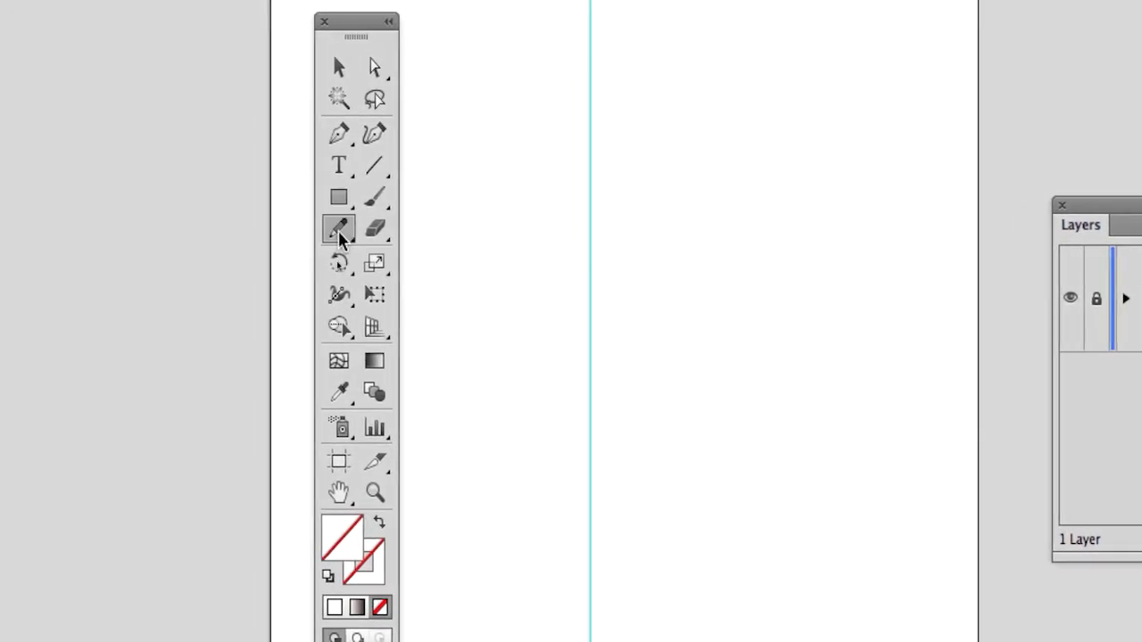
left_click(340, 230)
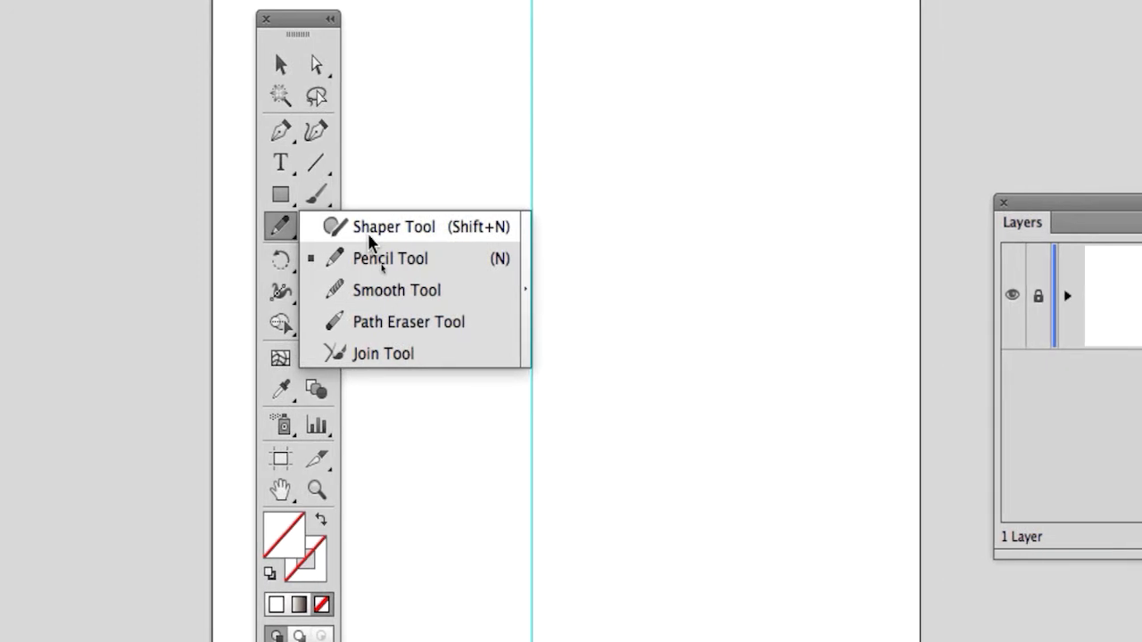
left_click(357, 258)
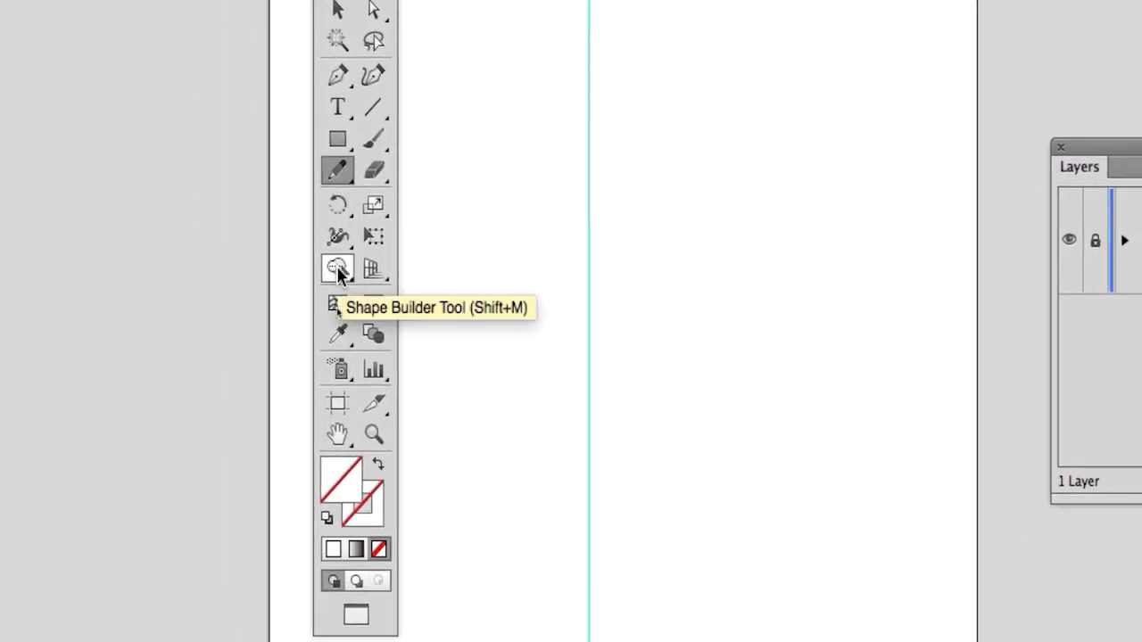
left_click(341, 175)
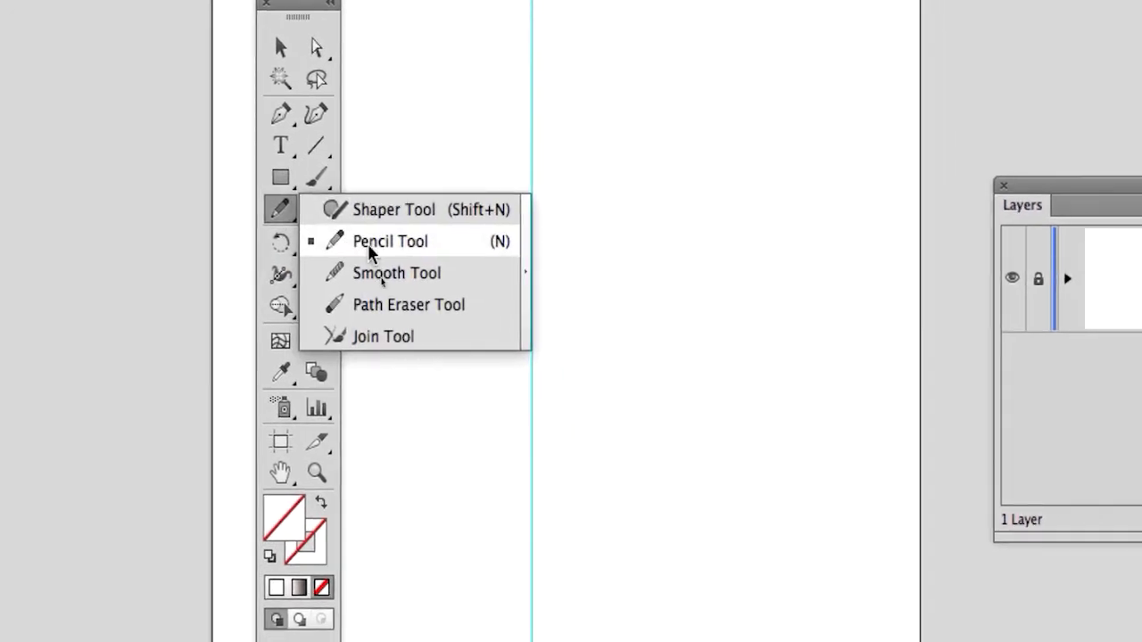
left_click(371, 252)
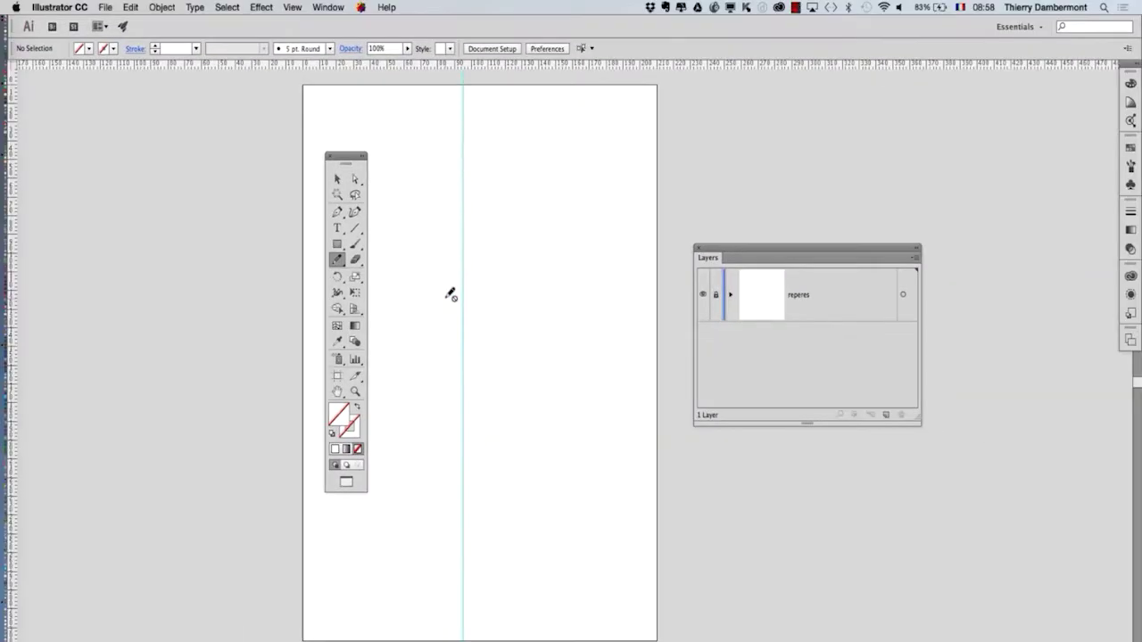
Move the toolbox off the artboard and add a new layer above reperes.
left_click_drag(346, 157, 206, 169)
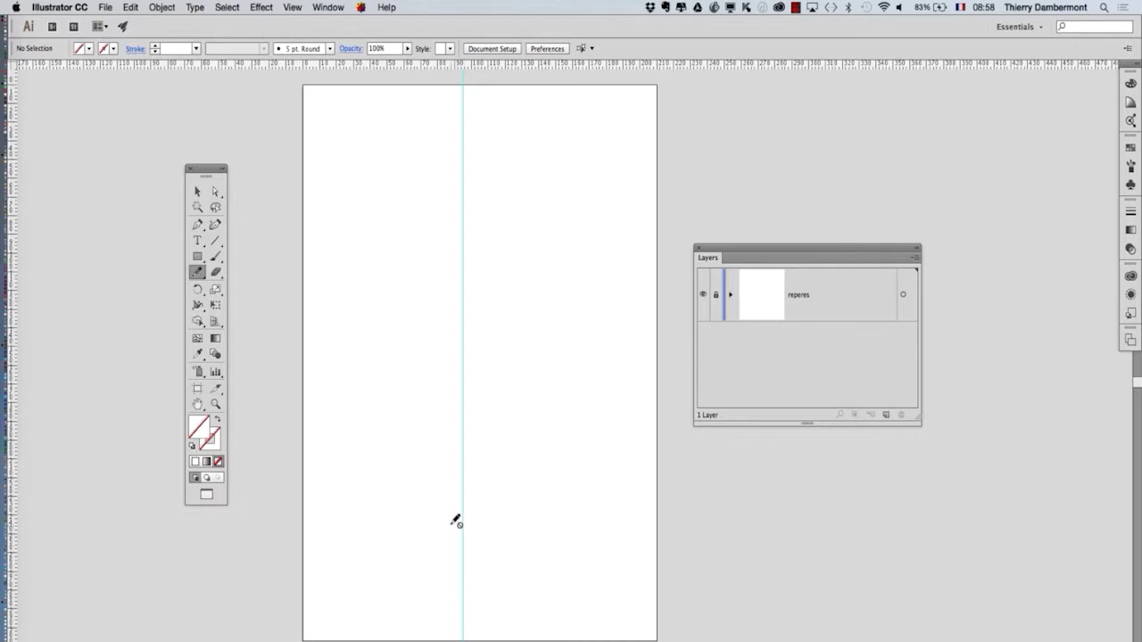
left_click(832, 288)
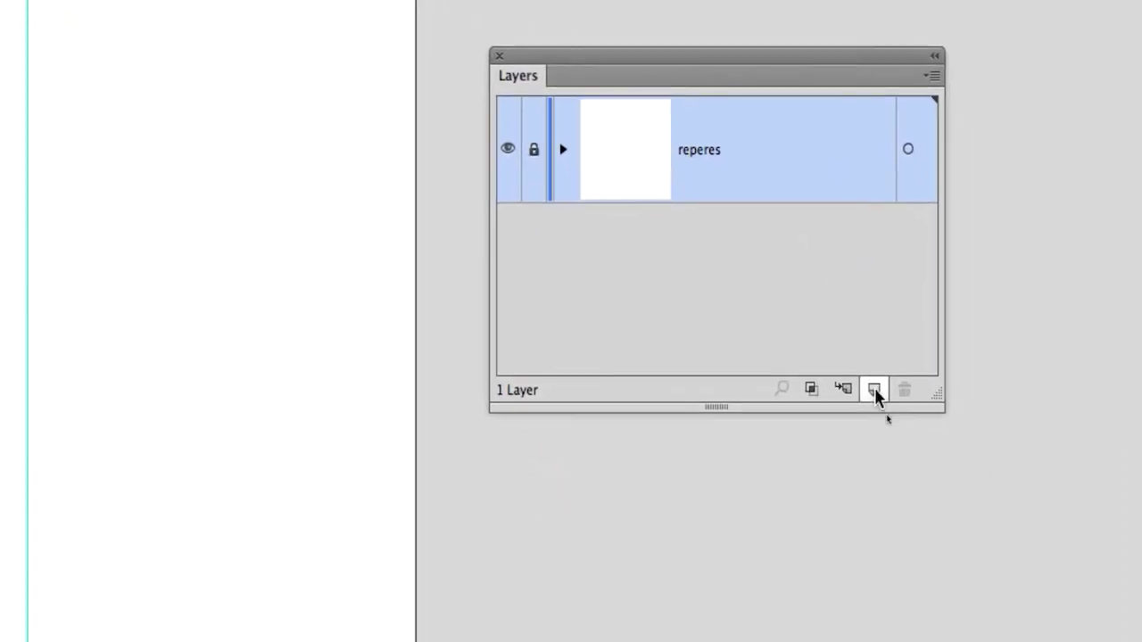
left_click(874, 390)
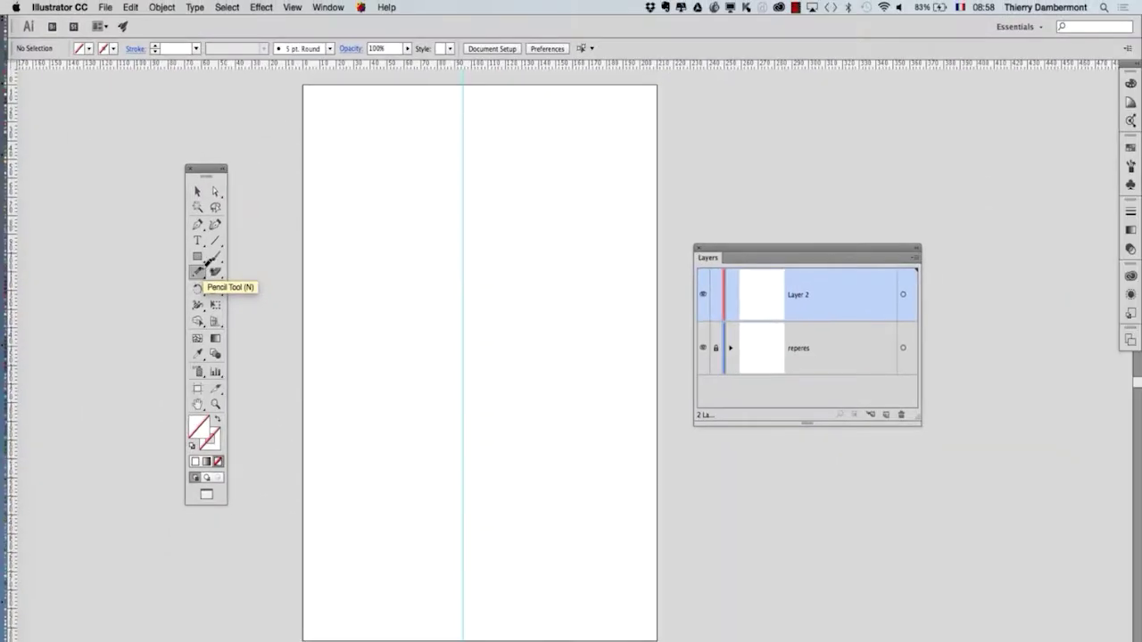
Draw a freehand wavy profile about 37 mm wide and 205 mm high with the Pencil Tool, starting and ending at the vertical guide.
left_click(198, 272)
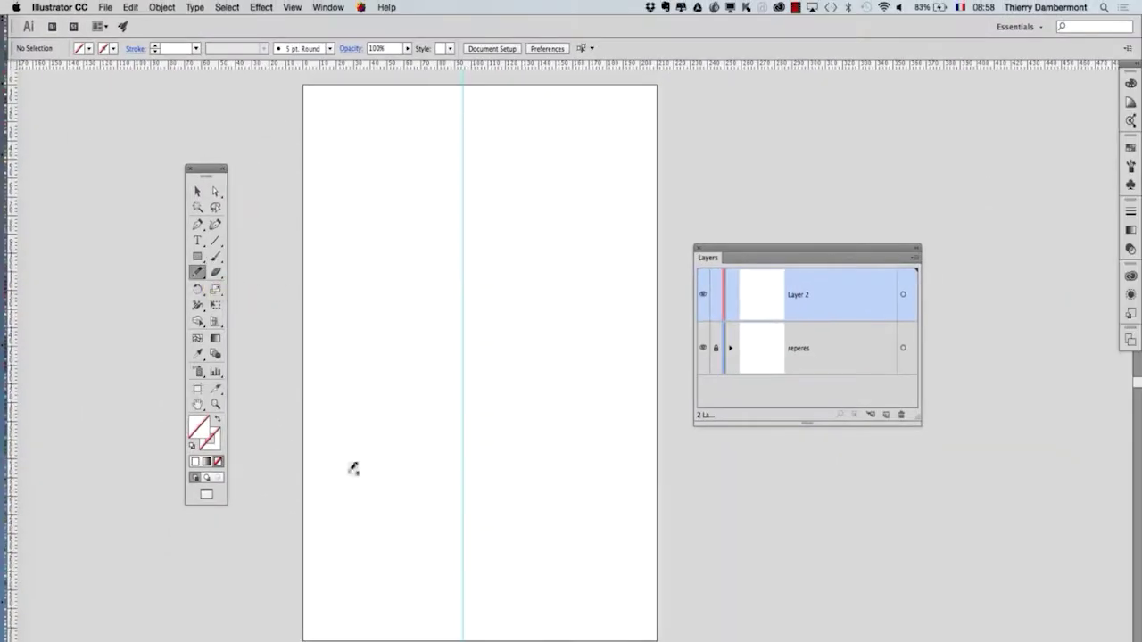
mouse_move(458, 547)
left_mouse_down()
mouse_move(458, 495)
mouse_move(417, 385)
mouse_move(413, 267)
mouse_move(461, 170)
left_mouse_up()
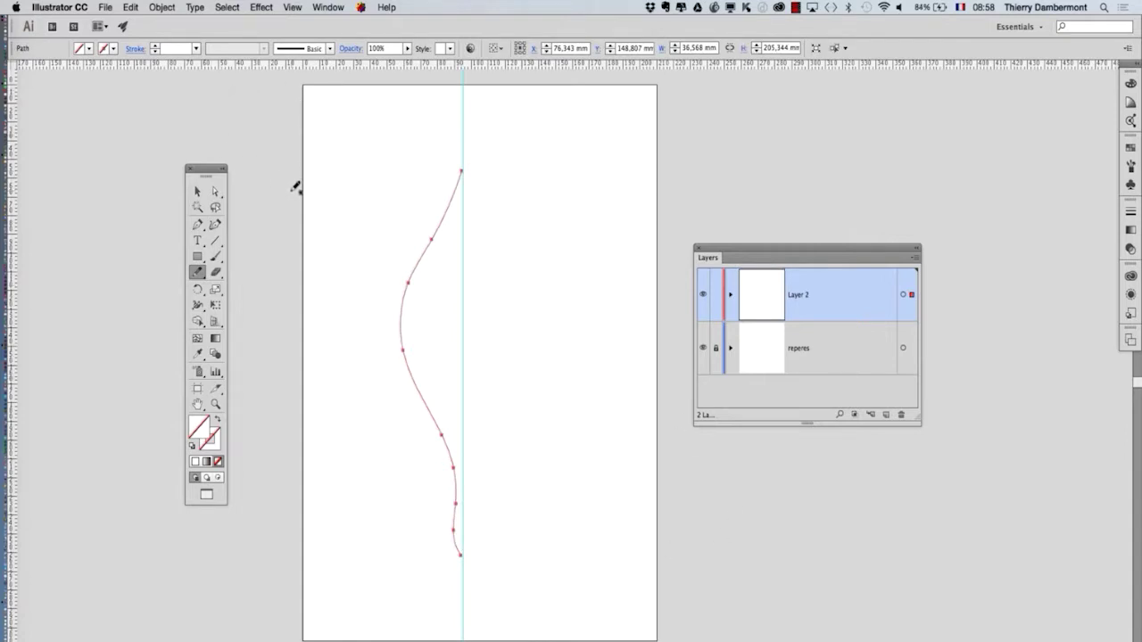
Reflect the pencil curve about the vertical axis as a copy, with Preview on.
left_click(158, 7)
mouse_move(165, 25)
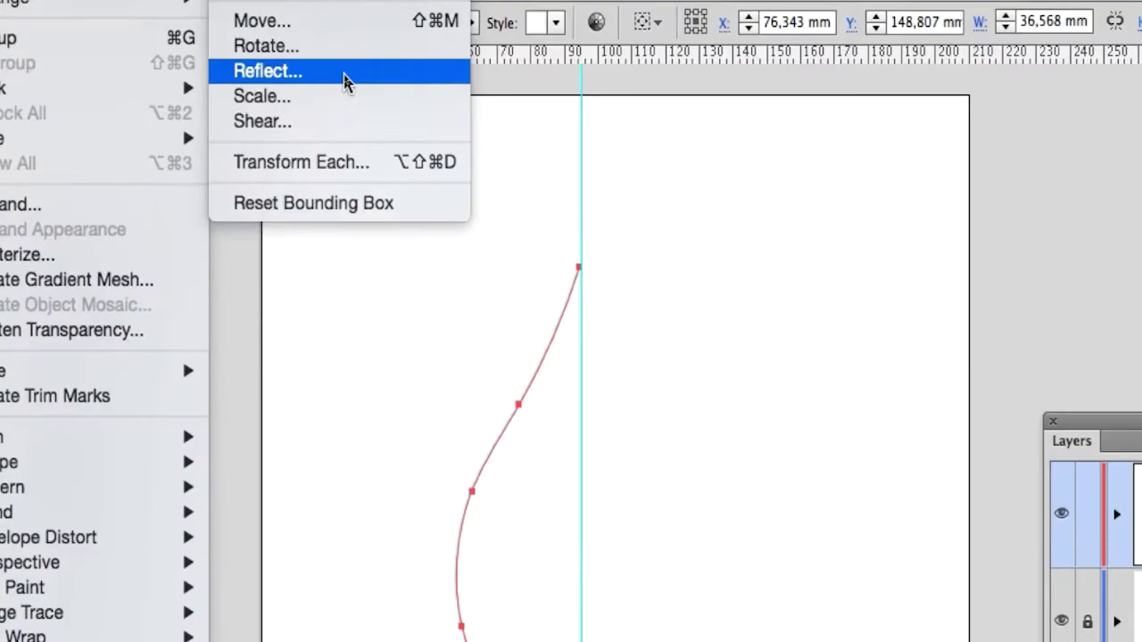
left_click(346, 81)
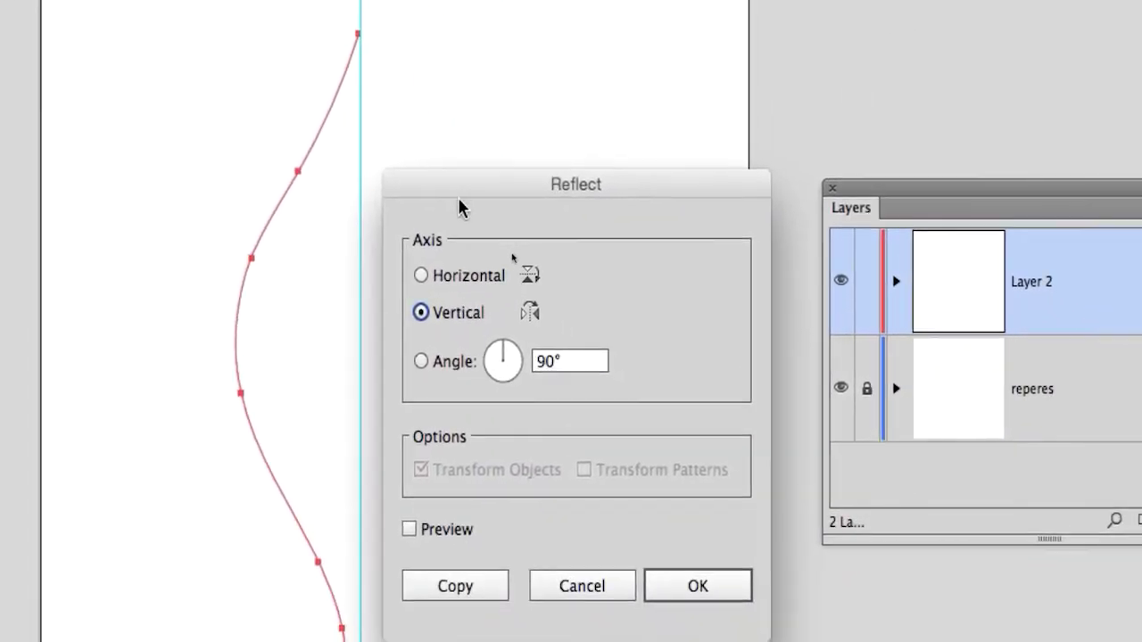
left_click_drag(462, 181, 469, 120)
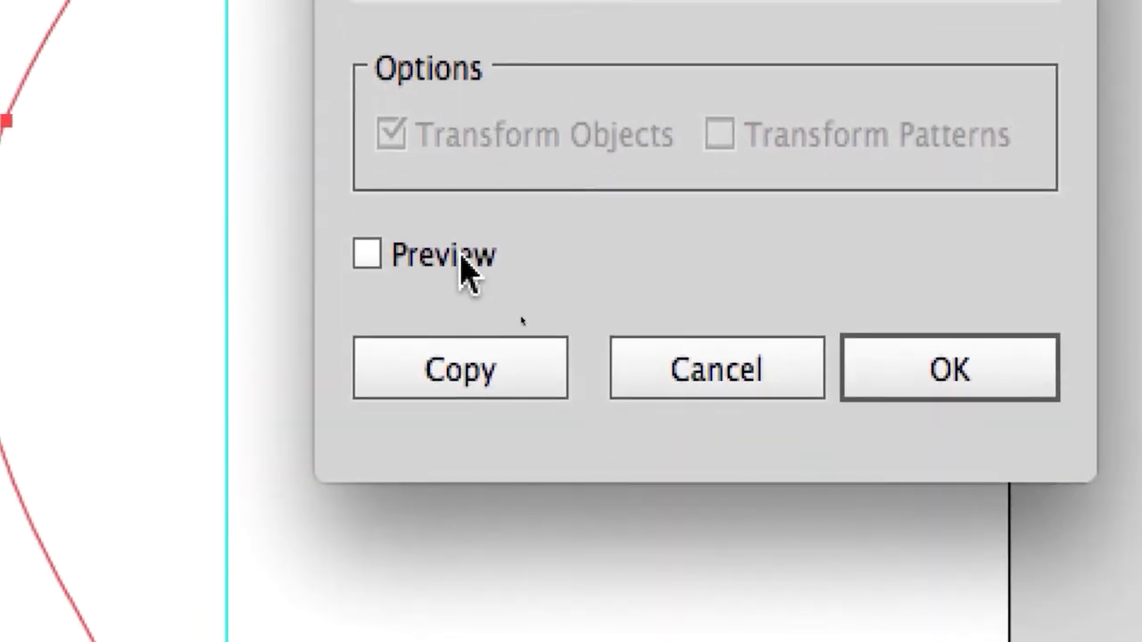
left_click(337, 594)
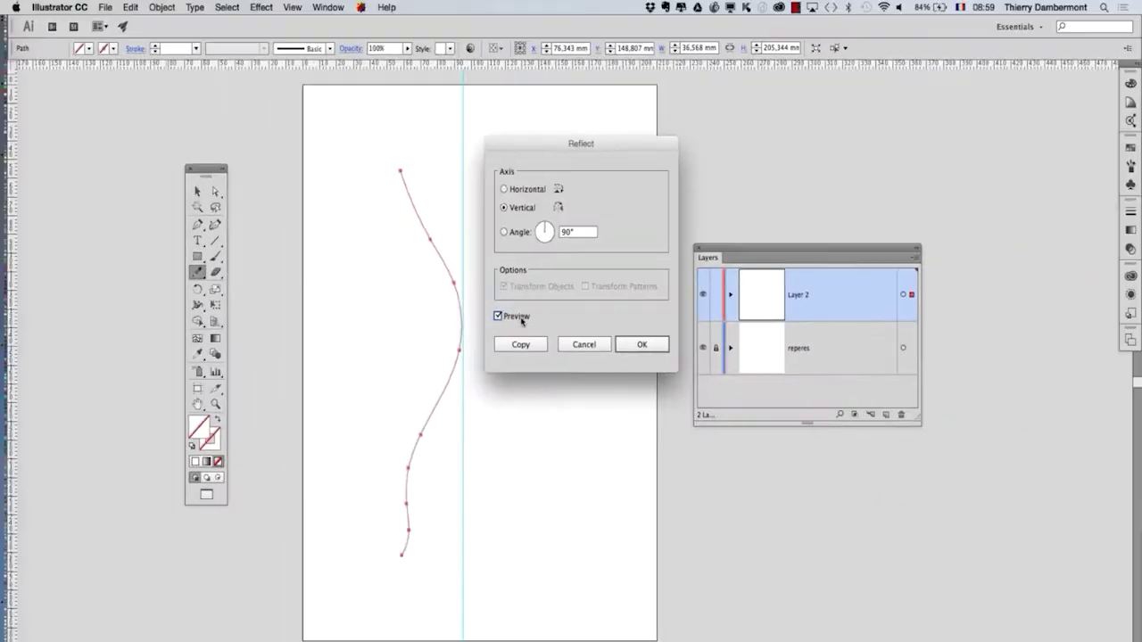
left_click(465, 259)
left_click(520, 343)
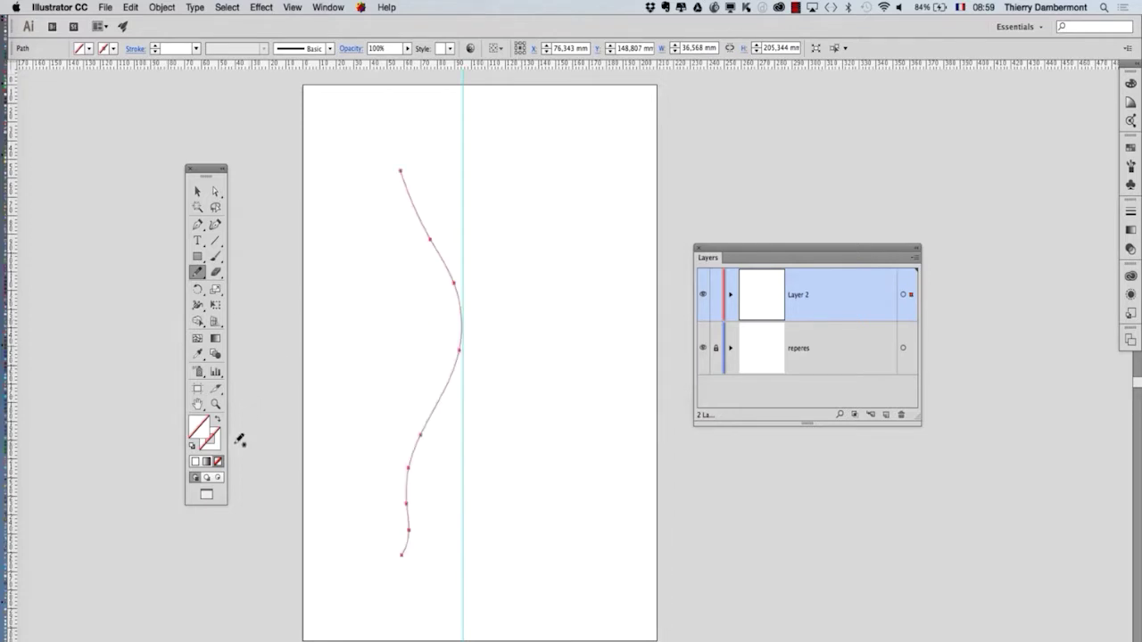
Switch the document view to Outline mode, toggling back to Preview once to compare the uncoloured curves.
left_click(283, 7)
left_click(296, 24)
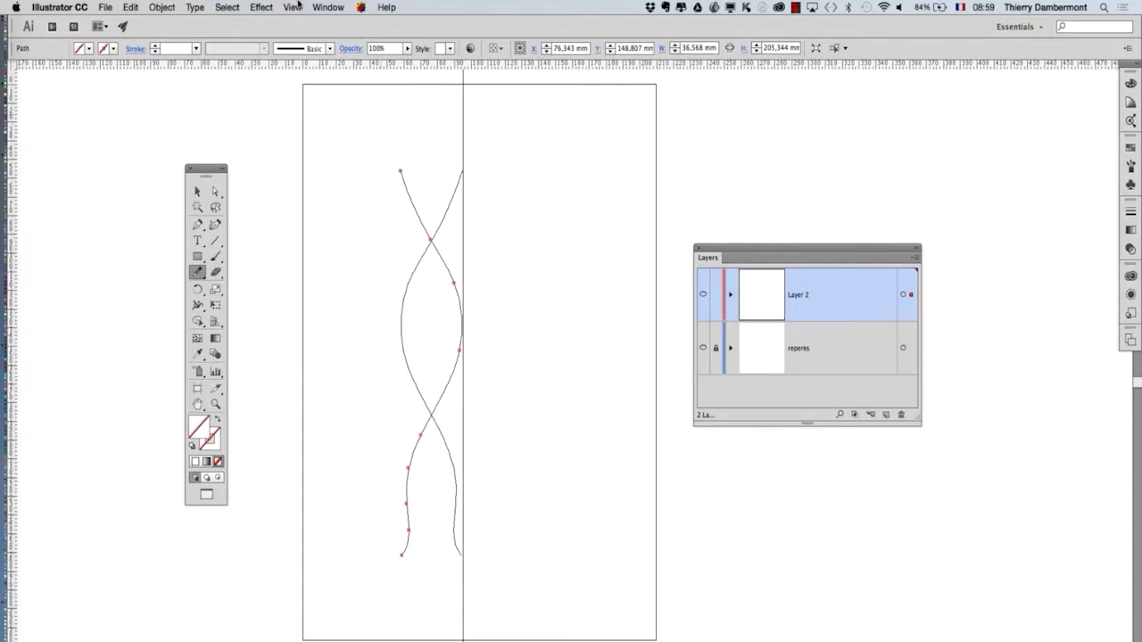
left_click(294, 7)
left_click(305, 23)
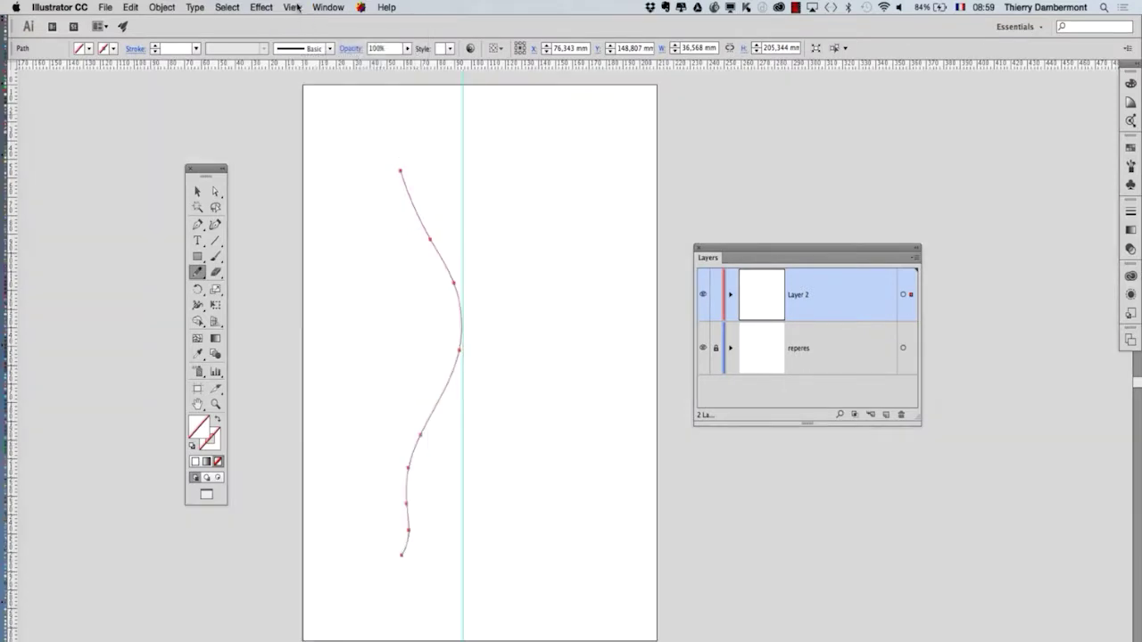
left_click(294, 7)
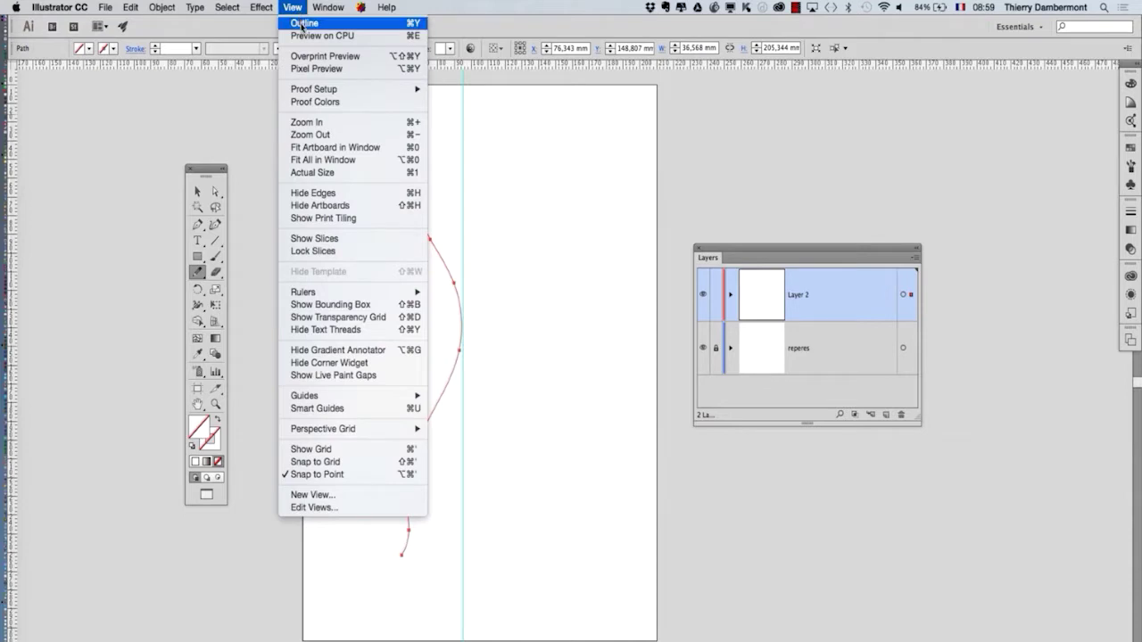
left_click(301, 25)
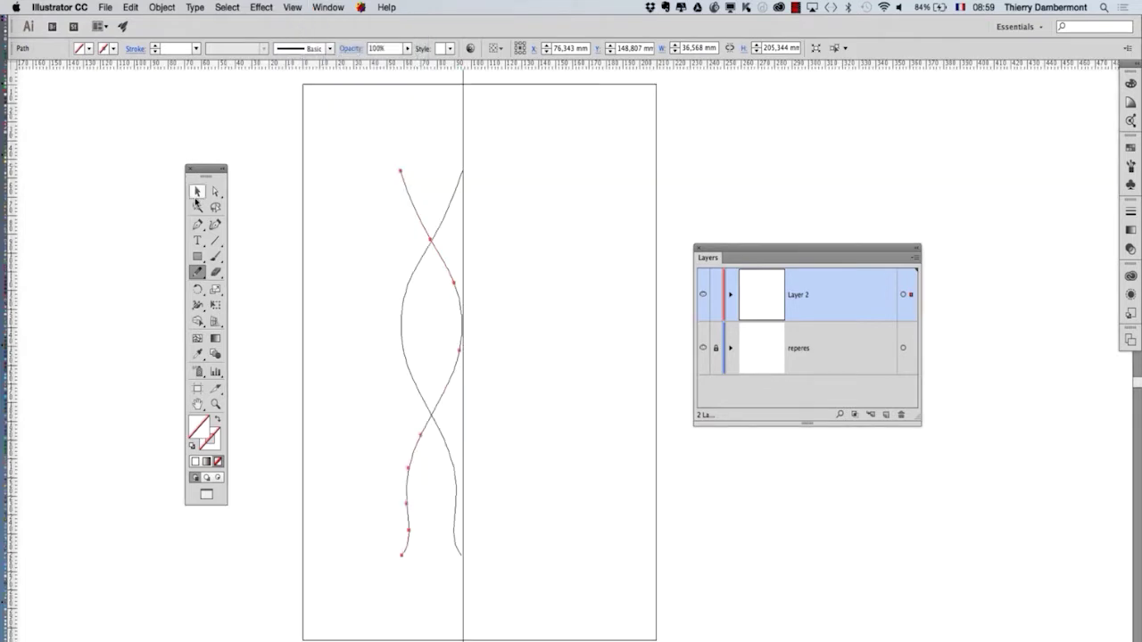
Move the reflected curve to the other side of the guide so its ends meet the original, and deselect it.
left_click(196, 195)
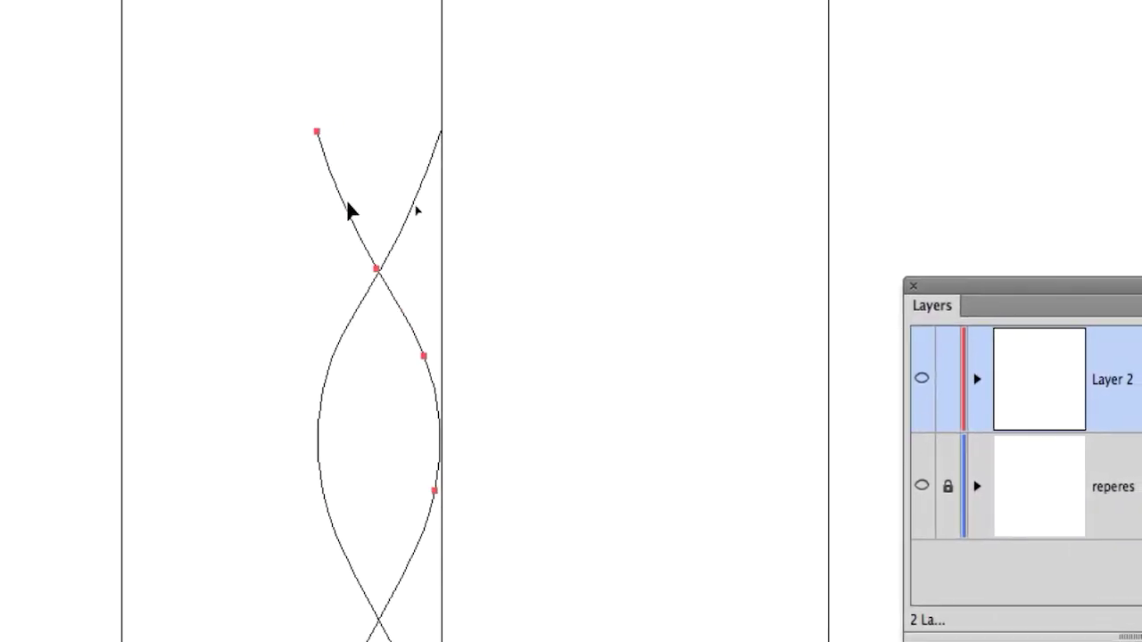
left_click_drag(348, 209, 505, 227)
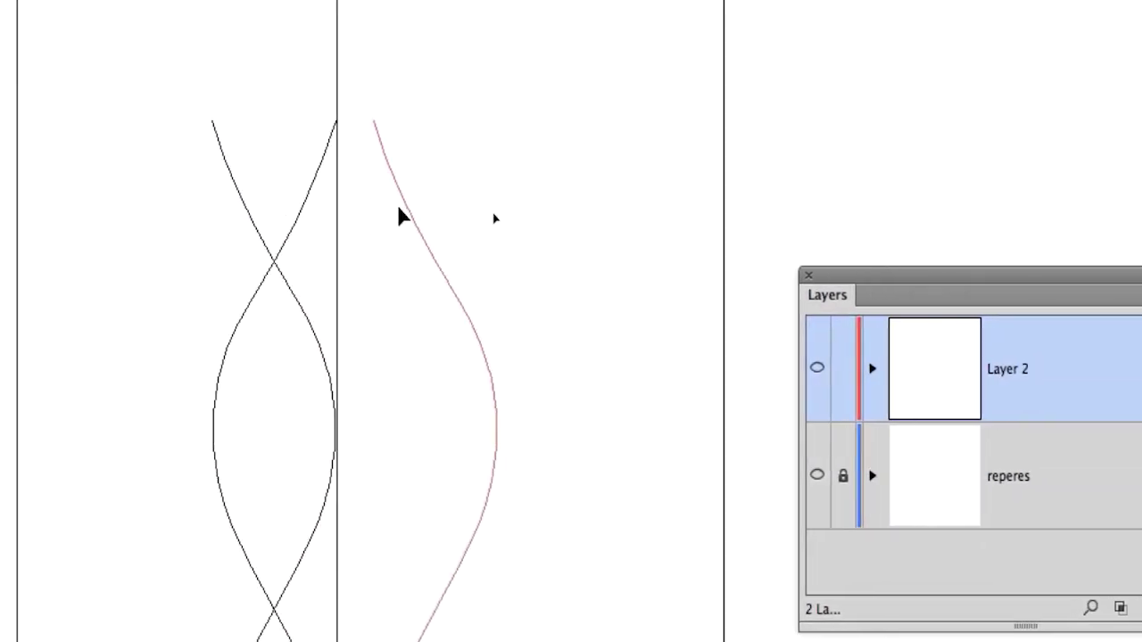
left_click_drag(400, 216, 523, 214)
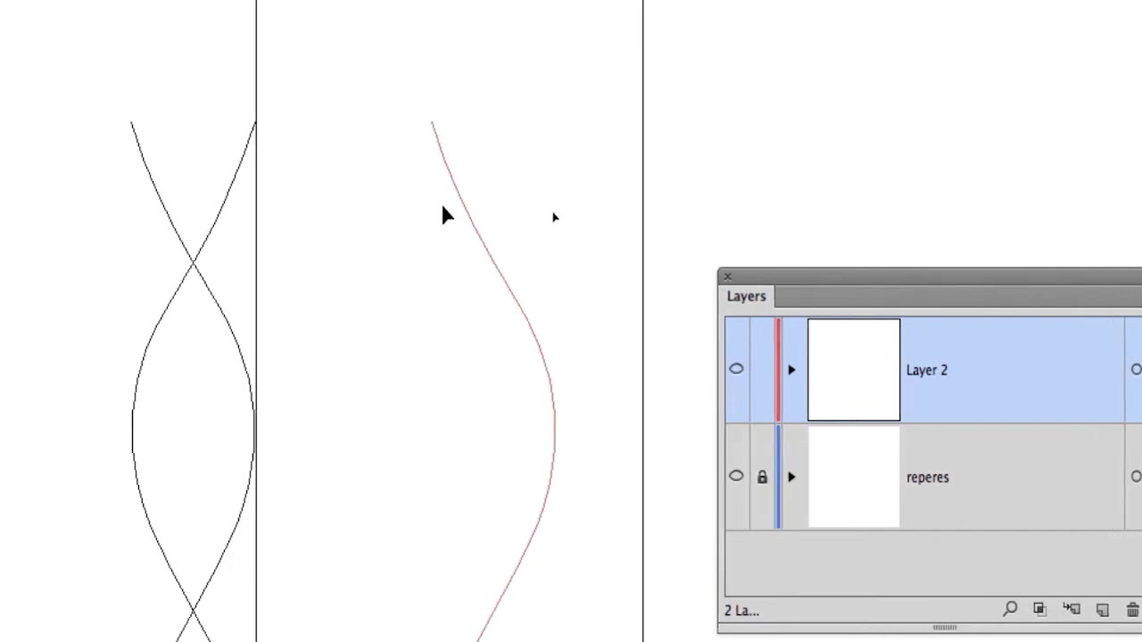
left_click_drag(443, 210, 285, 216)
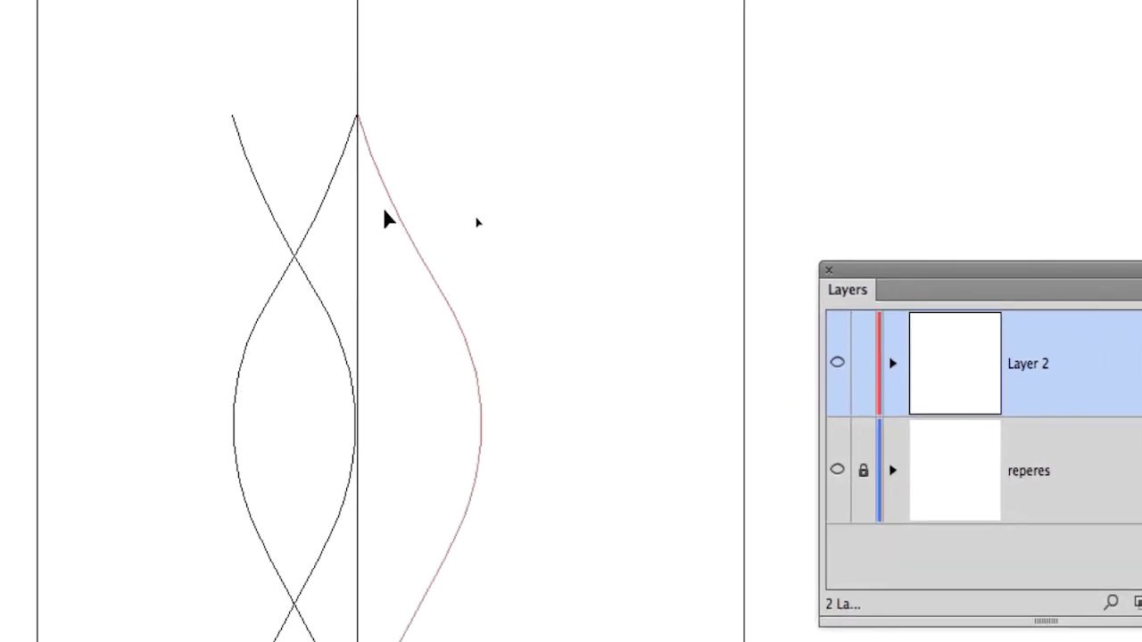
left_click_drag(385, 211, 384, 209)
left_click(453, 207)
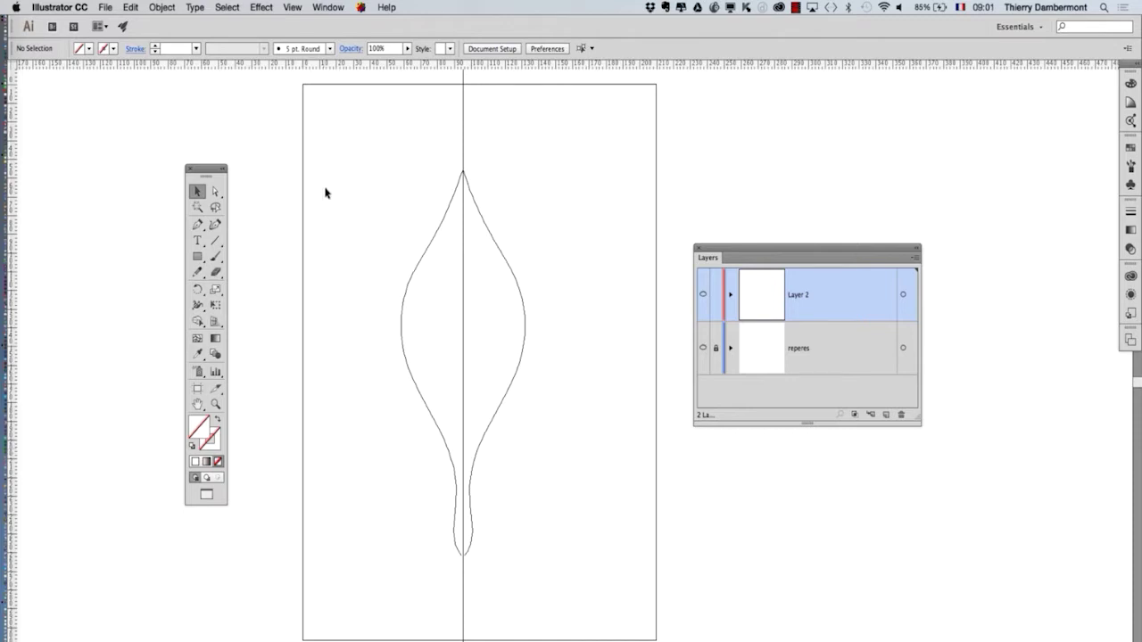
Delete both curves, reselect the Pencil Tool and return the document to Preview mode.
left_click_drag(327, 188, 517, 326)
key("Delete")
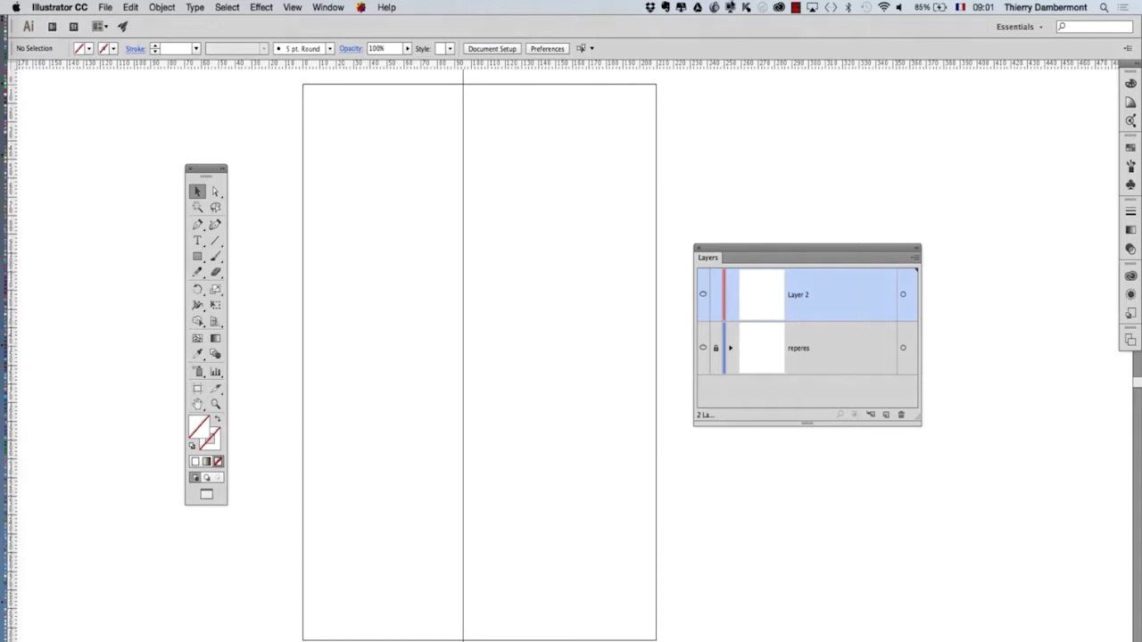
left_click(198, 273)
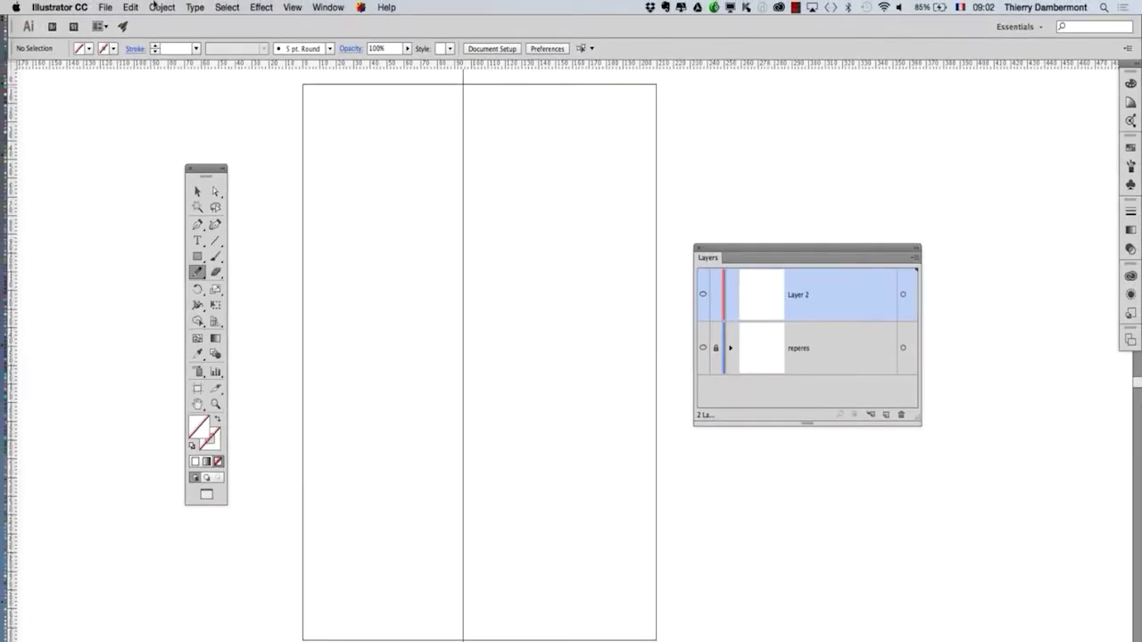
left_click(262, 7)
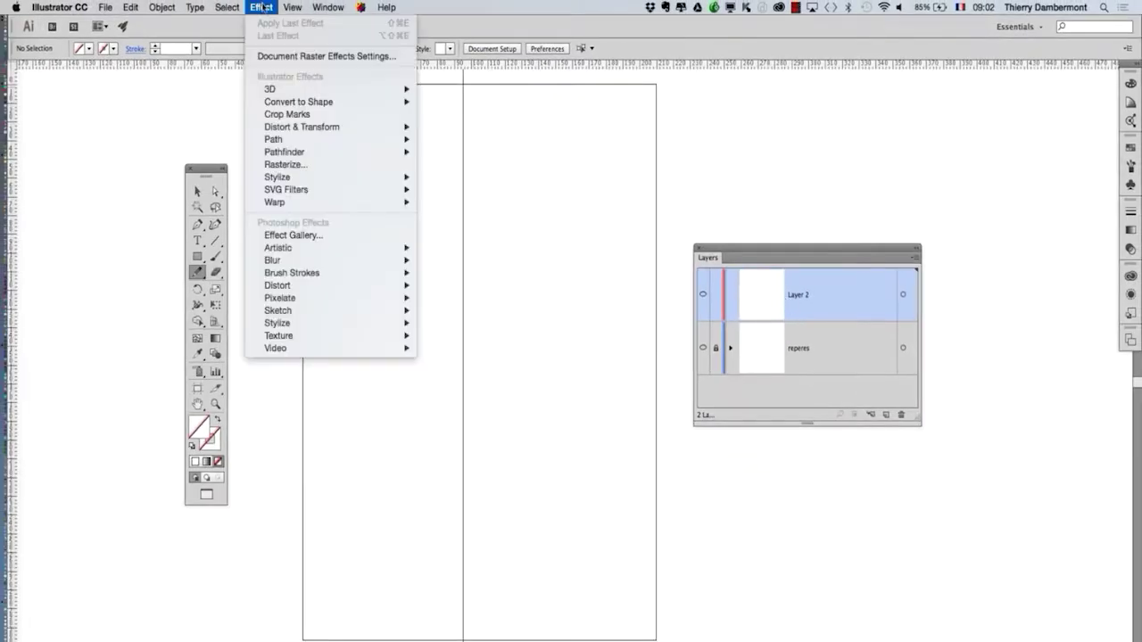
left_click(294, 32)
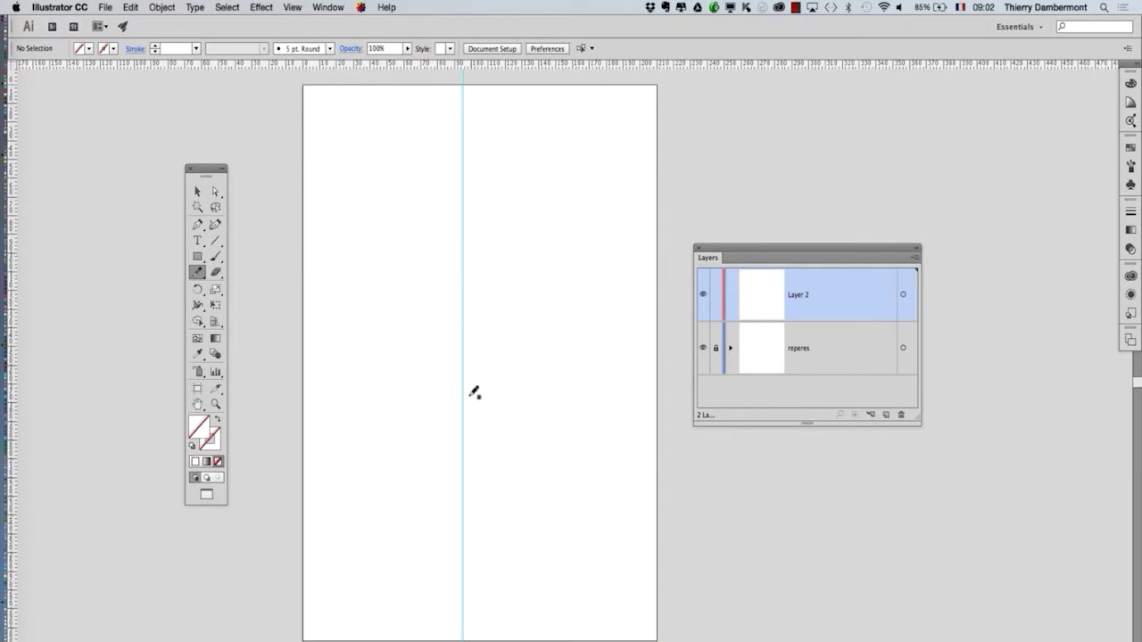
Place a single Pen tool anchor point on the vertical guide at about X 94.9 mm, Y 176.6 mm, and end the path.
left_click(198, 227)
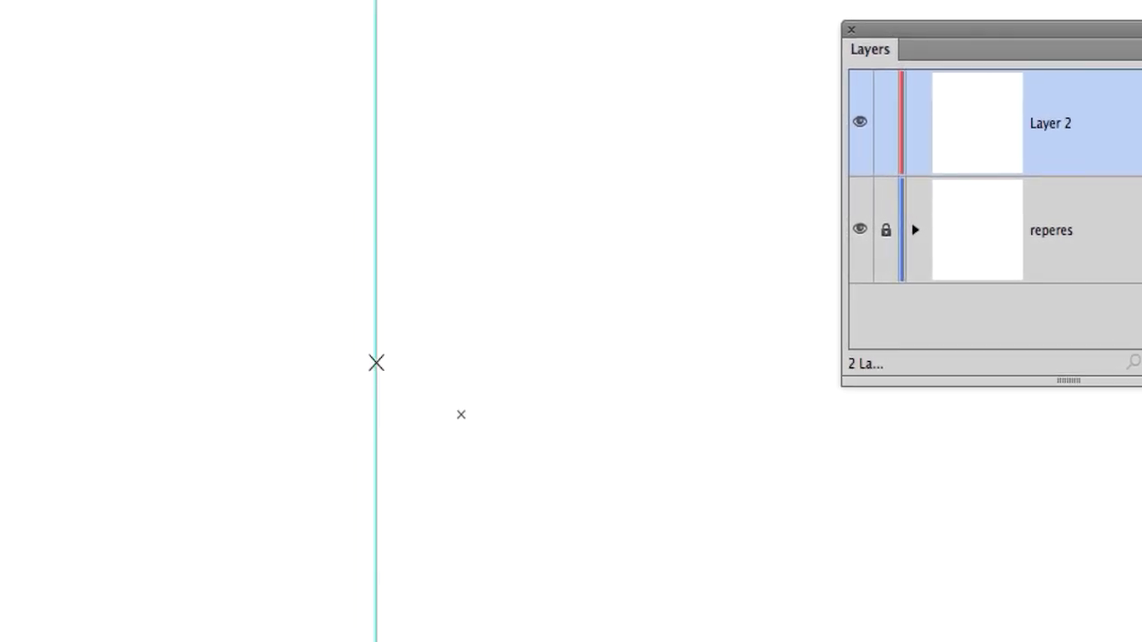
left_click(375, 362)
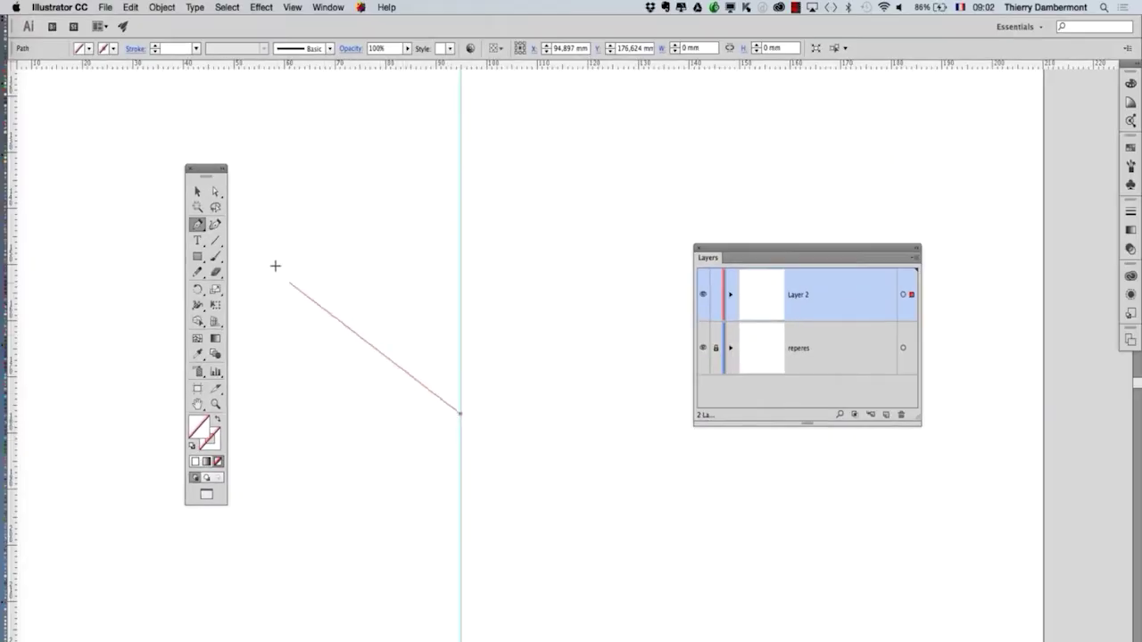
left_click(197, 191)
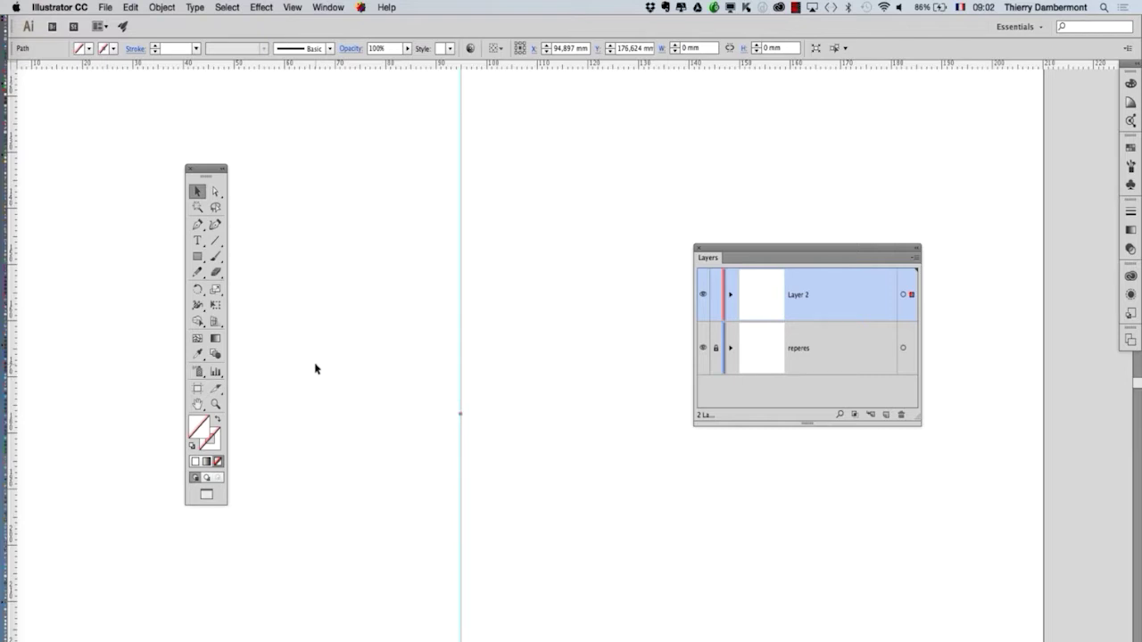
Float and enlarge the Swatches panel near the relocated toolbox, and apply a Black stroke to the anchor point's path.
left_click_drag(210, 169, 339, 127)
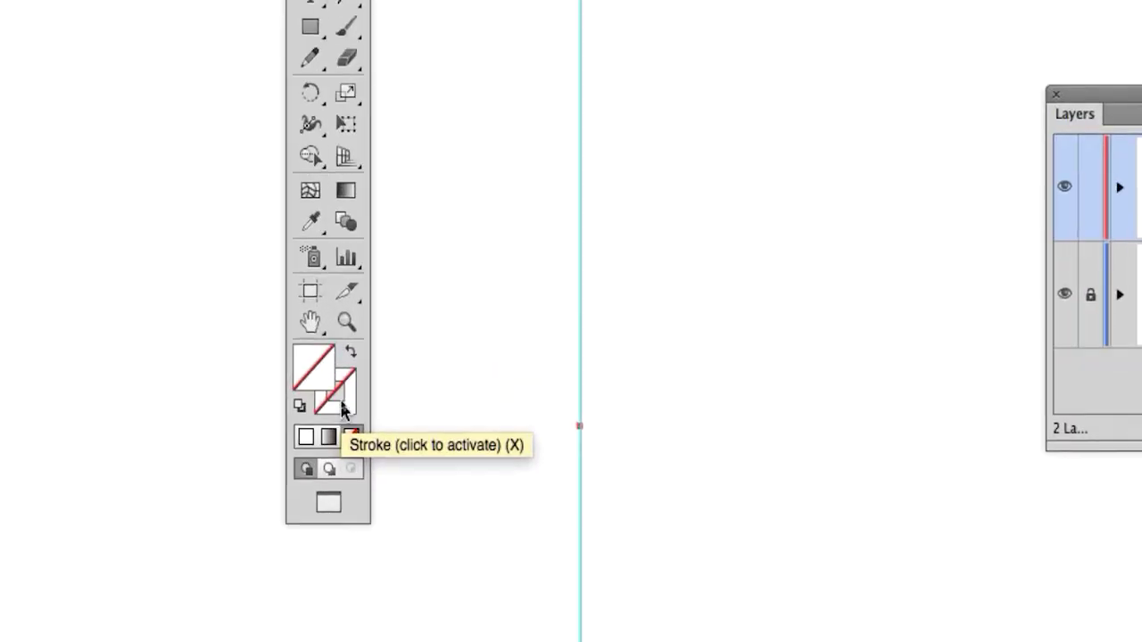
left_click(341, 401)
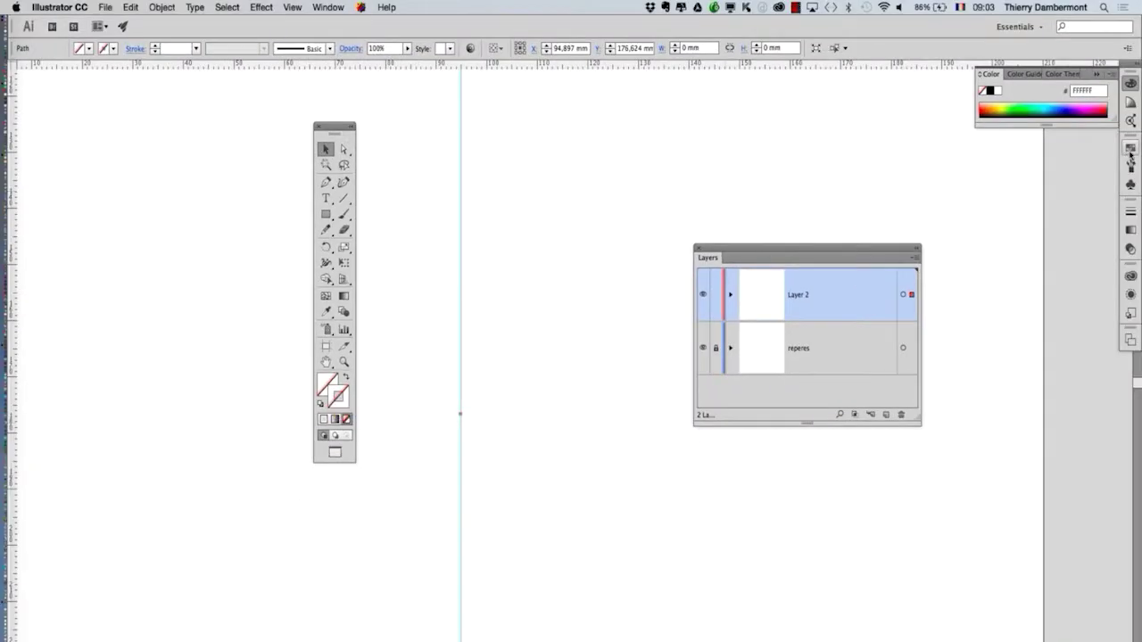
left_click(1130, 153)
left_click_drag(995, 138, 464, 141)
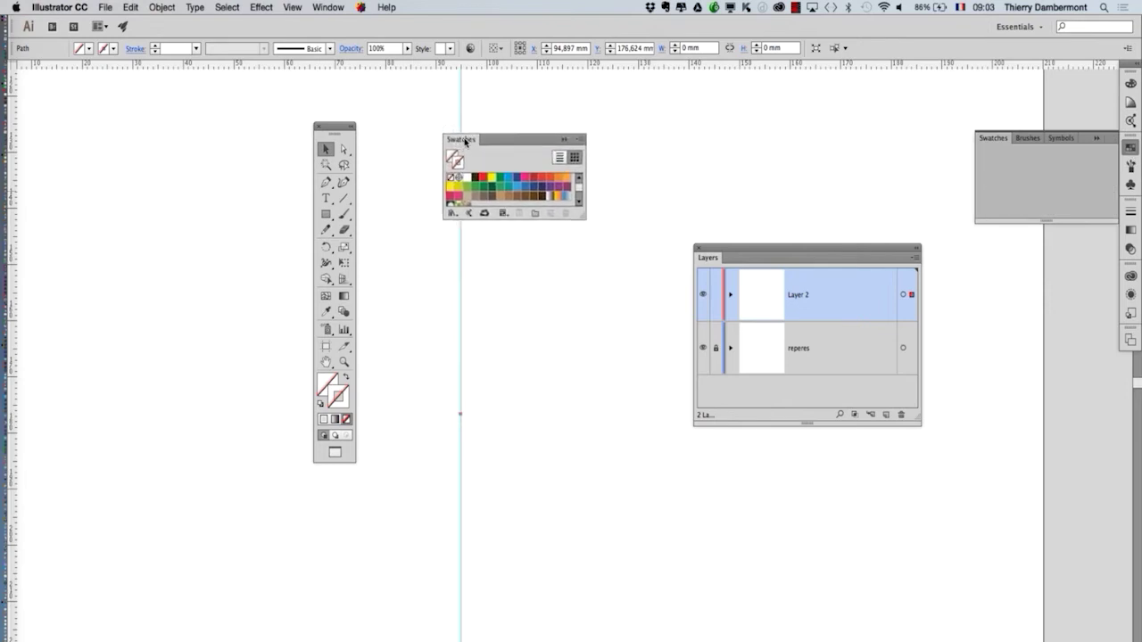
left_click_drag(584, 223, 630, 317)
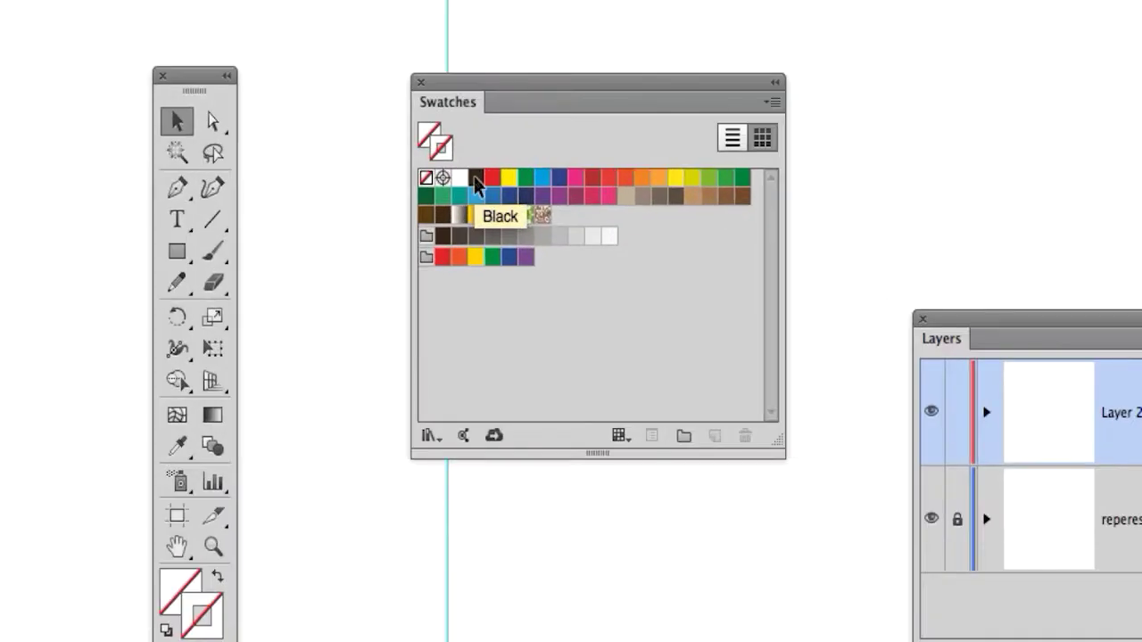
left_click(476, 181)
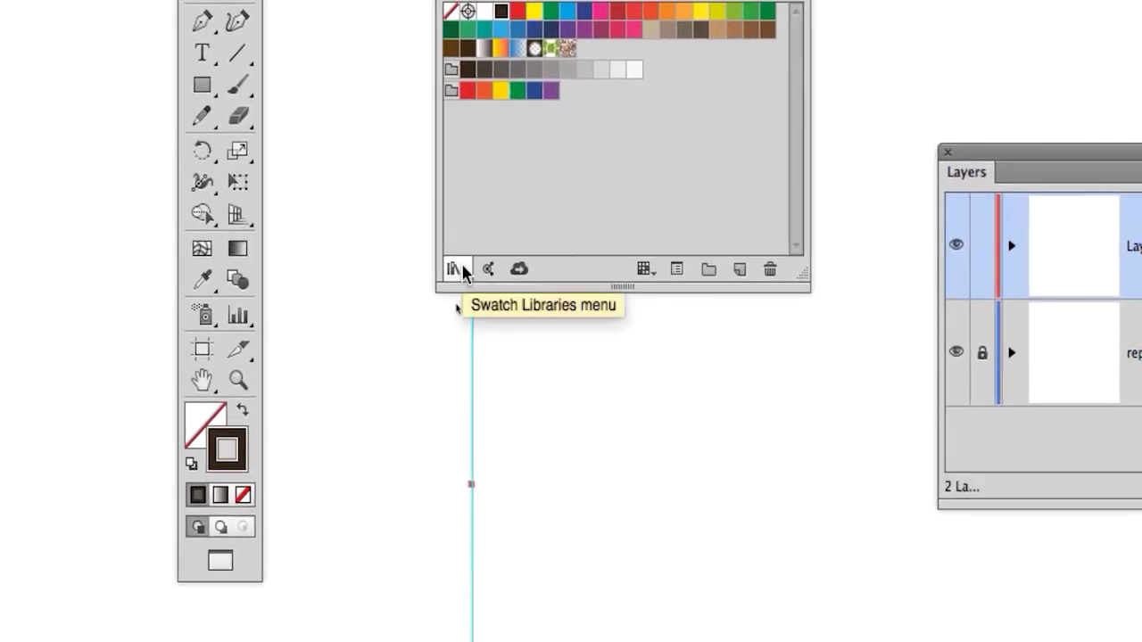
Browse the swatch libraries to the Basic RGB default set, and place the Swatches panel beside the Layers panel.
left_click(463, 271)
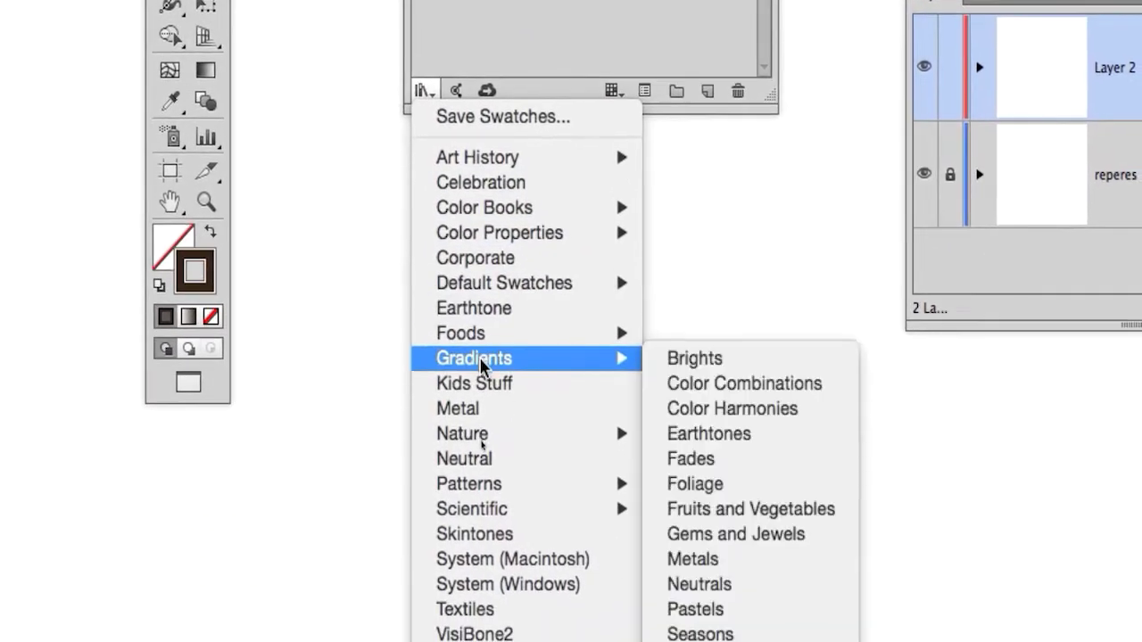
mouse_move(499, 315)
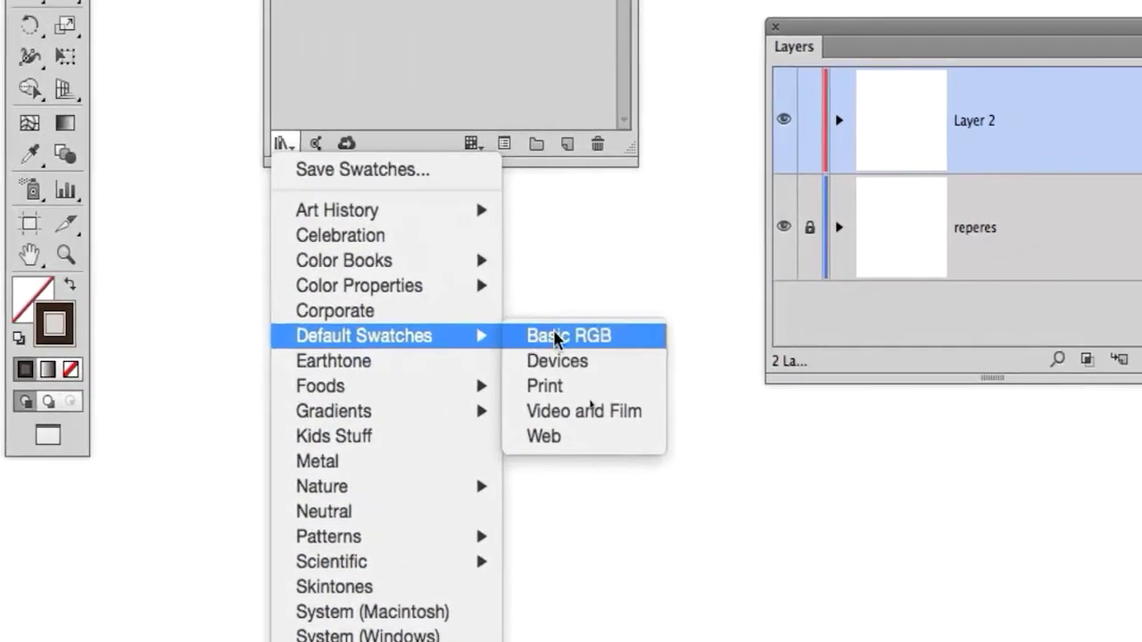
left_click(565, 337)
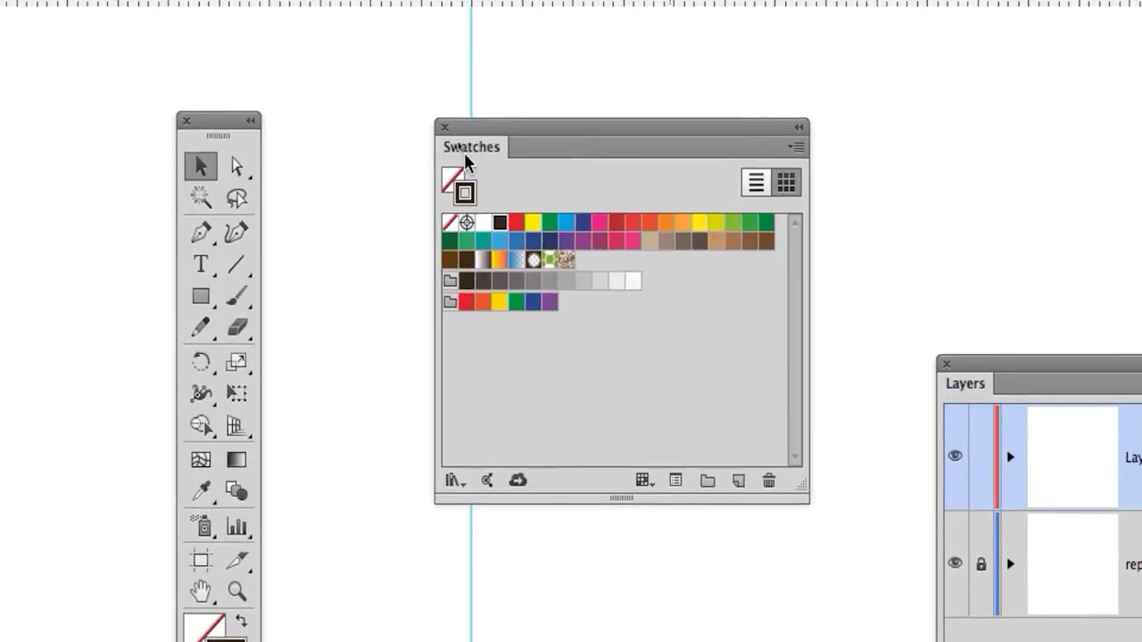
left_click_drag(465, 161, 773, 237)
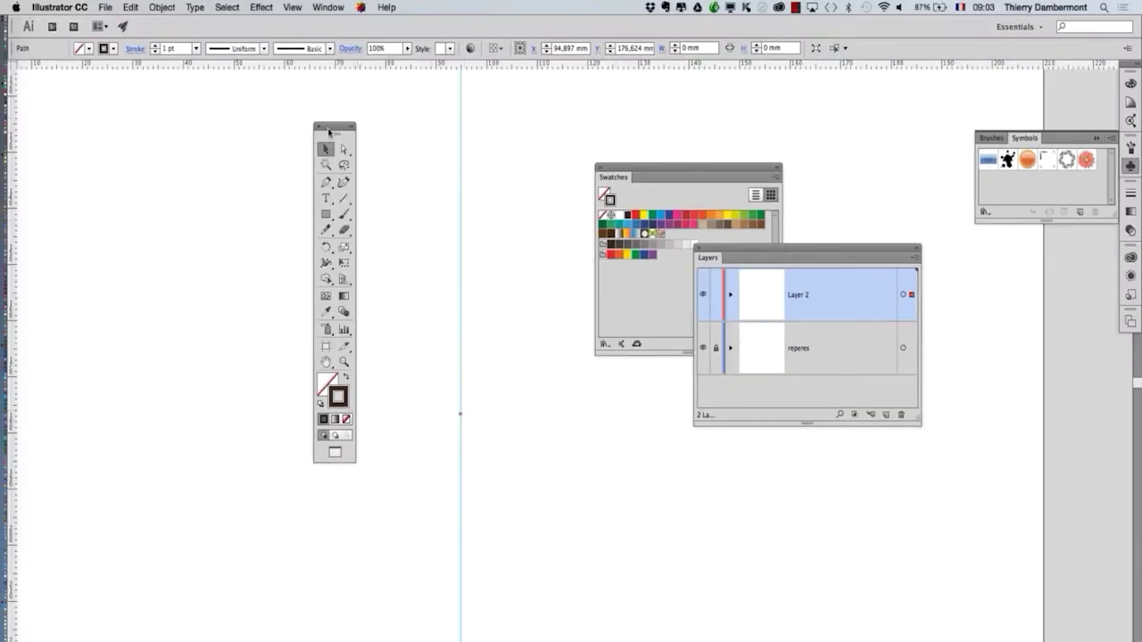
Clear the drawing area by moving the toolbox, Swatches and Layers panels away from the guide and collapsing the Symbols panel.
left_click_drag(332, 128, 169, 66)
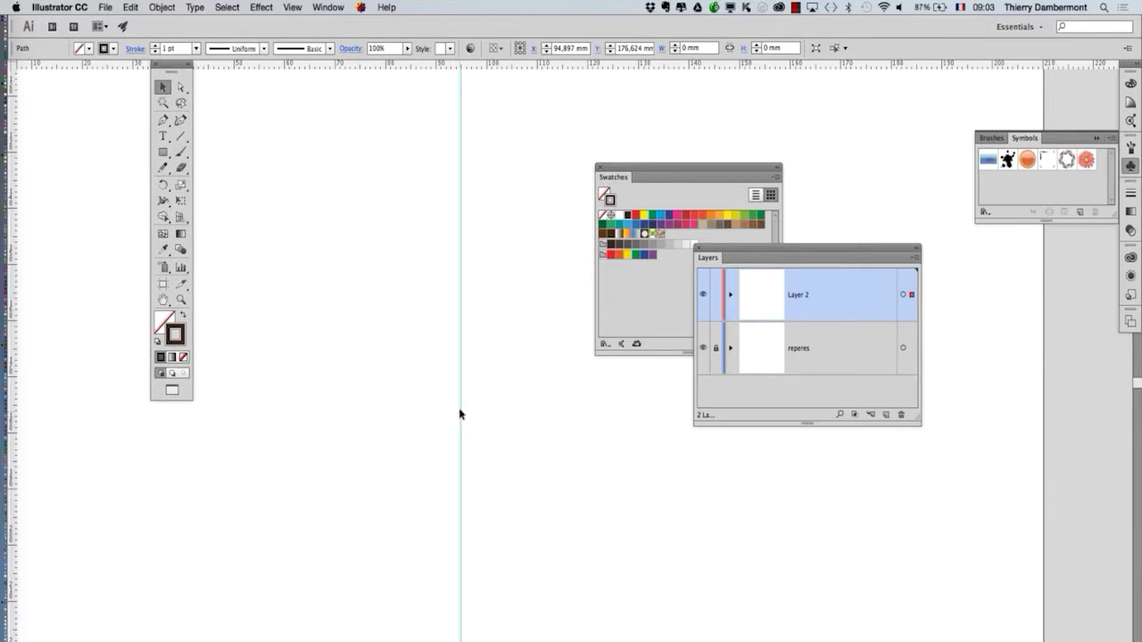
left_click_drag(652, 166, 199, 498)
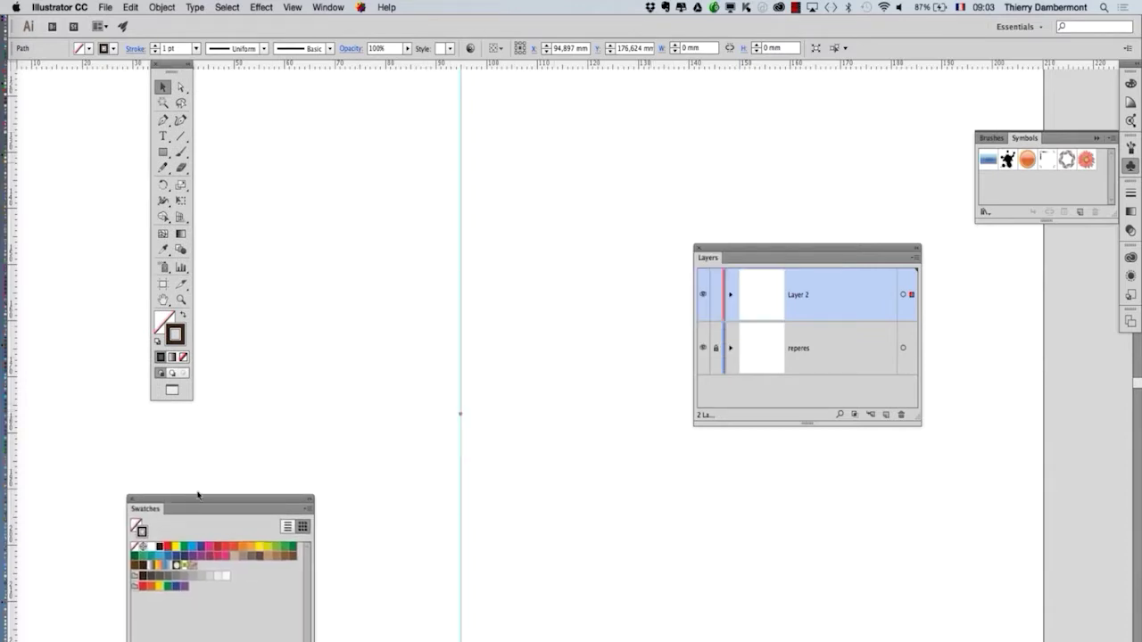
left_click(1082, 140)
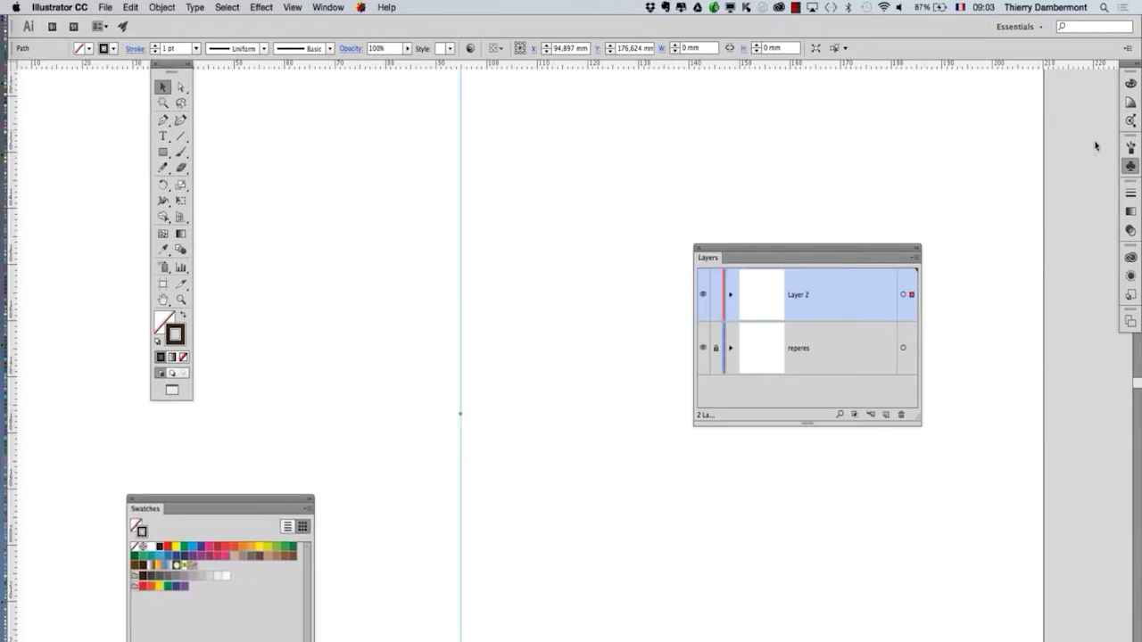
mouse_move(831, 248)
left_mouse_down()
mouse_move(949, 95)
mouse_move(944, 77)
left_mouse_up()
Show the Appearance panel, float it beside the vertical guide and enlarge it.
left_click(328, 7)
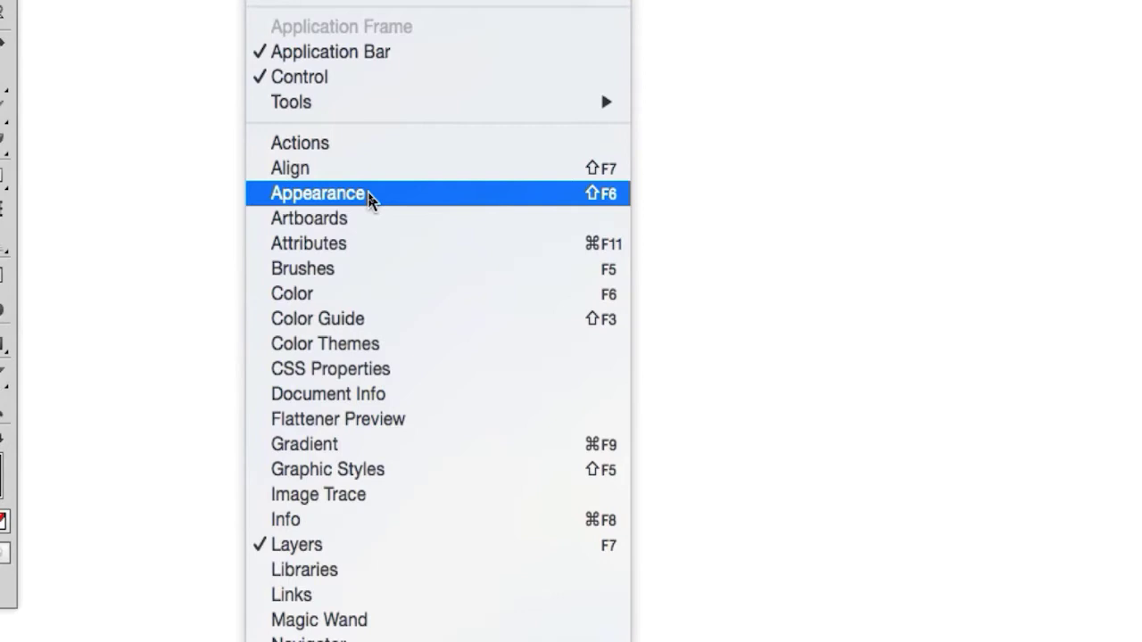
left_click(370, 195)
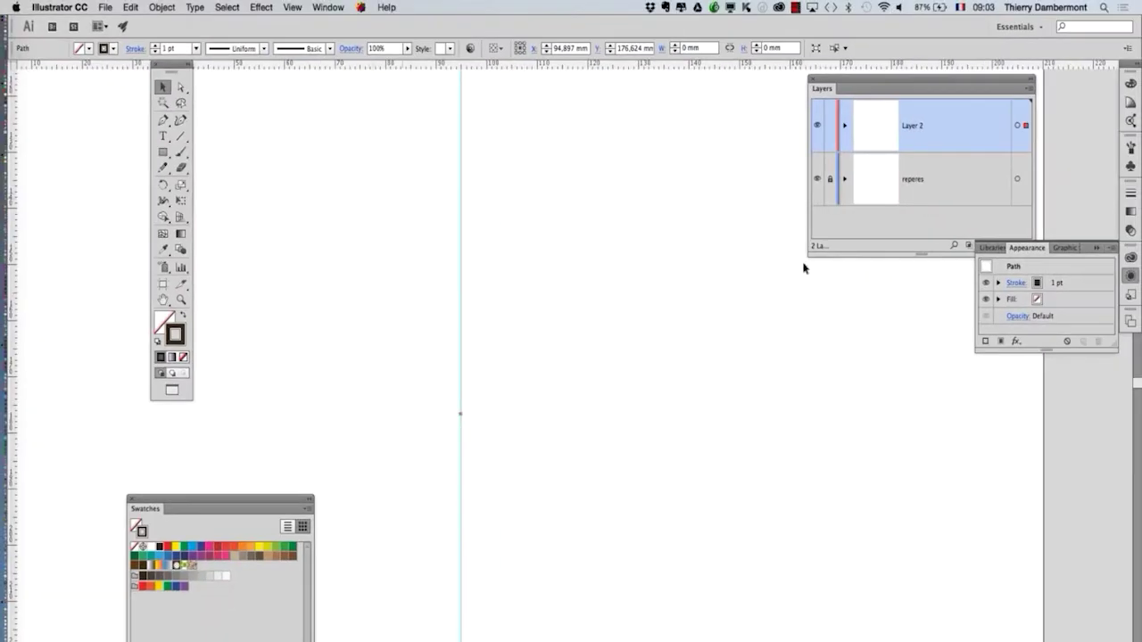
left_click_drag(1026, 248, 637, 287)
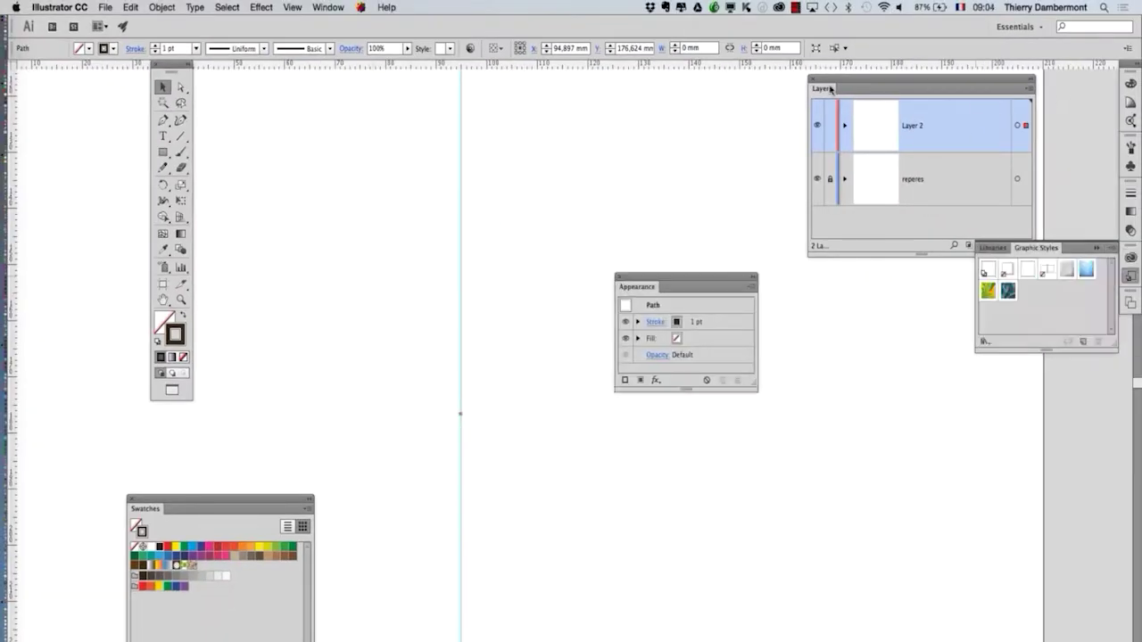
left_click_drag(753, 382, 803, 474)
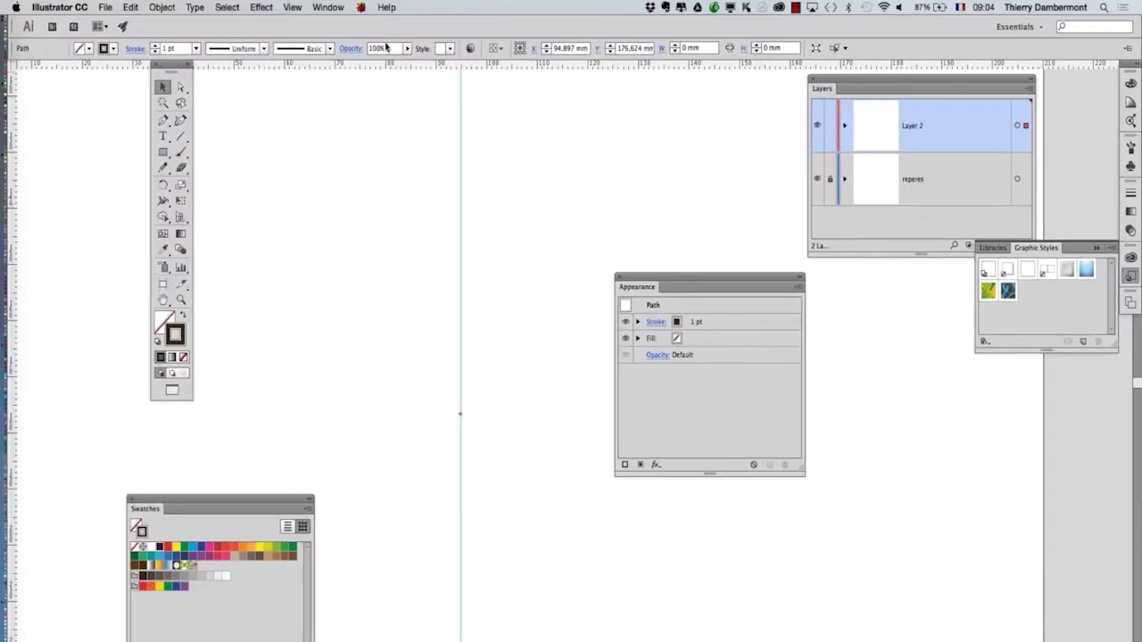
left_click(262, 7)
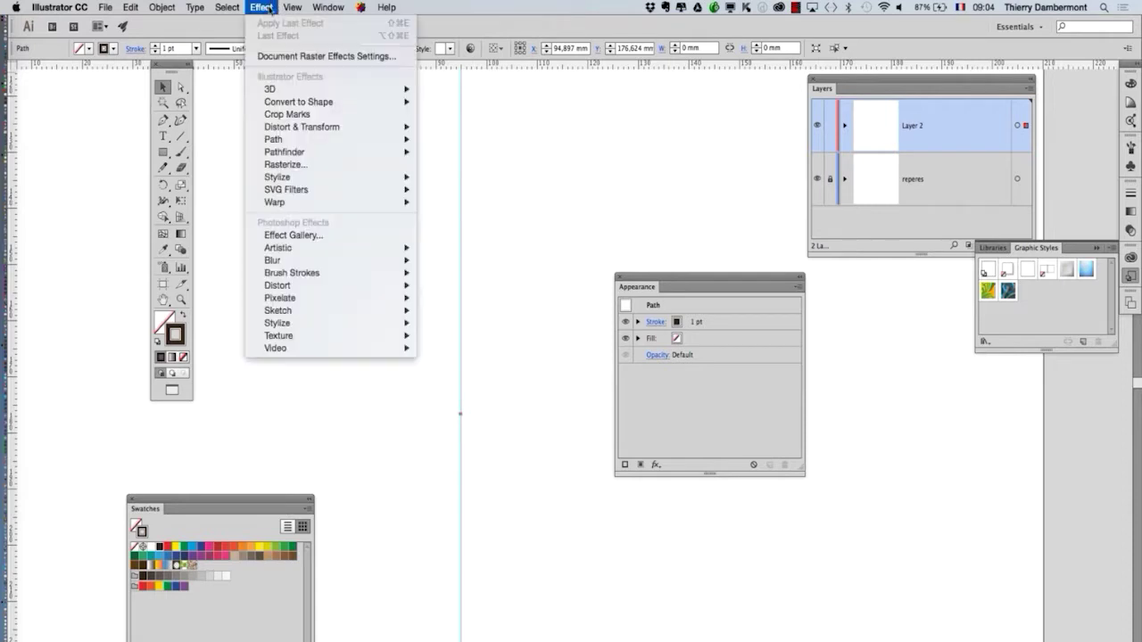
mouse_move(286, 130)
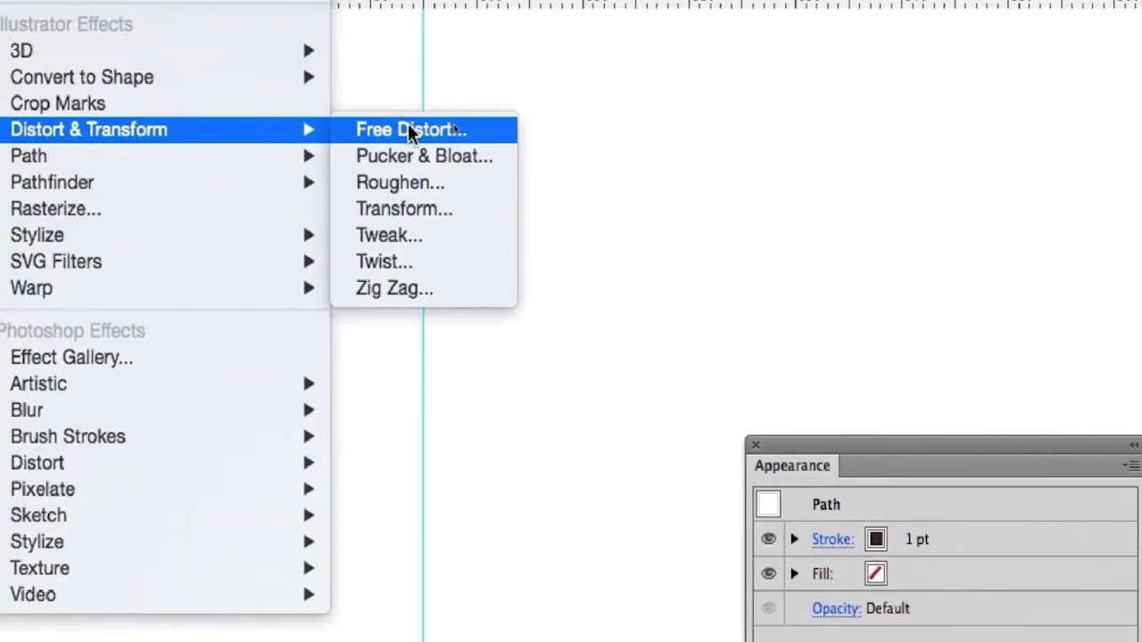
left_click(408, 131)
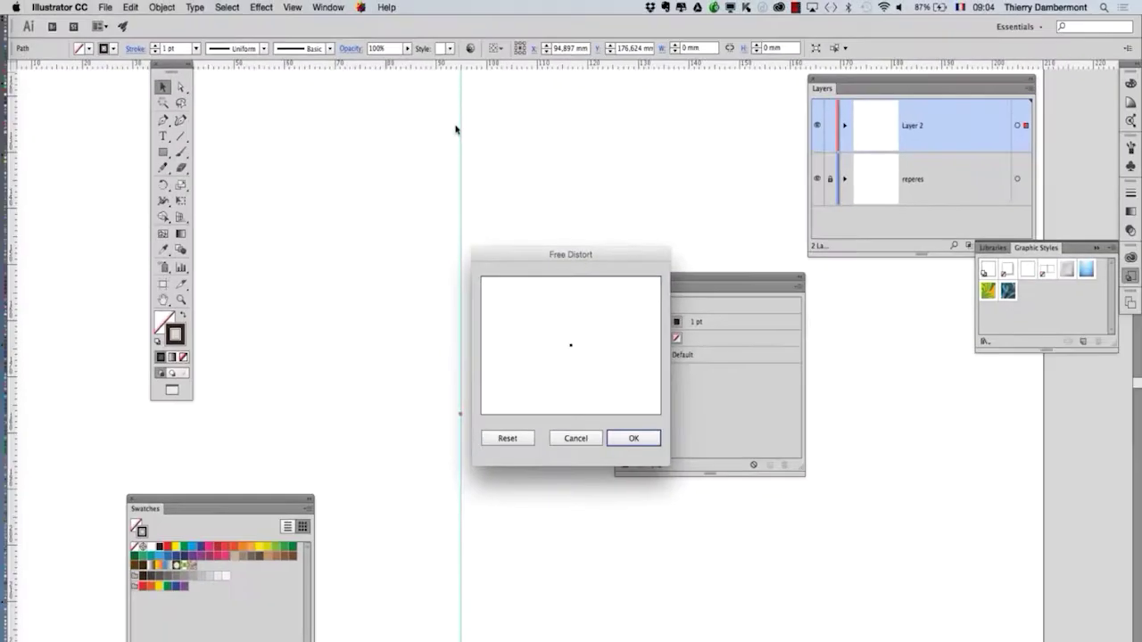
left_click(578, 438)
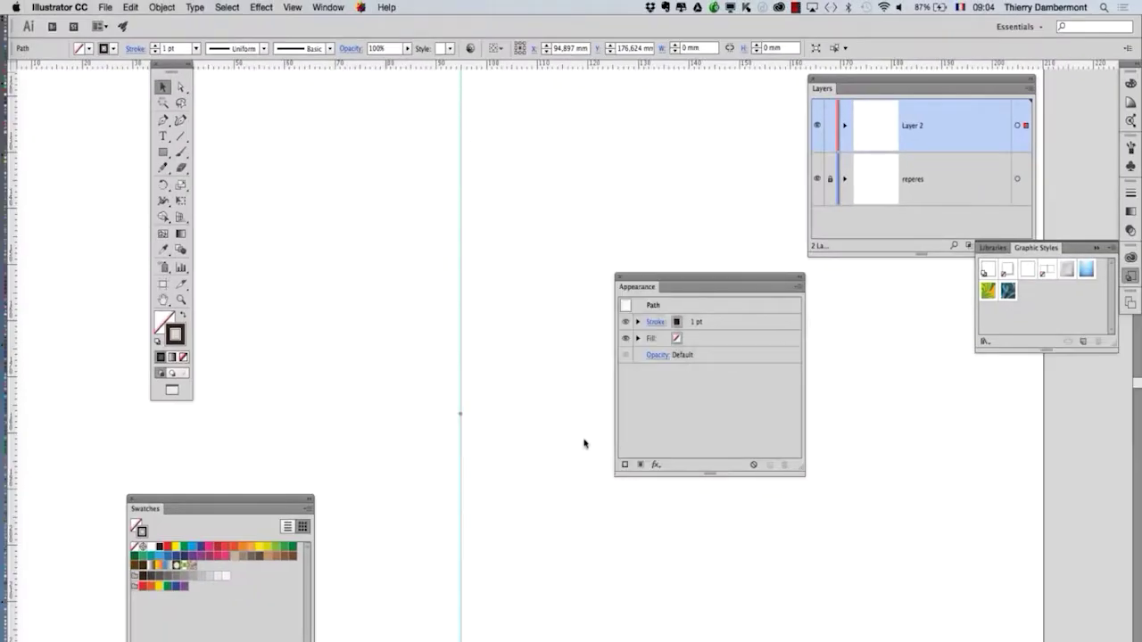
left_click(259, 7)
mouse_move(327, 127)
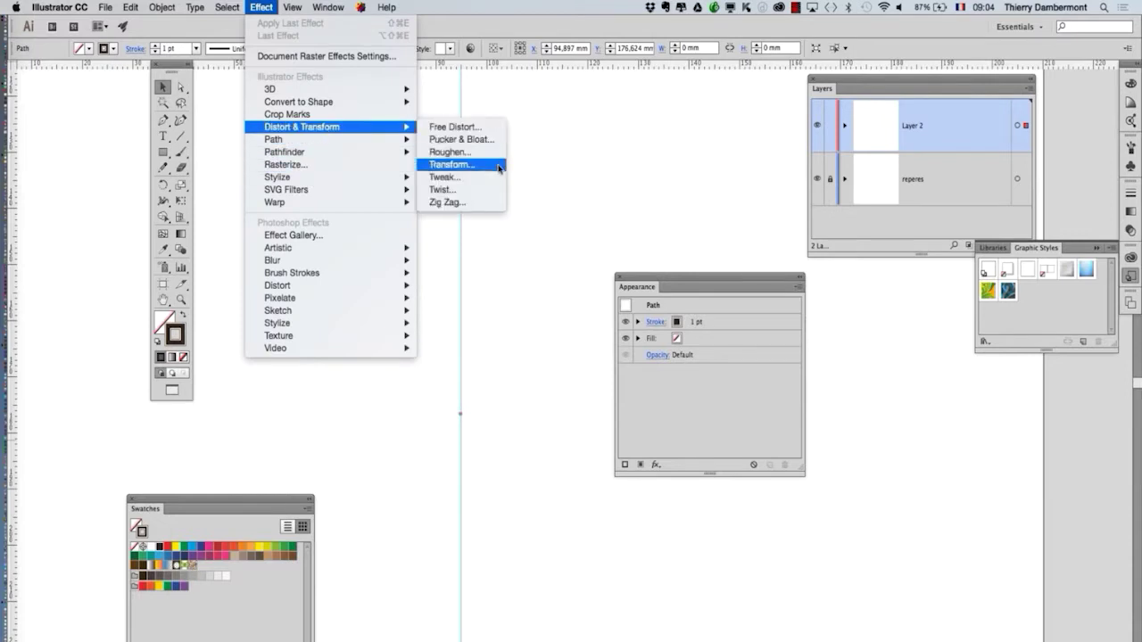
left_click(497, 164)
left_click_drag(500, 168, 614, 129)
left_click(271, 7)
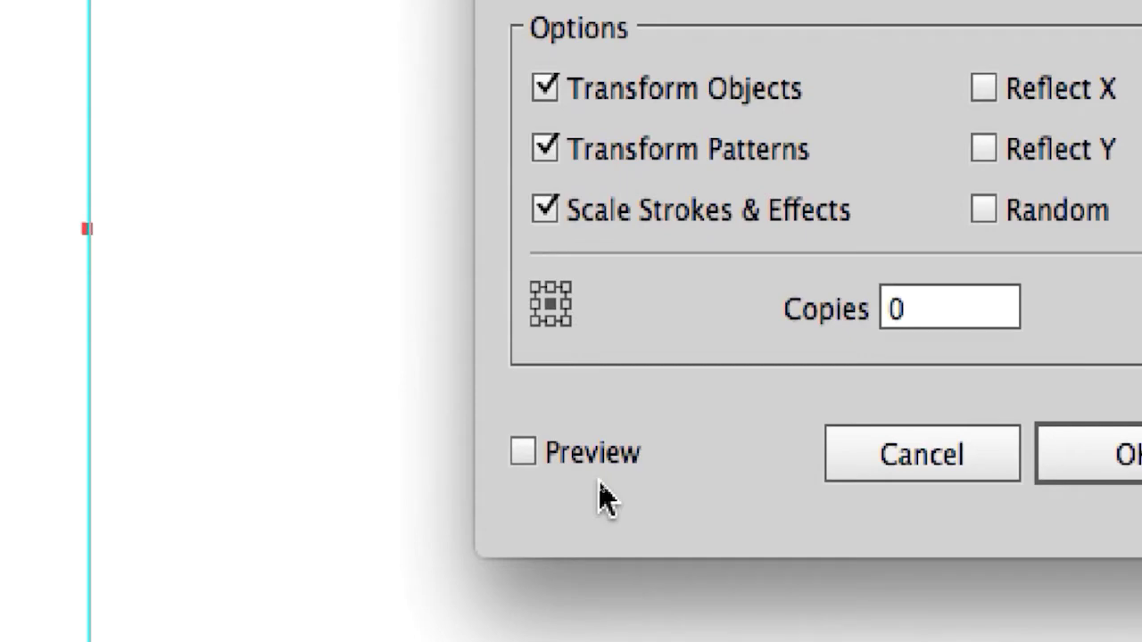
left_click(598, 475)
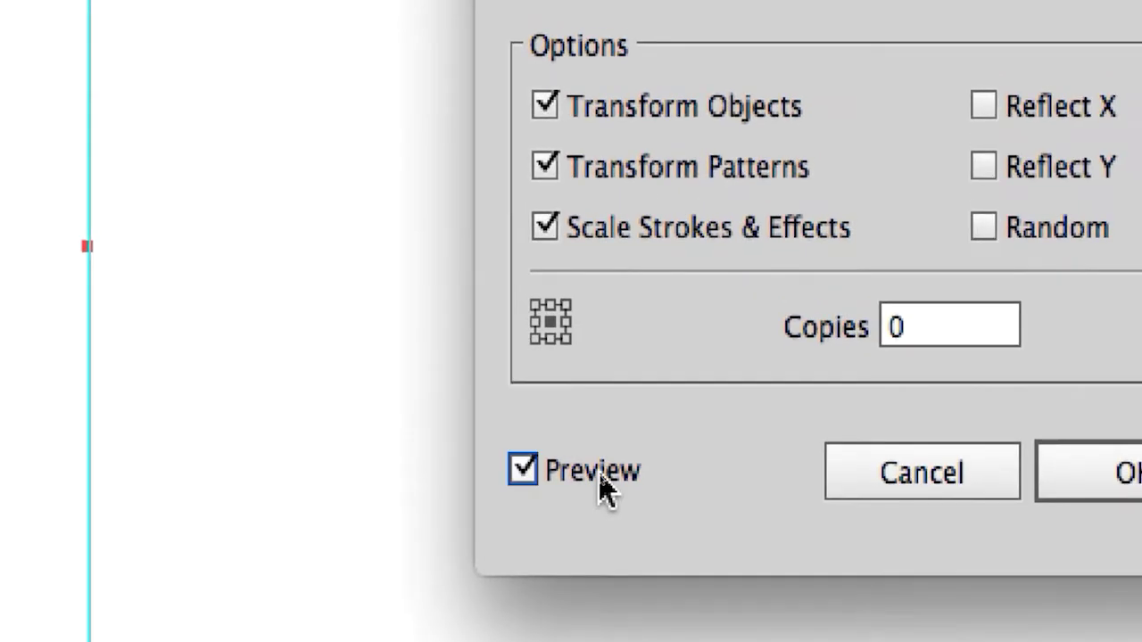
left_click(600, 467)
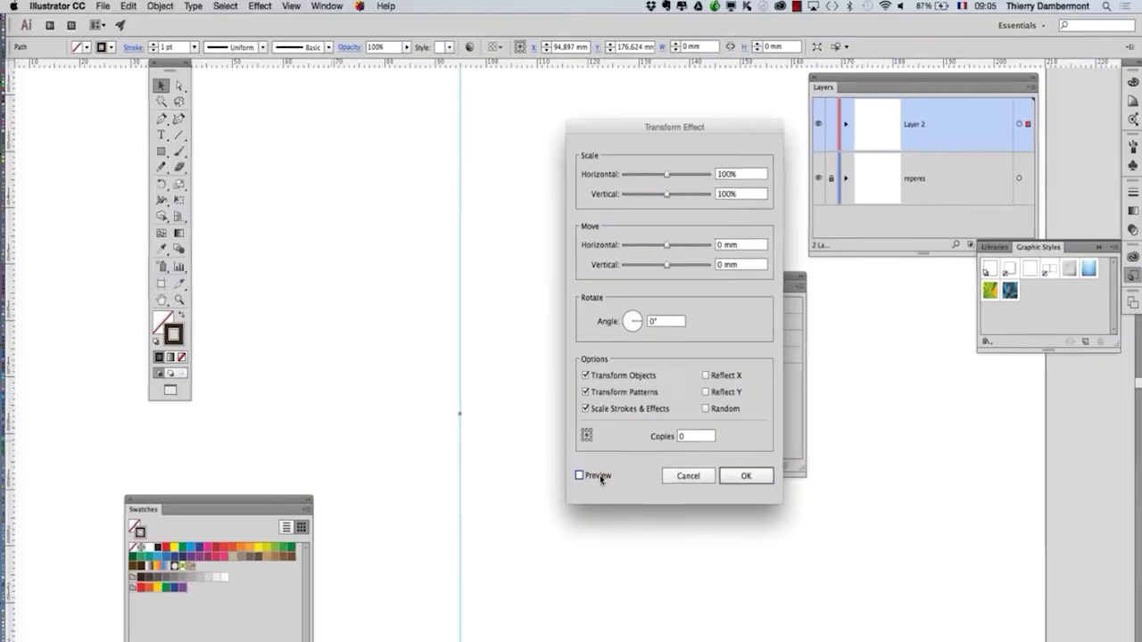
left_click(684, 475)
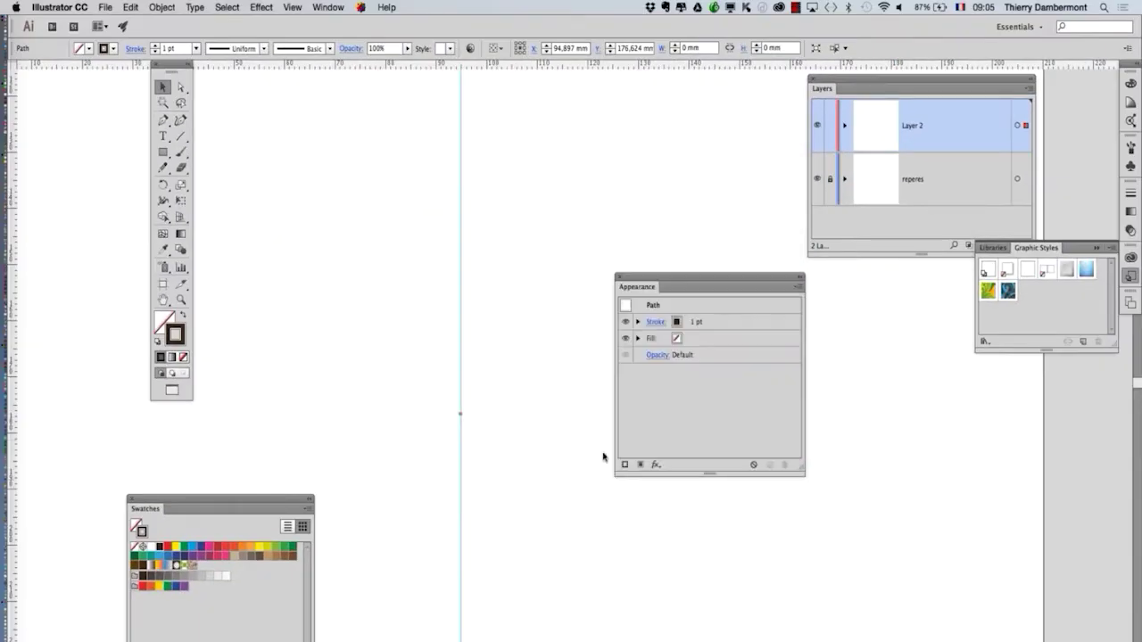
Move the Appearance panel higher, and with the Pencil Tool draw a curve about 11.3 mm wide and 2.7 mm high leftward from the guide's anchor point.
left_click_drag(653, 278, 640, 140)
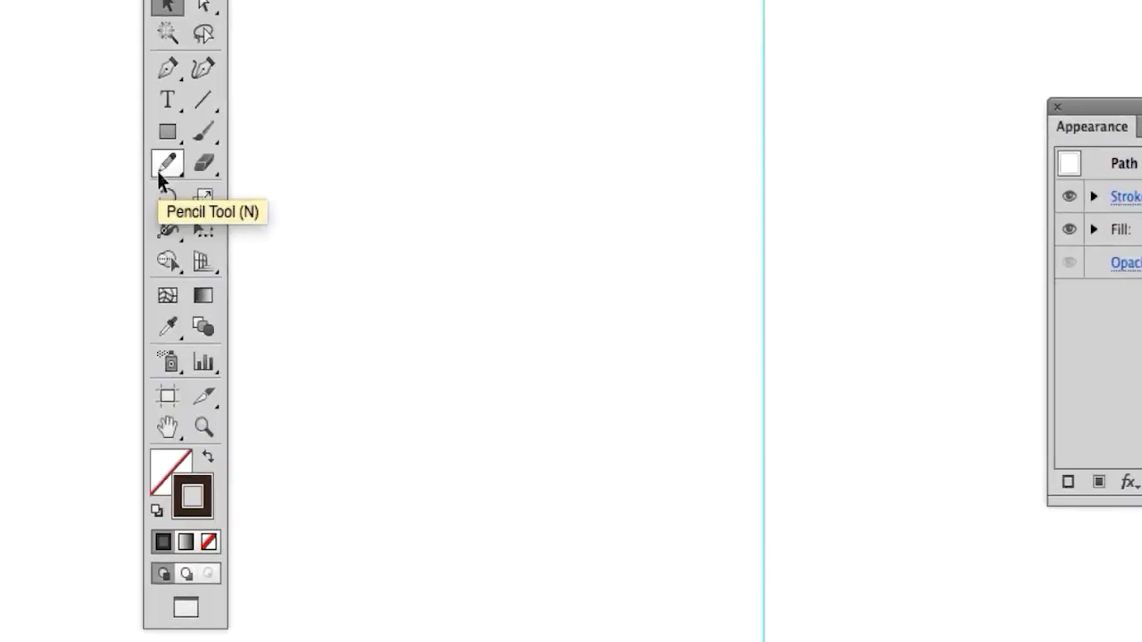
left_click(159, 174)
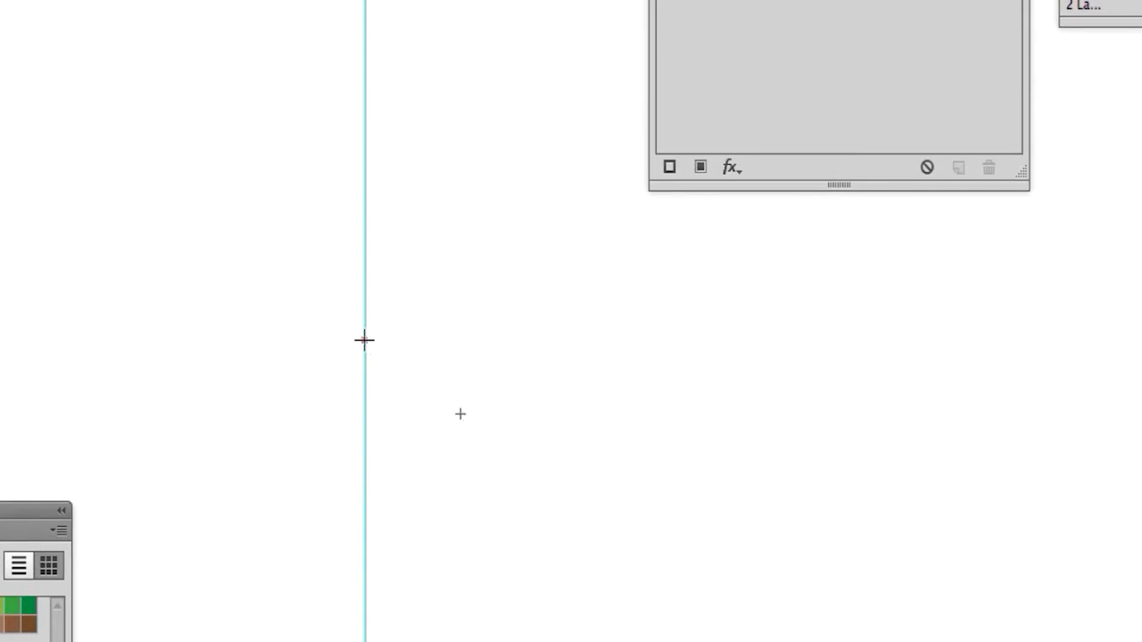
left_click_drag(365, 340, 252, 315)
left_click_drag(322, 330, 318, 326)
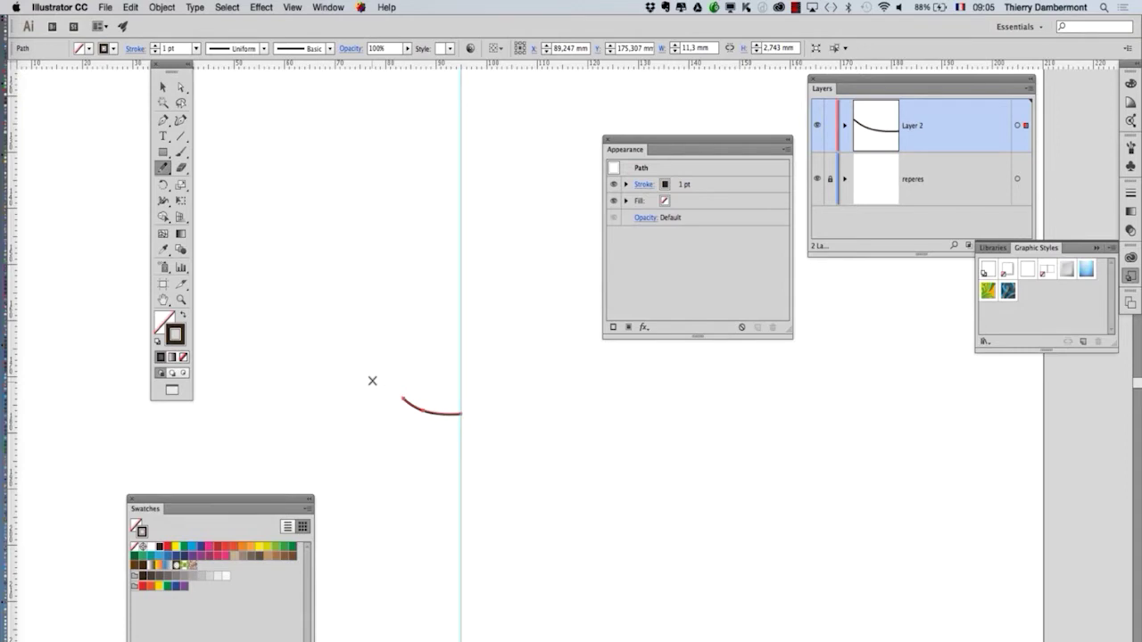
left_click_drag(372, 380, 310, 339)
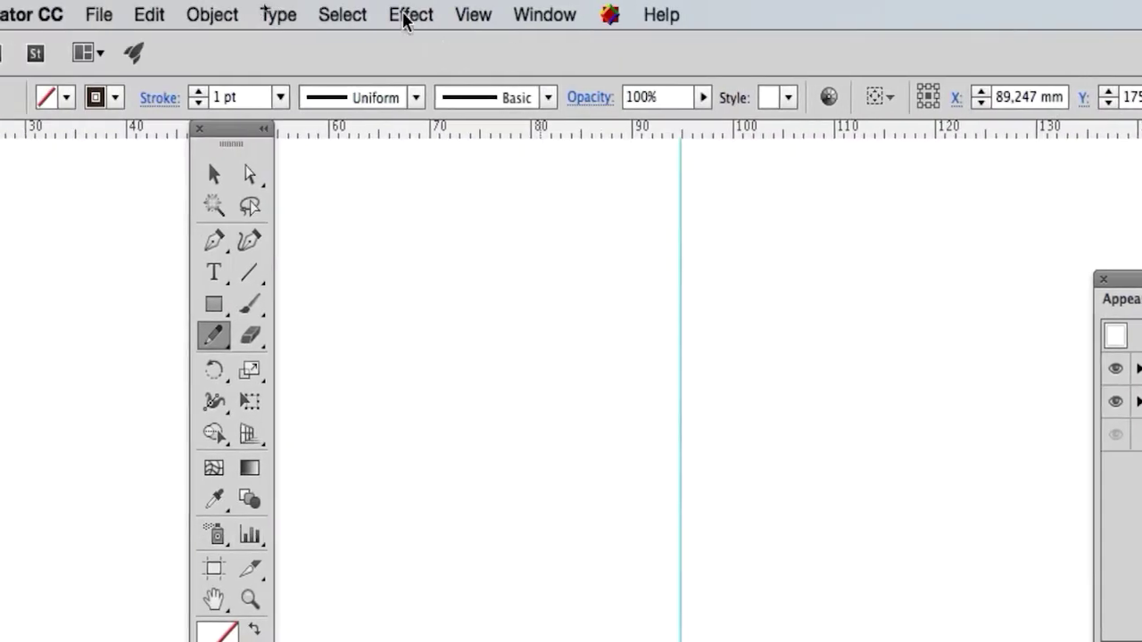
Start a Distort & Transform > Transform effect on the curve, place its dialog clear of the drawing, and enable Preview.
left_click(403, 13)
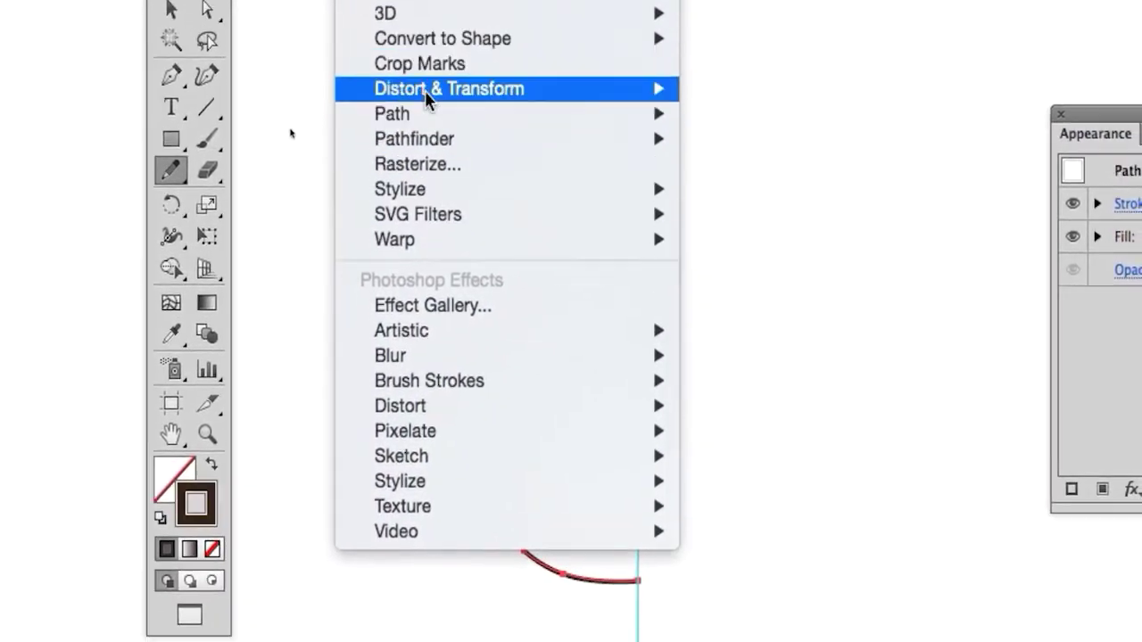
mouse_move(425, 92)
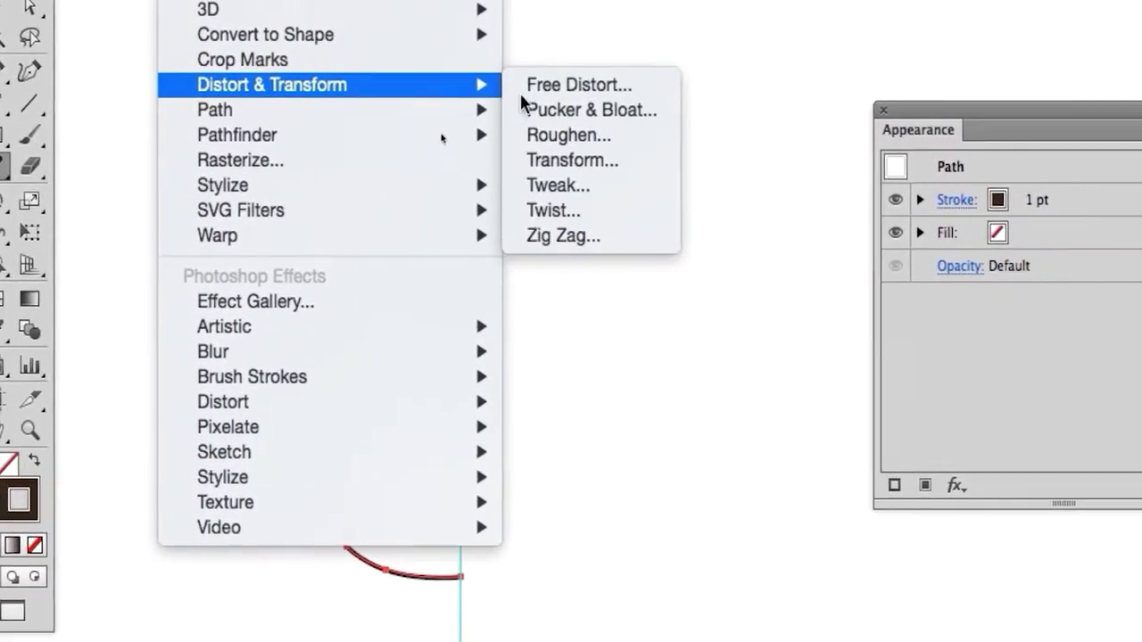
left_click(548, 119)
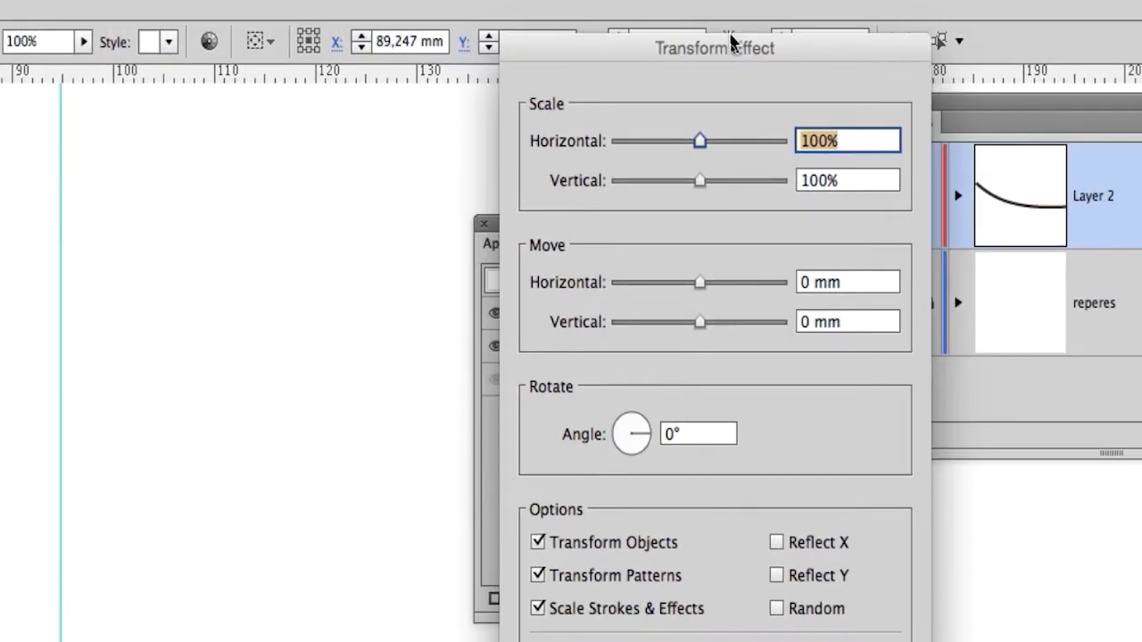
left_click_drag(730, 42, 1000, 31)
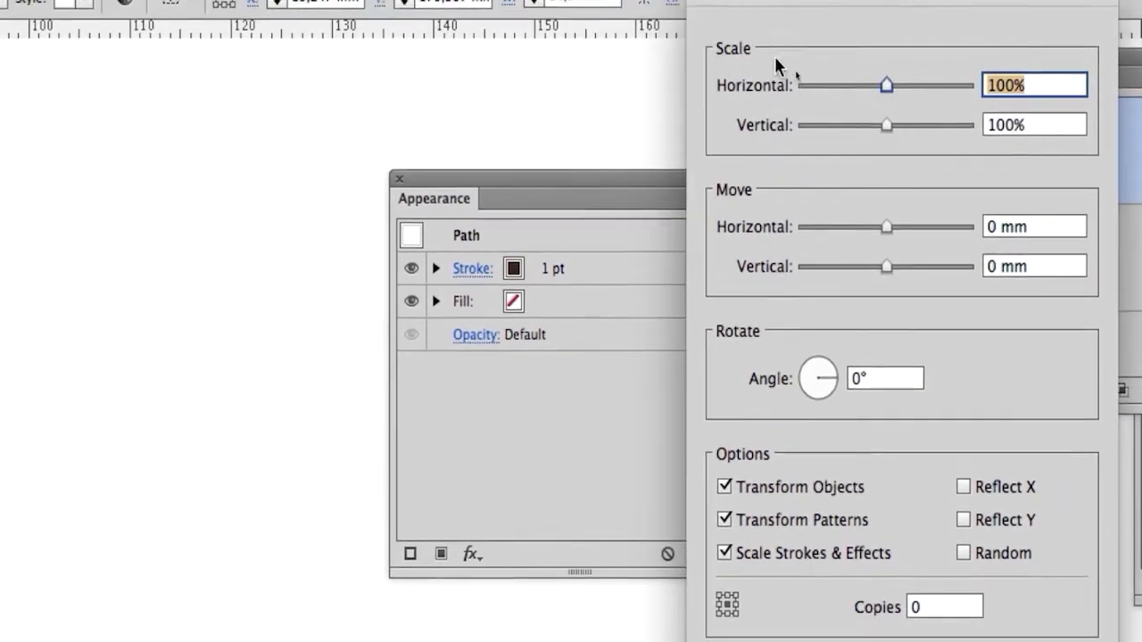
left_click_drag(779, 33, 645, 68)
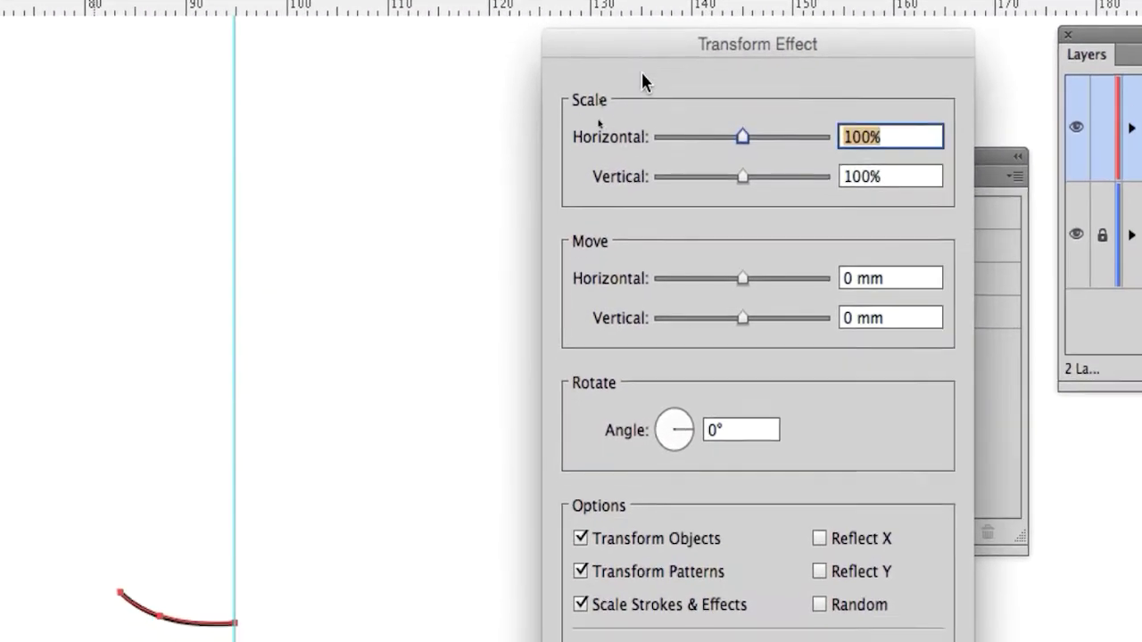
left_click(596, 534)
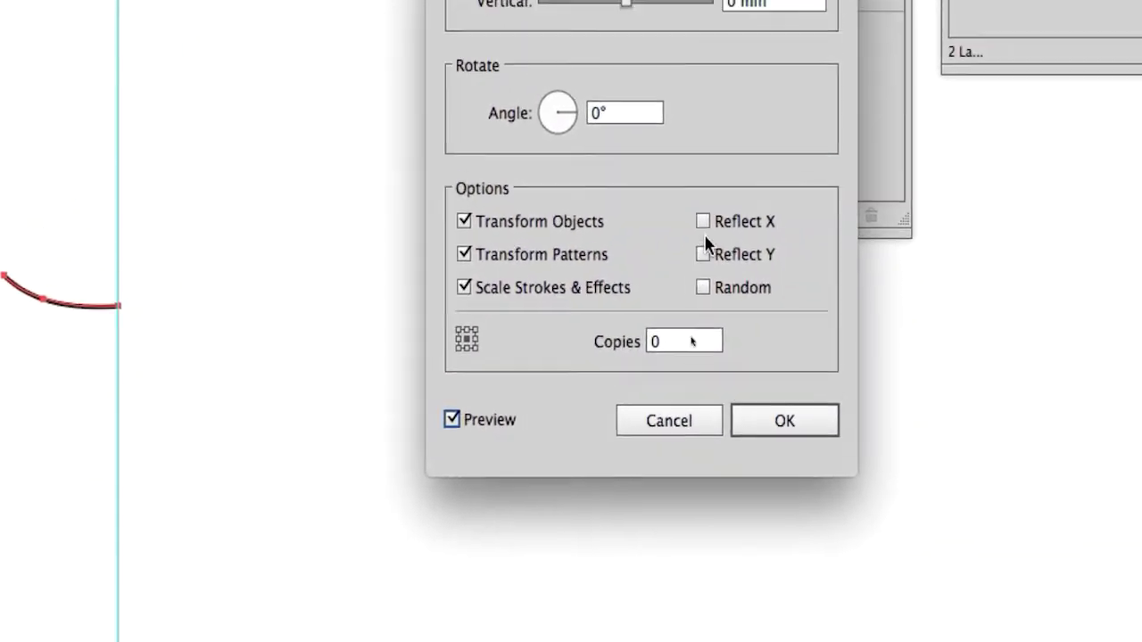
Enable Reflect X, set the reference point to the middle of the right edge, and apply the Transform effect.
left_click(852, 104)
left_click(704, 230)
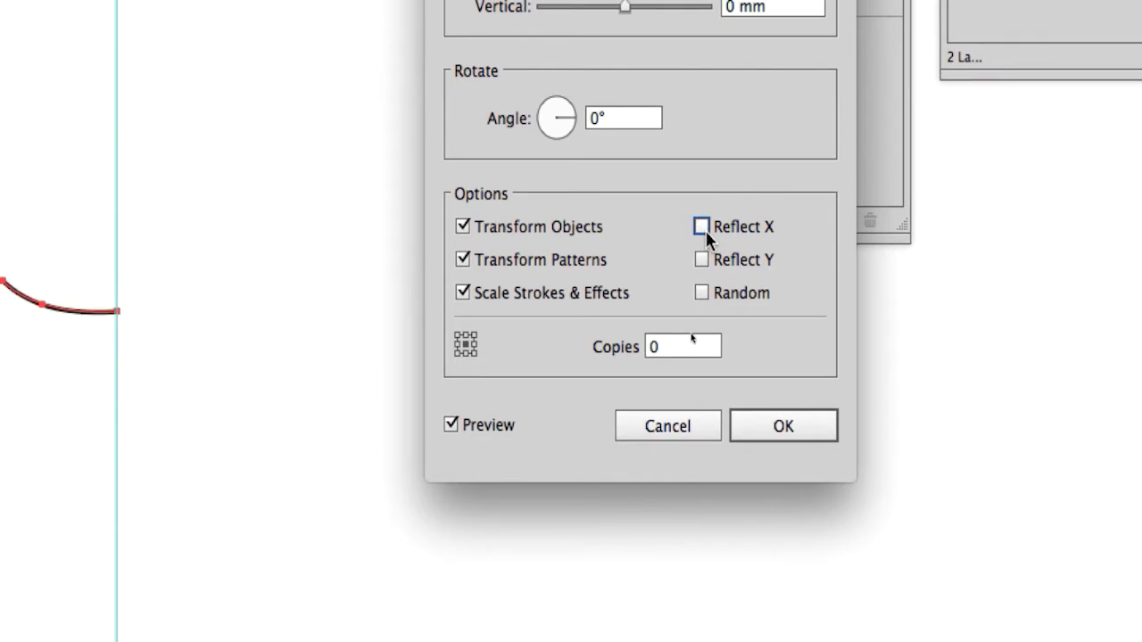
left_click(705, 230)
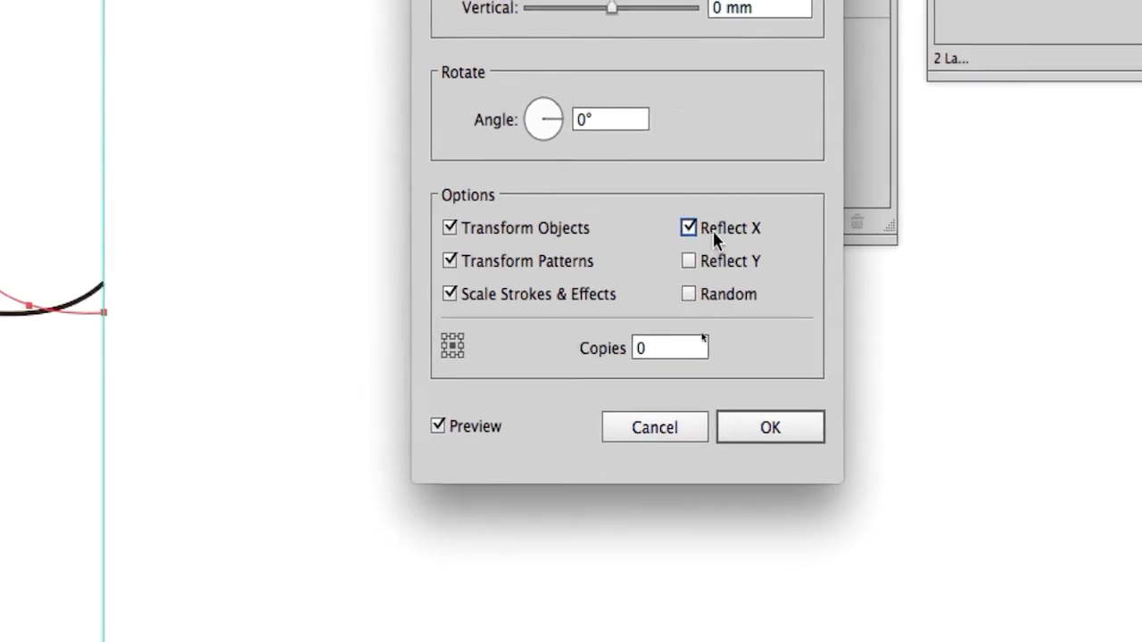
left_click(703, 230)
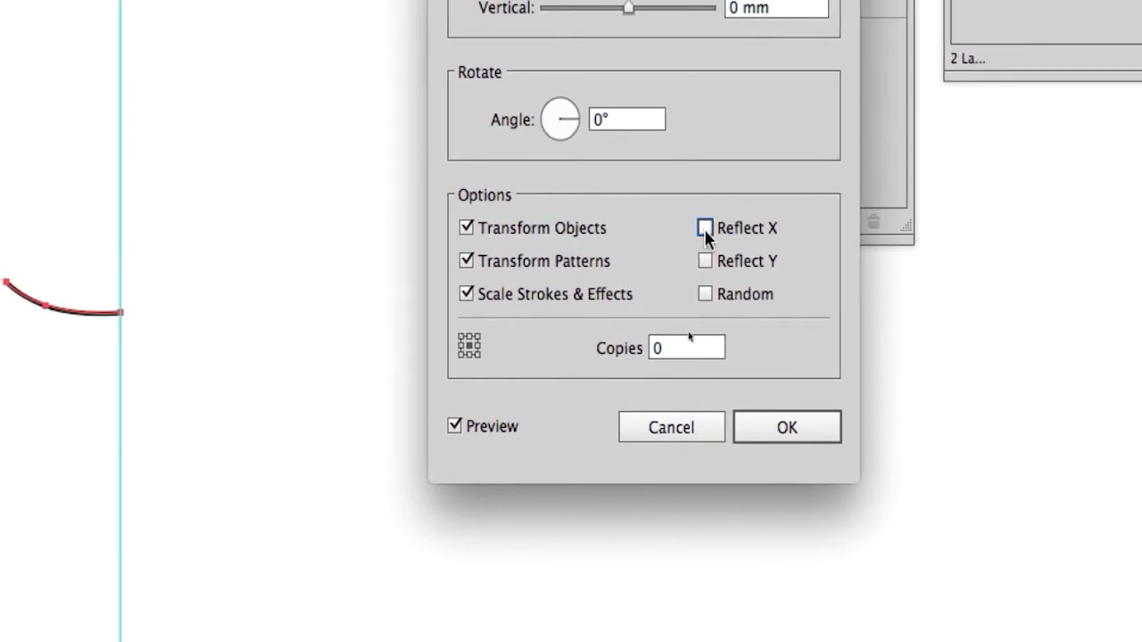
left_click(704, 229)
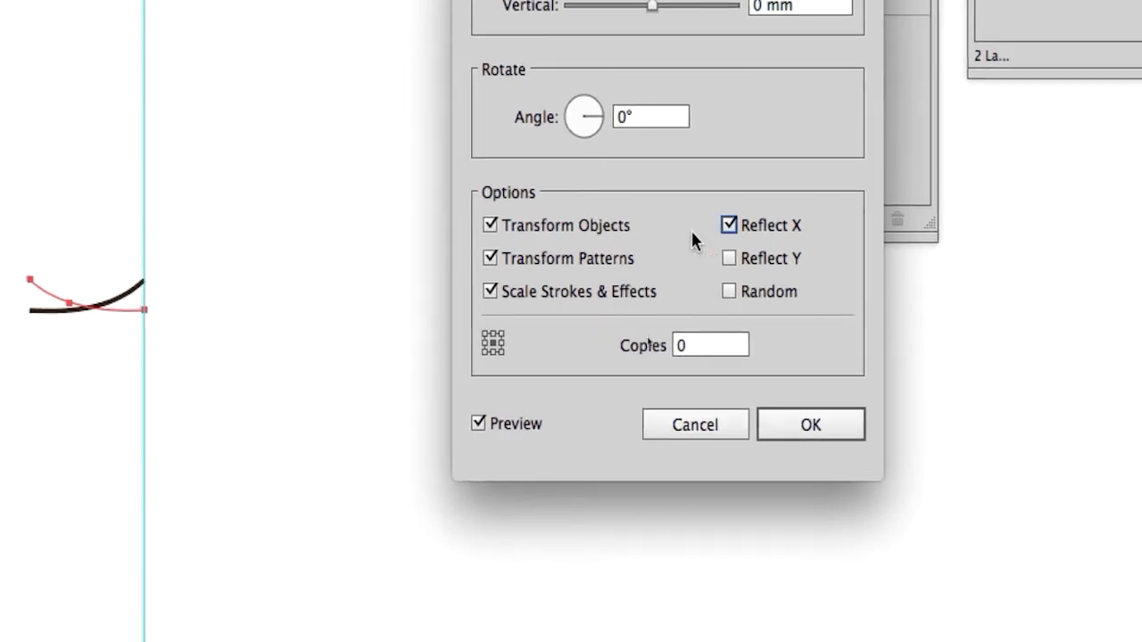
left_click(704, 229)
left_click(705, 229)
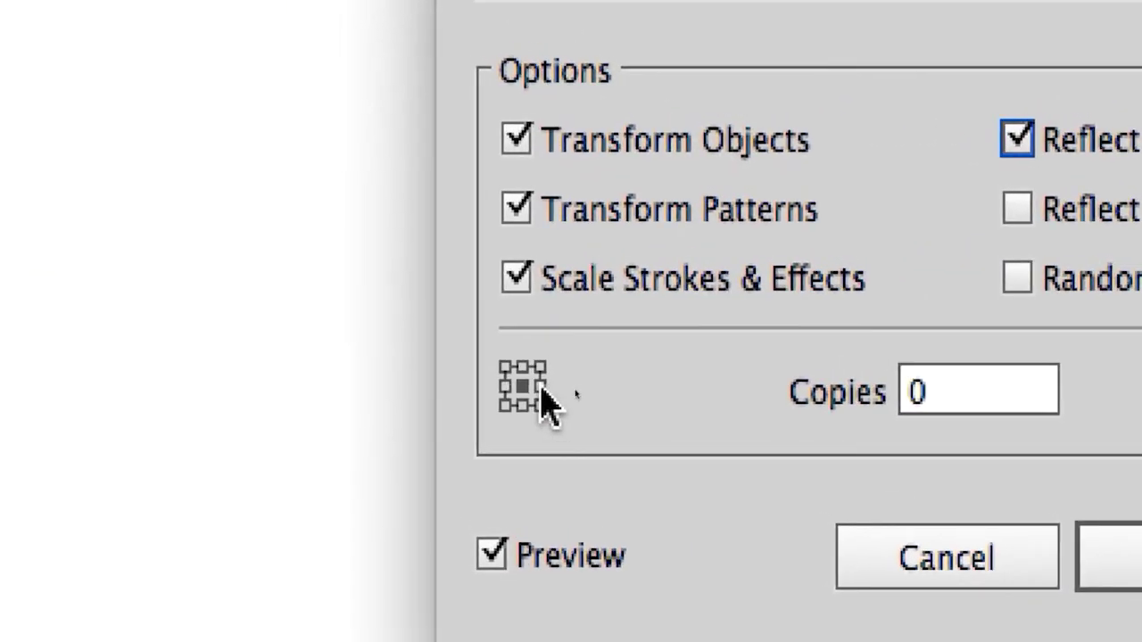
left_click(540, 387)
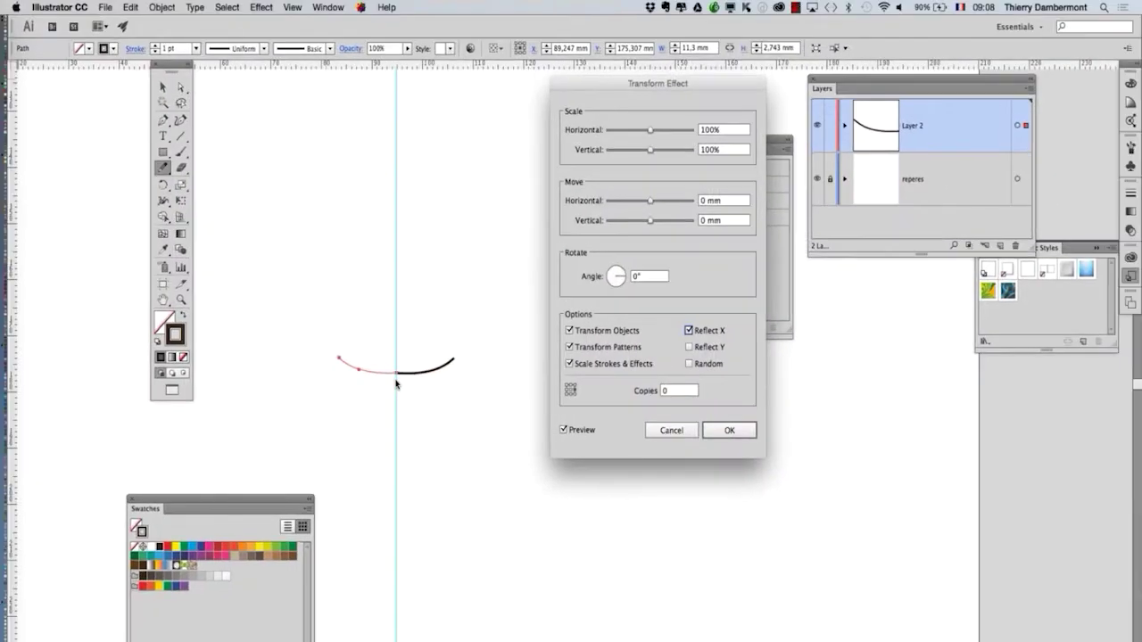
left_click(739, 431)
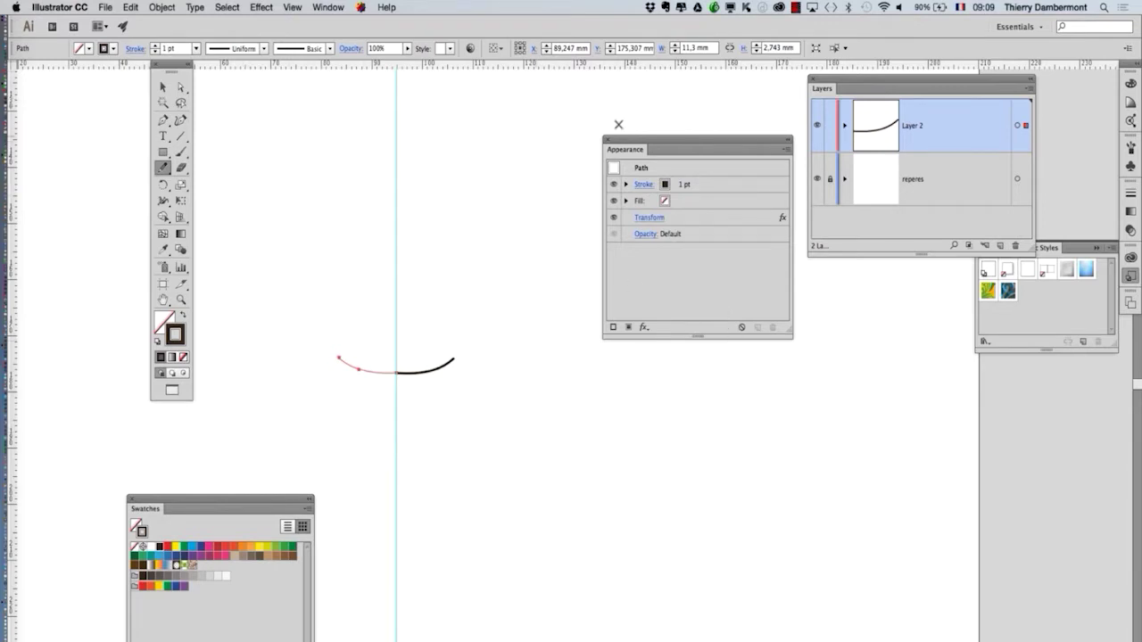
Move the Appearance panel closer to the curve, reopen its Transform effect, set Copies to 1, enable Preview and apply.
left_click_drag(636, 147, 541, 242)
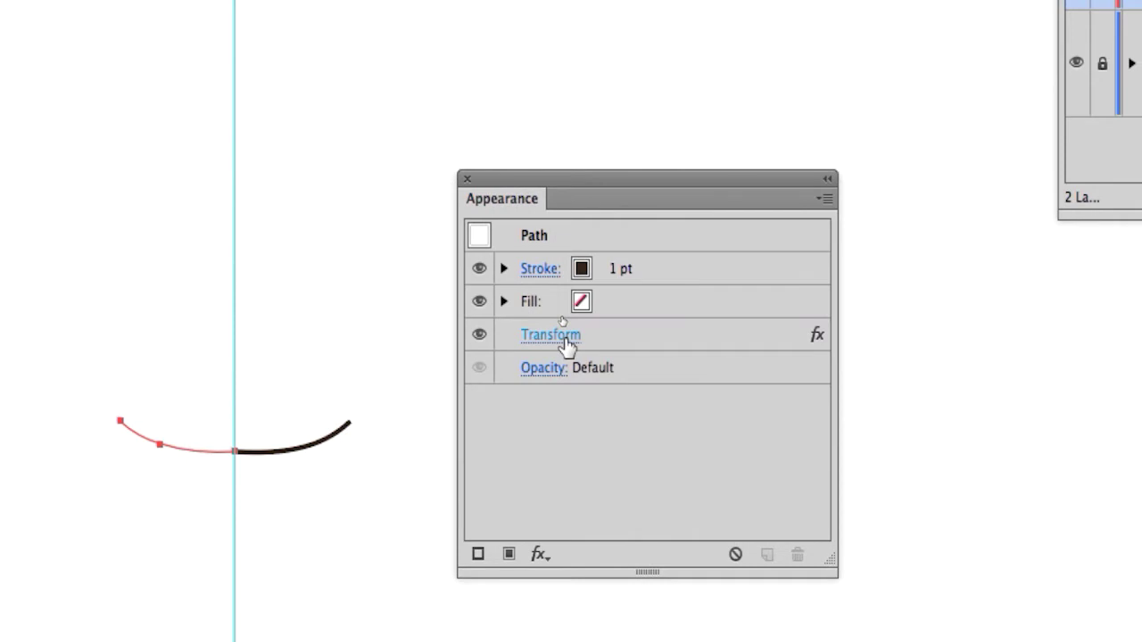
left_click(565, 337)
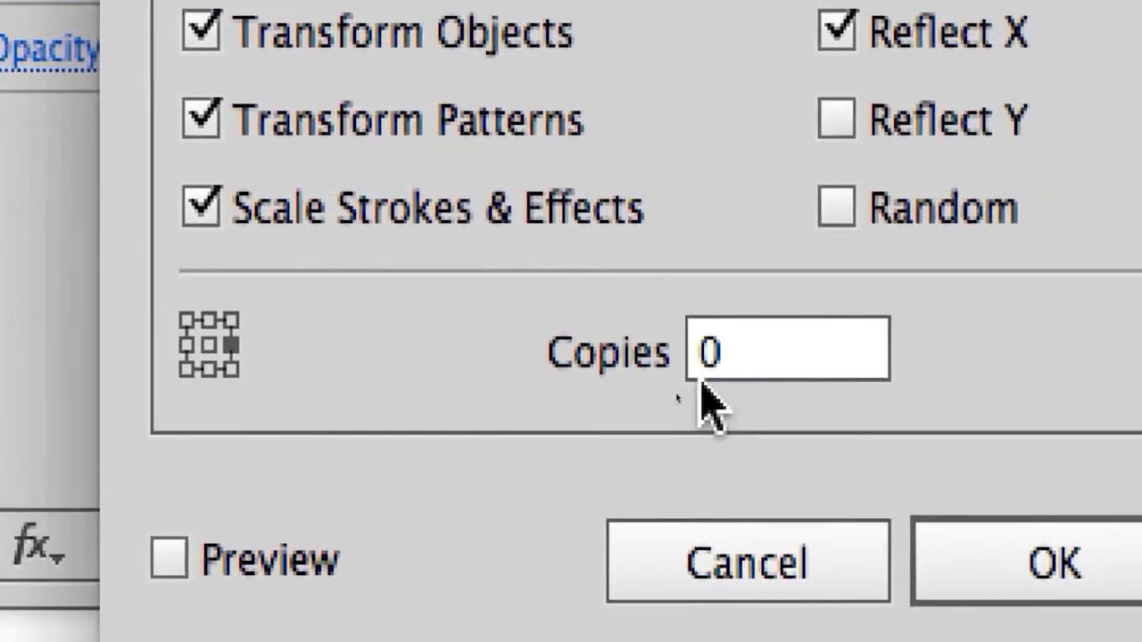
left_click(664, 350)
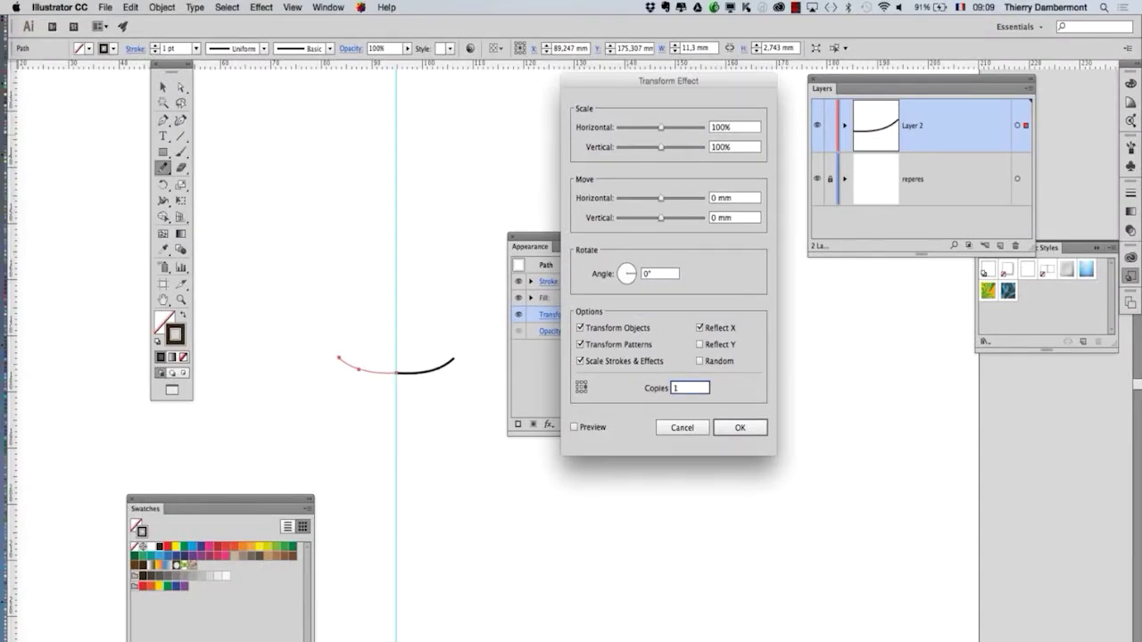
left_click(586, 432)
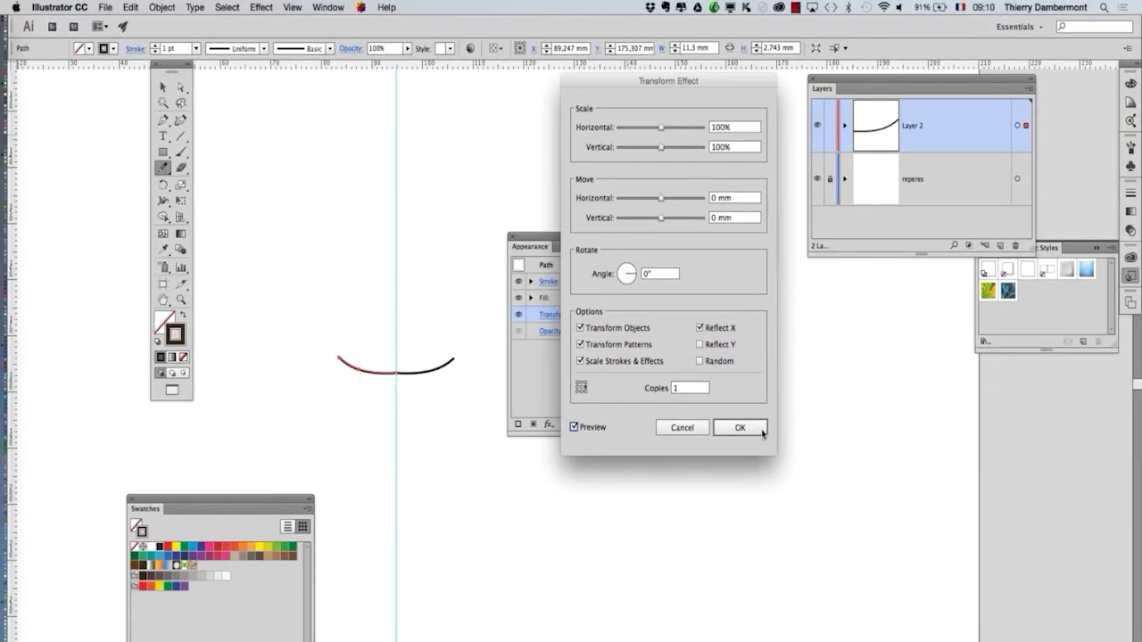
left_click(739, 427)
scroll(517, 453, "down", 2)
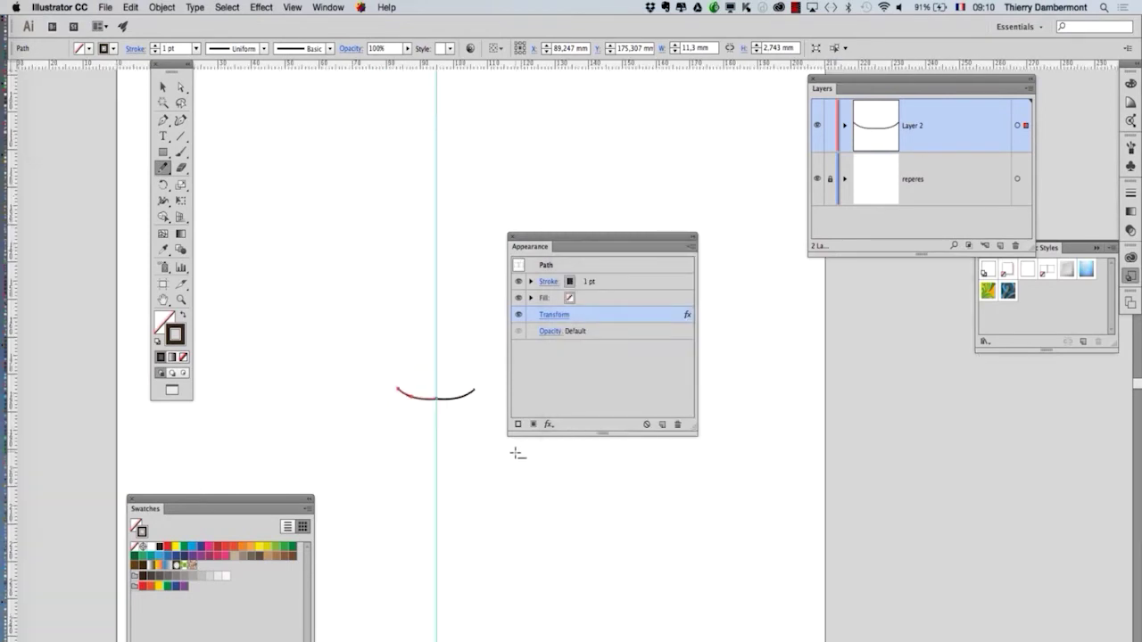
scroll(515, 453, "down", 1)
left_click_drag(459, 340, 434, 341)
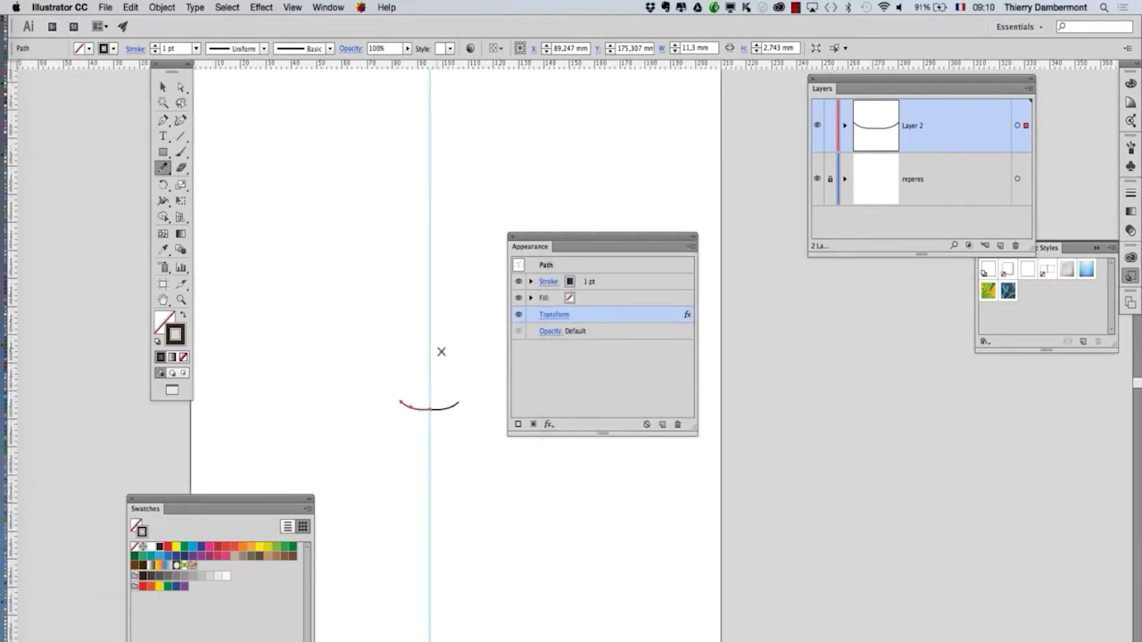
scroll(440, 351, "down", 2)
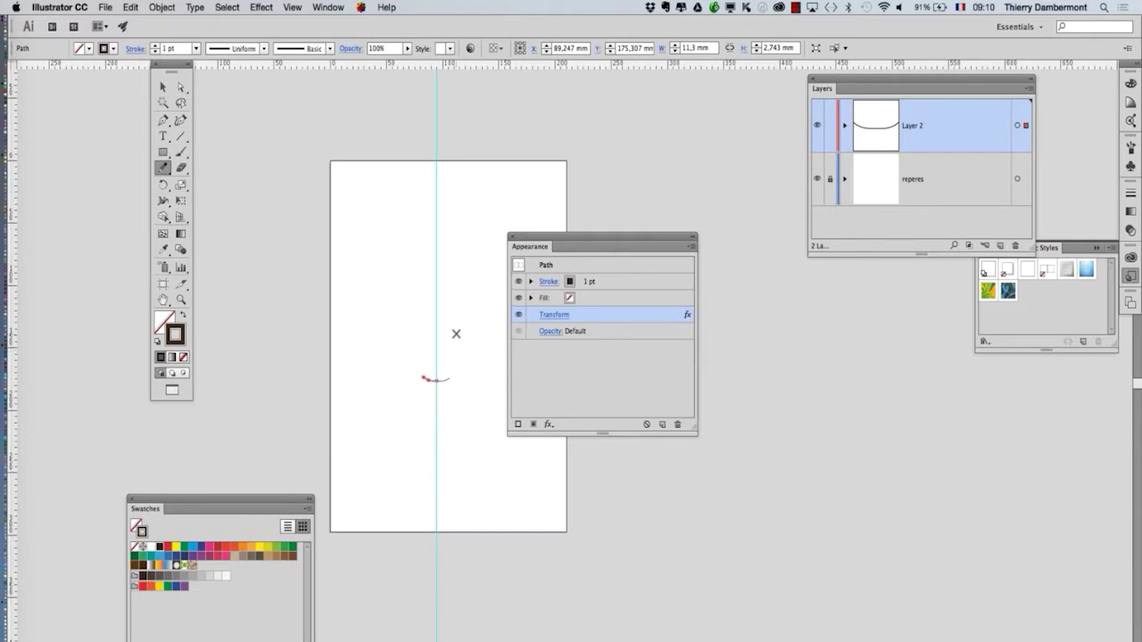
scroll(439, 376, "up", 5)
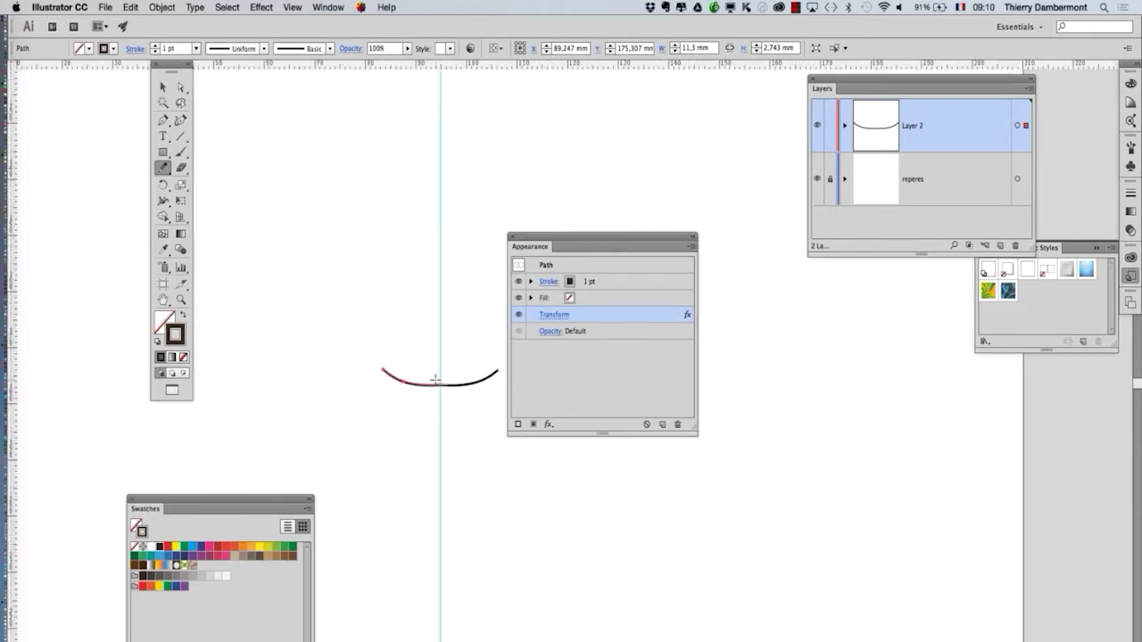
With the Direct Selection Tool, delete the curve's anchor points except the one on the vertical guide.
left_click(182, 86)
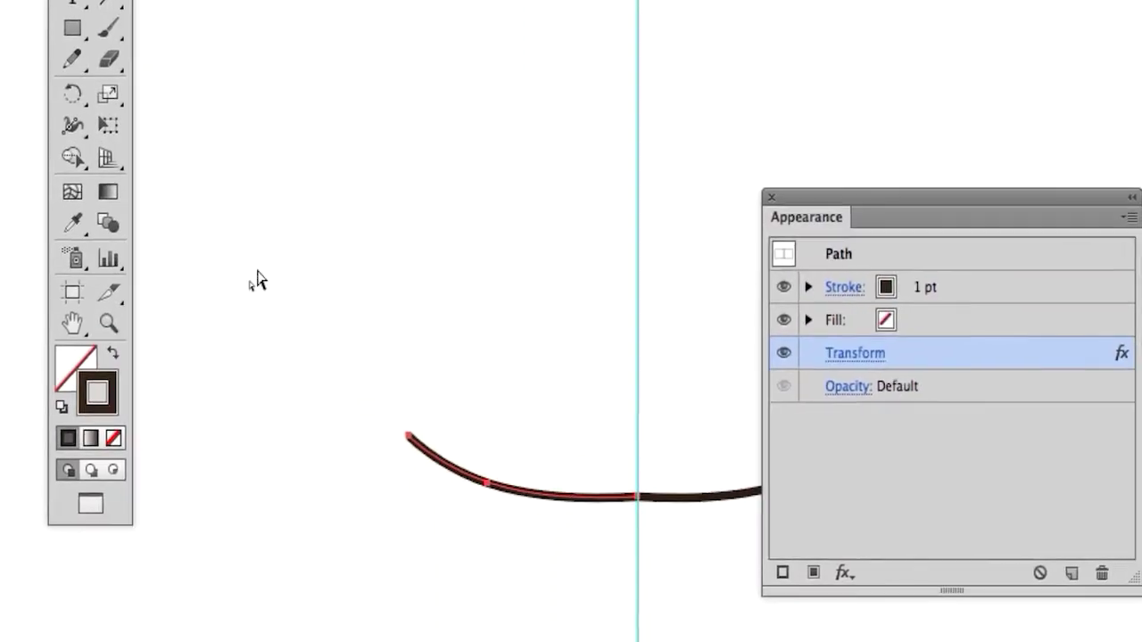
left_click(291, 326)
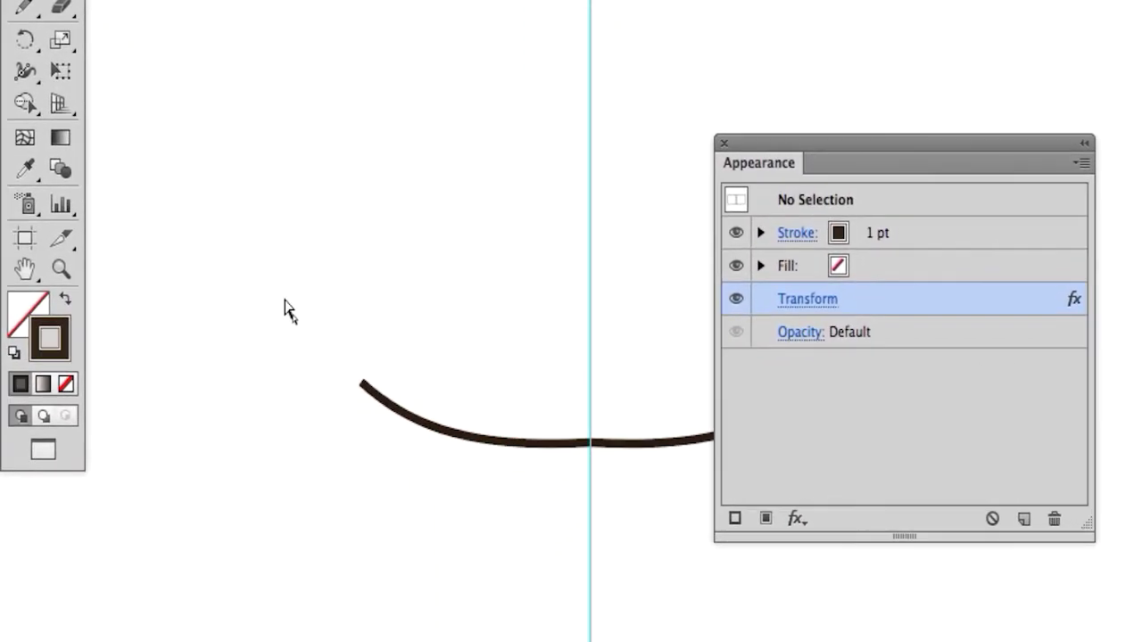
left_click_drag(292, 290, 479, 462)
left_click_drag(352, 366, 365, 377)
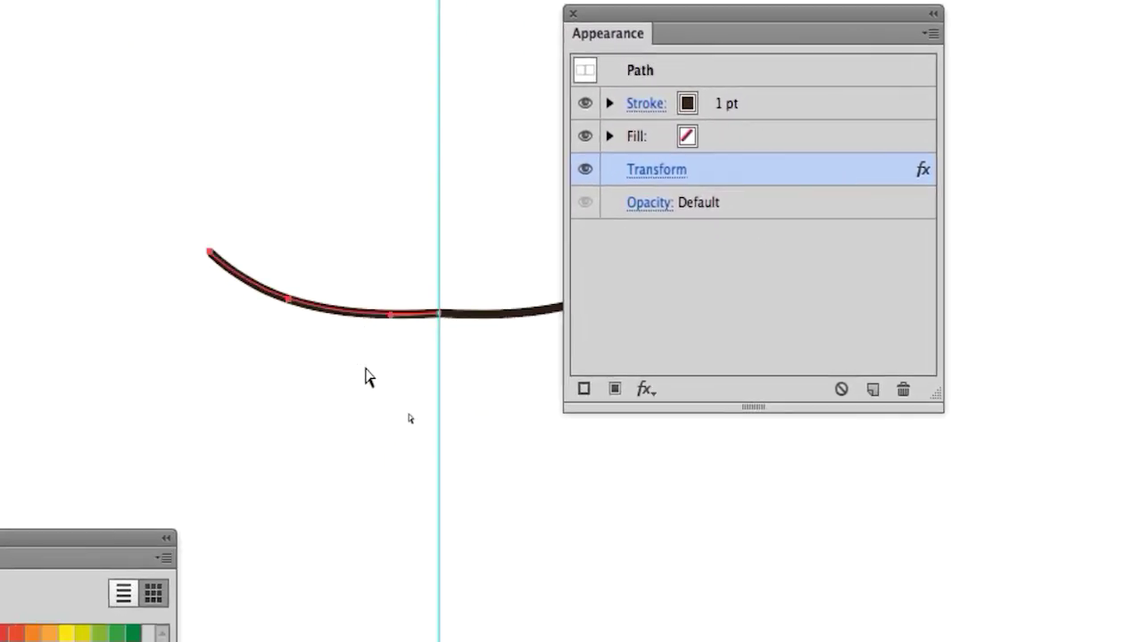
left_click(313, 317)
left_click_drag(282, 295, 446, 492)
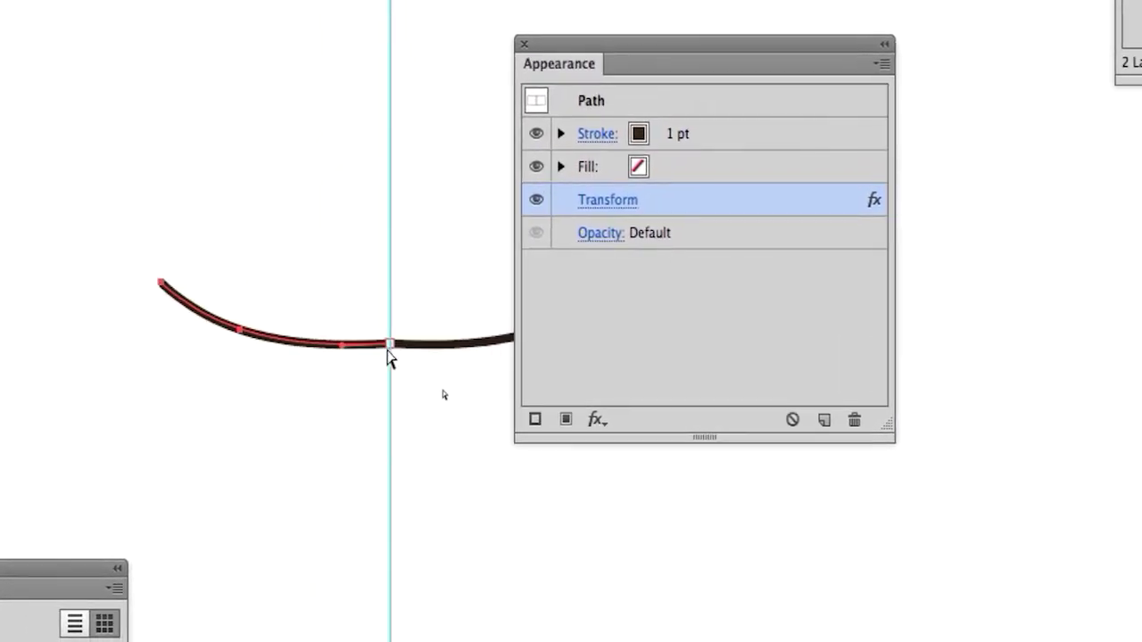
left_click(119, 230)
left_click_drag(295, 306, 482, 492)
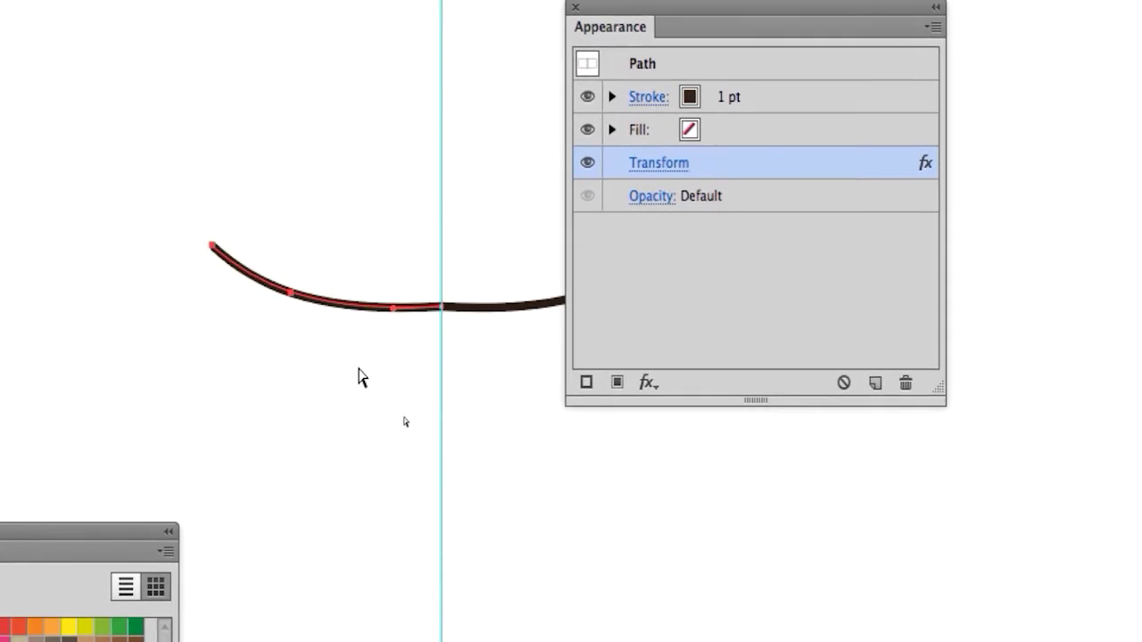
key("Delete")
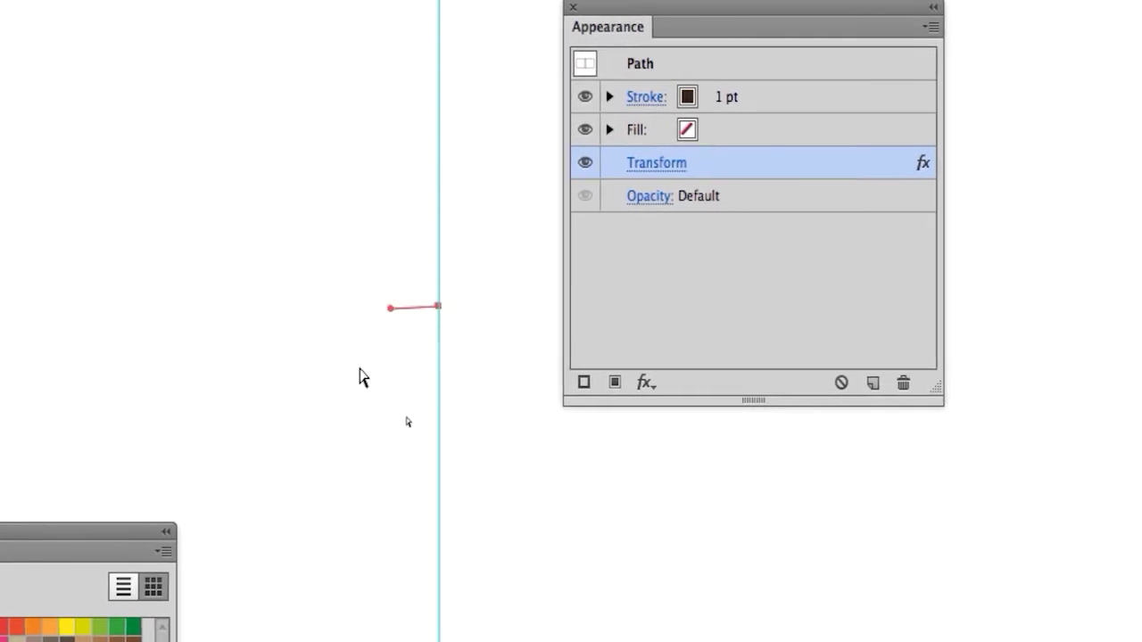
key("Delete")
key("super+z")
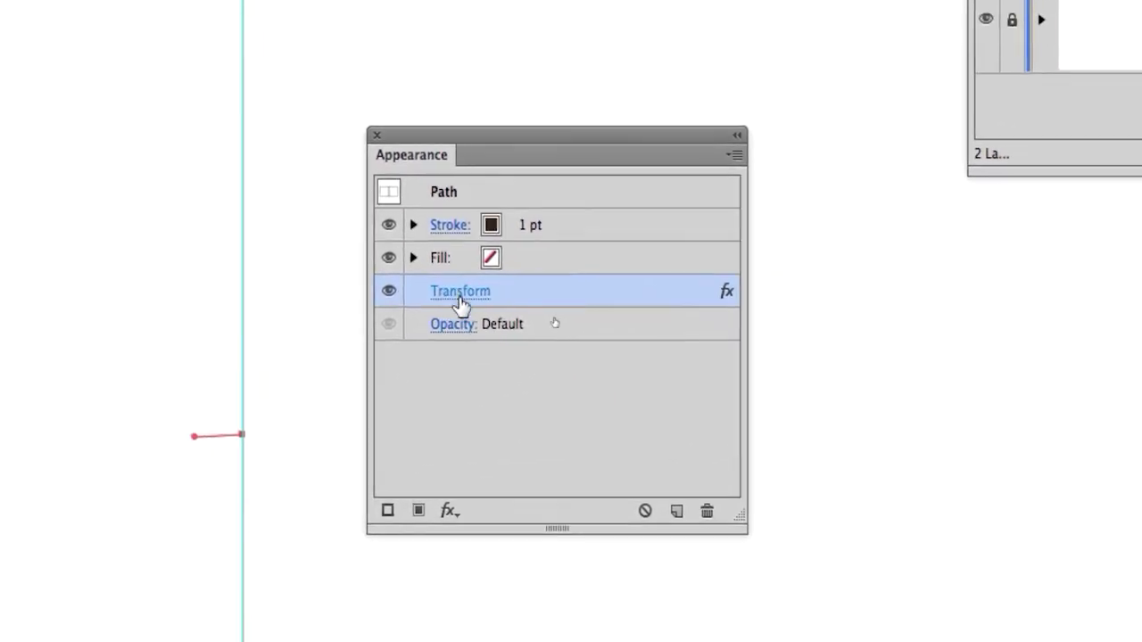
Review the Transform effect settings of the remaining anchor point and close them unchanged.
left_click(458, 295)
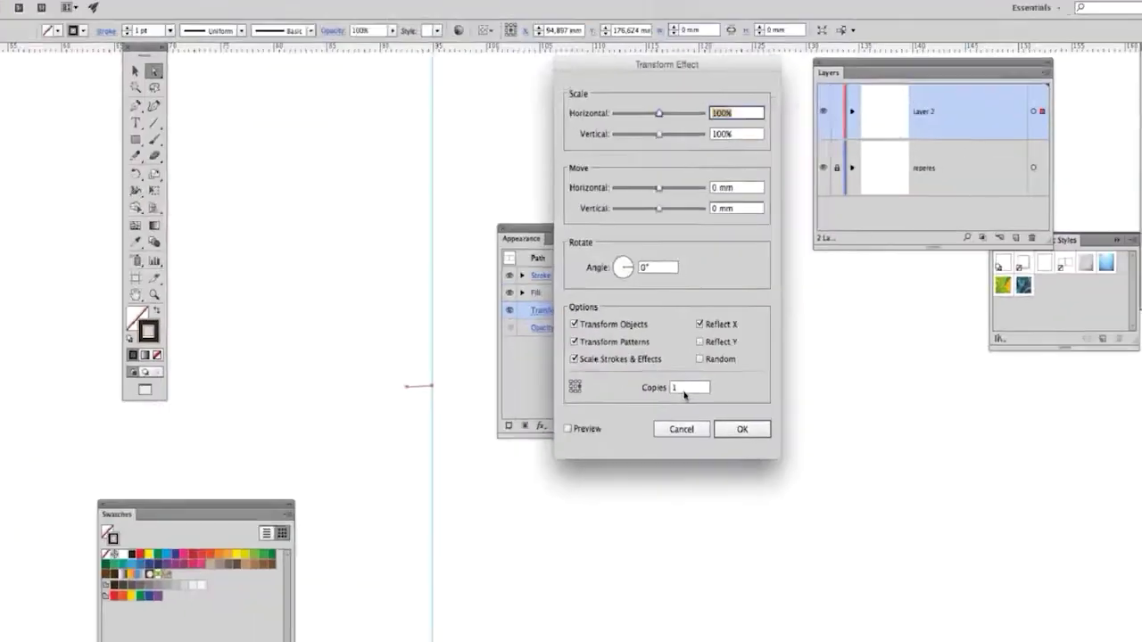
left_click(915, 567)
Move the Appearance panel away from the guide and draw a Pencil Tool stem upward from the anchor, about 6.4 mm wide and 27.7 mm high.
scroll(470, 430, "down", 5)
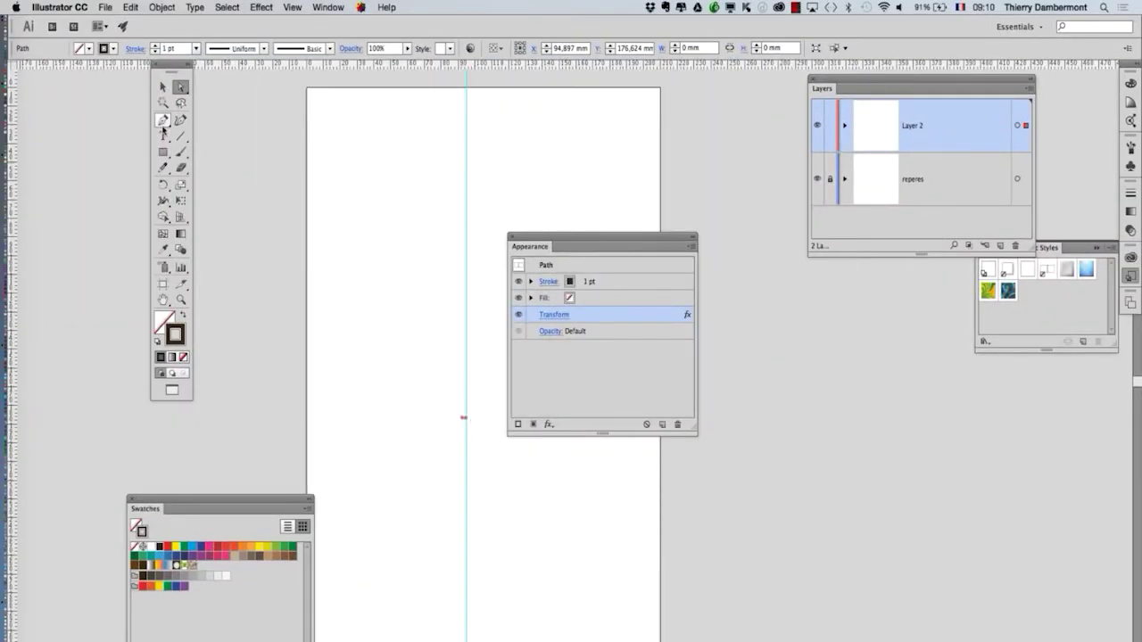
left_click(163, 167)
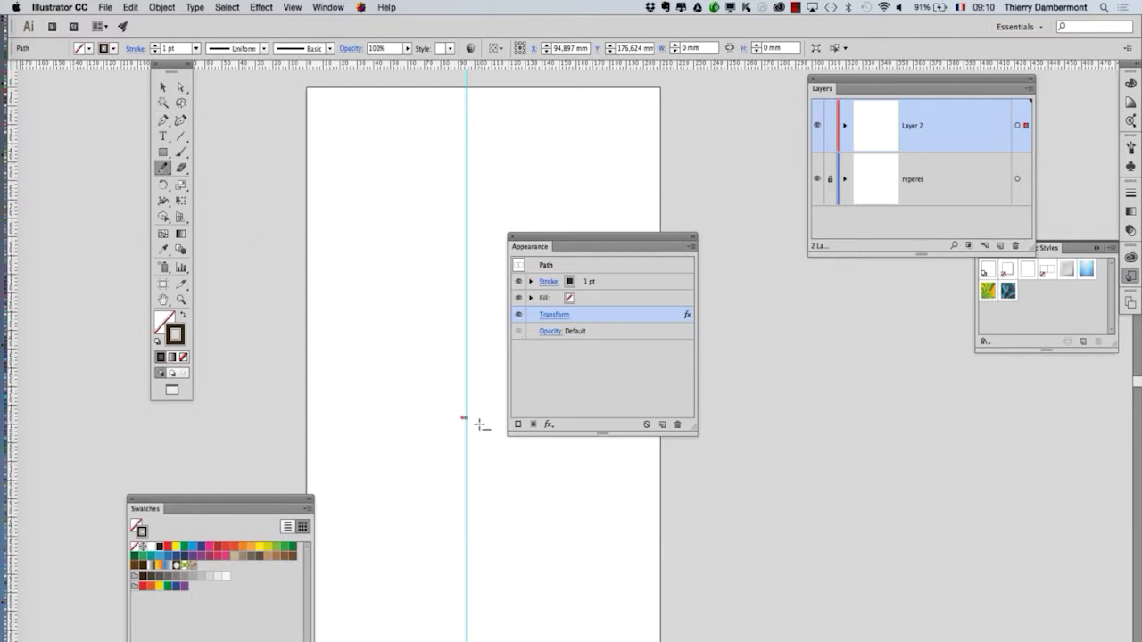
scroll(466, 421, "up", 1)
left_click_drag(451, 412, 410, 317)
left_click_drag(540, 247, 658, 306)
key("ctrl+z")
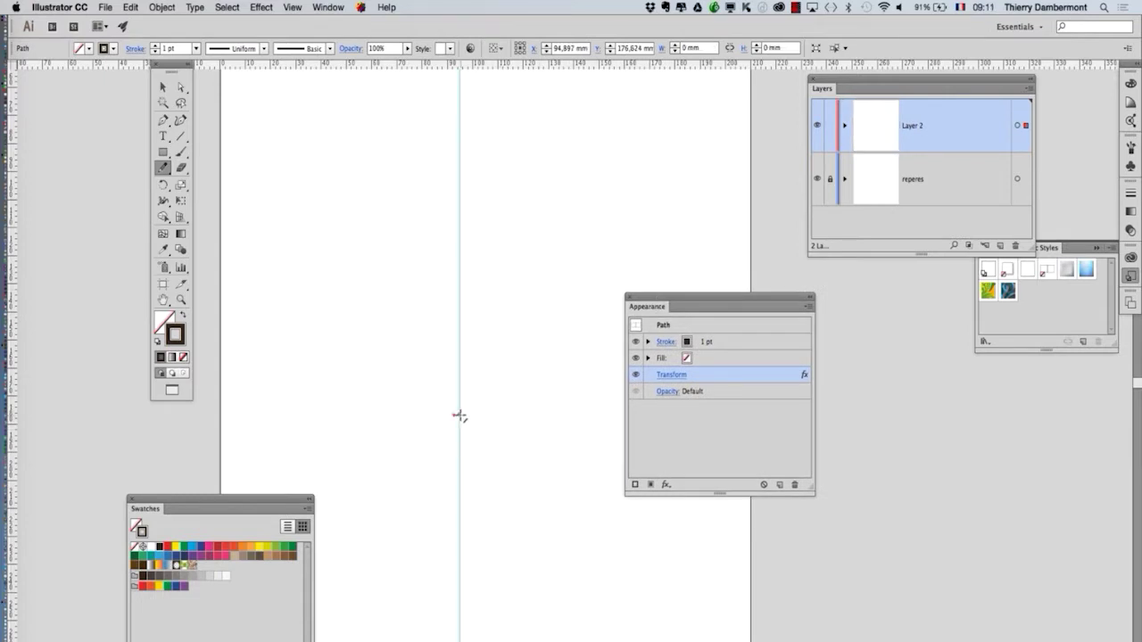
left_click_drag(444, 337, 476, 337)
Continue the pencil path from the stem into a wavy half-leaf outline ending on the guide, about 56.6 mm wide and 171 mm high overall.
scroll(494, 439, "up", 5)
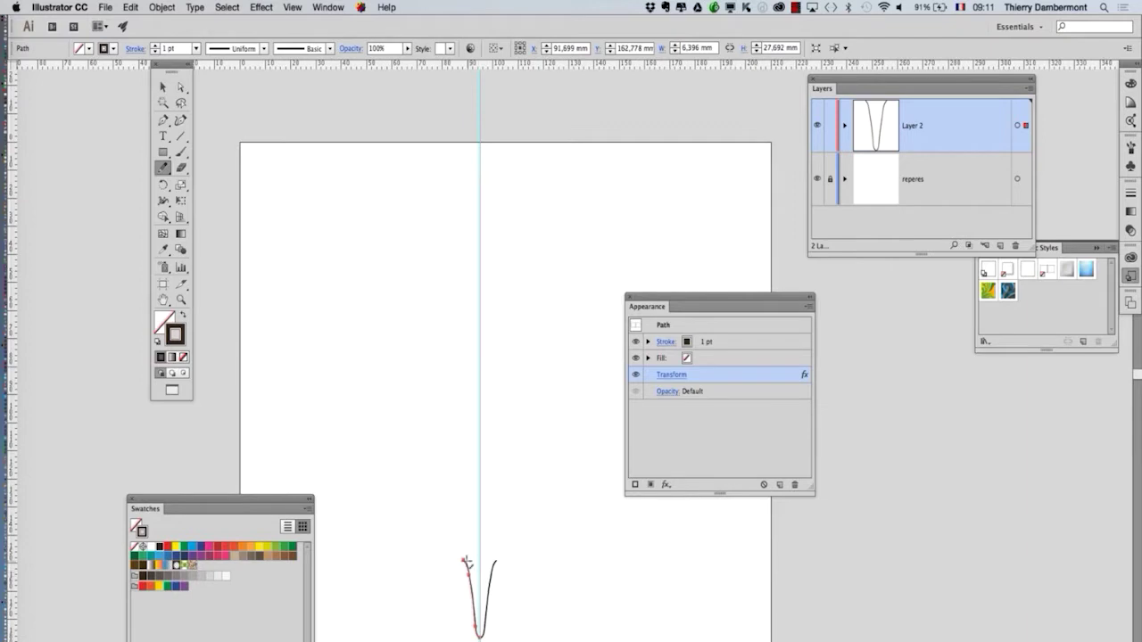
mouse_move(463, 560)
left_mouse_down()
mouse_move(405, 531)
mouse_move(401, 500)
mouse_move(365, 491)
mouse_move(382, 458)
mouse_move(339, 414)
mouse_move(355, 396)
mouse_move(344, 358)
mouse_move(375, 297)
mouse_move(372, 277)
mouse_move(417, 243)
left_mouse_up()
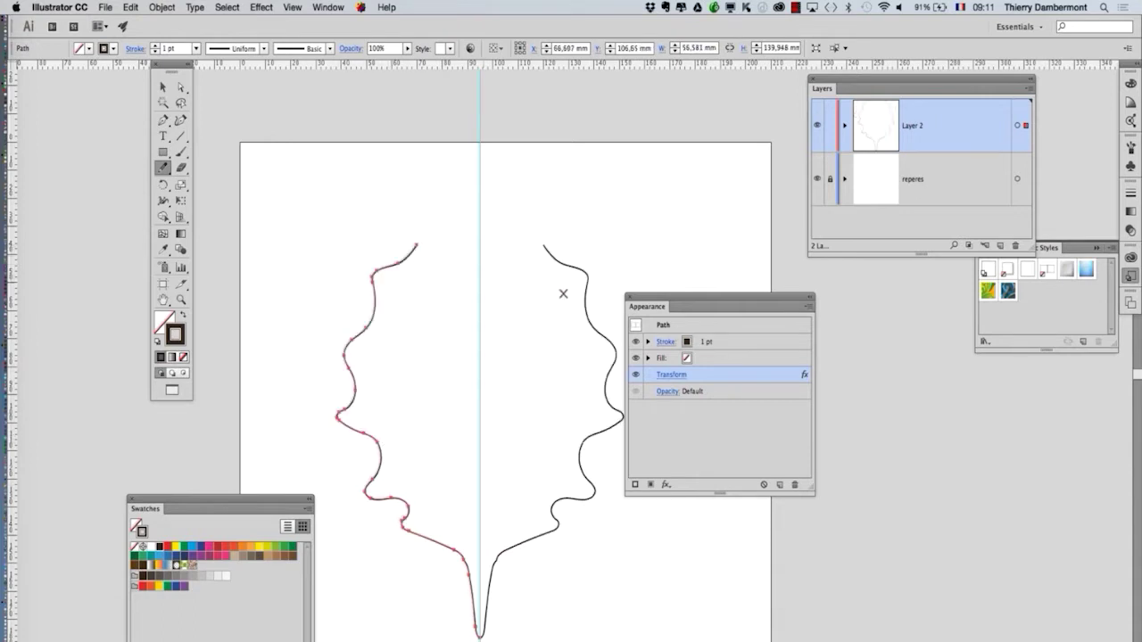
left_click_drag(646, 299, 714, 312)
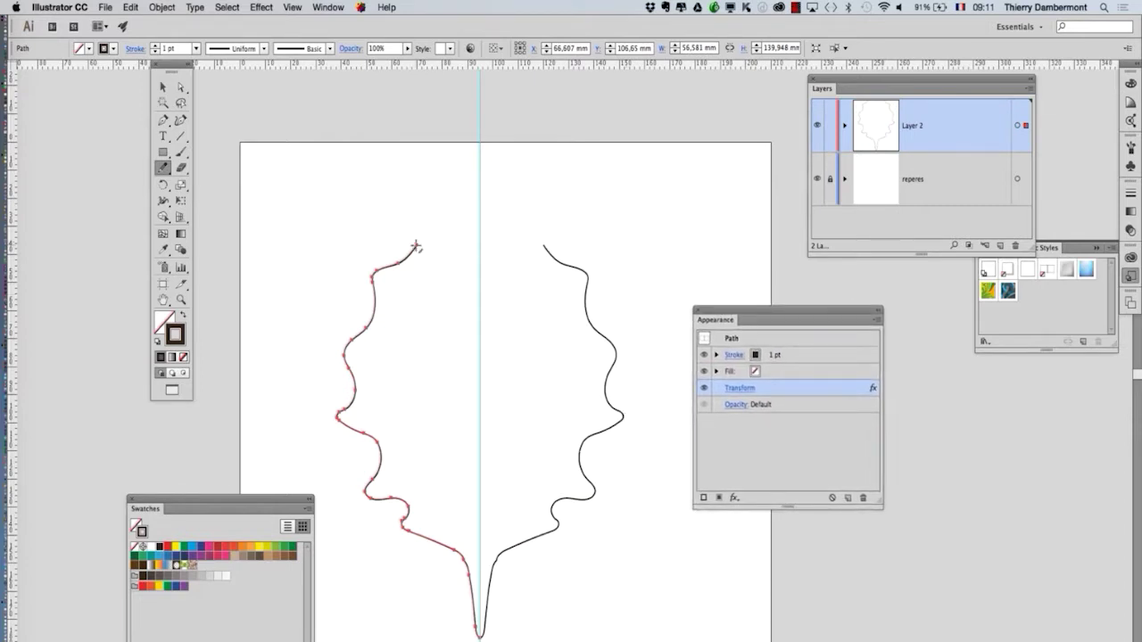
mouse_move(416, 245)
left_mouse_down()
mouse_move(413, 216)
mouse_move(438, 214)
mouse_move(453, 173)
mouse_move(479, 159)
left_mouse_up()
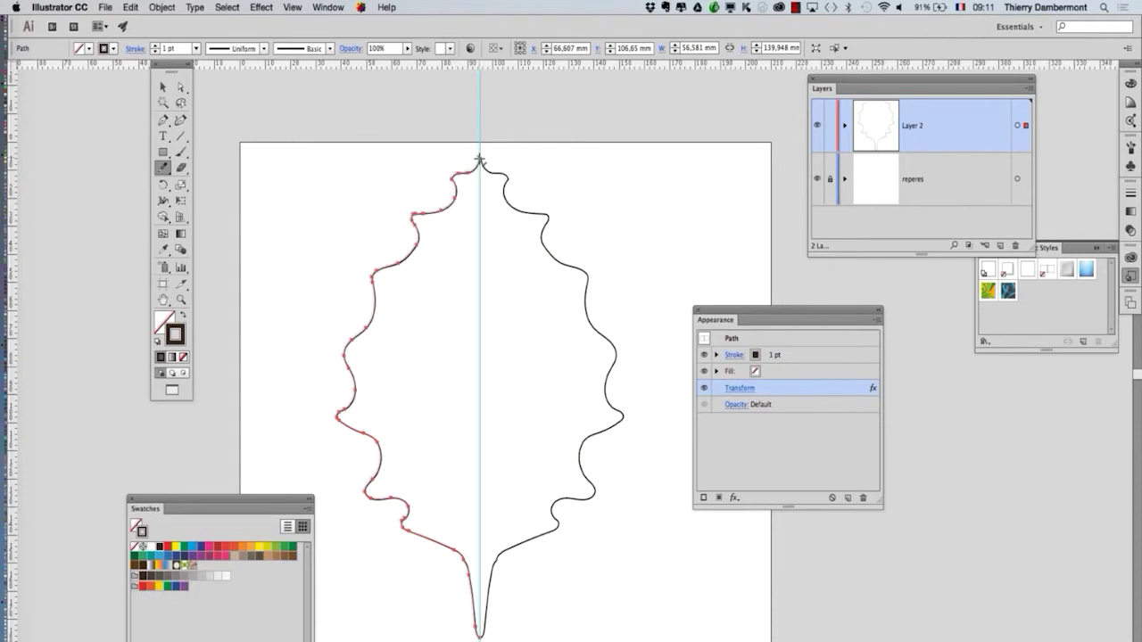
Move the tools beside the artboard and, with the Direct Selection Tool, pull the upper-left lobe's anchor points inward and down.
scroll(515, 516, "down", 1)
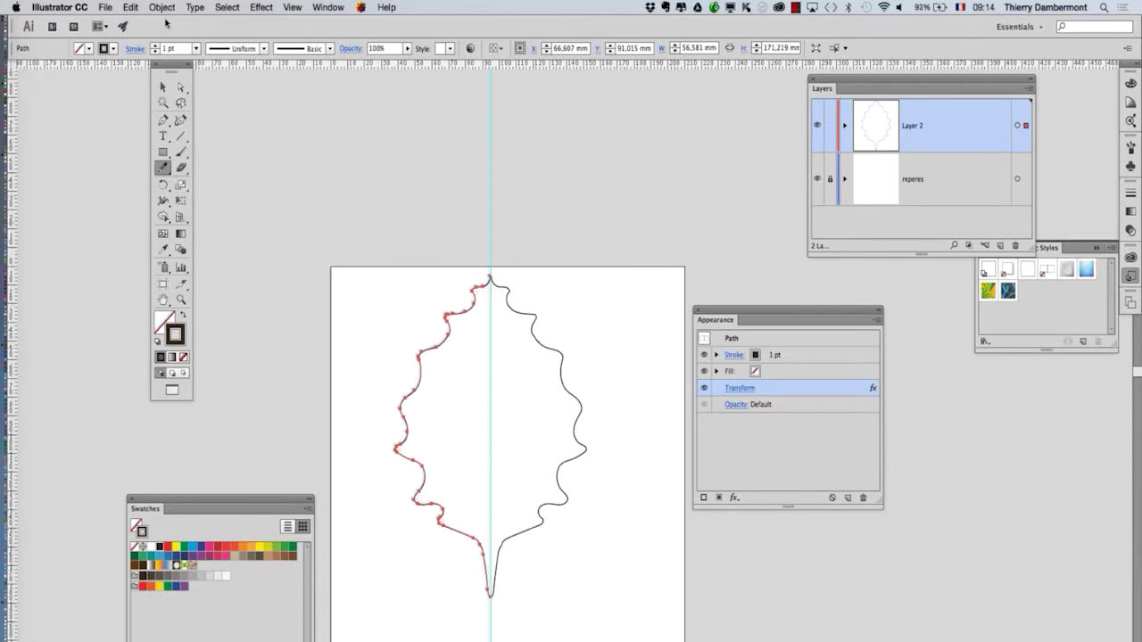
left_click_drag(172, 67, 290, 198)
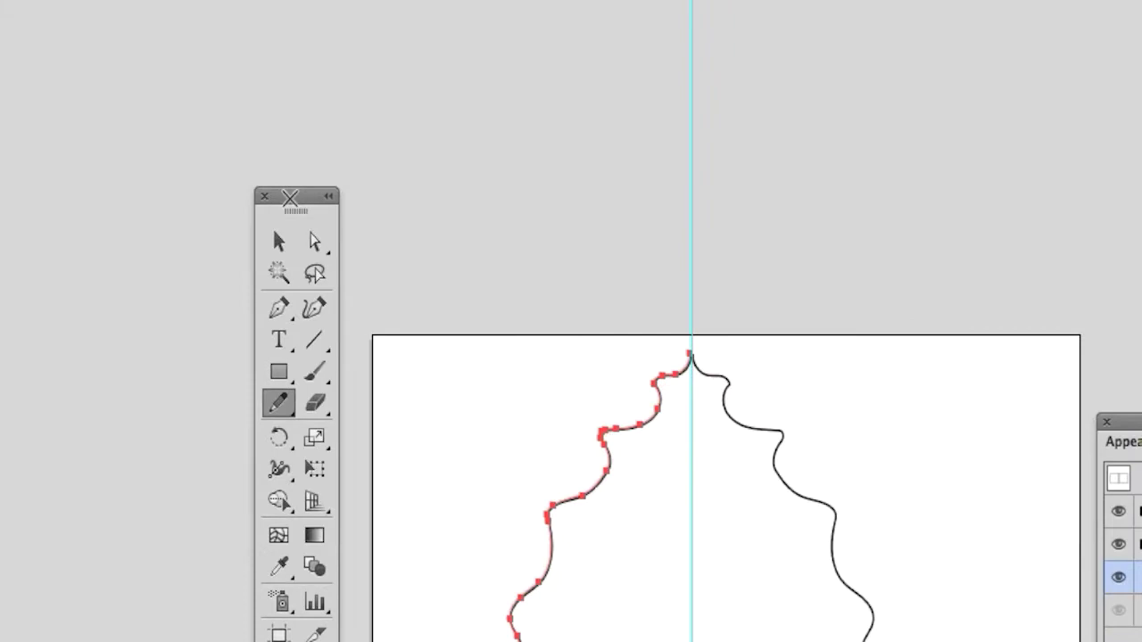
left_click(314, 241)
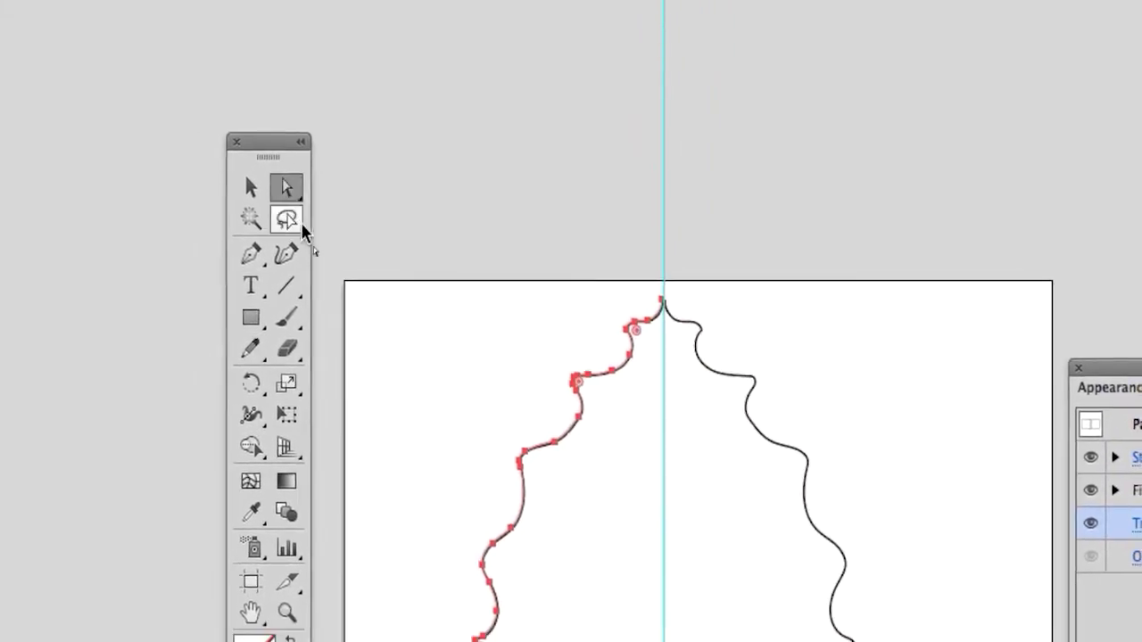
left_click(392, 319)
left_click(342, 301)
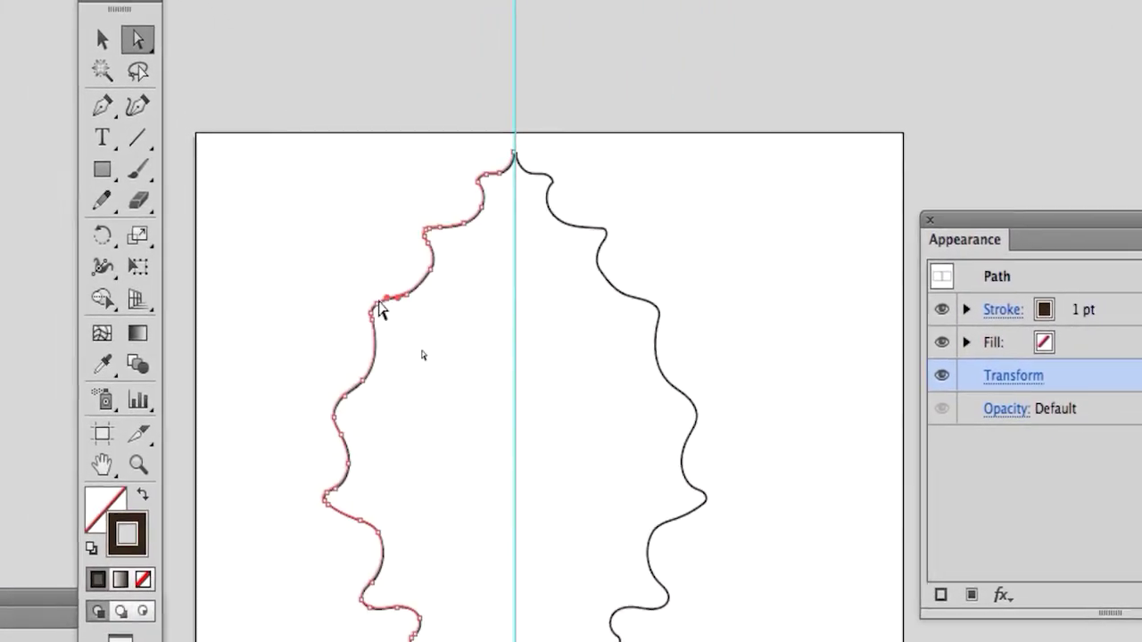
left_click_drag(352, 263, 416, 328)
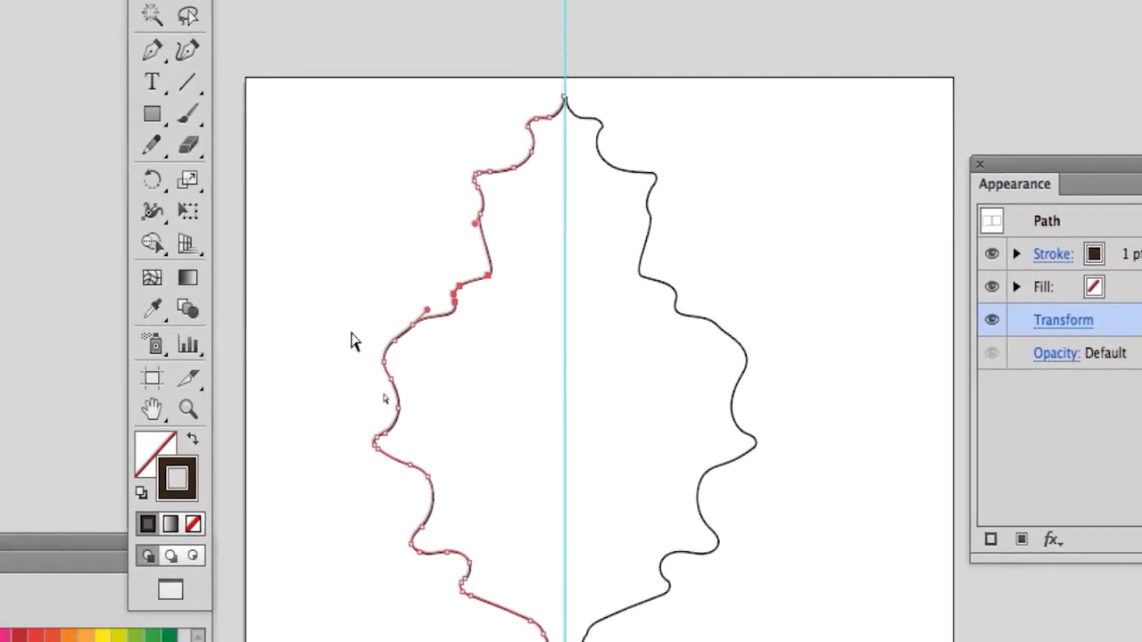
Reshape the half-leaf's middle and lower lobes and the corner where the blade meets the stem by moving their anchor points.
left_click_drag(280, 385, 342, 423)
left_click_drag(342, 337, 364, 350)
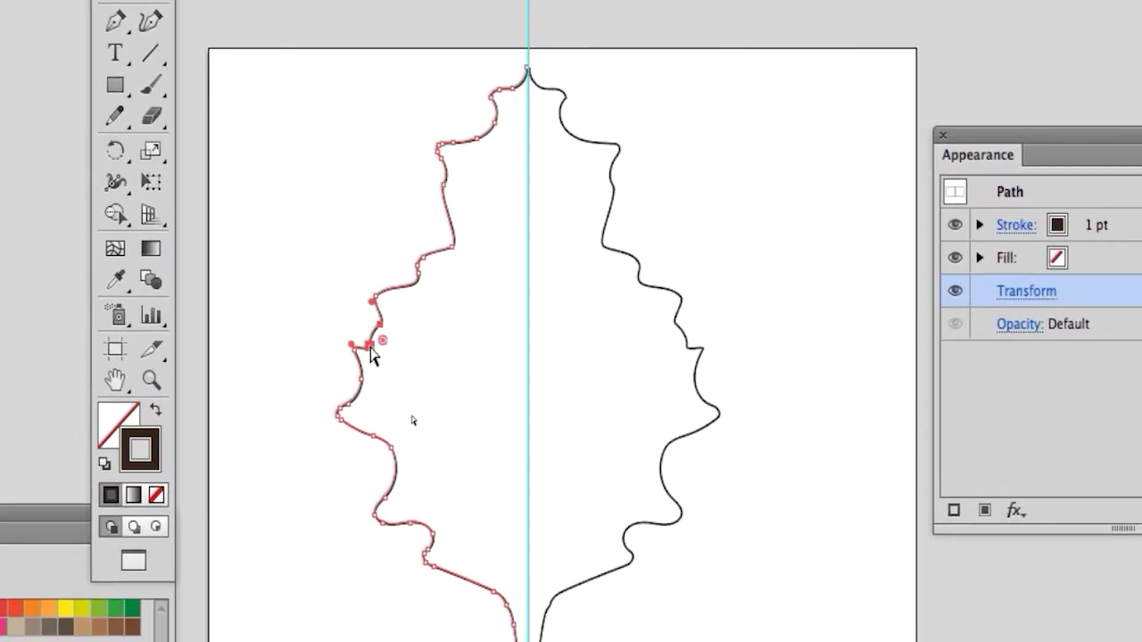
left_click_drag(378, 414, 421, 455)
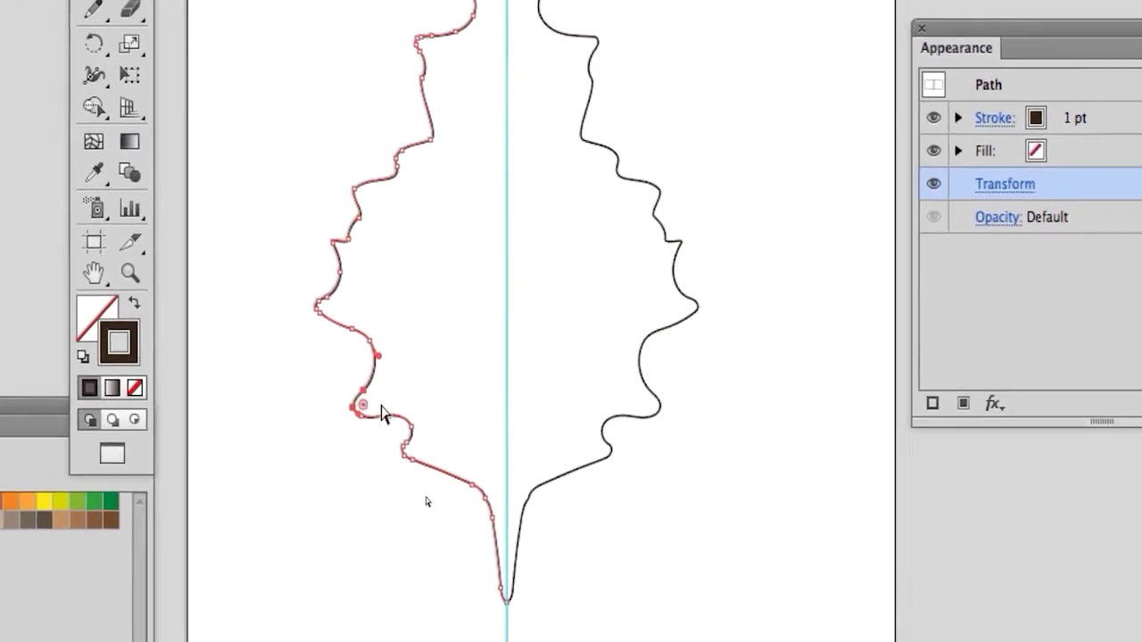
left_click_drag(375, 408, 393, 383)
left_click(377, 425)
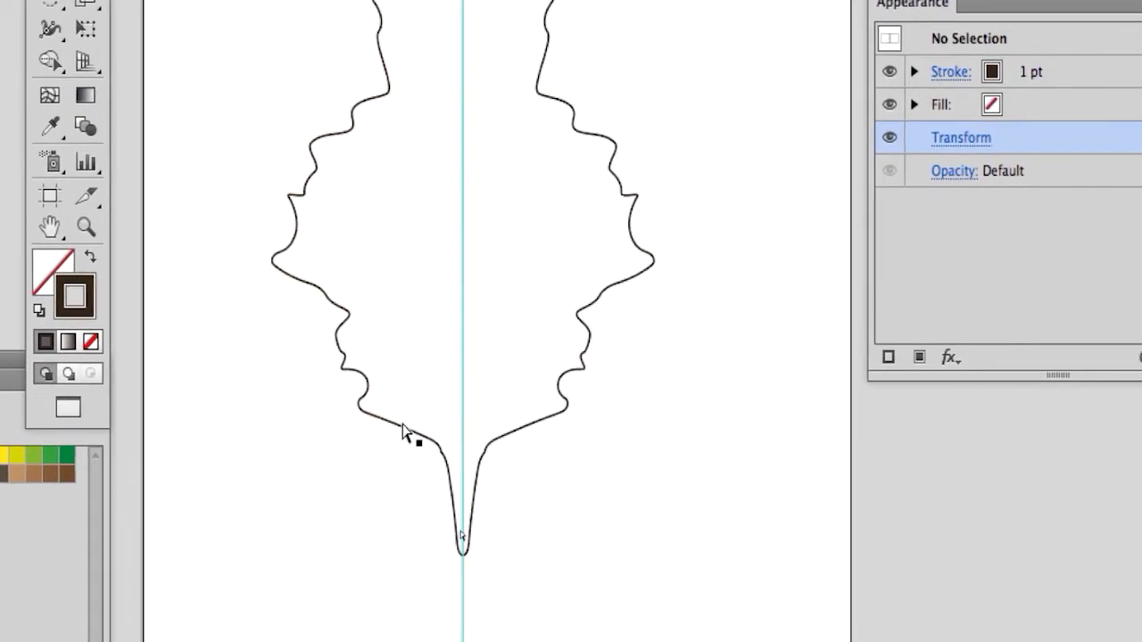
left_click_drag(440, 449, 451, 440)
left_click(400, 452)
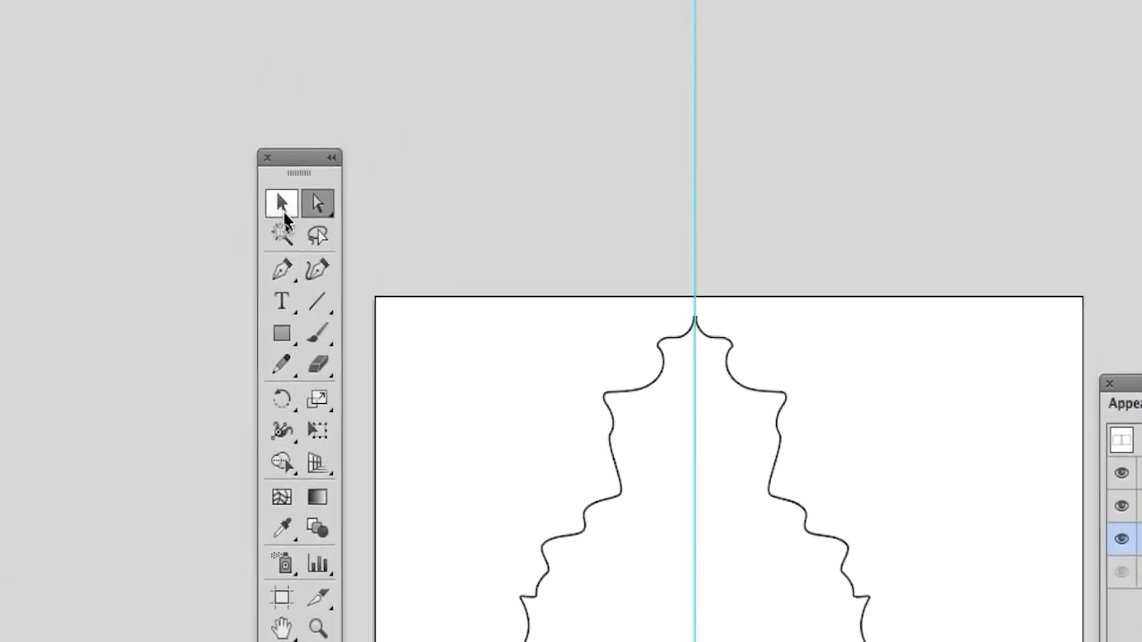
Select the whole leaf path with the Selection Tool and duplicate it straight down along the vertical guide.
left_click(282, 211)
left_click(401, 428)
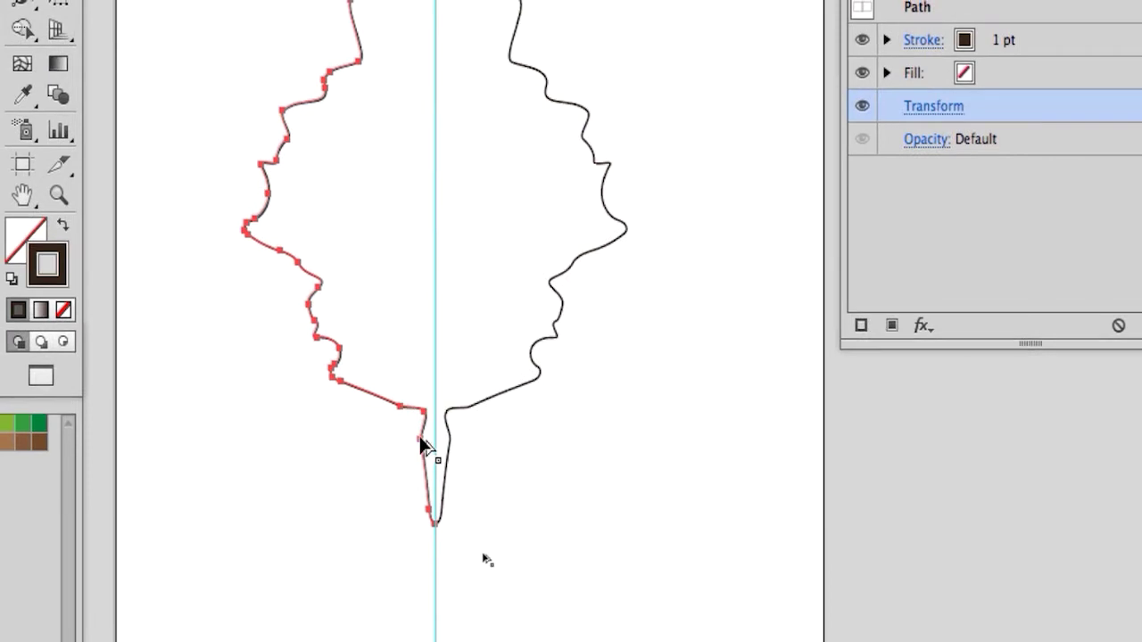
key("super+minus")
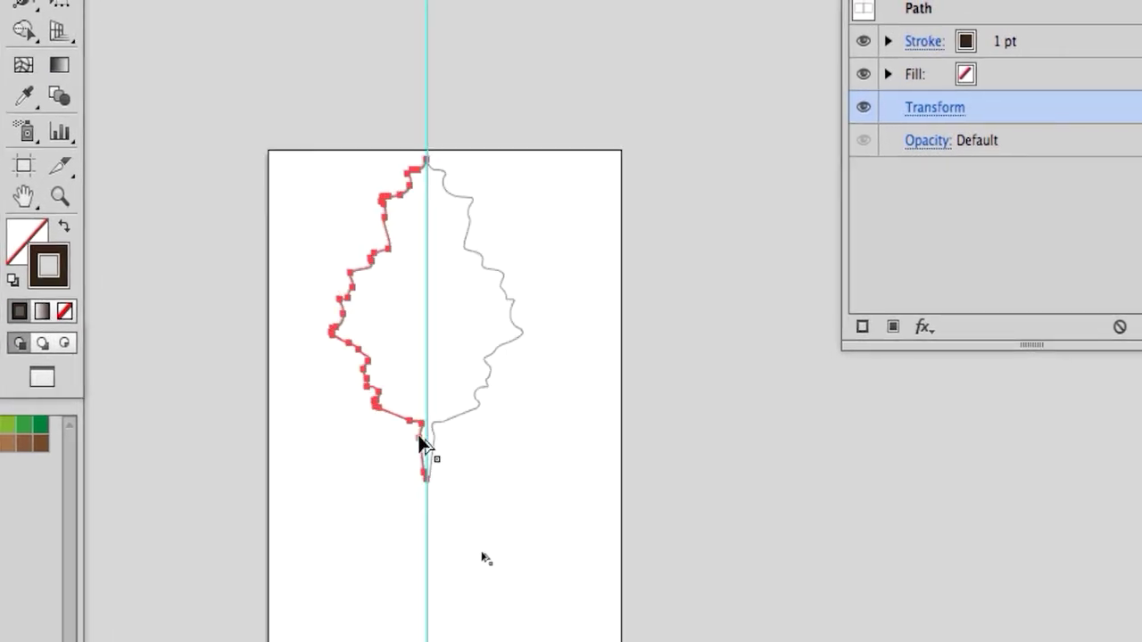
left_click_drag(420, 437, 428, 528)
left_click_drag(423, 483, 421, 596)
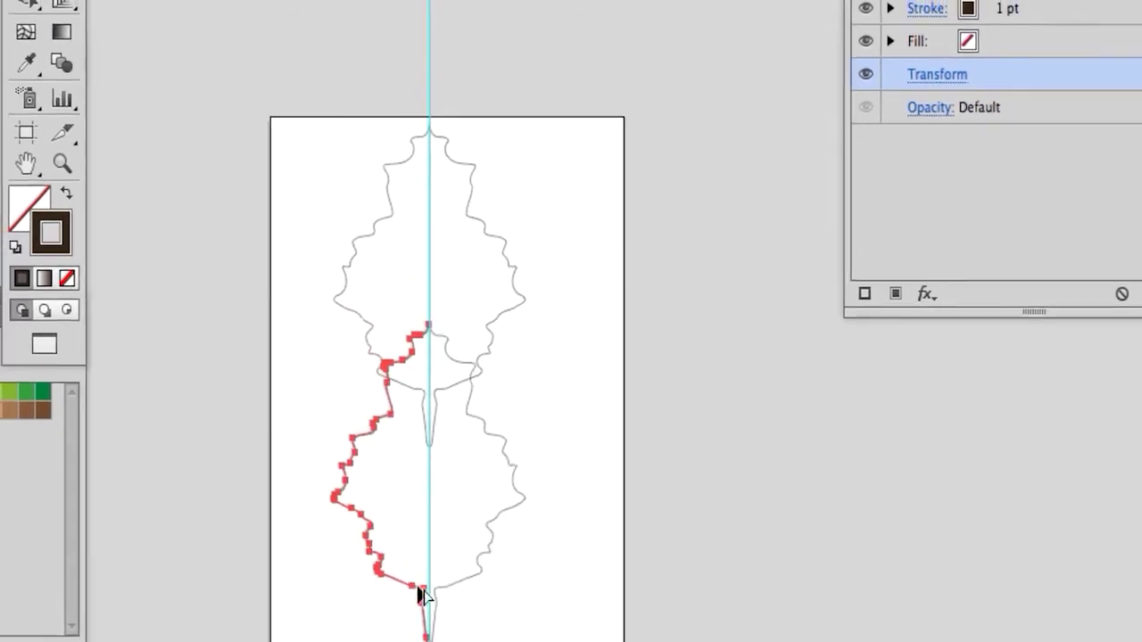
Undo the last duplication of the leaf path and move the tools clear of the artboard.
key("super+z")
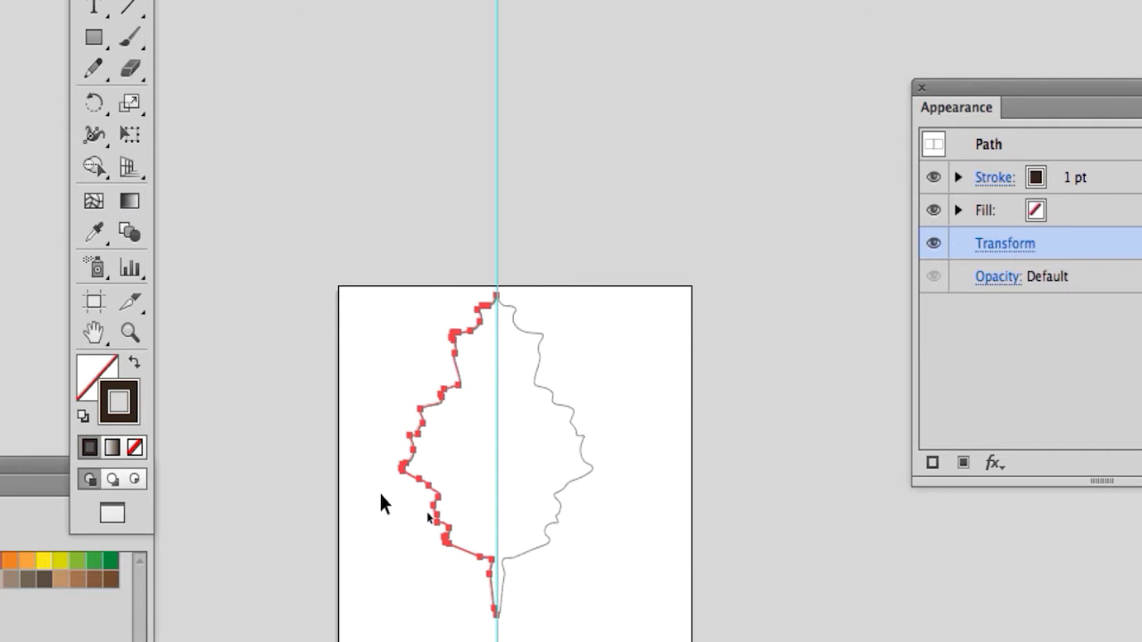
key("super+minus")
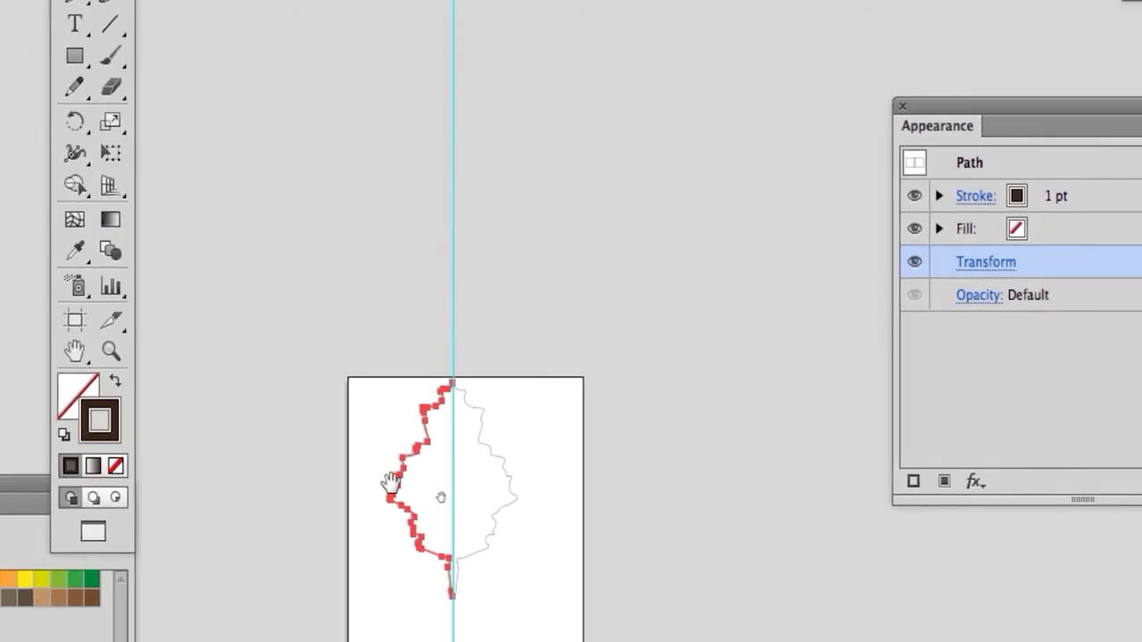
scroll(648, 528, "up", 1)
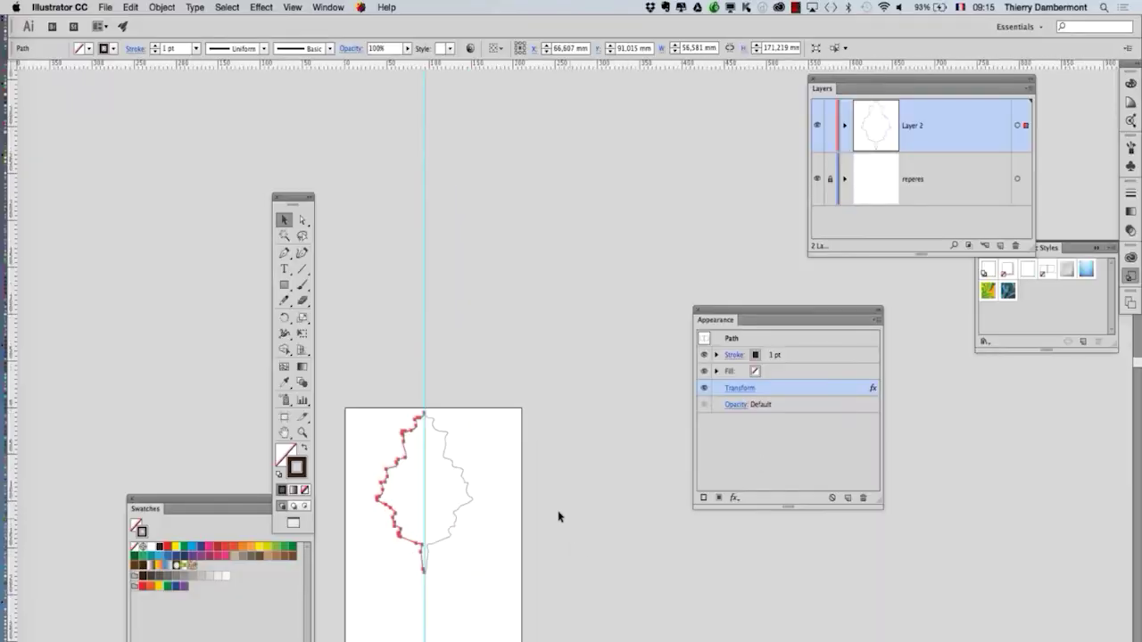
scroll(559, 517, "down", 5)
left_click_drag(293, 199, 145, 103)
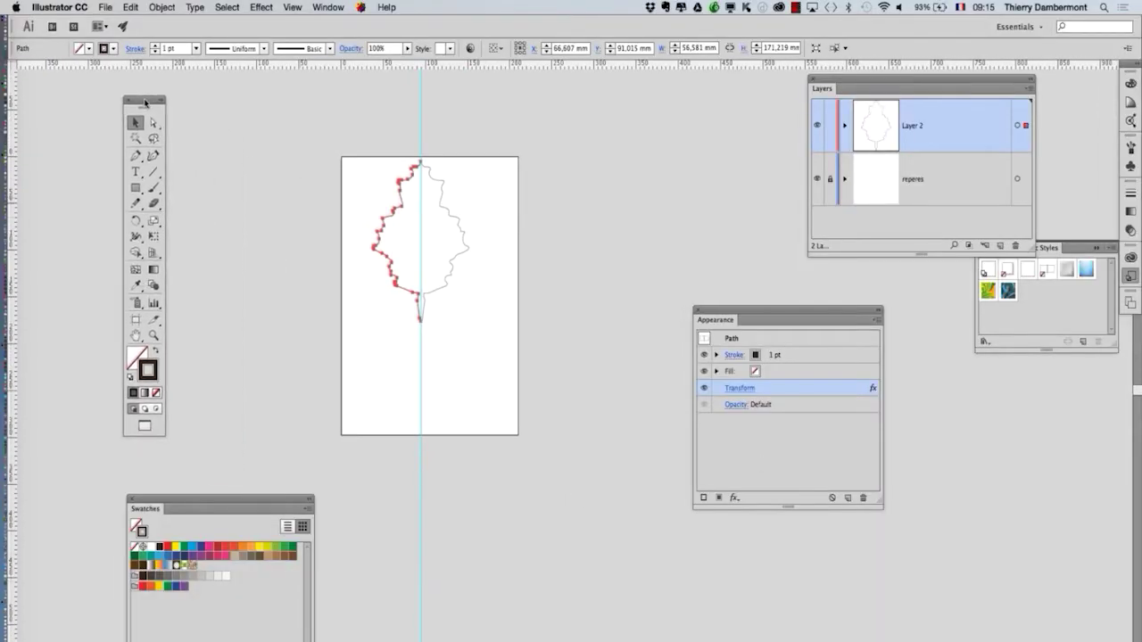
Enlarge the artboard with the Artboard Tool to about 488.6 mm wide and 311.1 mm high, keeping the tools clear of it.
left_click(136, 320)
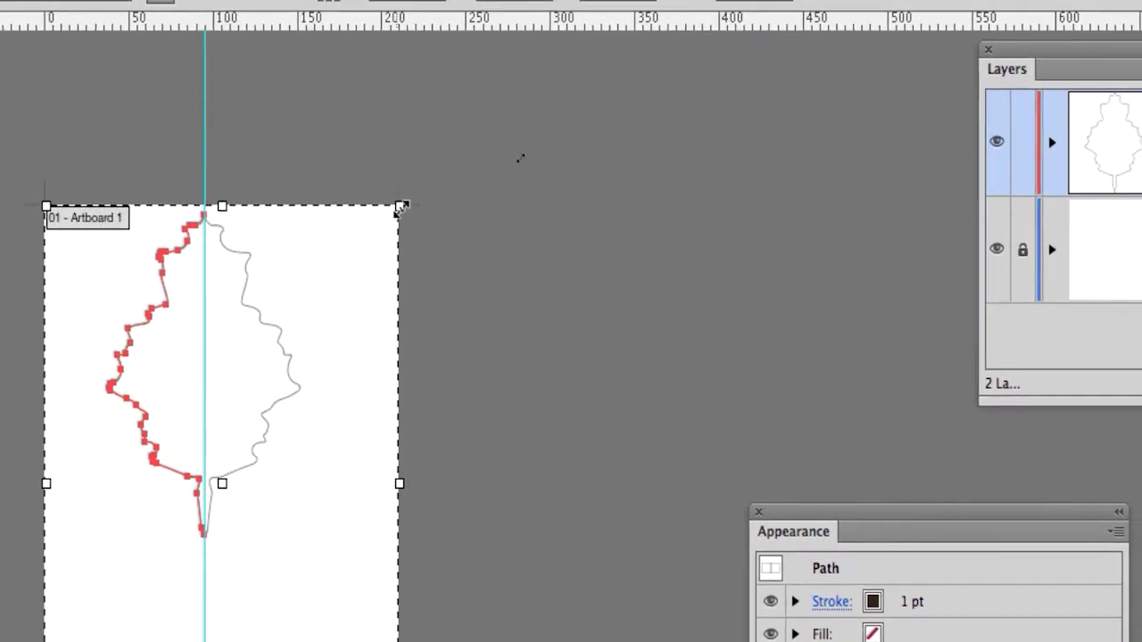
left_click_drag(402, 207, 858, 179)
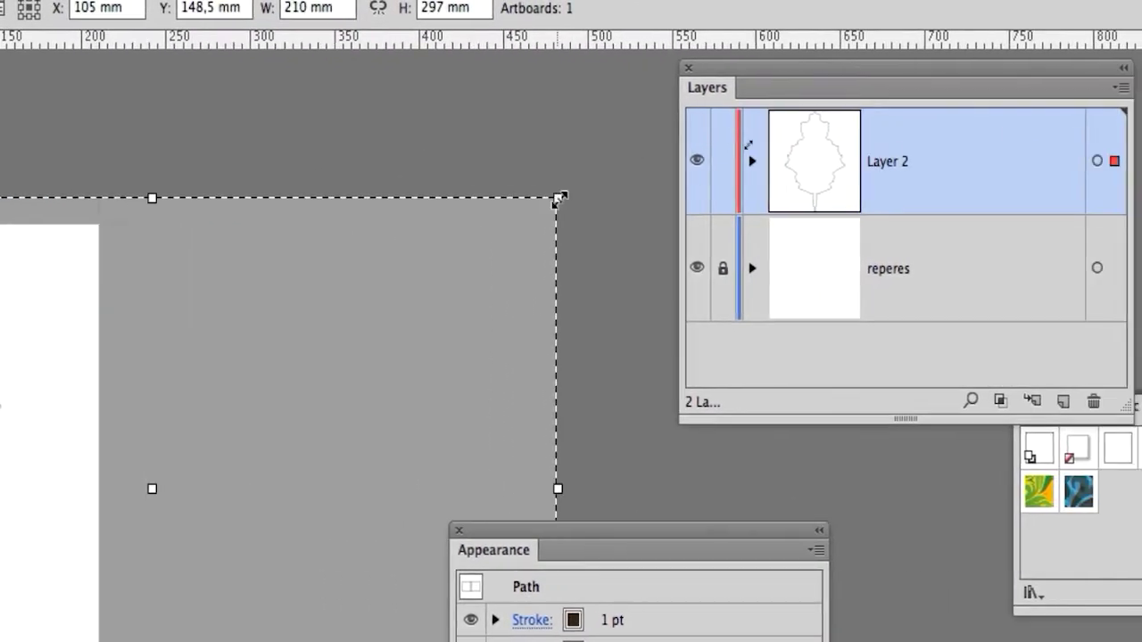
left_click_drag(560, 198, 558, 197)
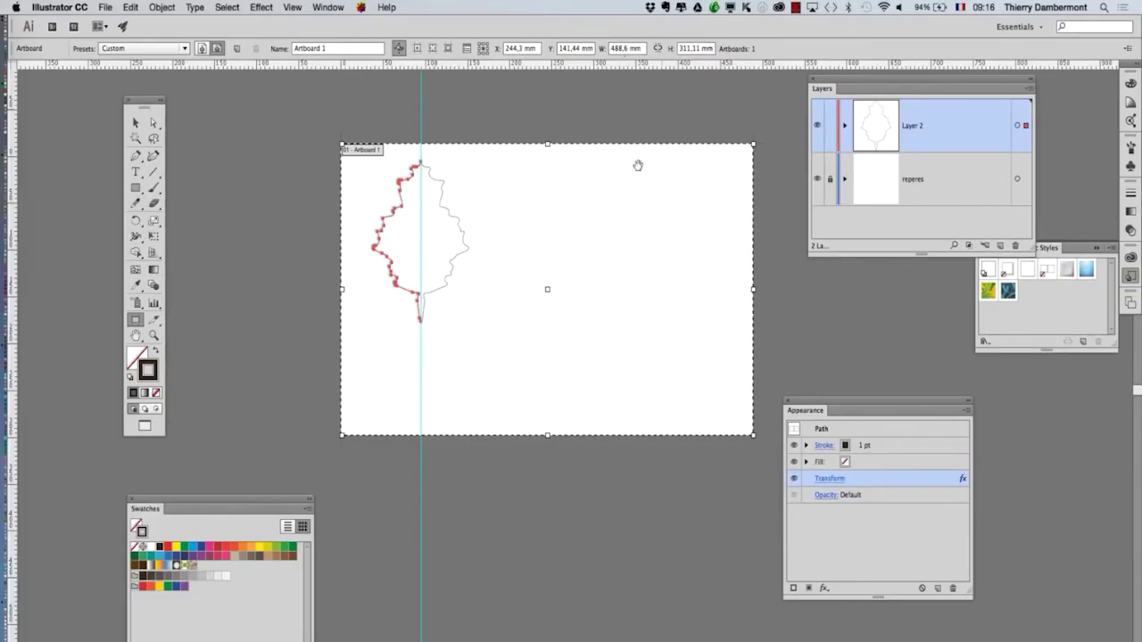
left_click_drag(605, 234, 497, 253)
left_click_drag(145, 103, 119, 98)
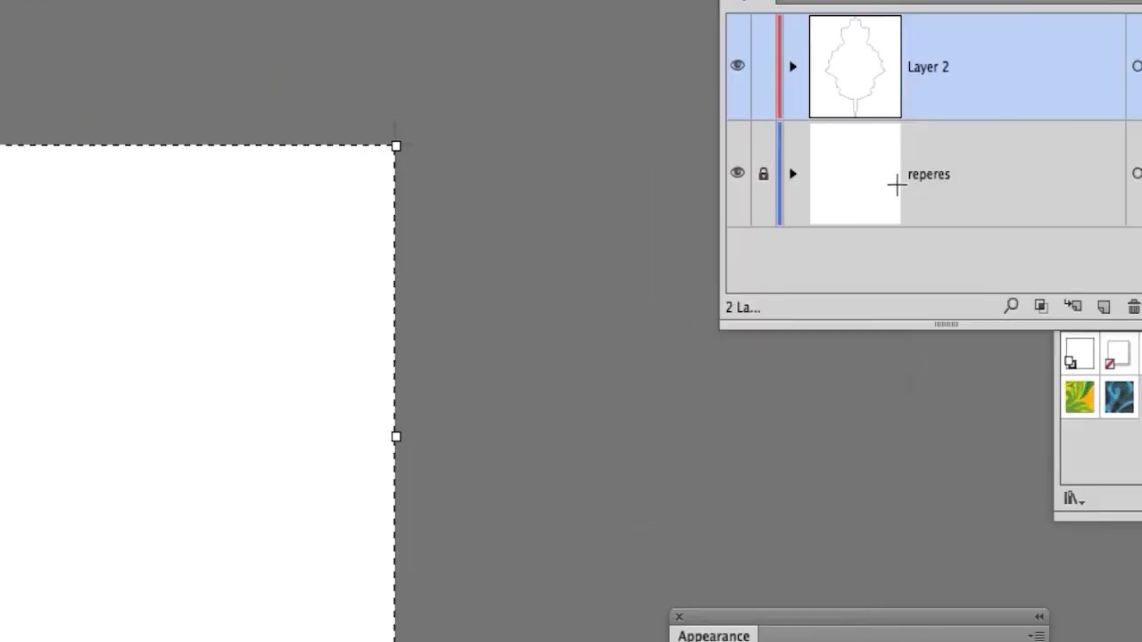
Unlock the reperes layer to add a second vertical guide at about 323.5 mm, relock it and make Layer 2 active.
left_click(896, 185)
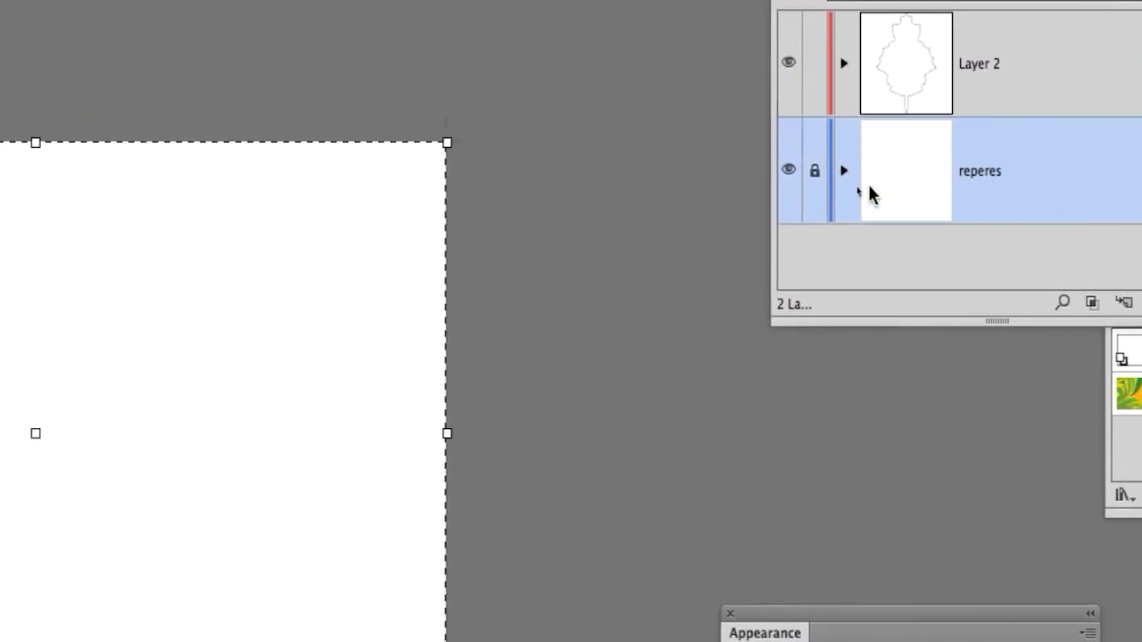
left_click(851, 179)
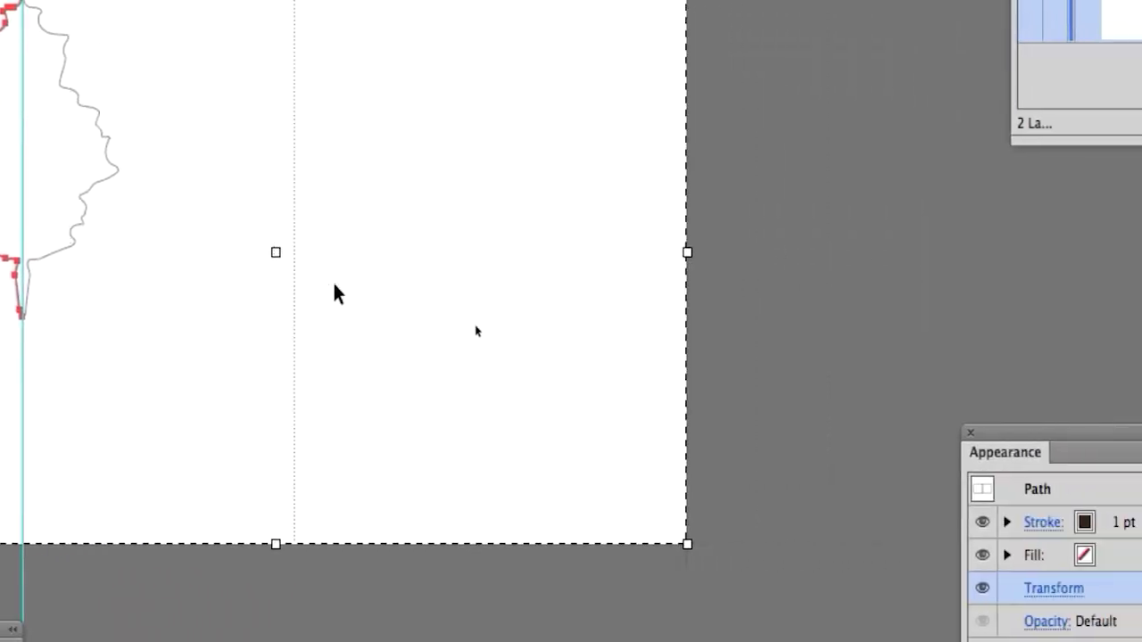
left_click(359, 280)
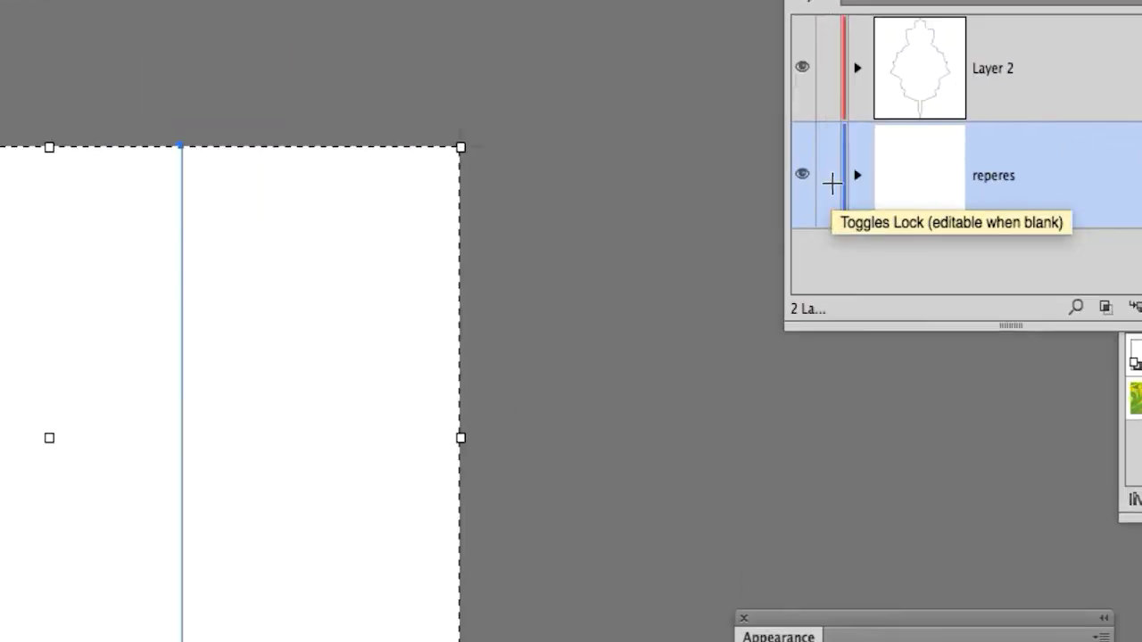
left_click(831, 183)
left_click(1046, 102)
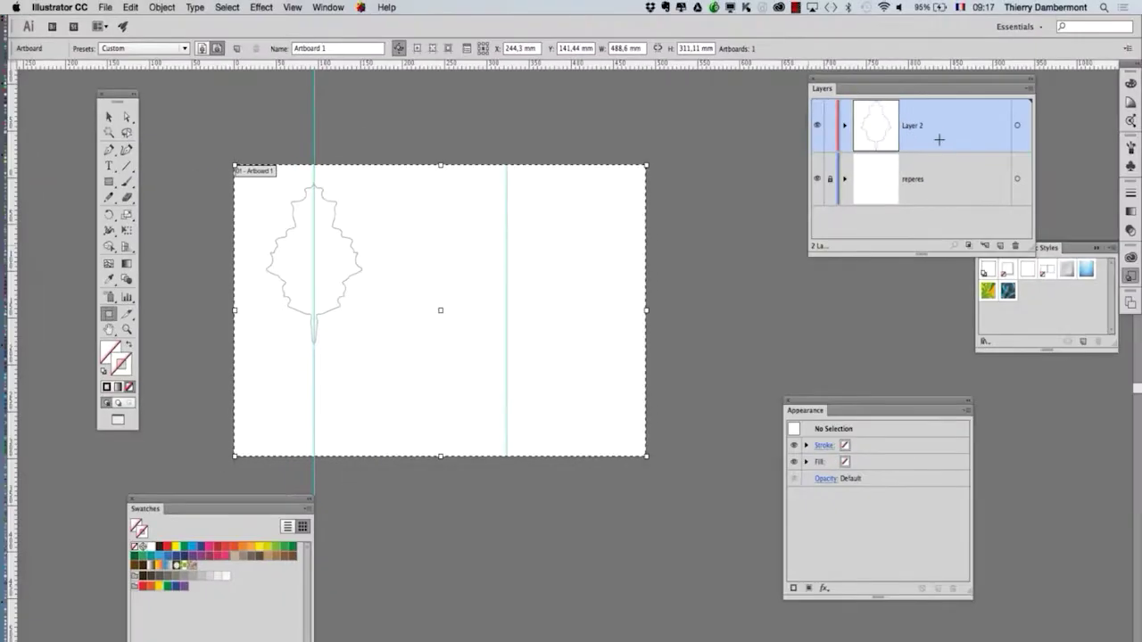
Duplicate the half-leaf path with the Selection Tool so that the copy's end points sit on the second guide.
left_click(108, 117)
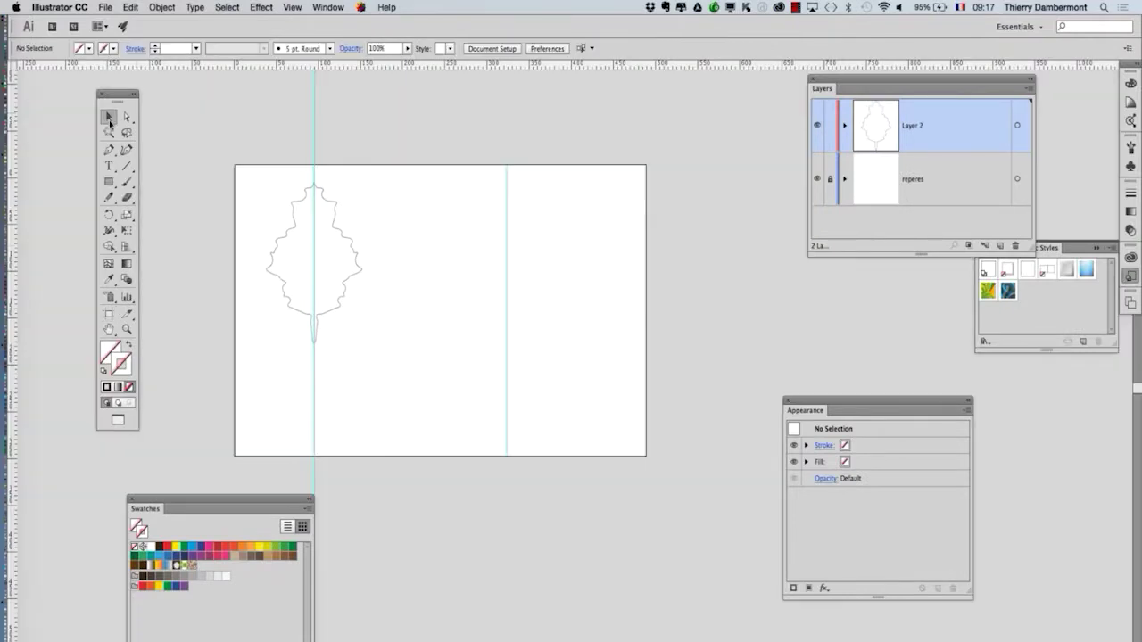
left_click(289, 235)
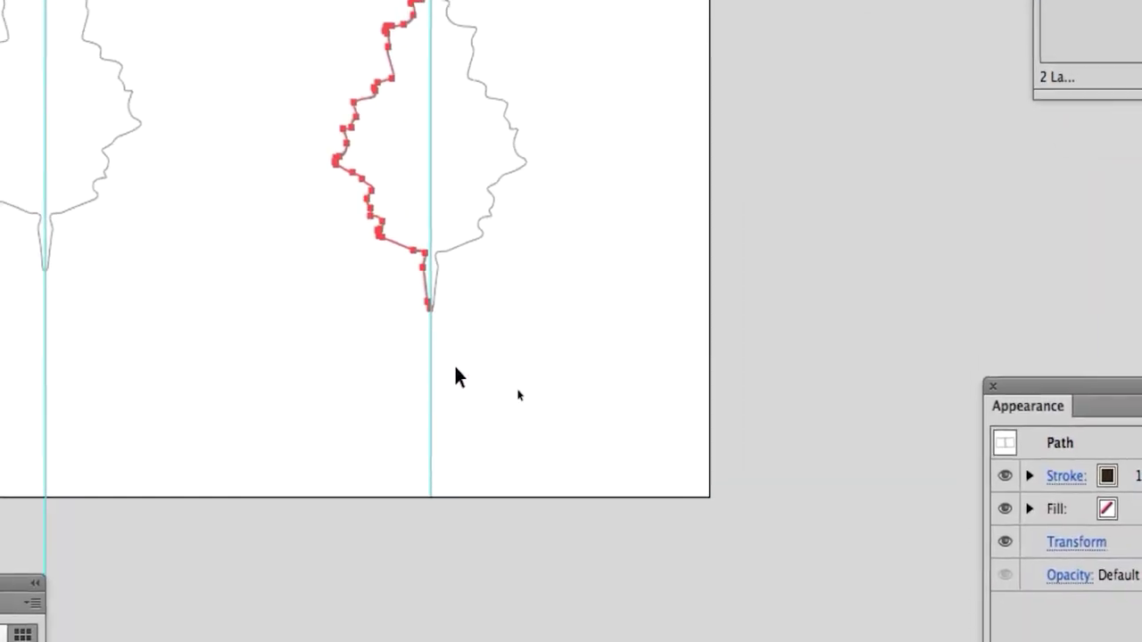
scroll(518, 532, "up", 3)
scroll(443, 294, "up", 2)
scroll(443, 294, "down", 3)
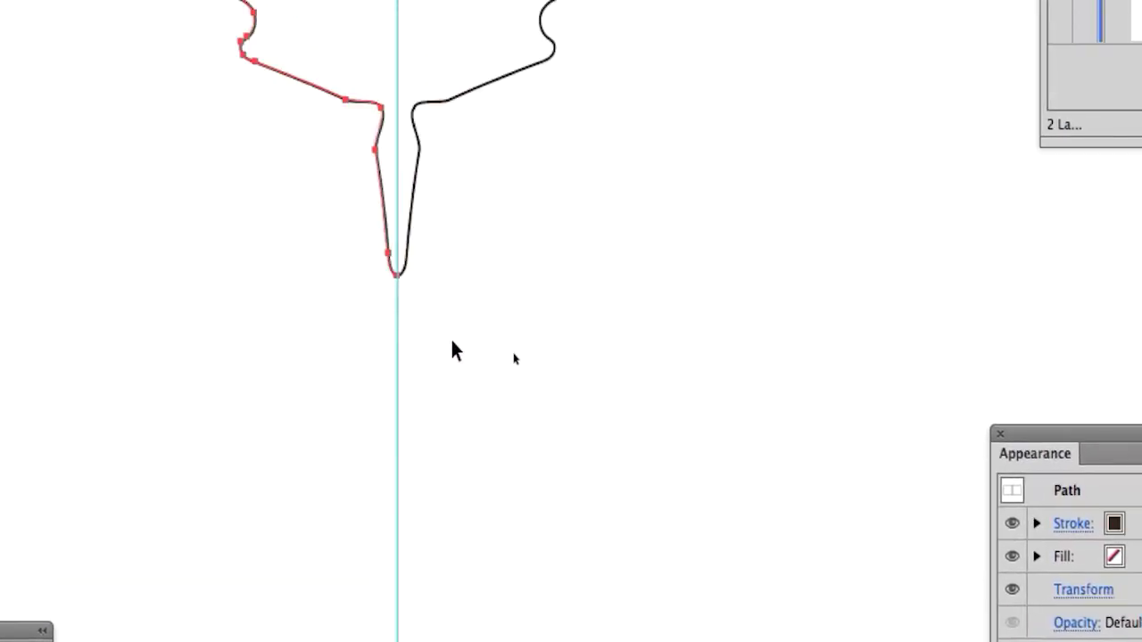
scroll(450, 341, "down", 4)
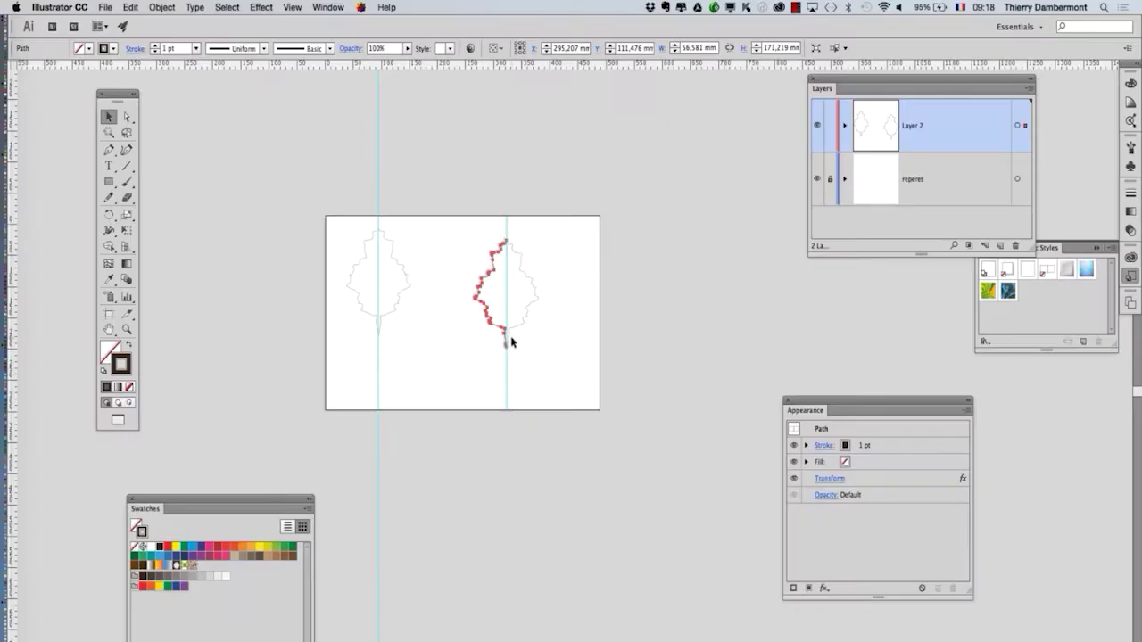
scroll(512, 342, "up", 2)
Delete all the blade's anchor points from the copied half-leaf with the Direct Selection Tool, leaving only the stem.
left_click(126, 117)
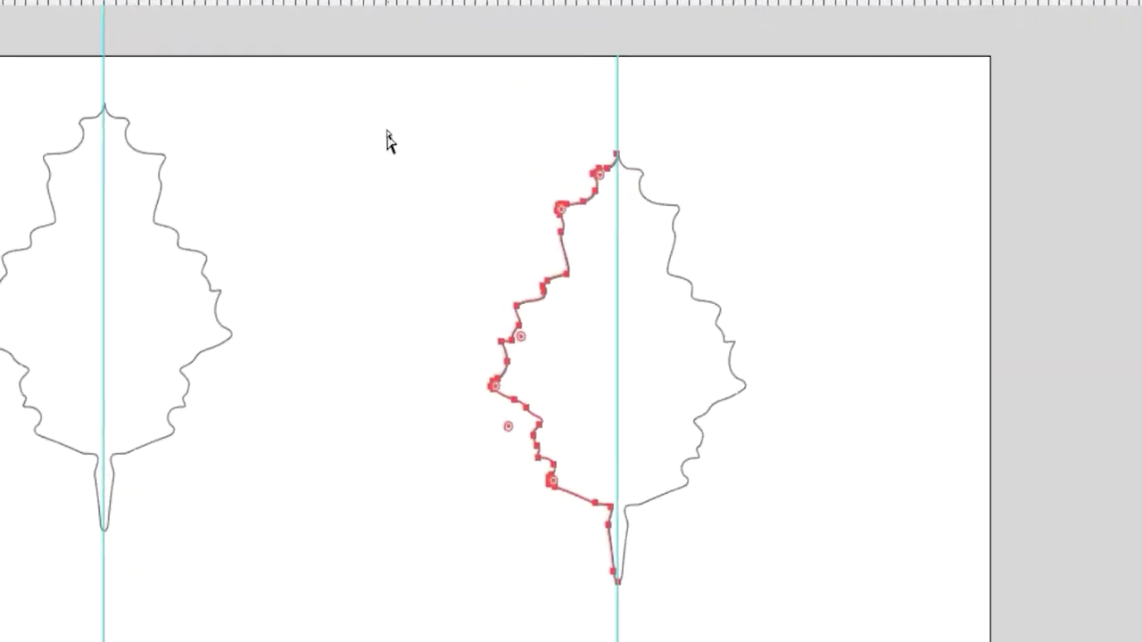
left_click(387, 132)
left_click_drag(388, 116, 494, 230)
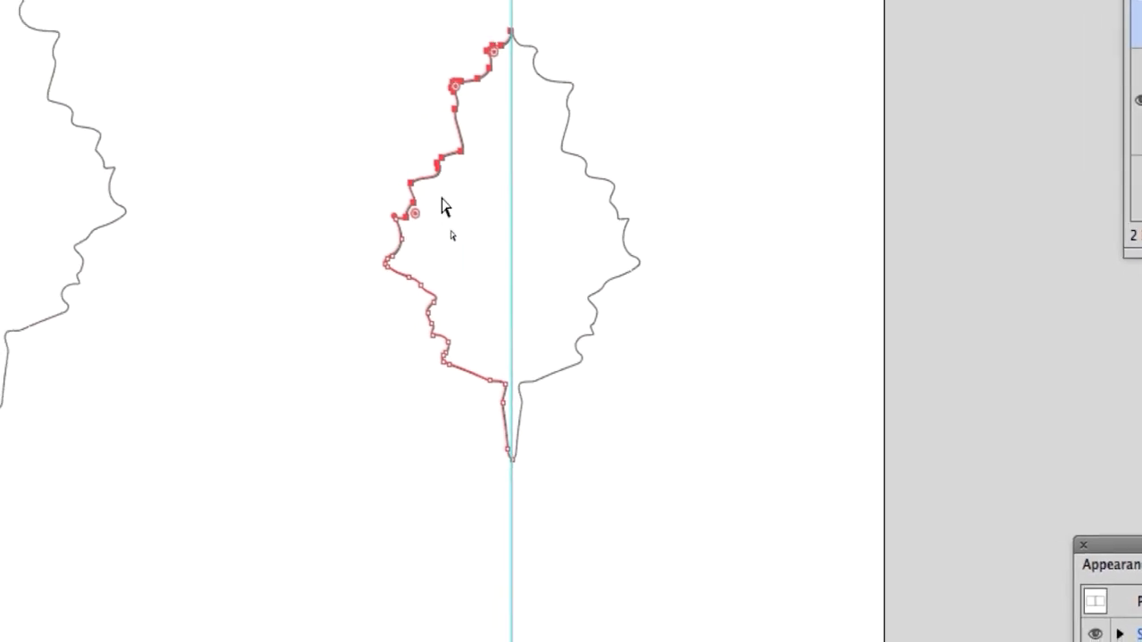
key("Delete")
left_click(356, 217)
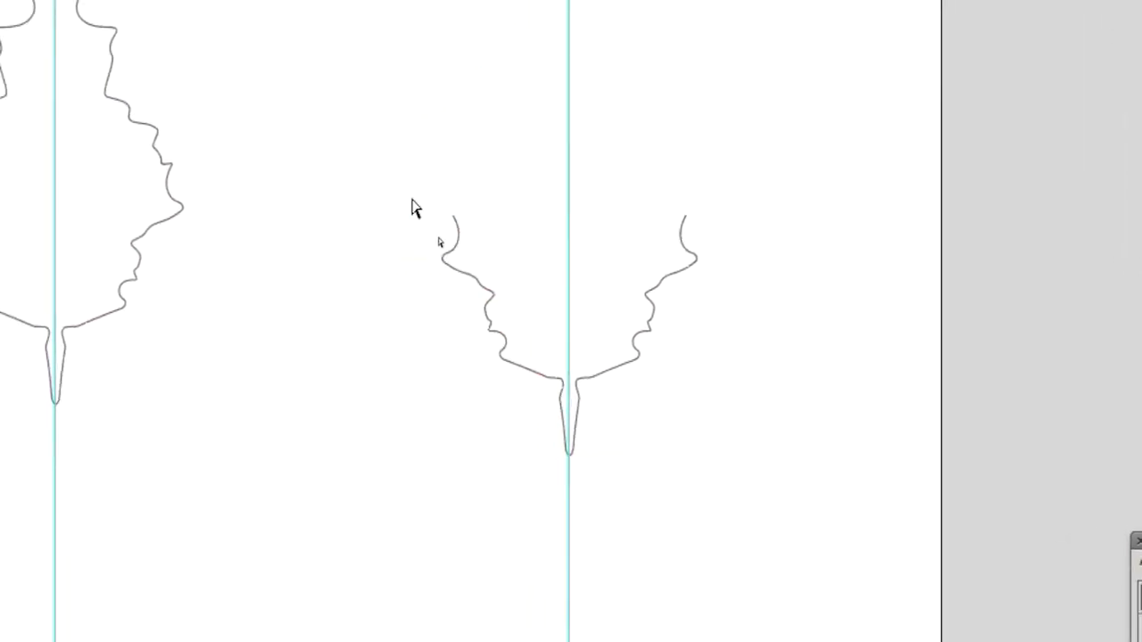
left_click_drag(351, 201, 444, 333)
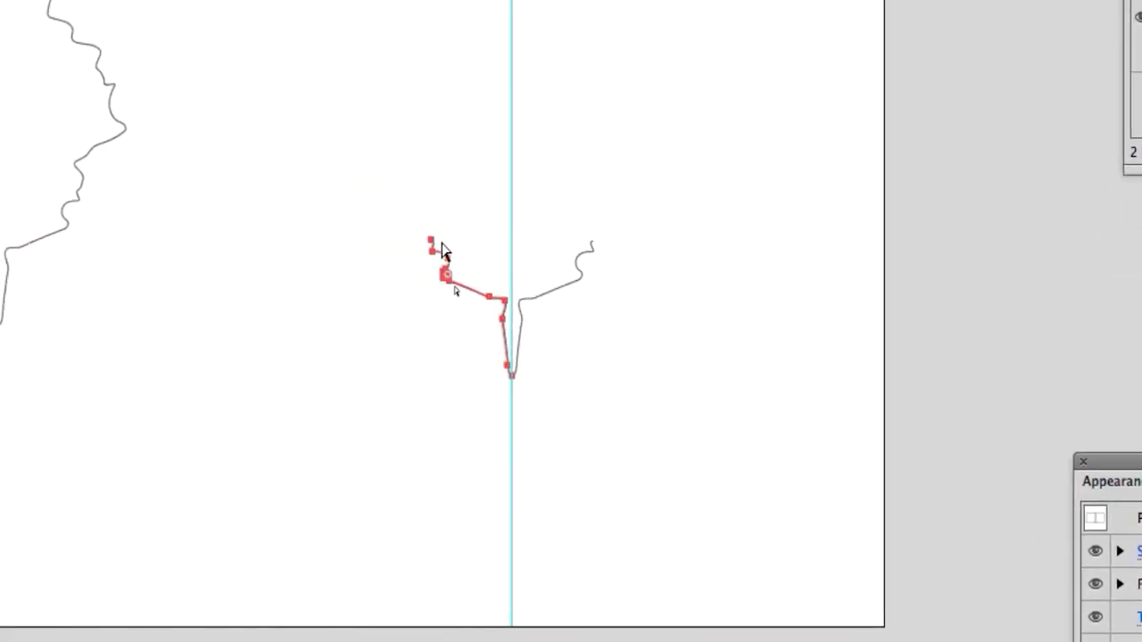
left_click_drag(406, 226, 470, 314)
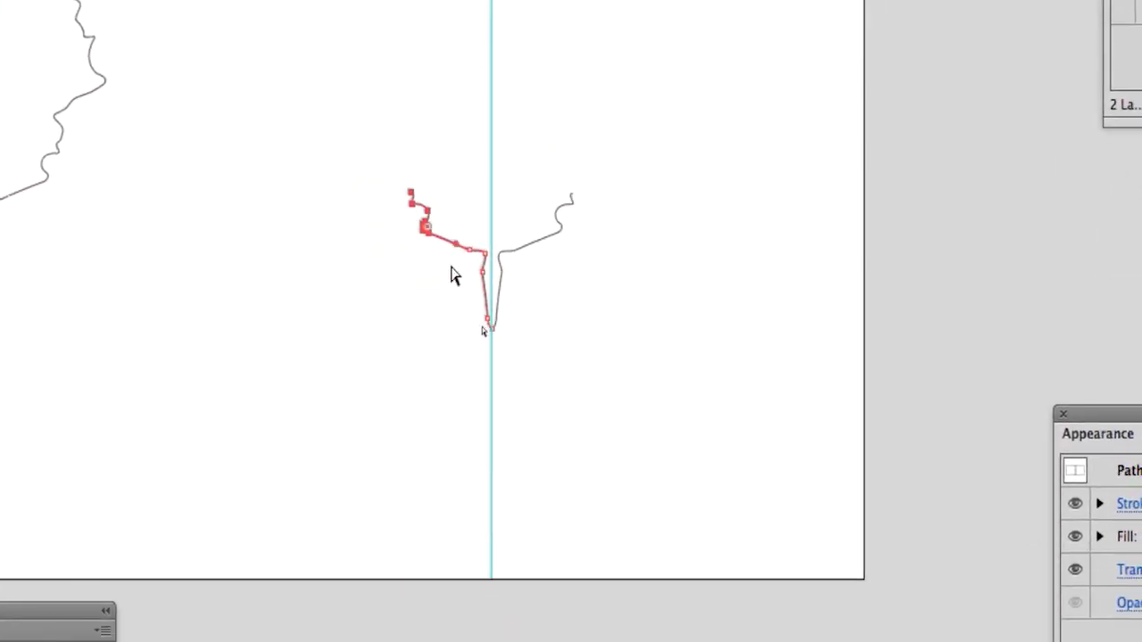
key("Delete")
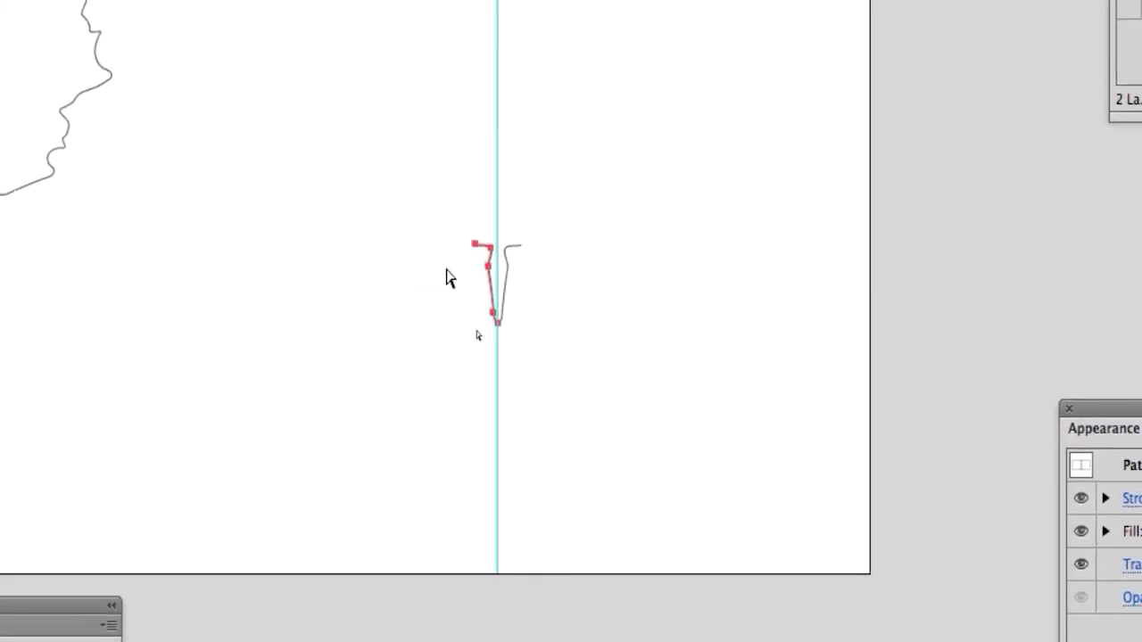
left_click(446, 269)
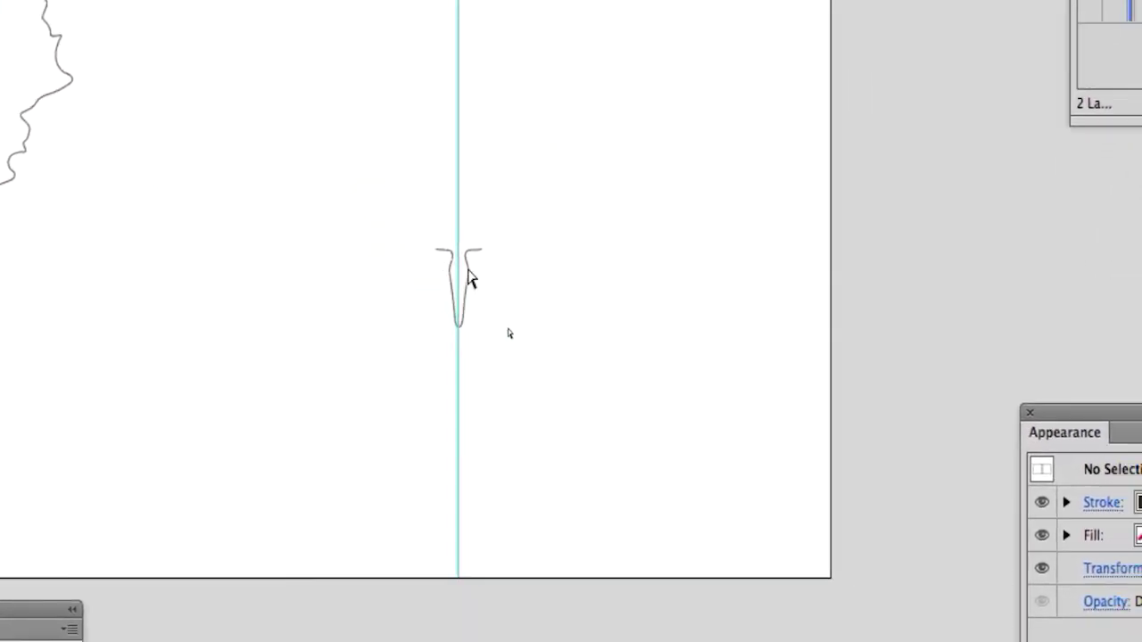
Delete the copied stem's anchor points from the top down, keeping only the lowest end point on the second guide.
scroll(506, 264, "up", 3)
left_click_drag(416, 231, 507, 390)
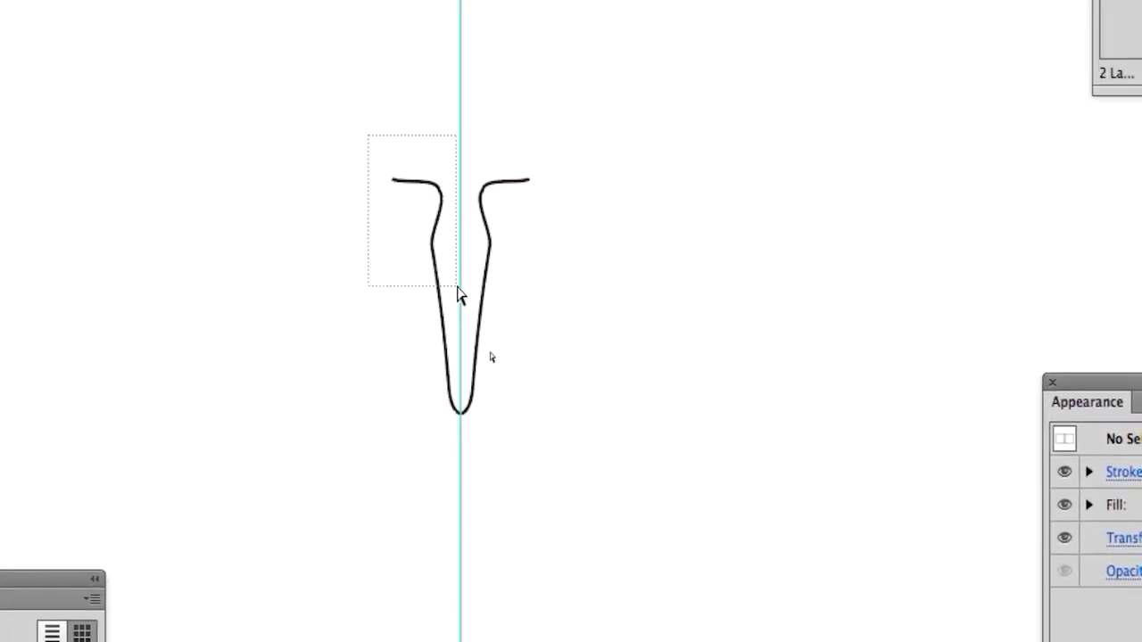
left_click_drag(459, 294, 459, 294)
key("Delete")
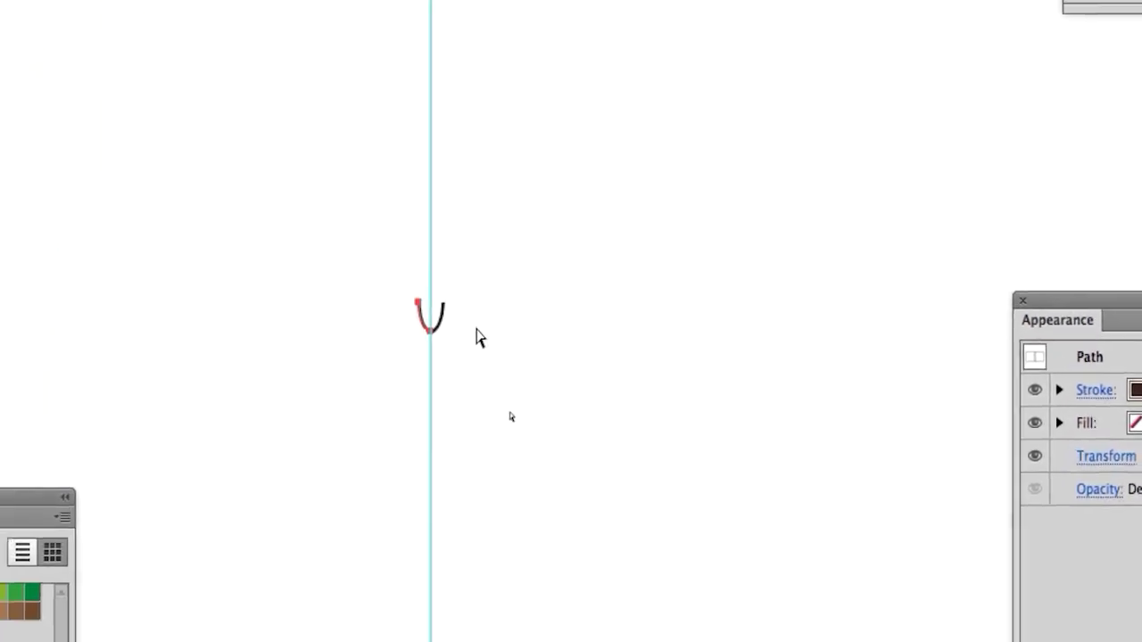
left_click(466, 331)
left_click(438, 320)
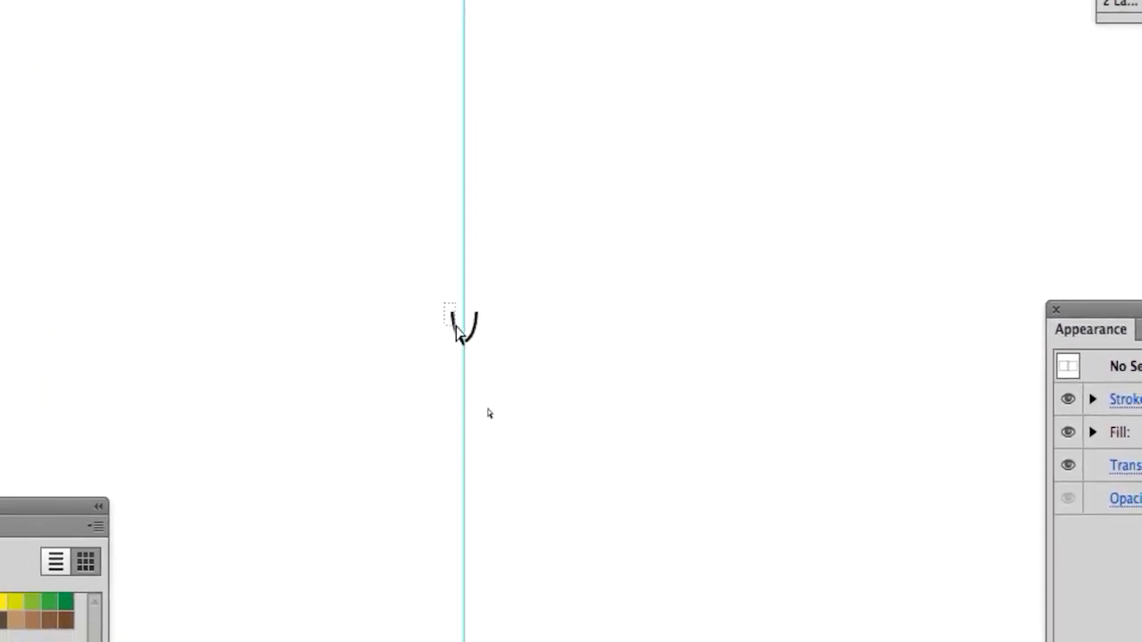
key("Delete")
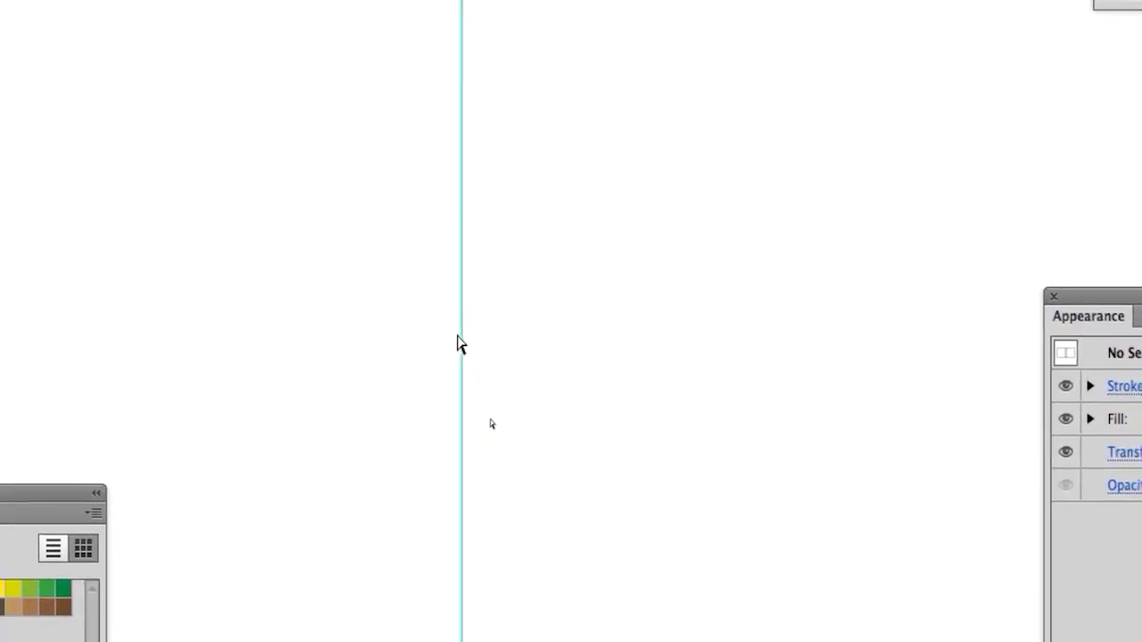
Move the single remaining anchor point up along the second guide to a Y position of about 19.4 mm.
left_click(458, 335)
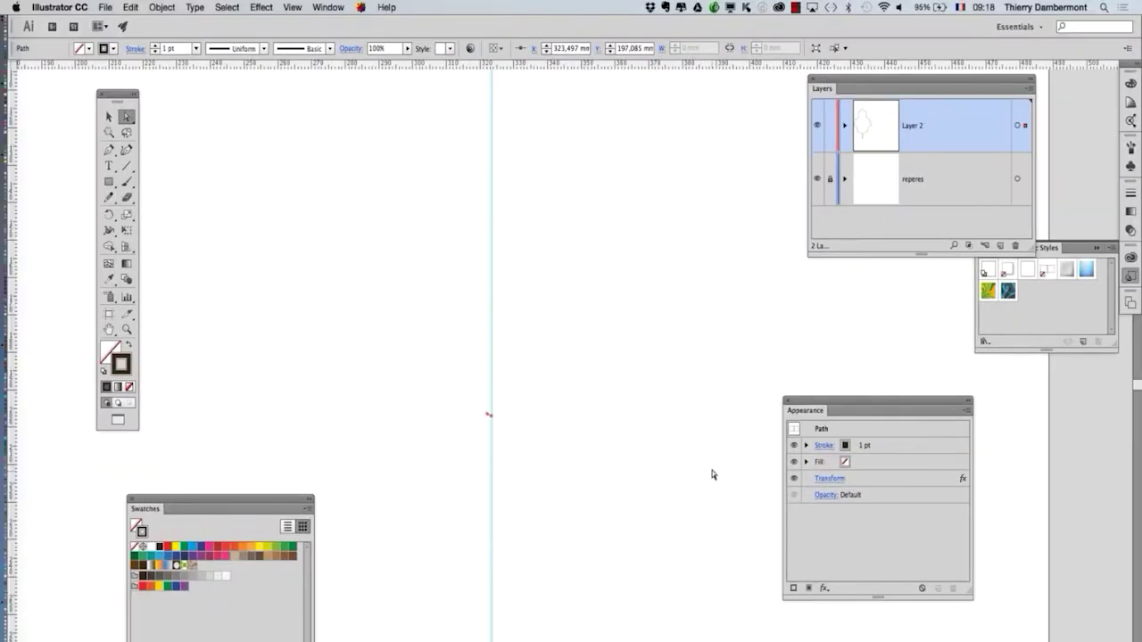
scroll(695, 457, "down", 3)
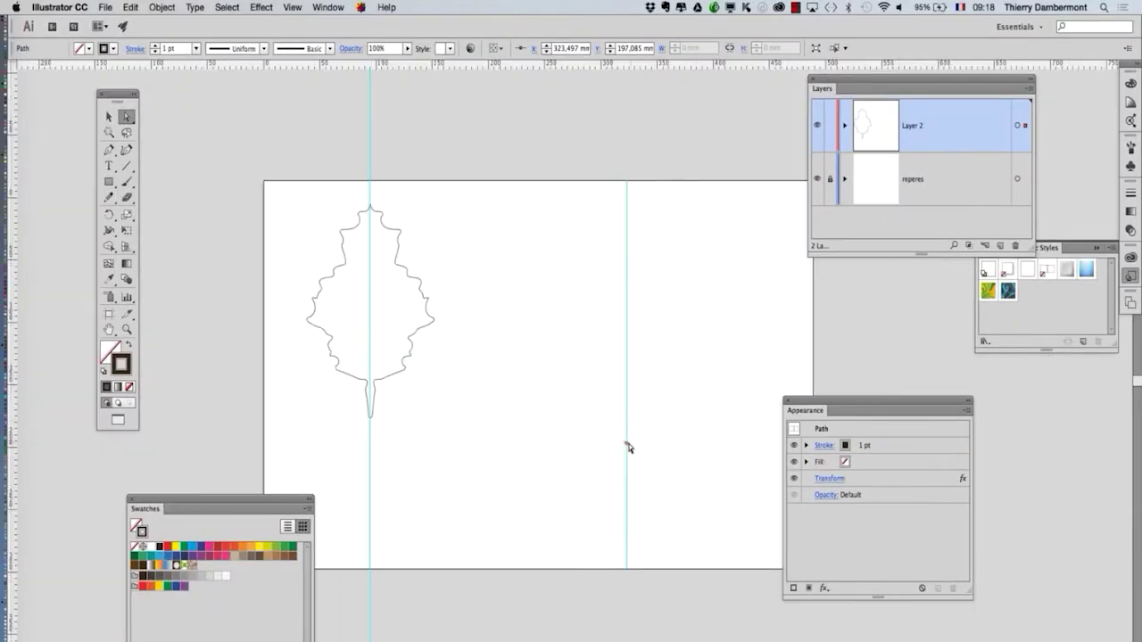
left_click(627, 221)
Draw half a head, neck and shoulder from the anchor point with the Pencil Tool, about 35.9 mm wide and 40.8 mm high.
left_click(109, 197)
scroll(633, 222, "up", 2)
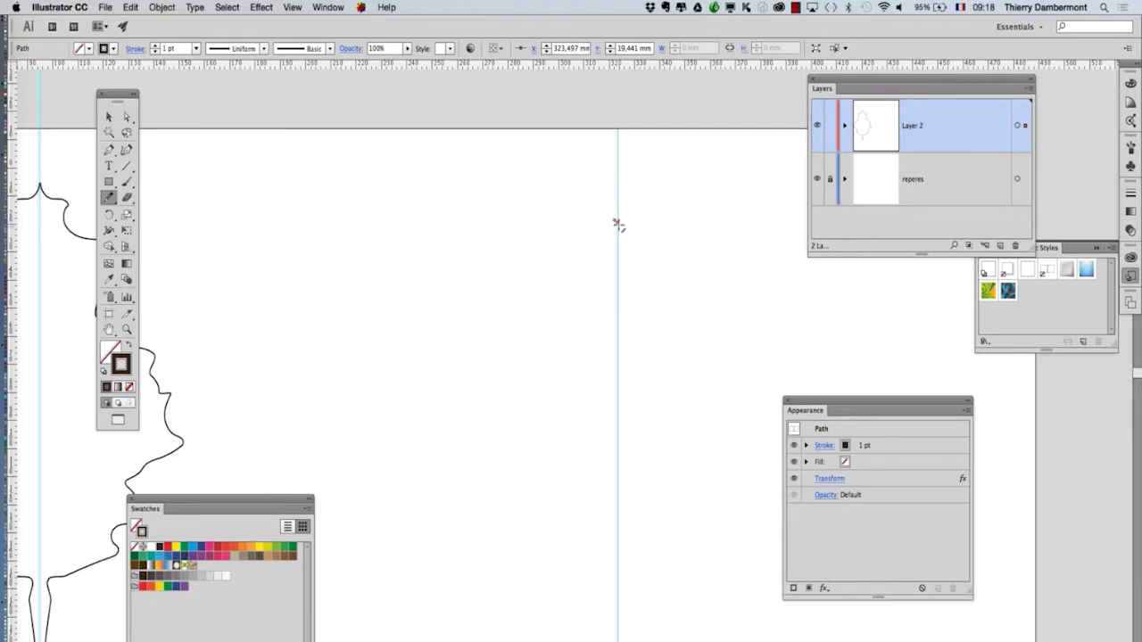
mouse_move(593, 228)
left_mouse_down()
mouse_move(597, 299)
mouse_move(550, 304)
mouse_move(526, 337)
left_mouse_up()
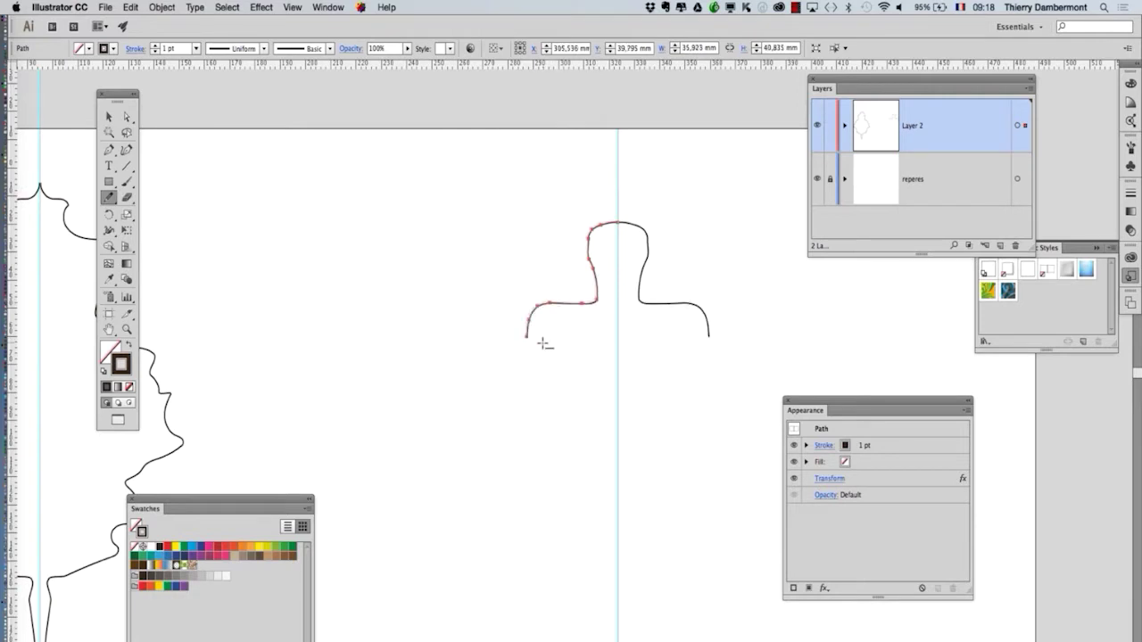
Continue the pencil path around the arm, hand, torso and leg back to the guide, about 96 mm wide and 228.3 mm high overall.
scroll(540, 346, "down", 2)
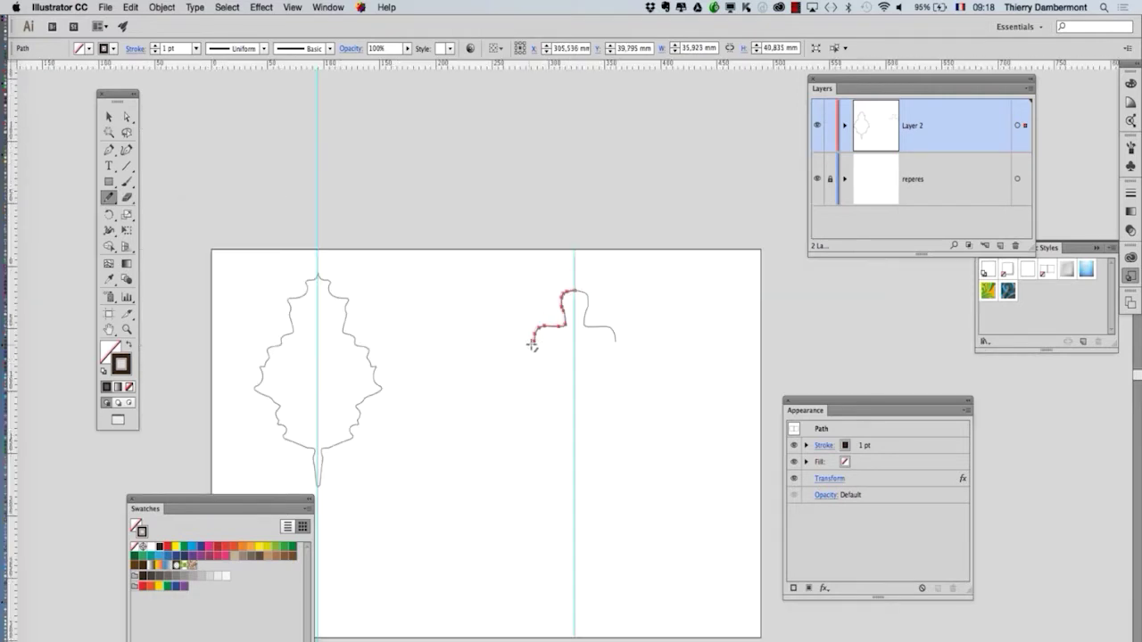
mouse_move(532, 364)
left_mouse_down()
mouse_move(514, 377)
mouse_move(471, 357)
left_mouse_up()
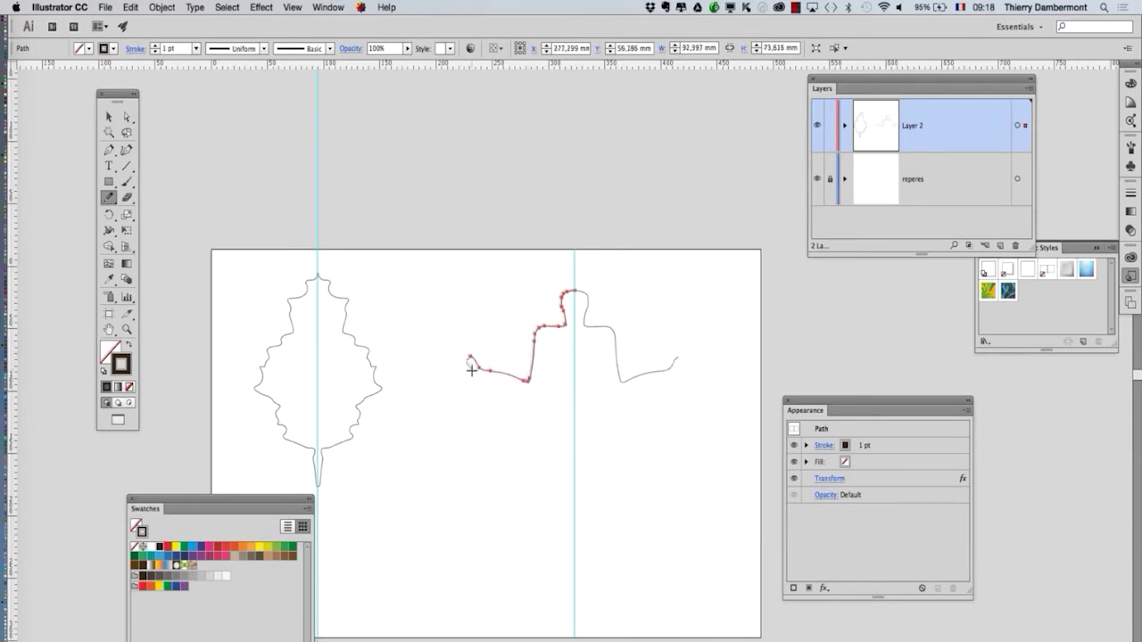
mouse_move(483, 379)
left_mouse_down()
mouse_move(533, 399)
mouse_move(546, 380)
mouse_move(545, 423)
left_mouse_up()
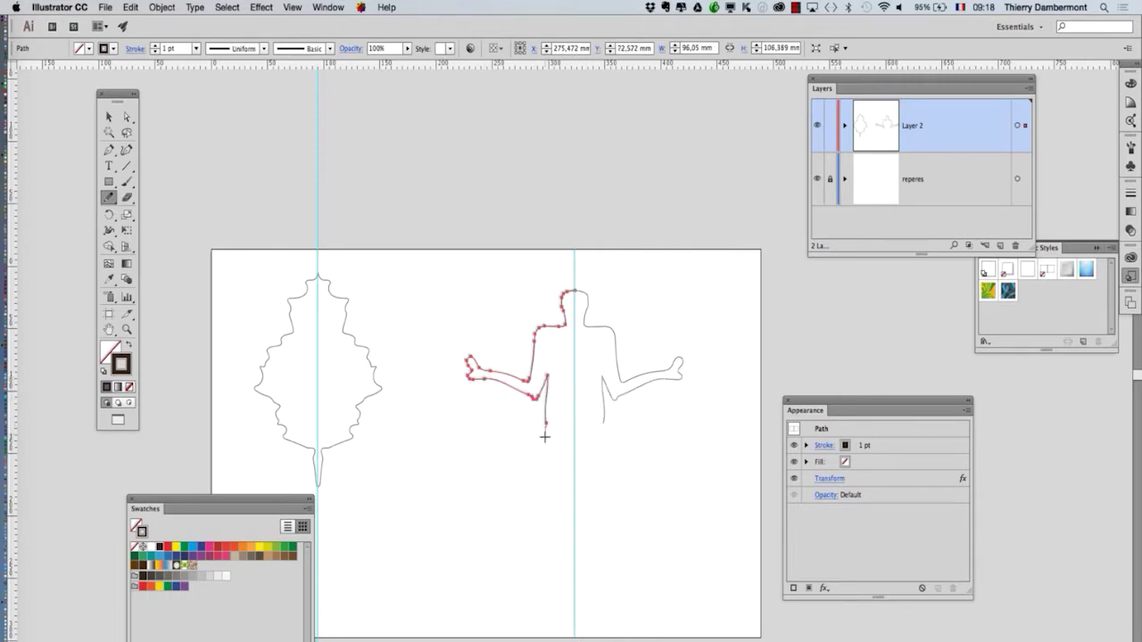
mouse_move(548, 462)
left_mouse_down()
mouse_move(543, 563)
mouse_move(525, 572)
mouse_move(540, 576)
mouse_move(557, 561)
mouse_move(574, 440)
left_mouse_up()
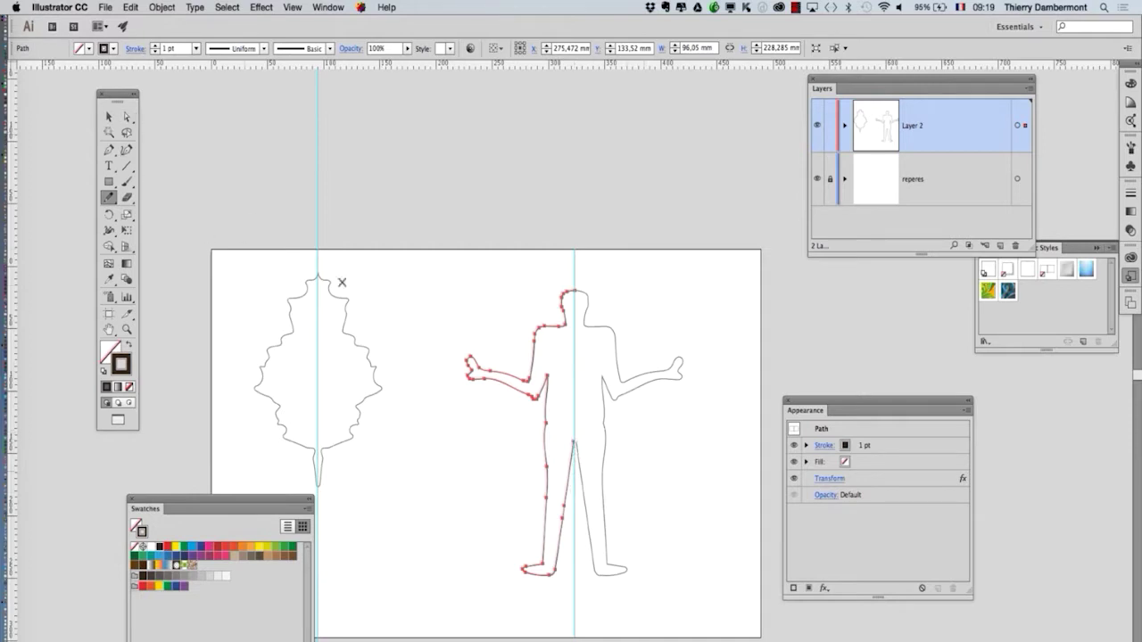
Try to rotate the figure's forearm and hand anchor points about the elbow, undoing the change.
left_click(127, 118)
scroll(579, 492, "up", 2)
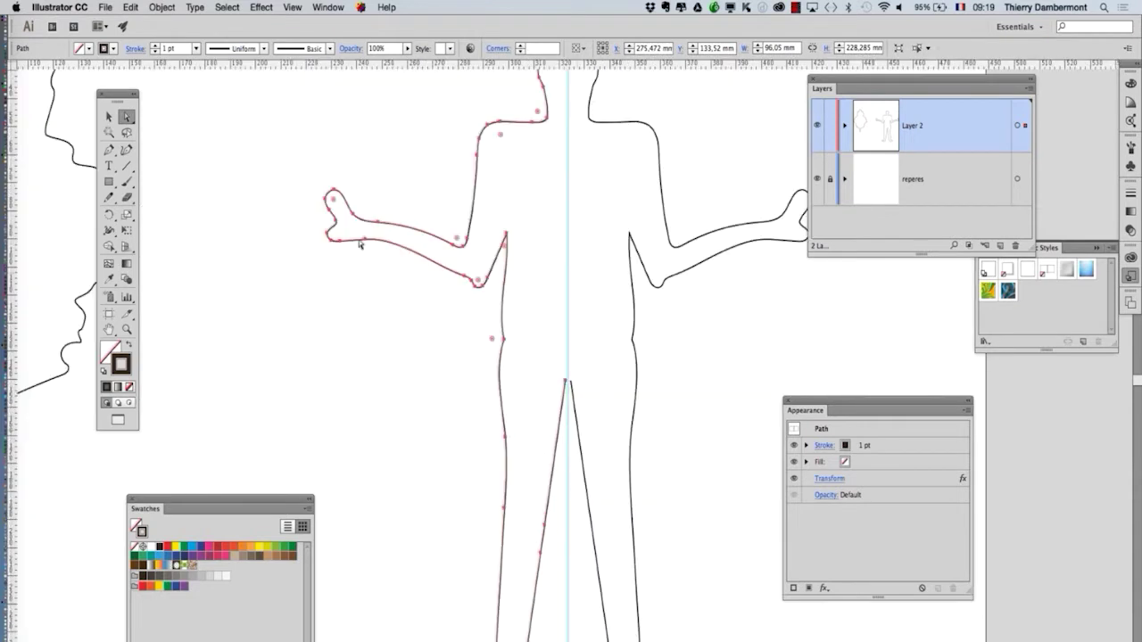
left_click_drag(305, 160, 483, 316)
left_click(108, 214)
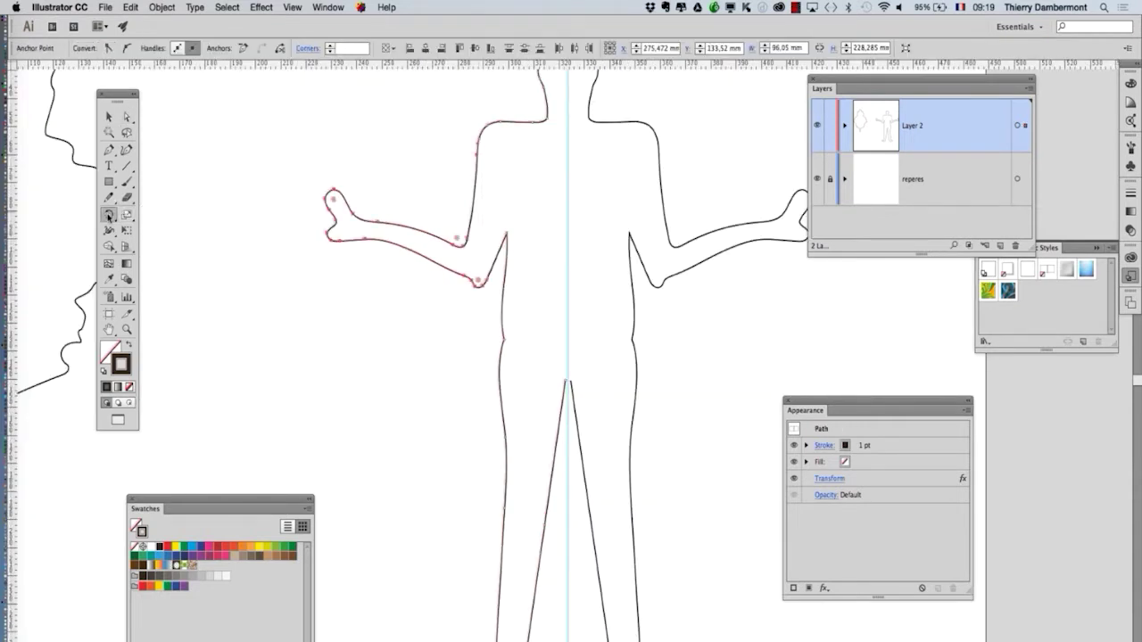
left_click(477, 266)
left_click_drag(360, 300, 374, 340)
key("super+z")
Try to reshape the figure's forearm by moving its directly selected anchor points by hand.
left_click(127, 117)
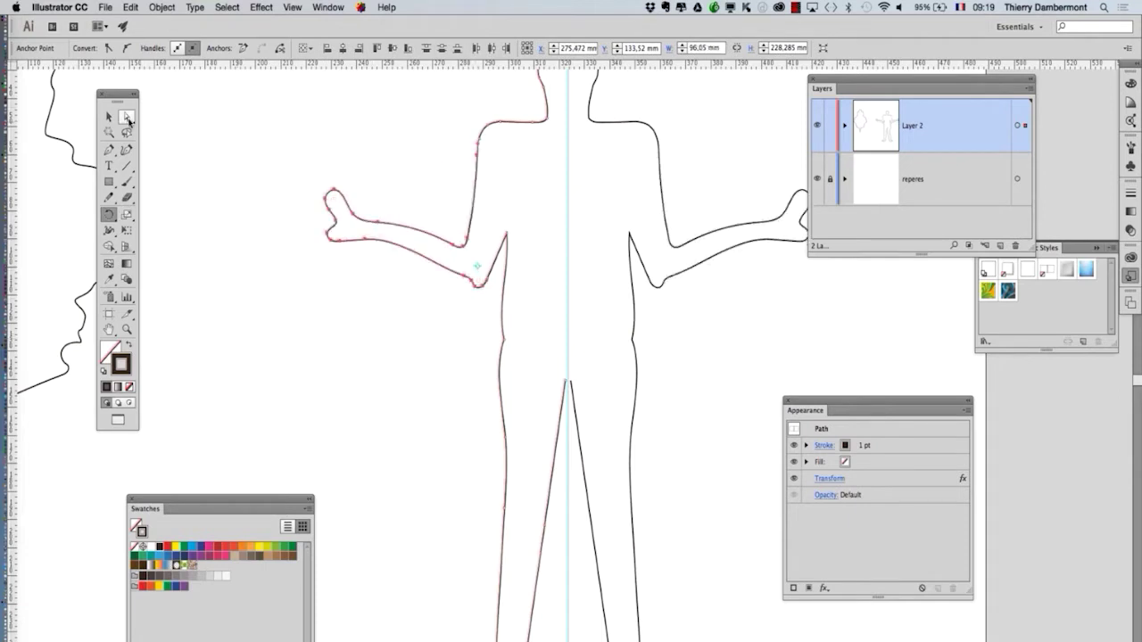
left_click_drag(286, 164, 469, 318)
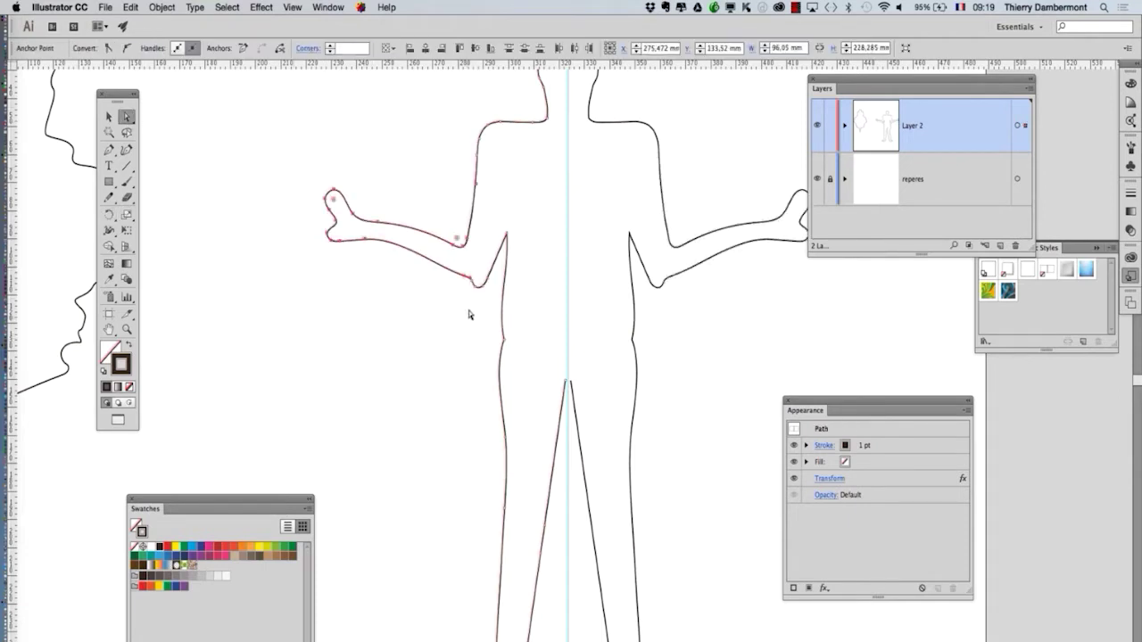
left_click(491, 224)
left_click_drag(397, 251, 407, 279)
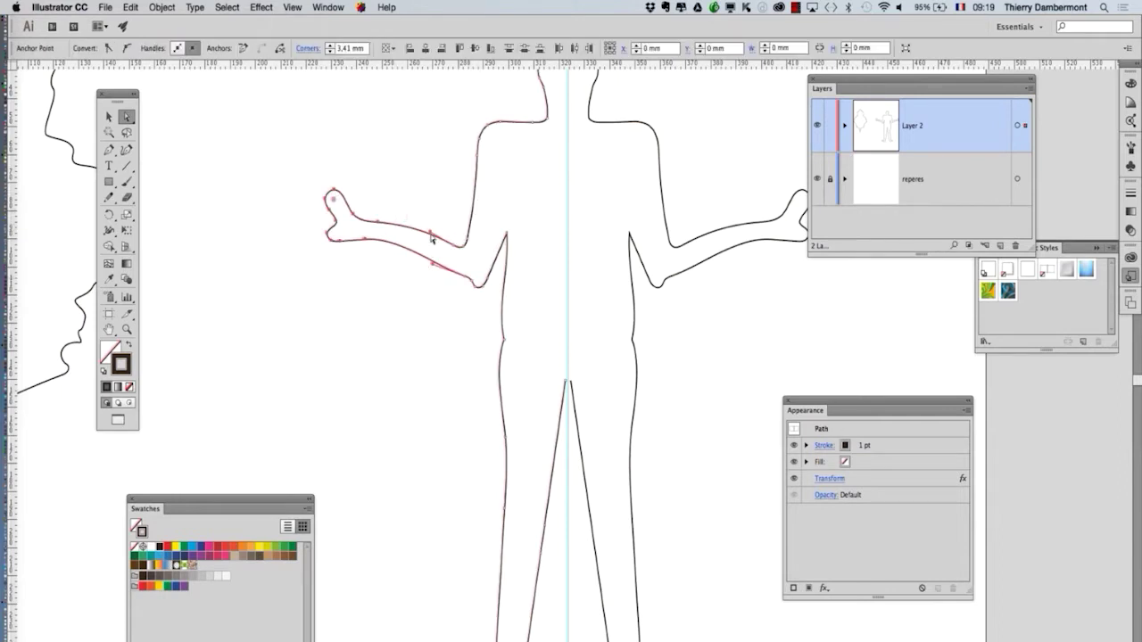
Rotate the forearm and hand anchor points upward about the elbow, making the half figure about 92.7 mm wide.
left_click_drag(432, 227, 488, 308)
left_click(108, 215)
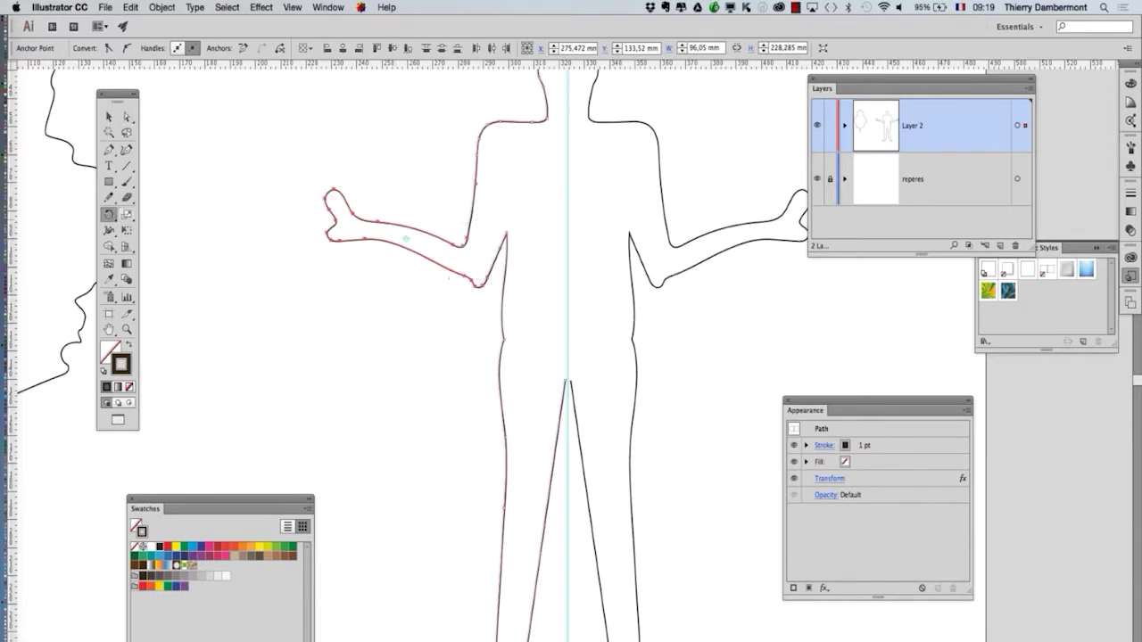
left_click(486, 266)
left_click_drag(440, 340, 455, 377)
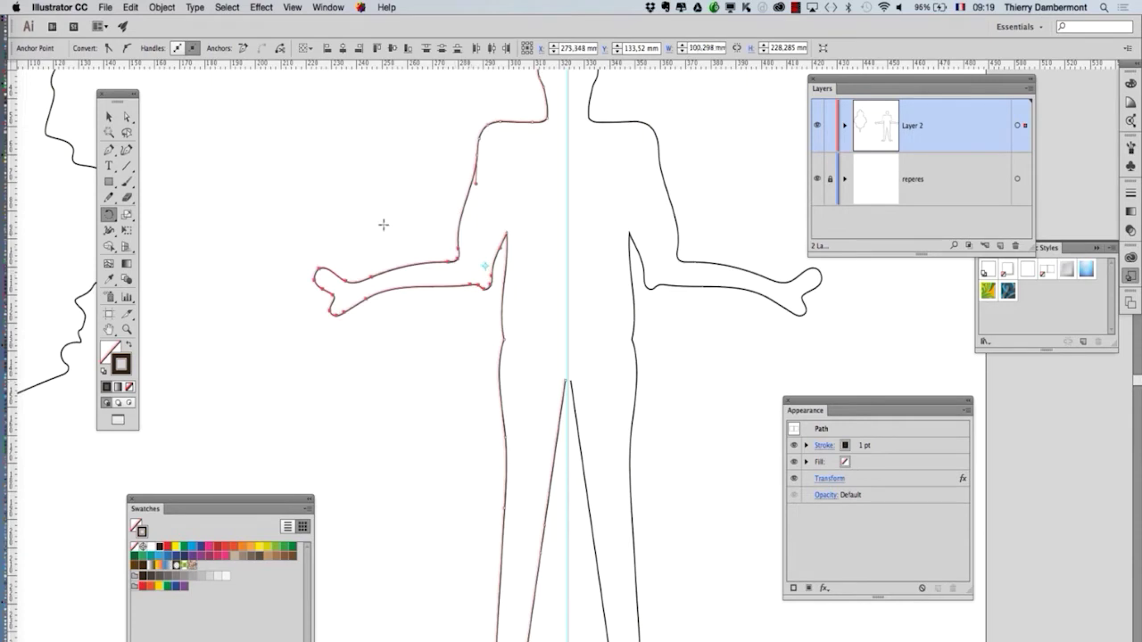
left_click_drag(400, 223, 427, 171)
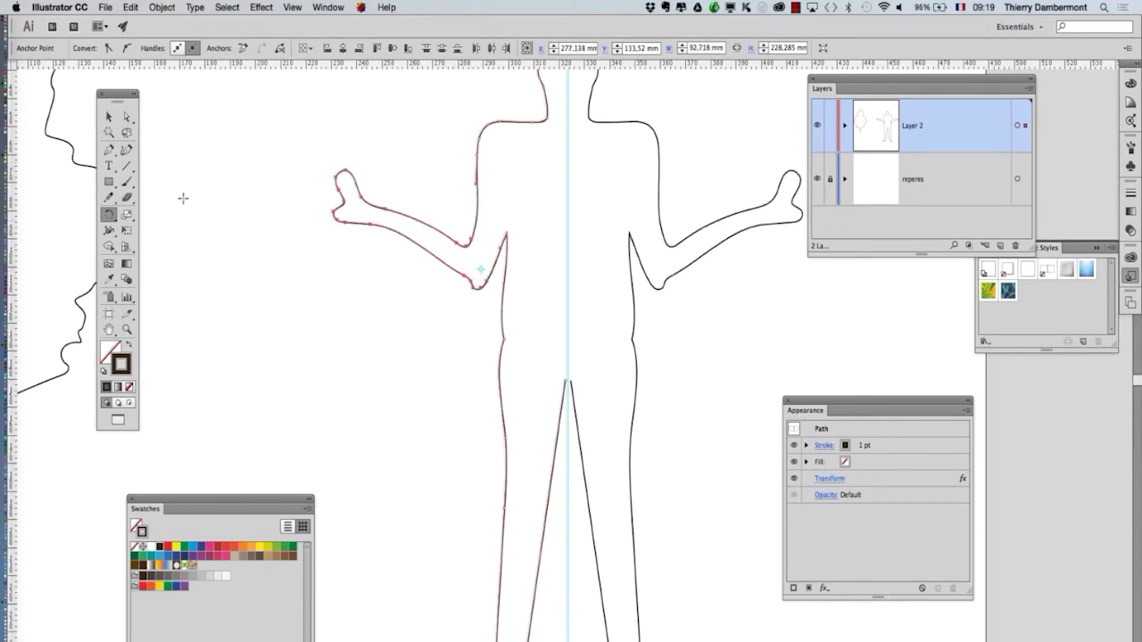
Detach the Width Tool group and reshape the elbow and forearm outline into smoother curves with the Warp Tool.
left_click(109, 230)
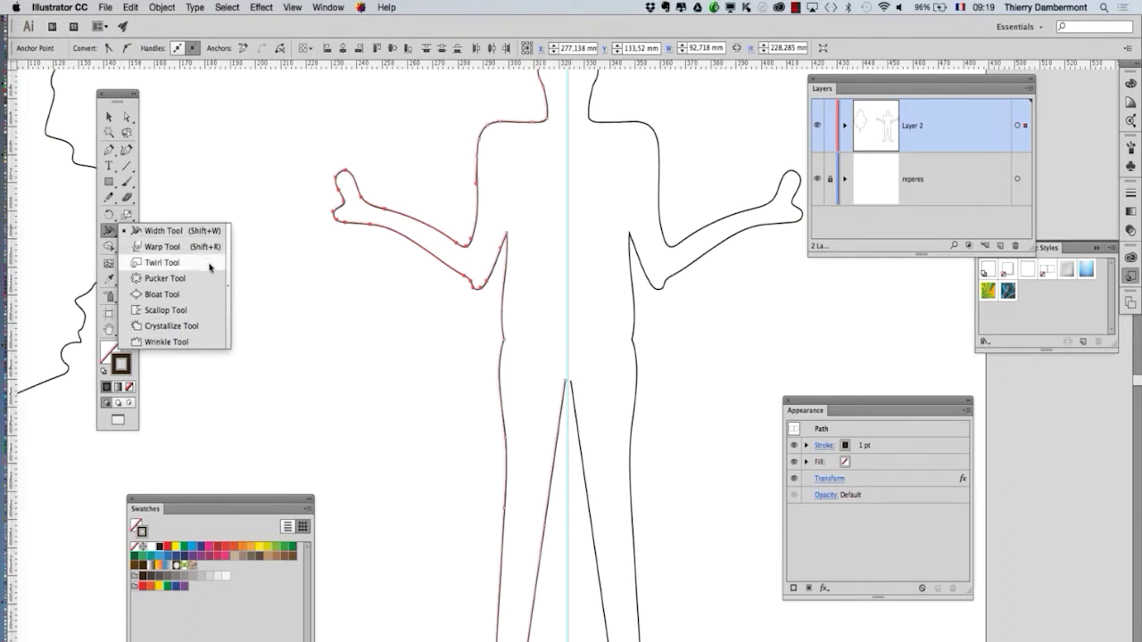
left_click_drag(211, 267, 229, 272)
left_click(145, 265)
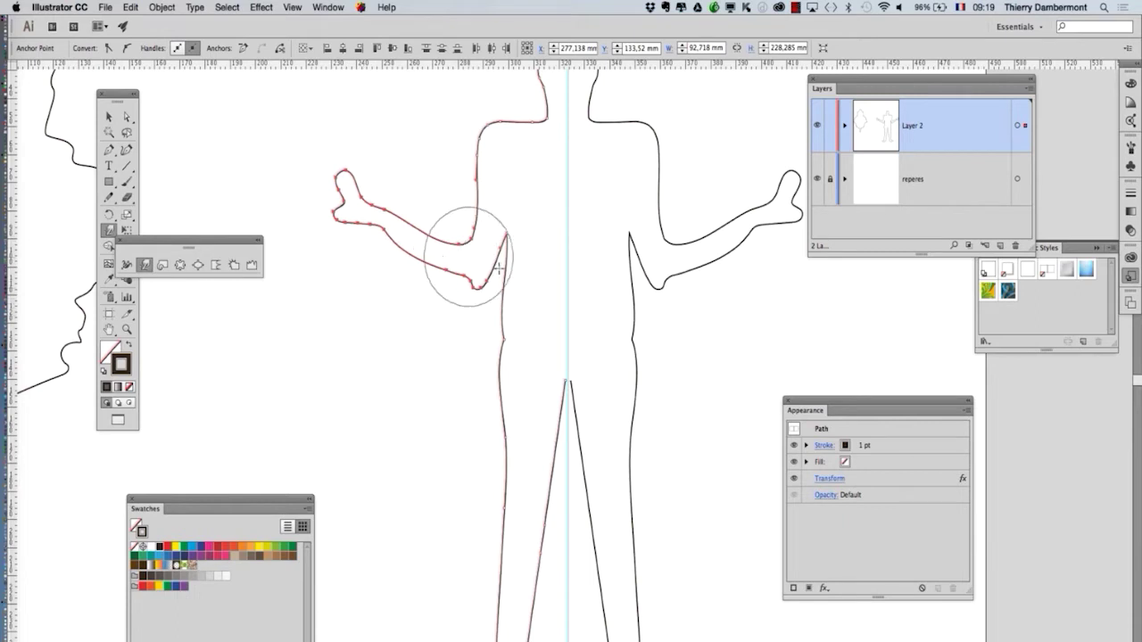
mouse_move(498, 269)
left_mouse_down()
mouse_move(460, 281)
mouse_move(464, 295)
mouse_move(473, 261)
mouse_move(482, 272)
mouse_move(457, 281)
mouse_move(469, 261)
mouse_move(461, 254)
mouse_move(449, 274)
mouse_move(448, 247)
mouse_move(411, 225)
left_mouse_up()
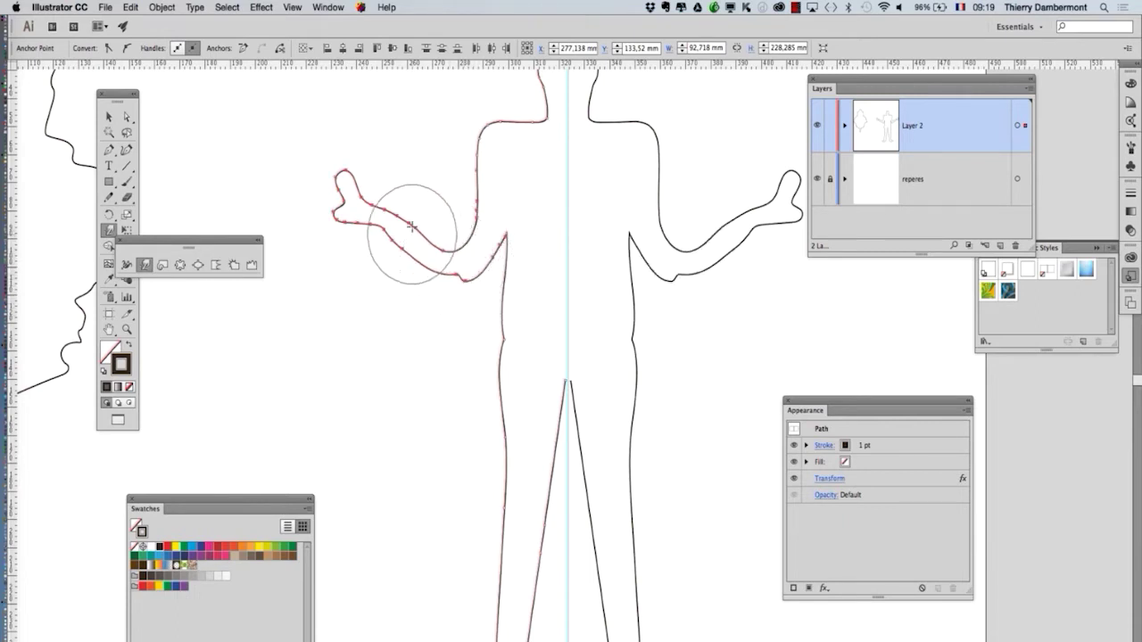
Try to pull a single anchor point on the forearm's lower edge down to about X 256 mm, Y 99 mm.
left_click(127, 117)
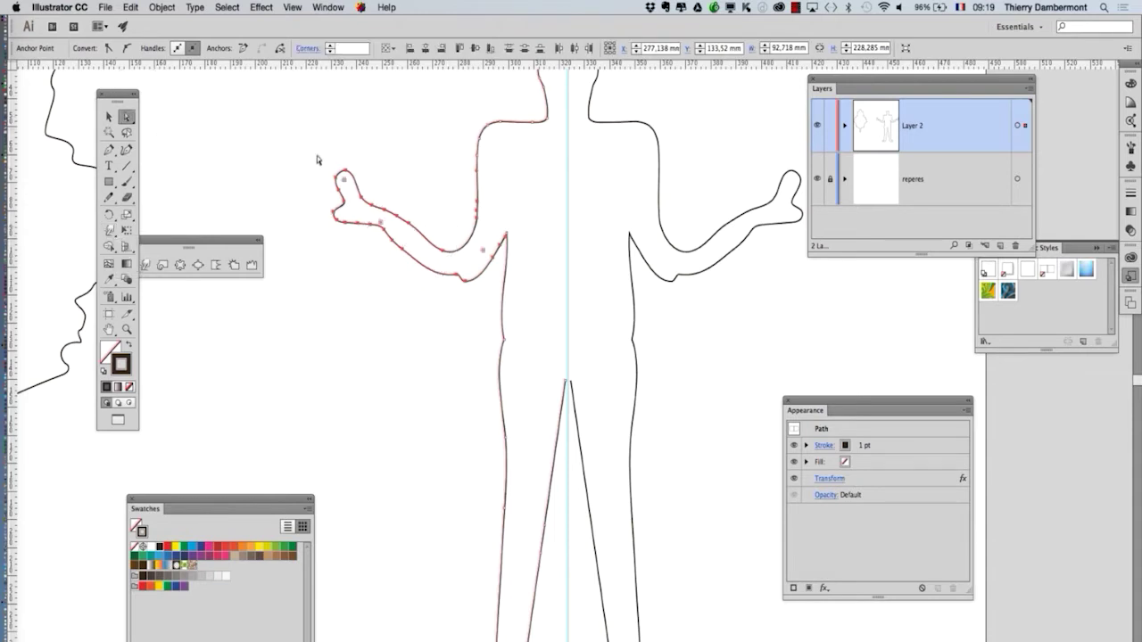
left_click(414, 224)
left_click_drag(385, 232, 397, 266)
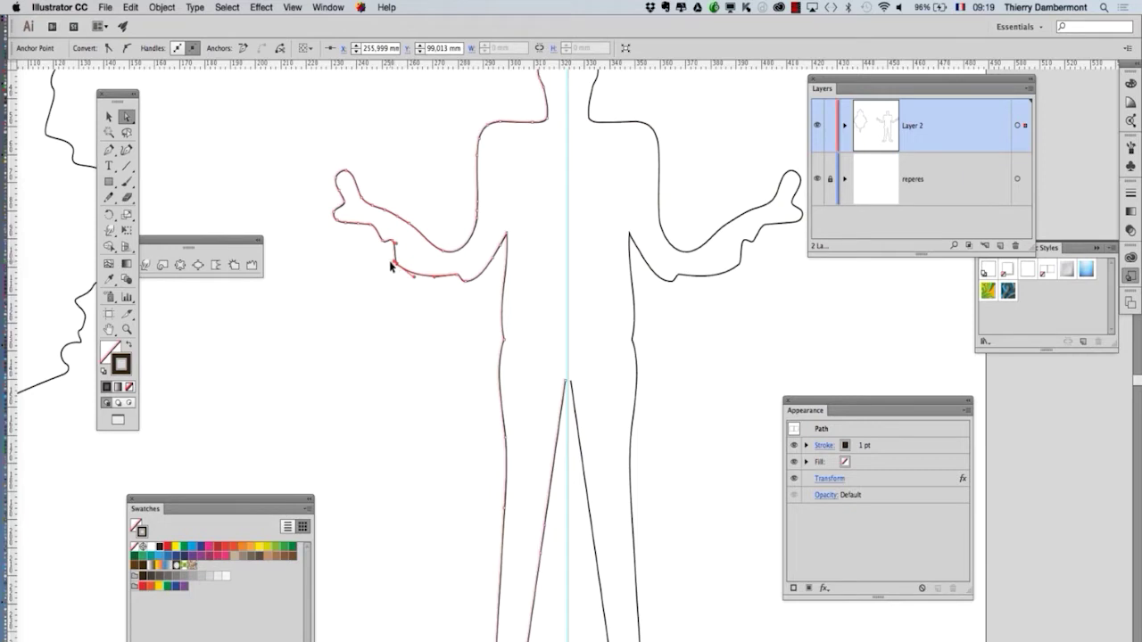
left_click(423, 292)
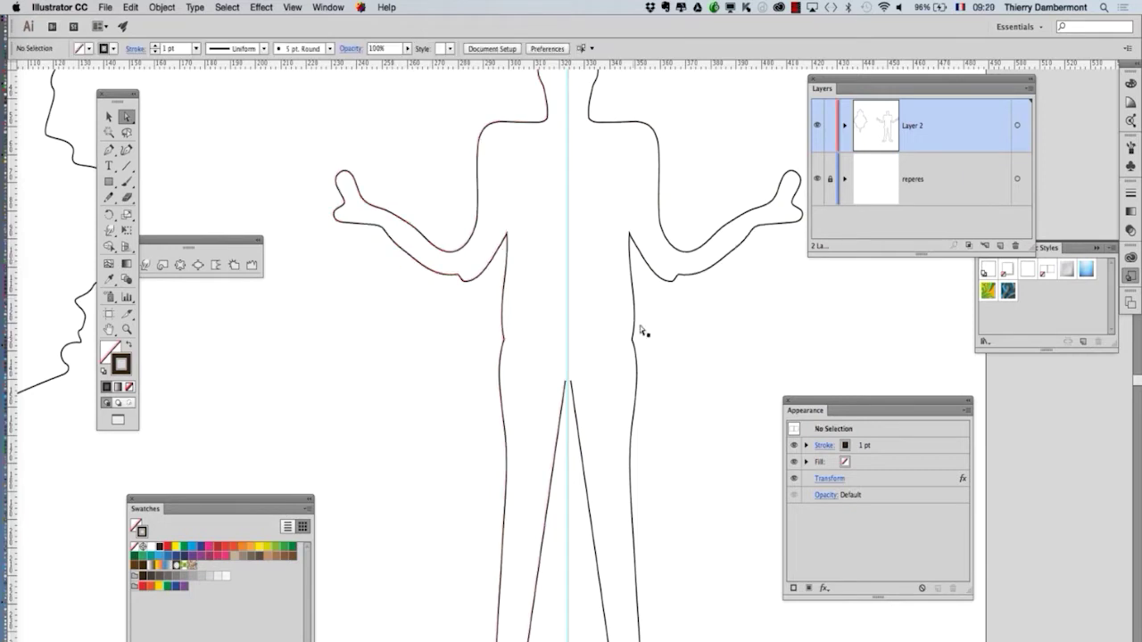
Redraw the forearm's upper and lower edges and the hand with the Pencil Tool, making the half figure about 93.2 mm wide.
left_click_drag(323, 156, 467, 315)
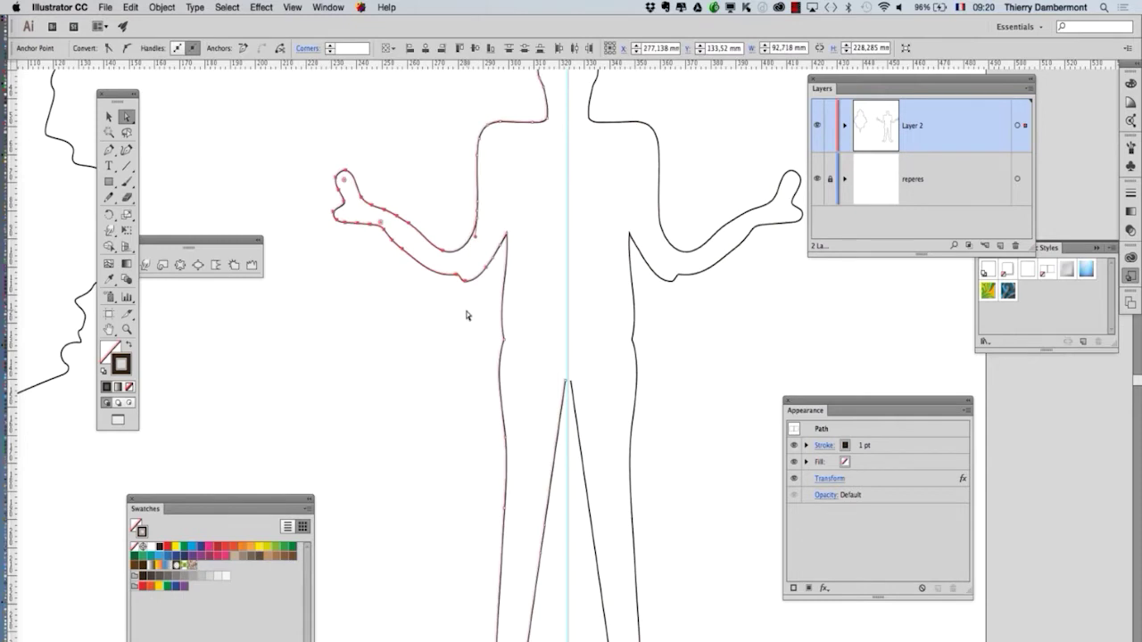
key("n")
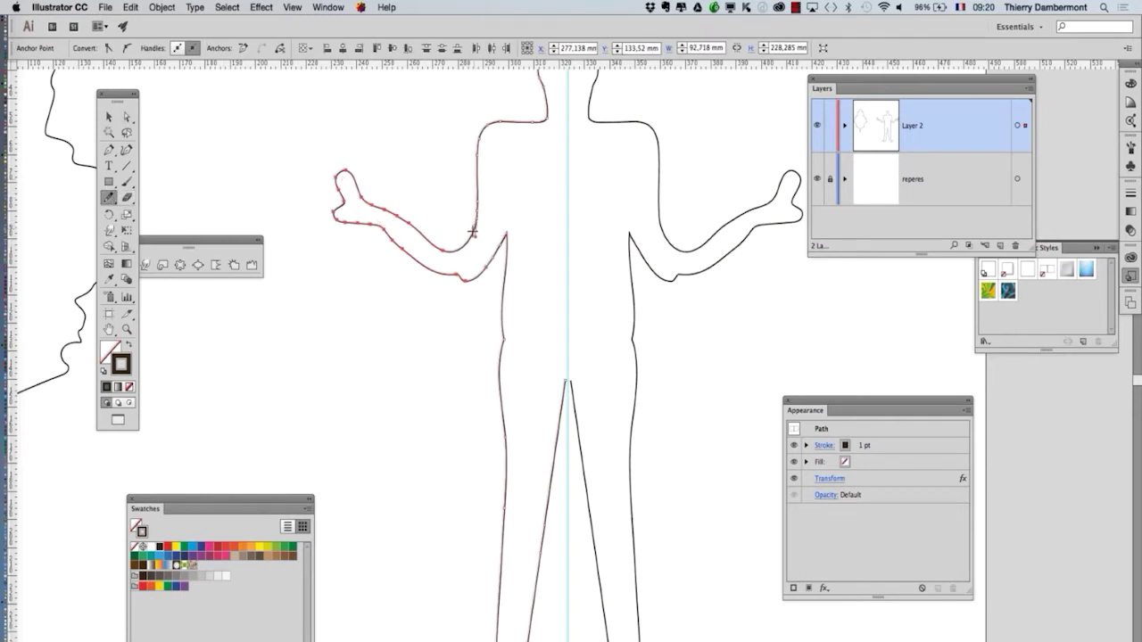
mouse_move(472, 233)
left_mouse_down()
mouse_move(439, 237)
mouse_move(374, 210)
left_mouse_up()
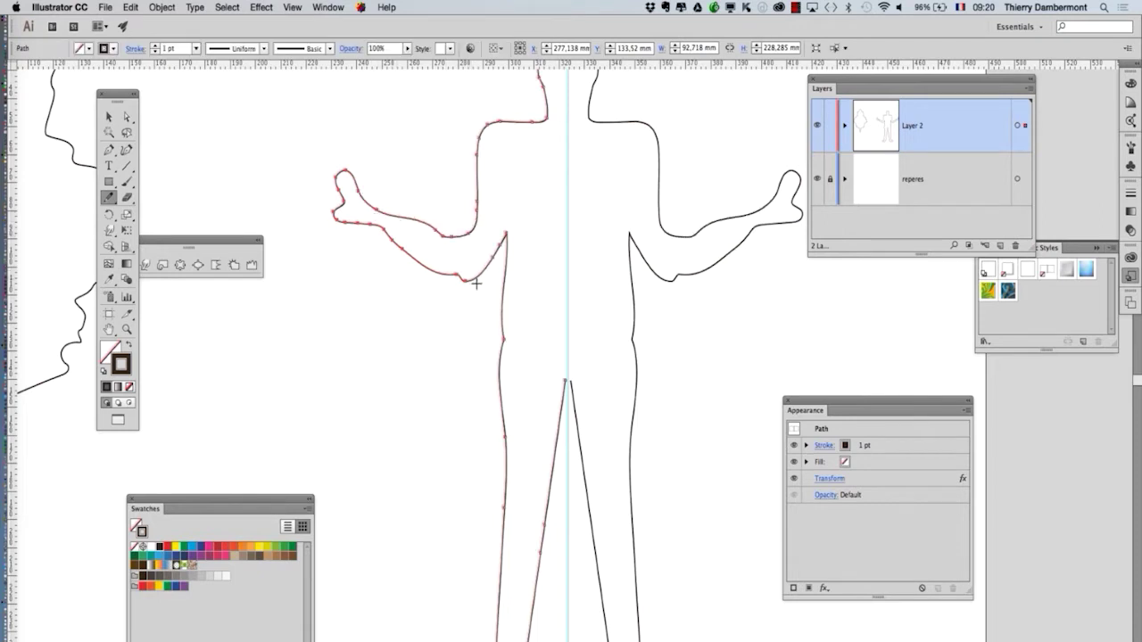
mouse_move(475, 284)
left_mouse_down()
mouse_move(447, 283)
mouse_move(399, 251)
mouse_move(383, 230)
mouse_move(452, 238)
mouse_move(389, 205)
mouse_move(338, 153)
mouse_move(345, 201)
mouse_move(330, 222)
mouse_move(363, 223)
left_mouse_up()
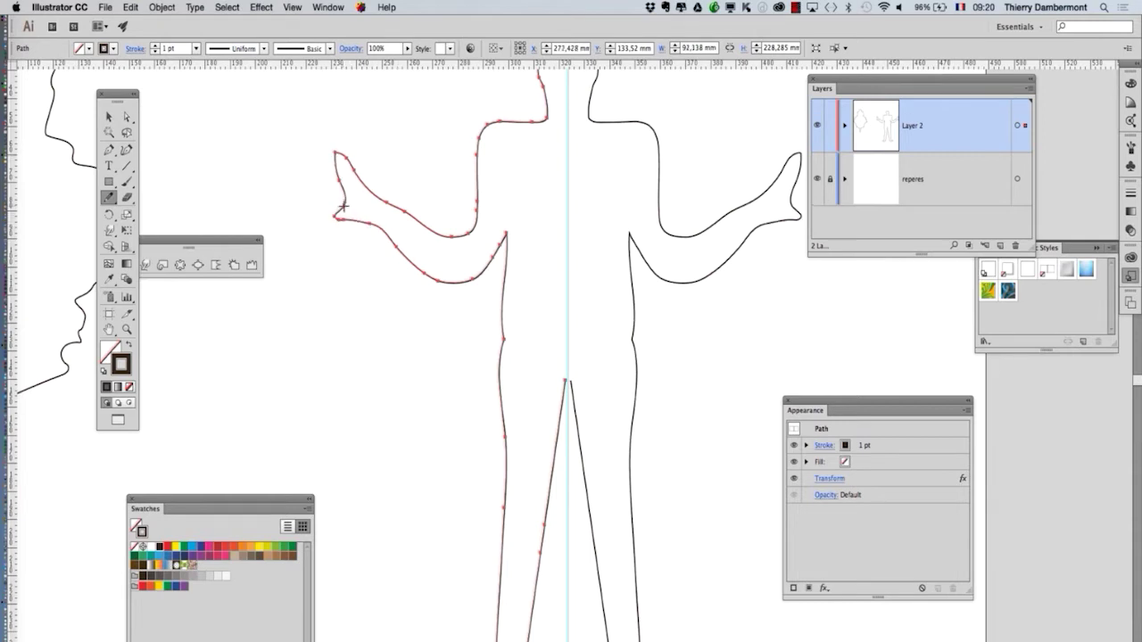
left_click_drag(345, 200, 337, 152)
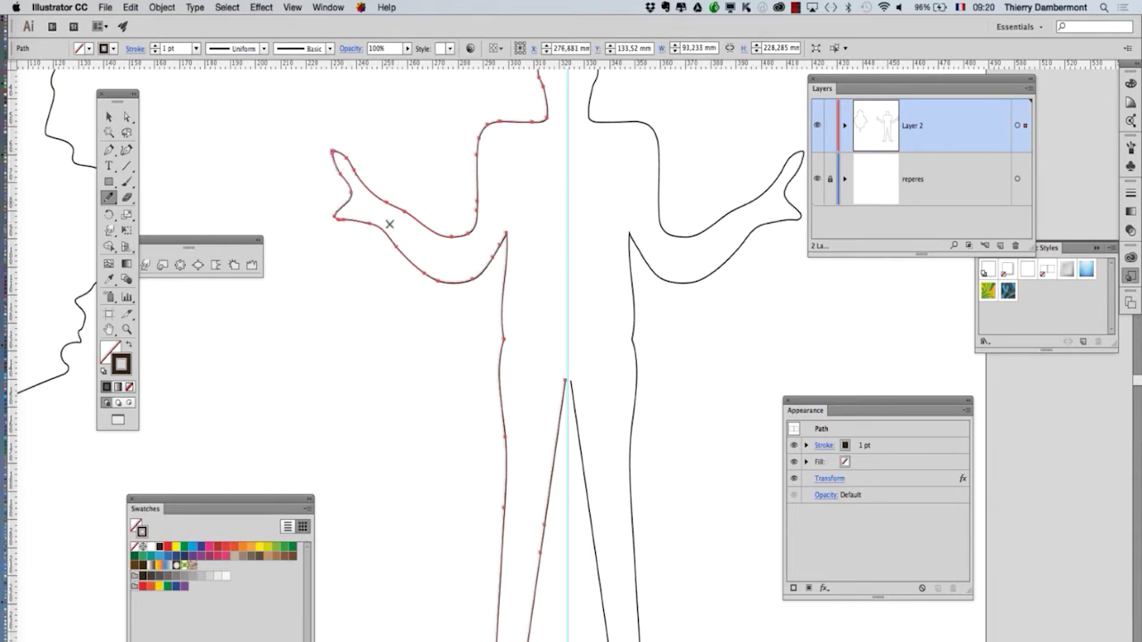
Redraw the outer edge of the upper arm and extend the armpit higher up the torso with the Pencil Tool.
mouse_move(385, 233)
left_mouse_down()
mouse_move(464, 287)
mouse_move(499, 230)
left_mouse_up()
mouse_move(420, 222)
left_mouse_down()
mouse_move(465, 237)
mouse_move(480, 143)
left_mouse_up()
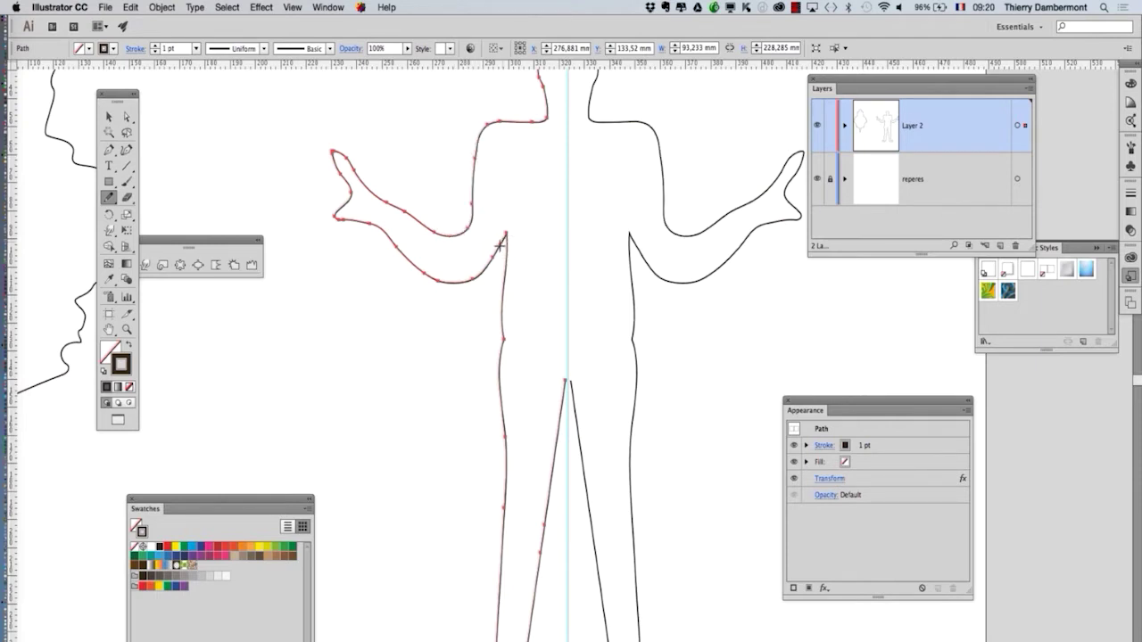
left_click_drag(499, 242, 512, 189)
mouse_move(499, 250)
left_mouse_down()
mouse_move(510, 180)
mouse_move(503, 274)
left_mouse_up()
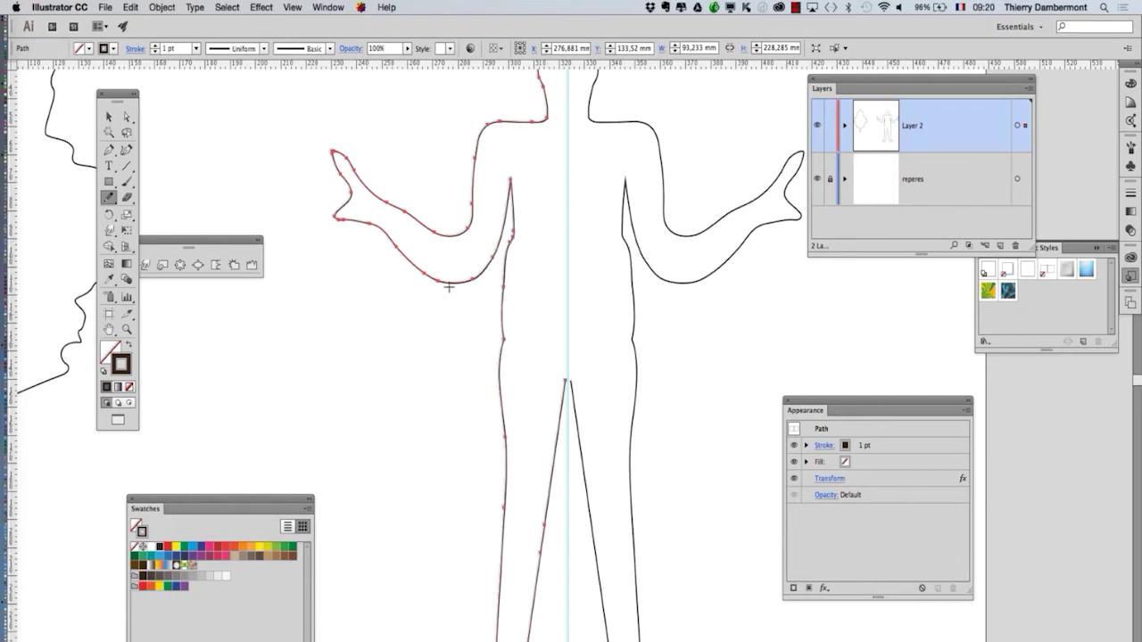
Straighten the forearm's lower edge and redraw the hand with curved, separate fingers, making the half figure about 97.6 mm wide.
left_click_drag(396, 245, 468, 283)
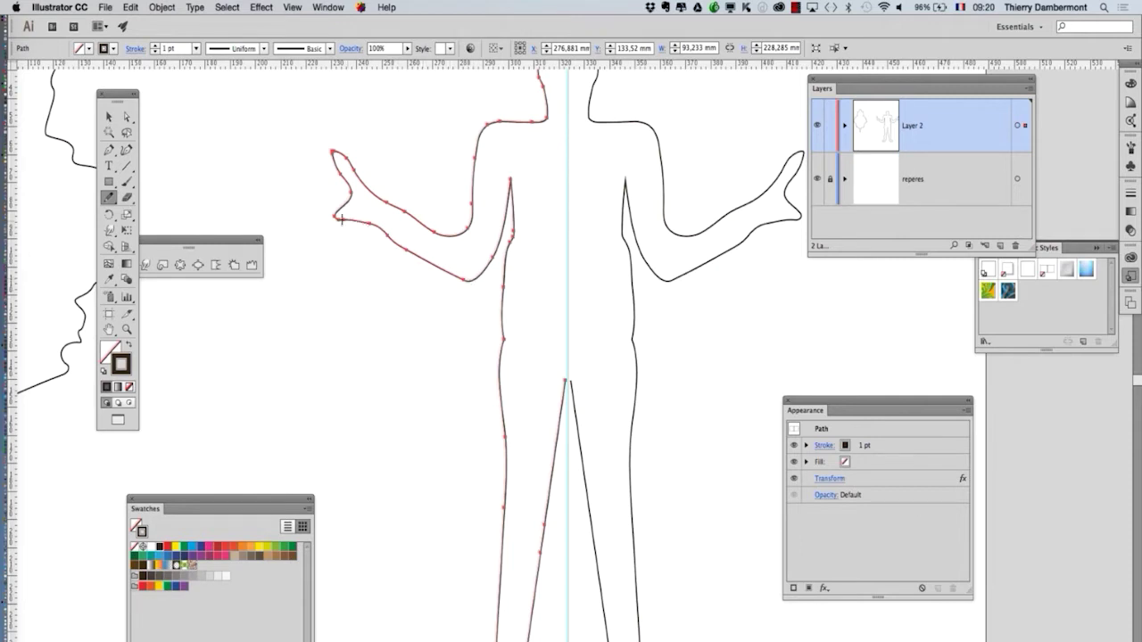
mouse_move(340, 219)
left_mouse_down()
mouse_move(360, 210)
mouse_move(384, 238)
left_mouse_up()
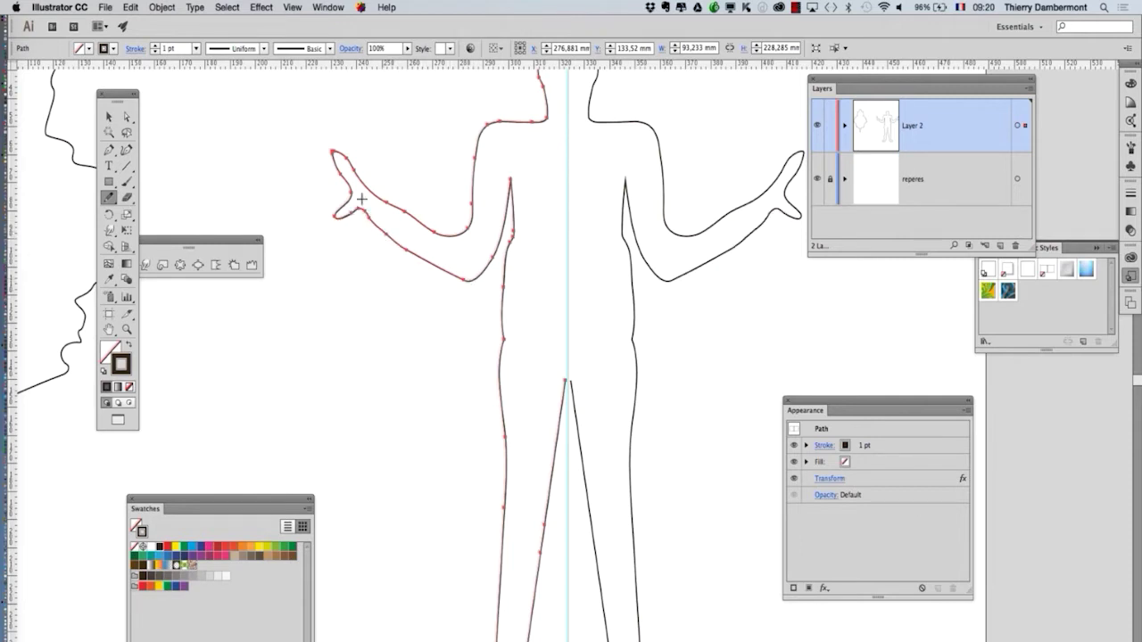
left_click_drag(322, 190, 358, 196)
Redraw the head outline as large branching antlers dipping at the guide, about 114.3 mm wide and 327.1 mm high for the whole path.
scroll(530, 308, "down", 1)
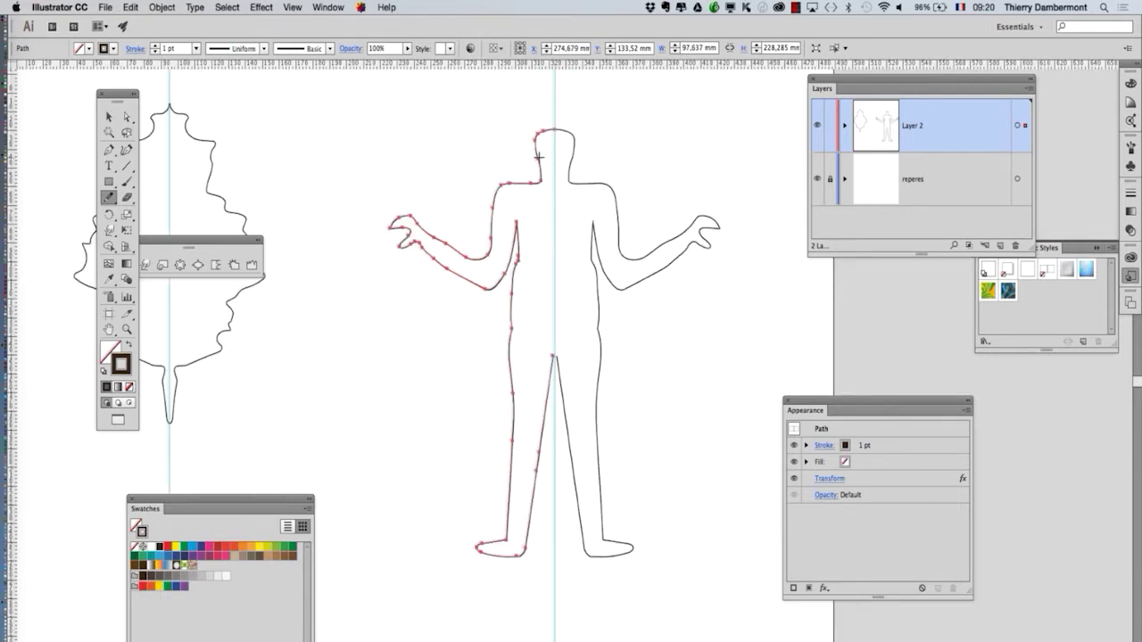
mouse_move(538, 127)
left_mouse_down()
mouse_move(547, 119)
mouse_move(567, 143)
left_mouse_up()
scroll(588, 375, "up", 2)
scroll(589, 374, "up", 2)
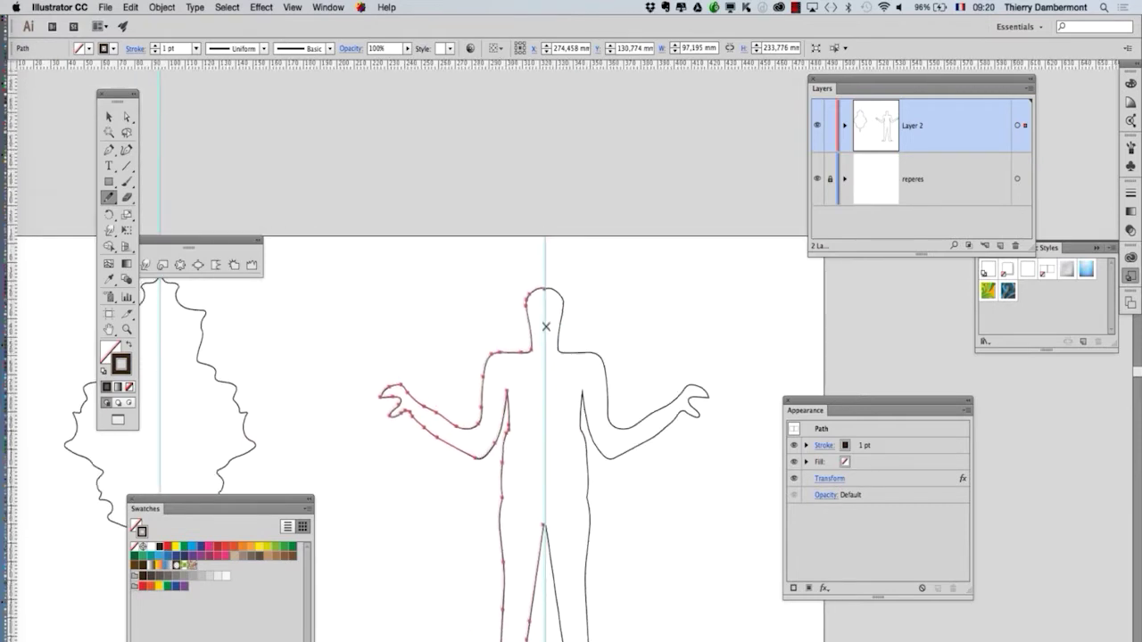
mouse_move(525, 304)
left_mouse_down()
mouse_move(476, 239)
mouse_move(406, 201)
mouse_move(354, 148)
mouse_move(373, 161)
mouse_move(373, 117)
mouse_move(385, 149)
mouse_move(404, 148)
mouse_move(419, 127)
mouse_move(426, 164)
mouse_move(493, 224)
mouse_move(492, 133)
mouse_move(513, 184)
mouse_move(525, 184)
mouse_move(520, 262)
mouse_move(540, 289)
left_mouse_up()
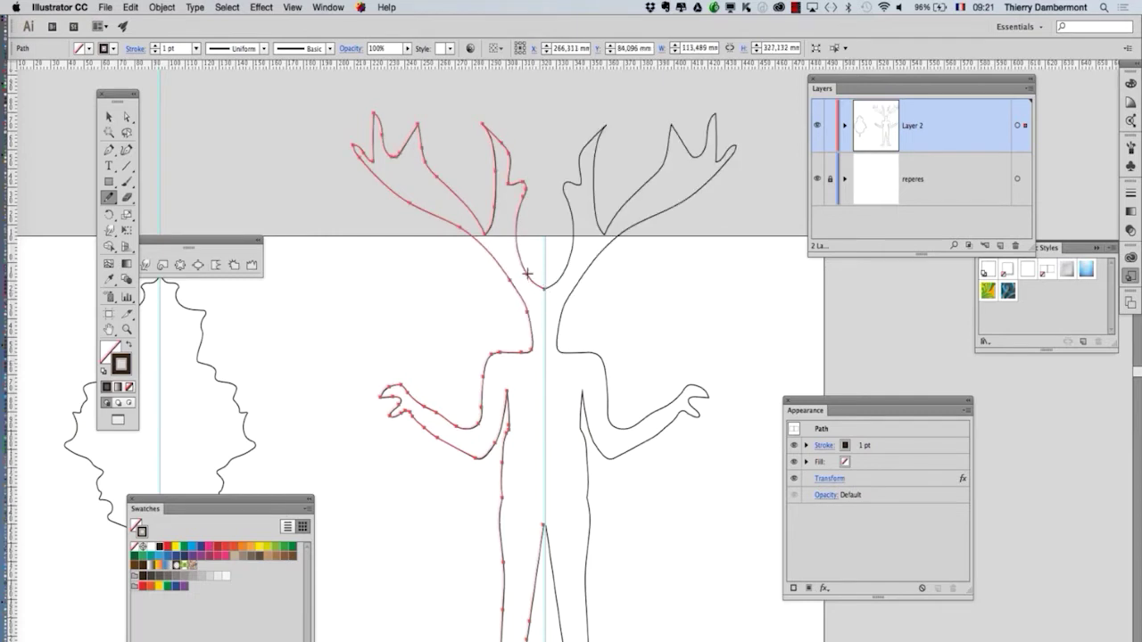
left_click_drag(524, 278, 546, 301)
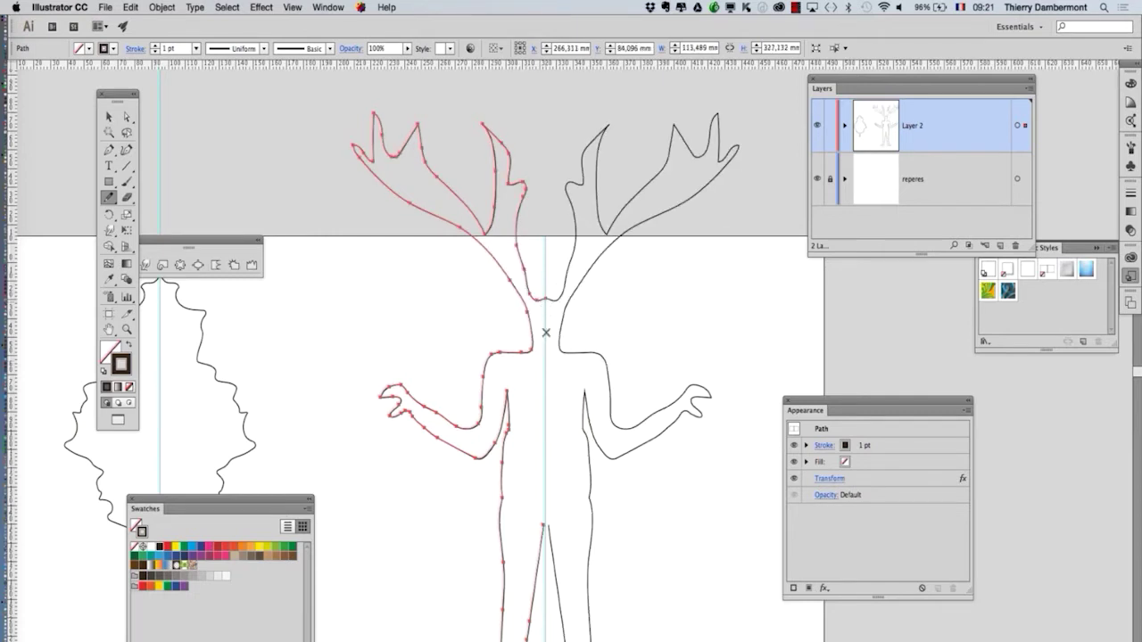
Redraw the torso side from the armpit to the thigh with a narrower waist and smooth hip, and deselect the path.
scroll(564, 312, "down", 2)
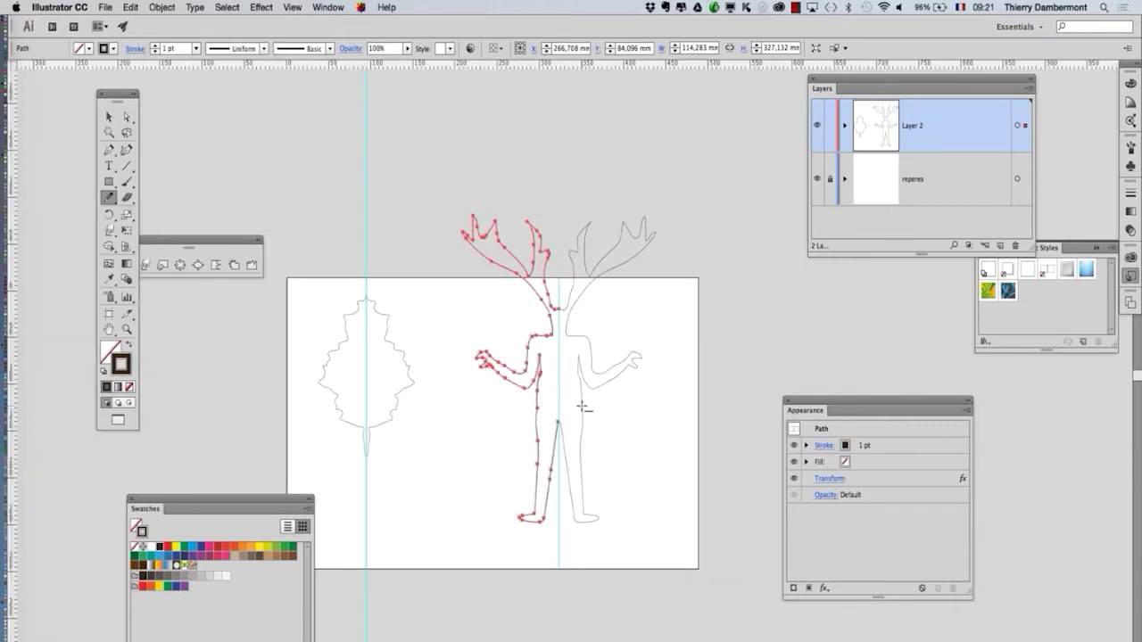
scroll(584, 404, "up", 2)
left_click_drag(500, 339, 489, 469)
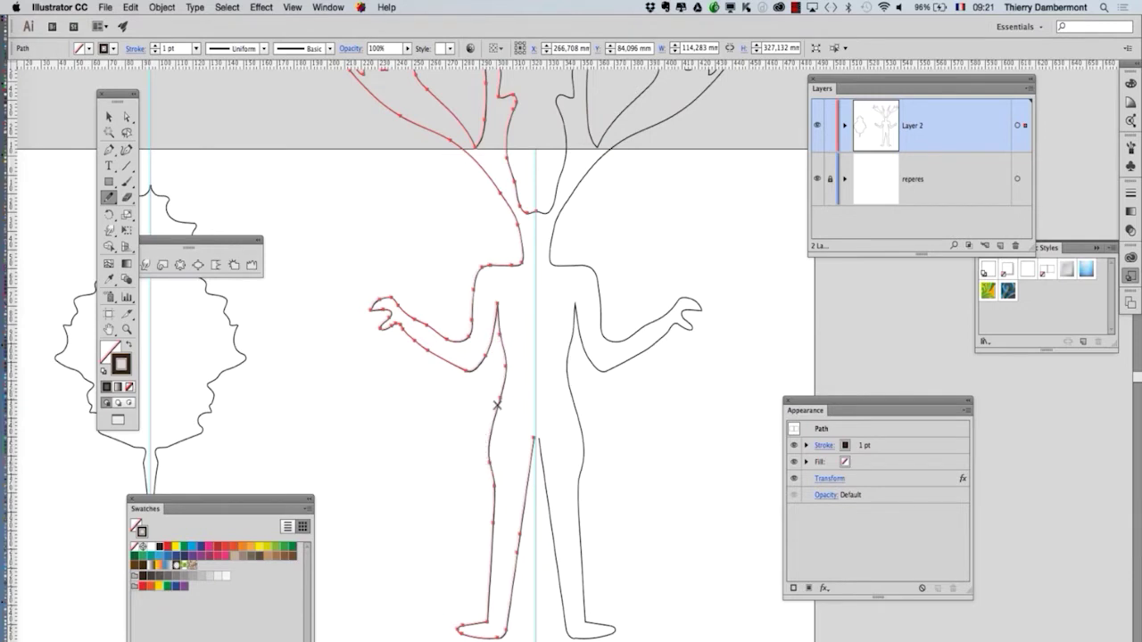
left_click_drag(496, 407, 493, 495)
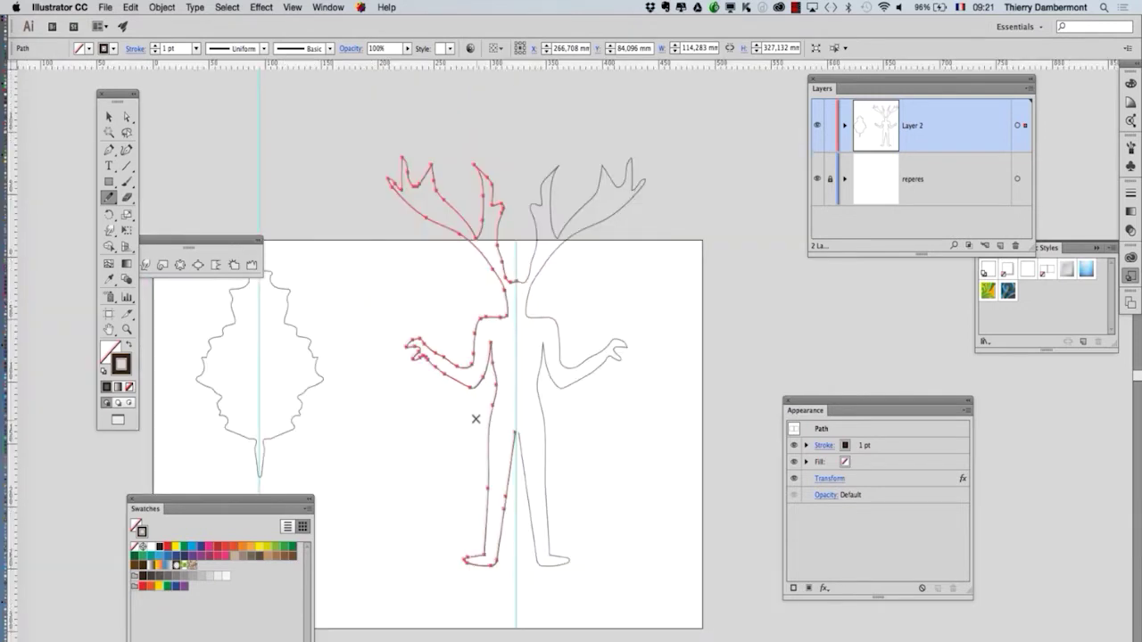
left_click(812, 367)
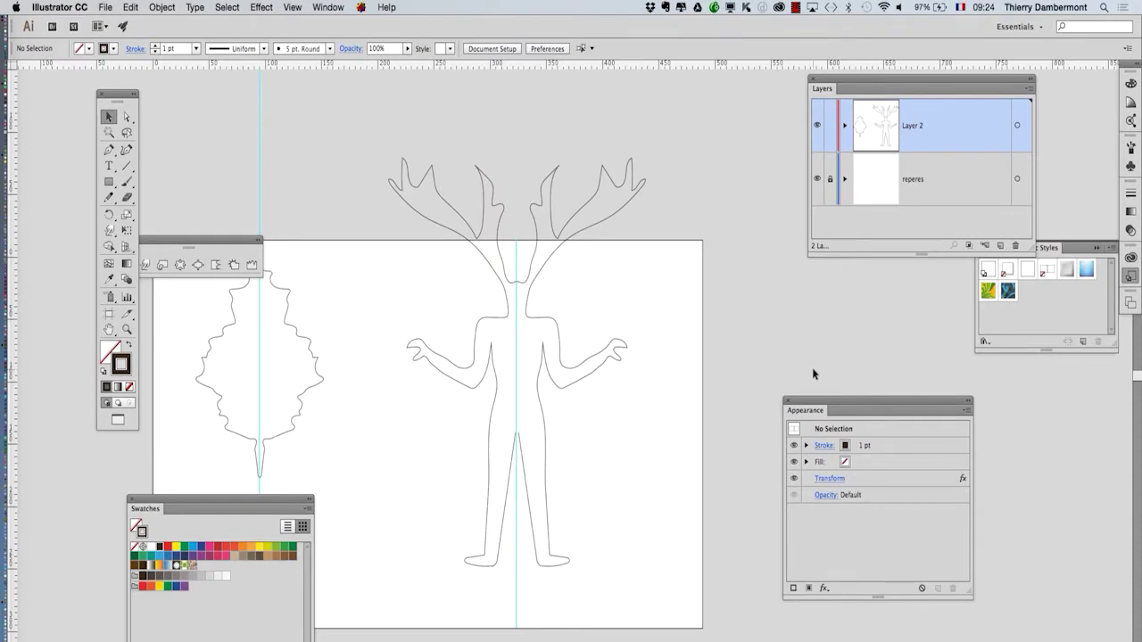
Select both the leaf and figure paths and fill them with a light blue swatch.
left_click_drag(571, 367, 594, 335)
scroll(667, 318, "down", 2)
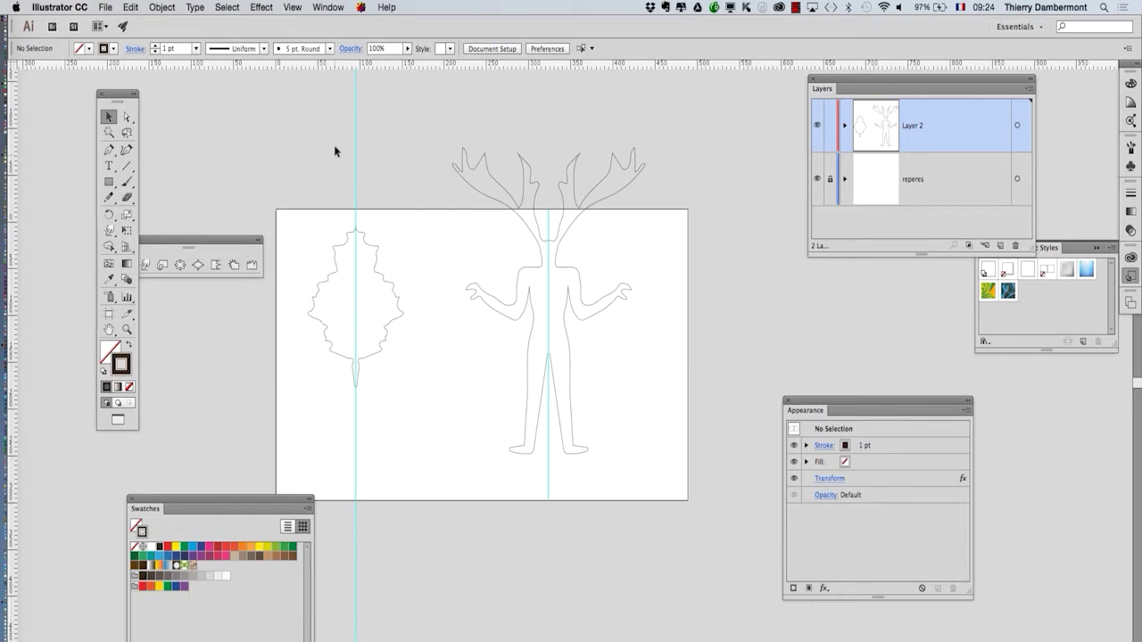
left_click(527, 299)
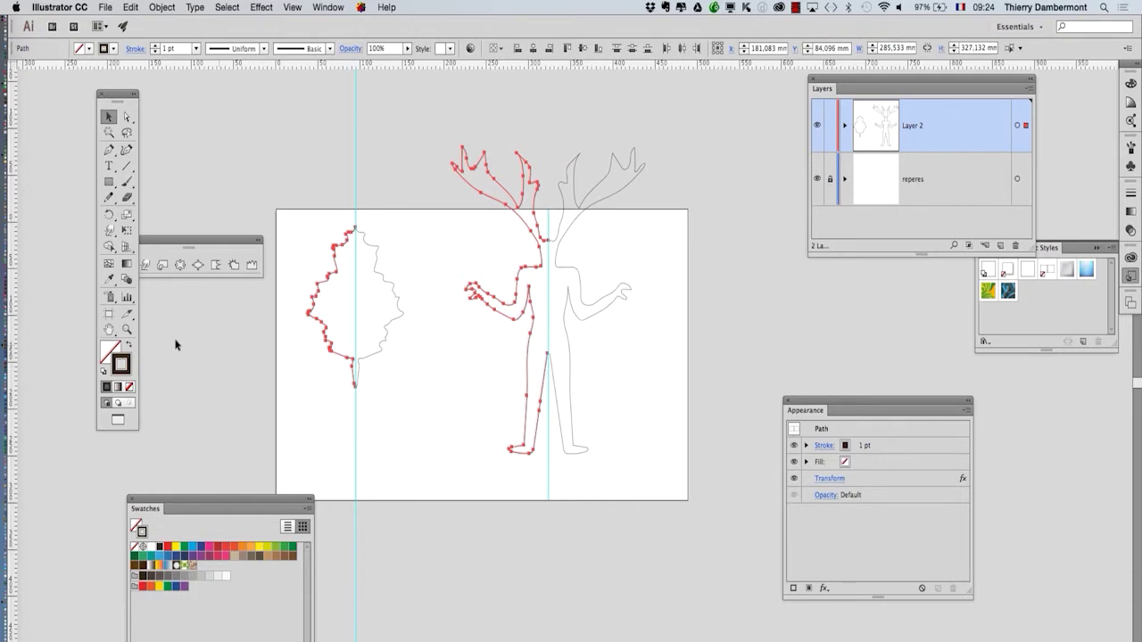
left_click(111, 351)
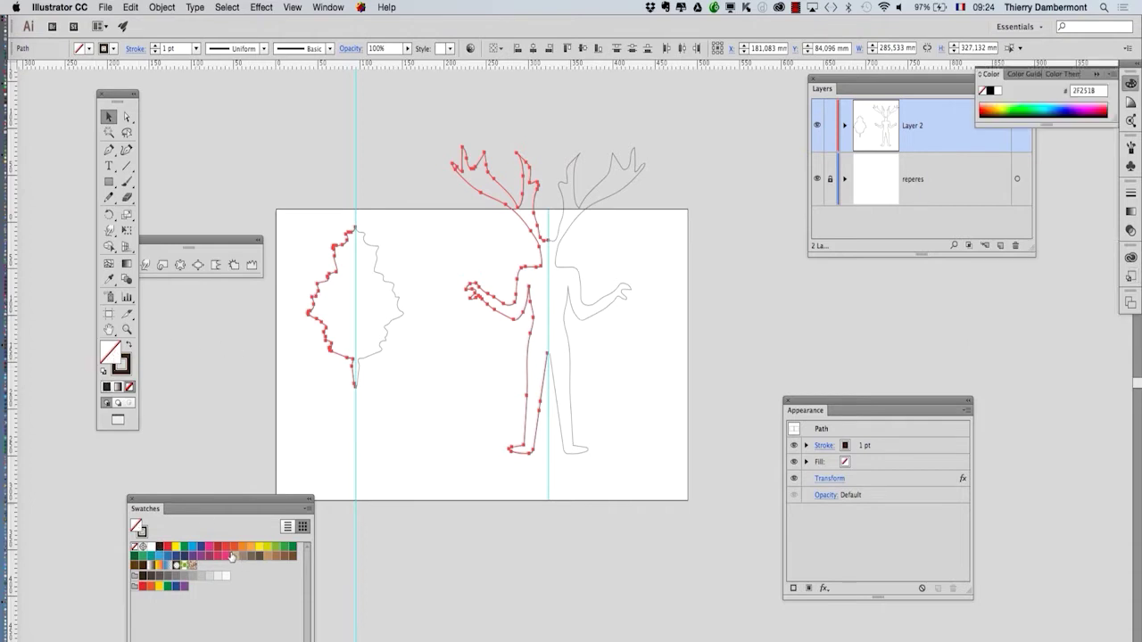
left_click(161, 557)
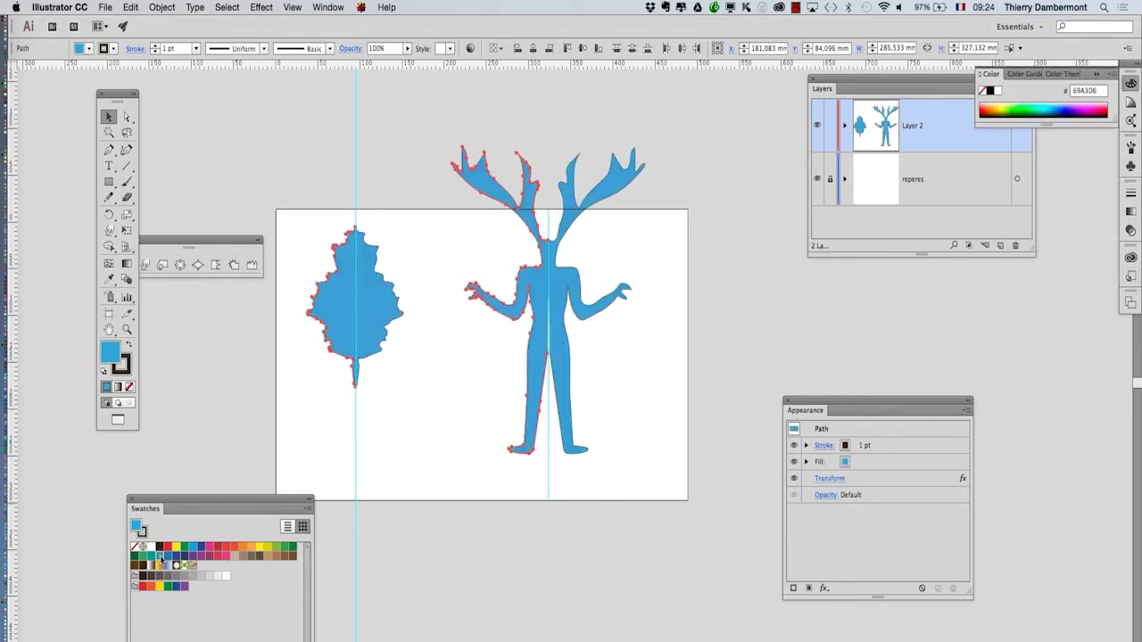
Remove the stroke from the leaf and figure paths and deselect them.
left_click(121, 366)
left_click(129, 386)
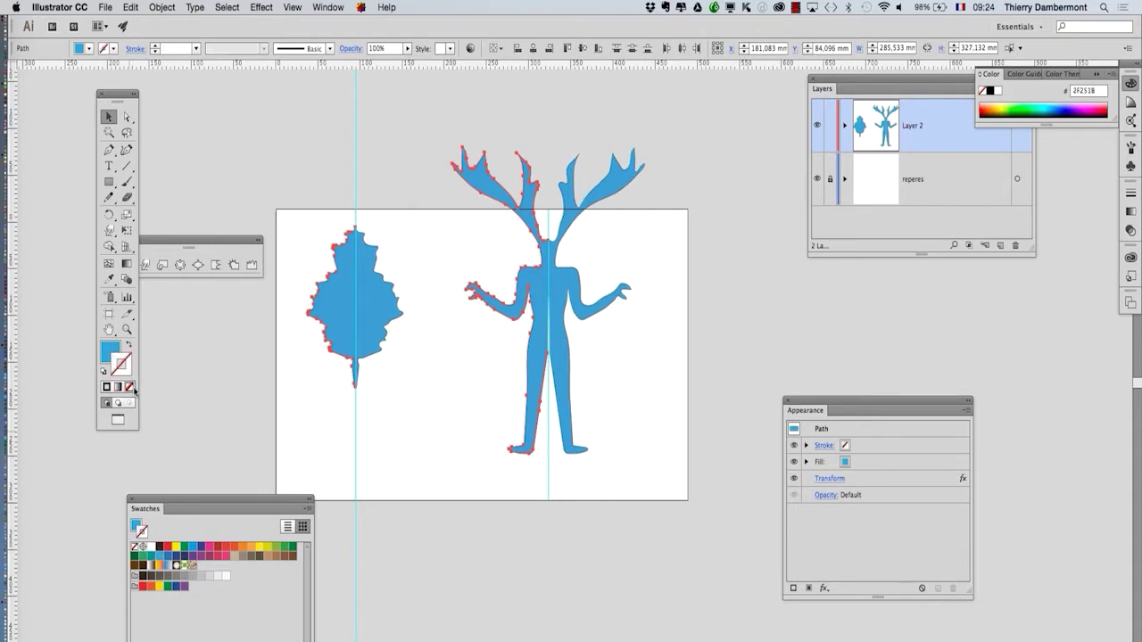
left_click(426, 403)
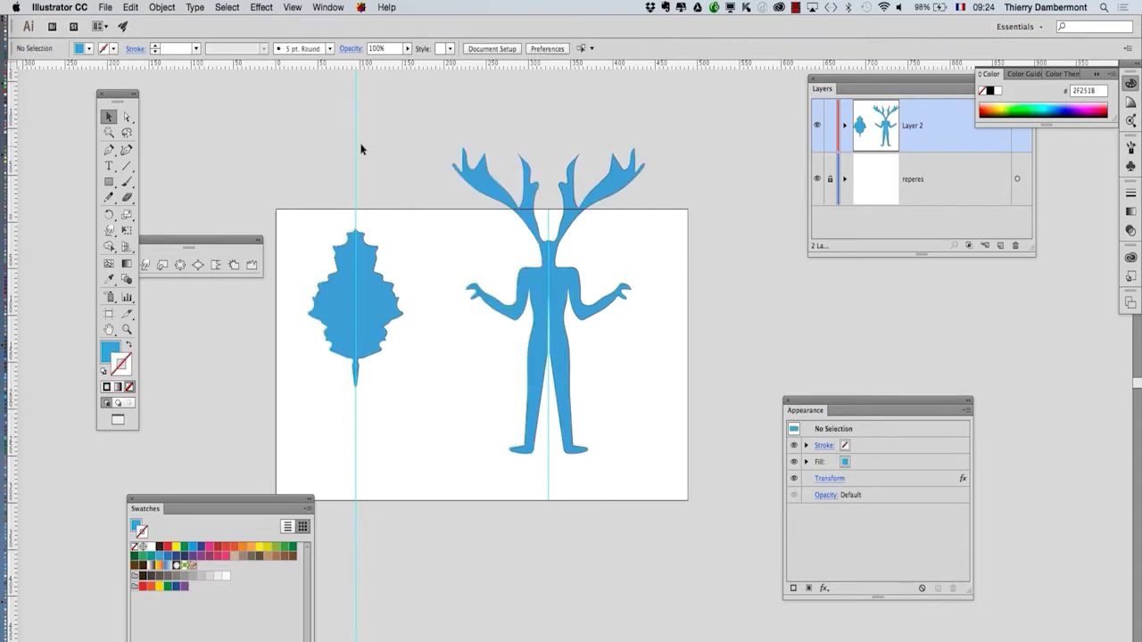
Select the antlered figure path, fill it with a green swatch, and deselect it.
left_click_drag(443, 143, 481, 179)
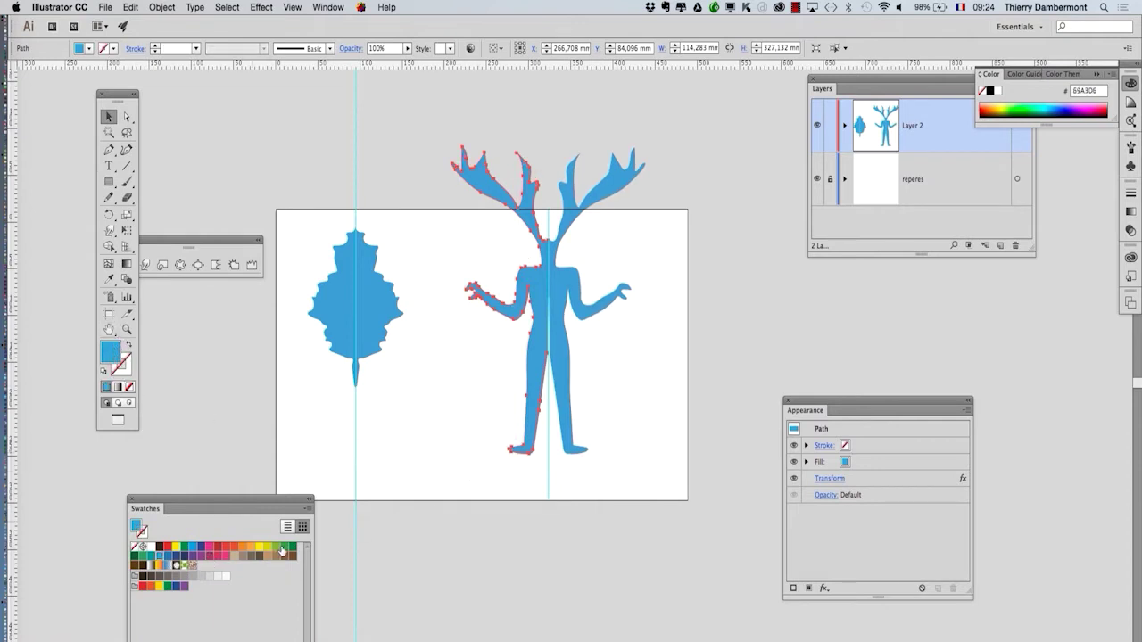
left_click(284, 545)
left_click(440, 484)
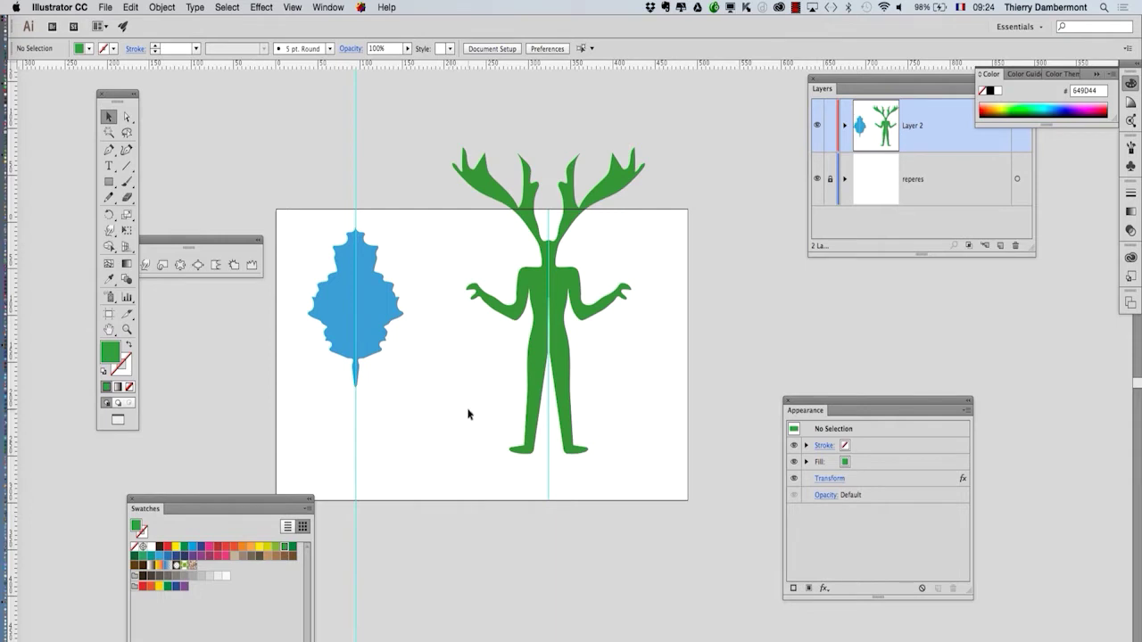
Save the document as a new Illustrator file named dessin symetrie - 02.ai with the default options.
left_click(105, 7)
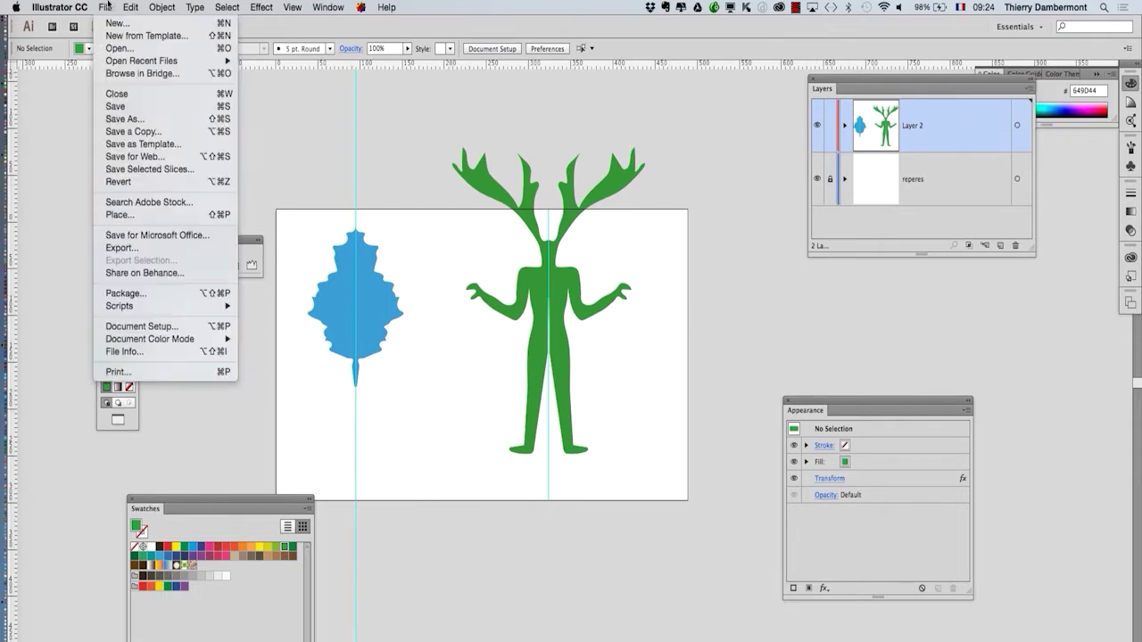
left_click(161, 119)
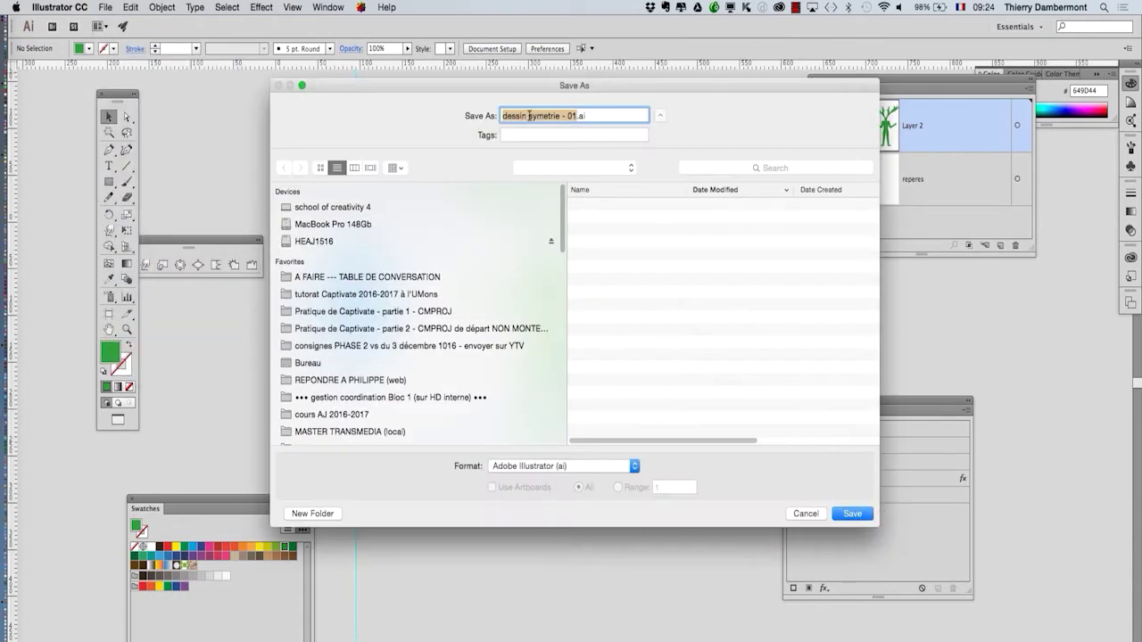
left_click(577, 117)
key("BackSpace")
type("2")
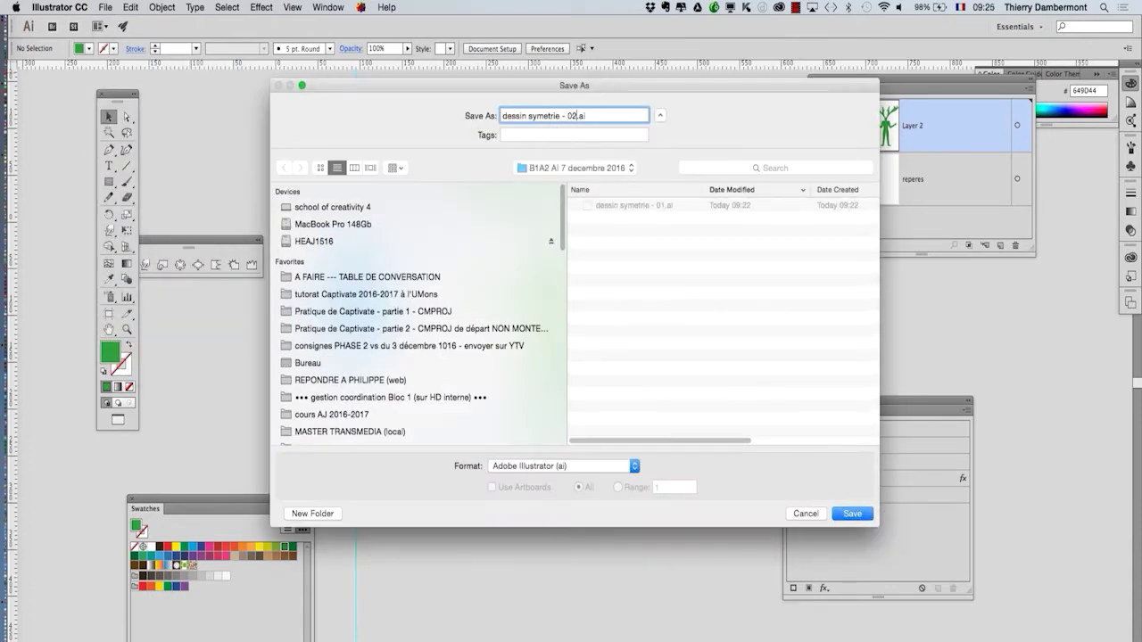
key("Return")
left_click(611, 532)
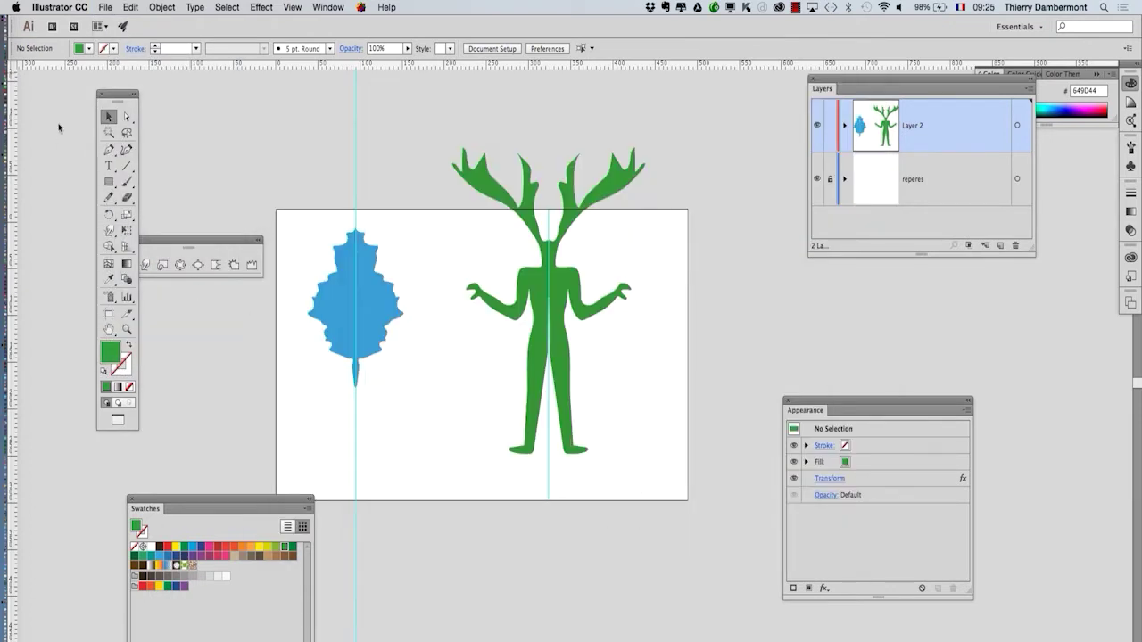
Move the floating distortion tools clear of the artwork and resize the artboard around the antlered figure, about 301.3 by 397.9 mm.
left_click_drag(220, 240, 272, 90)
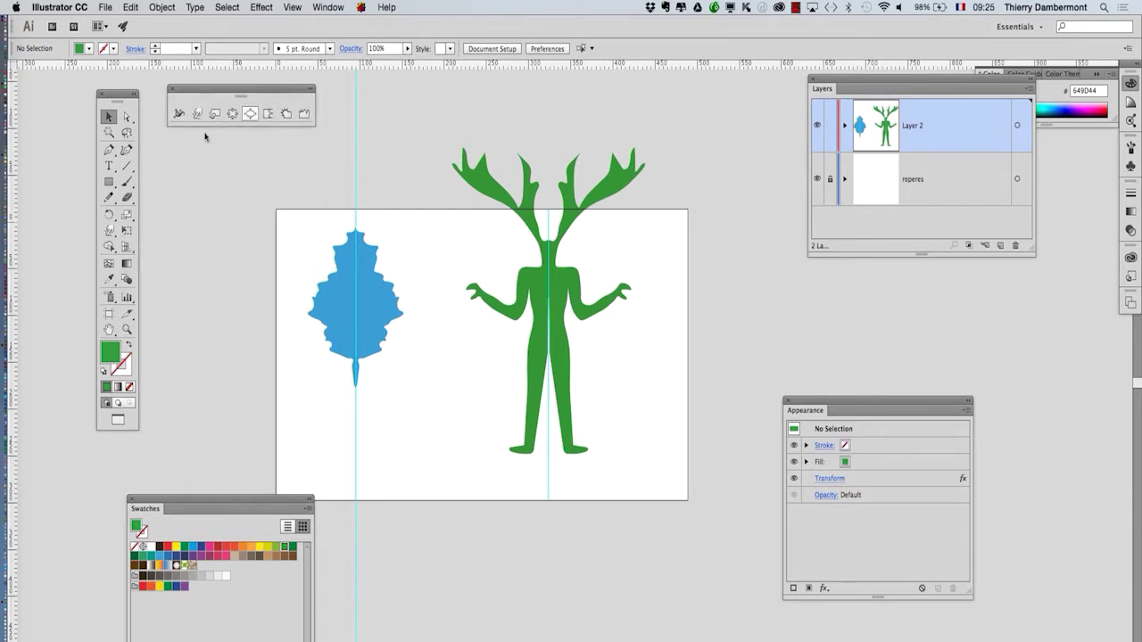
left_click(109, 314)
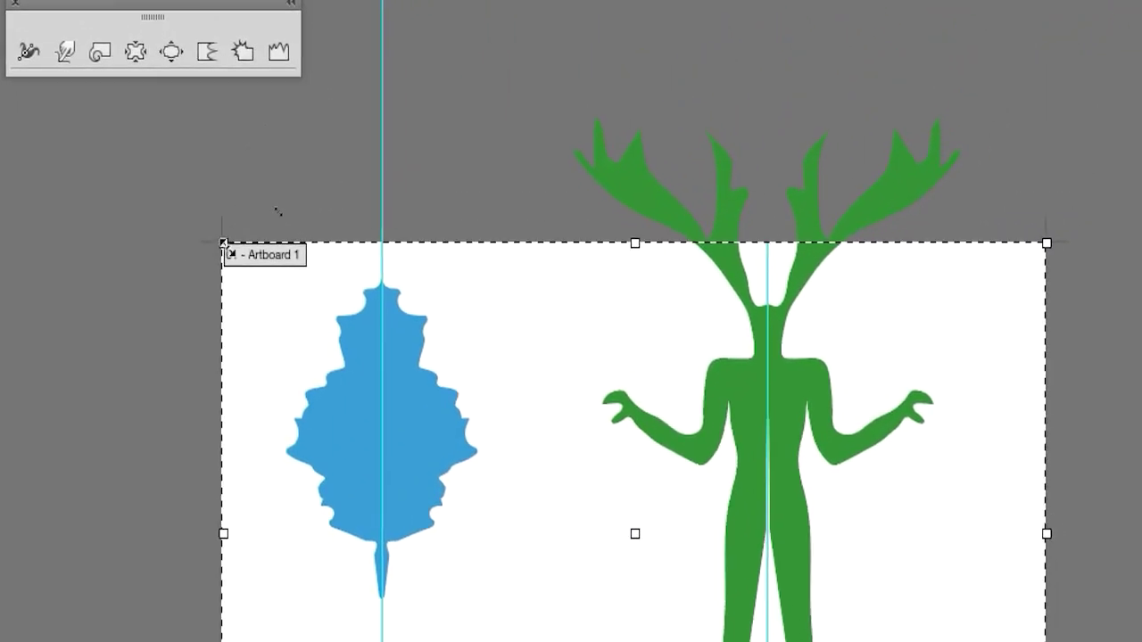
left_click_drag(445, 101, 628, 9)
left_click_drag(289, 214, 393, 138)
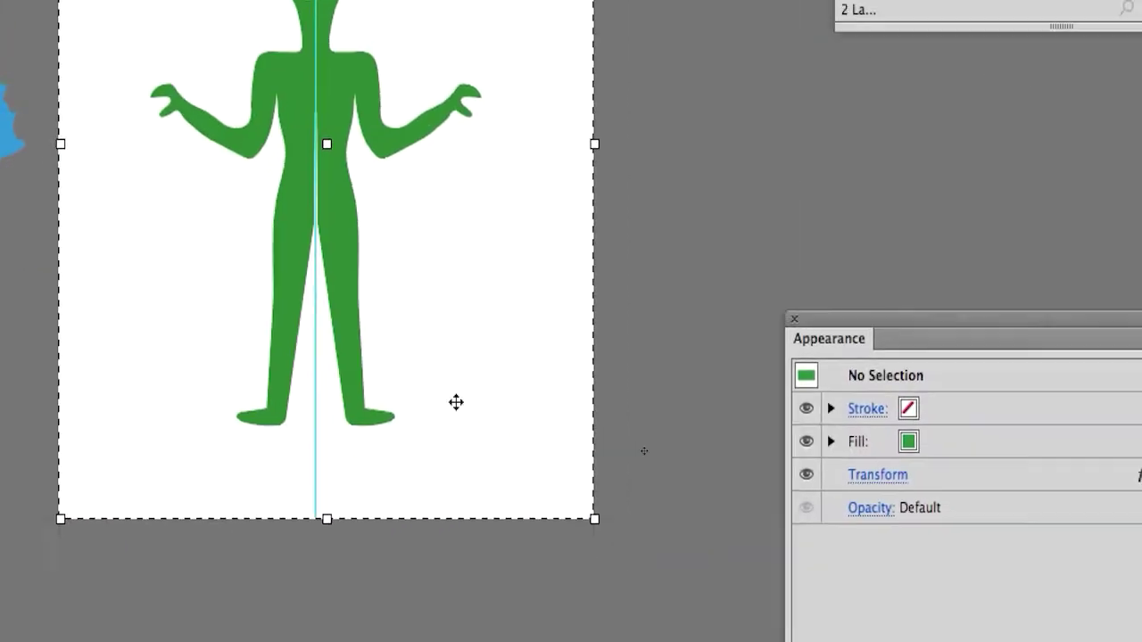
mouse_move(498, 438)
left_mouse_down()
mouse_move(440, 412)
mouse_move(482, 420)
mouse_move(478, 432)
left_mouse_up()
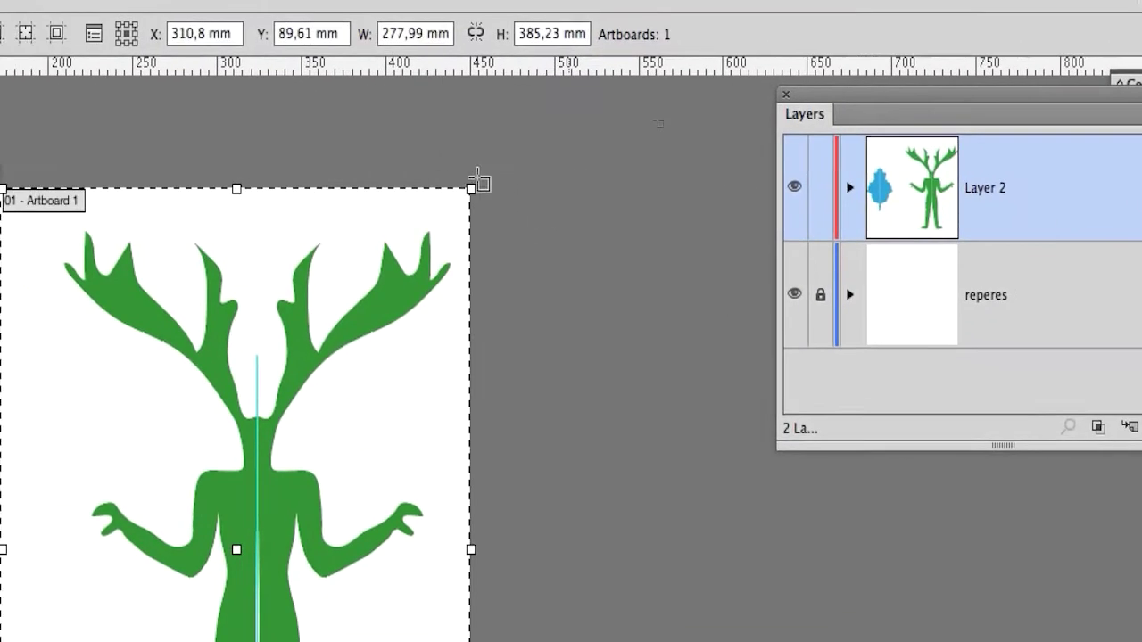
left_click_drag(477, 183, 522, 161)
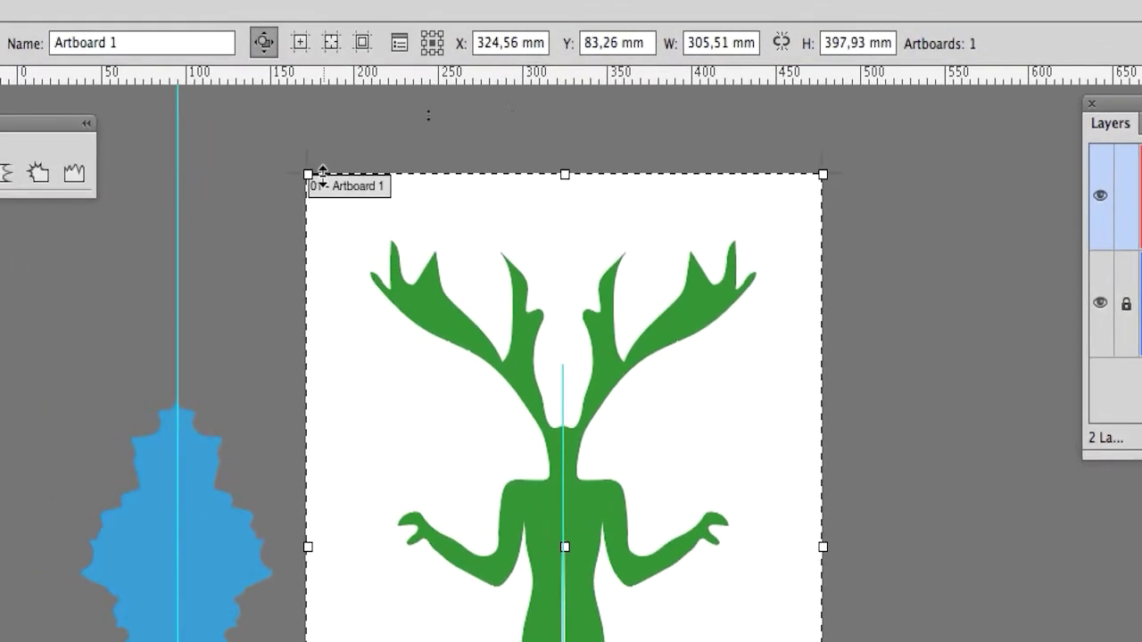
left_click_drag(309, 174, 314, 174)
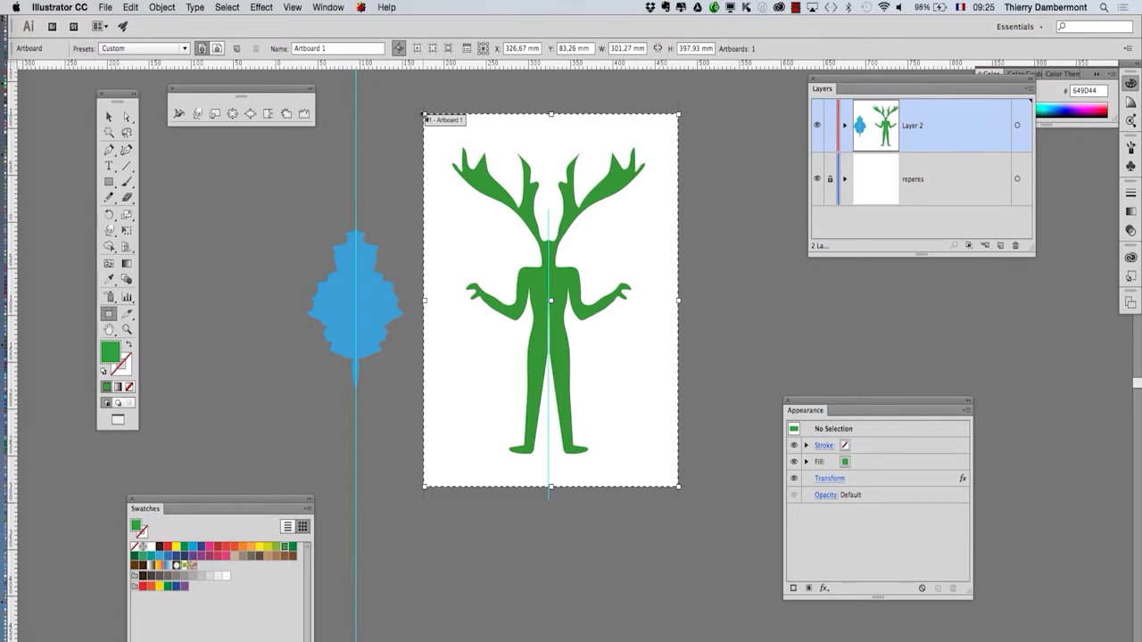
Save a new Illustrator copy of the document as perso.ai with the default options.
left_click(109, 7)
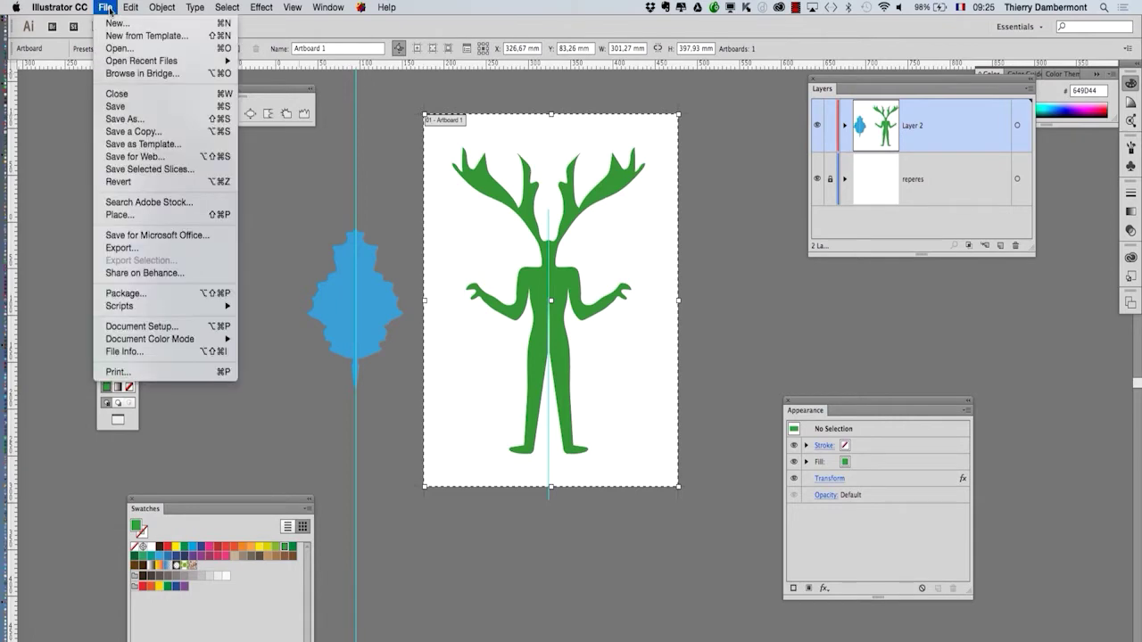
left_click(134, 120)
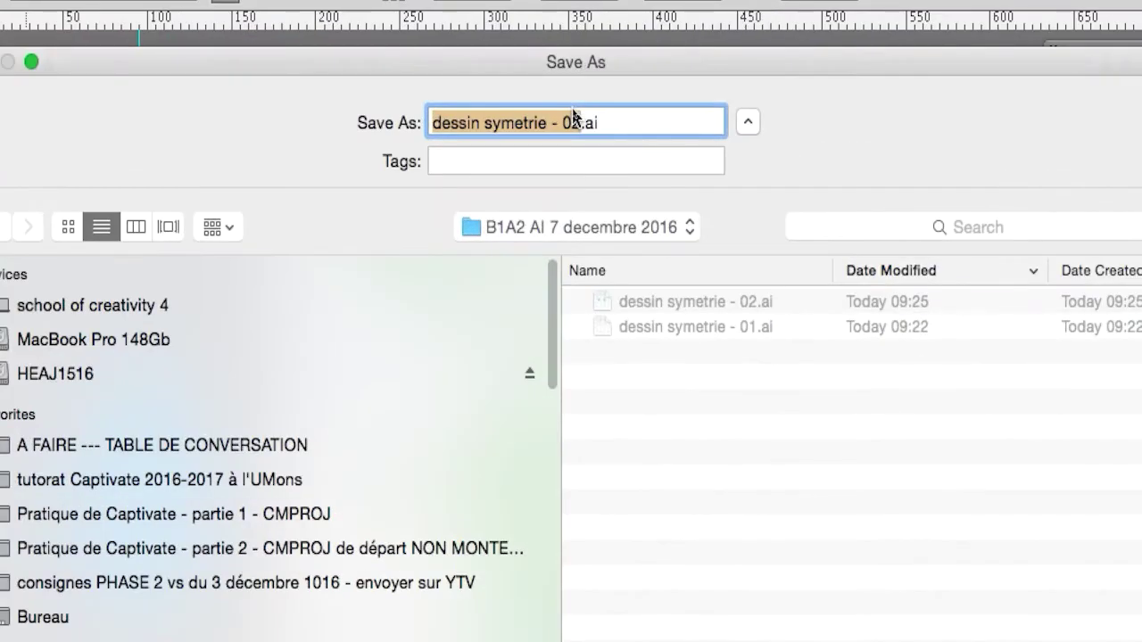
type("perso")
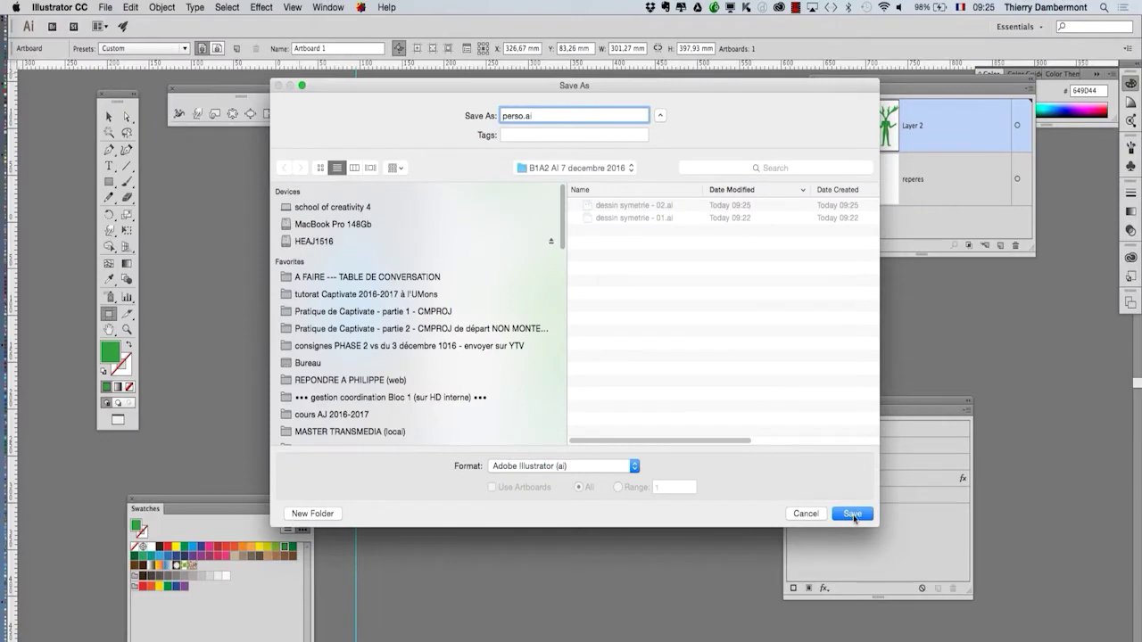
left_click(853, 514)
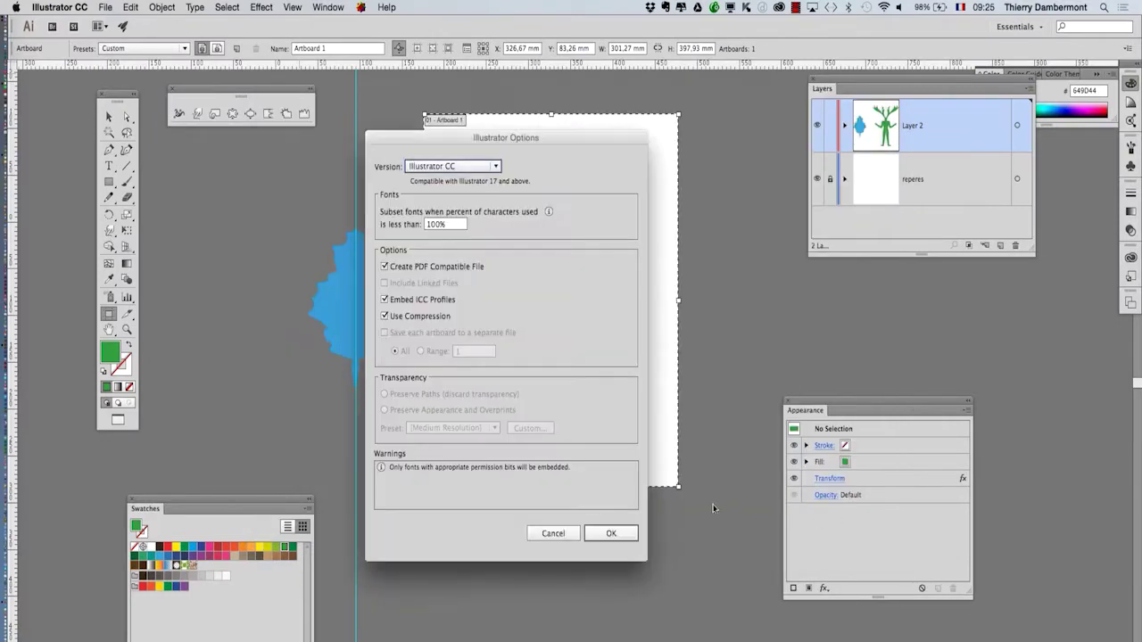
left_click(612, 533)
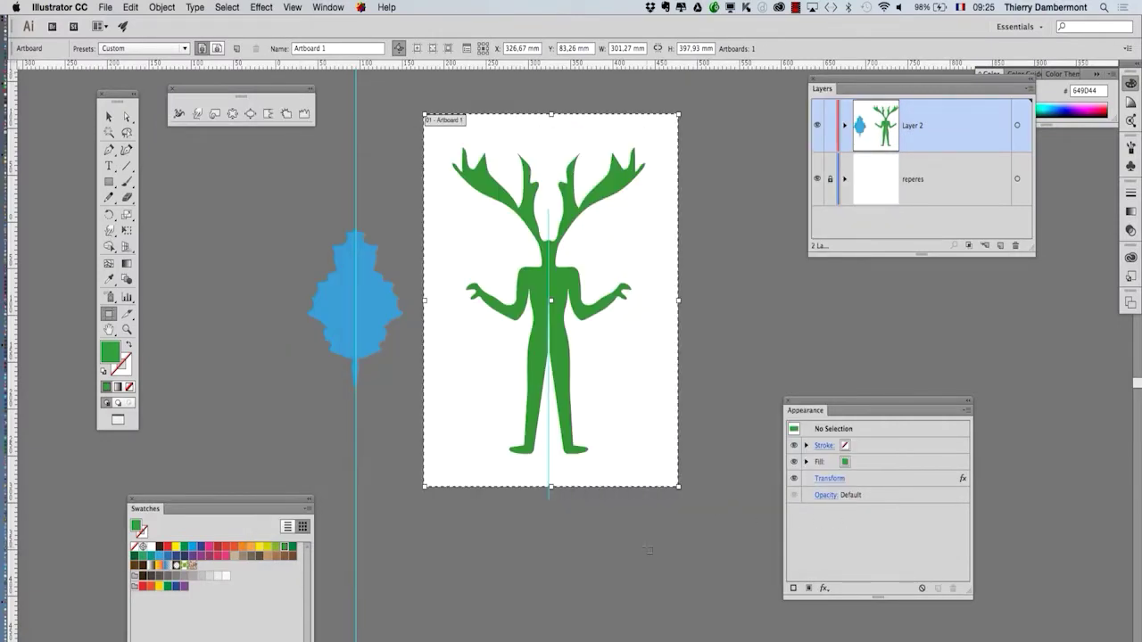
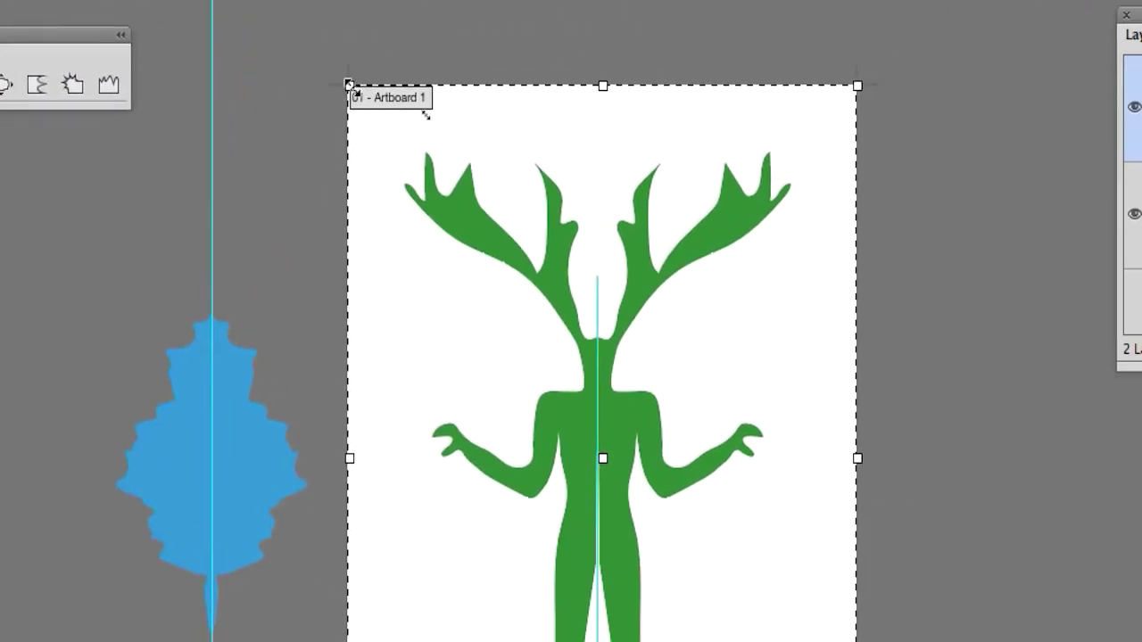
Resize the artboard to frame only the blue leaf, about 143.9 by 215.2 mm.
left_click_drag(667, 210, 550, 279)
left_click_drag(312, 111, 193, 272)
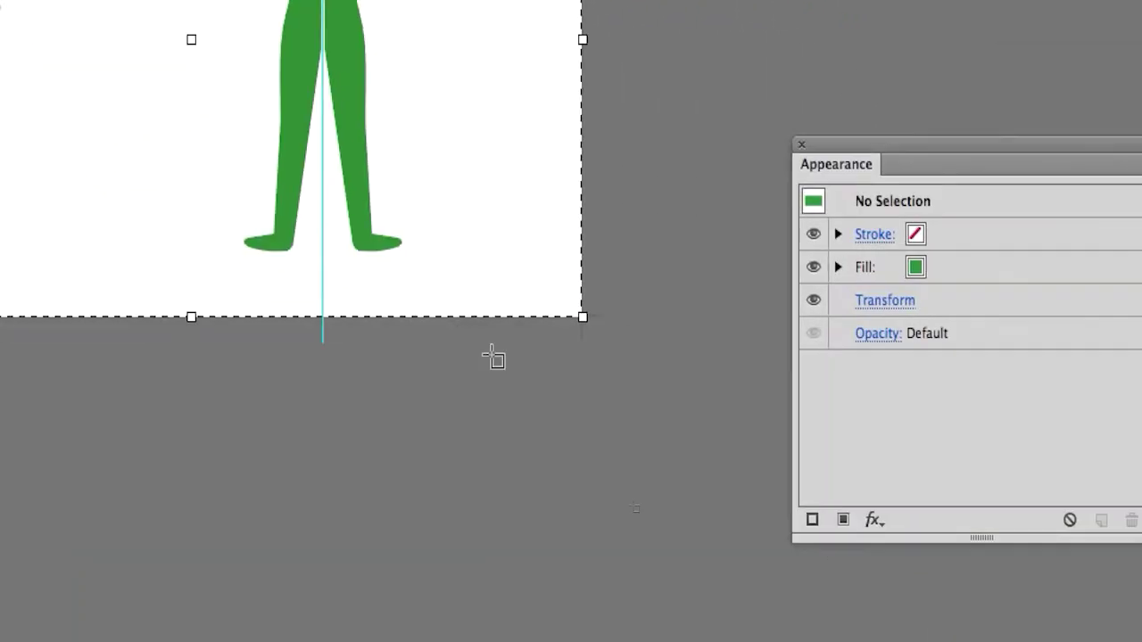
left_click_drag(525, 342, 346, 290)
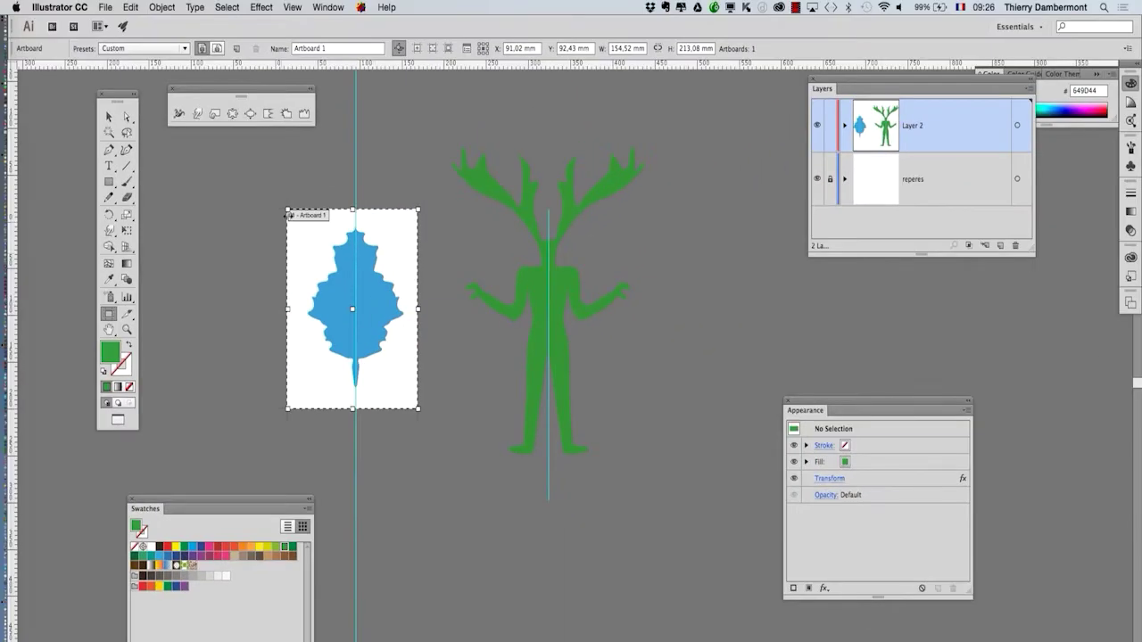
left_click_drag(288, 212, 296, 207)
Save another Illustrator copy of the document as feuille.ai with the default options.
left_click(100, 8)
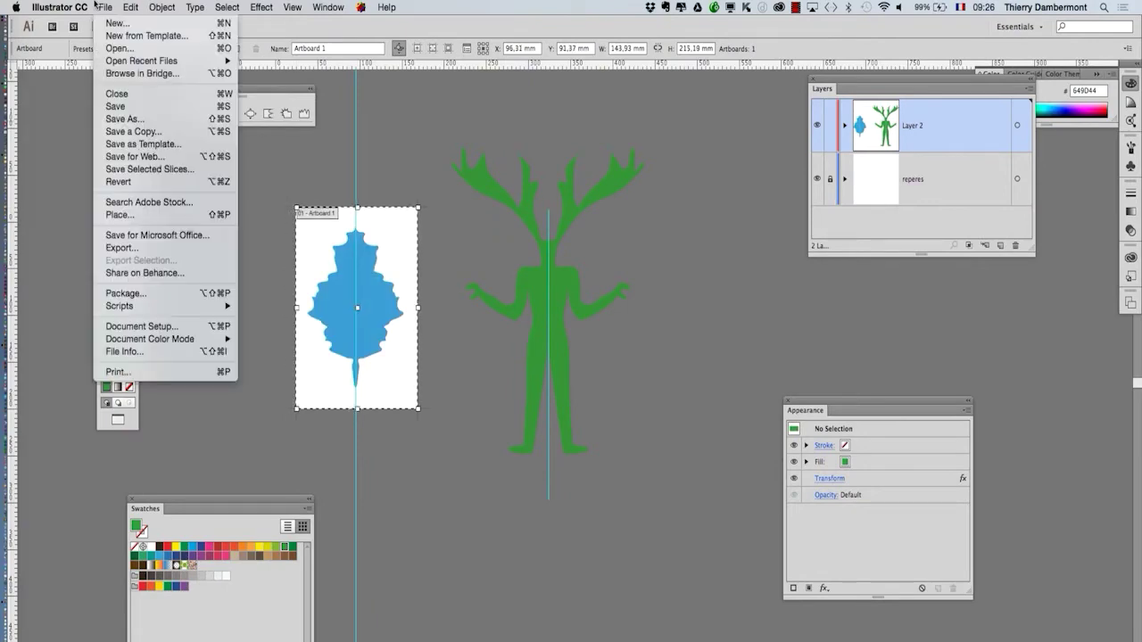
left_click(134, 118)
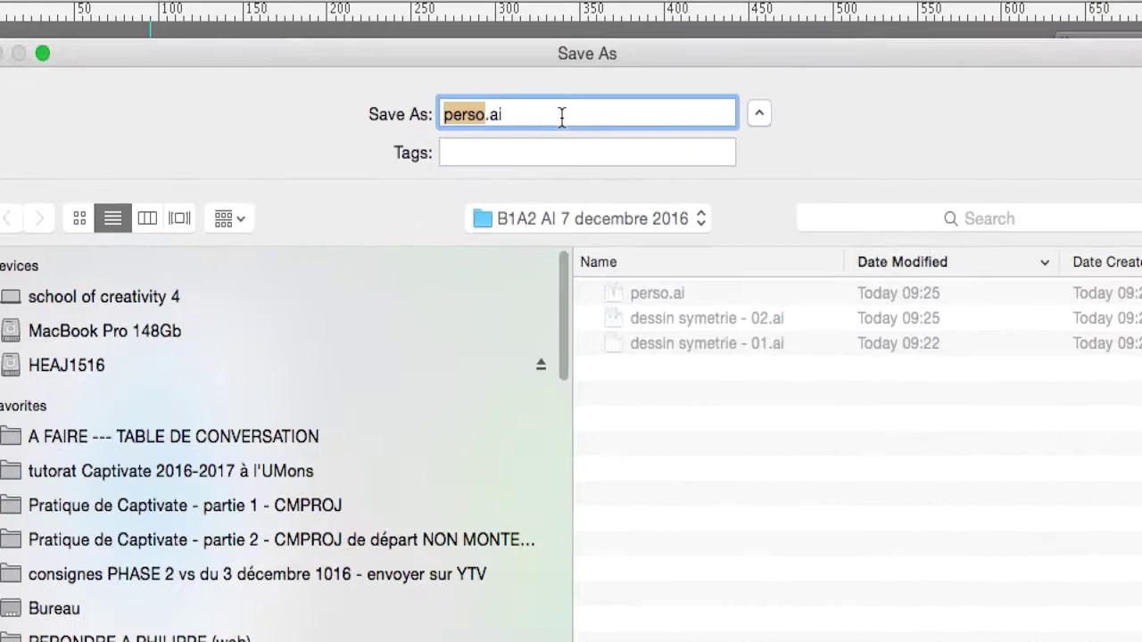
type("feuille")
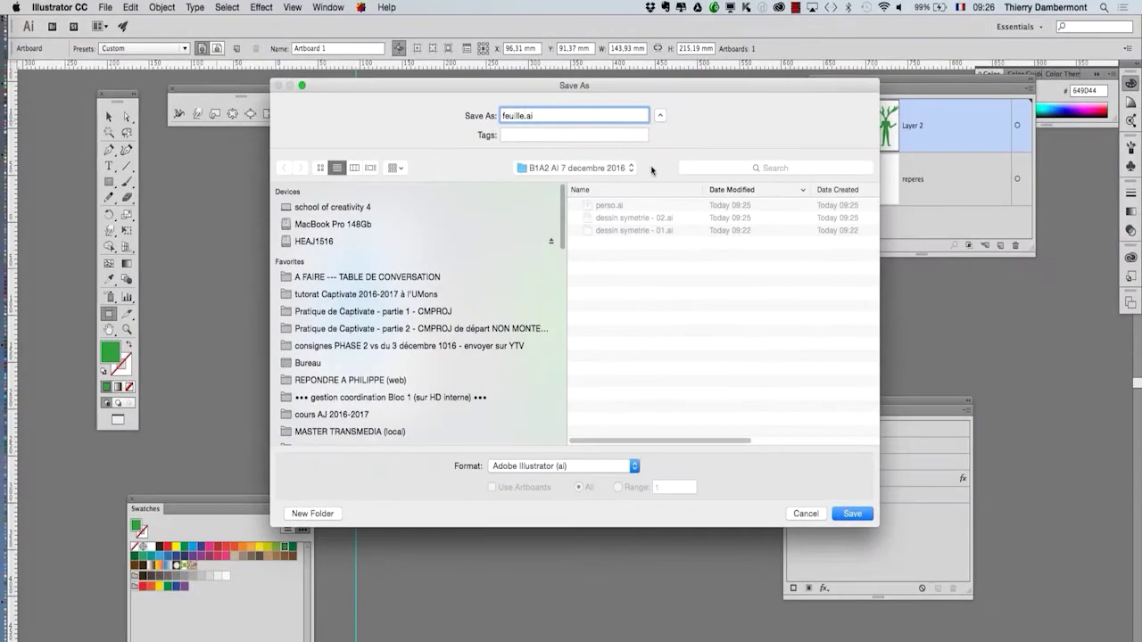
left_click(855, 514)
left_click(633, 538)
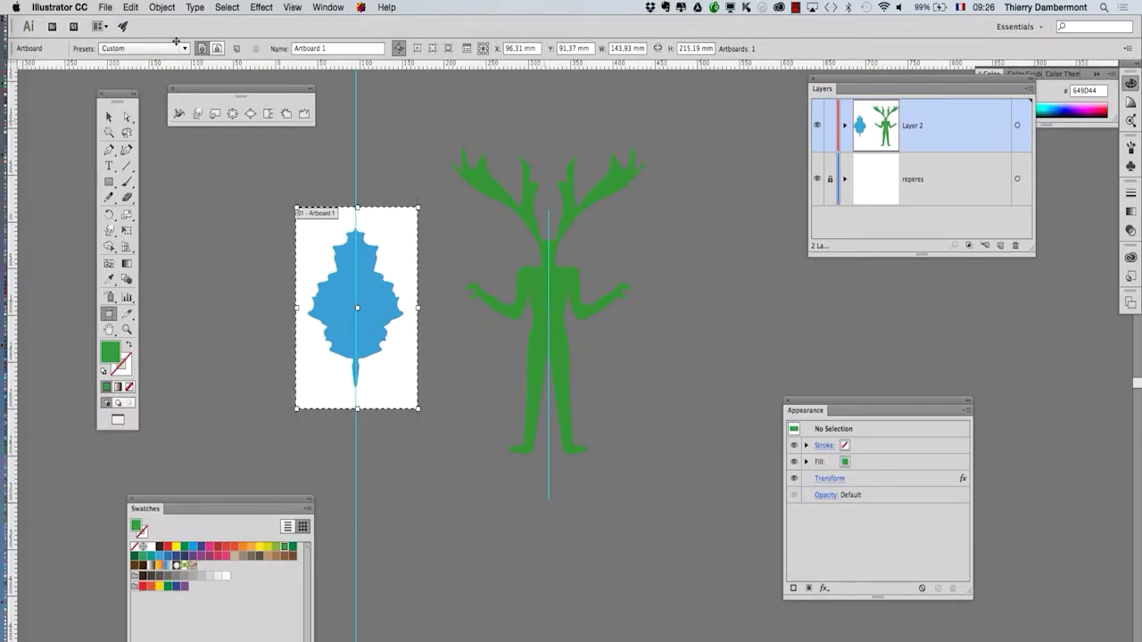
Show the transparency grid, examine the background and the gap along the figure's centre line, and hide the grid again.
left_click(293, 7)
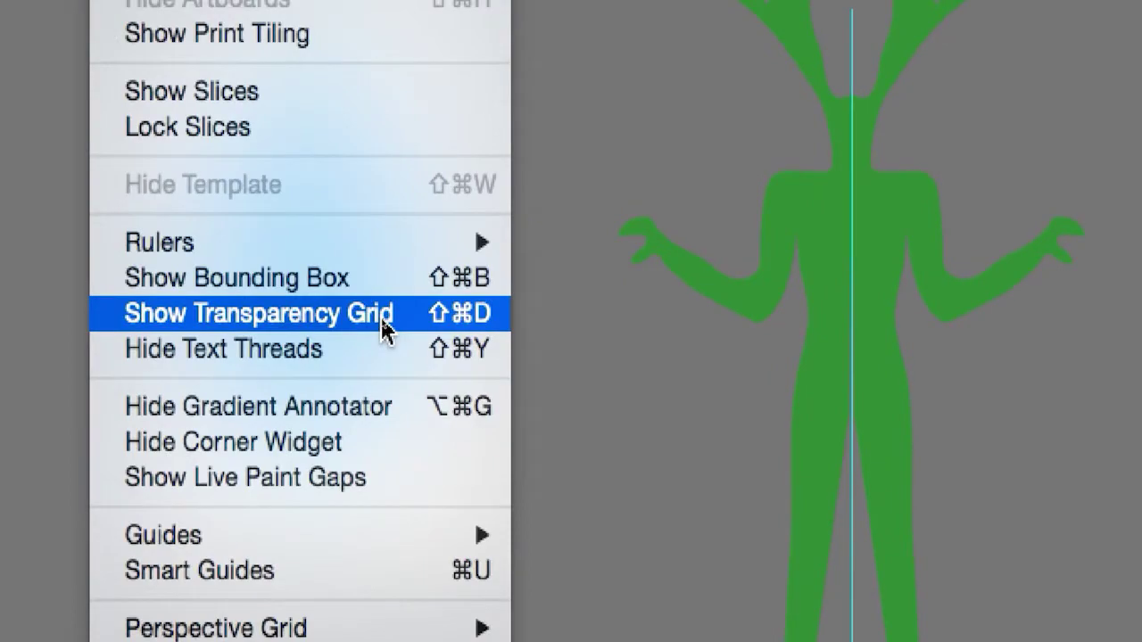
left_click(381, 314)
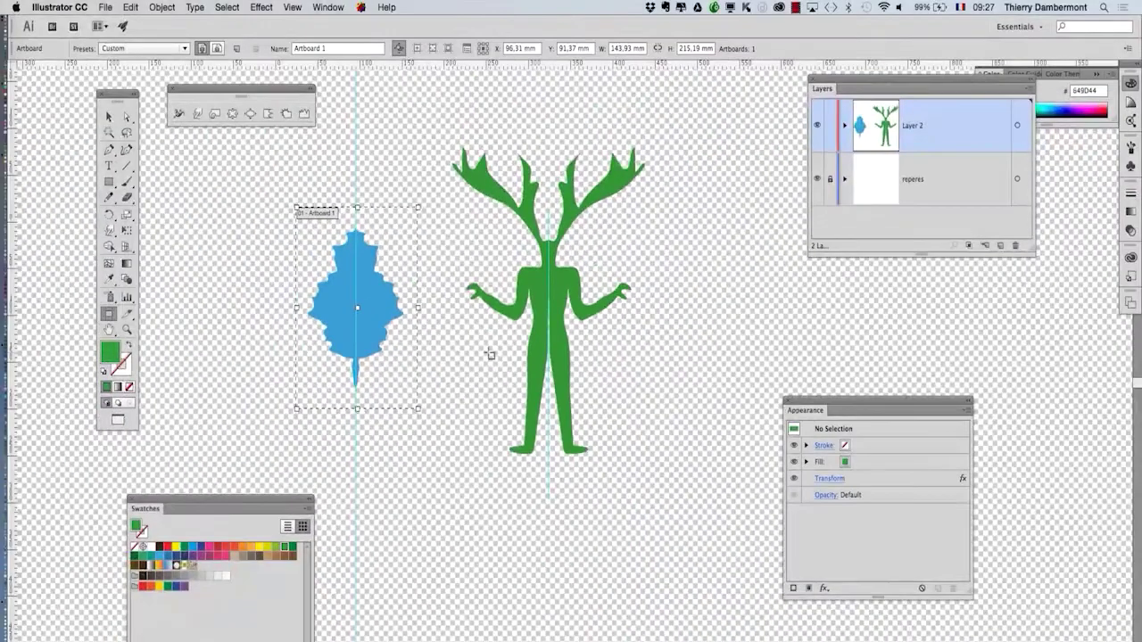
scroll(564, 342, "up", 5)
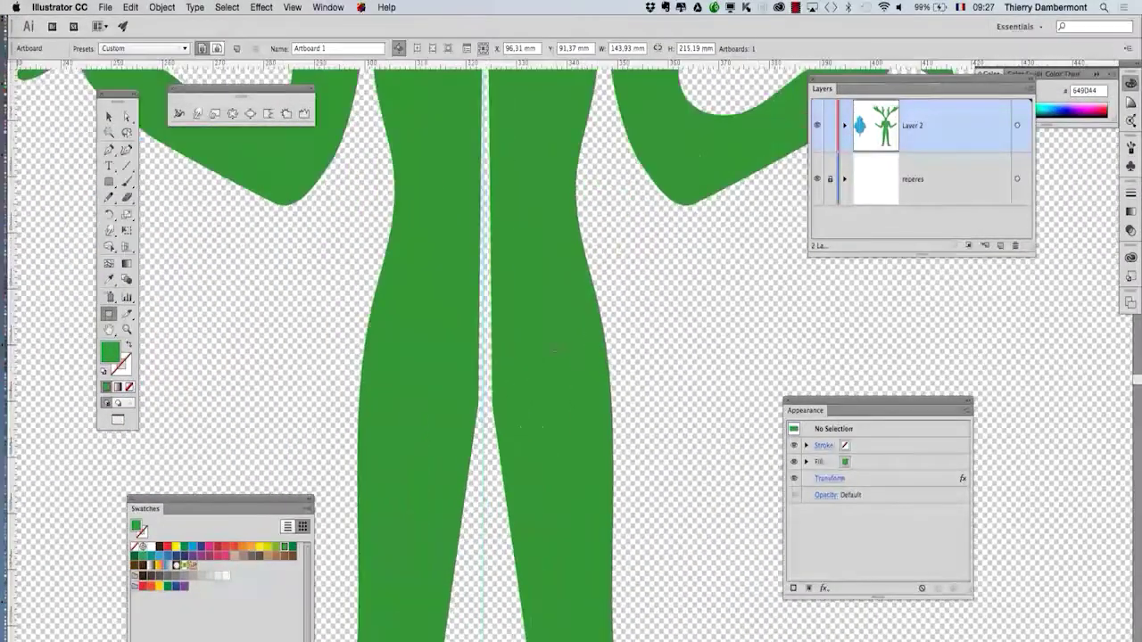
scroll(486, 331, "down", 4)
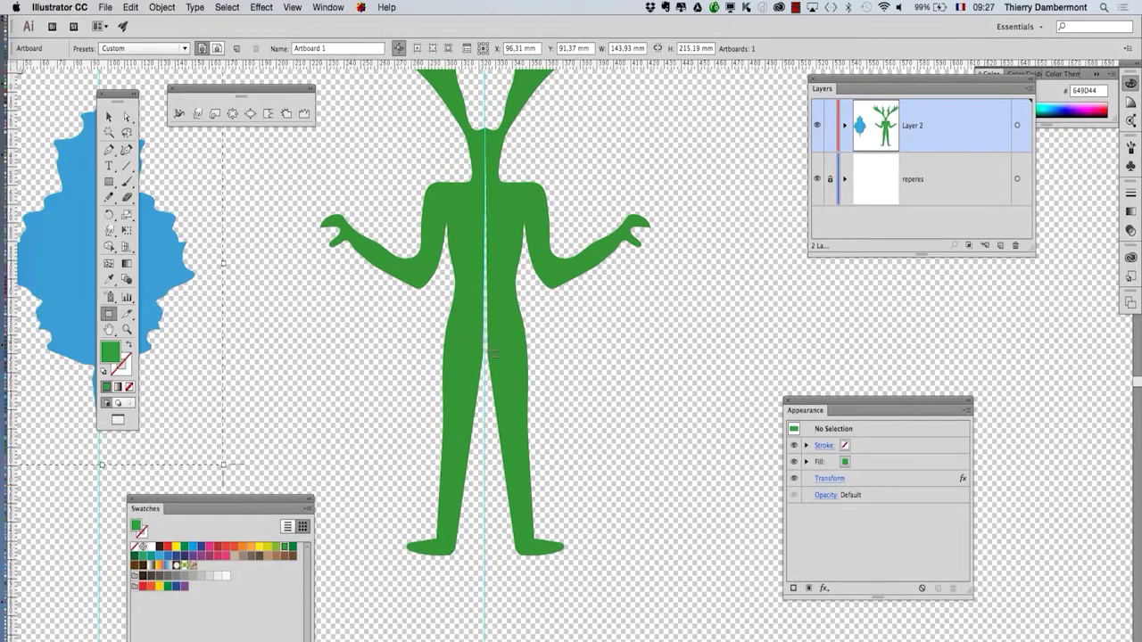
scroll(495, 352, "down", 2)
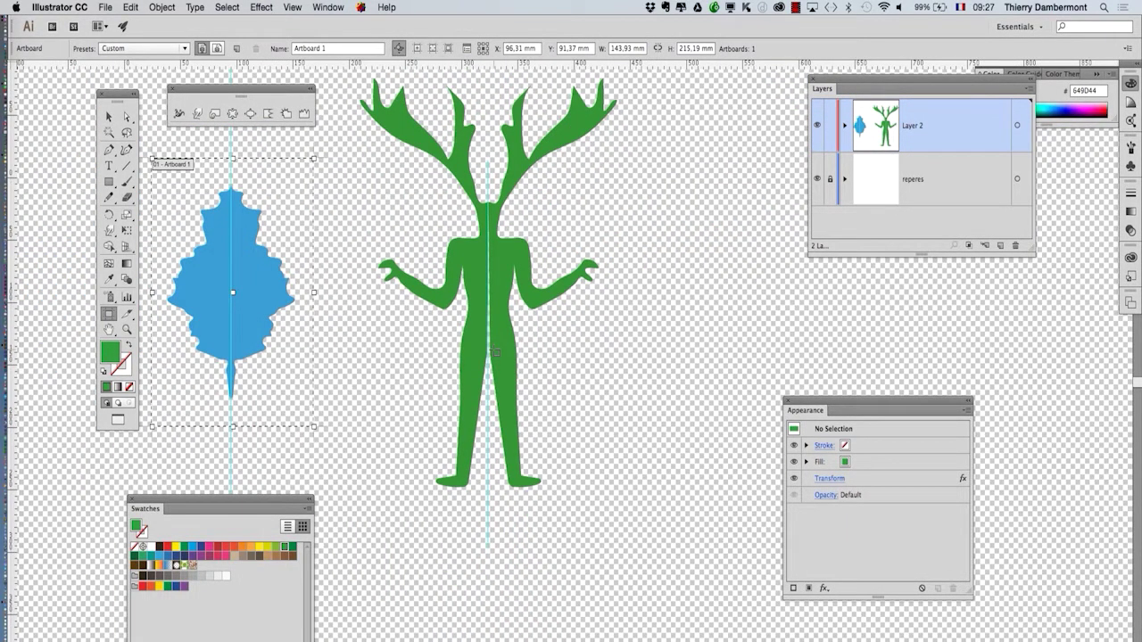
left_click(293, 7)
left_click(369, 317)
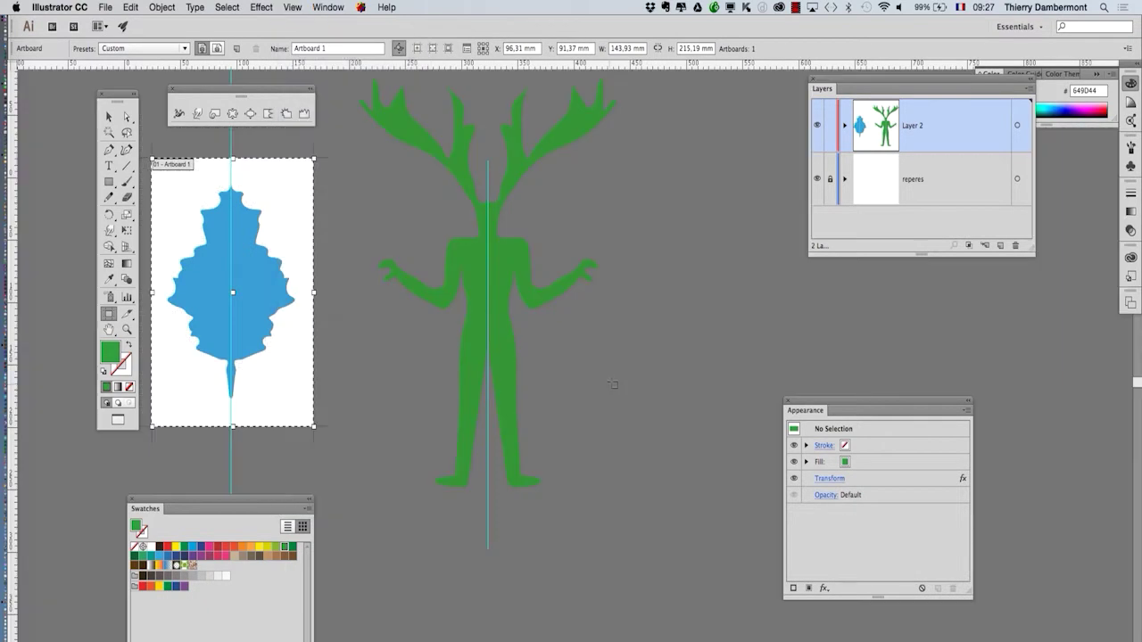
Switch to Photoshop and move the Calques panel away from the Couches panel.
mouse_move(8, 313)
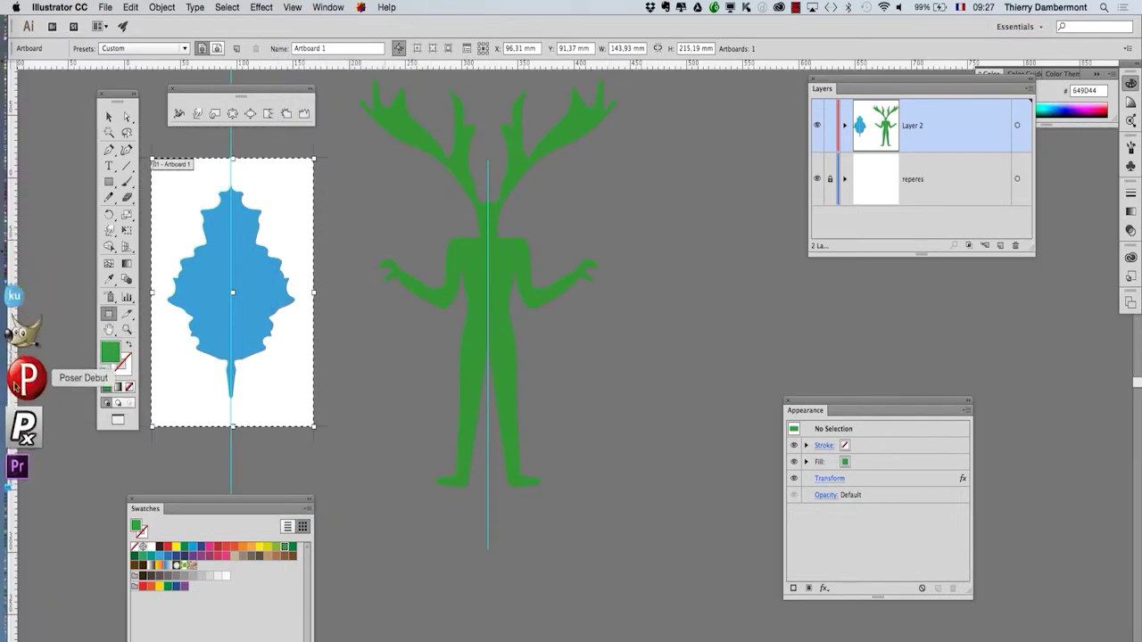
key("super+Tab")
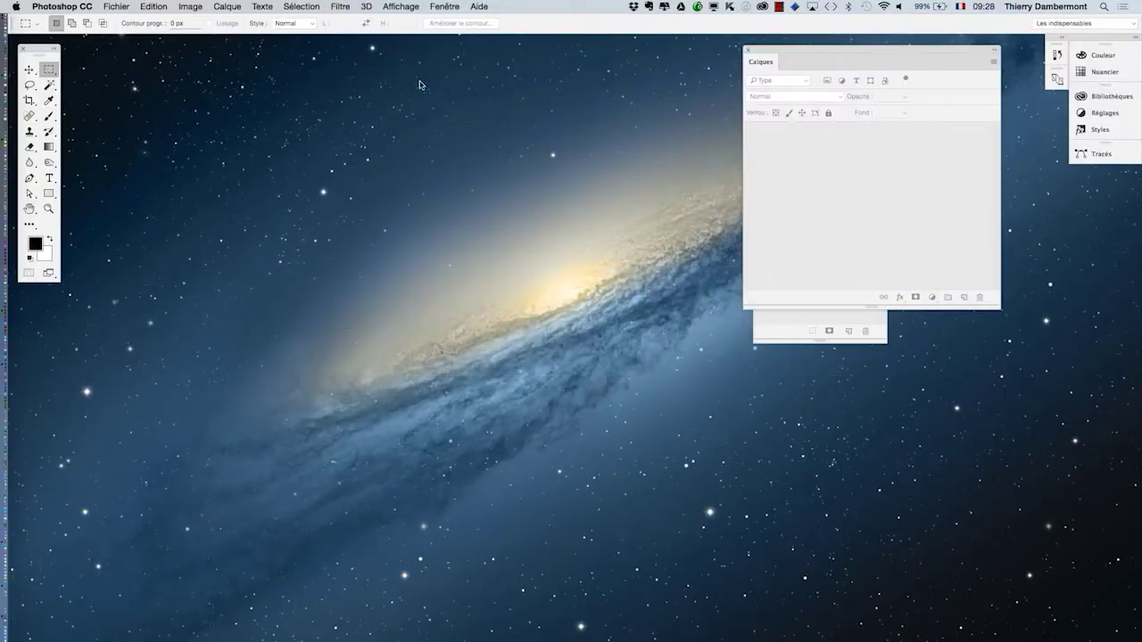
left_click_drag(780, 51, 958, 134)
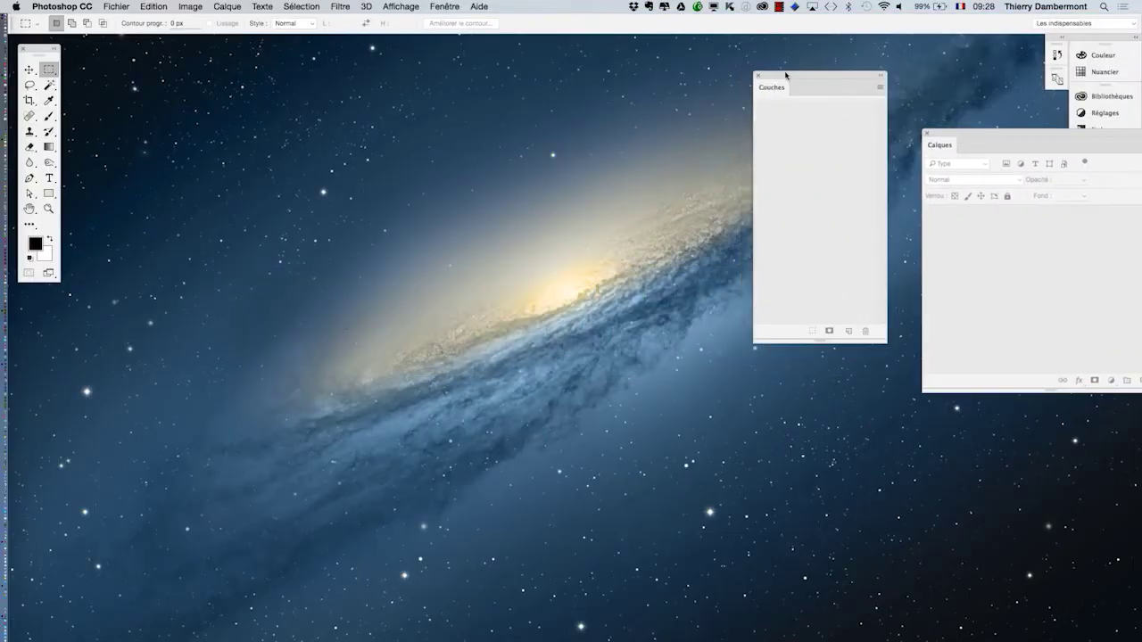
Move the Couches panel closer to the Calques panel and return to Photoshop.
left_click_drag(785, 77, 806, 76)
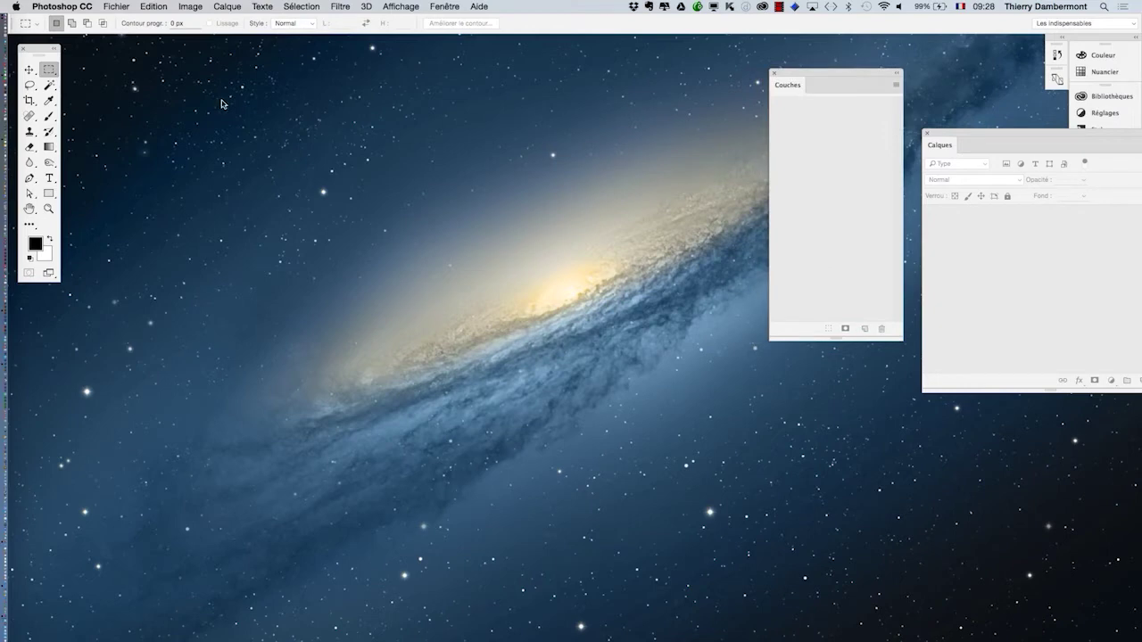
key("super+Tab")
key("super+Tab")
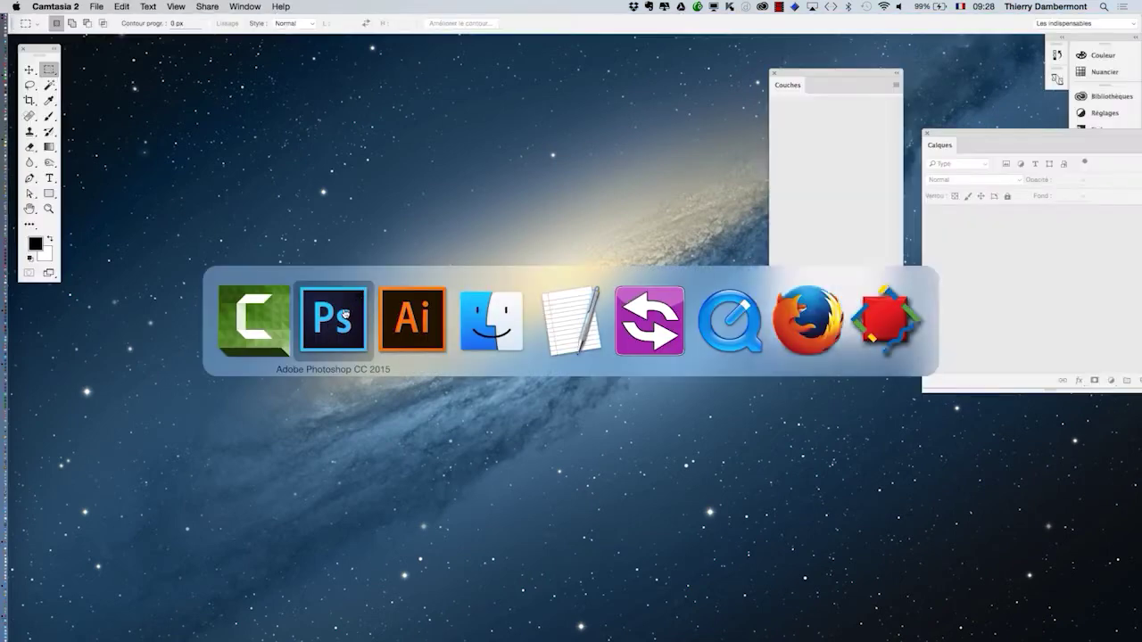
Create a white RGB document of 1000 by 1000 pixels at 300 pixels/inch and show it in full screen with menus.
left_click(116, 6)
left_click(124, 21)
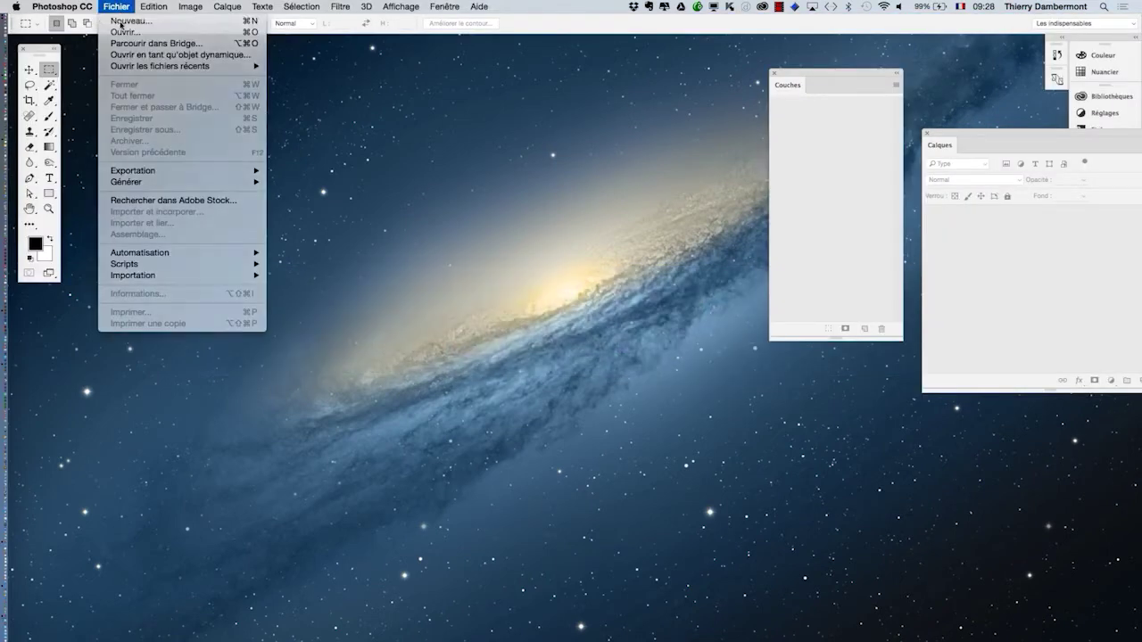
left_click_drag(396, 97, 386, 124)
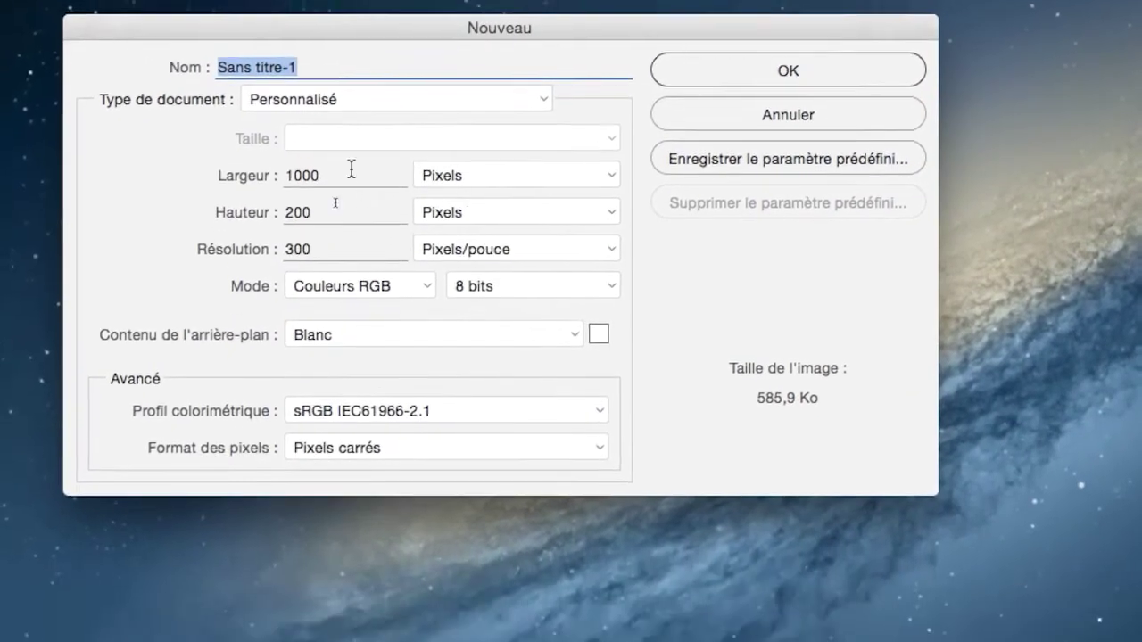
double_click(335, 212)
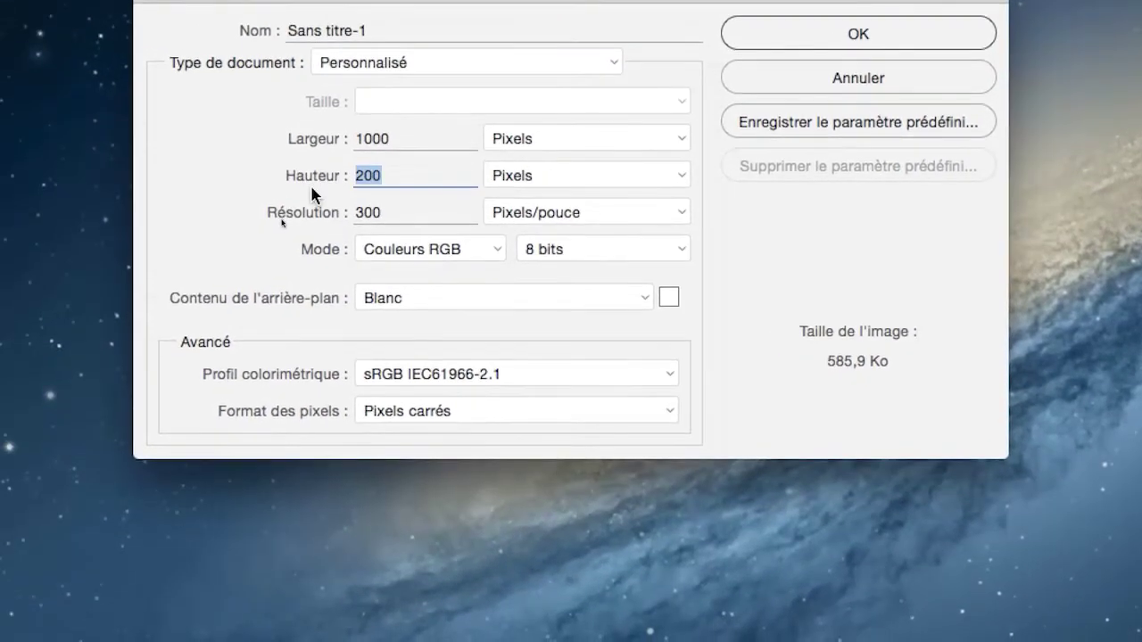
type("1000")
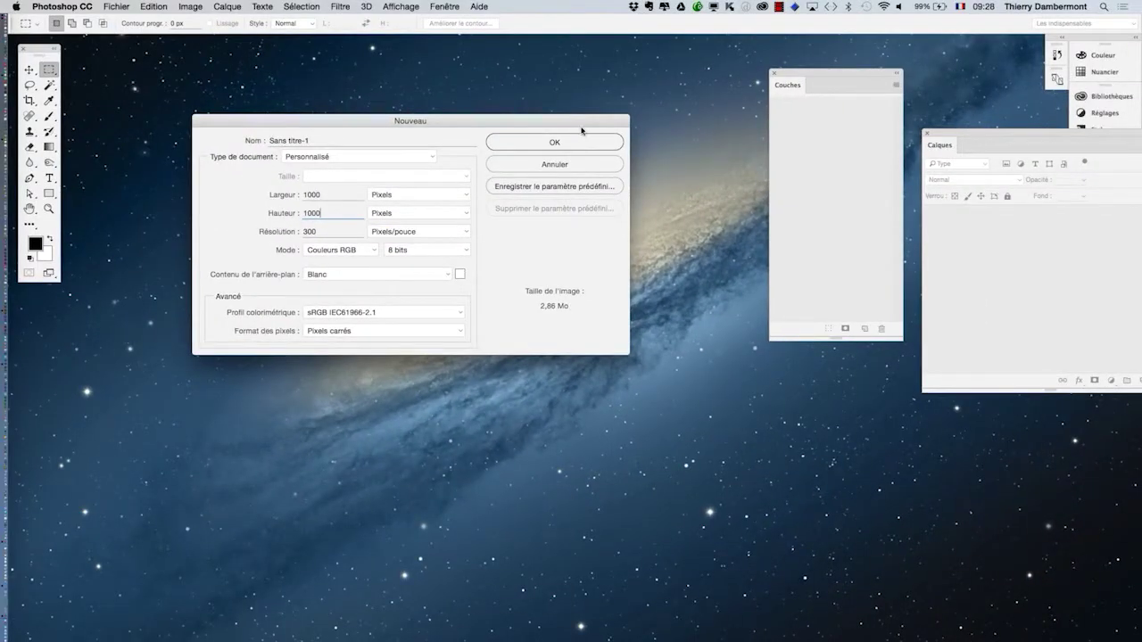
left_click(852, 47)
key("f")
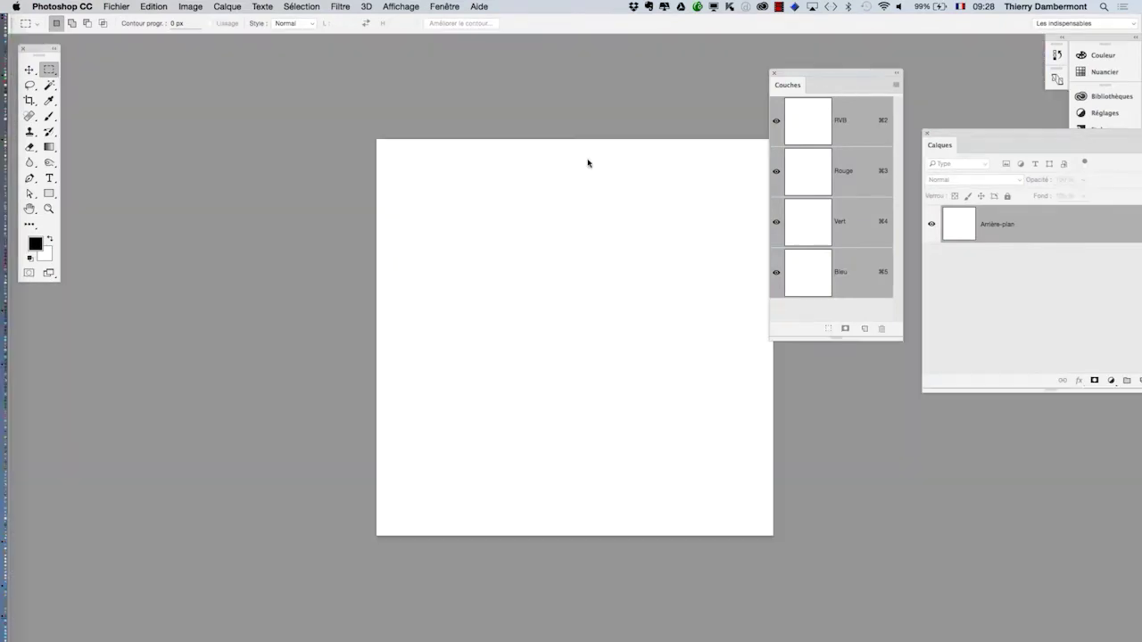
left_click_drag(566, 188, 351, 175)
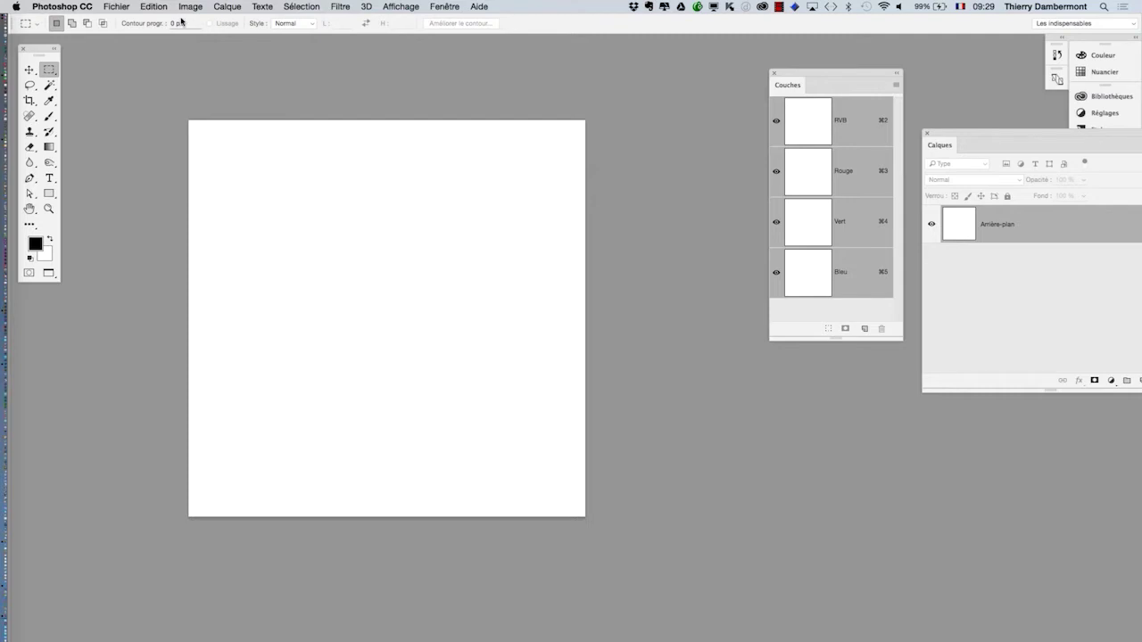
Set the interface language to Anglais (Royaume-Uni) in the Interface preferences.
left_click(112, 7)
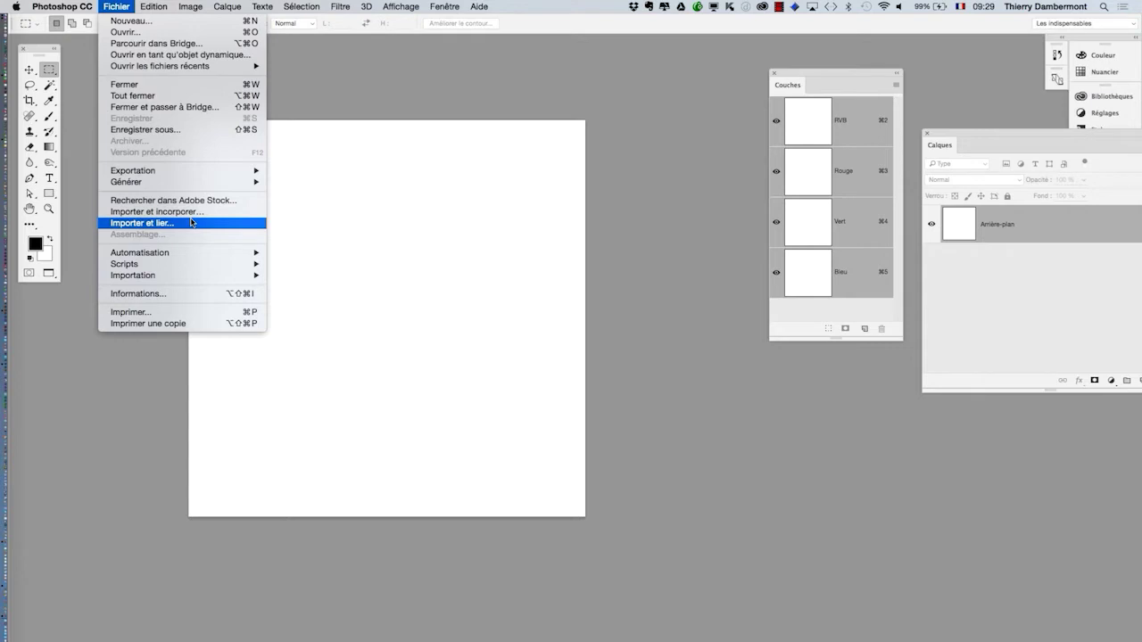
left_click(114, 7)
left_click(59, 6)
mouse_move(81, 44)
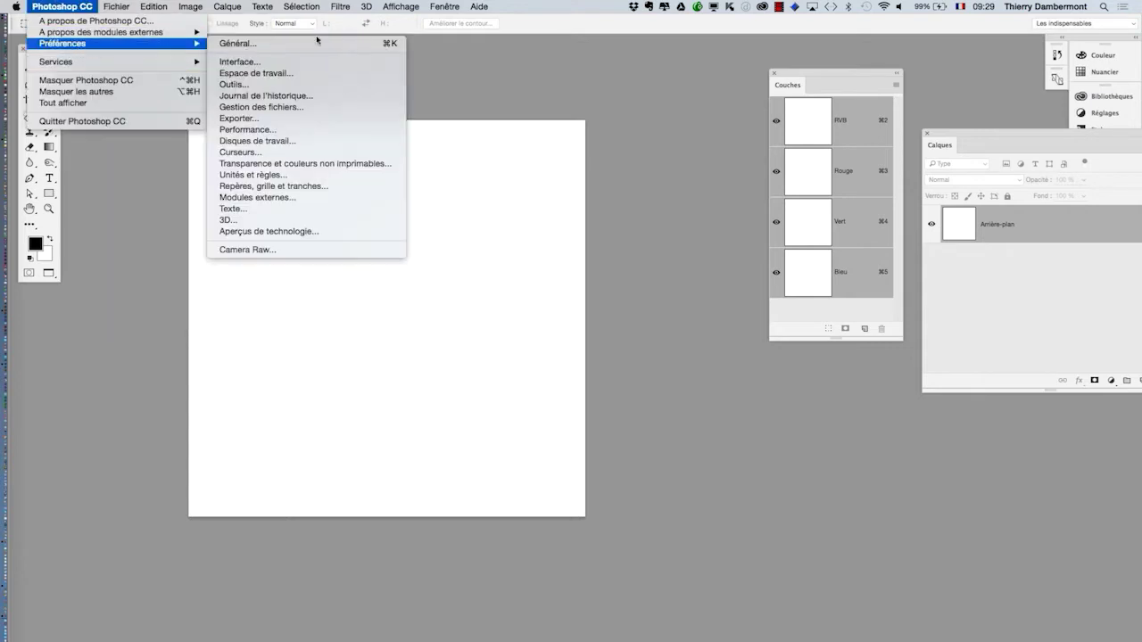
left_click(255, 62)
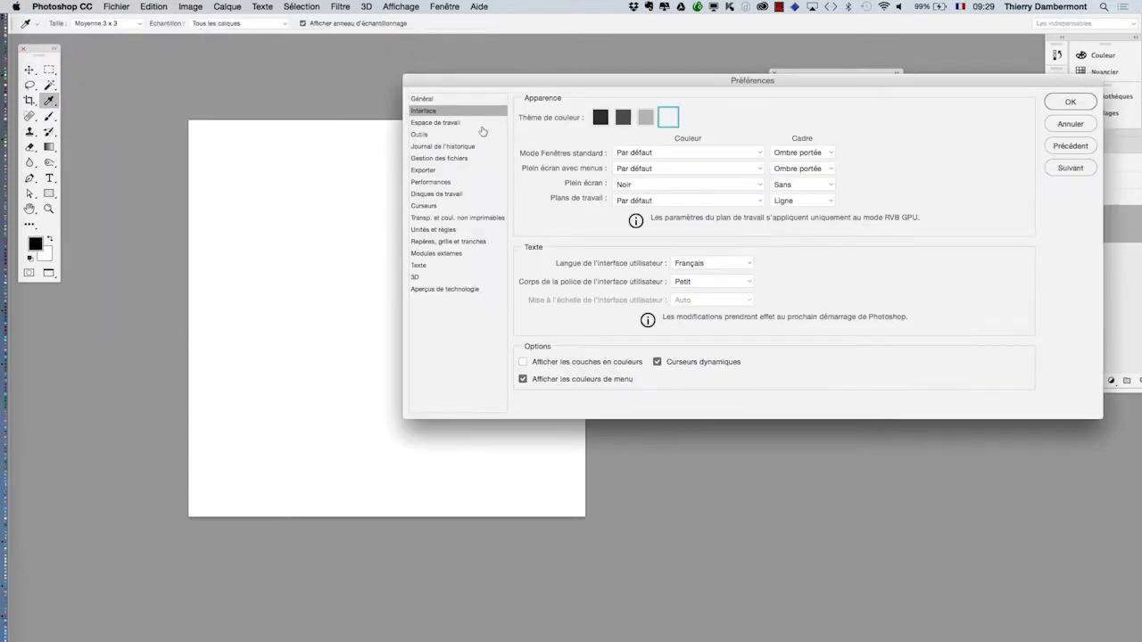
left_click_drag(552, 83, 343, 90)
key("alt")
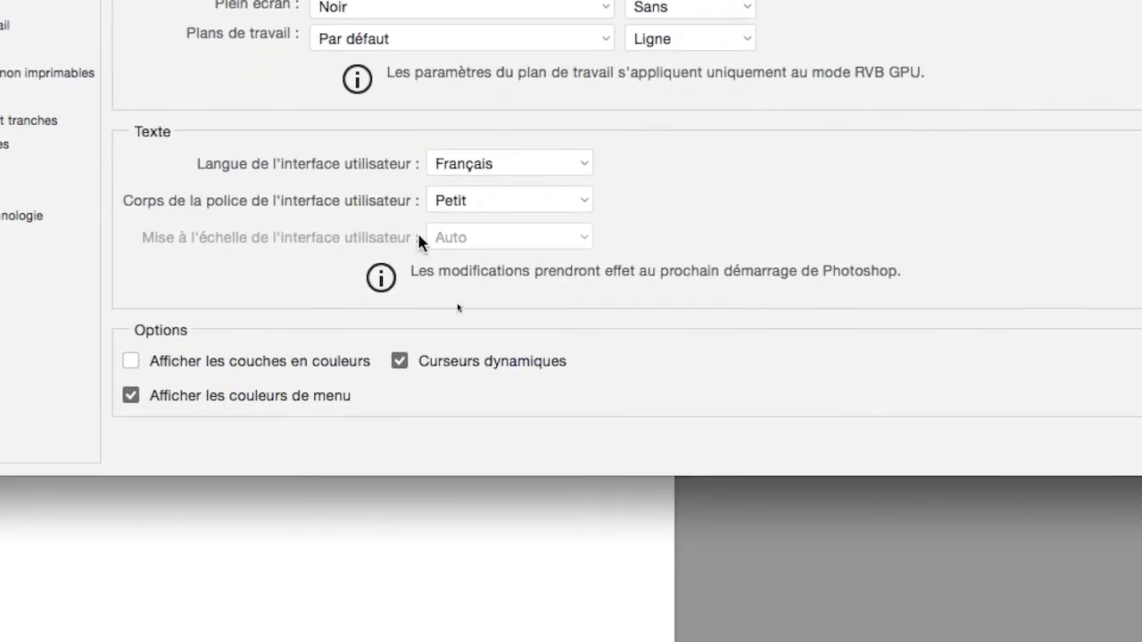
left_click(443, 219)
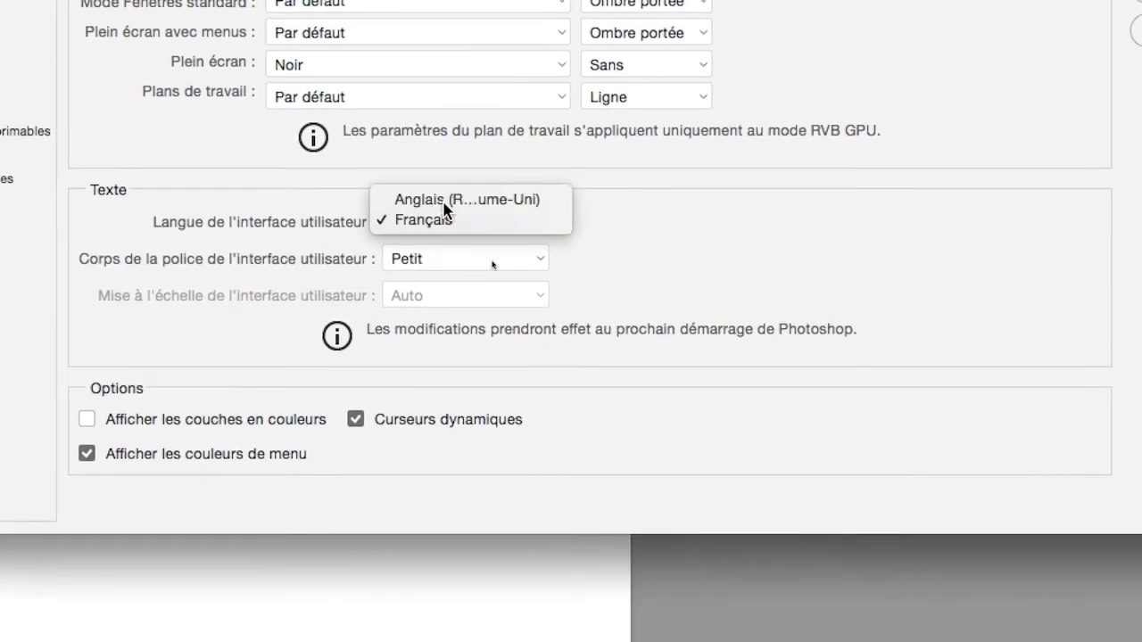
left_click(450, 196)
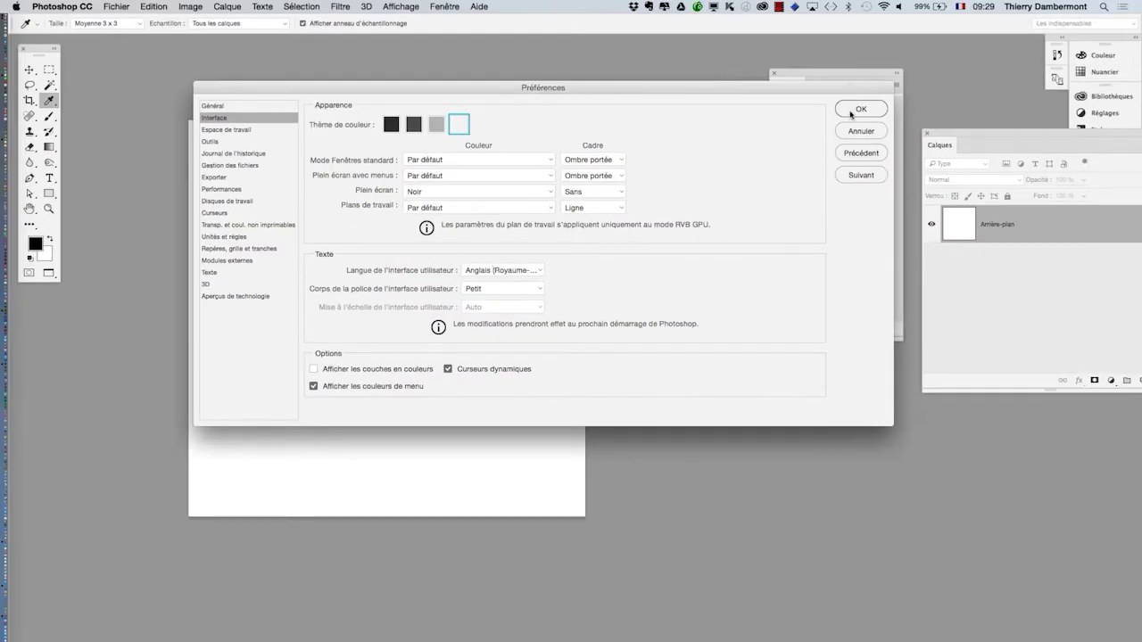
left_click(850, 113)
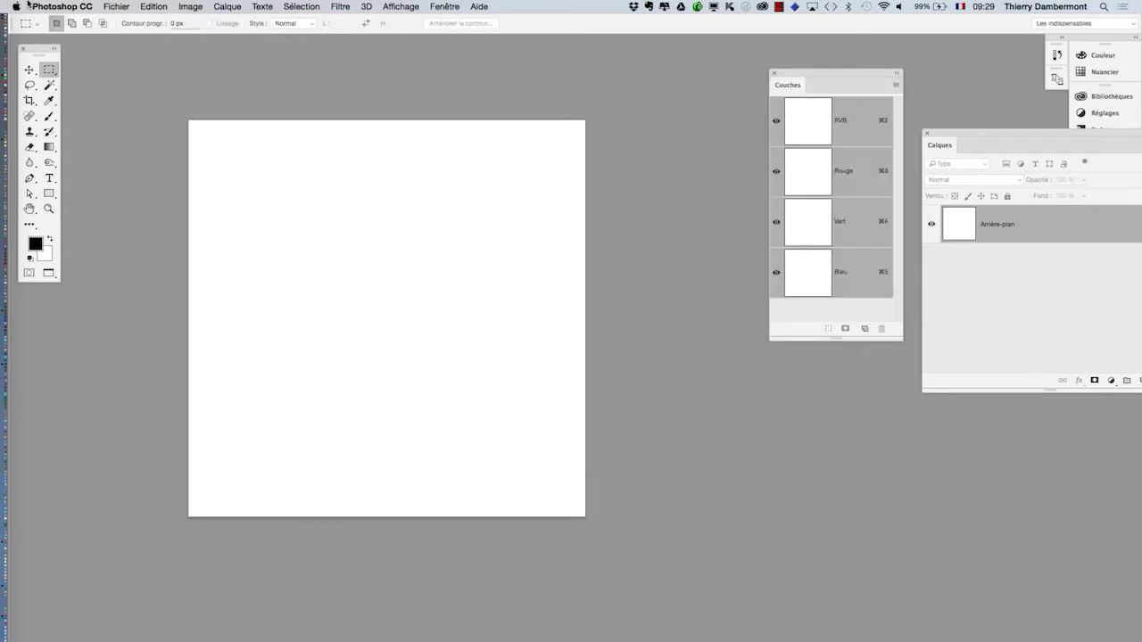
Quit Photoshop, relaunch Adobe Photoshop CC 2015 and restore the default Essentials workspace layout.
left_click(32, 6)
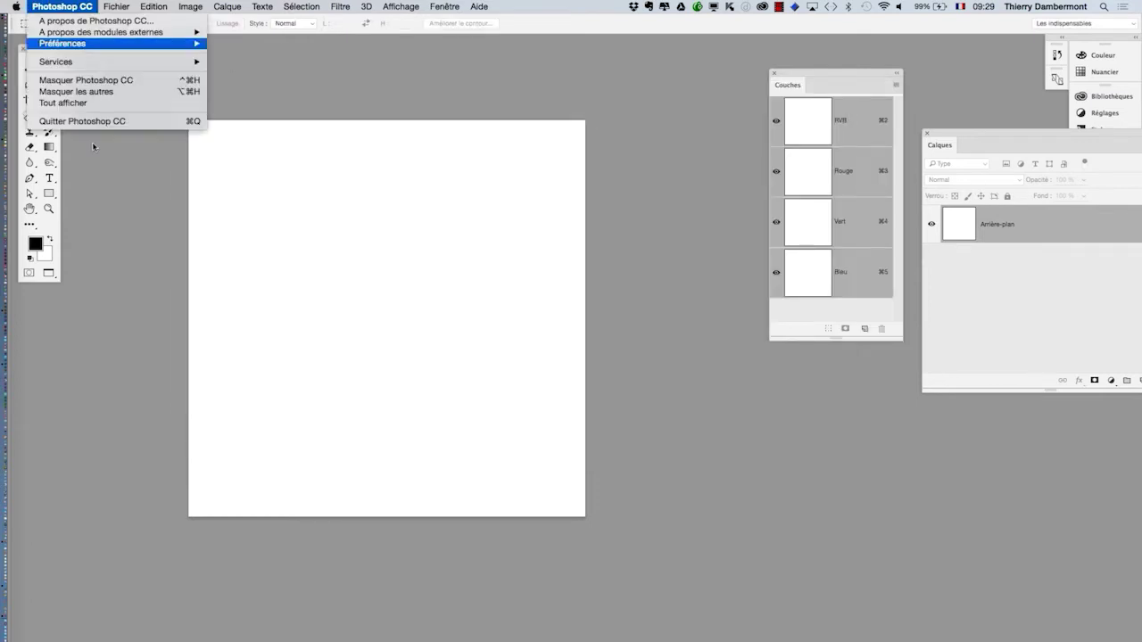
left_click(95, 126)
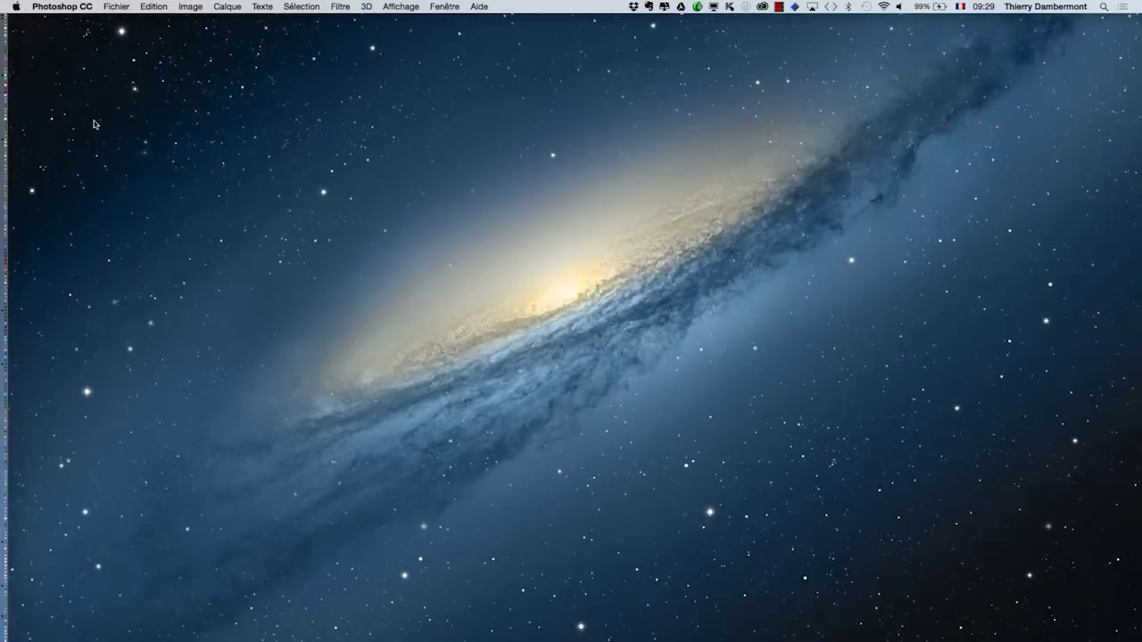
mouse_move(11, 279)
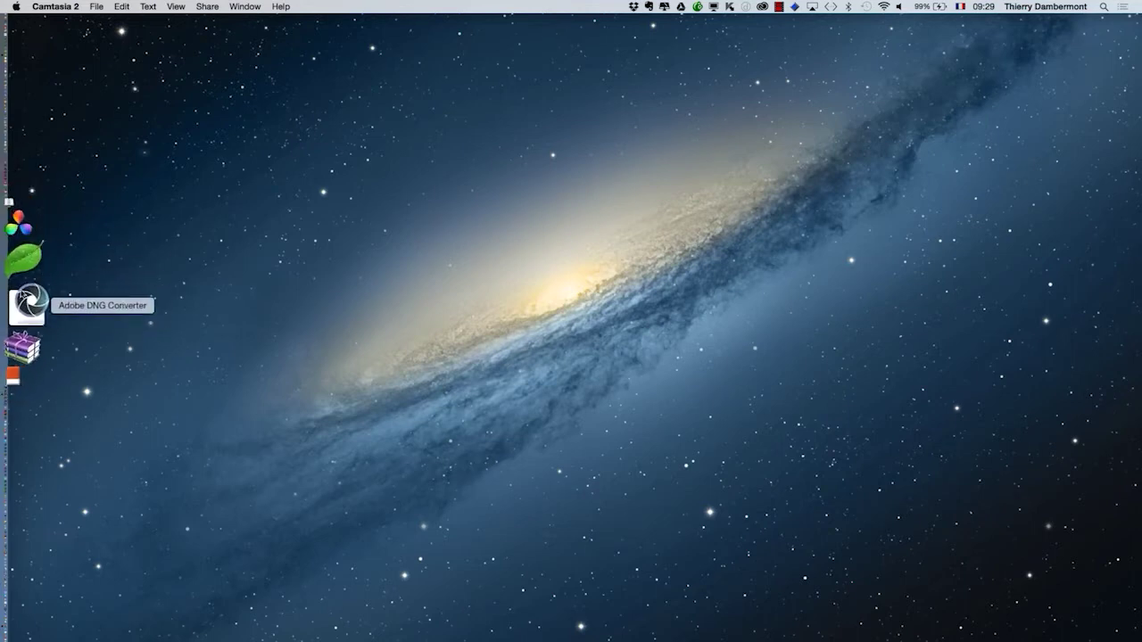
key("super+Tab")
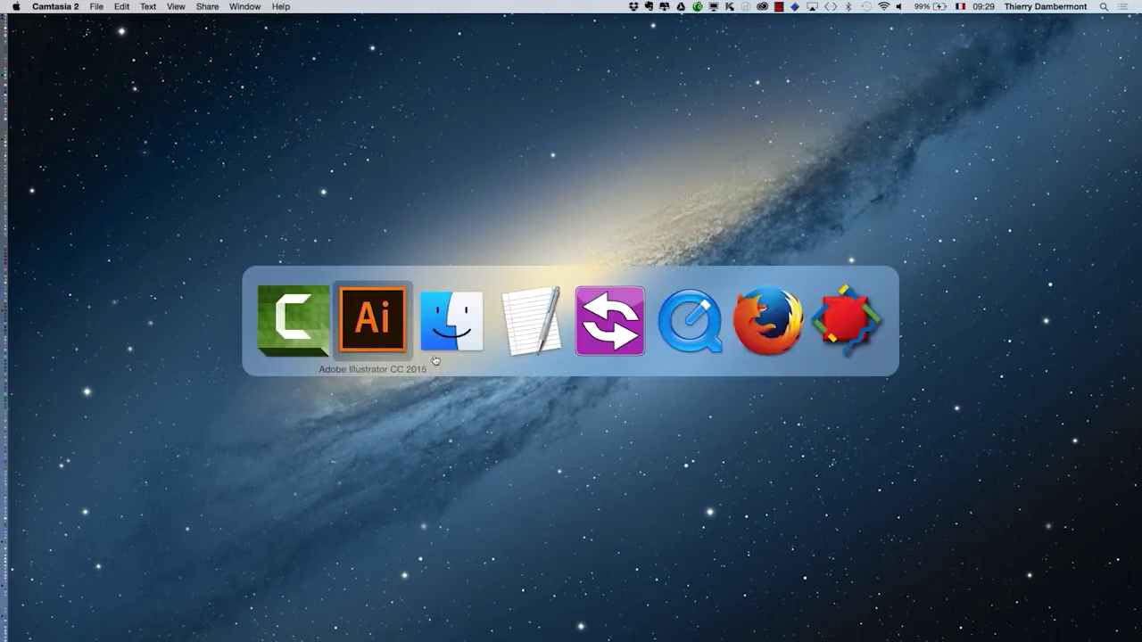
key("Tab")
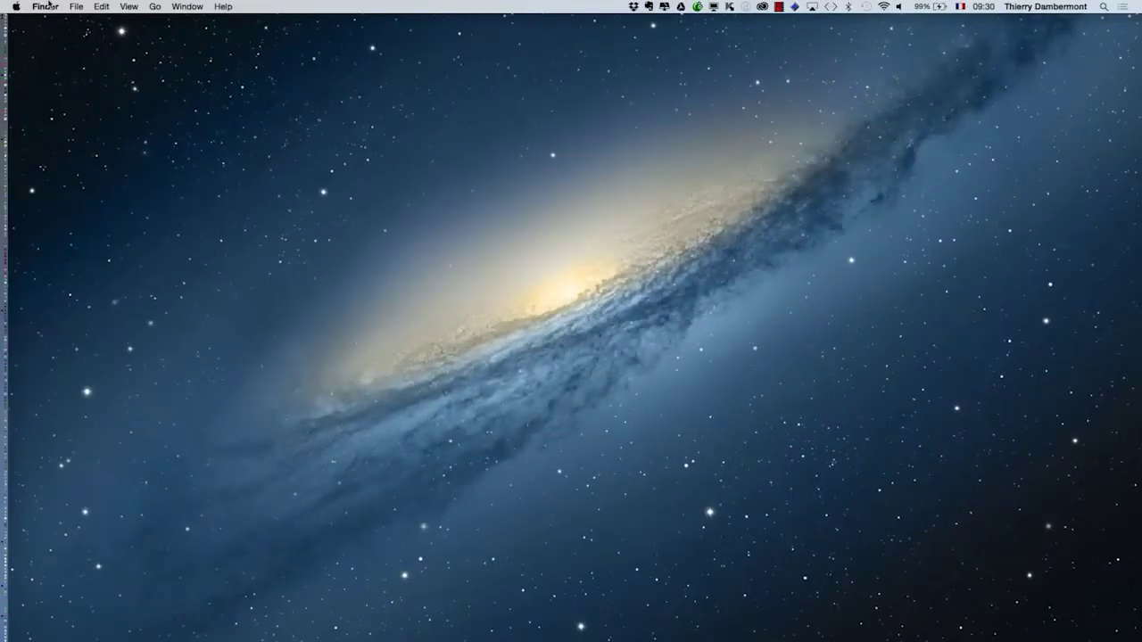
mouse_move(11, 198)
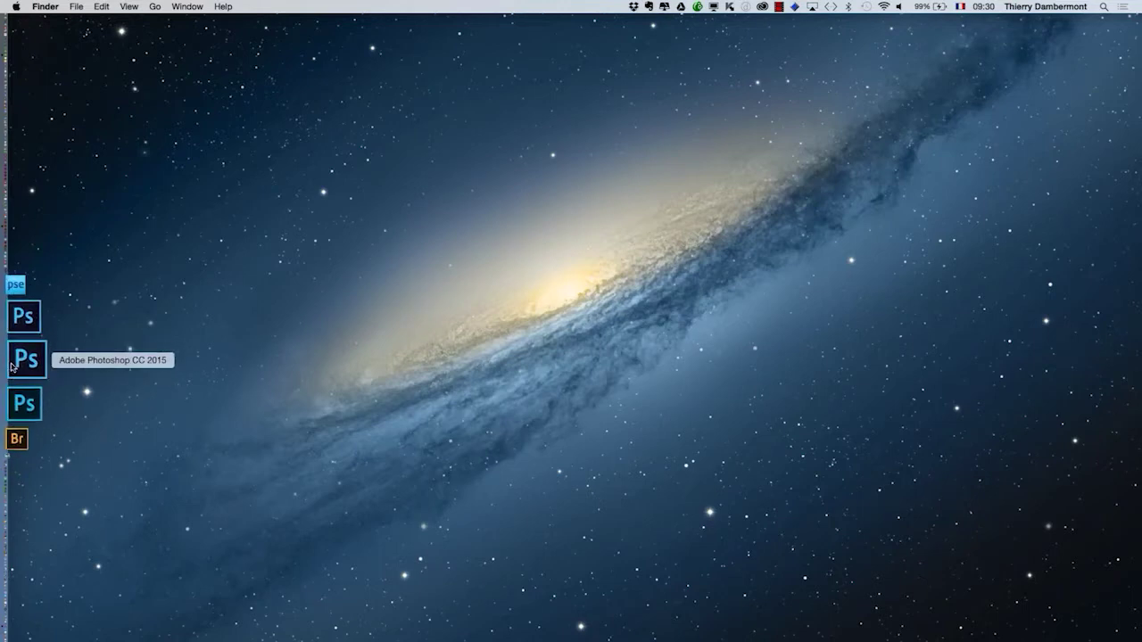
left_click(10, 366)
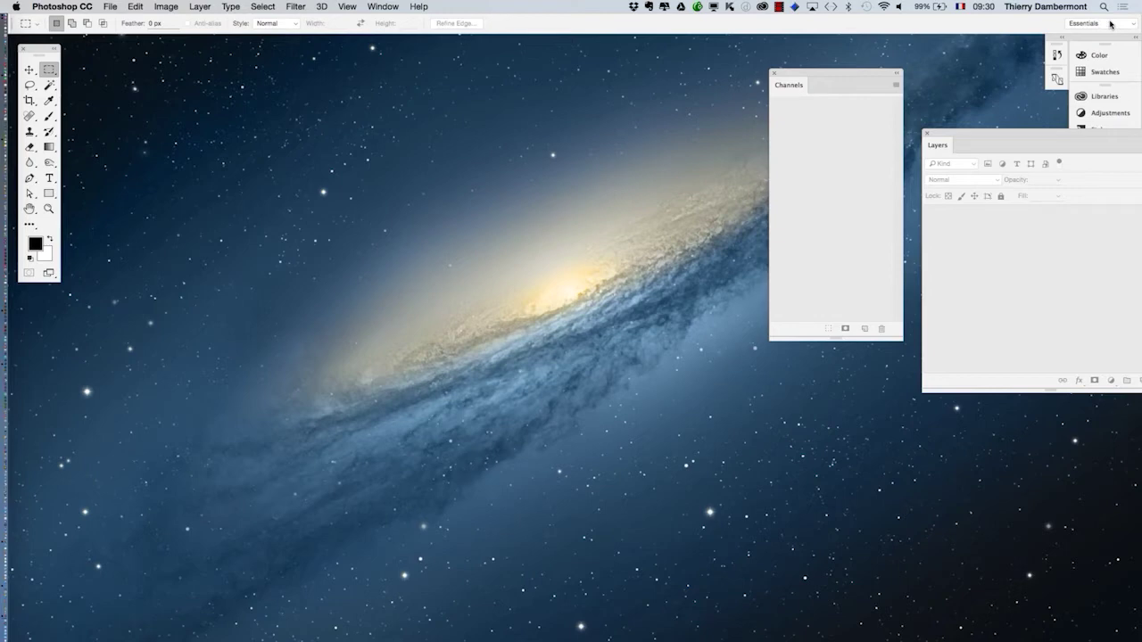
key("super+h")
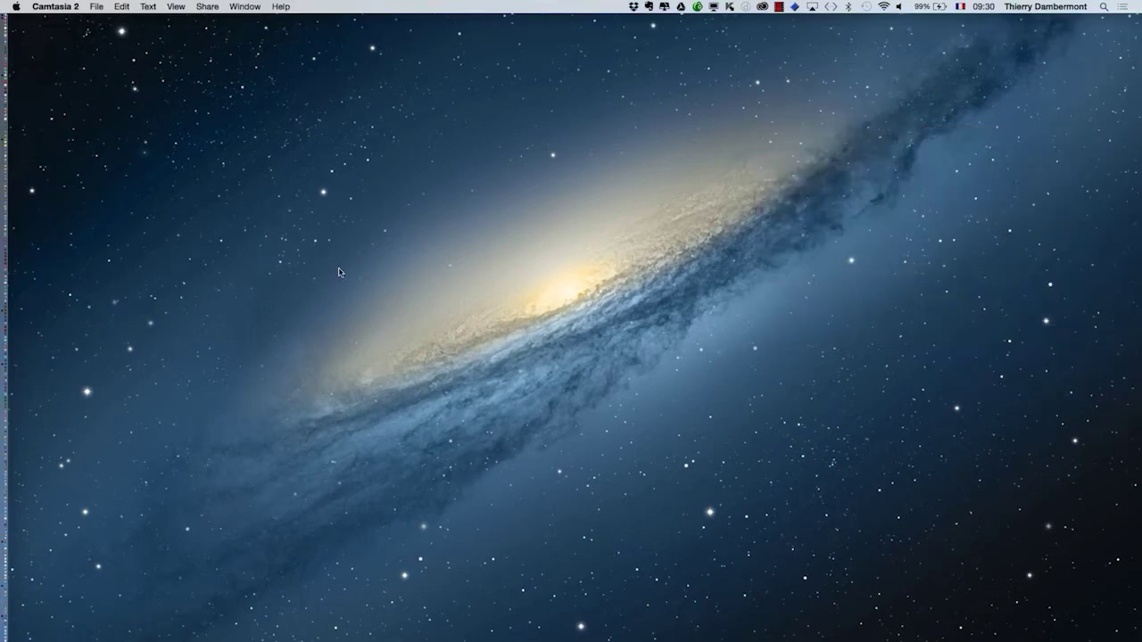
key("super+Tab")
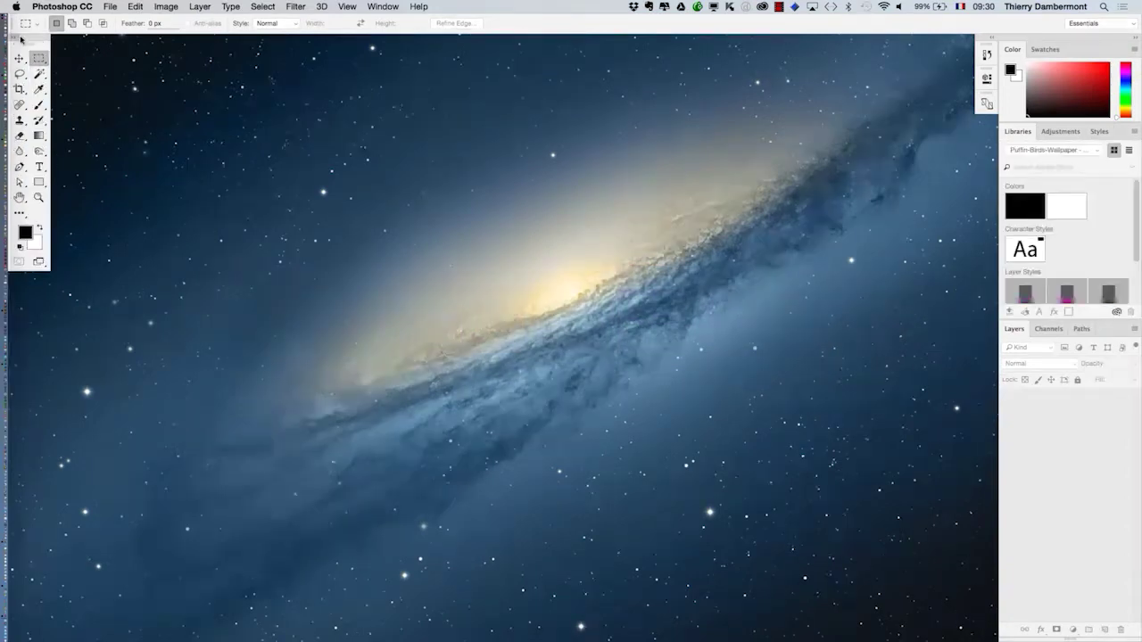
Create a white 1000 by 1000 pixel RGB document at 300 pixels/inch and show it in full screen with menus.
left_click(105, 5)
left_click(115, 22)
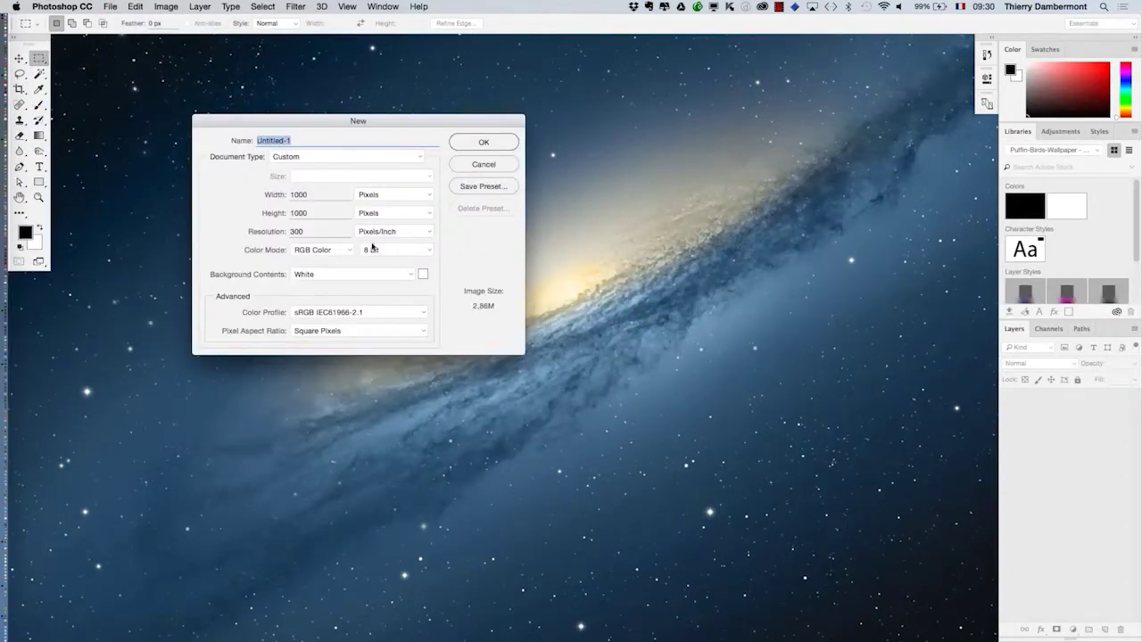
key("alt")
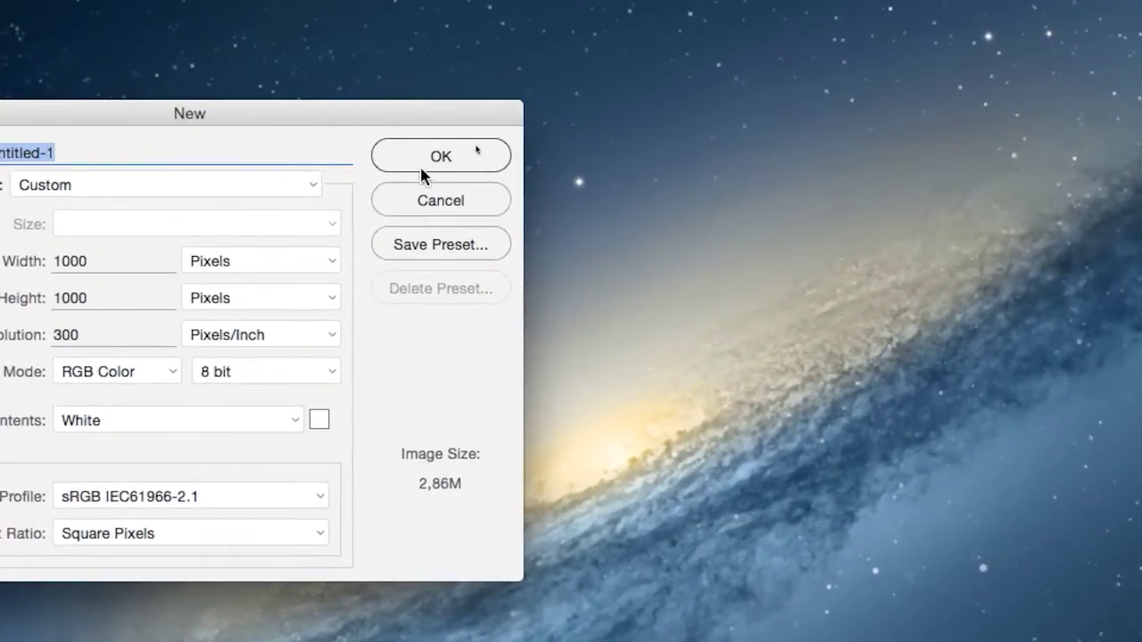
left_click(421, 166)
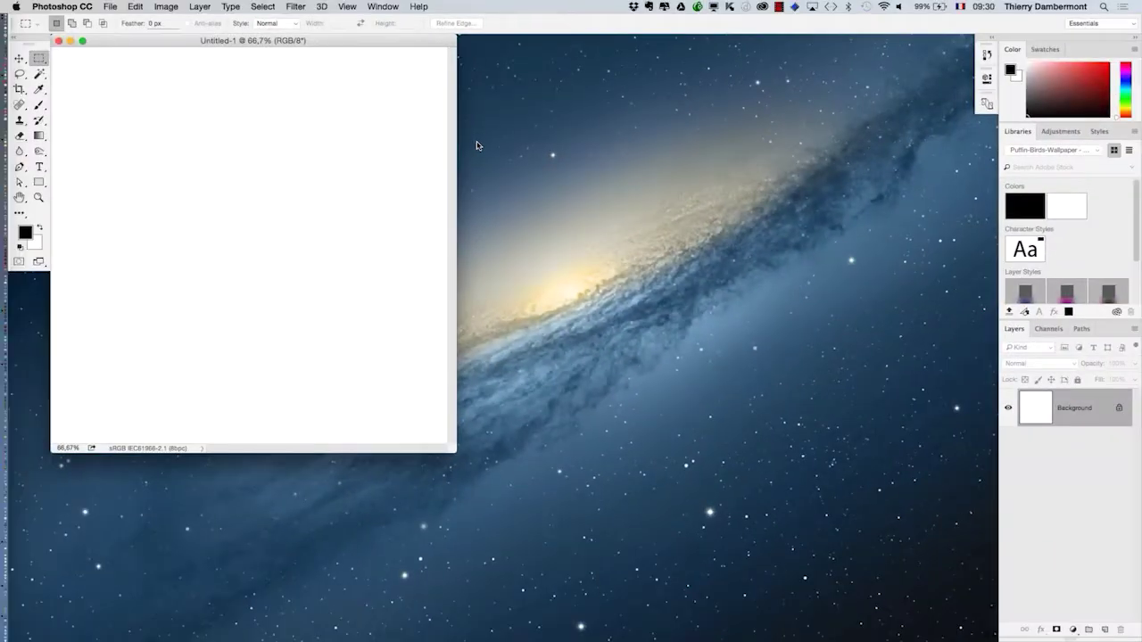
key("f")
Place perso.ai from the B1A2 AI 7 decembre 2016 folder as a linked file, up to its smart object options.
left_click(110, 6)
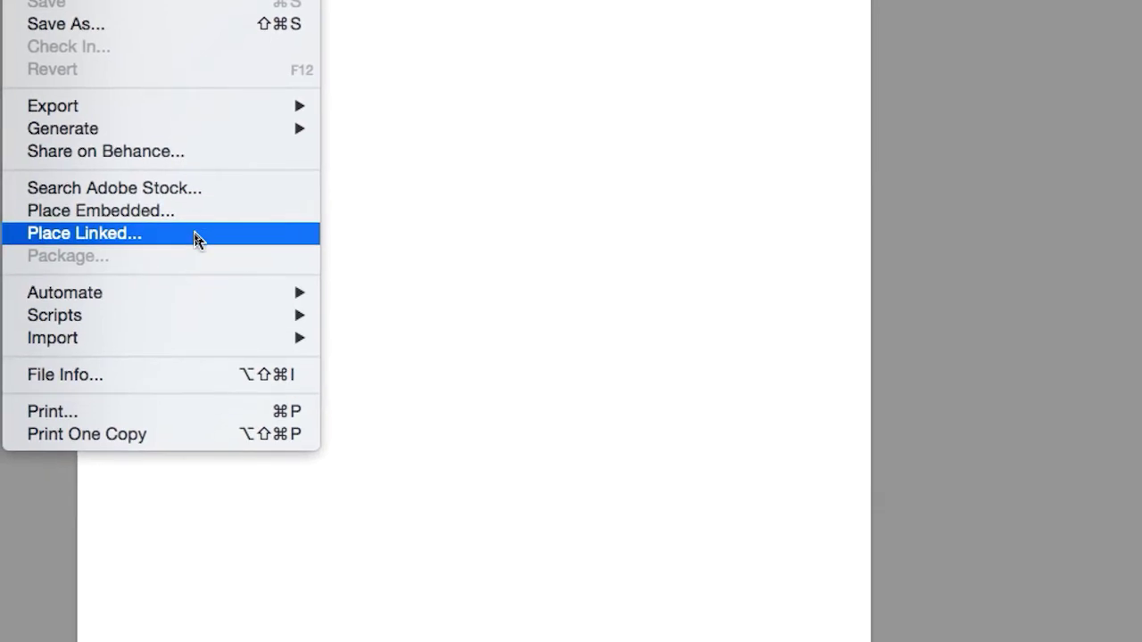
left_click(196, 234)
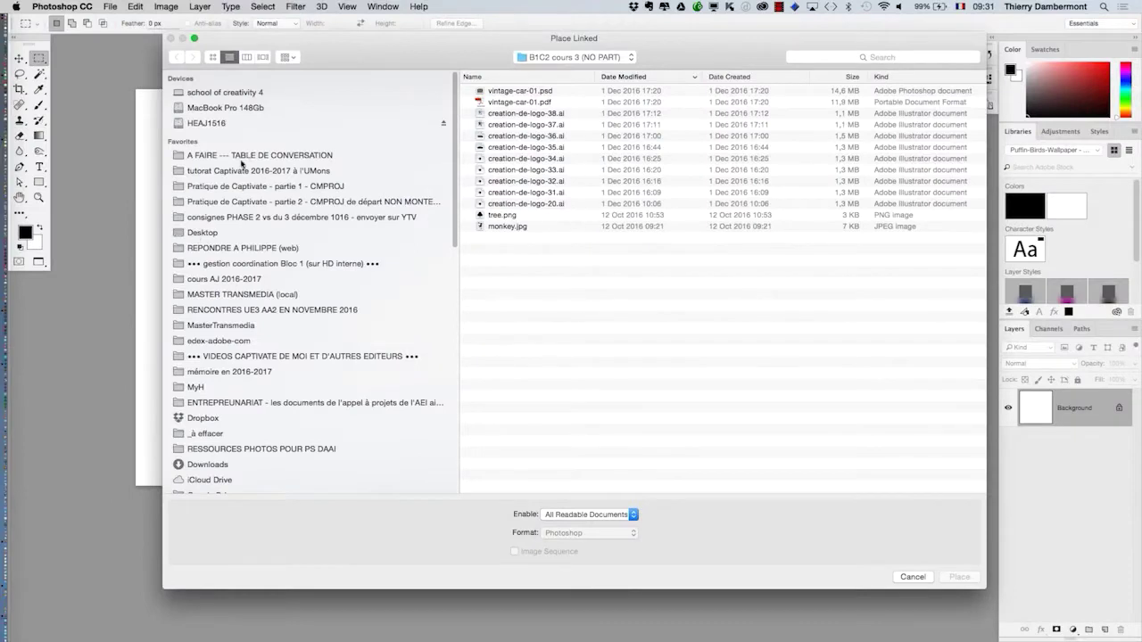
left_click(226, 235)
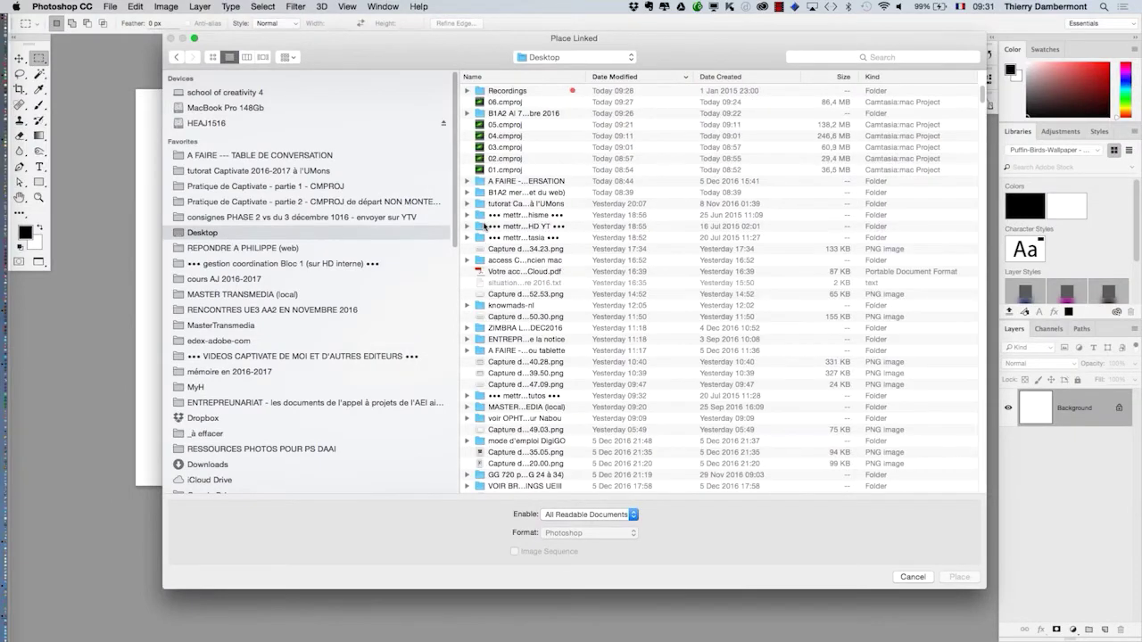
left_click_drag(484, 227, 237, 161)
left_click(238, 155)
left_click(516, 105)
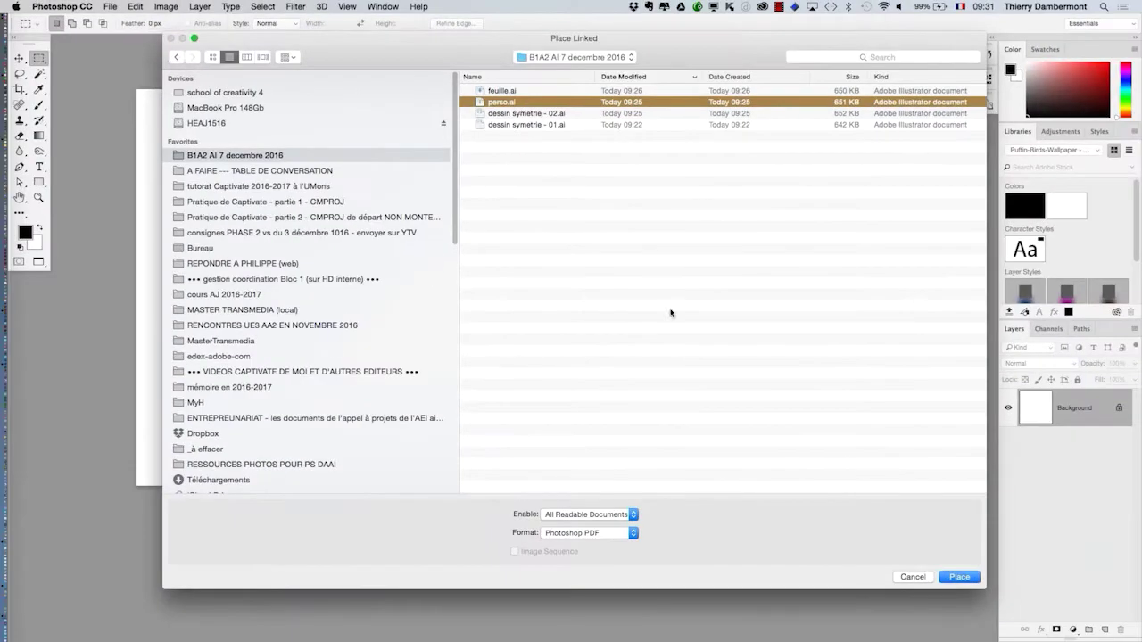
left_click(959, 577)
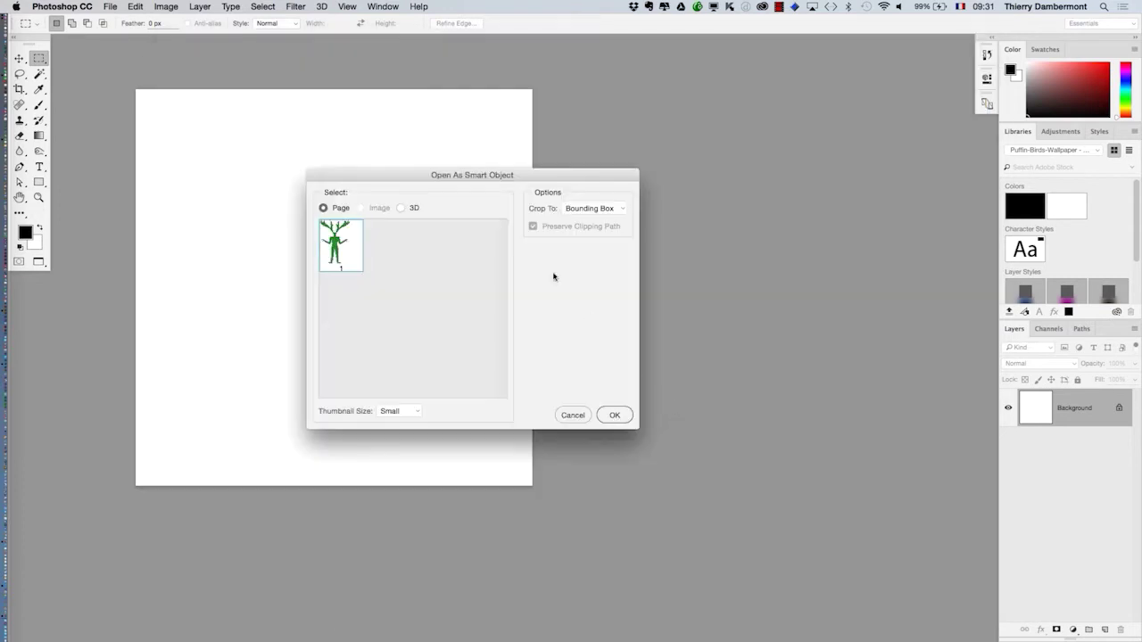
Compare the crop options for perso.ai, set the crop to Media Box, and commit the figure's placement.
left_click(608, 211)
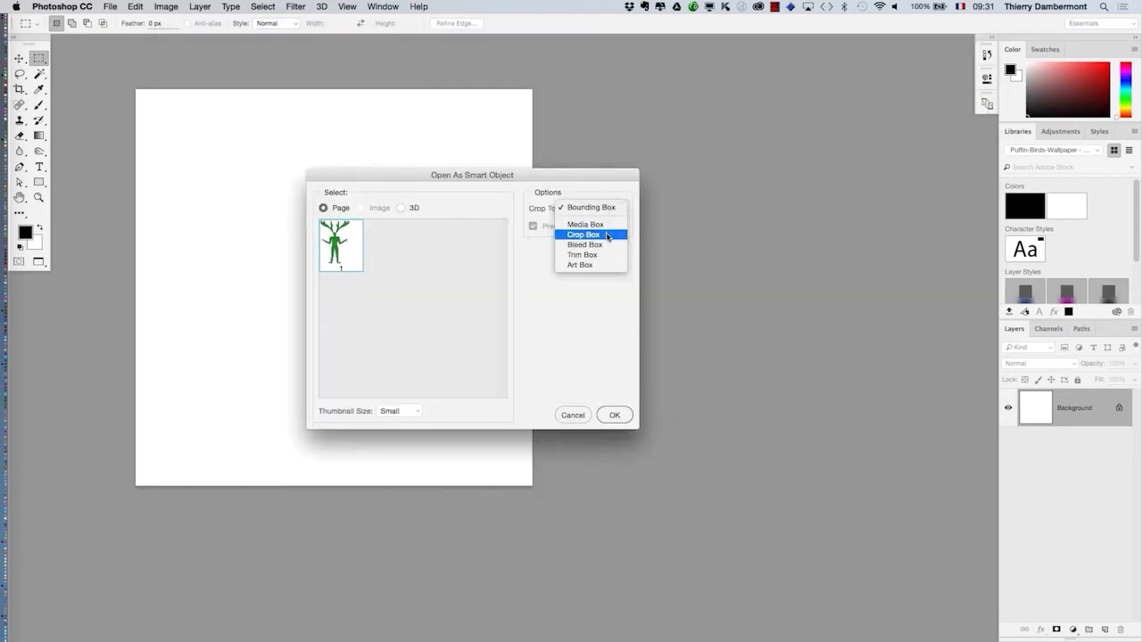
left_click(597, 224)
left_click(591, 208)
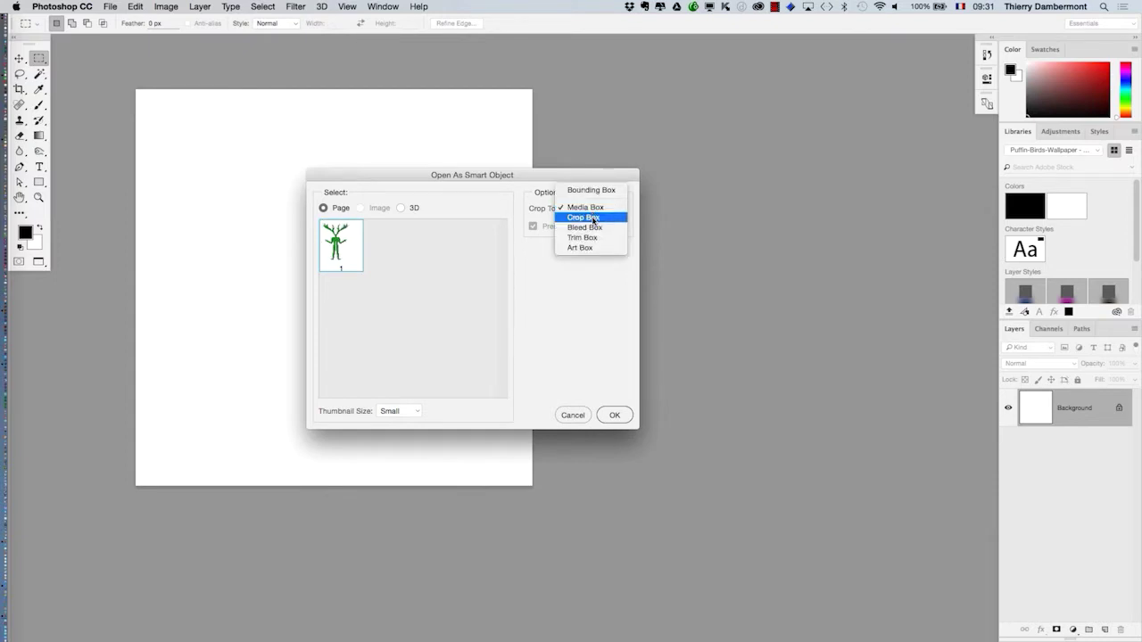
left_click(592, 218)
left_click(588, 206)
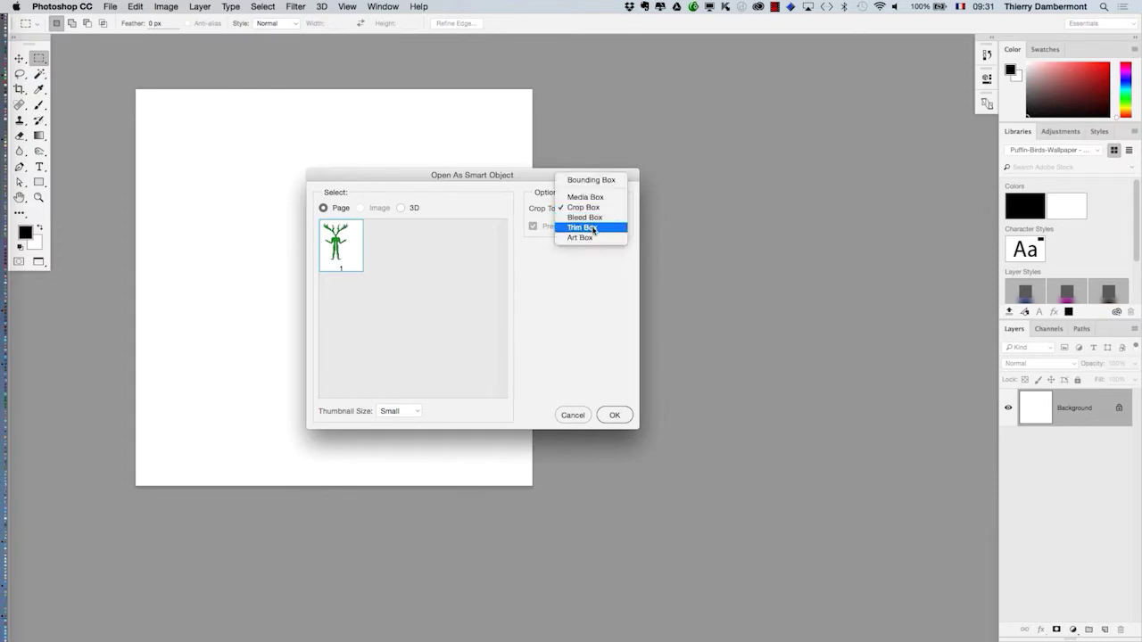
left_click(593, 234)
left_click(590, 208)
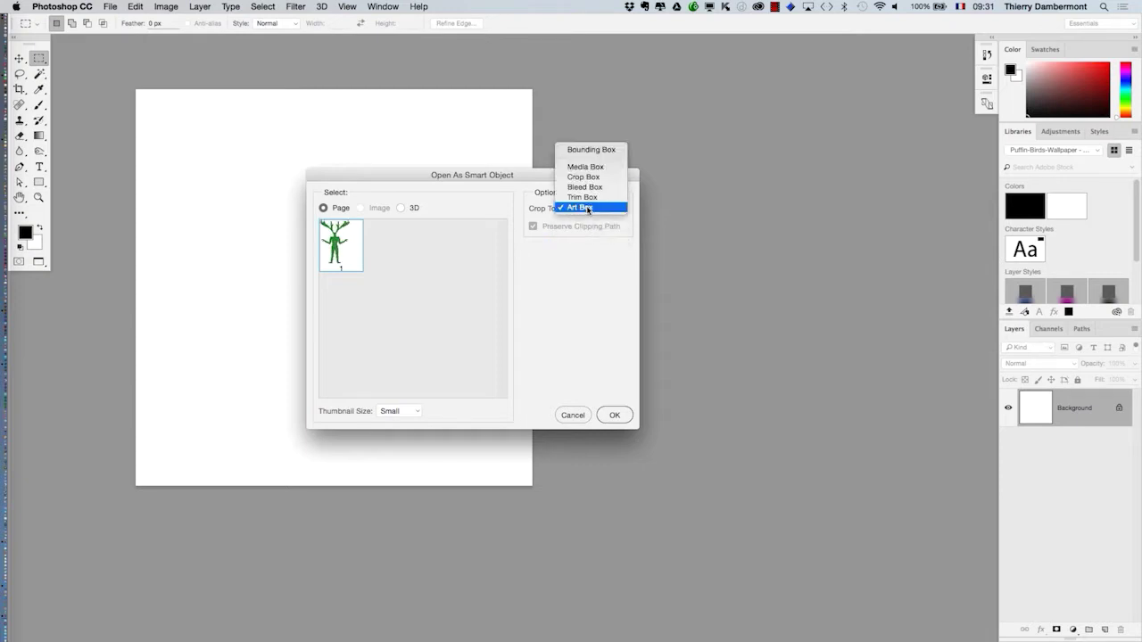
left_click(593, 167)
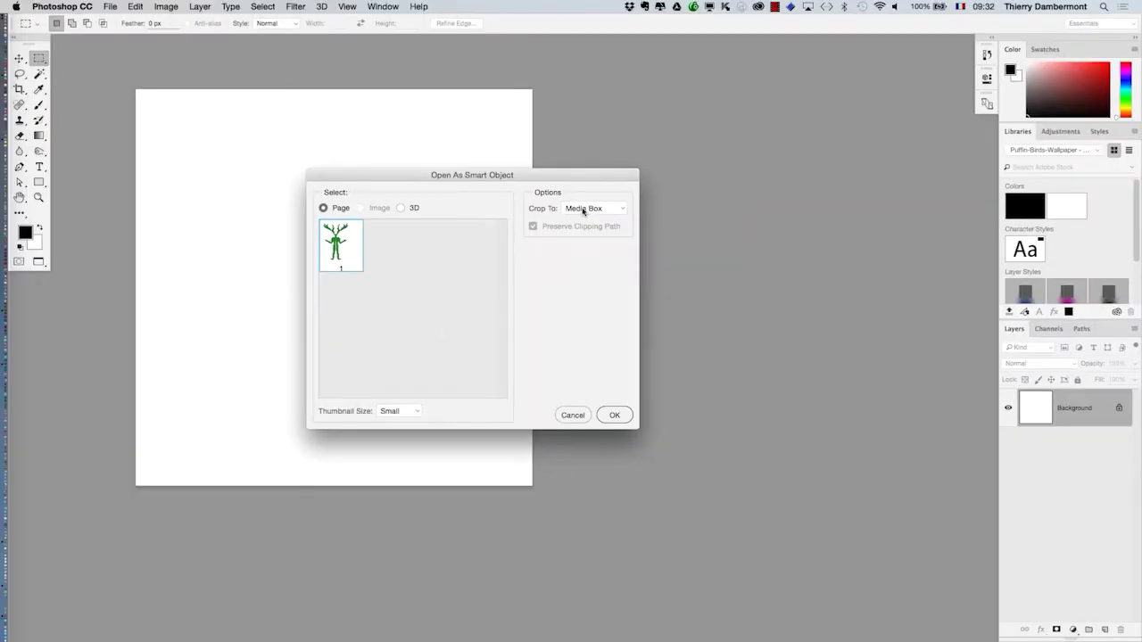
left_click(613, 417)
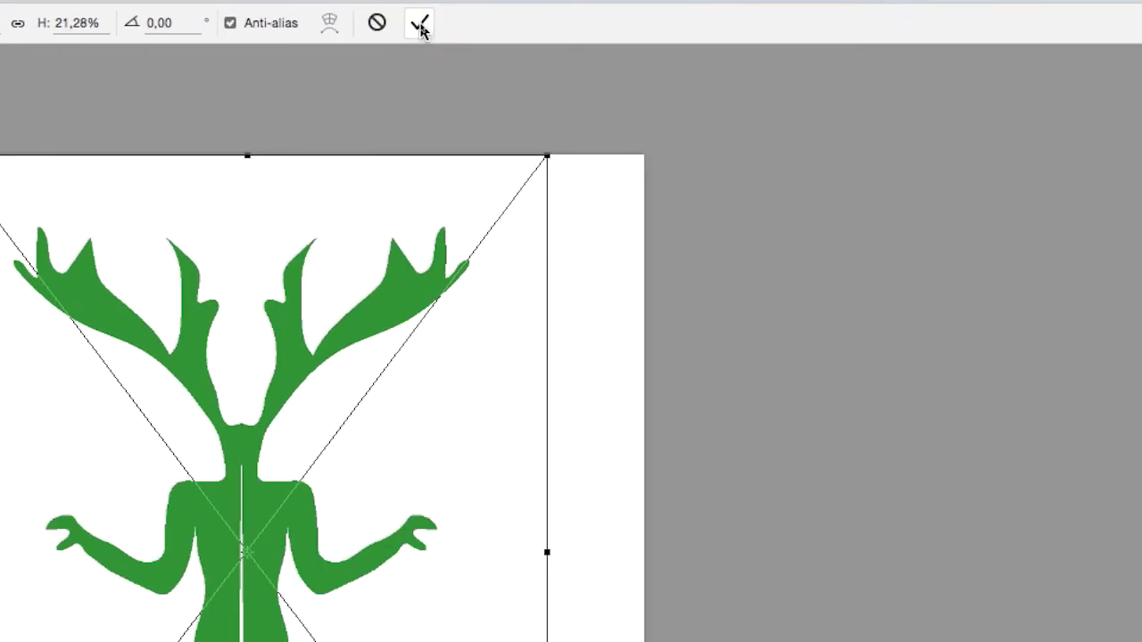
left_click(420, 23)
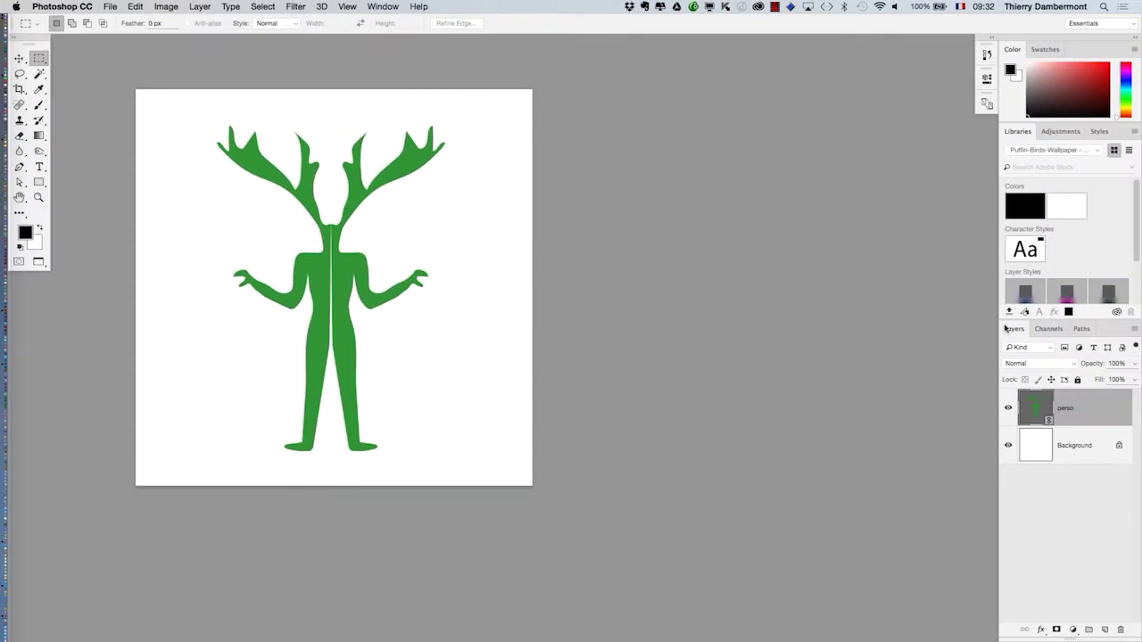
Detach Layers as a floating panel beside the canvas and enlarge it to show both layers.
left_click_drag(1014, 328, 540, 88)
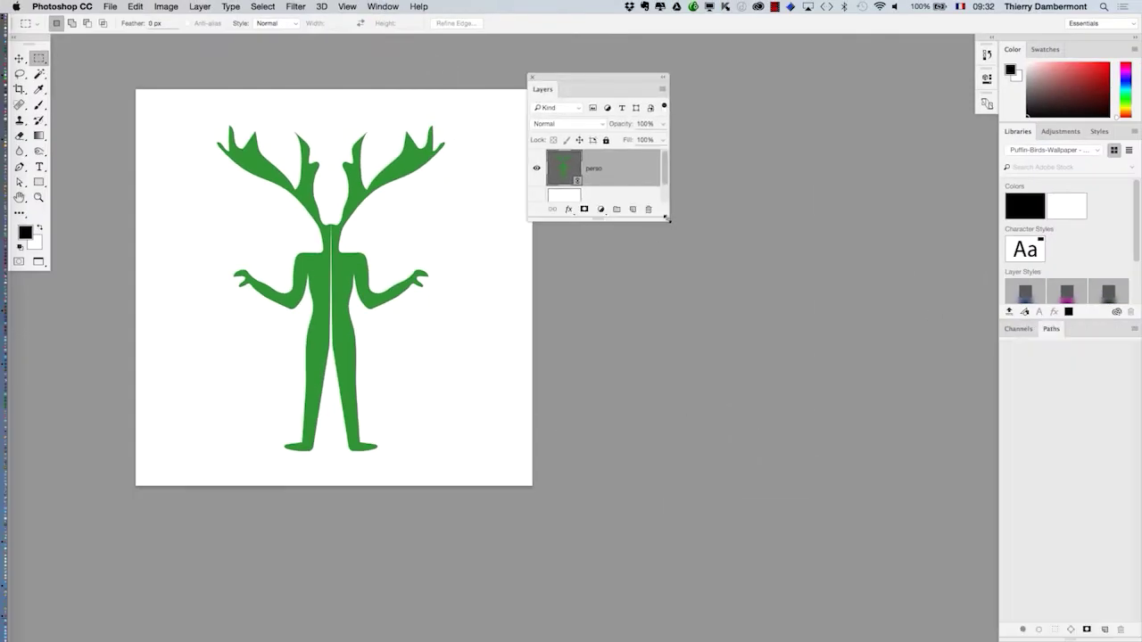
left_click_drag(665, 218, 776, 351)
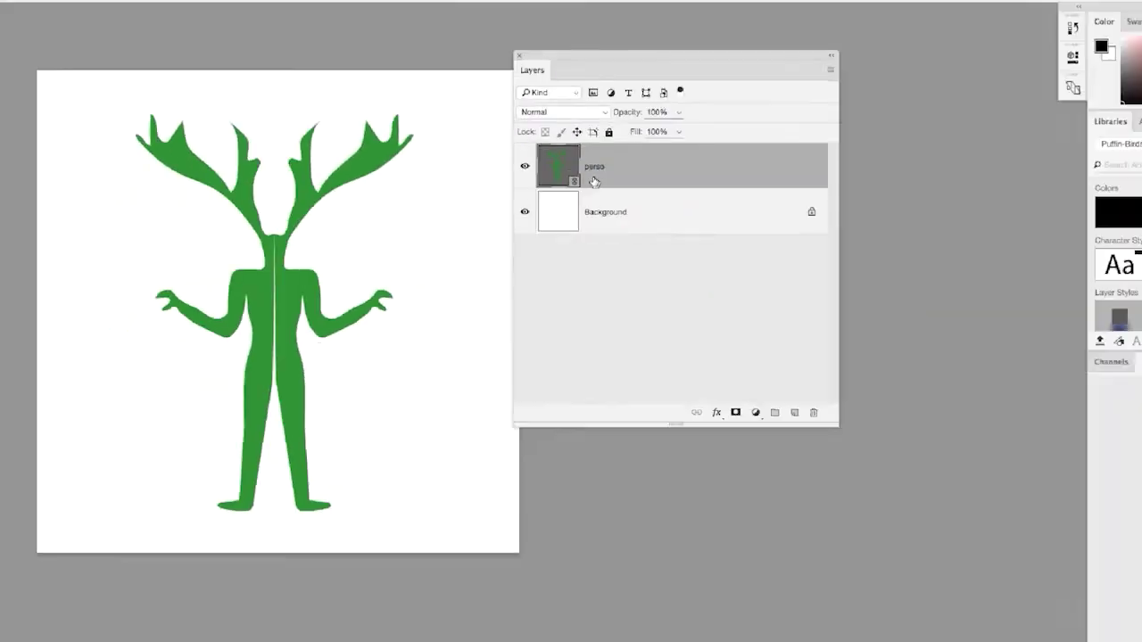
Switch to Illustrator, close the open leaf document, and reopen perso.ai from the recent files.
key("super+Tab")
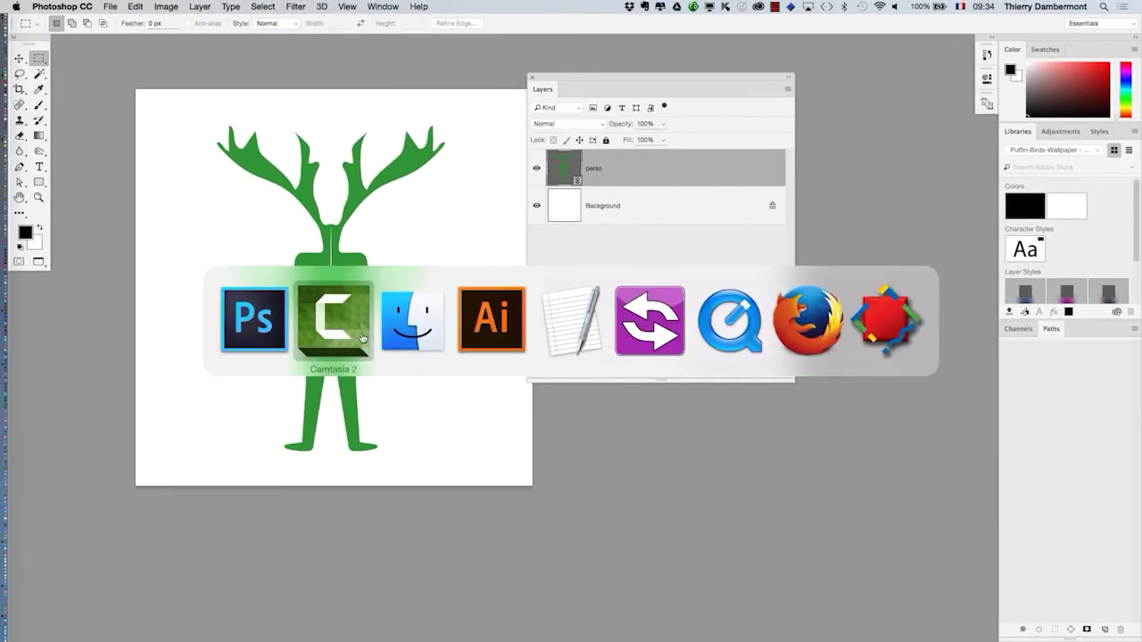
left_click(486, 335)
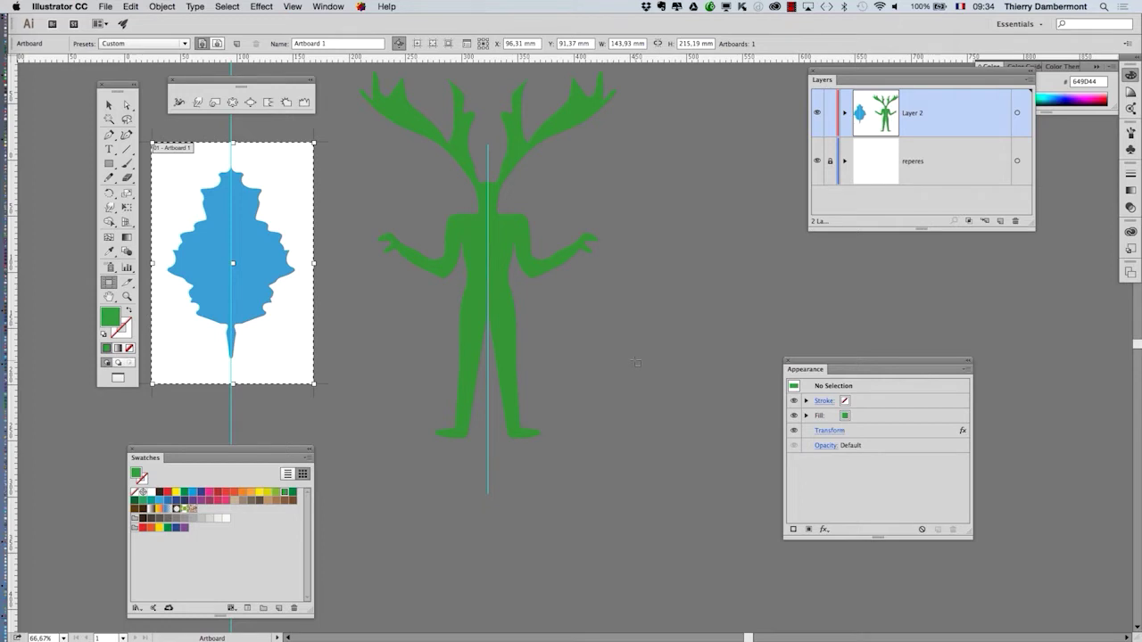
key("super+w")
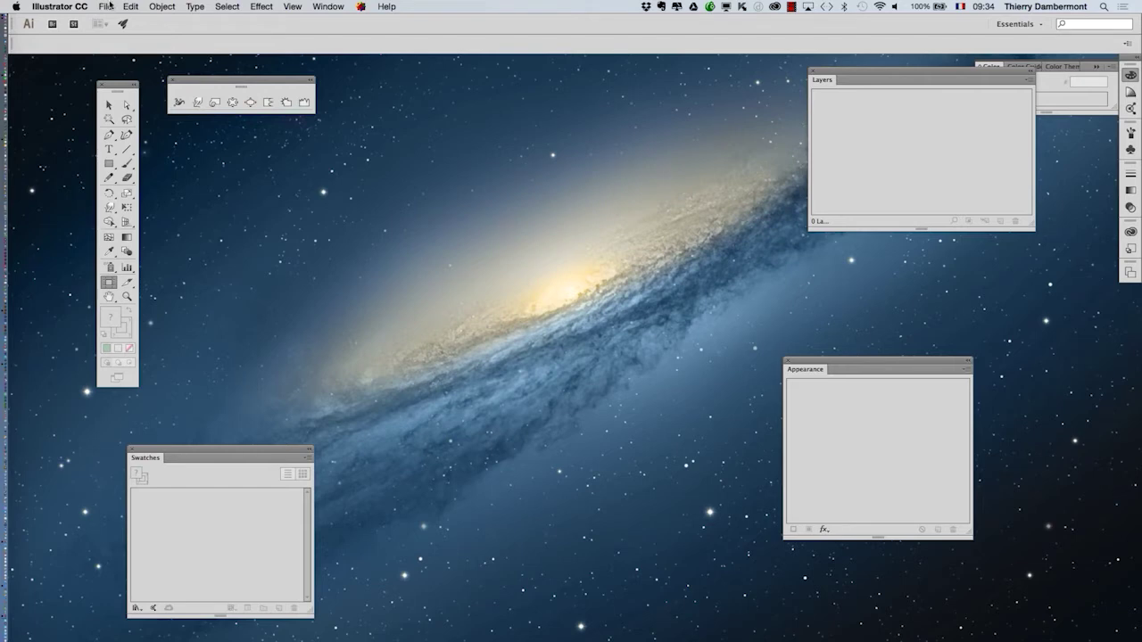
left_click(106, 6)
mouse_move(129, 56)
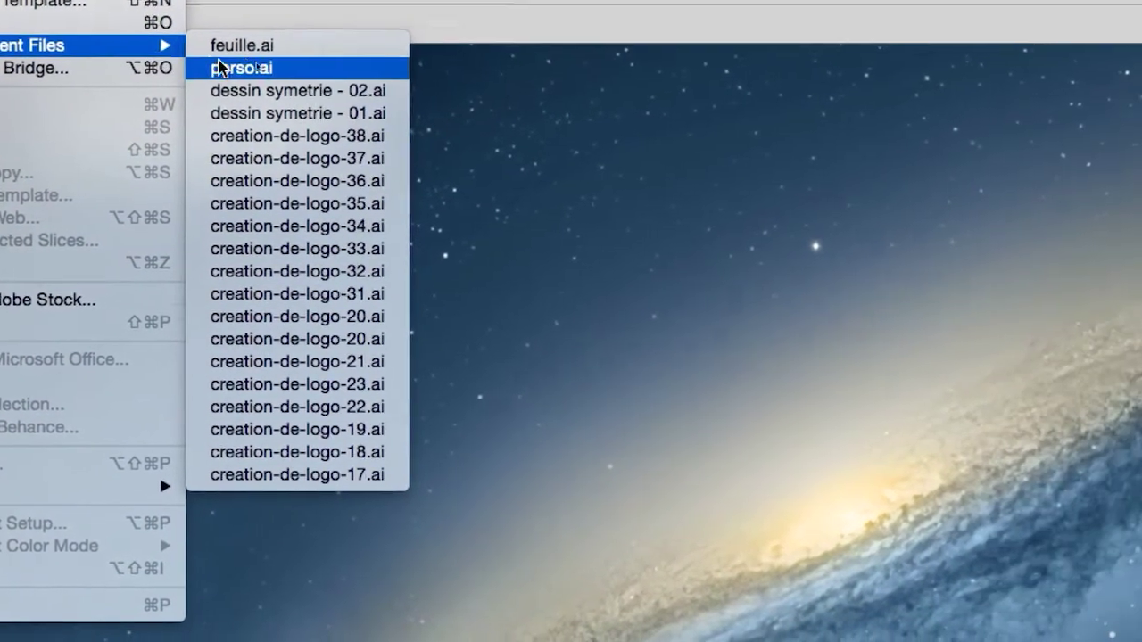
left_click(268, 72)
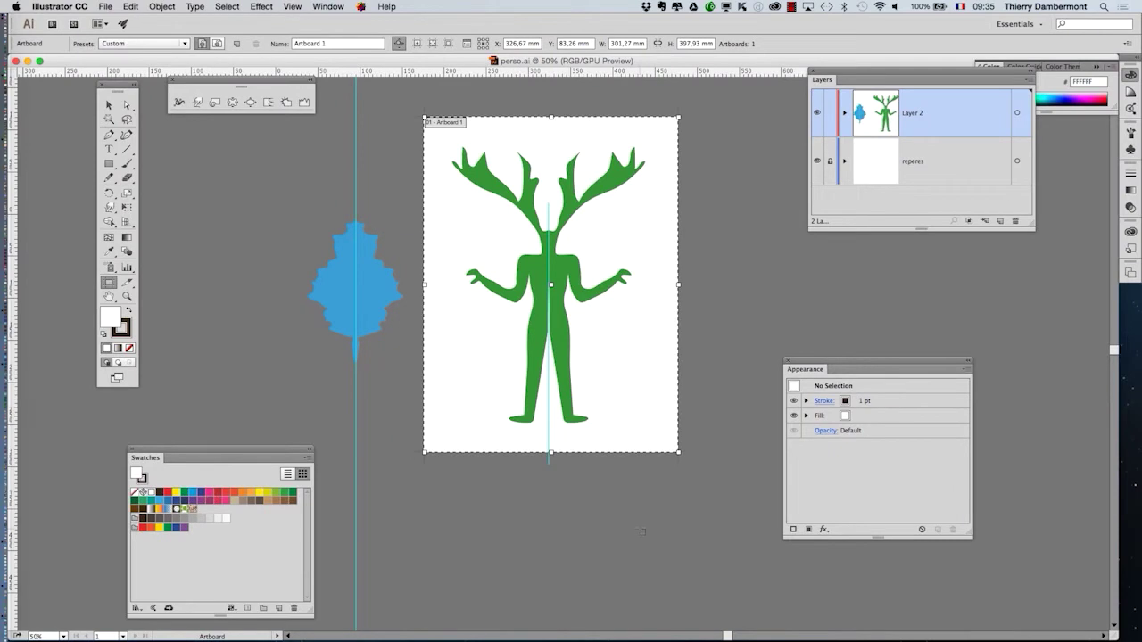
Move the figure's original left half slightly toward the vertical guide so its crotch point meets it.
scroll(548, 343, "up", 4)
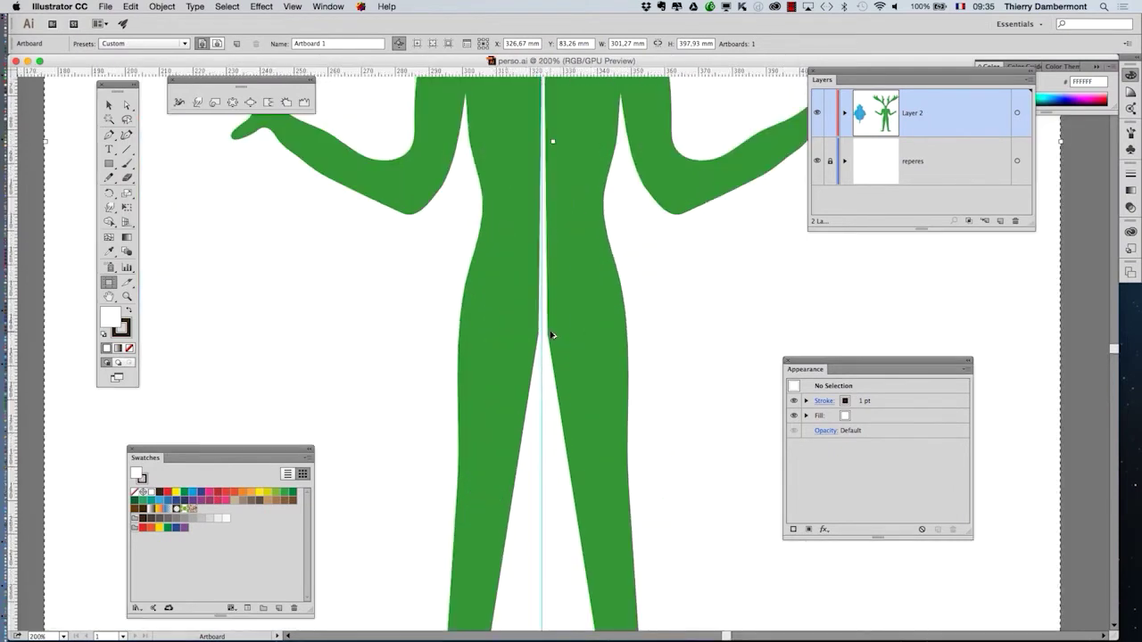
left_click(126, 105)
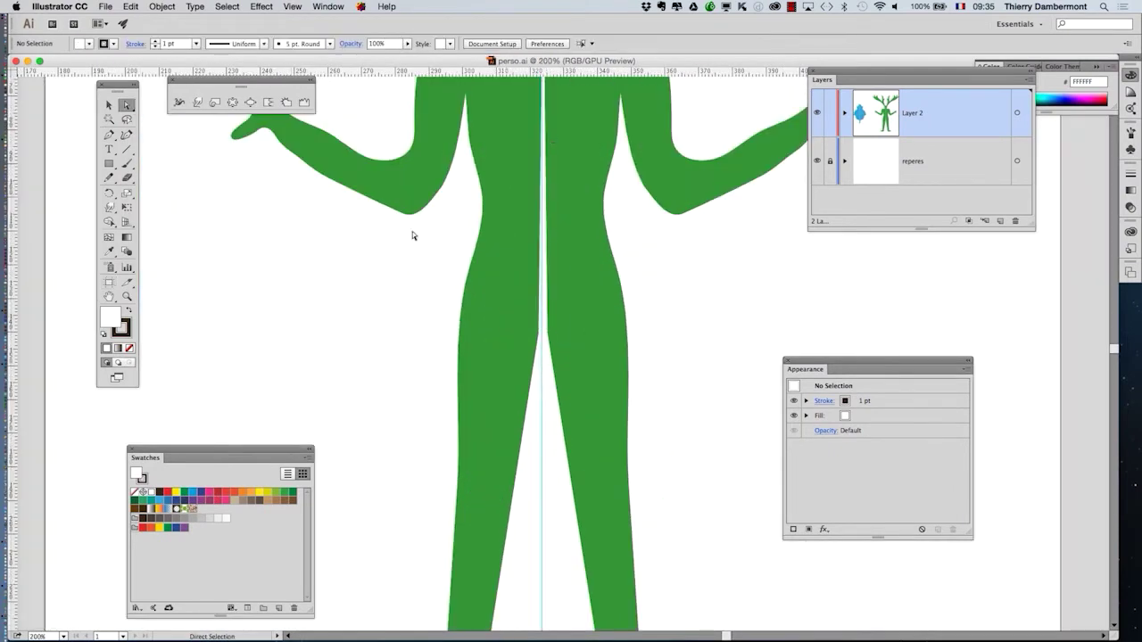
left_click(539, 335)
left_click_drag(539, 335, 543, 336)
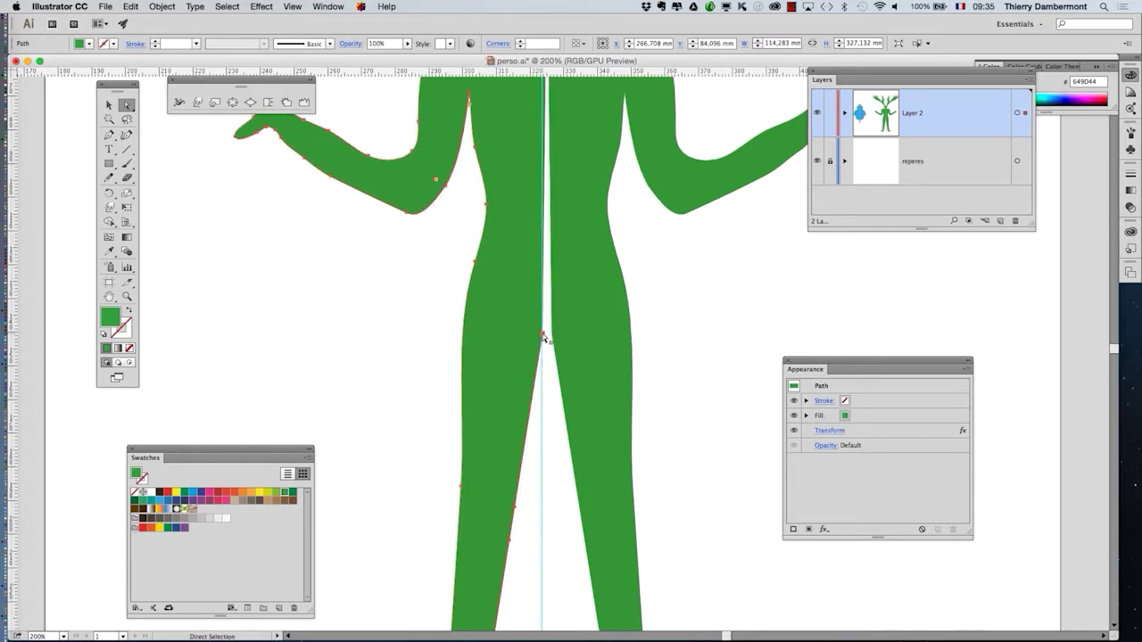
Move the centre anchor point at the top of the head onto the guide, at about X 323.497 mm, Y 20.99 mm.
scroll(544, 334, "up", 5)
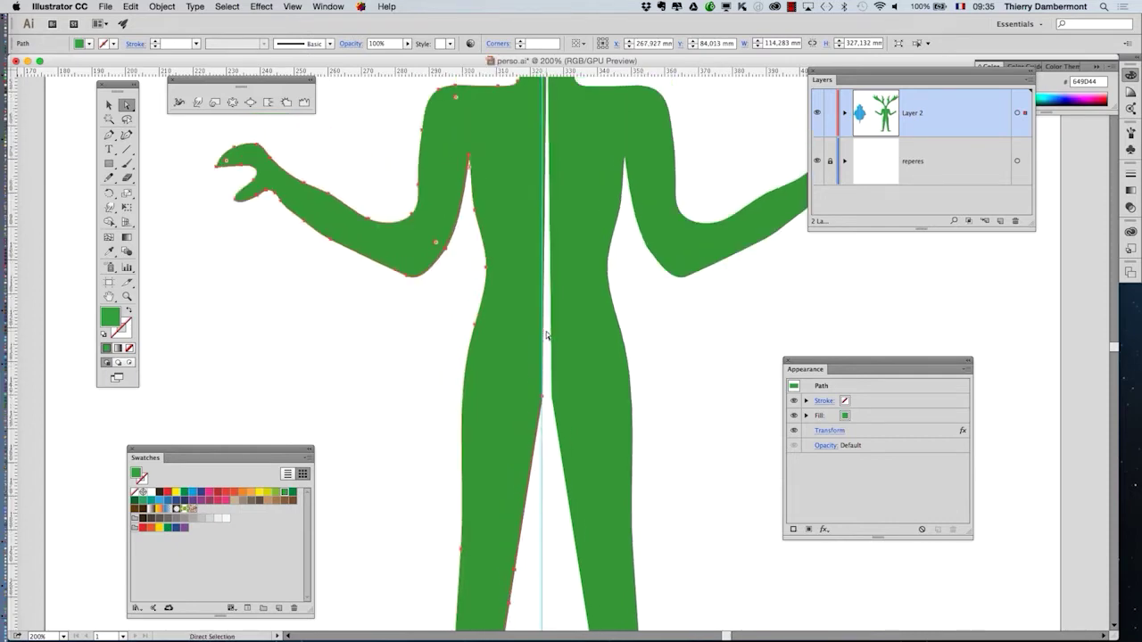
scroll(546, 332, "up", 2)
scroll(546, 218, "up", 1)
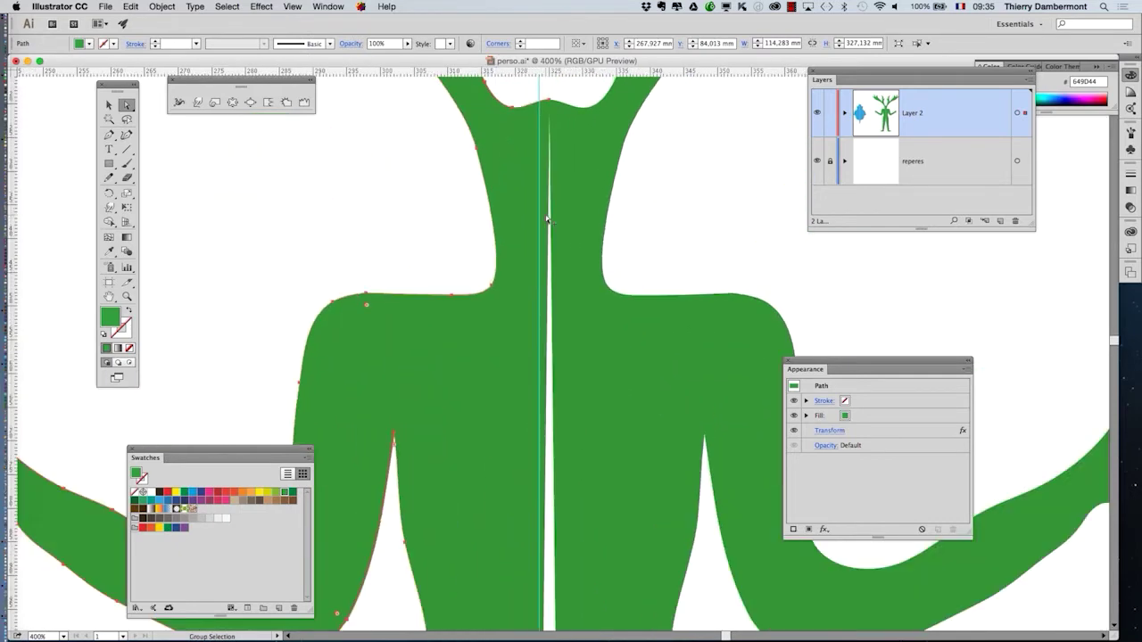
left_click_drag(560, 181, 556, 298)
left_click(561, 212)
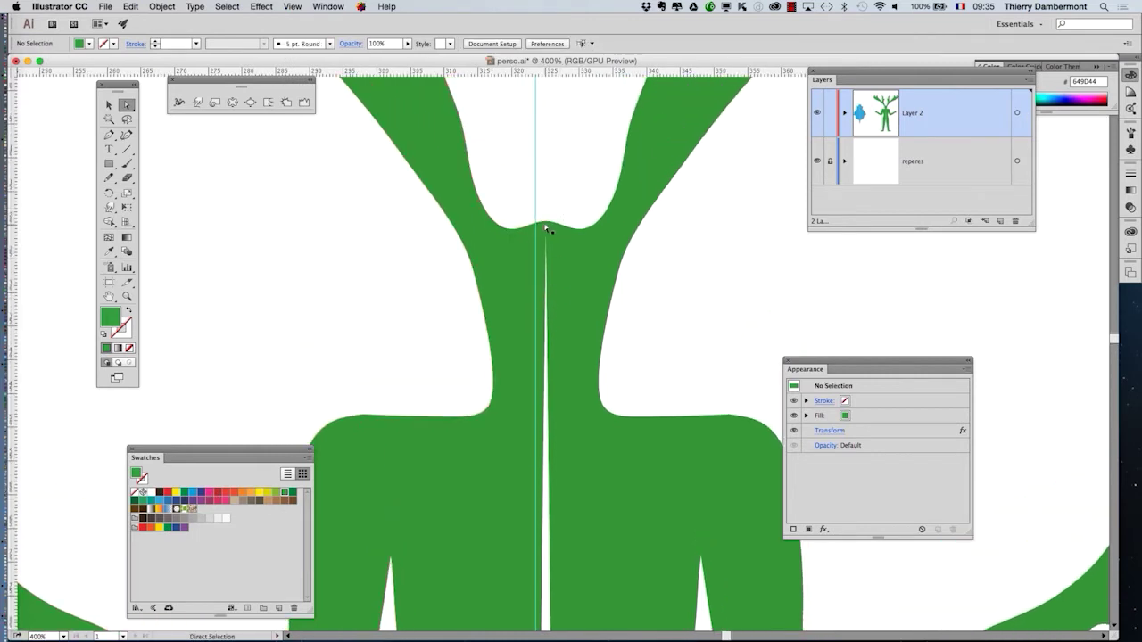
left_click_drag(547, 226, 536, 233)
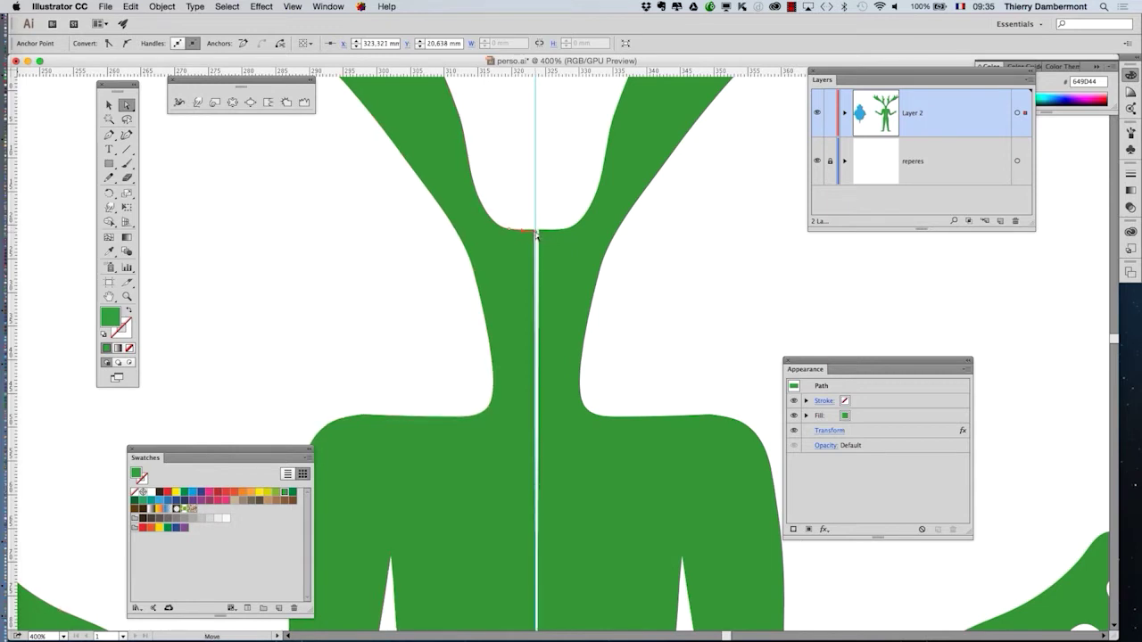
scroll(536, 232, "up", 7)
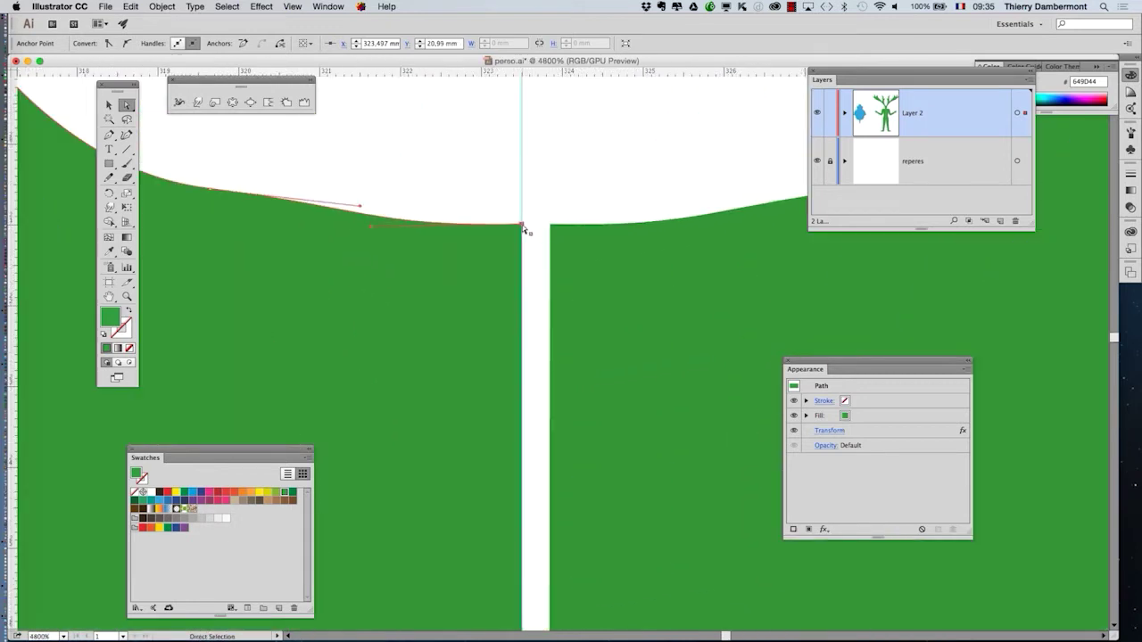
Move the crotch anchor point onto the vertical guide, at about X 323.505 mm, Y 140.633 mm.
scroll(525, 226, "down", 9)
scroll(529, 357, "down", 5)
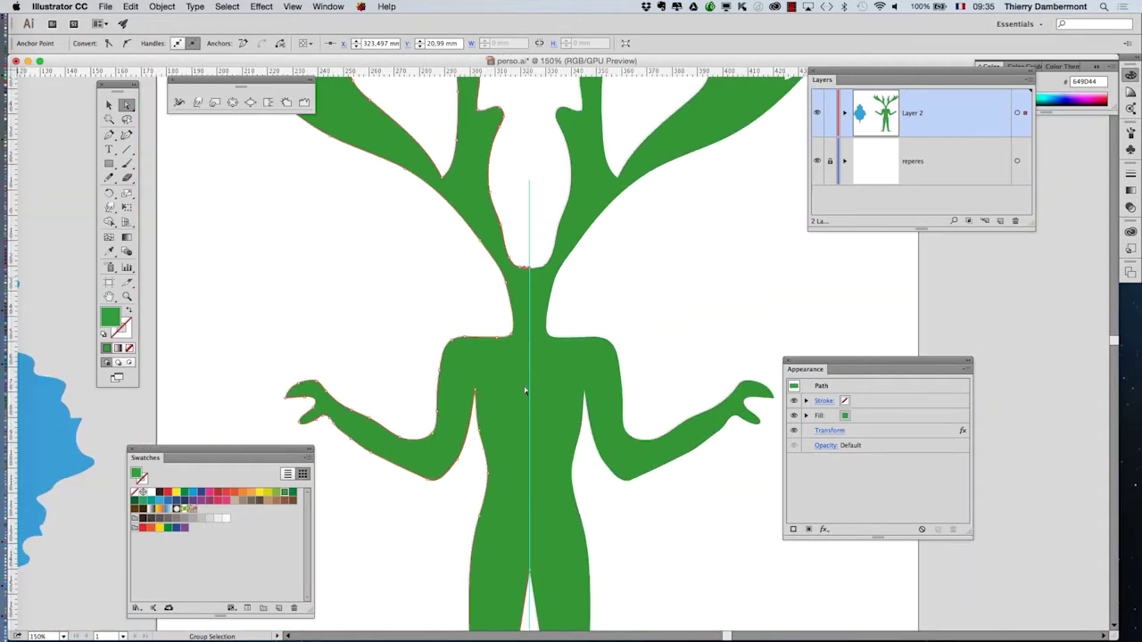
scroll(532, 393, "up", 6)
scroll(532, 394, "up", 3)
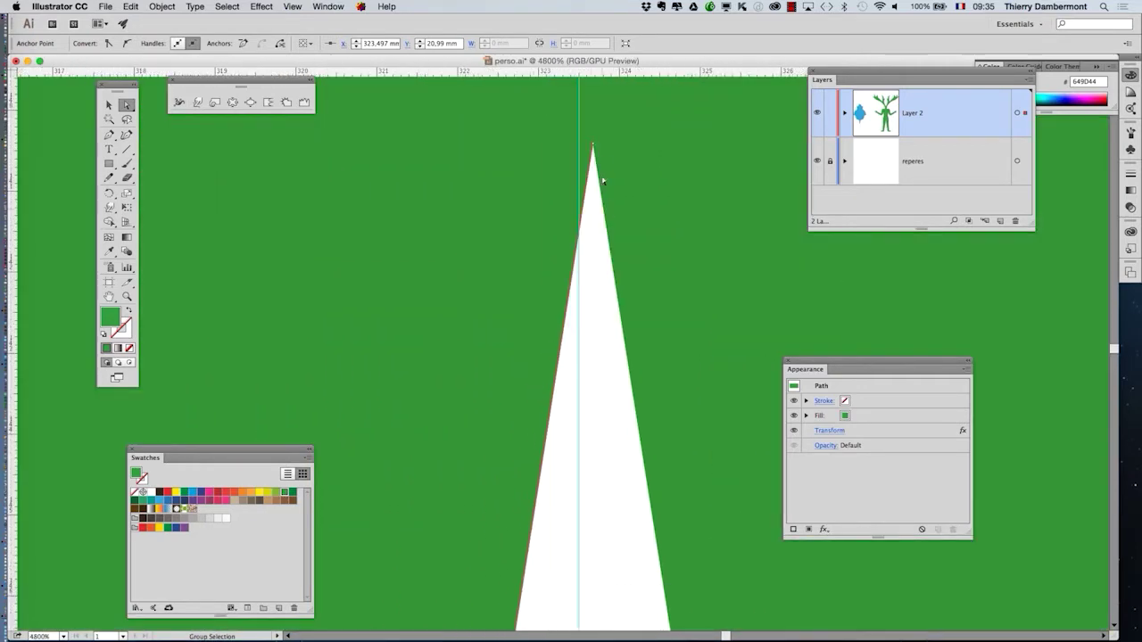
left_click_drag(594, 149, 581, 171)
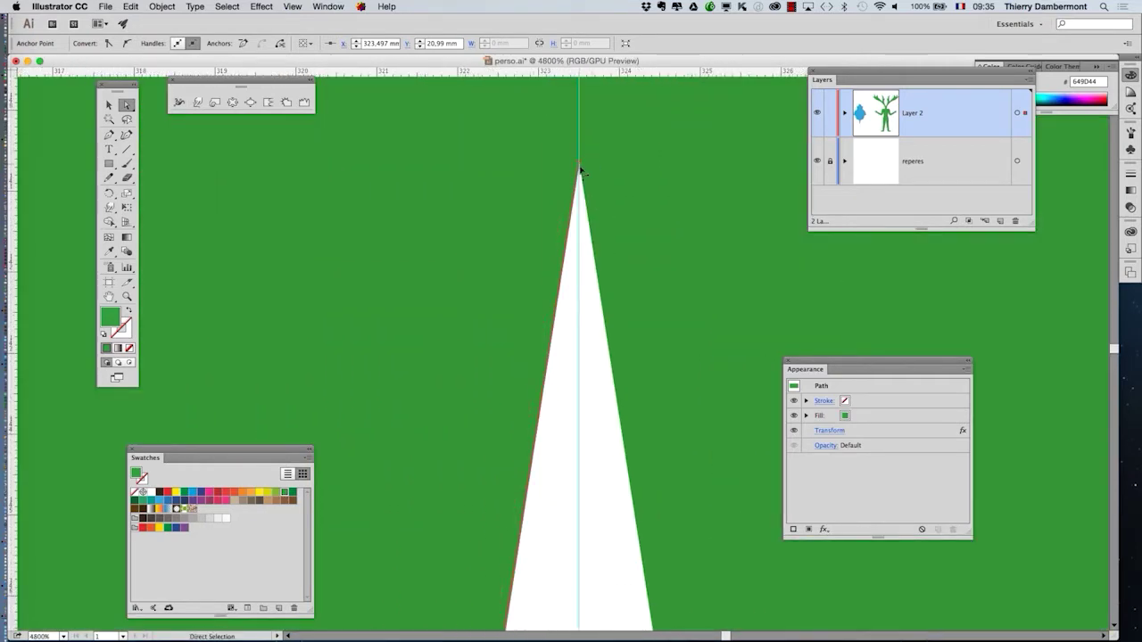
scroll(597, 201, "down", 5)
scroll(597, 201, "down", 5)
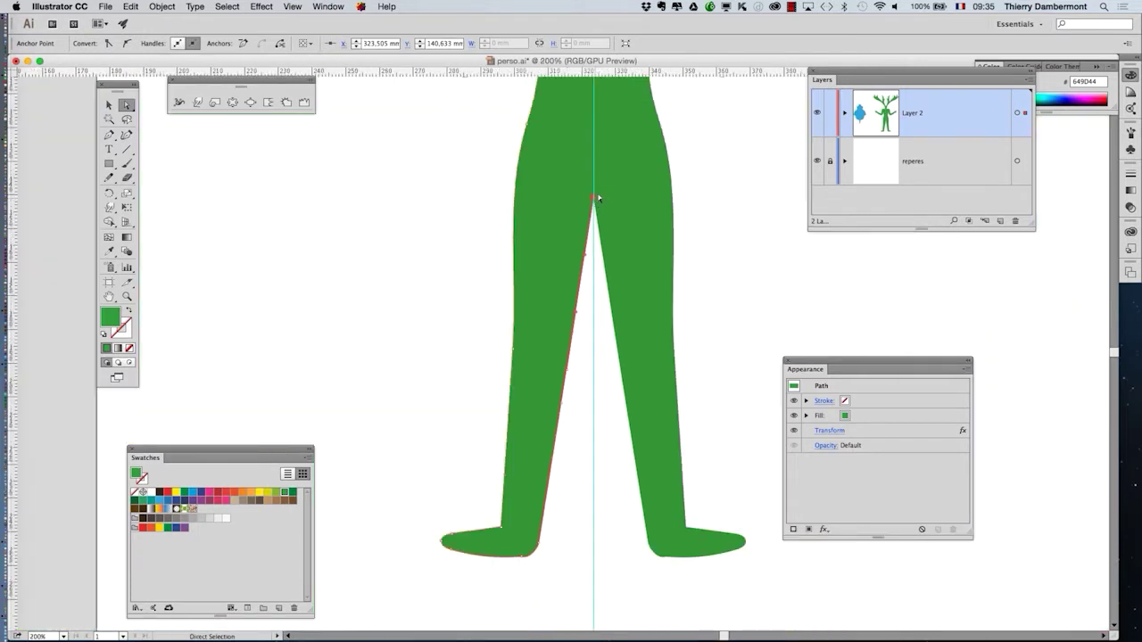
Examine at maximum magnification how the two mirrored halves meet along the guide at the top of the head.
scroll(565, 410, "up", 3)
left_click_drag(581, 280, 574, 379)
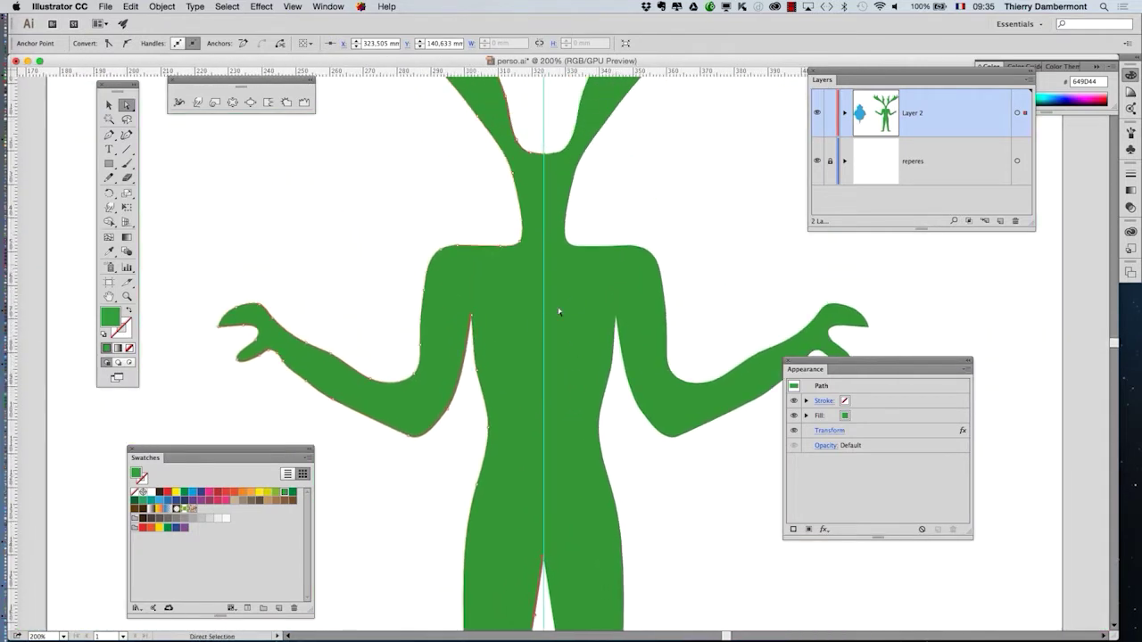
key("alt")
scroll(540, 156, "up", 8)
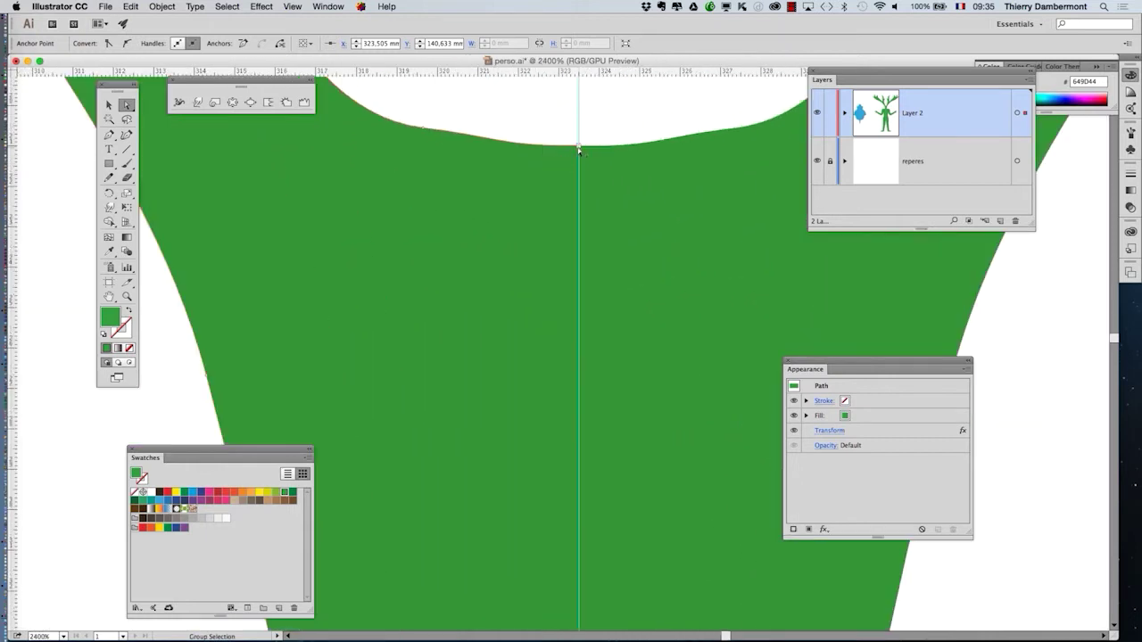
scroll(578, 150, "up", 6)
scroll(513, 174, "up", 4)
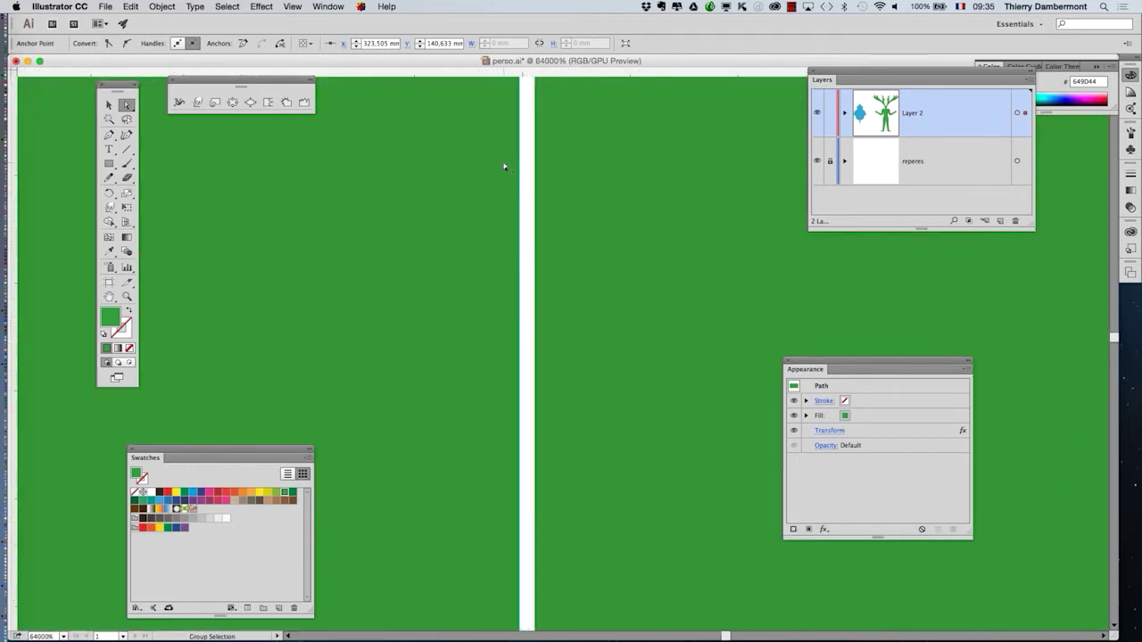
scroll(545, 384, "up", 3)
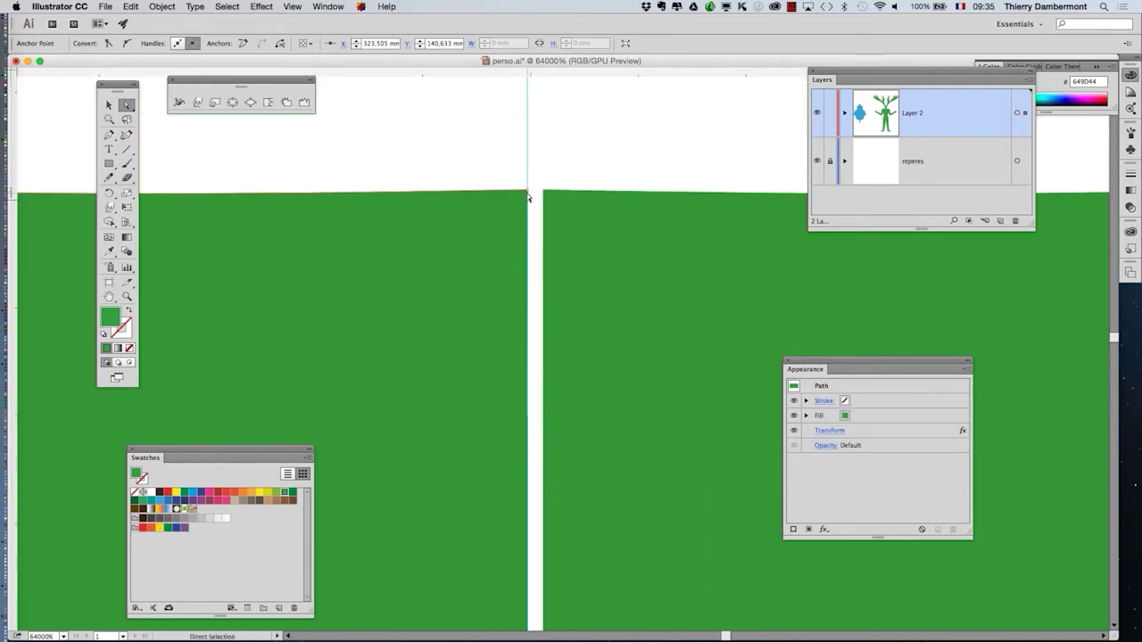
scroll(557, 359, "down", 12)
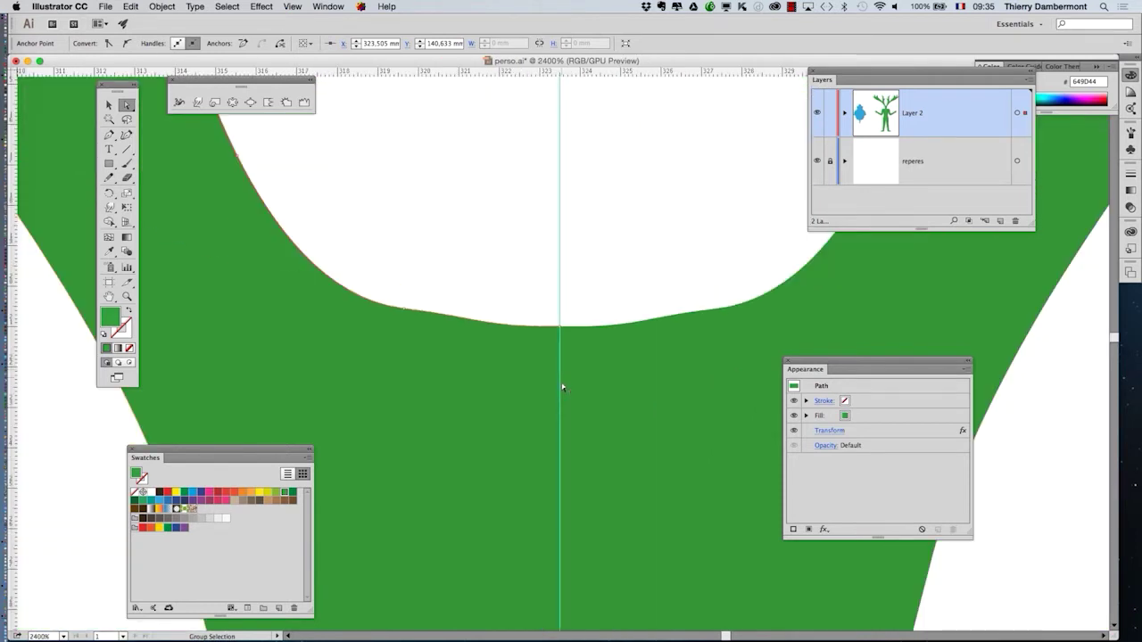
Fine-tune the crotch anchor point against the guide to about X 323.494 mm, Y 140.646 mm.
scroll(565, 451, "down", 10)
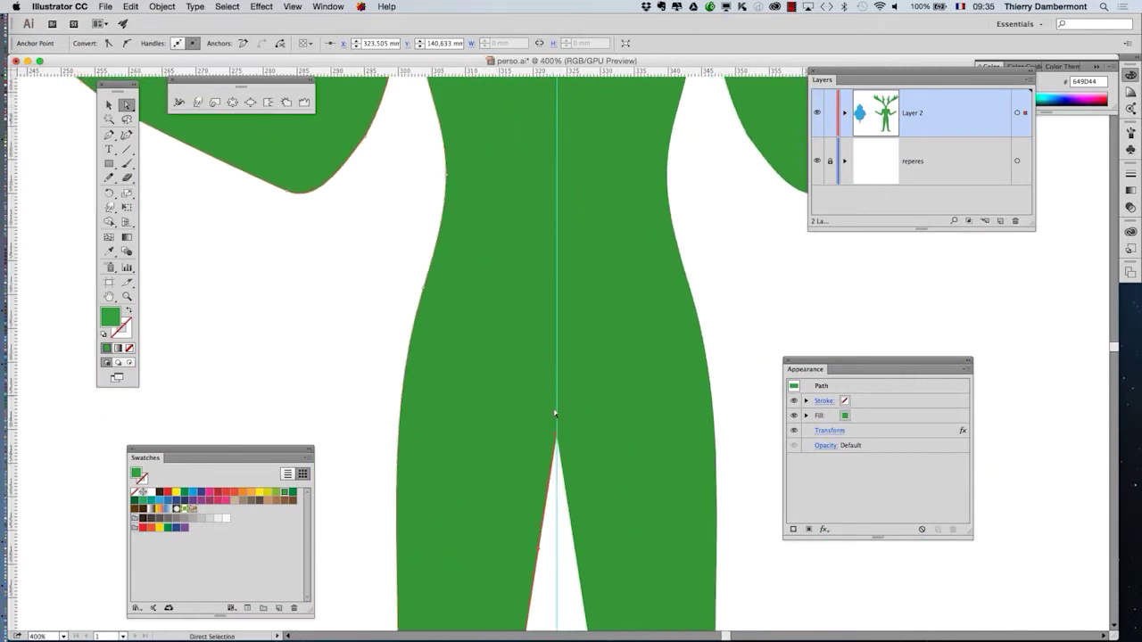
scroll(562, 446, "up", 3)
scroll(565, 473, "up", 5)
left_click_drag(553, 456, 472, 268)
scroll(472, 268, "up", 3)
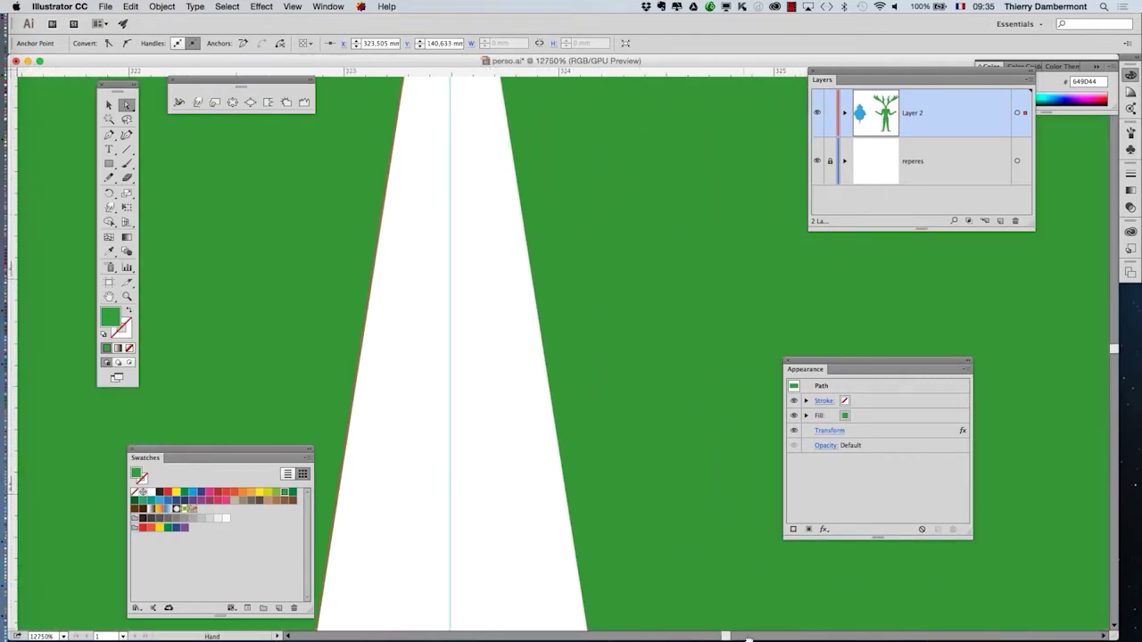
left_click(456, 321)
left_click(454, 258)
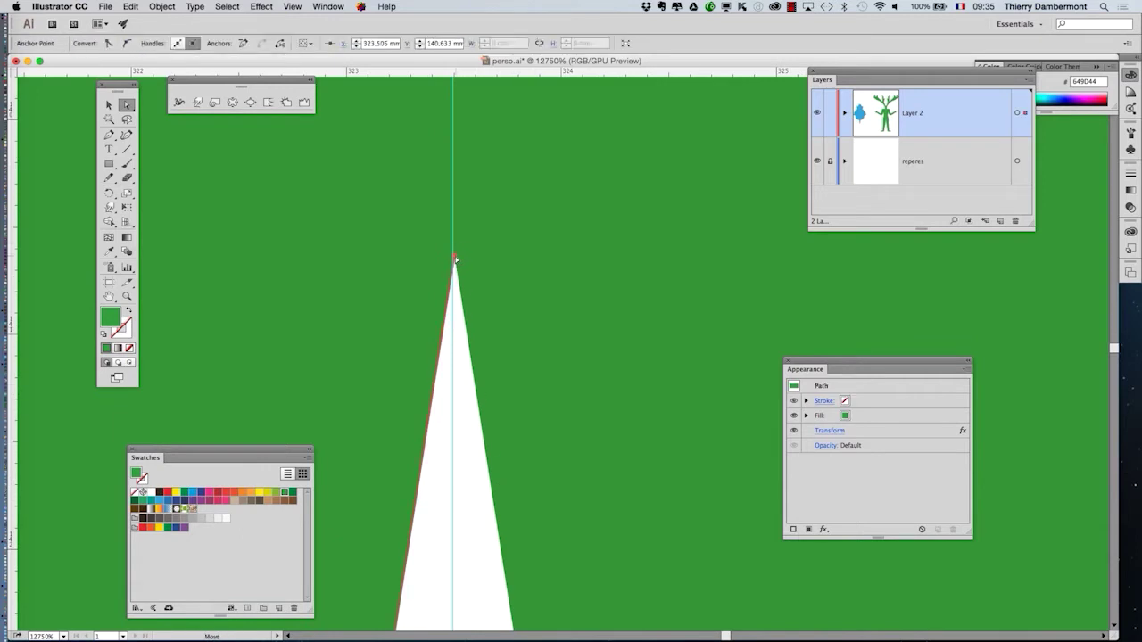
left_click_drag(454, 260, 464, 268)
scroll(471, 286, "down", 8)
scroll(474, 291, "down", 6)
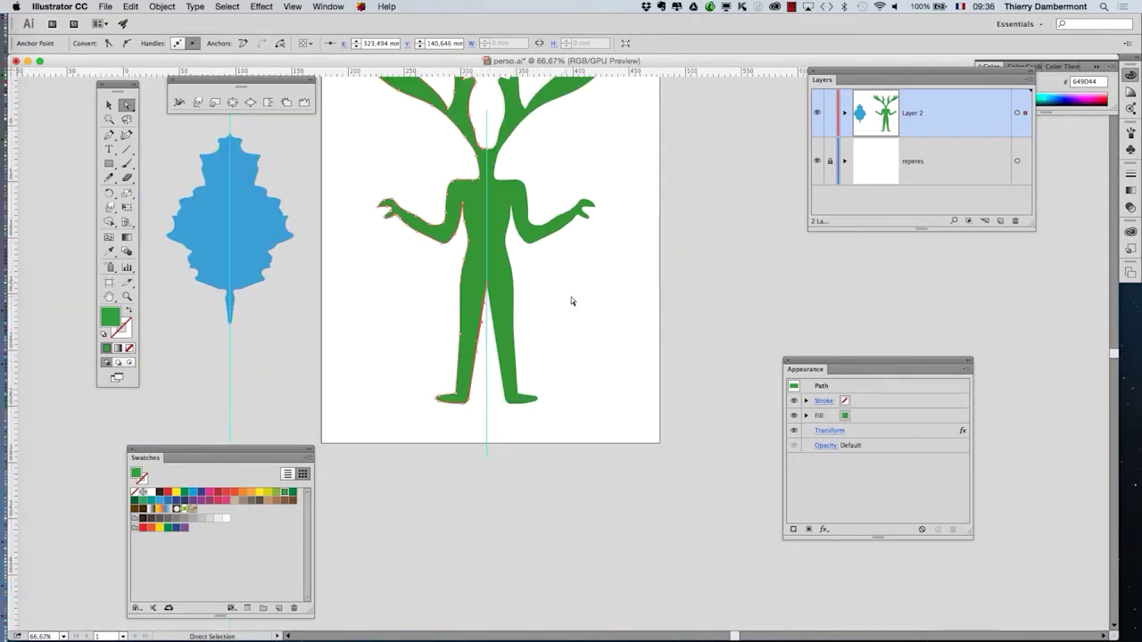
Select the figure's whole left half-path and reshape its outer antler with the Warp tool, thinning and bending the branch's lower edge.
scroll(544, 357, "up", 5)
scroll(534, 385, "down", 2)
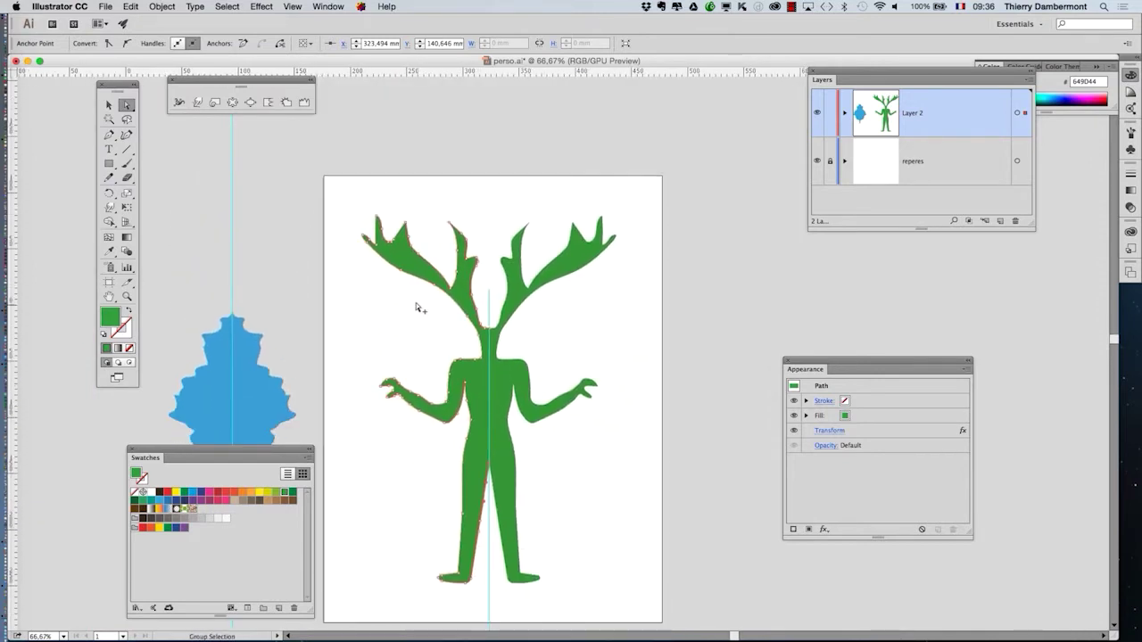
scroll(417, 306, "up", 1)
left_click(107, 208)
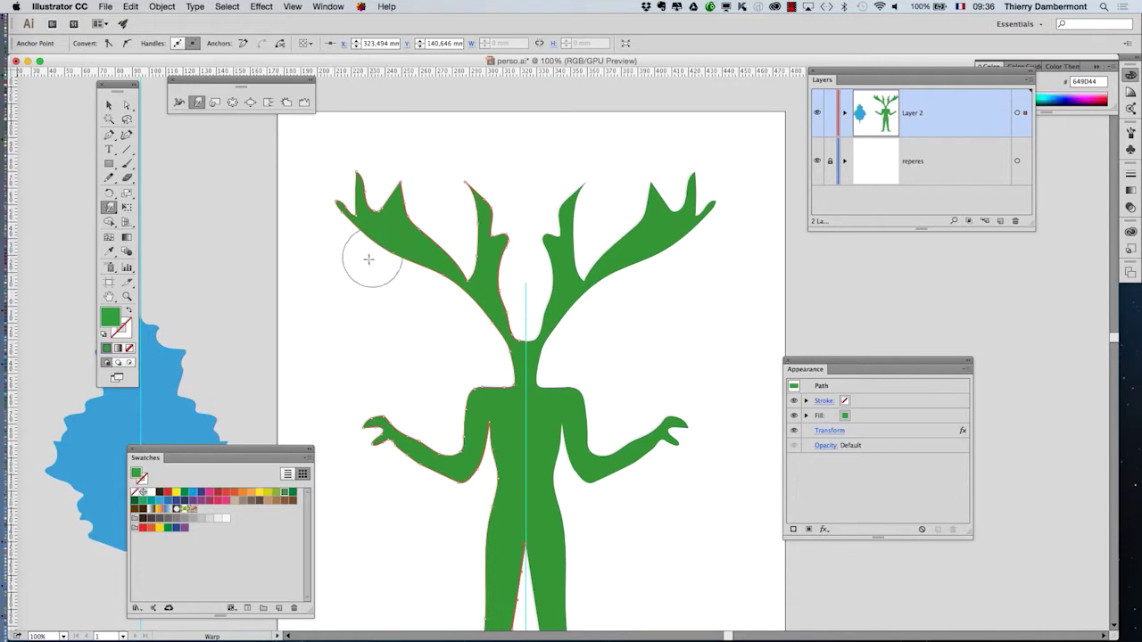
left_click(382, 256)
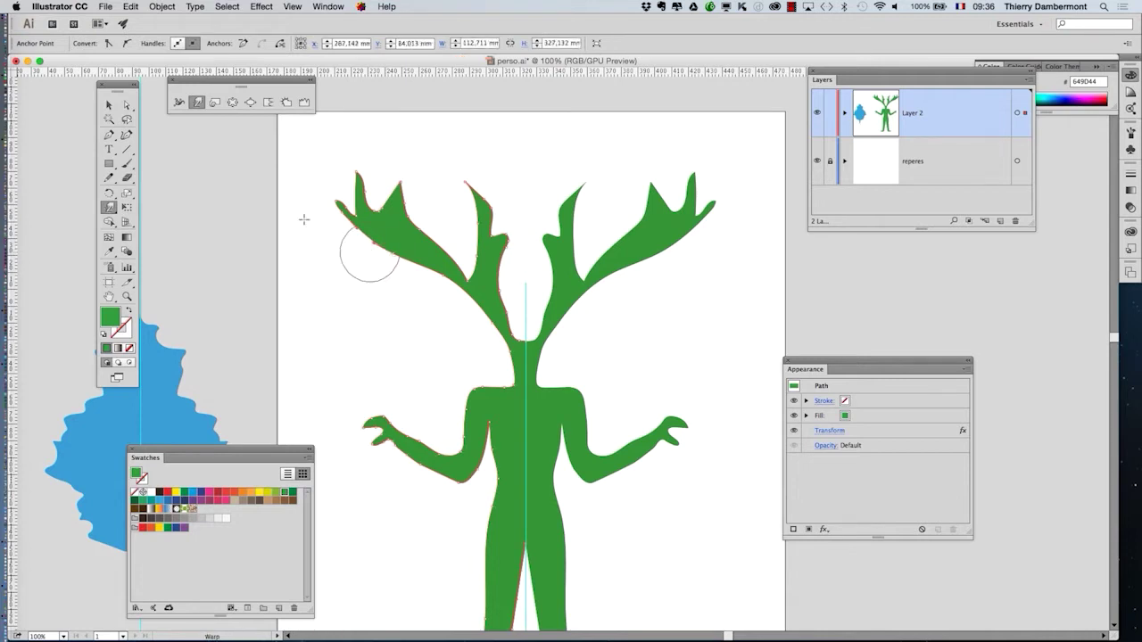
left_click(108, 104)
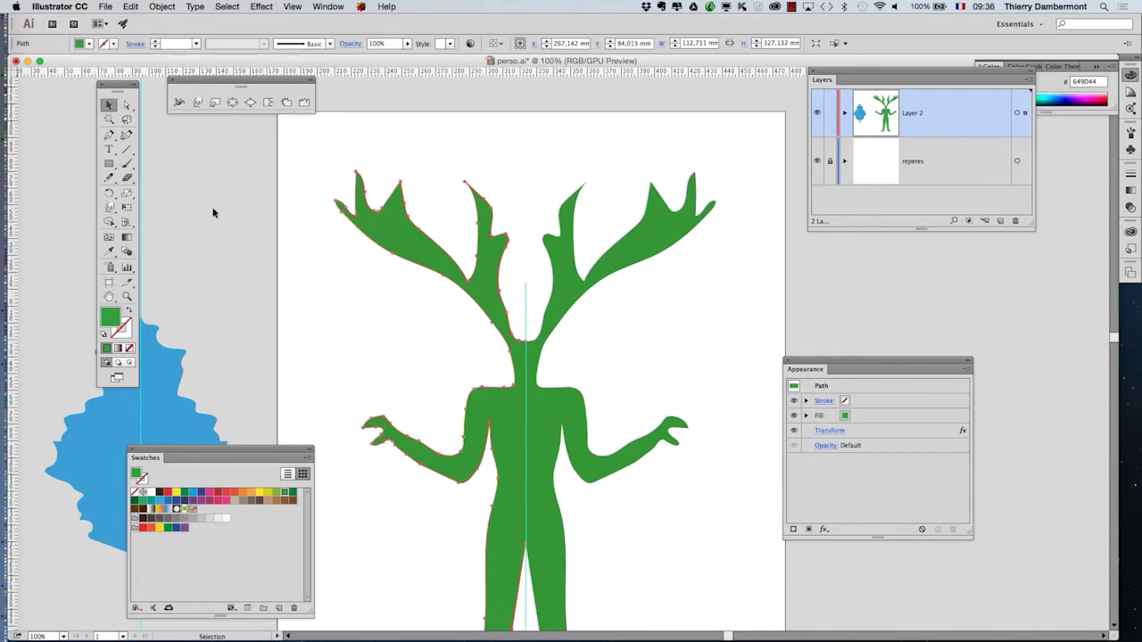
left_click(108, 207)
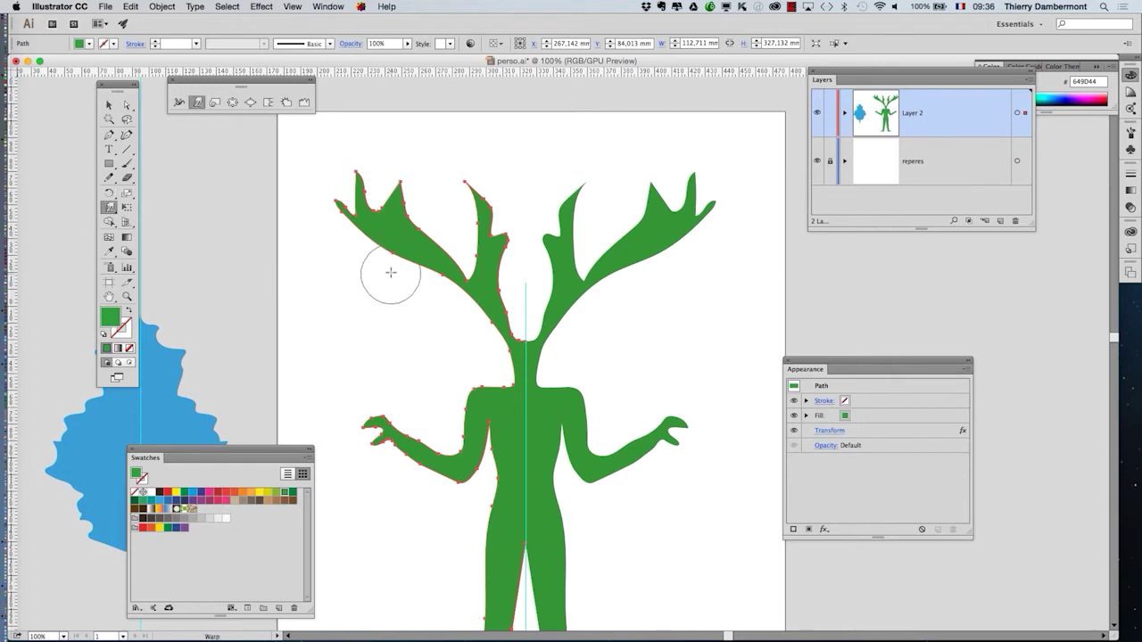
mouse_move(389, 267)
left_mouse_down()
mouse_move(383, 243)
mouse_move(353, 262)
left_mouse_up()
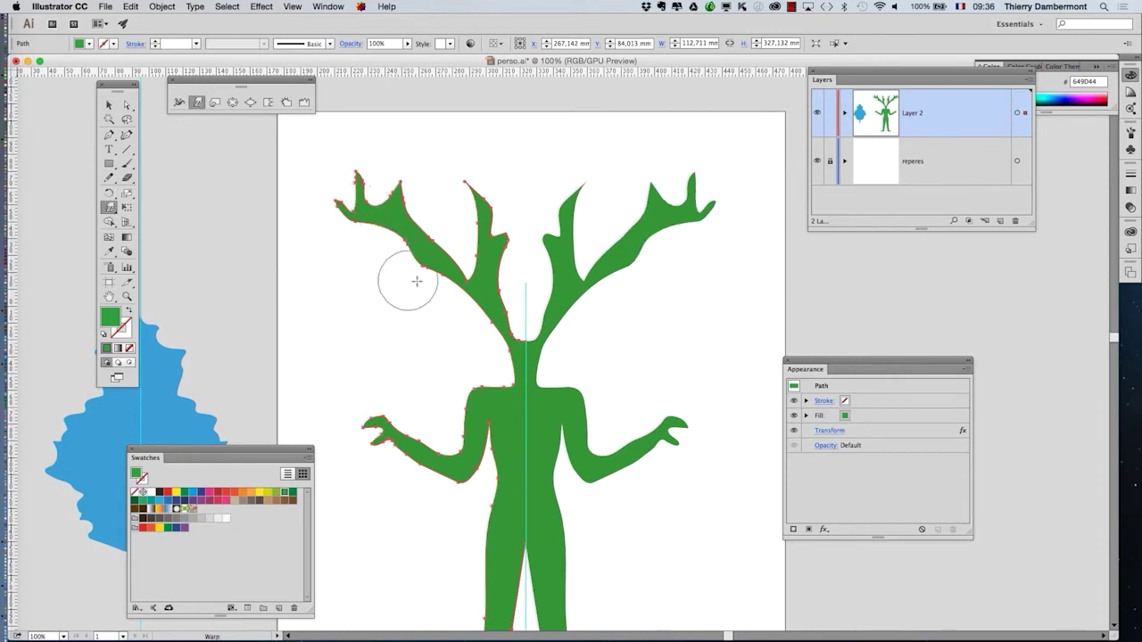
Warp the outline of the figure's left bent arm at the elbow and reshape the leg below it.
mouse_move(463, 487)
left_mouse_down()
mouse_move(469, 467)
mouse_move(461, 486)
mouse_move(434, 459)
mouse_move(449, 438)
mouse_move(446, 472)
left_mouse_up()
key("space")
left_click_drag(597, 434, 611, 180)
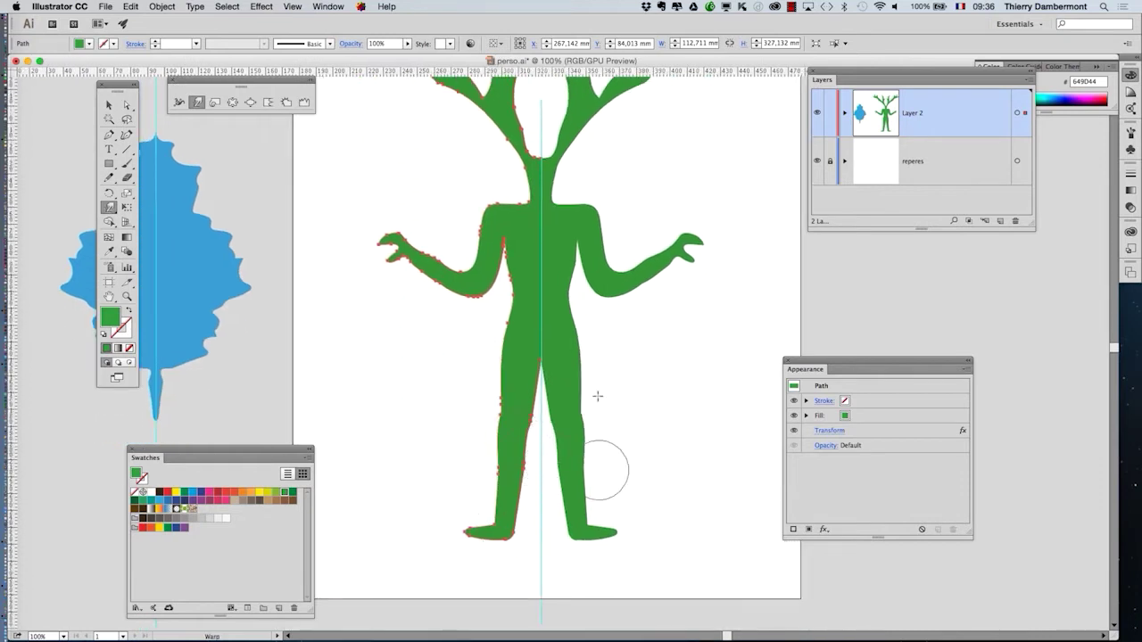
Fill the antlered figure with an orange swatch.
scroll(601, 397, "down", 2)
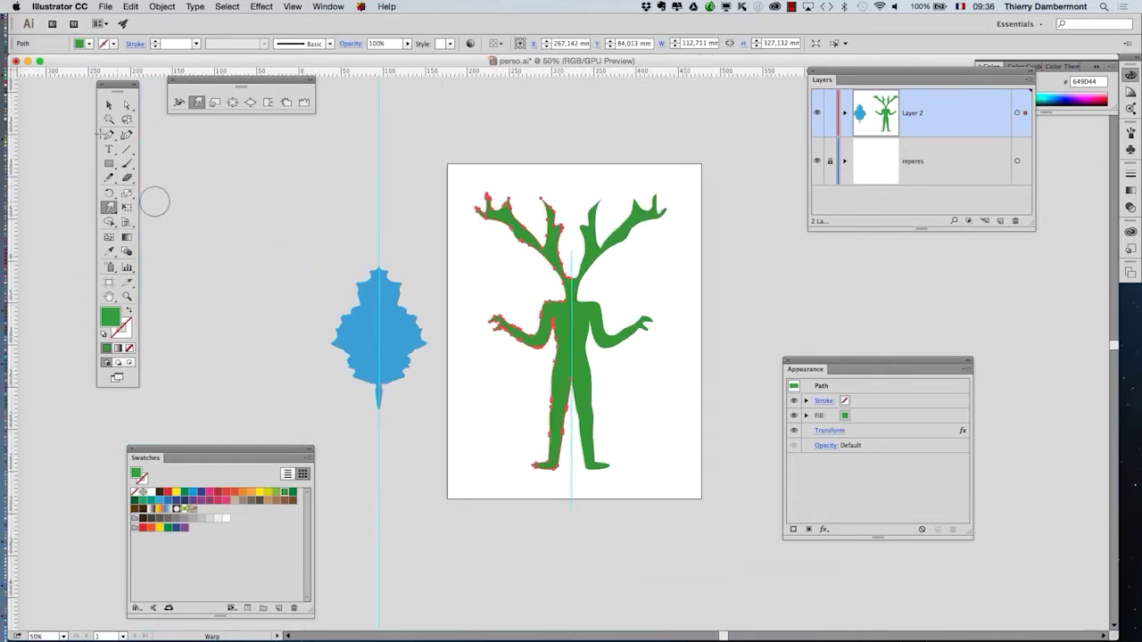
left_click(109, 105)
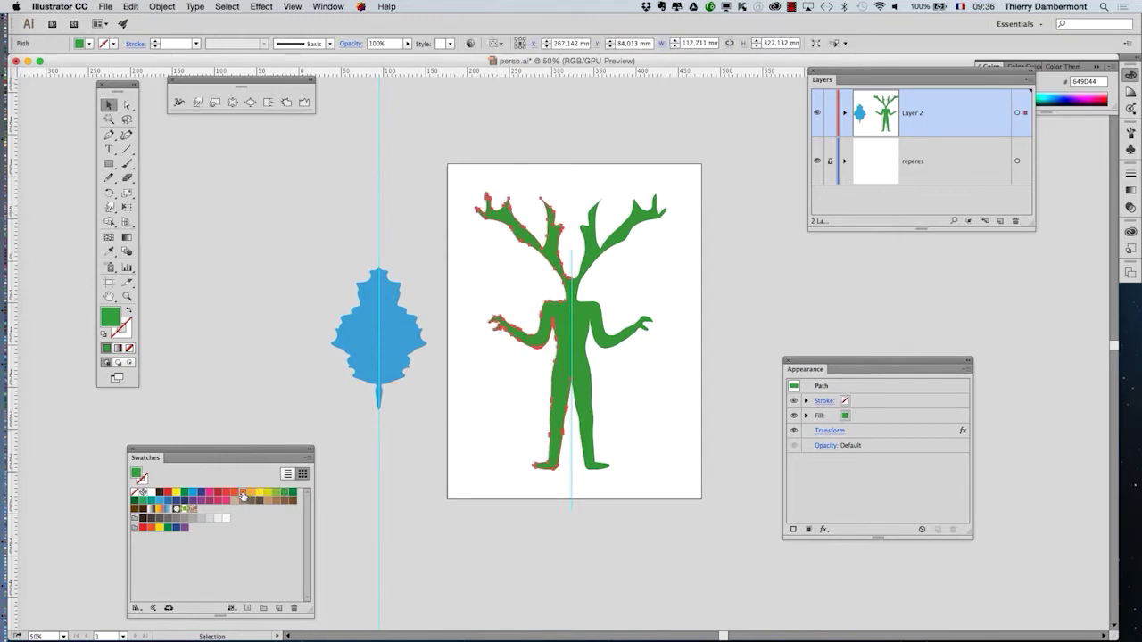
left_click(247, 496)
left_click(478, 516)
left_click(551, 332)
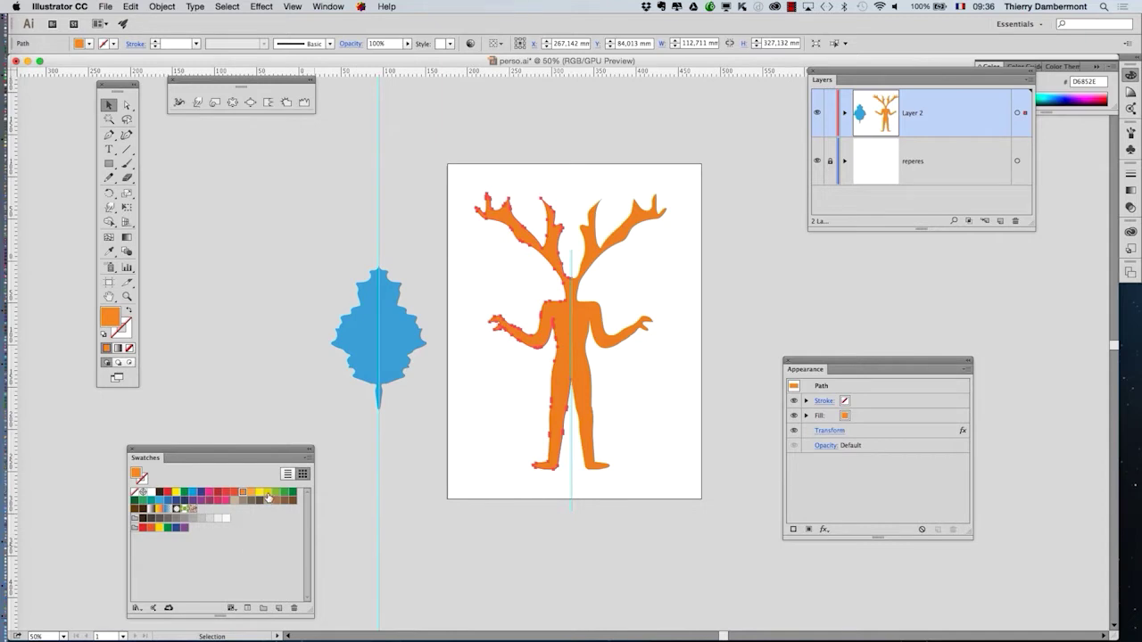
Recolor the antlered figure with a light yellow swatch and deselect it.
left_click(176, 492)
left_click(475, 493)
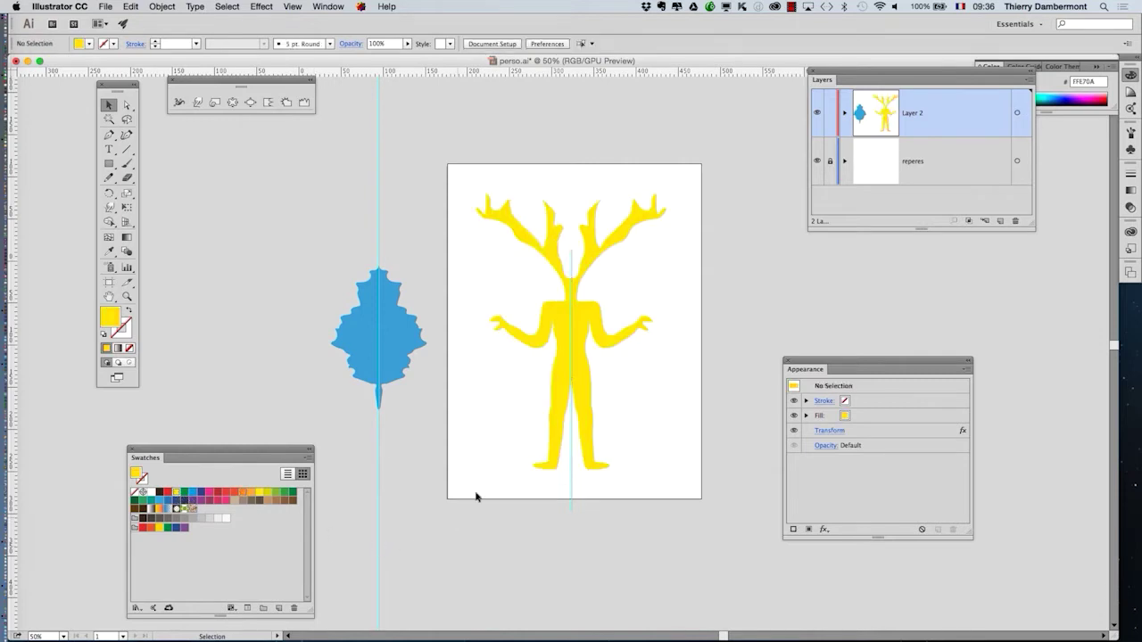
left_click(554, 368)
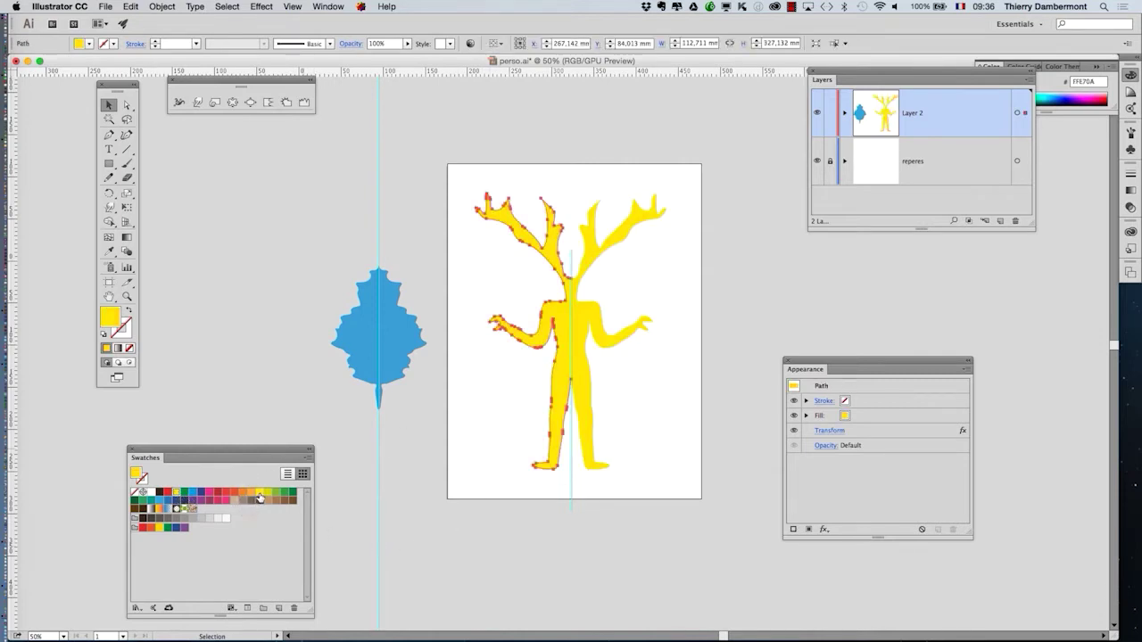
left_click(259, 492)
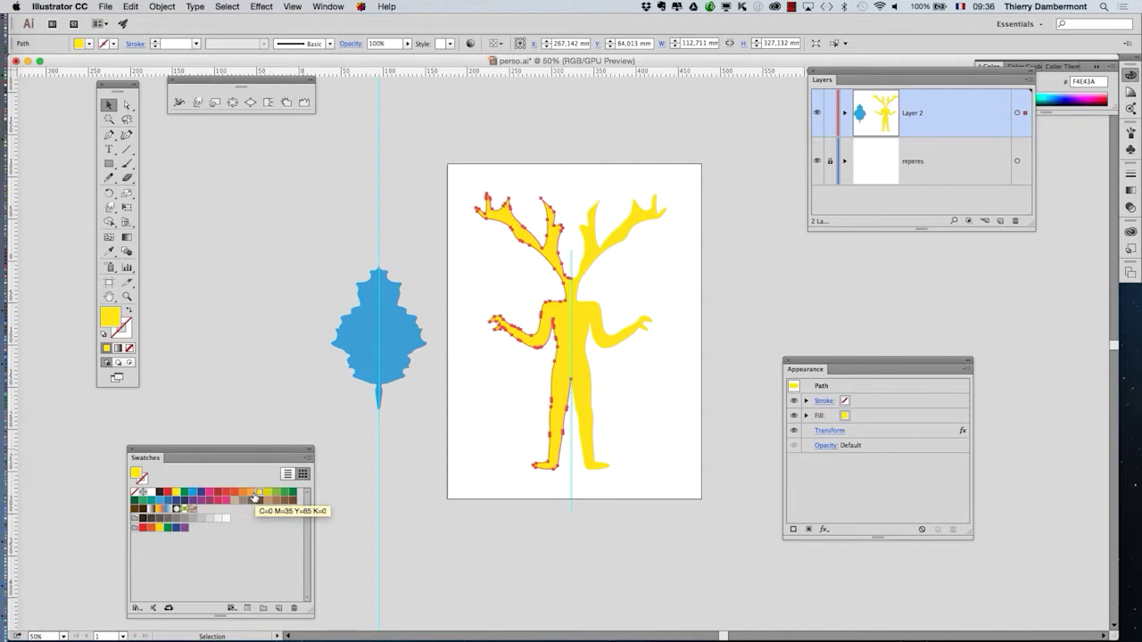
left_click(478, 545)
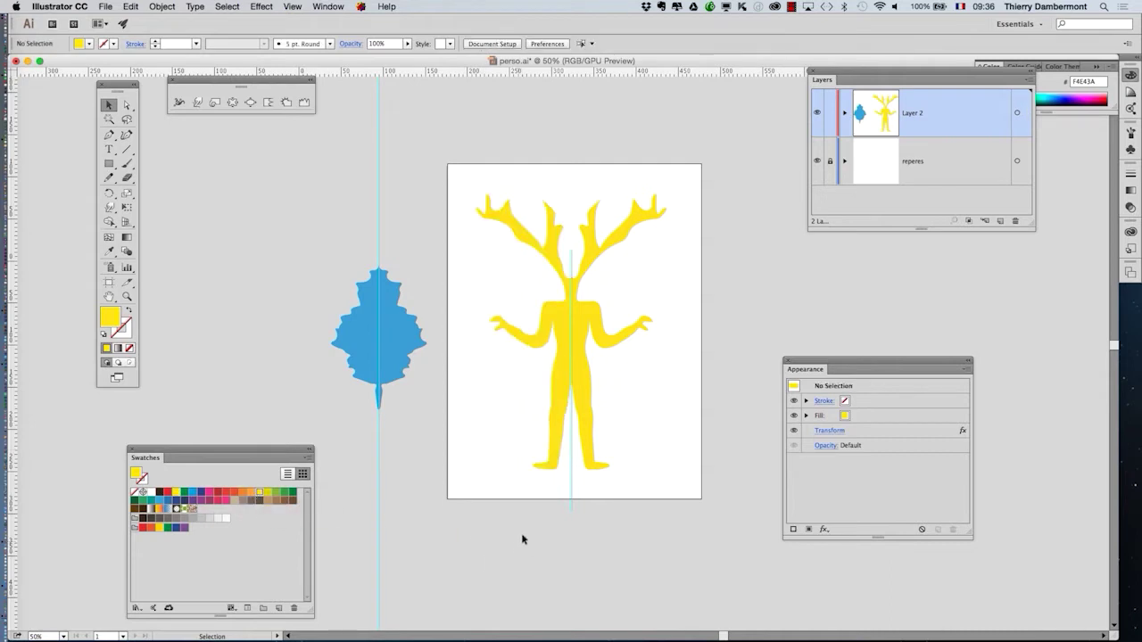
Save perso.ai and switch to Photoshop to view the linked perso layer.
left_click(108, 6)
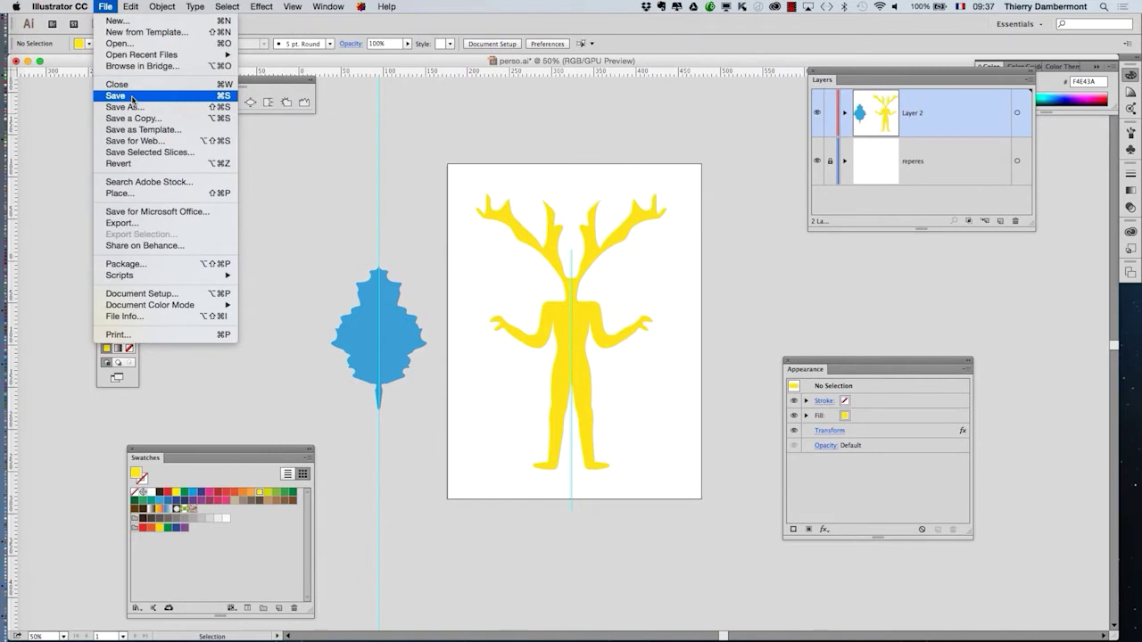
left_click(132, 99)
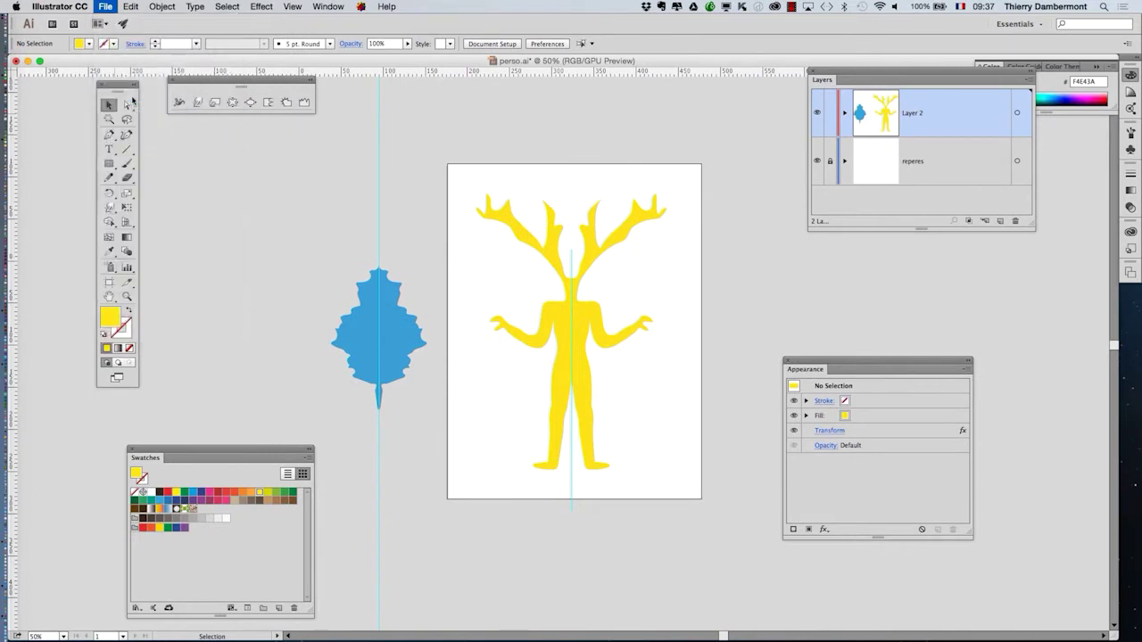
key("super+Tab")
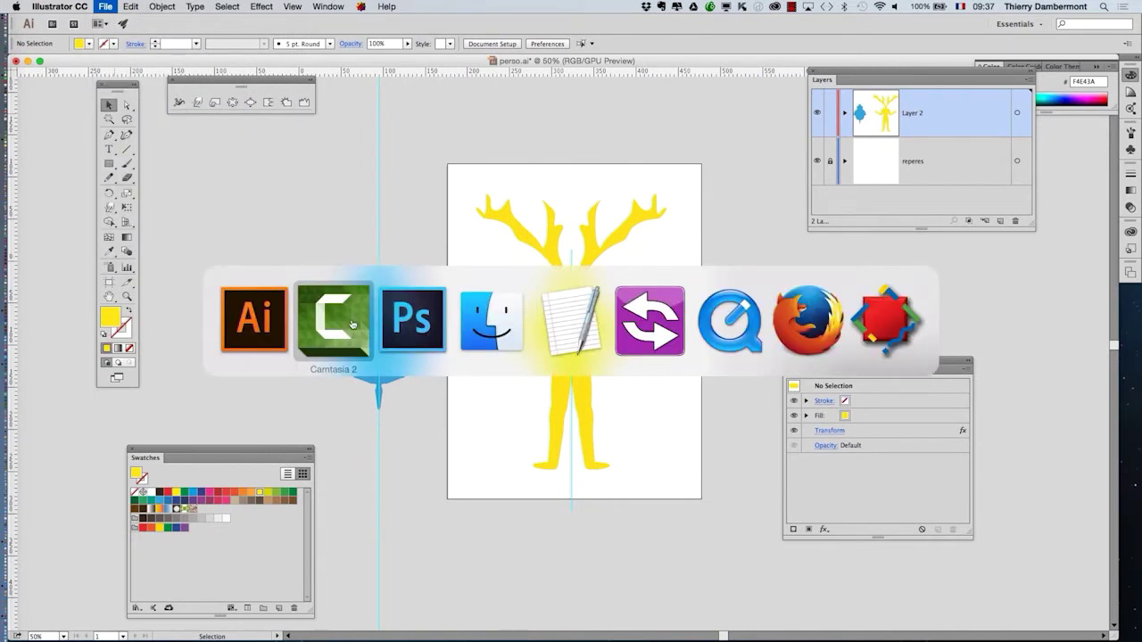
key("super+Tab")
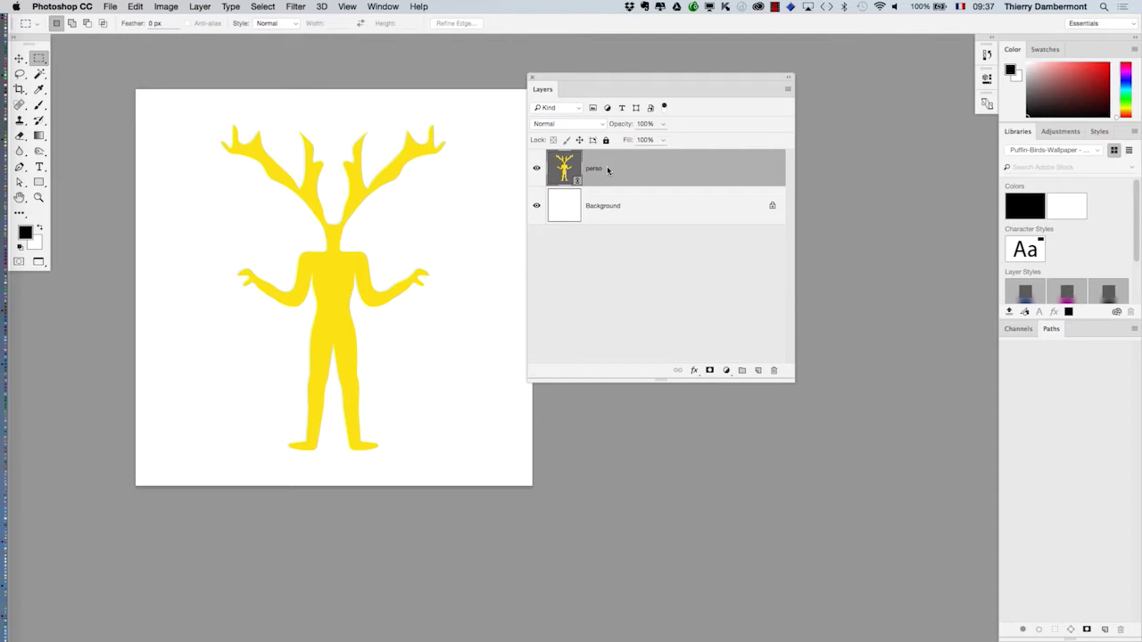
Switch back to Illustrator and fill the antlered figure with a light brown swatch.
left_click(110, 6)
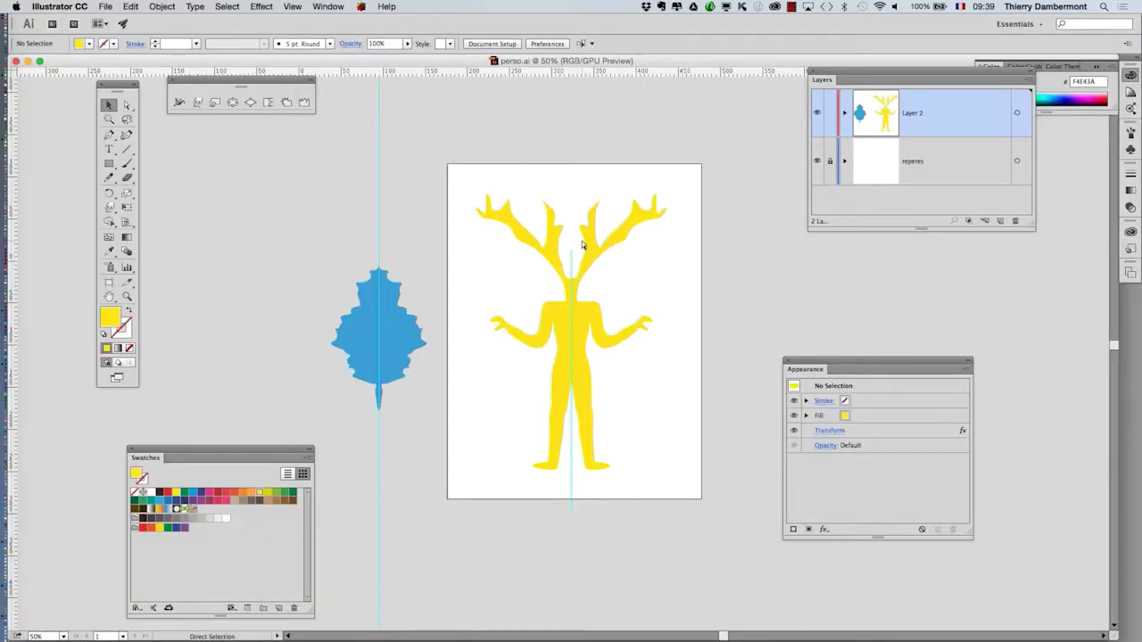
key("super+Tab")
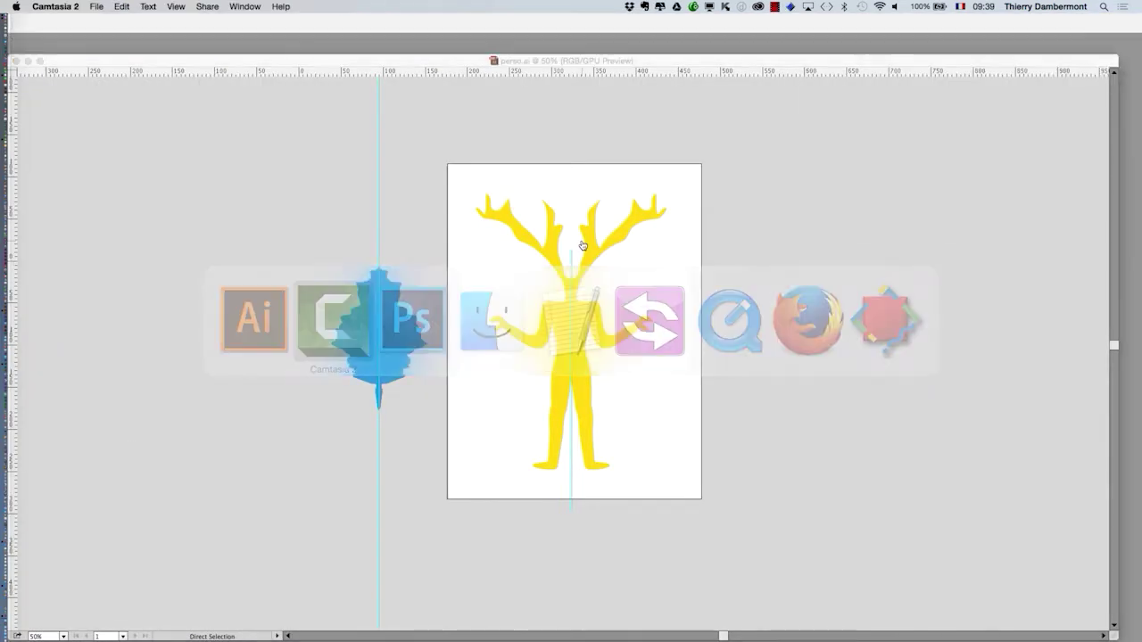
key("super+Tab")
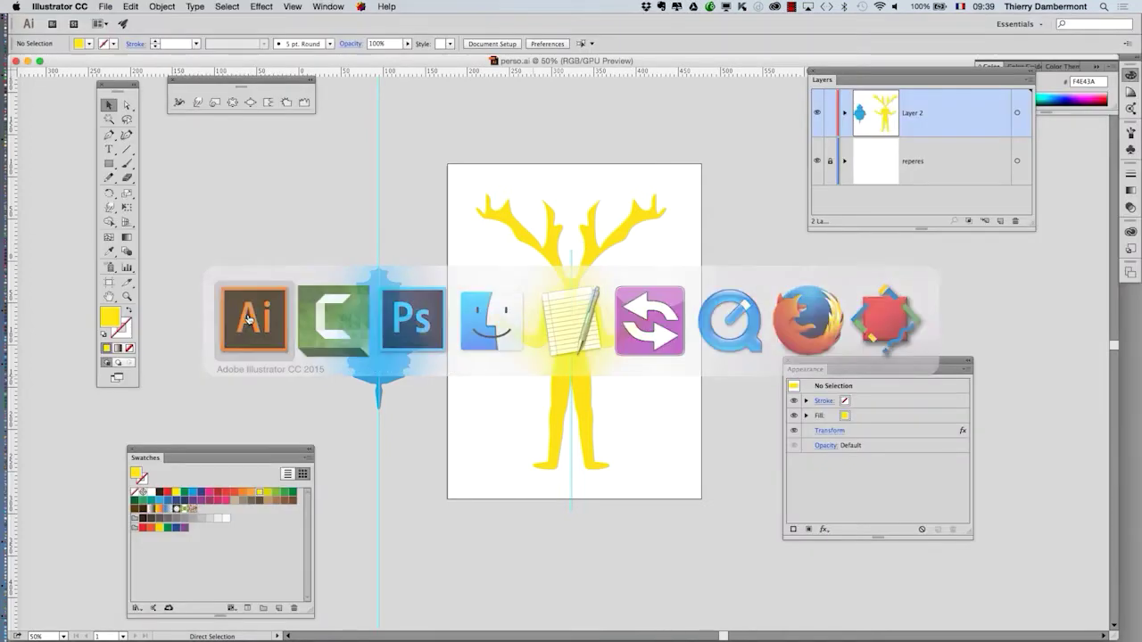
left_click(506, 222)
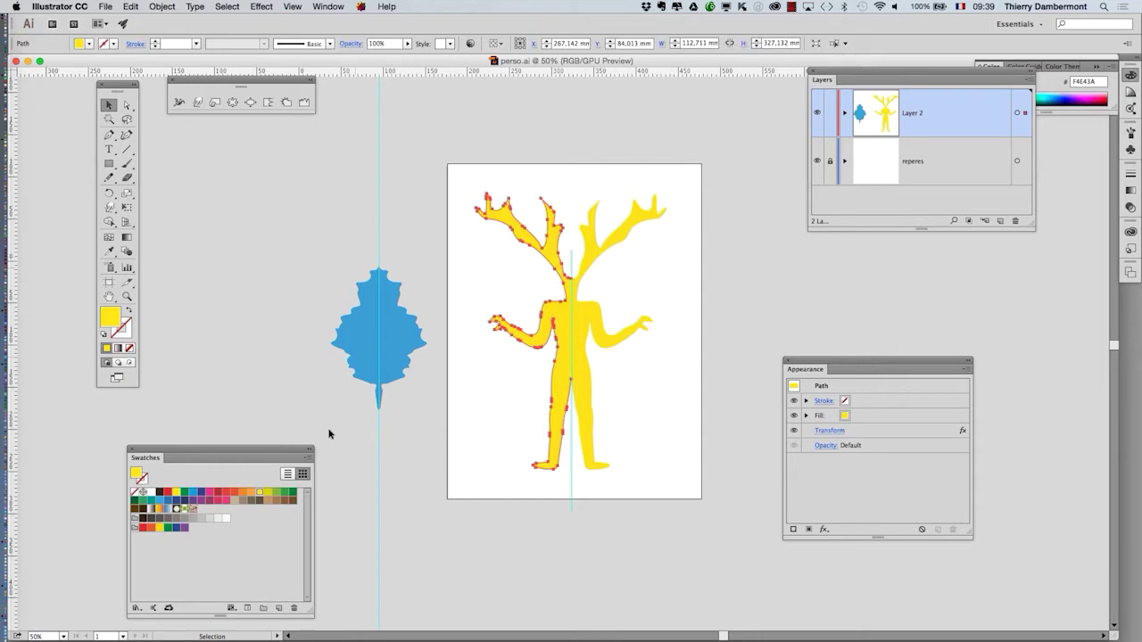
left_click(277, 500)
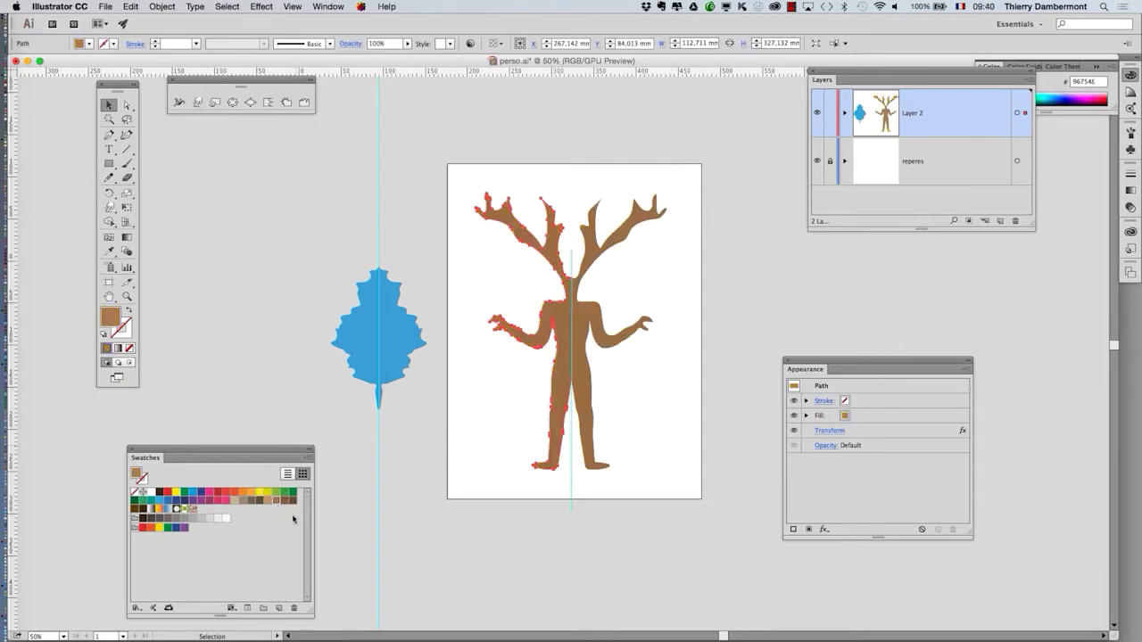
left_click(267, 500)
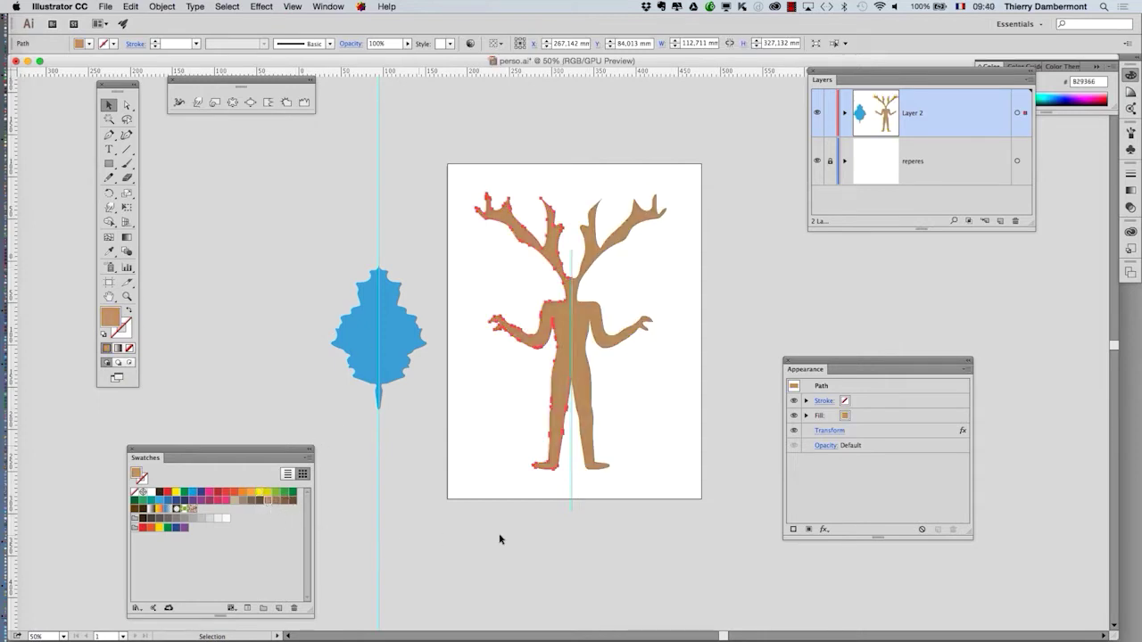
Save the brown version of perso.ai and switch to Photoshop to check the perso layer.
left_click(105, 6)
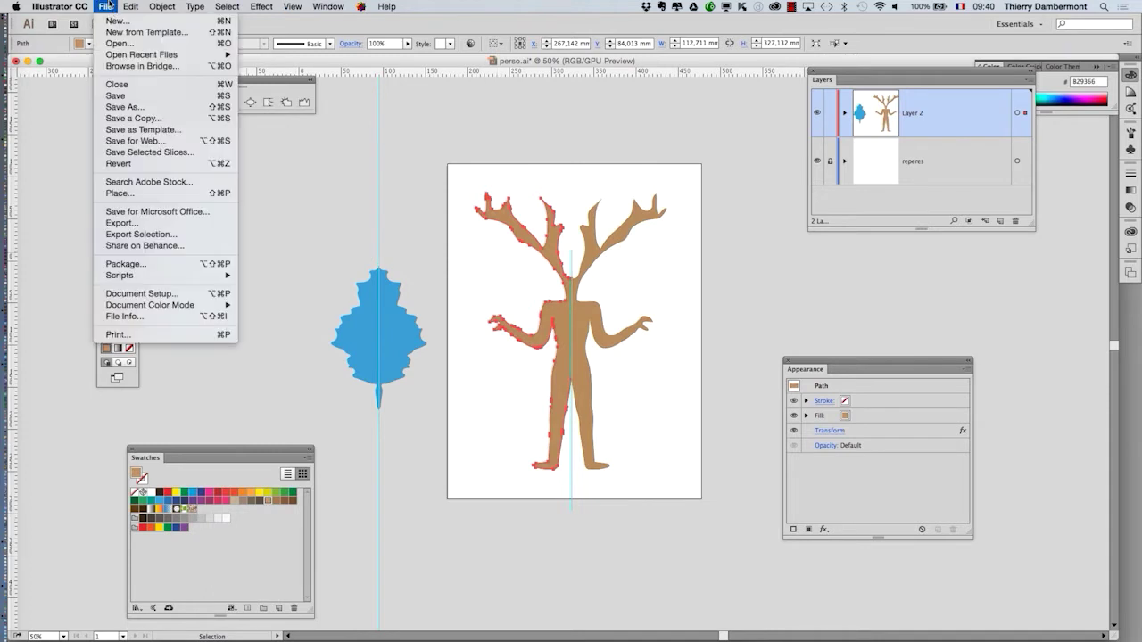
left_click(127, 99)
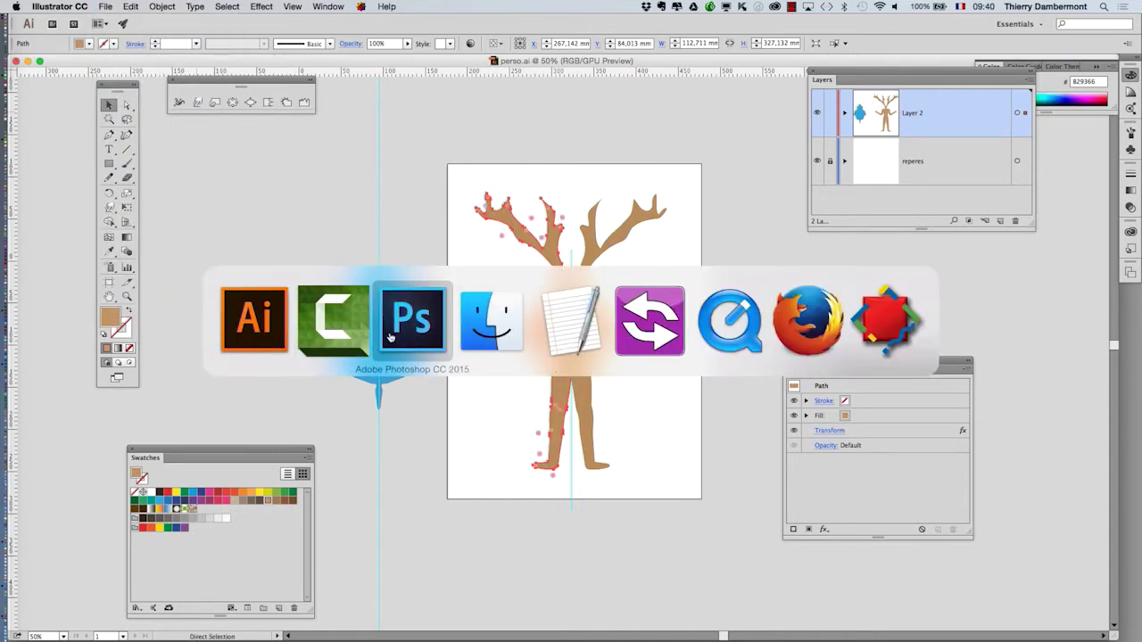
left_click(395, 339)
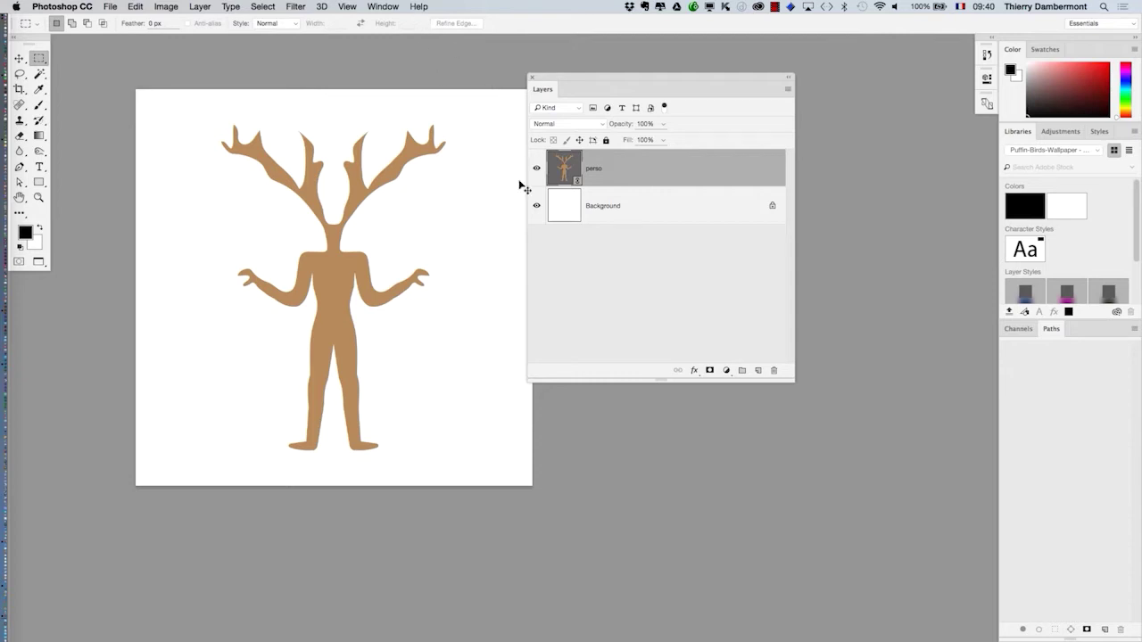
Return to Illustrator and move the figure's Transform effect from the whole path onto its Stroke attribute.
key("super+Tab")
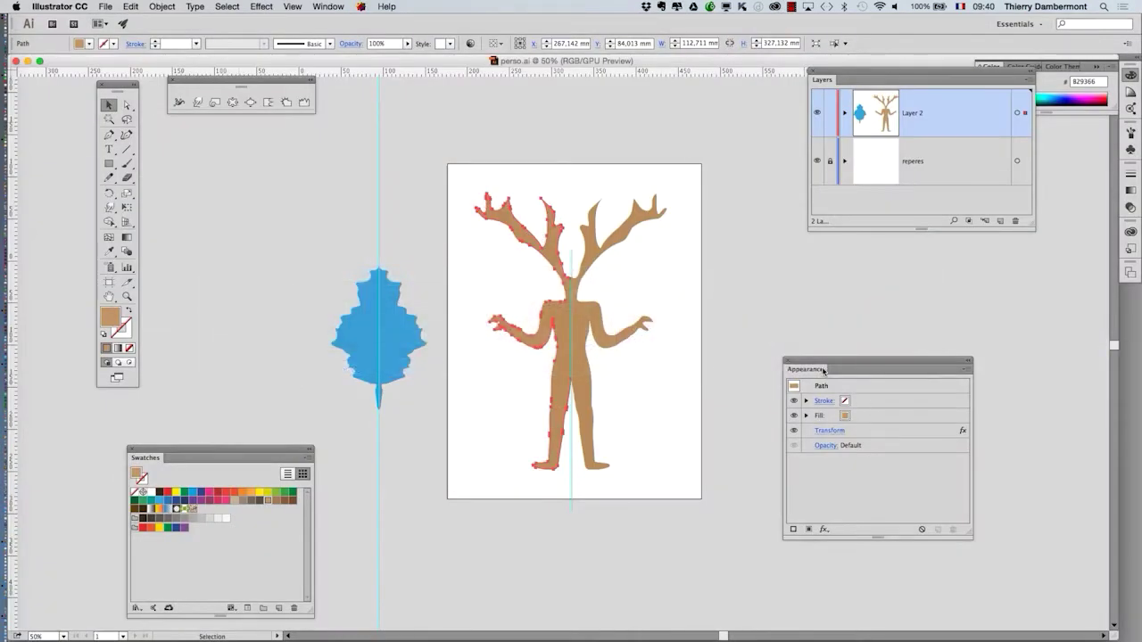
left_click_drag(824, 368, 645, 207)
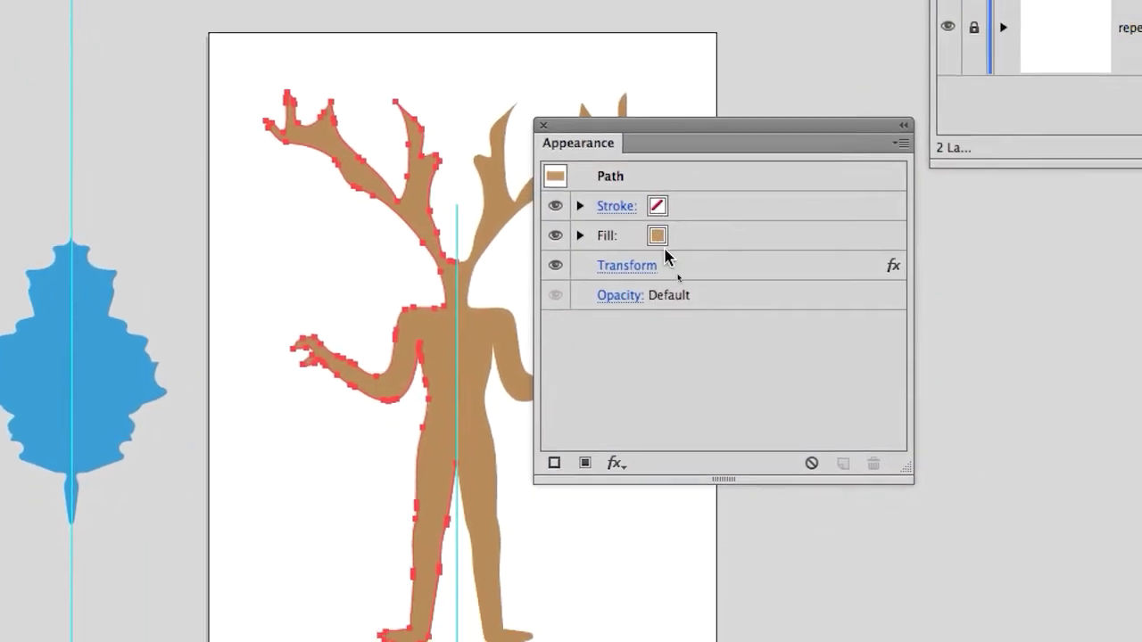
left_click(697, 280)
left_click_drag(675, 234, 675, 237)
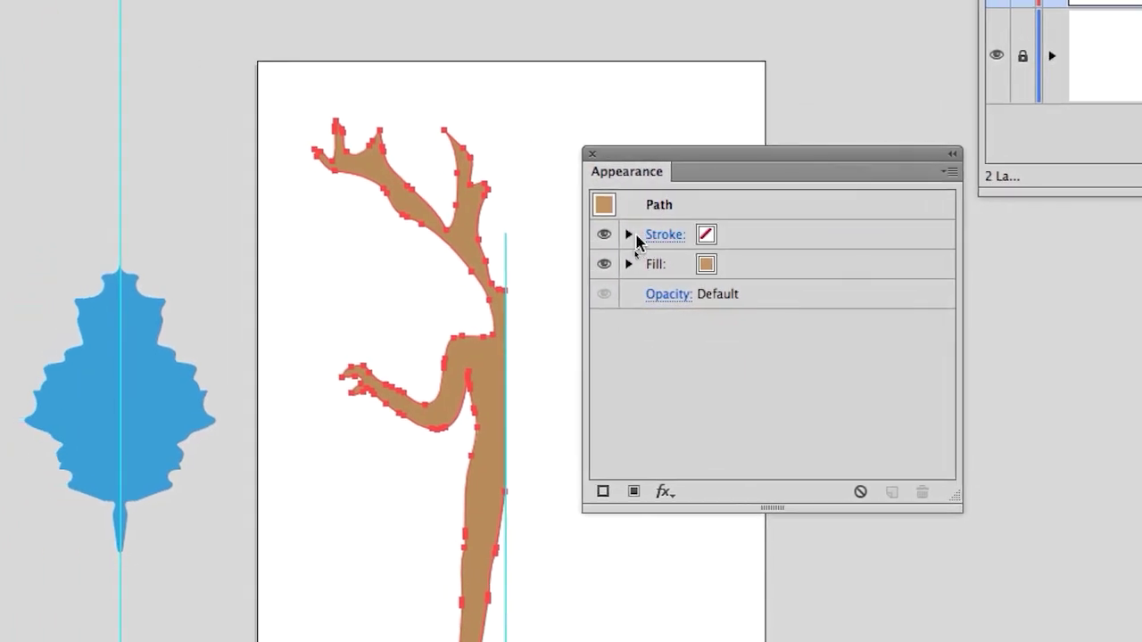
left_click(609, 236)
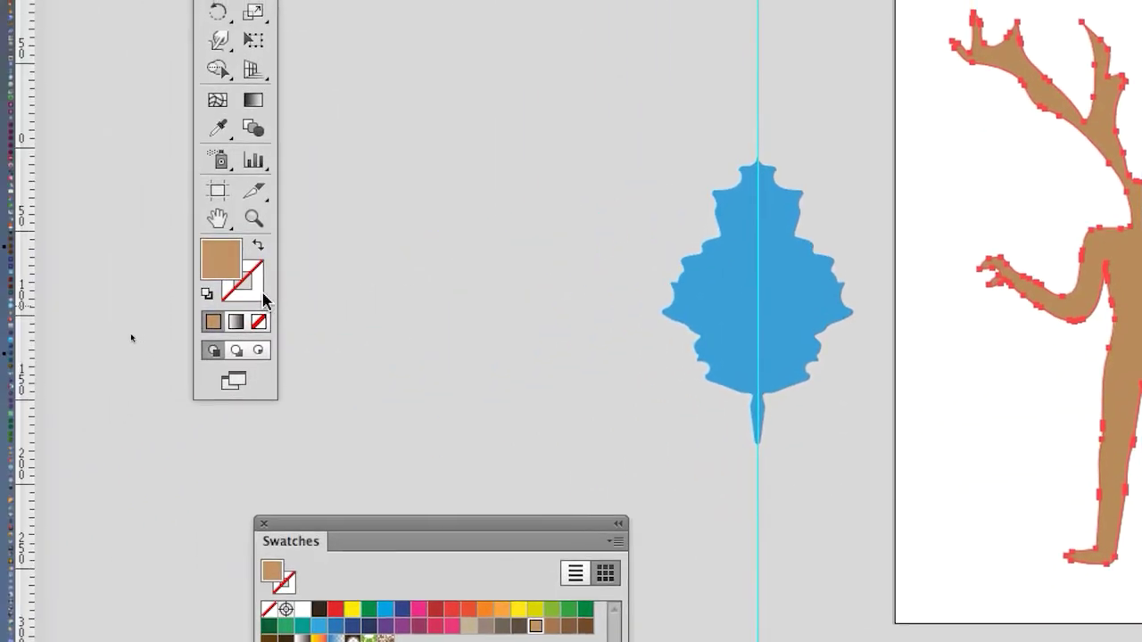
Apply a dark brown swatch to the figure's stroke and move the Appearance panel clear of the artwork.
left_click(264, 300)
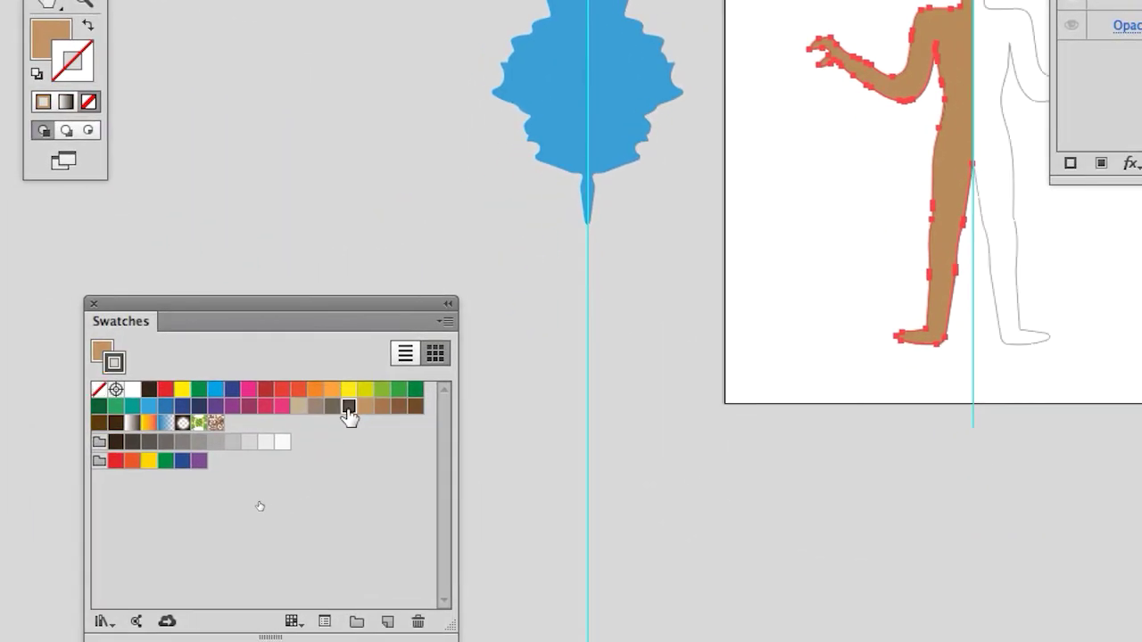
left_click(347, 407)
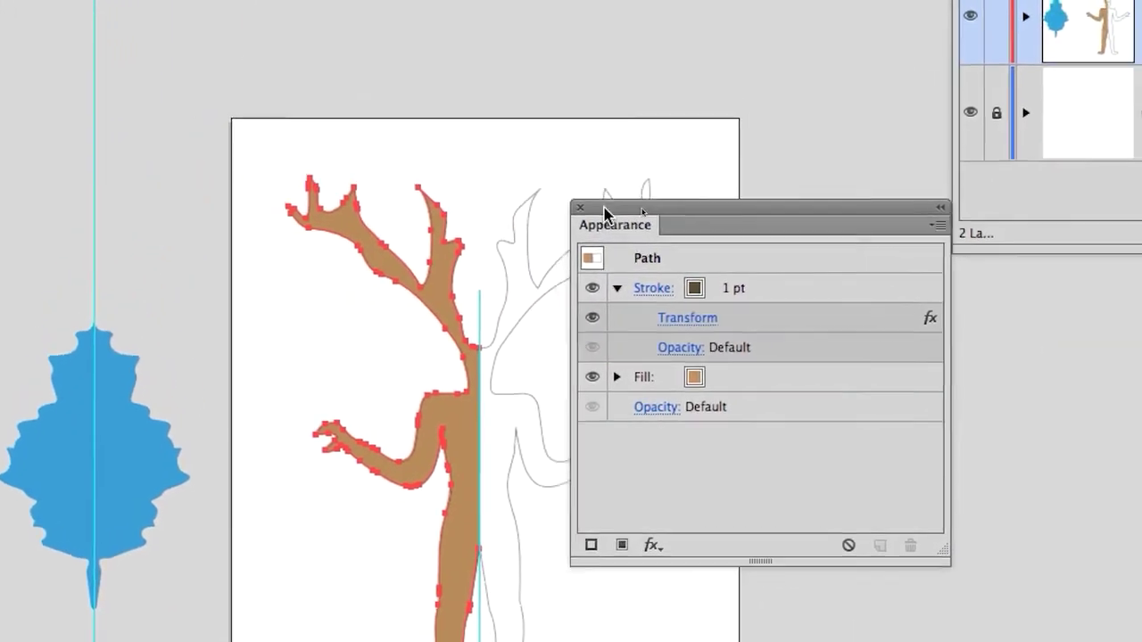
left_click_drag(604, 214, 788, 235)
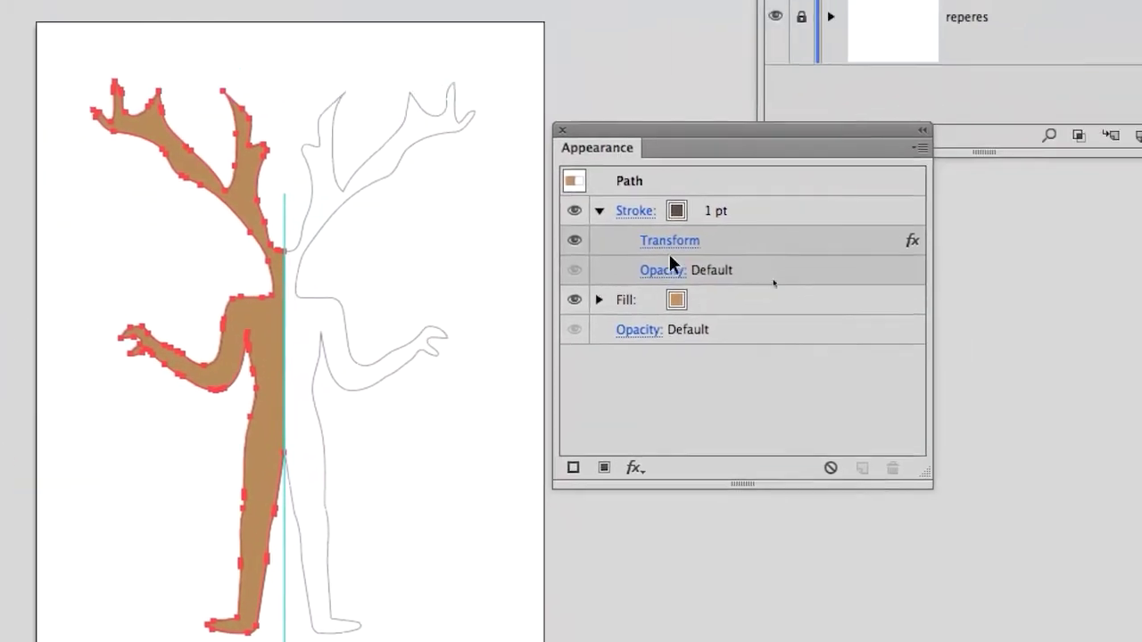
Move the Transform effect out of the Stroke attribute to below the Fill so it applies to the whole path.
left_click(749, 242)
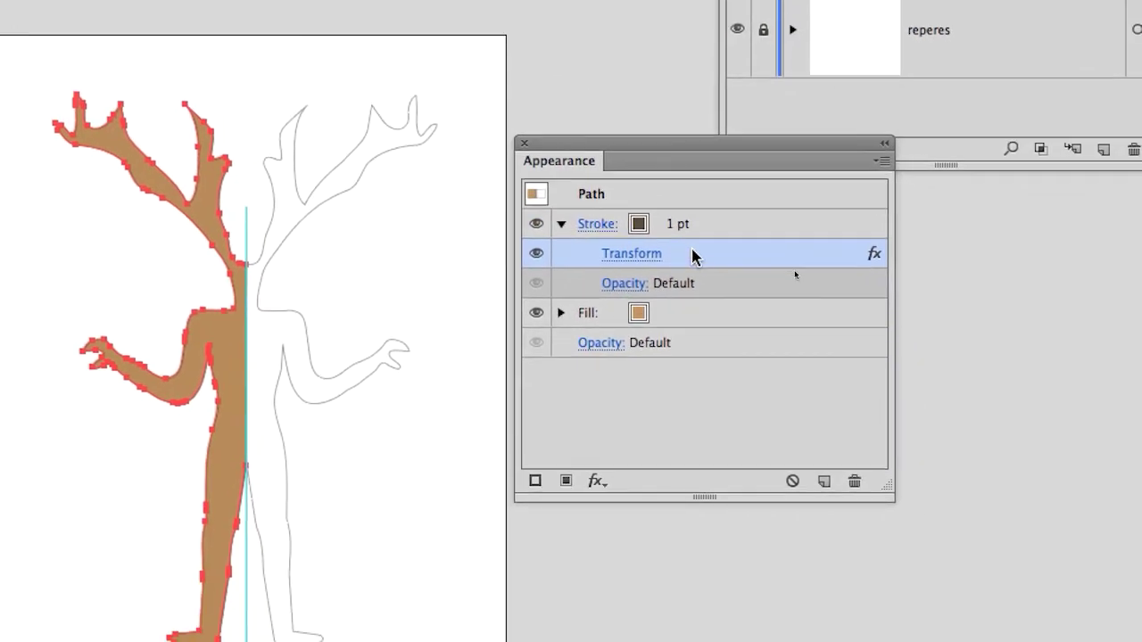
left_click_drag(694, 257, 686, 320)
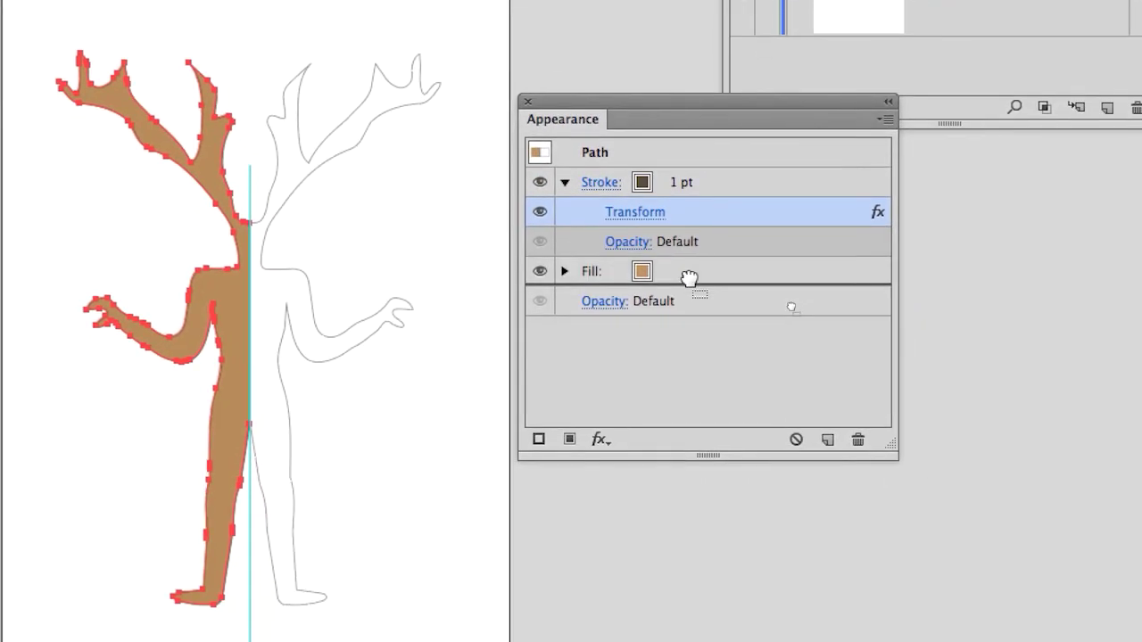
left_click_drag(688, 279, 688, 280)
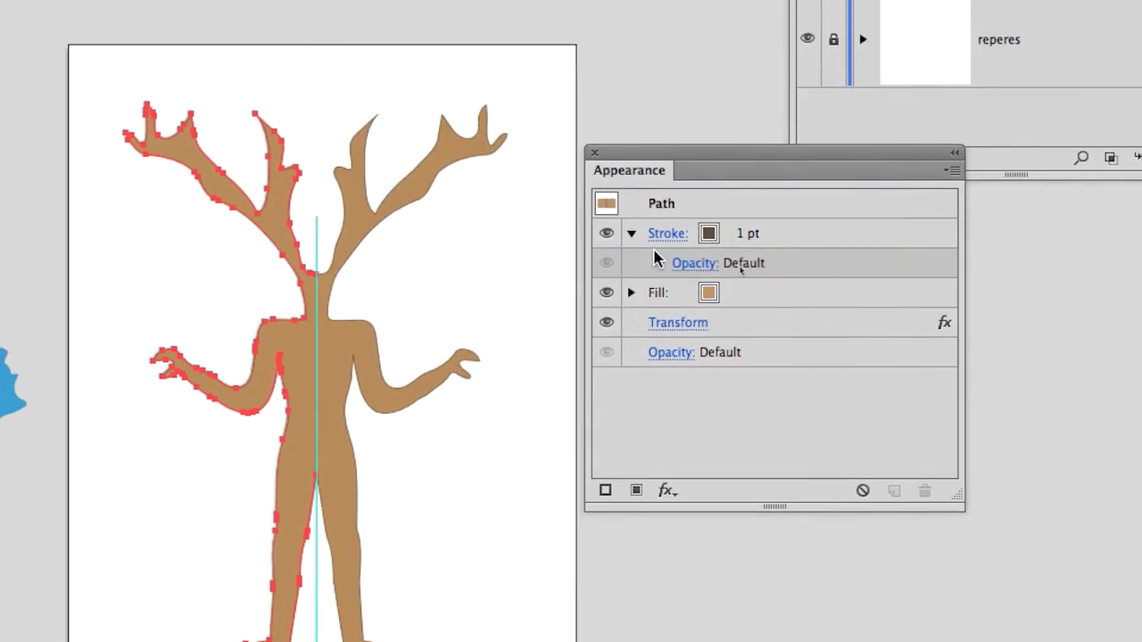
left_click(563, 182)
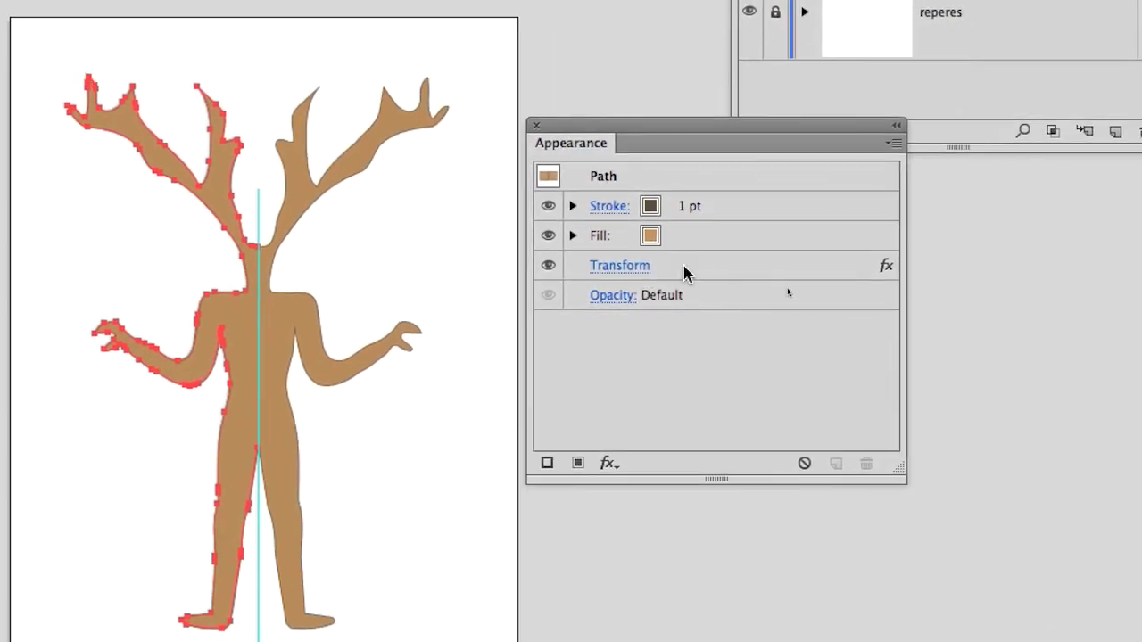
Set the figure's stroke to None and deselect the figure.
left_click(769, 300)
left_click(782, 273)
left_click(700, 230)
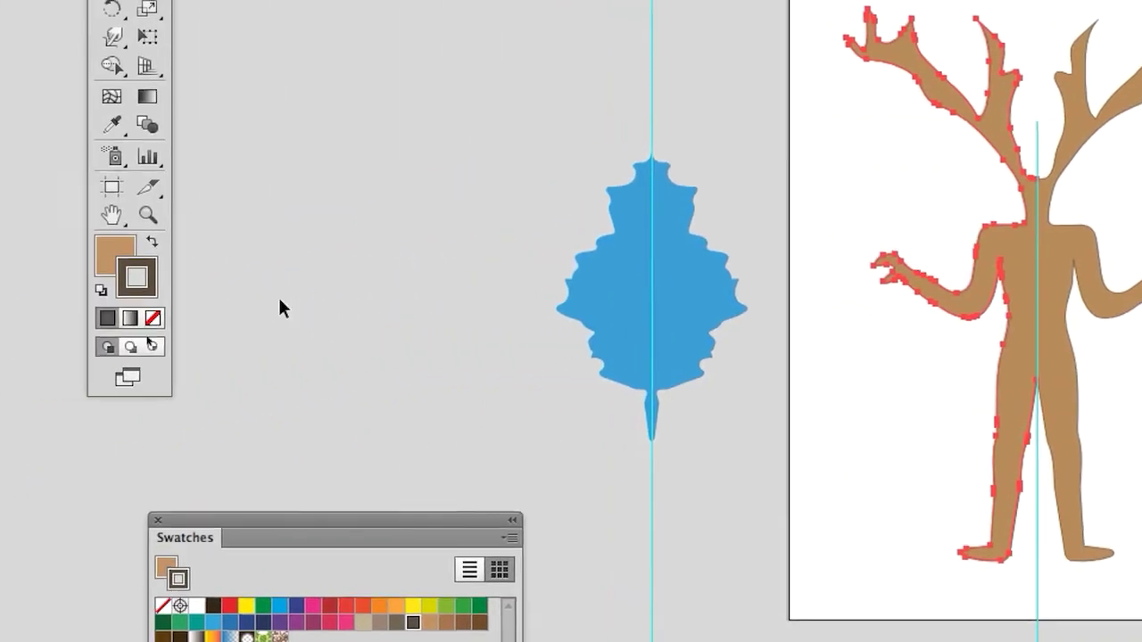
left_click(153, 319)
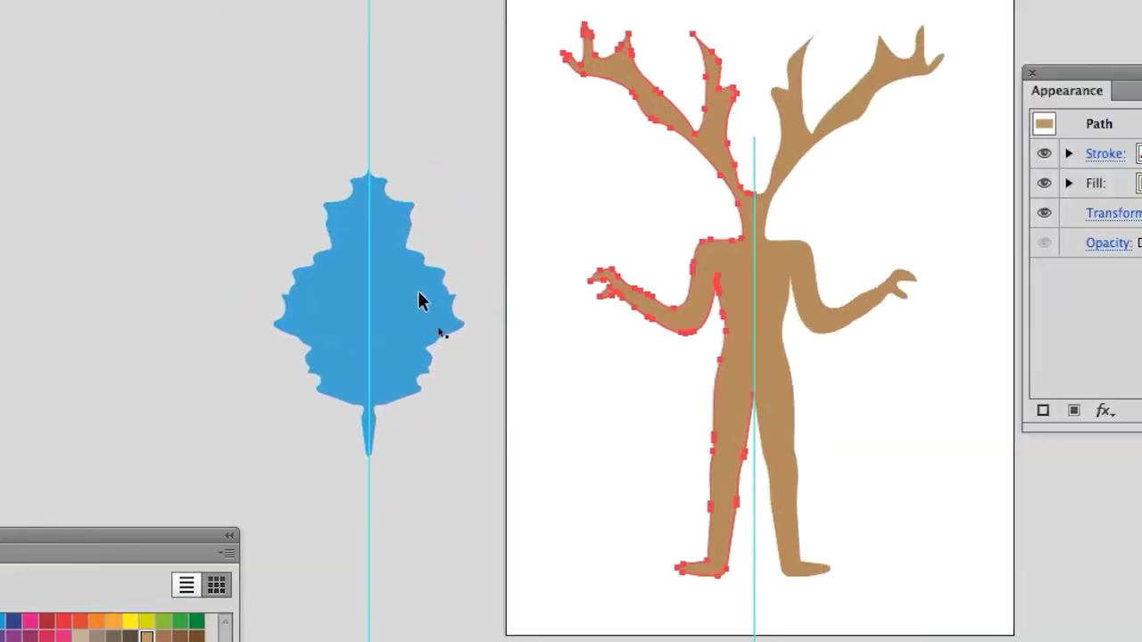
left_click(645, 236)
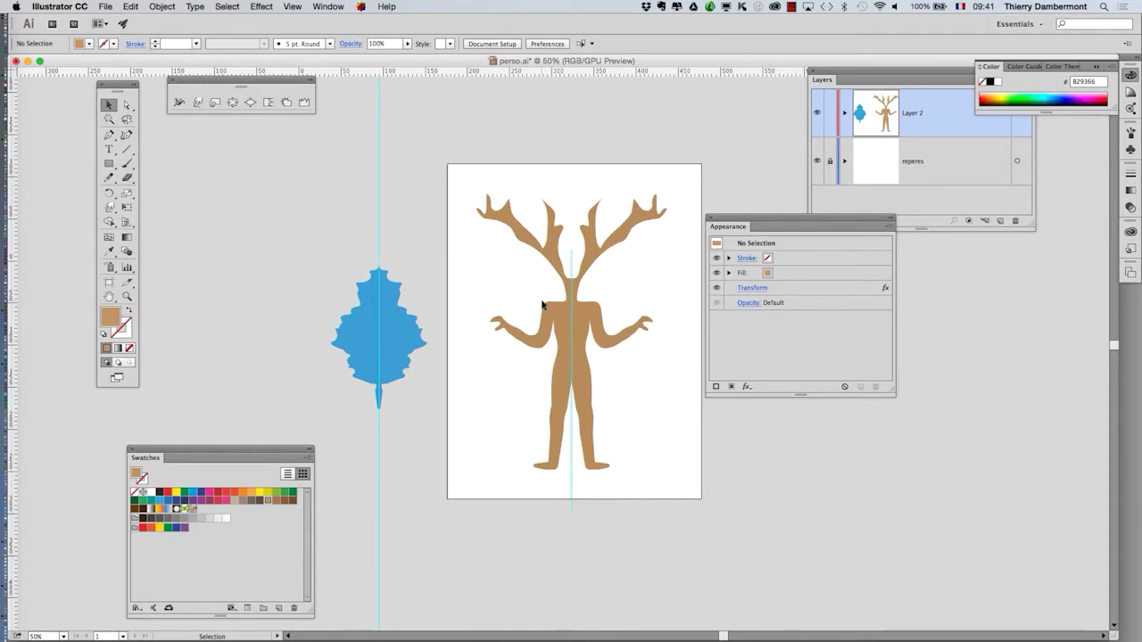
Switch to Photoshop and start saving the document under a new name, entering "perso de AI - 01" as the file name.
left_click(106, 6)
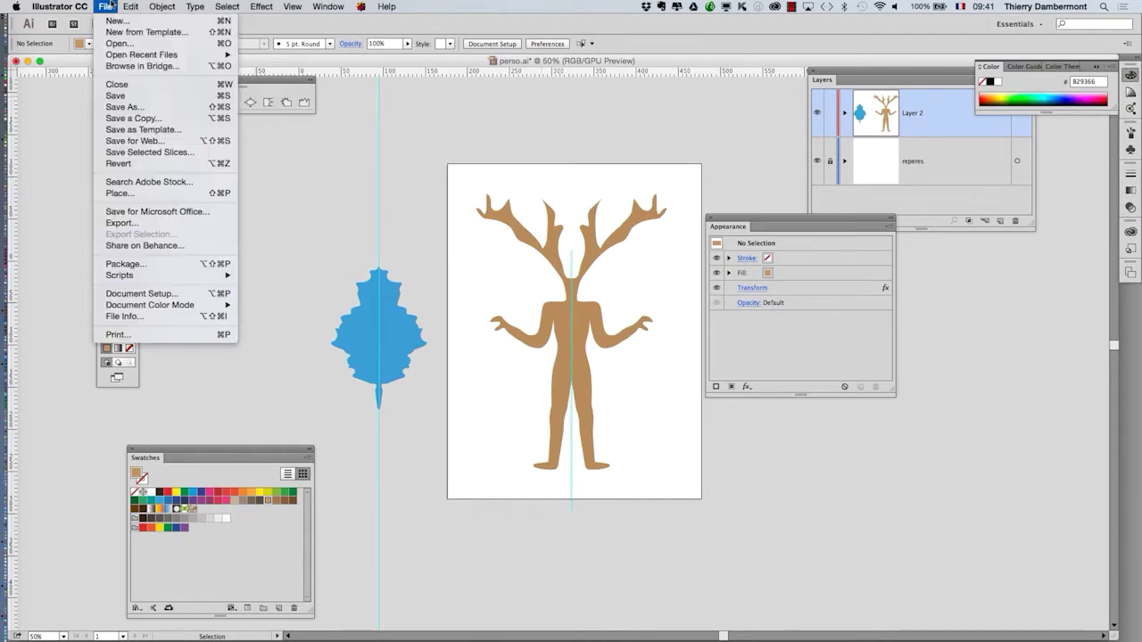
key("Escape")
key("super+Tab")
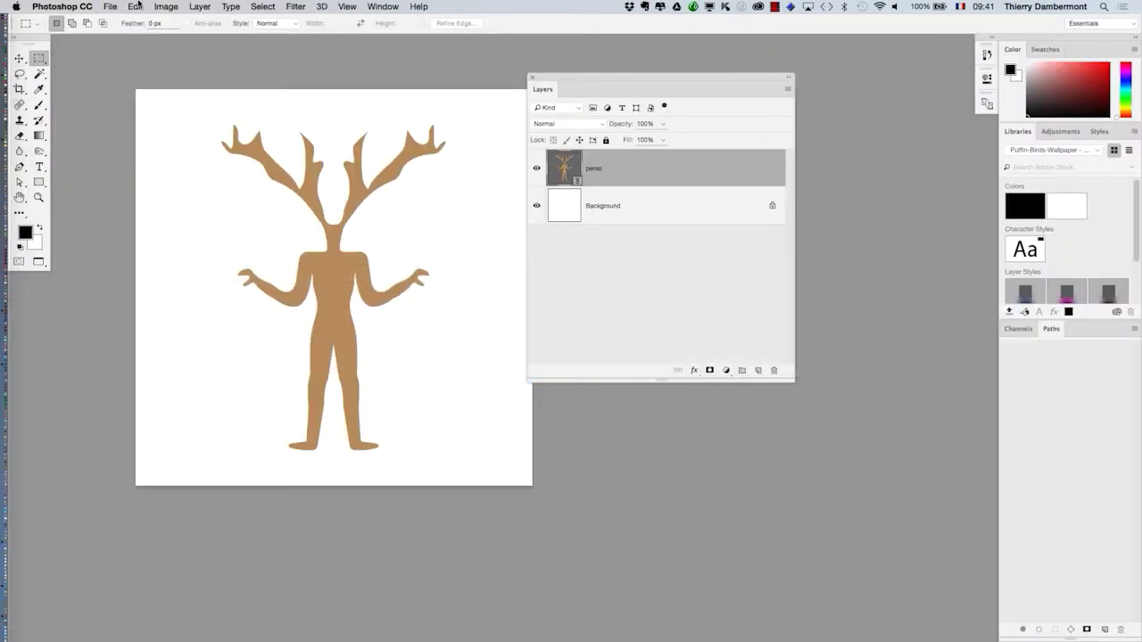
left_click(111, 6)
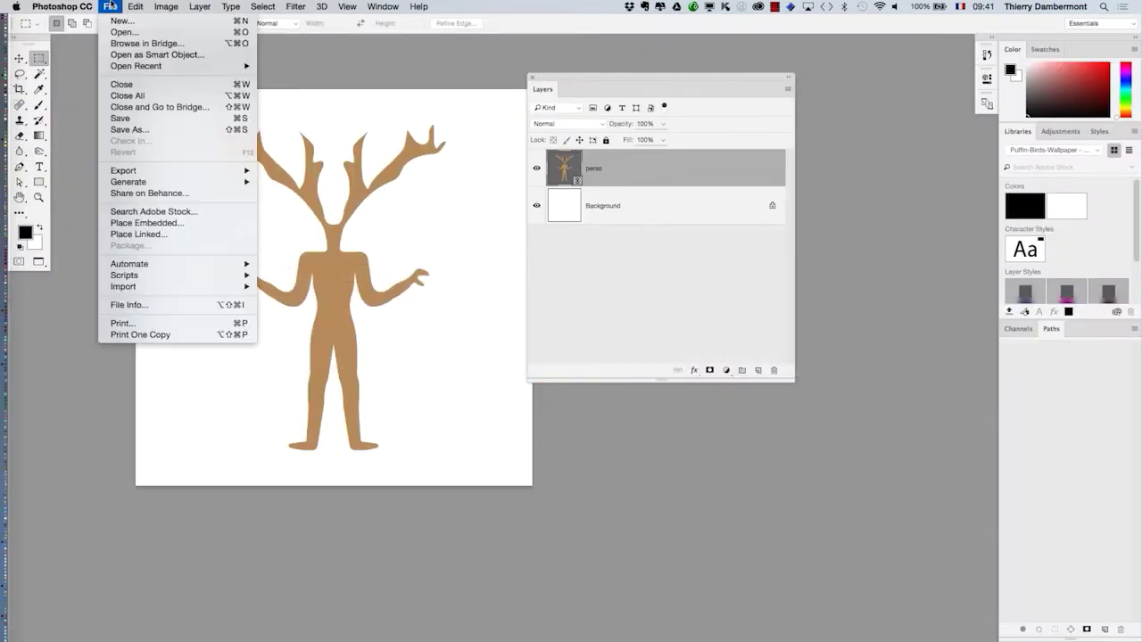
left_click(149, 130)
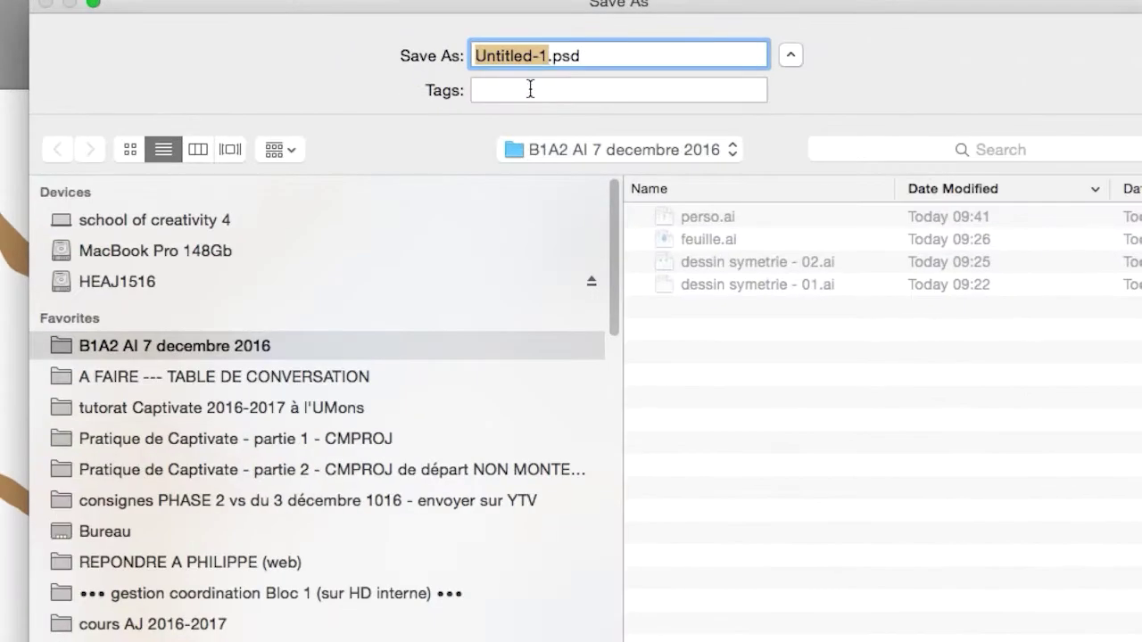
type("per")
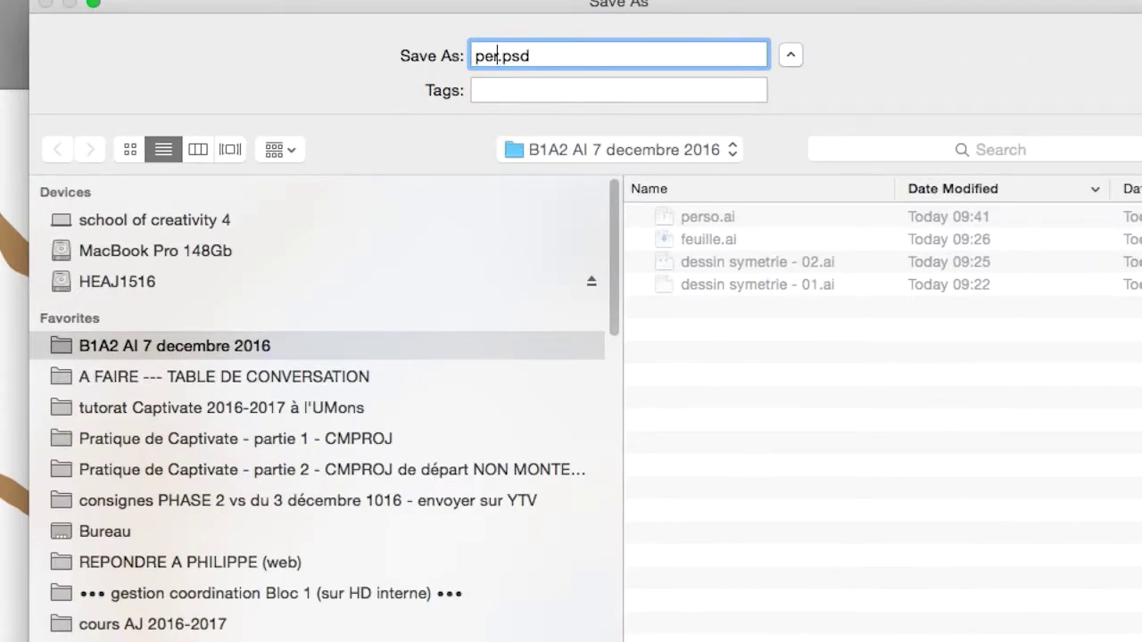
type("so de ")
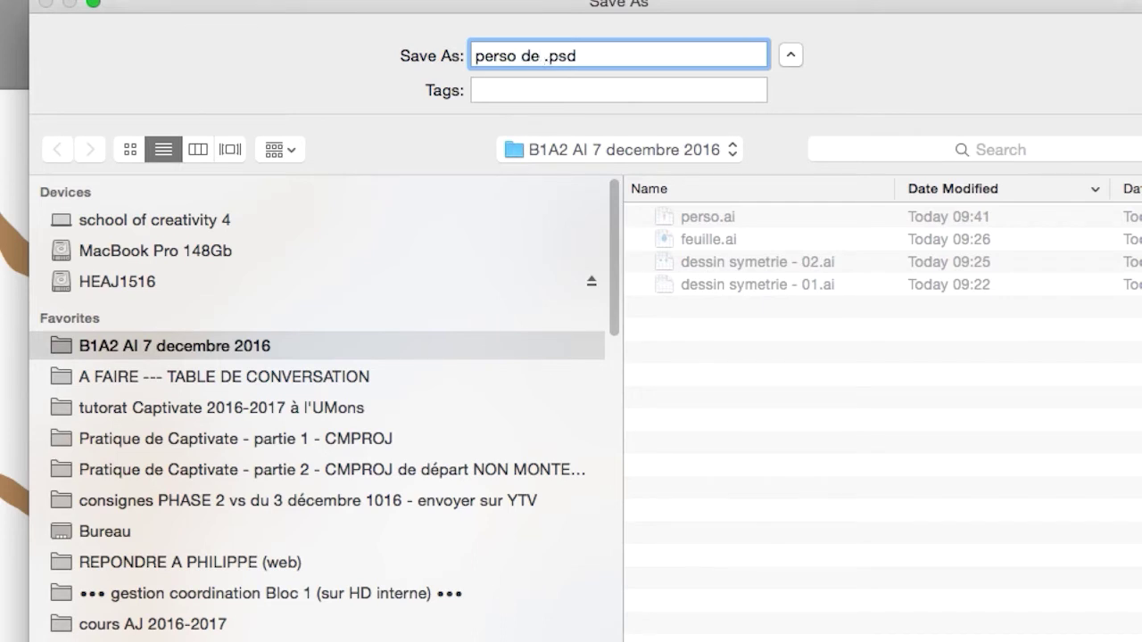
type("AI - 01")
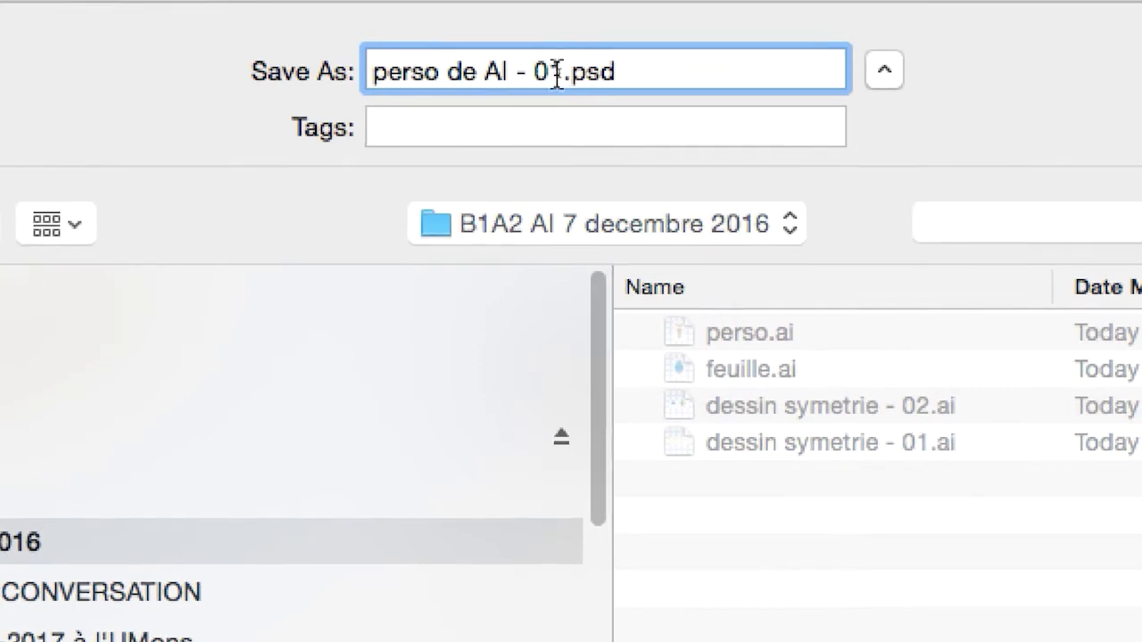
Change the file name to "doc PS avec import perso AI - 01.psd" and save it in Photoshop format in the B1A2 AI 7 decembre 2016 folder.
left_click_drag(557, 73, 516, 43)
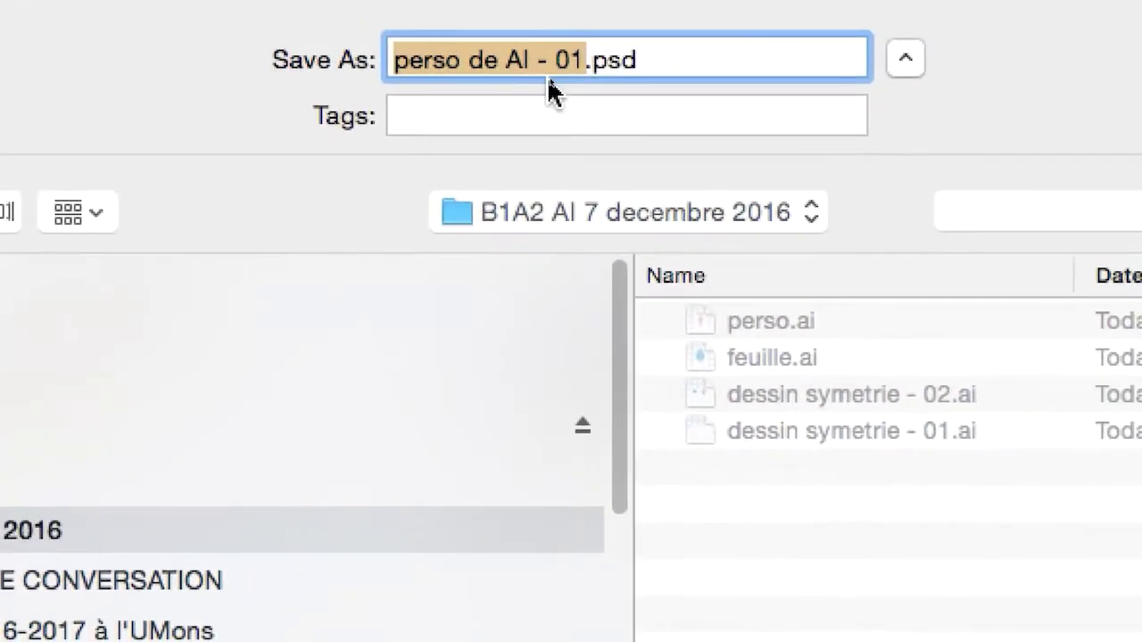
left_click(548, 82)
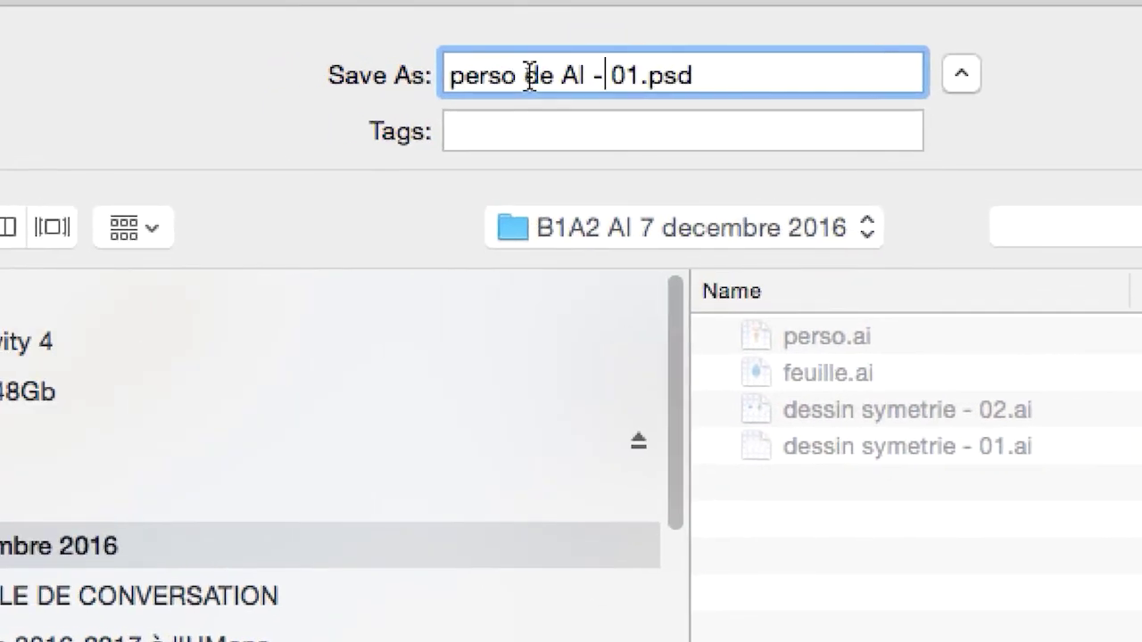
double_click(499, 72)
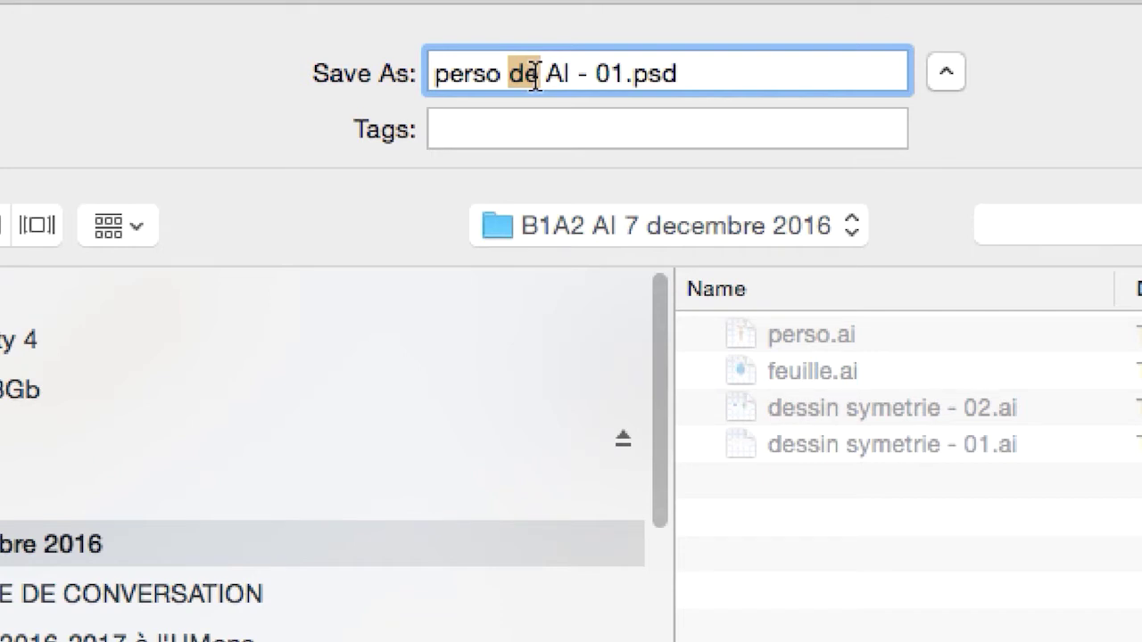
left_click_drag(535, 74, 456, 53)
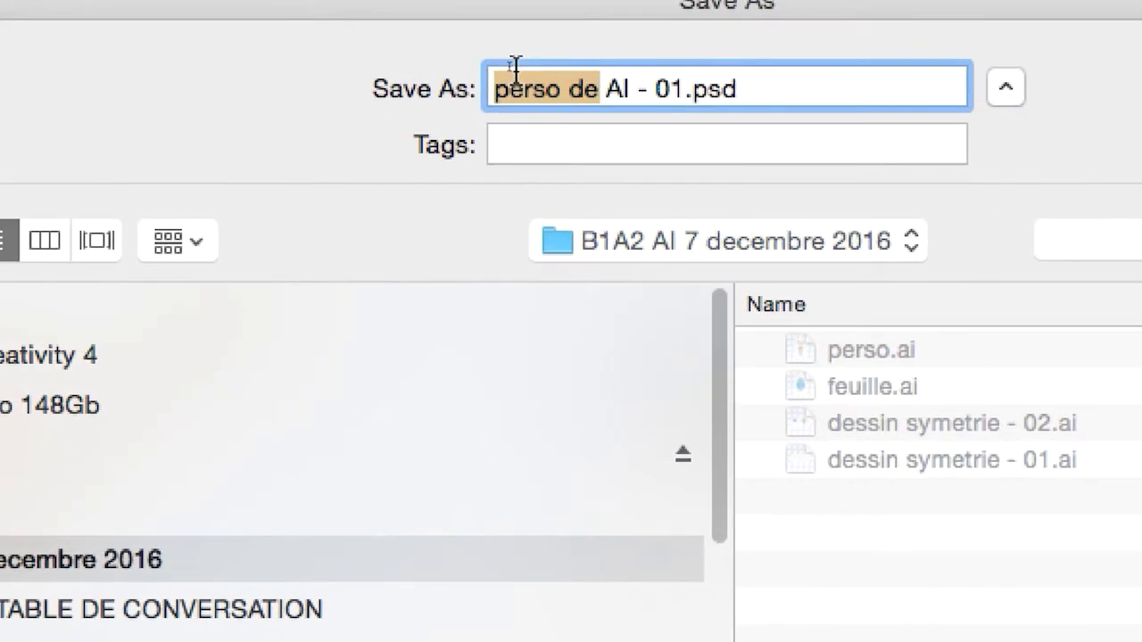
type("doc PS")
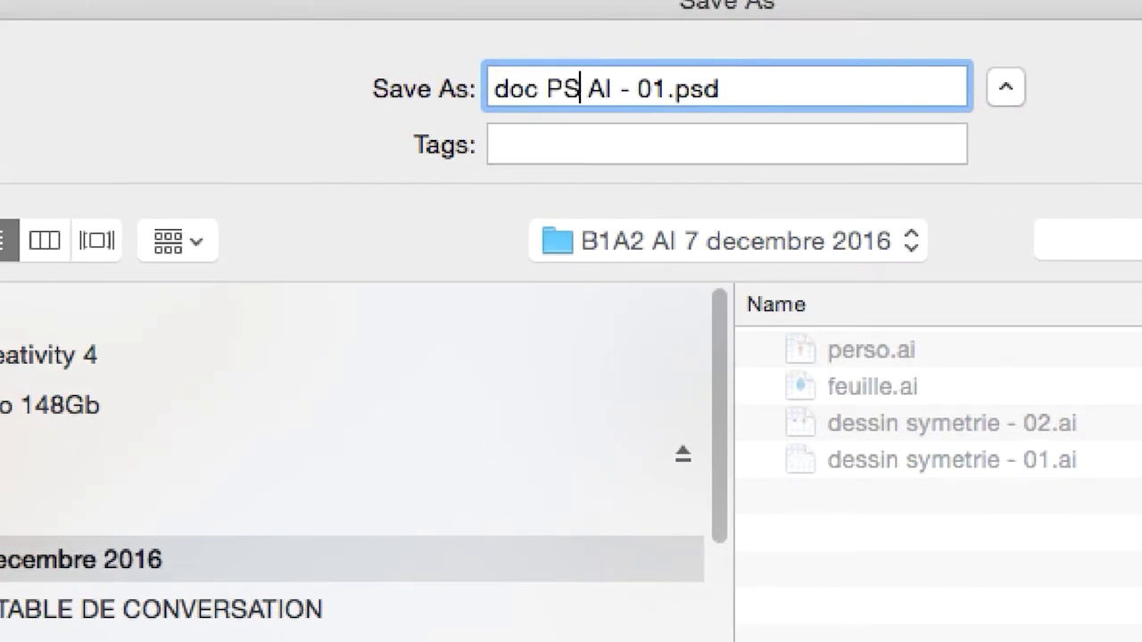
type(" avec")
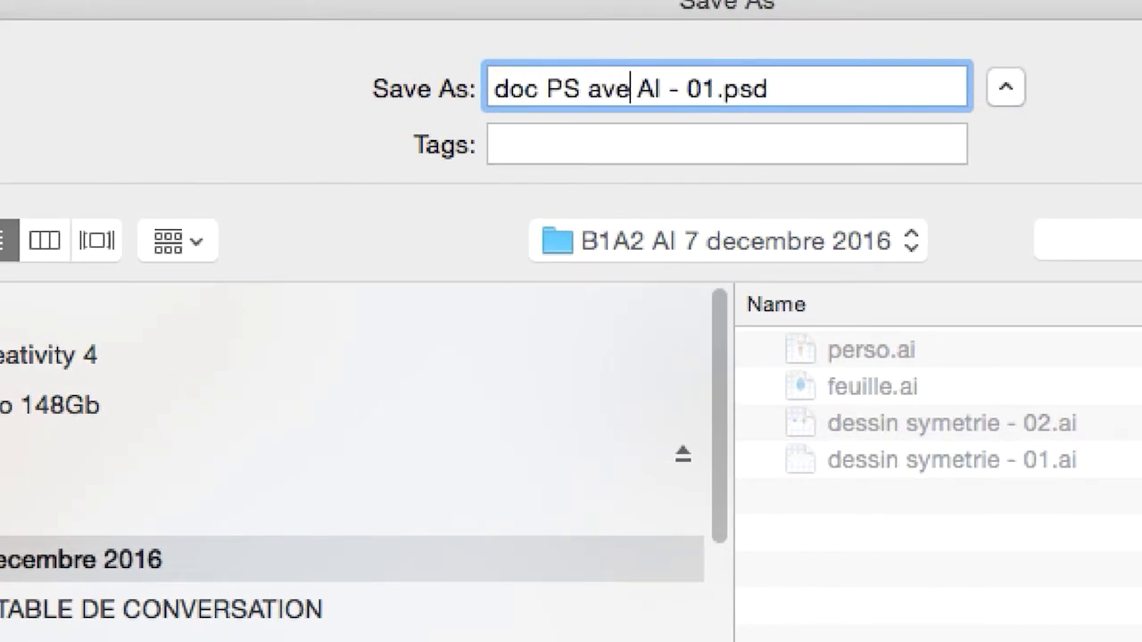
type(" import")
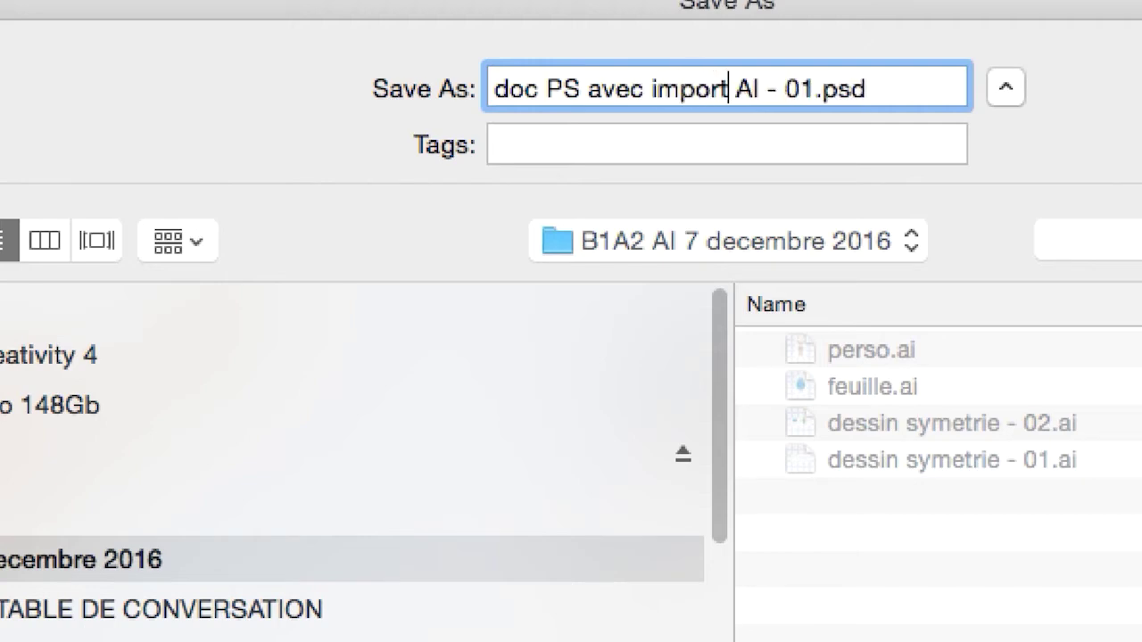
left_click(765, 89)
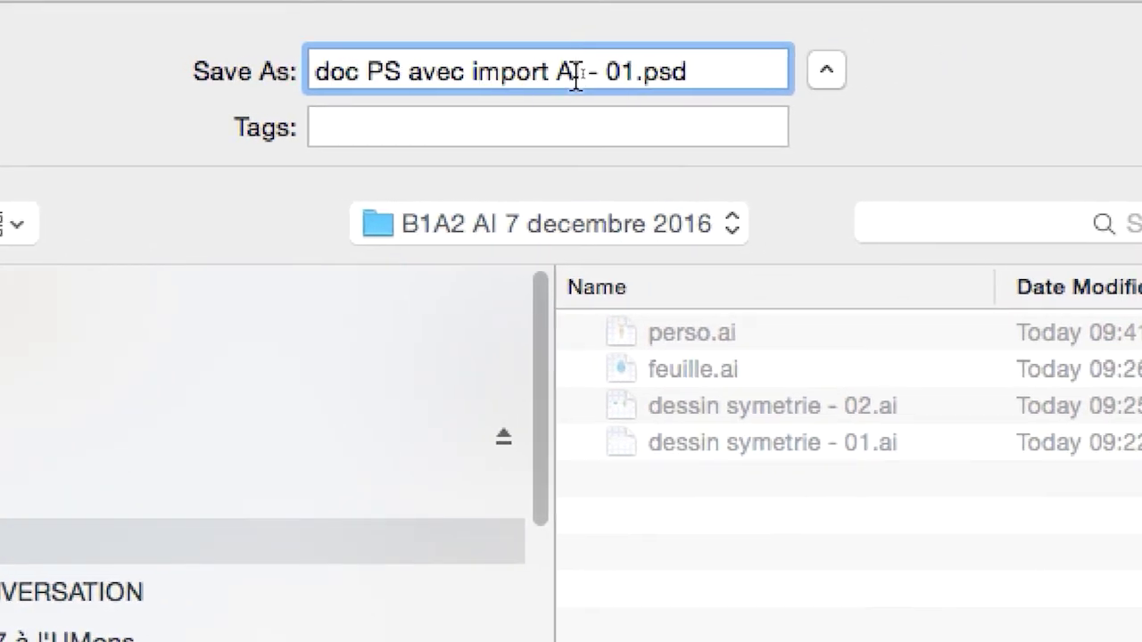
left_click(561, 71)
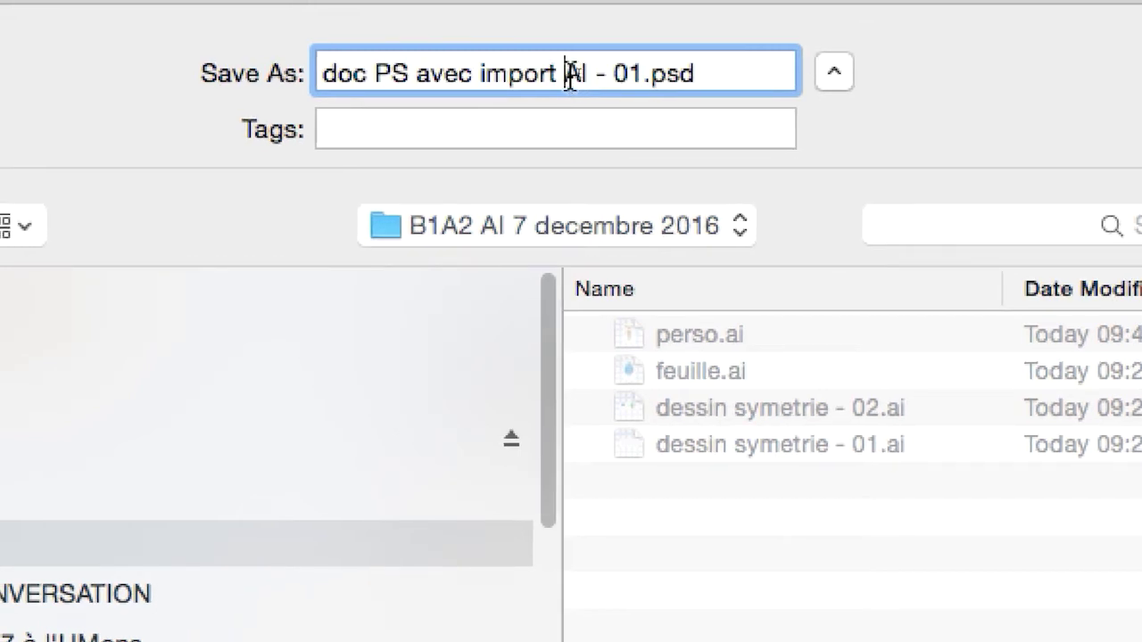
type("perso")
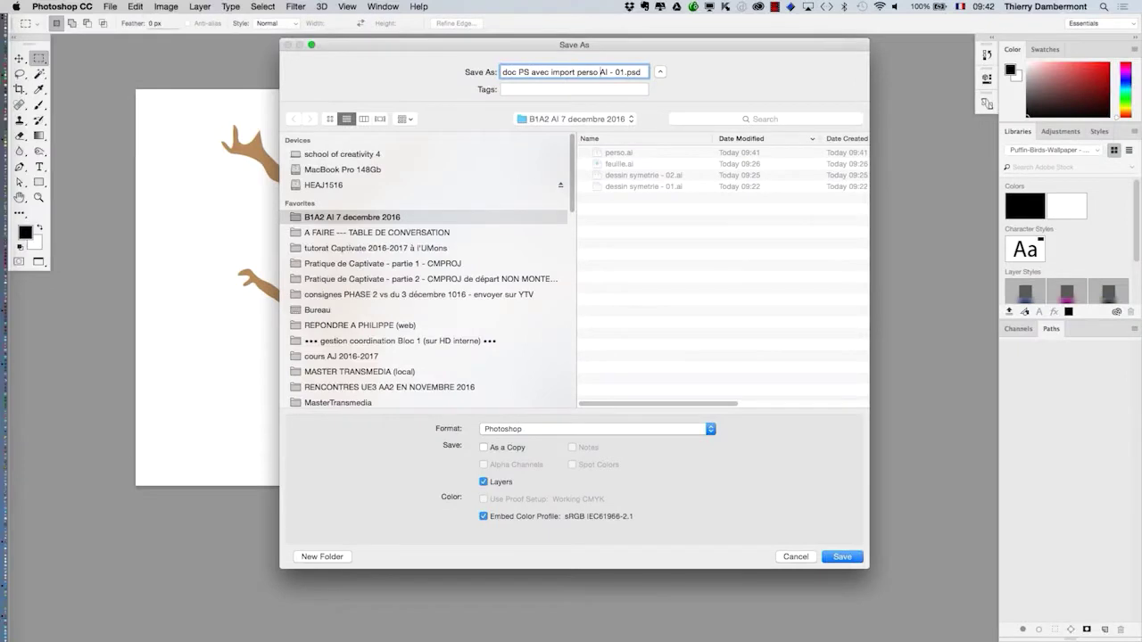
left_click(839, 556)
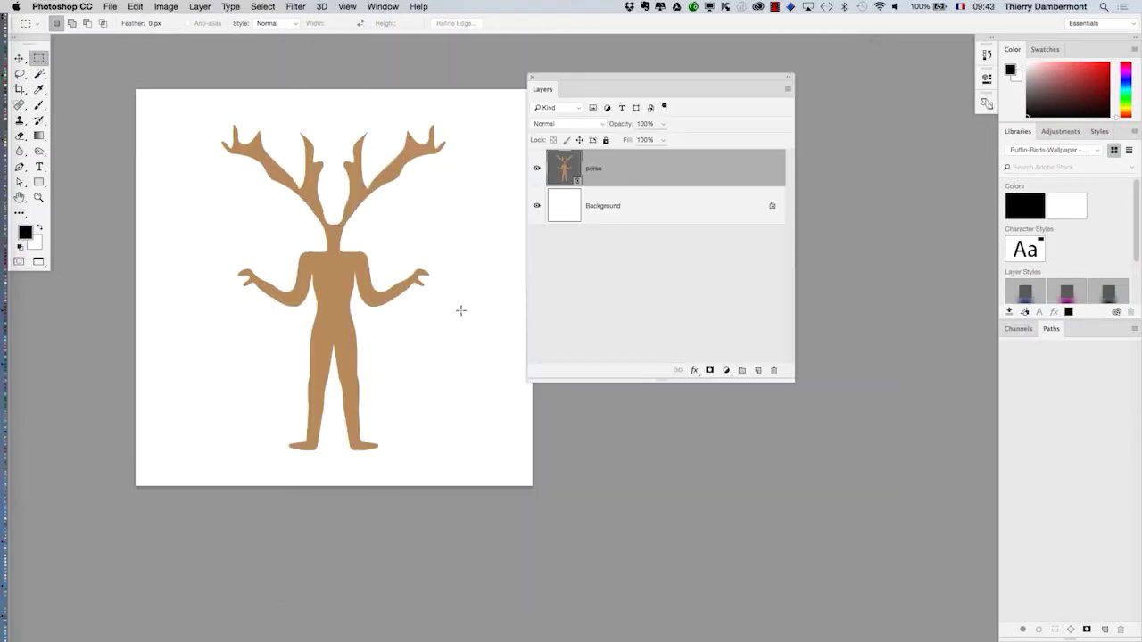
Move the Layers panel clear of the canvas and add a Gradient Overlay style to the perso layer.
left_click_drag(580, 81, 642, 83)
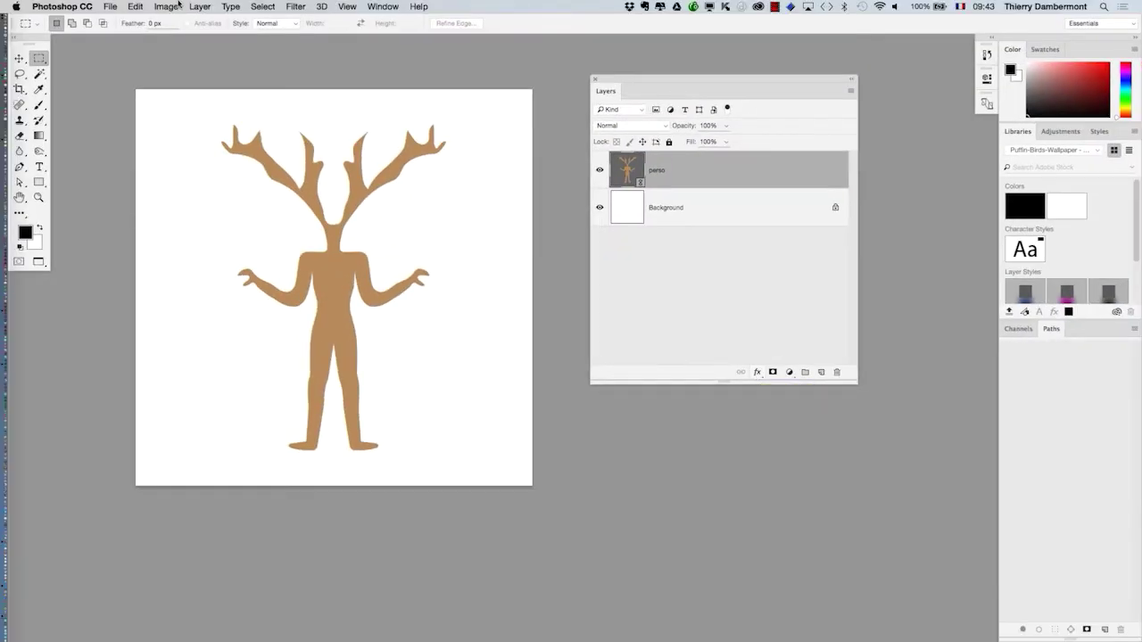
left_click(199, 7)
mouse_move(229, 116)
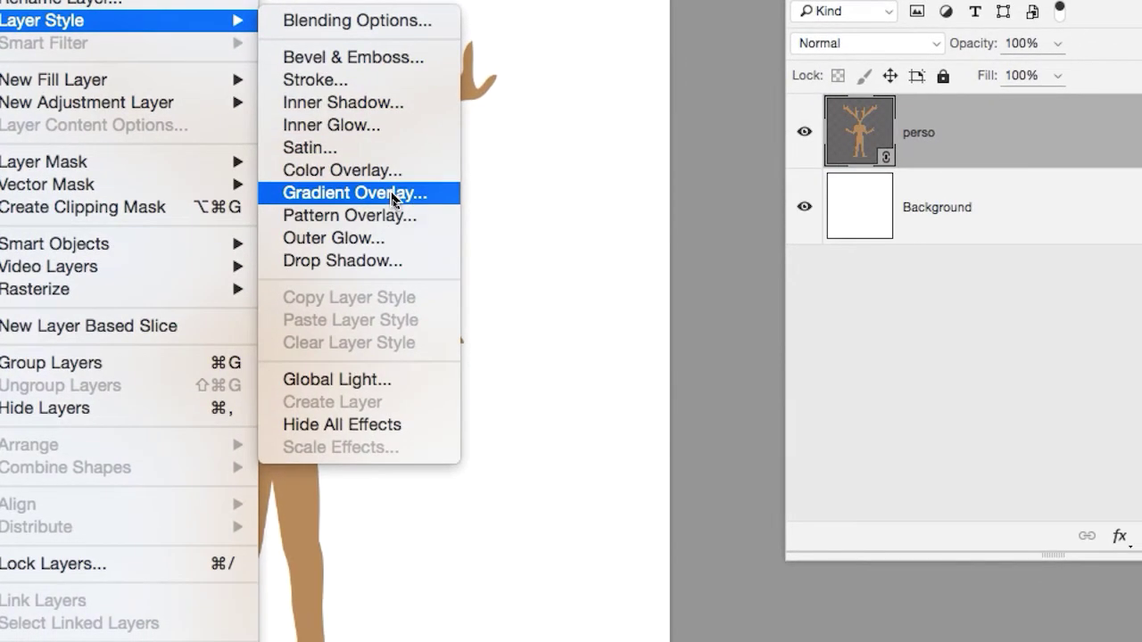
left_click(393, 198)
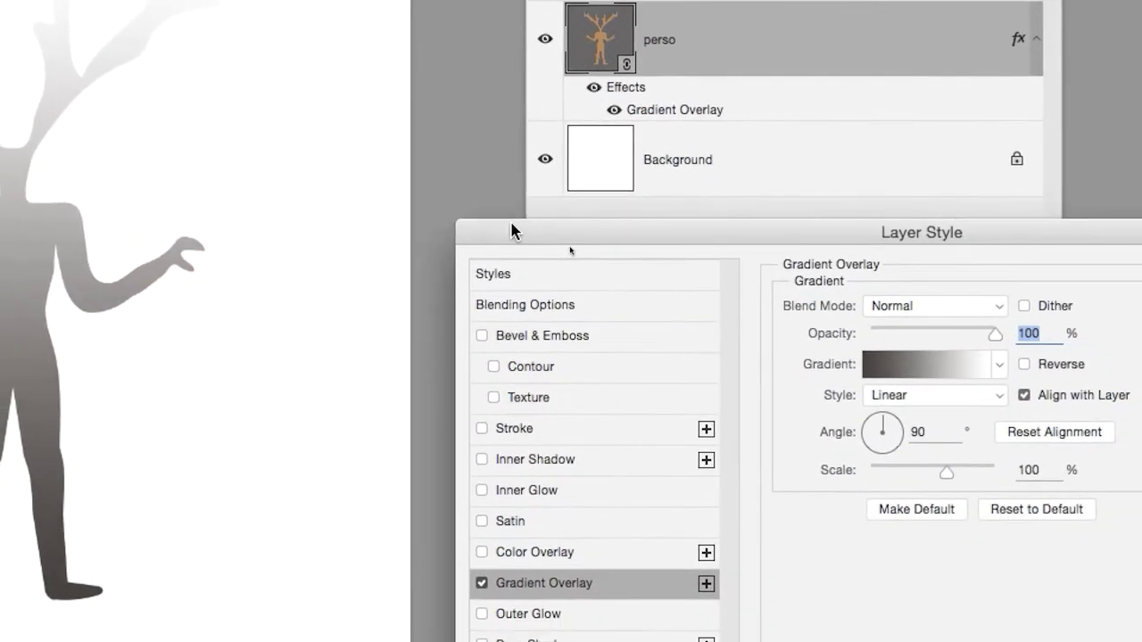
left_click_drag(511, 232, 283, 207)
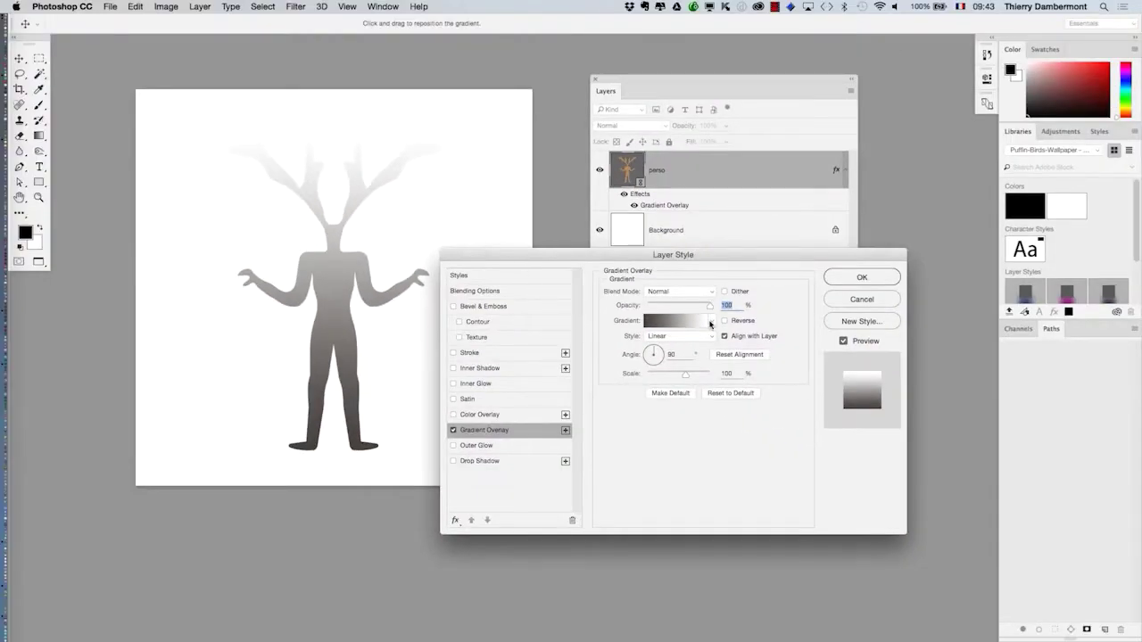
Apply the violet-to-orange preset to the Gradient Overlay and set its angle to 148°.
left_click(920, 370)
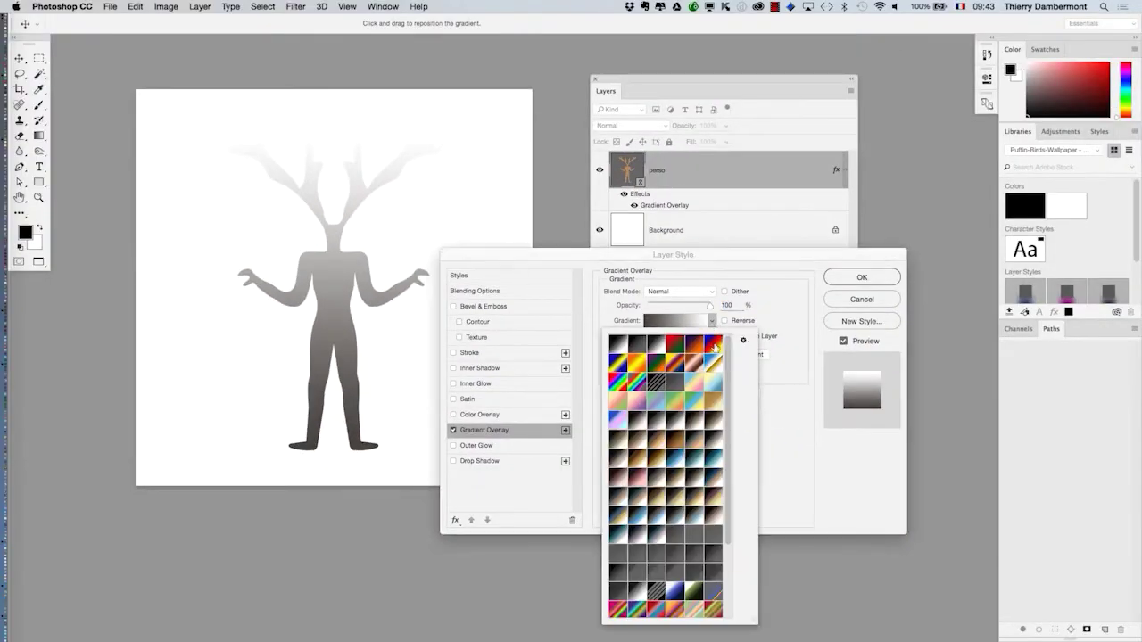
left_click(695, 345)
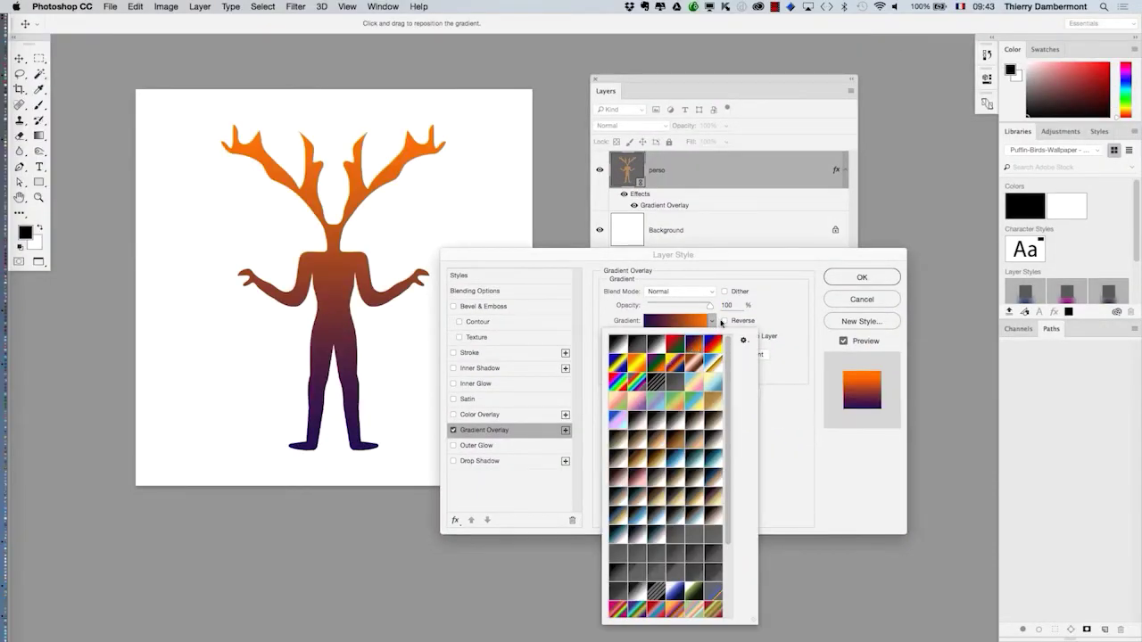
left_click(776, 405)
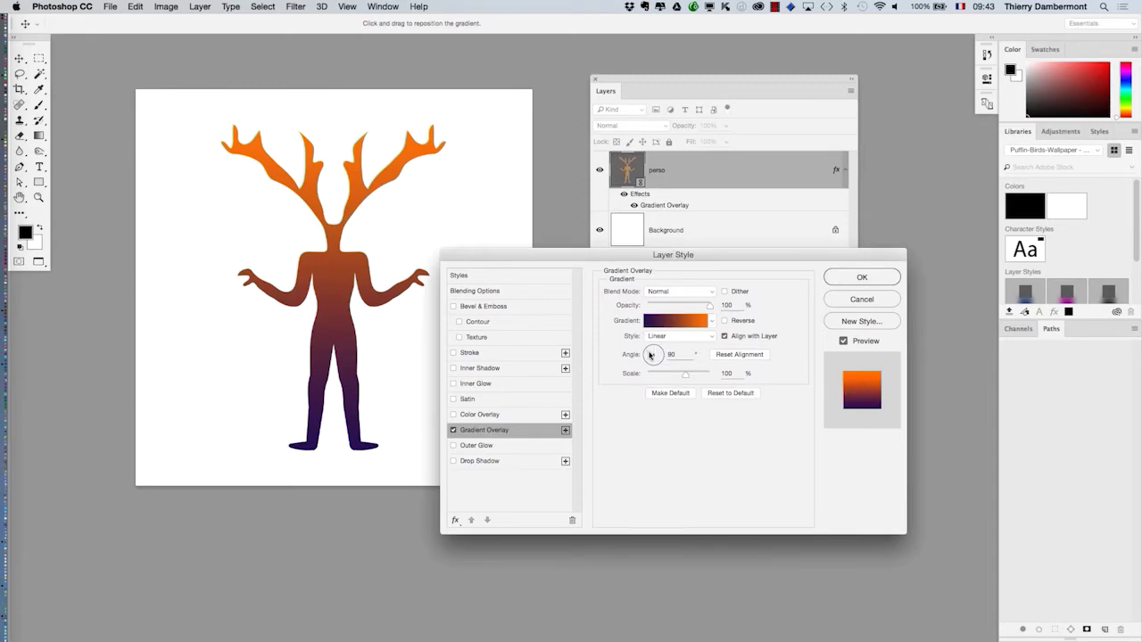
left_click_drag(649, 355, 646, 351)
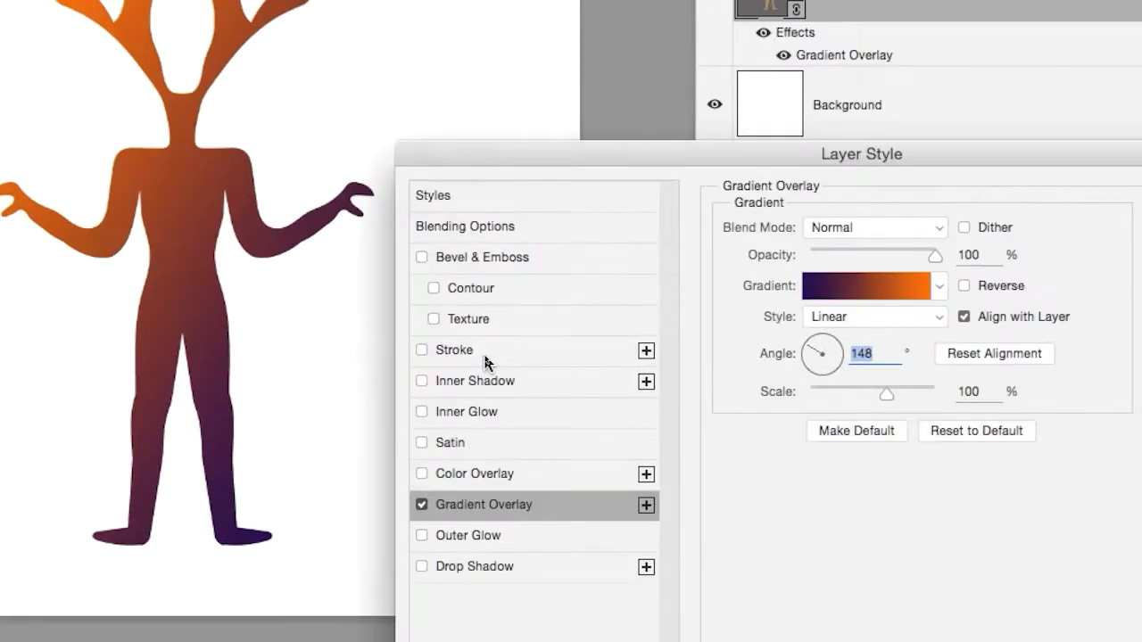
Enable the Bevel & Emboss Texture on the perso layer and choose the mottled black-and-white pattern.
left_click(471, 320)
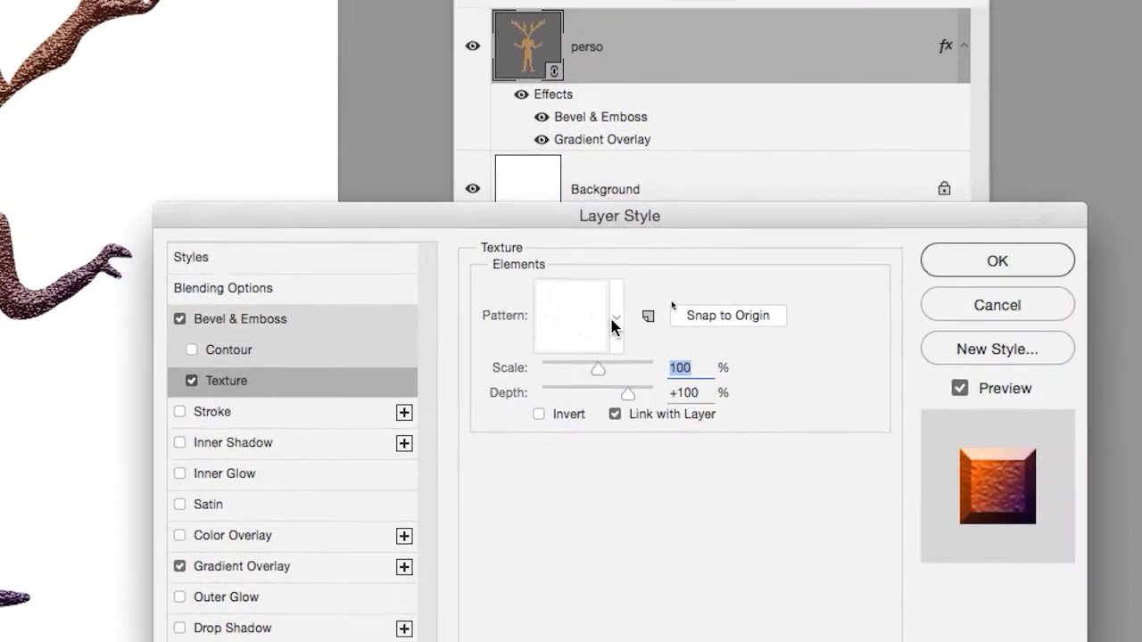
left_click(858, 276)
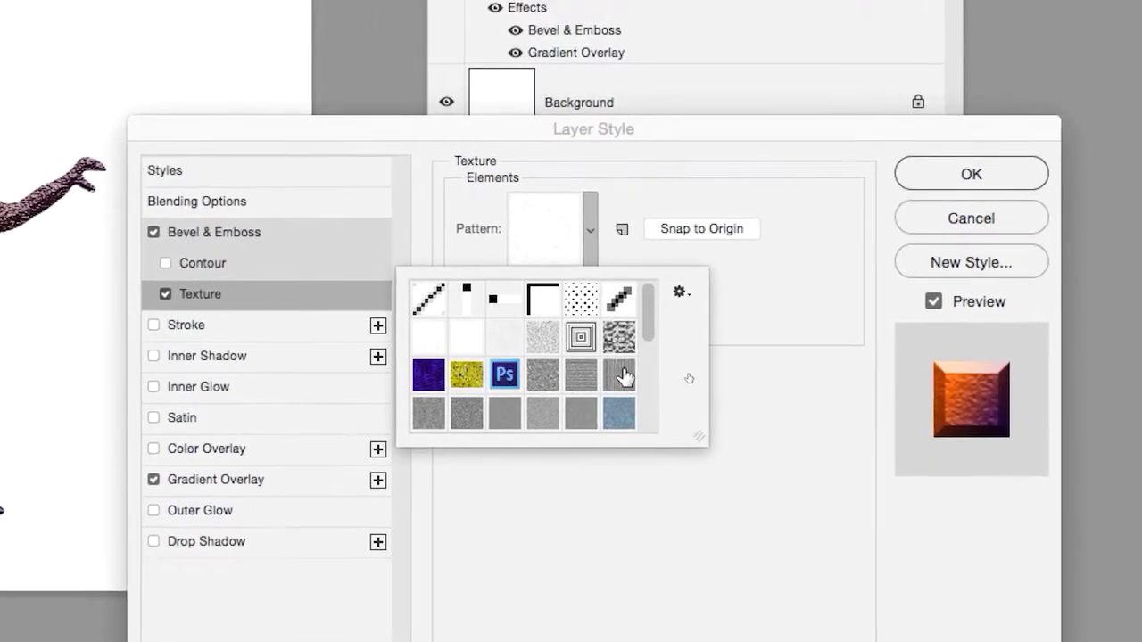
left_click(662, 343)
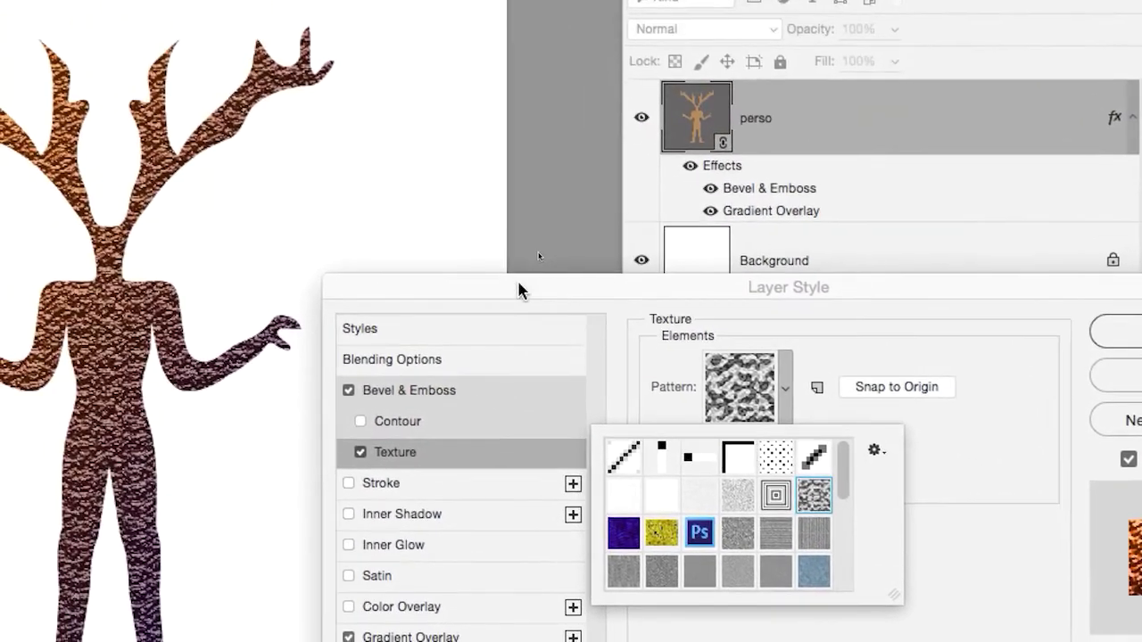
left_click(372, 181)
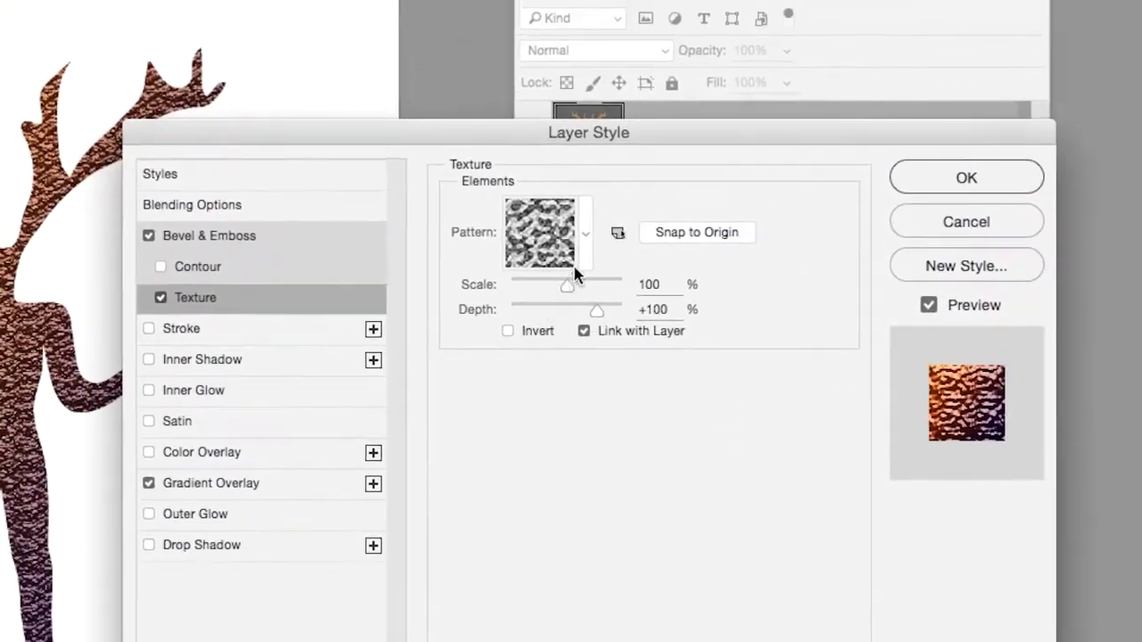
Replace the texture's pattern with the fine light grey grain pattern.
left_click(575, 268)
scroll(528, 384, "down", 3)
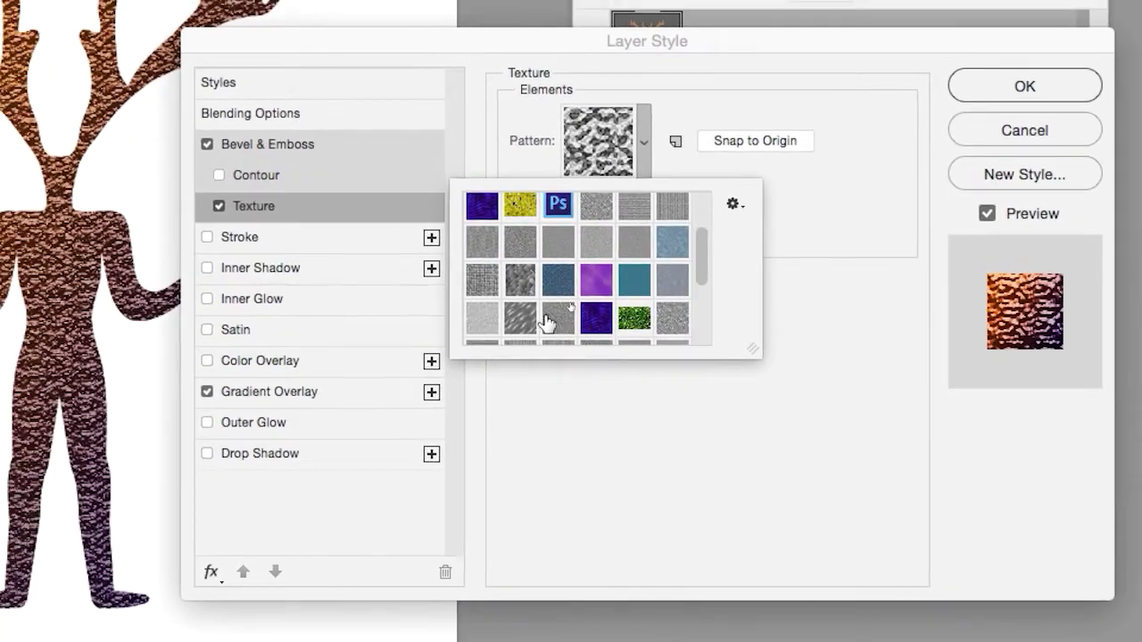
left_click(457, 345)
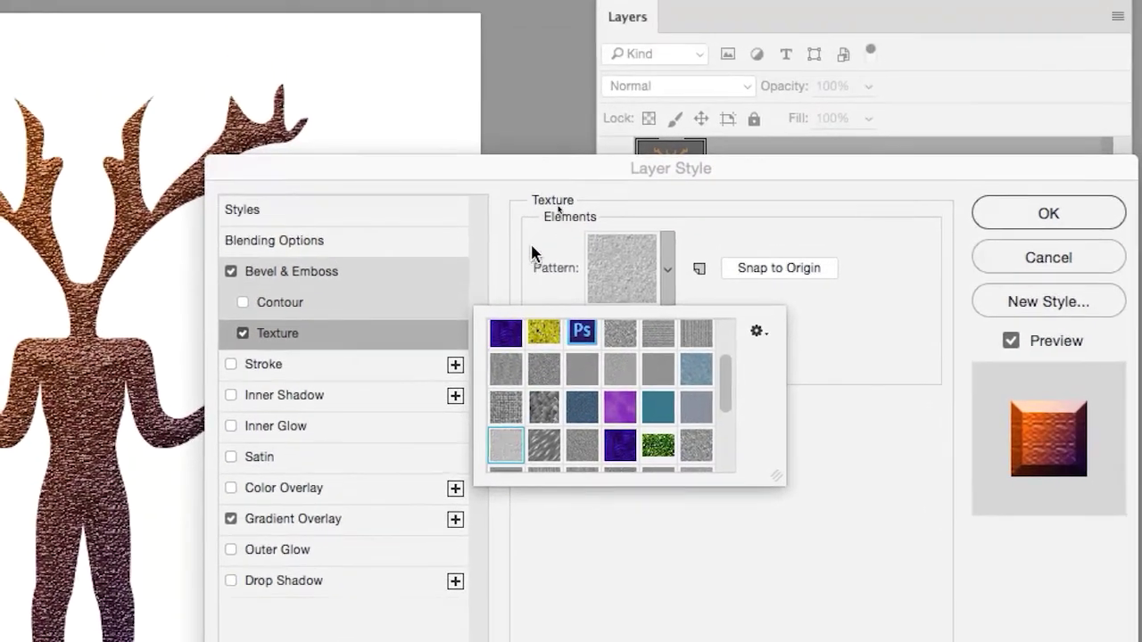
left_click(531, 154)
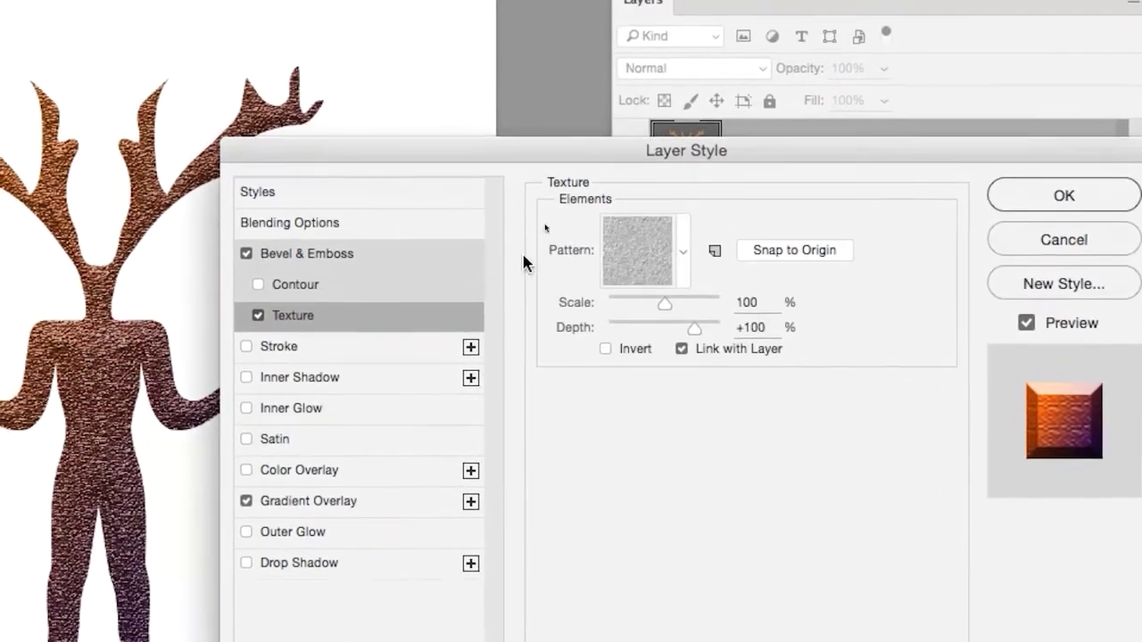
Set the texture's scale to 89% and its depth to -18%.
left_click(632, 269)
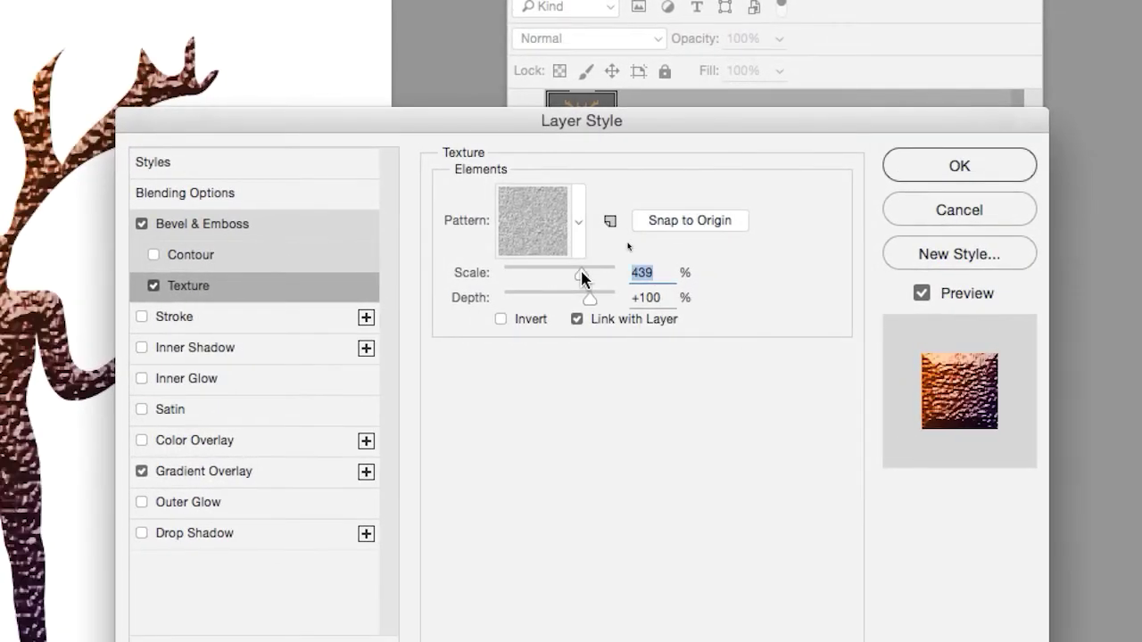
mouse_move(575, 272)
left_mouse_down()
mouse_move(559, 266)
mouse_move(575, 280)
left_mouse_up()
left_click(557, 290)
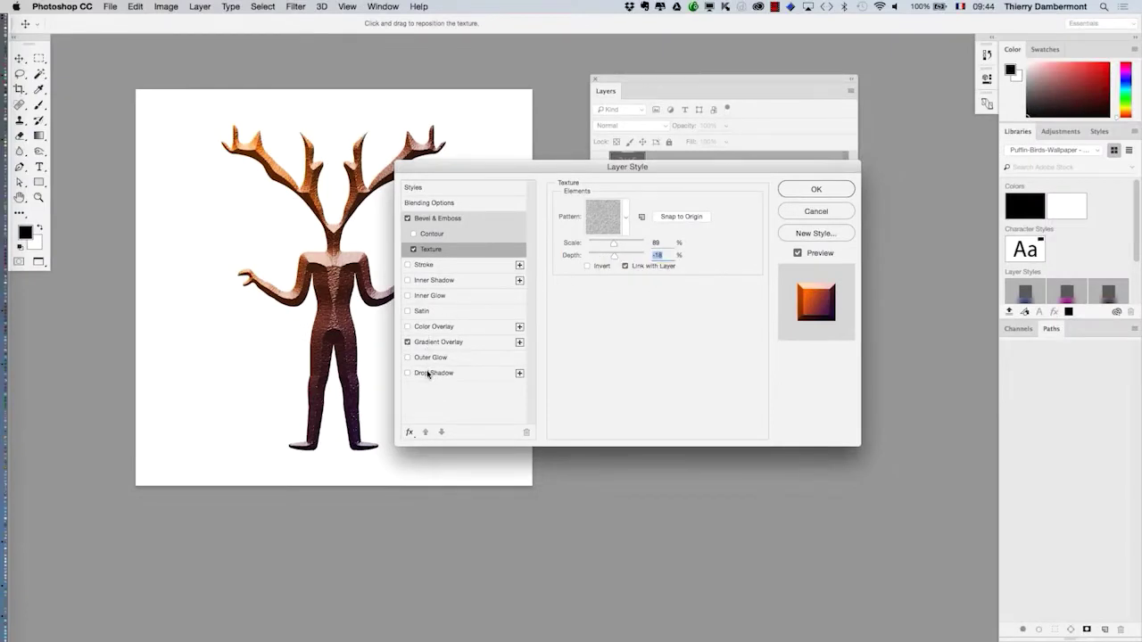
Add a Drop Shadow to the perso layer and apply the layer style.
left_click(430, 372)
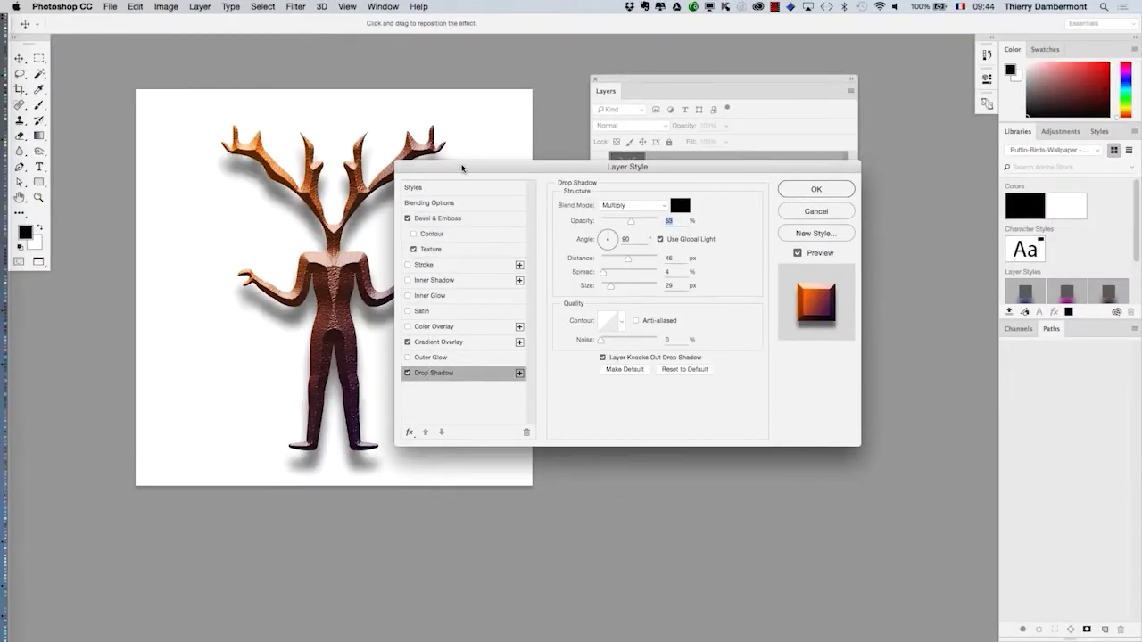
left_click_drag(463, 169, 614, 169)
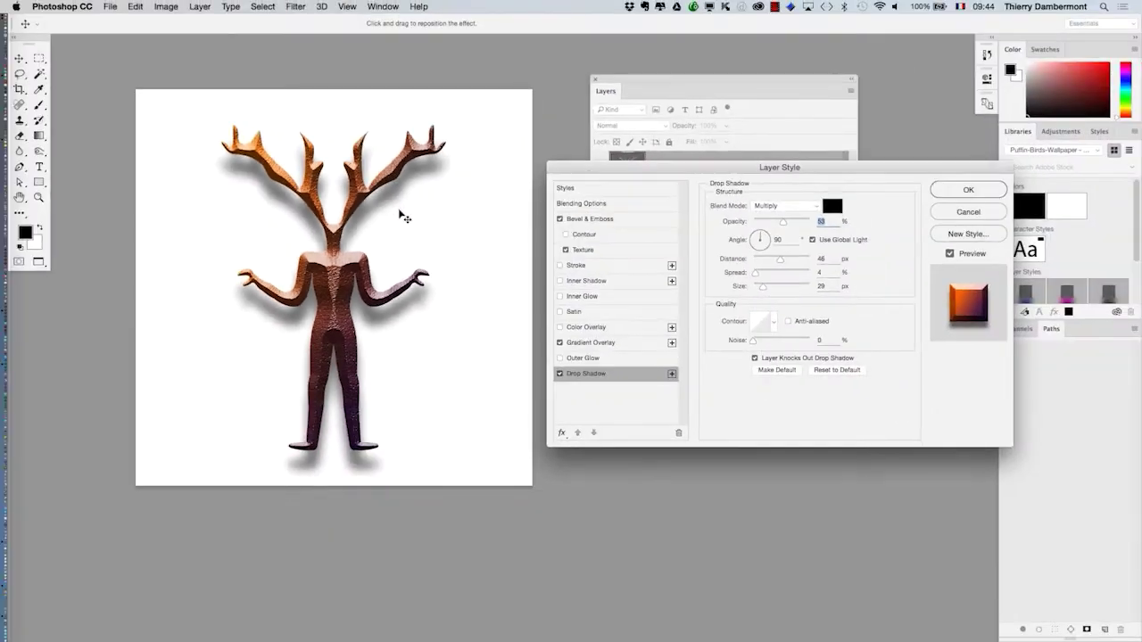
left_click(1141, 203)
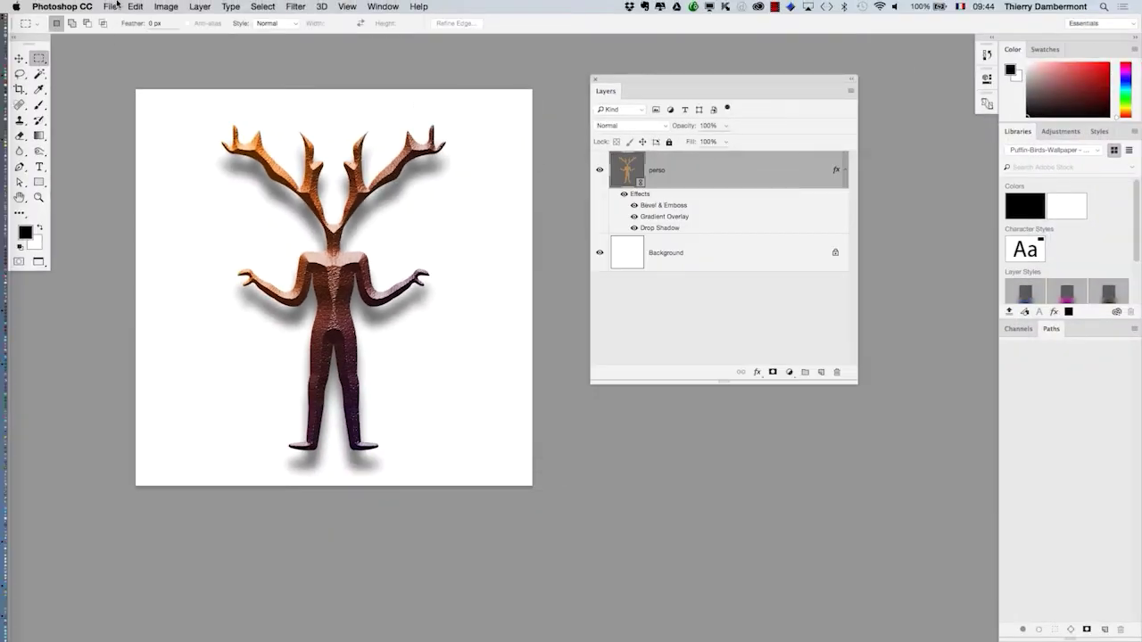
Save the document as a new version named "doc PS avec import perso AI - 02.psd".
left_click(113, 6)
left_click(130, 132)
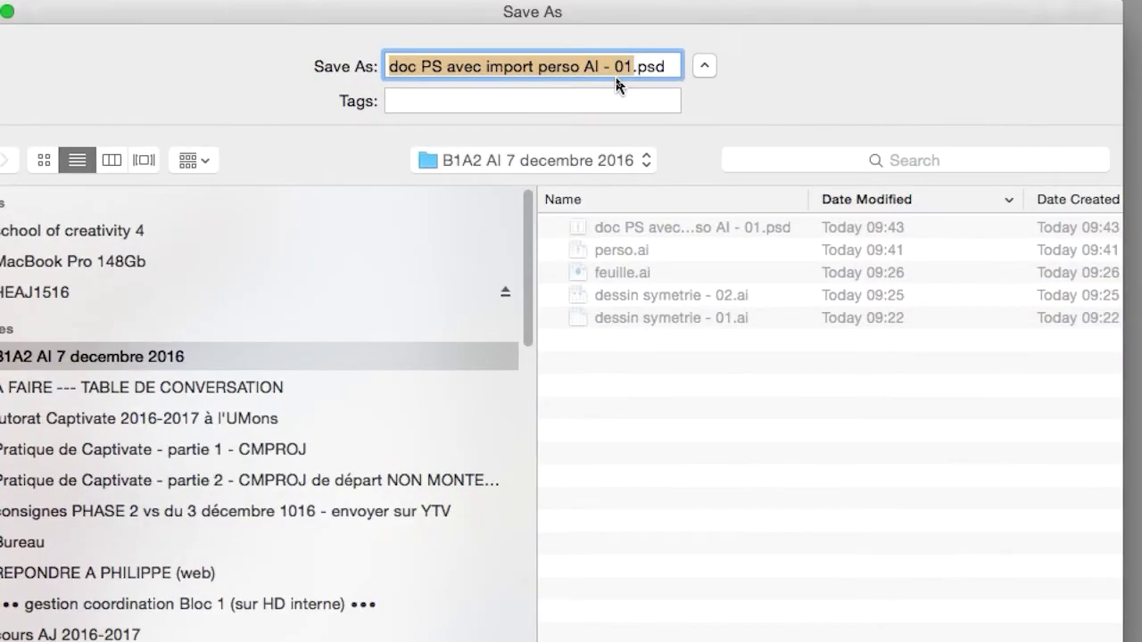
left_click(626, 70)
key("BackSpace")
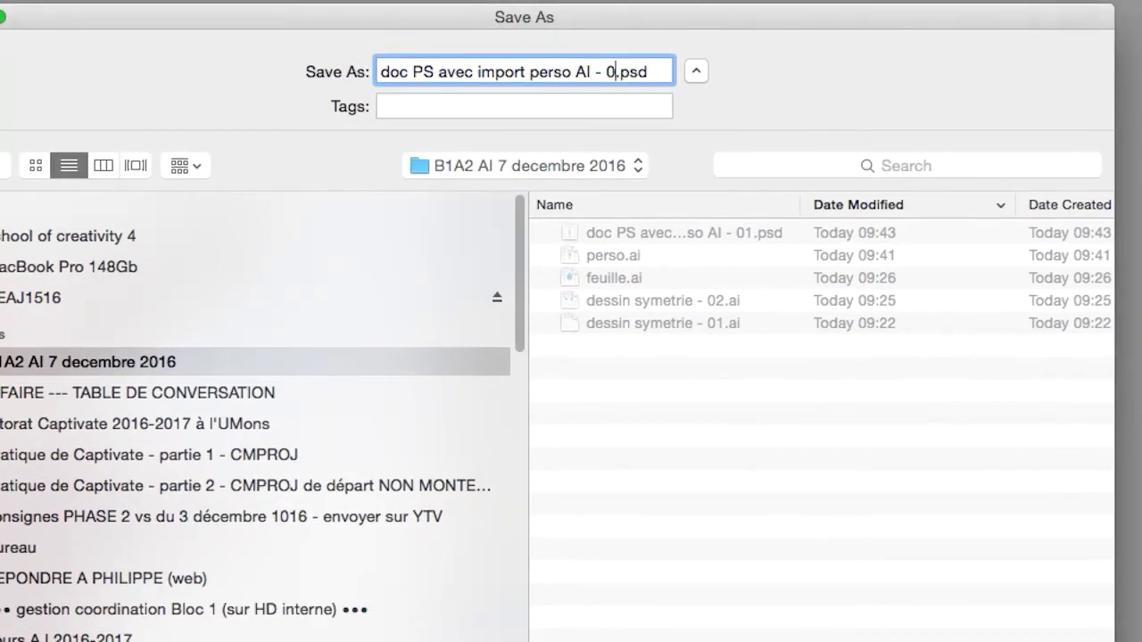
type("2")
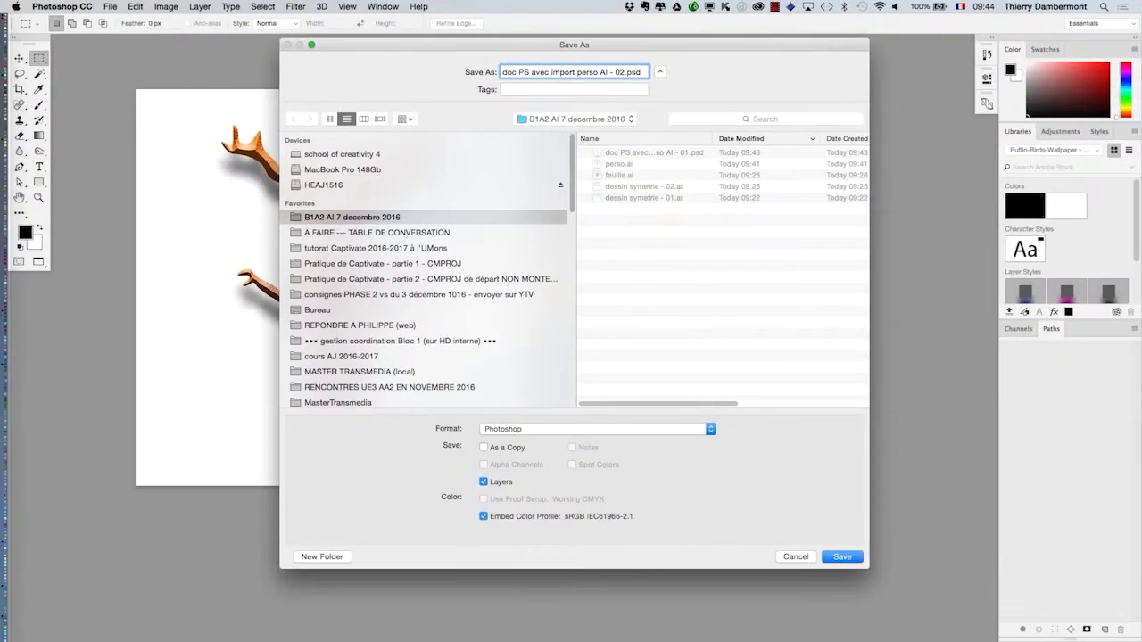
key("Return")
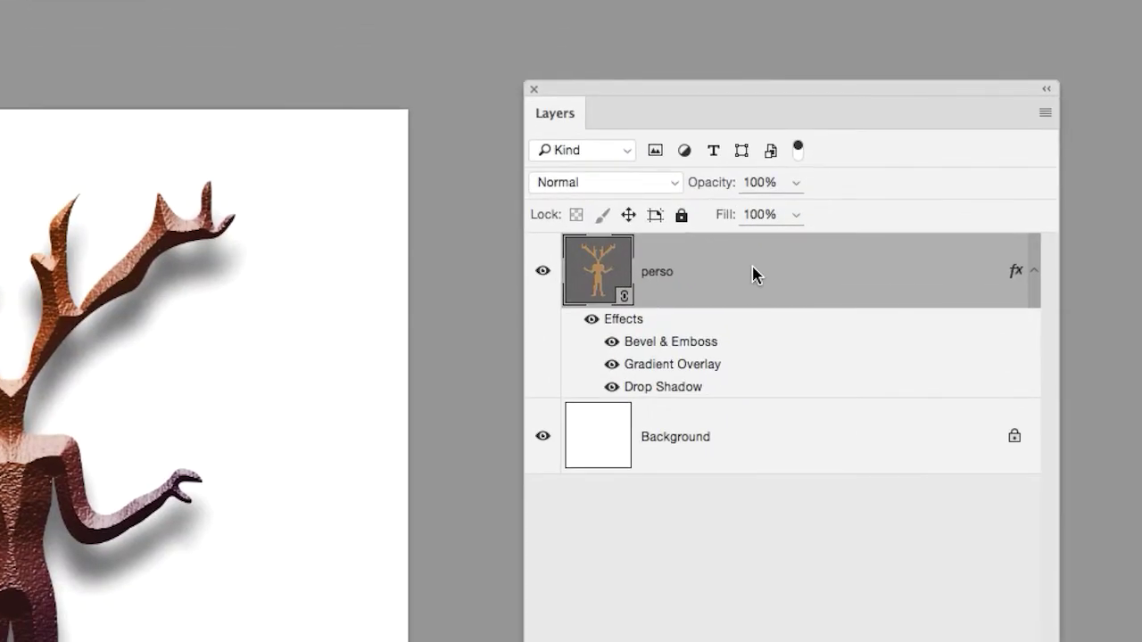
Convert the styled perso layer to a smart object.
right_click(752, 274)
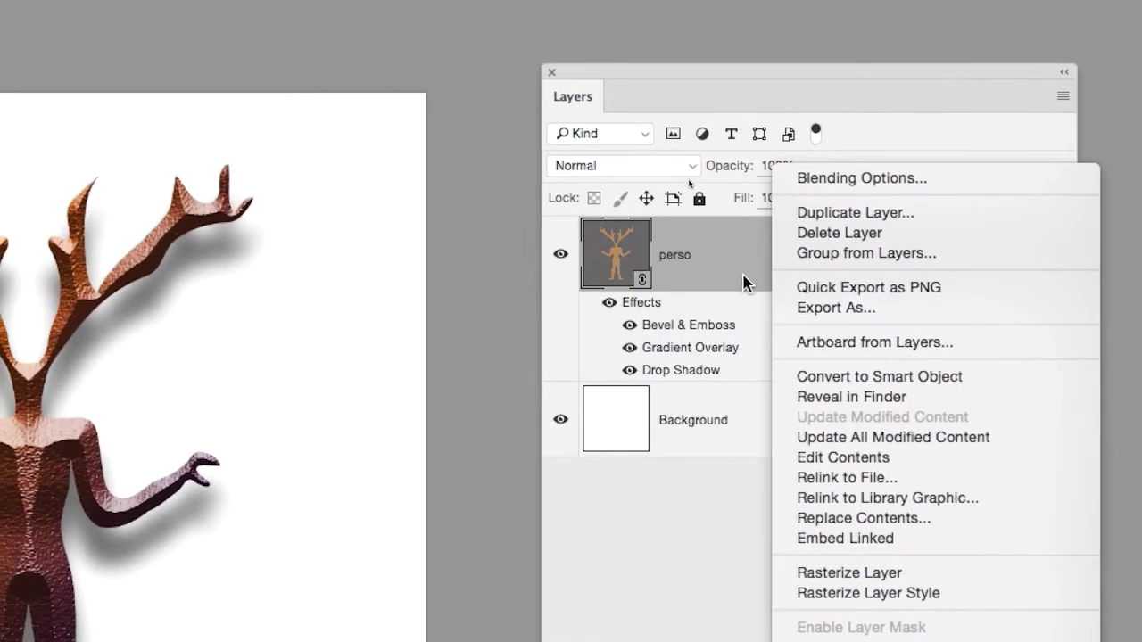
left_click(617, 194)
right_click(615, 194)
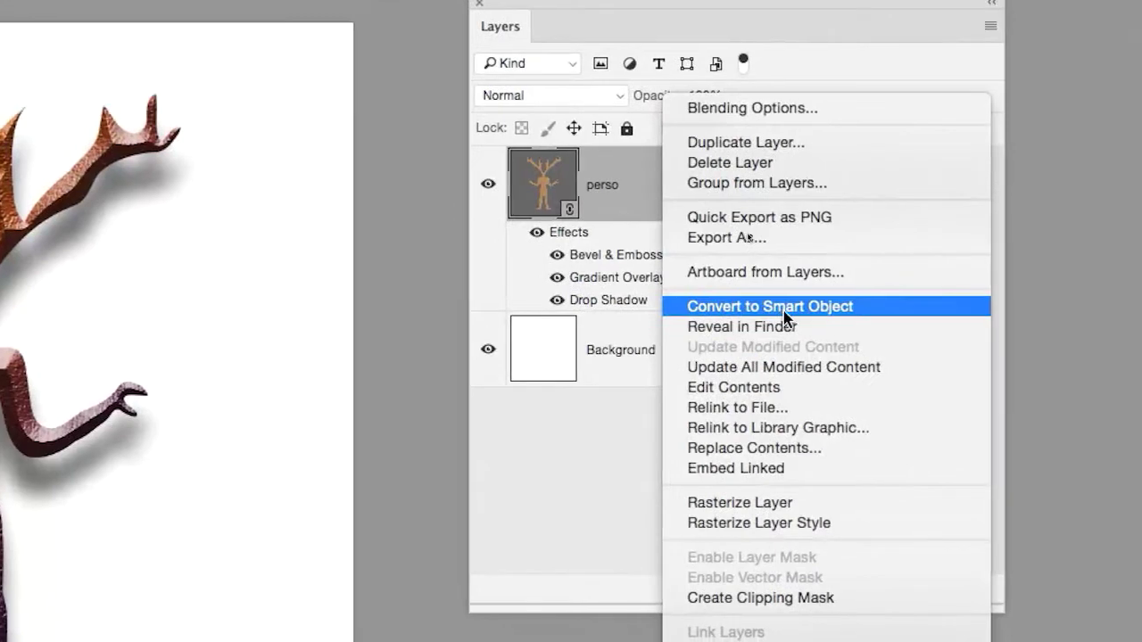
left_click(783, 309)
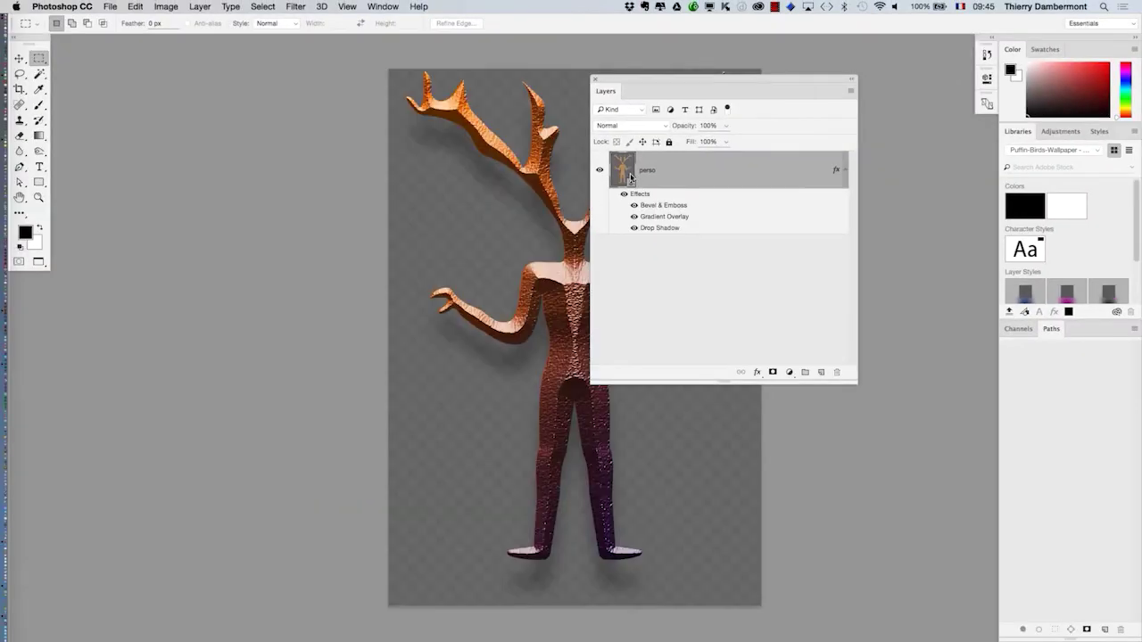
Compare the layers of the opened perso.psb smart object with those of the main document, and close perso.psb.
left_click_drag(418, 203, 198, 185)
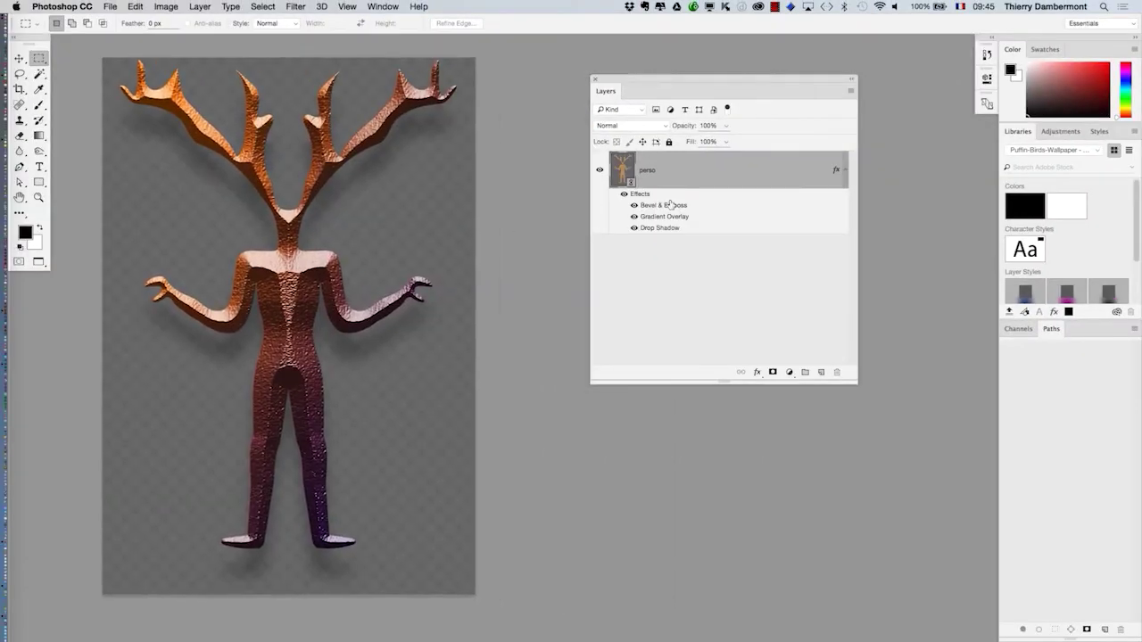
key("f")
key("f")
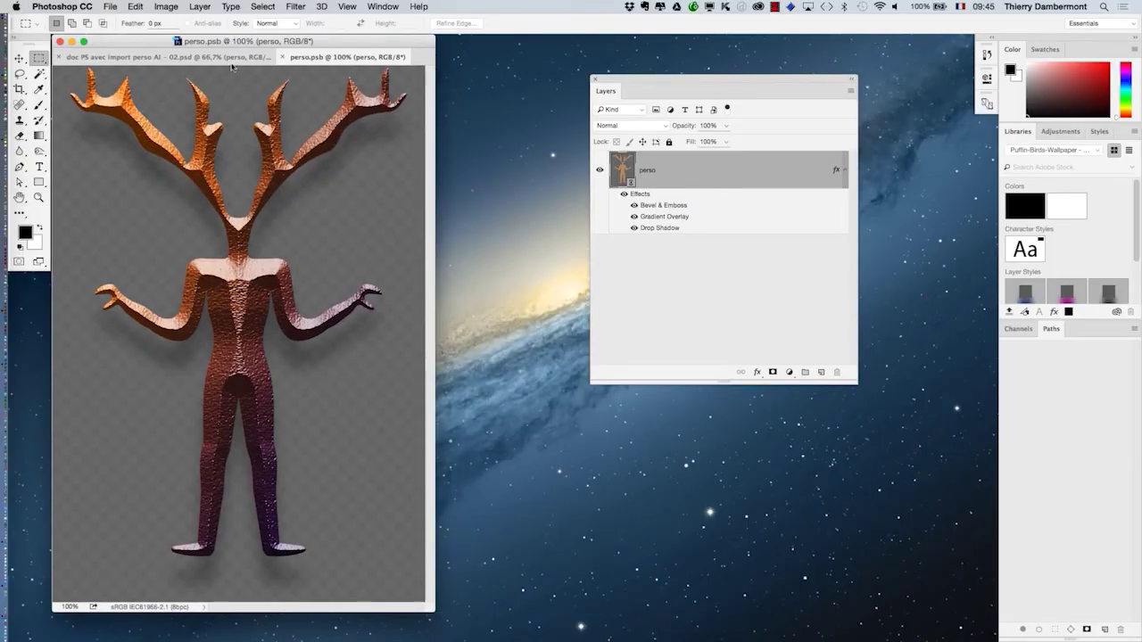
left_click(161, 59)
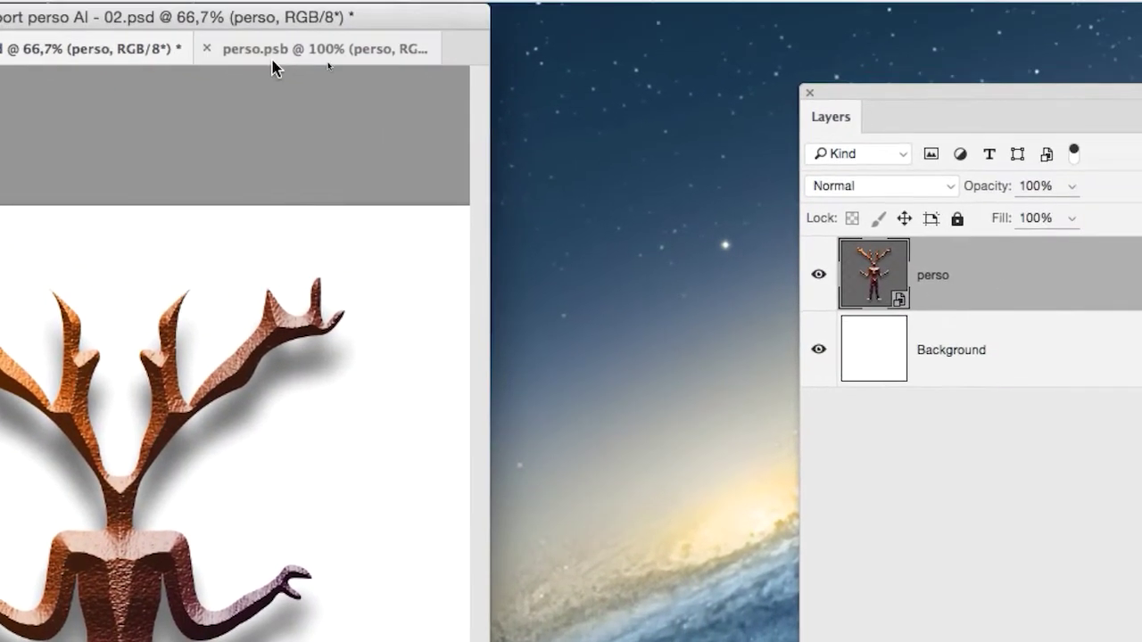
left_click(432, 68)
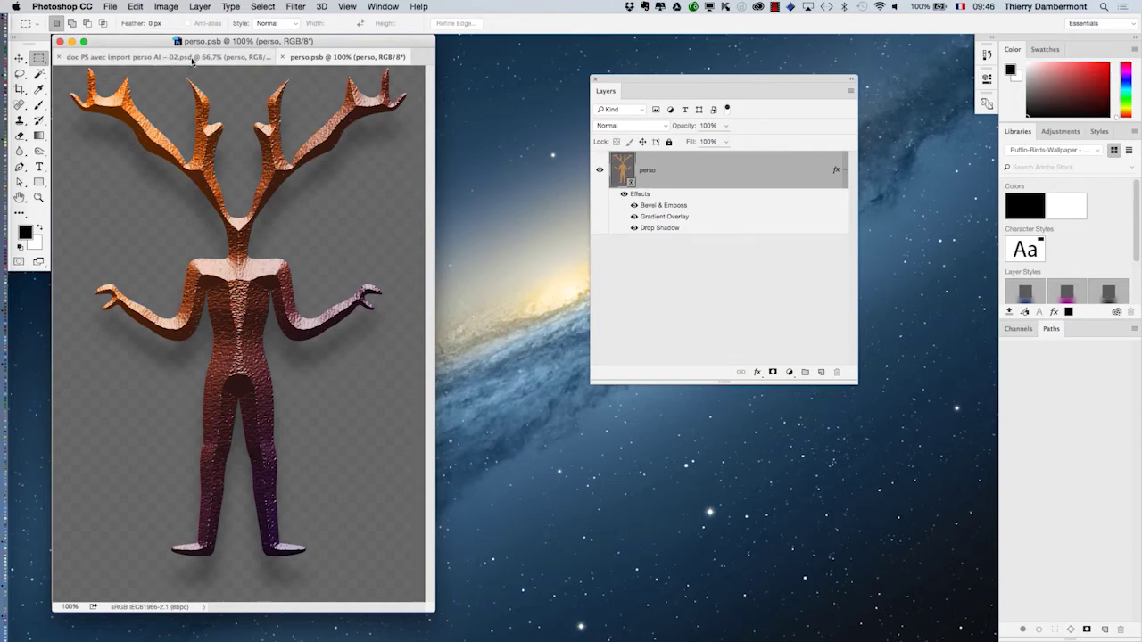
left_click(282, 59)
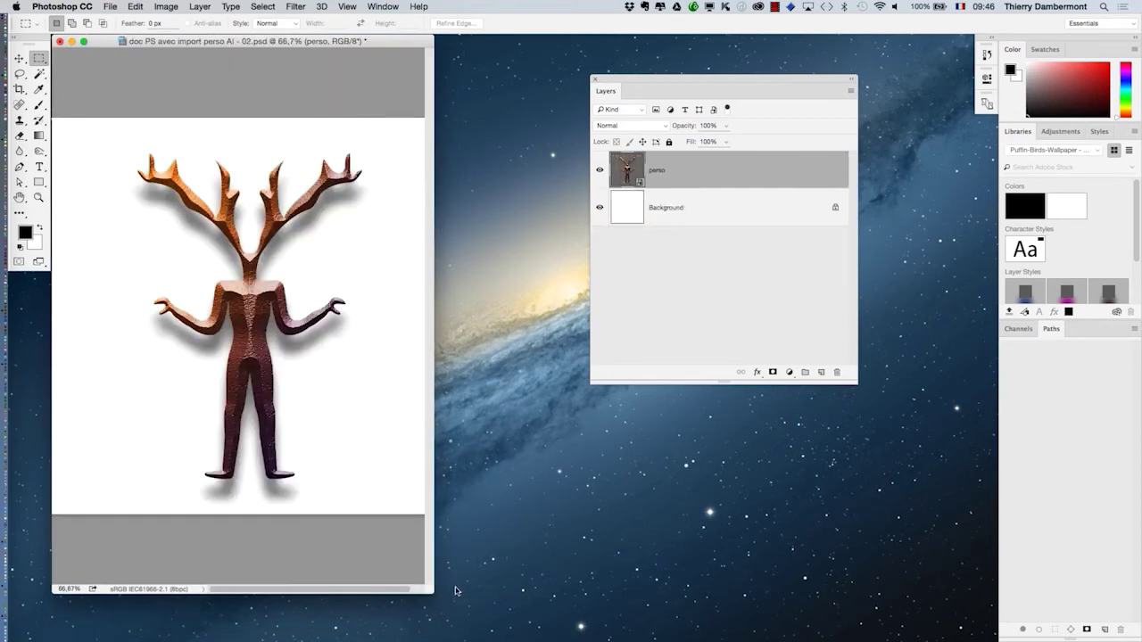
key("f")
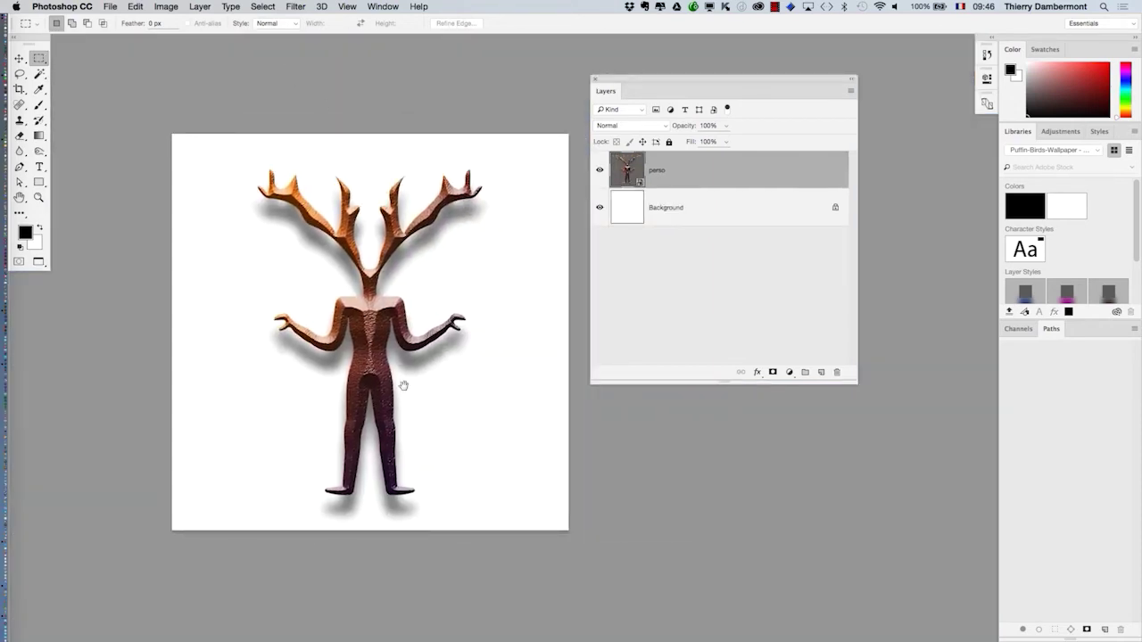
Try Puppet Warp on the perso smart object with its mesh displayed.
left_click(167, 6)
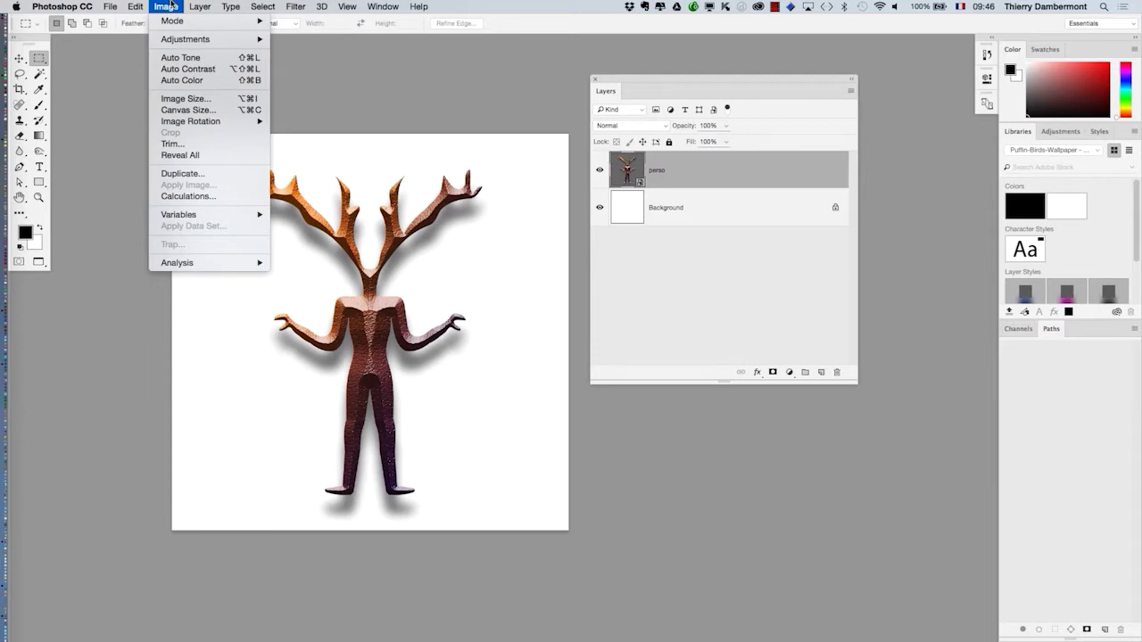
mouse_move(144, 6)
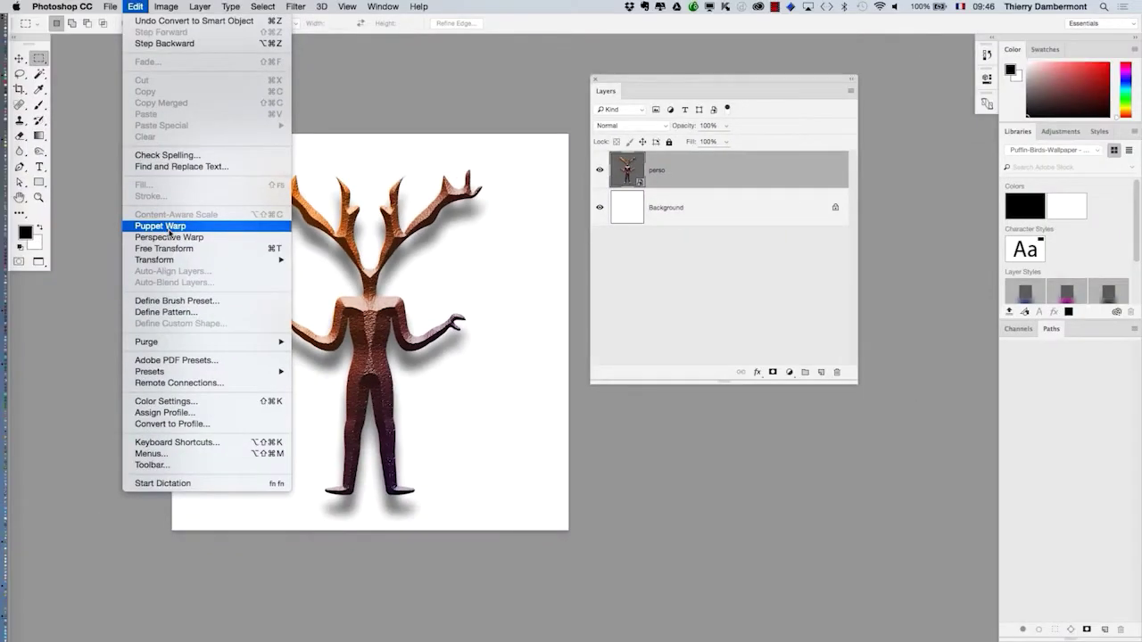
left_click(161, 225)
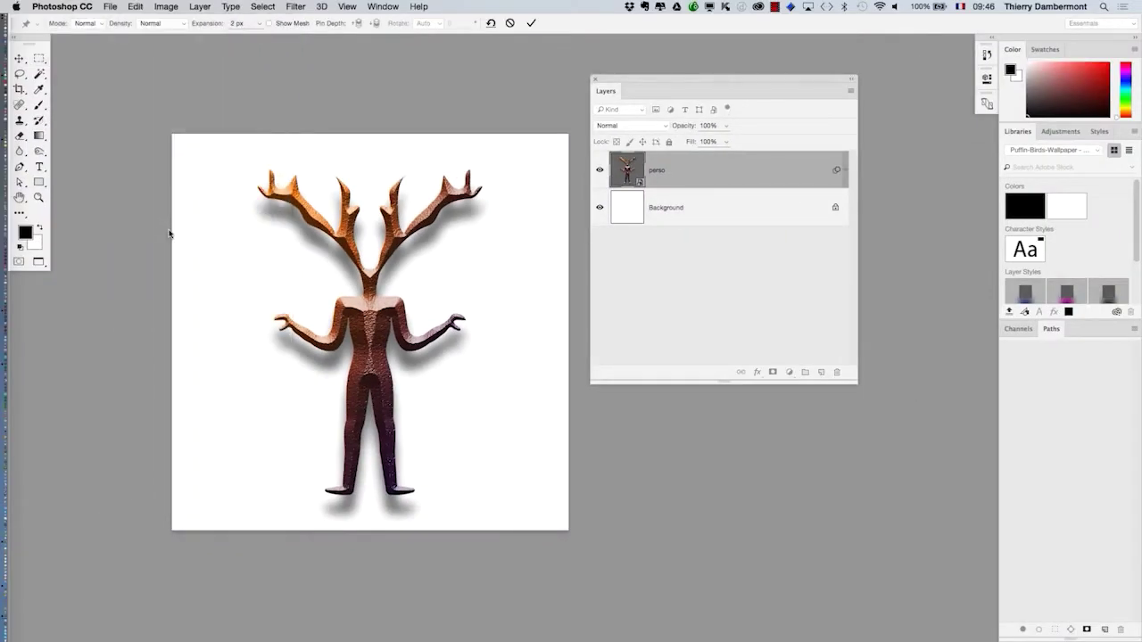
left_click(283, 24)
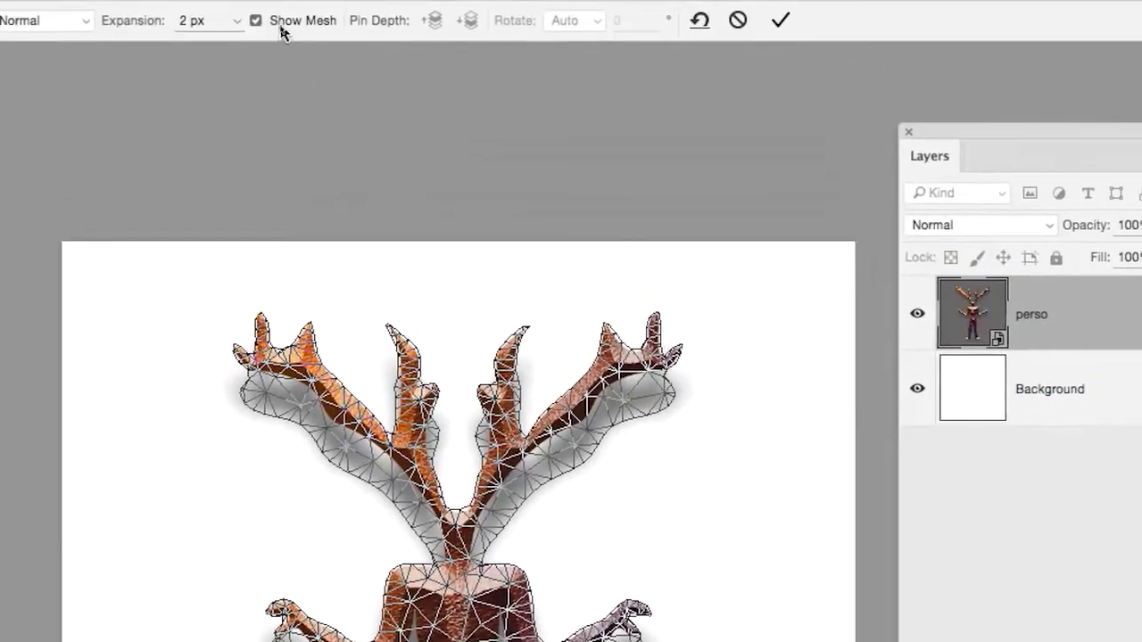
left_click(278, 26)
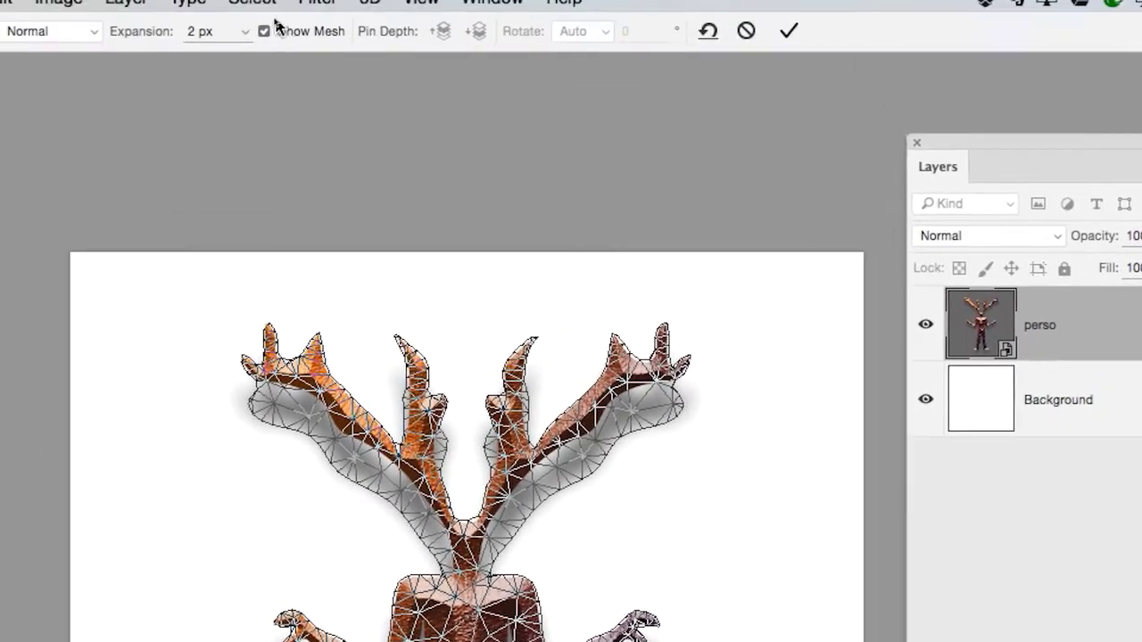
left_click(276, 26)
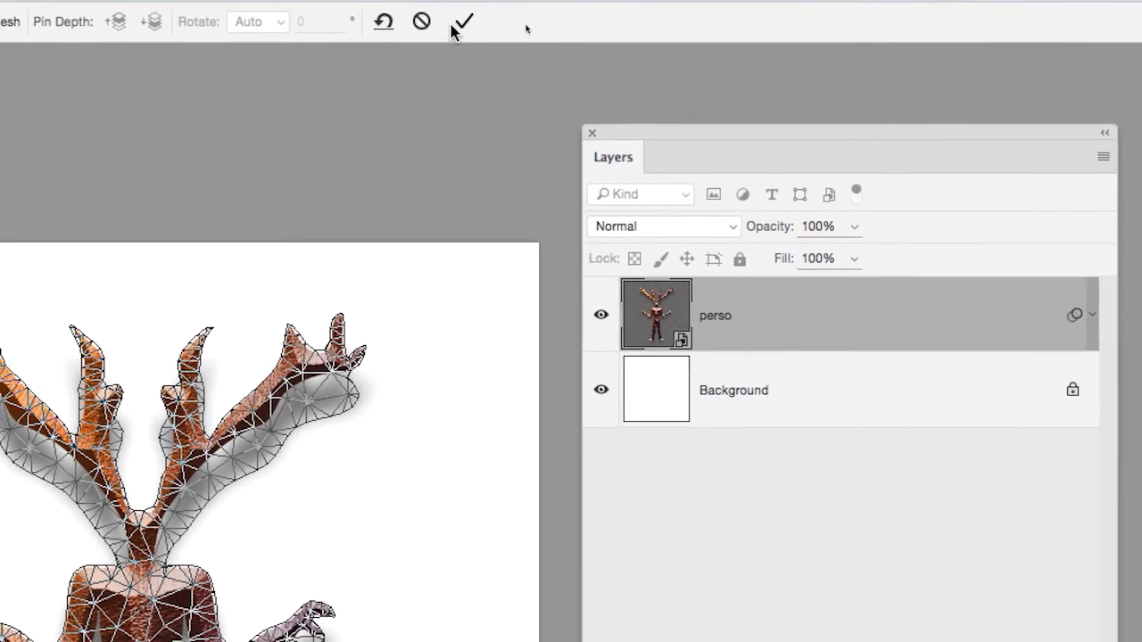
left_click(482, 26)
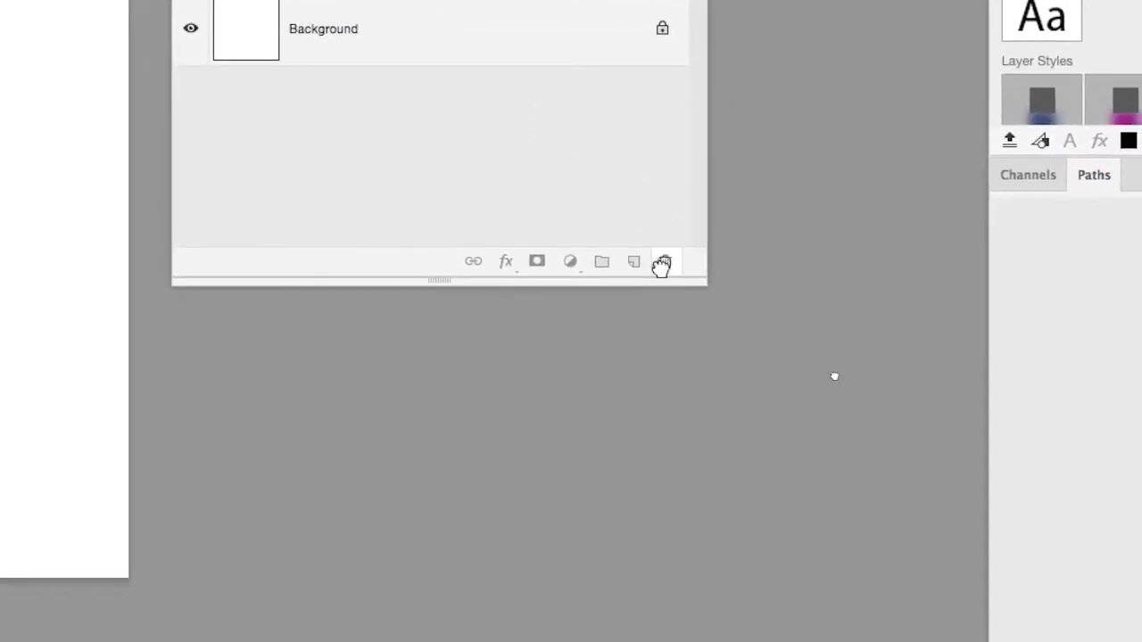
left_click_drag(661, 266, 662, 263)
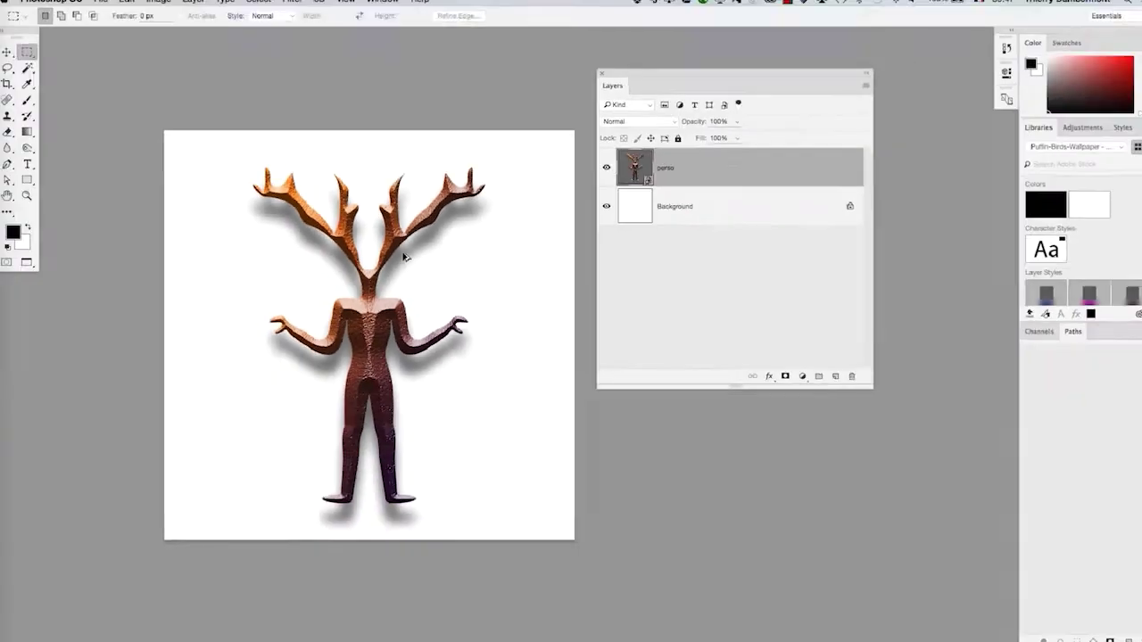
Open the contents of the perso smart object and delete the Drop Shadow effect from its layer.
double_click(625, 171)
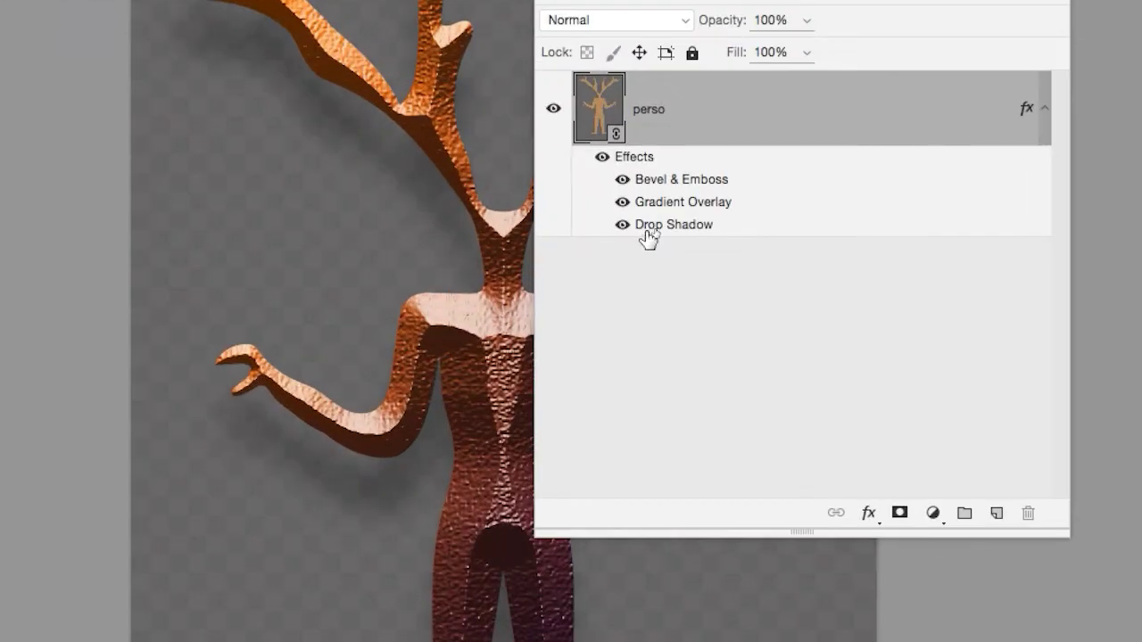
left_click_drag(665, 231, 1024, 511)
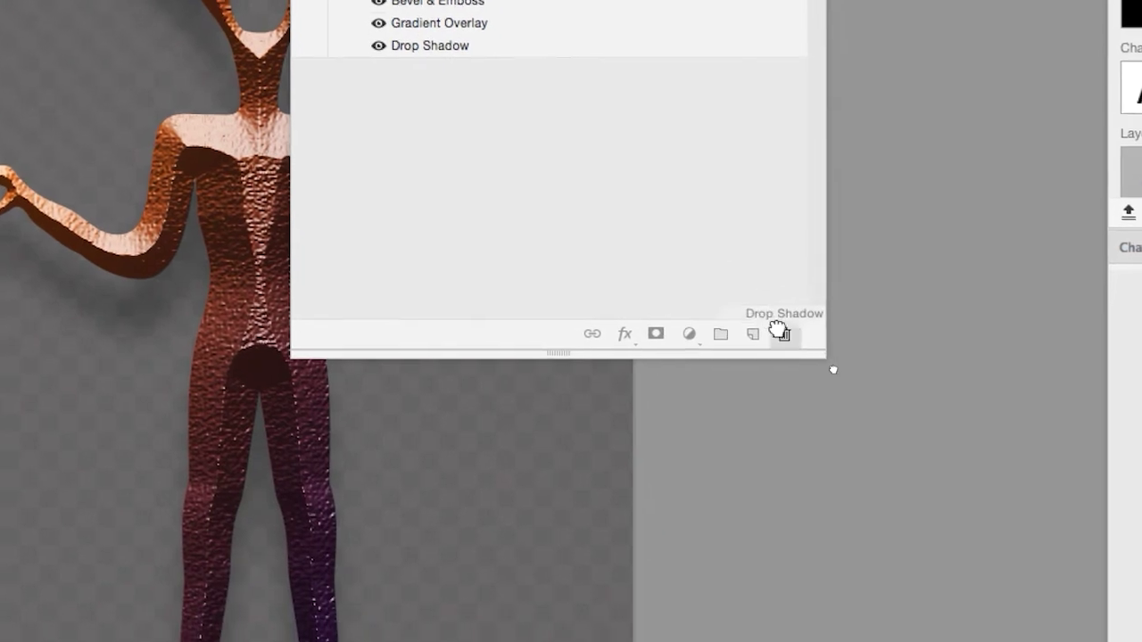
left_click_drag(779, 332, 781, 332)
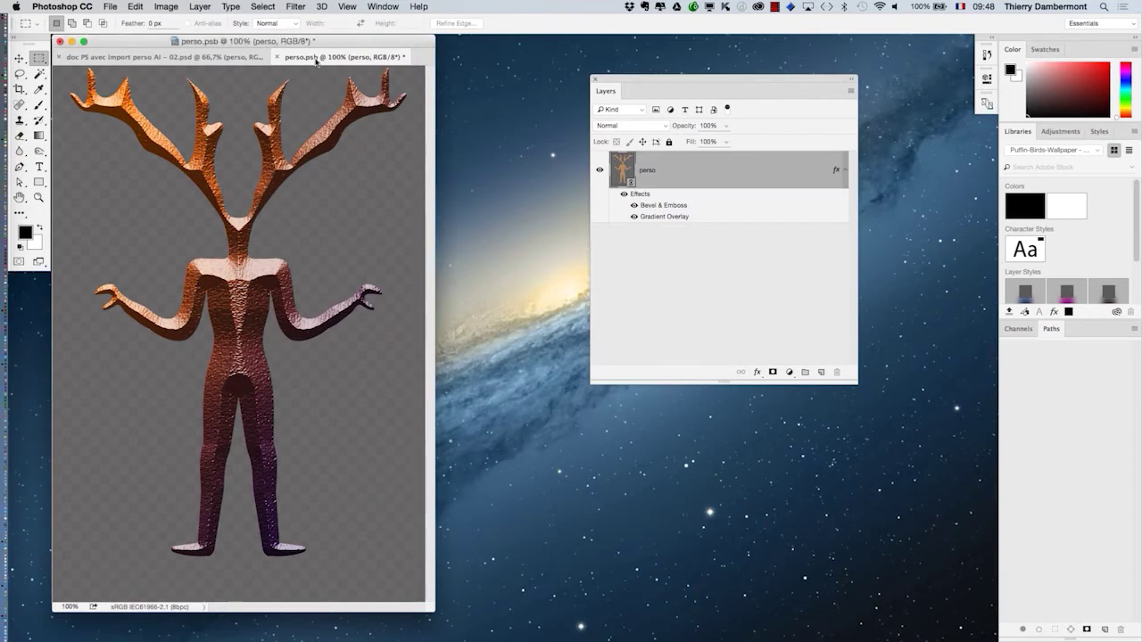
Float perso.psb beside the main document, and save and close it to update the smart object.
left_click_drag(316, 60, 539, 69)
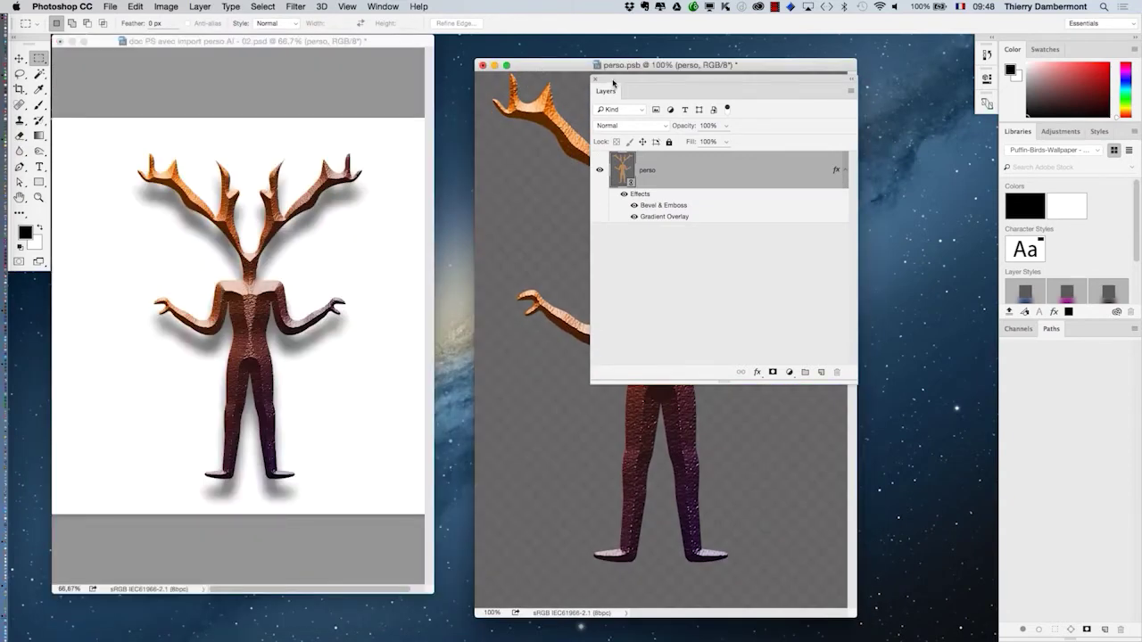
left_click_drag(613, 83, 898, 165)
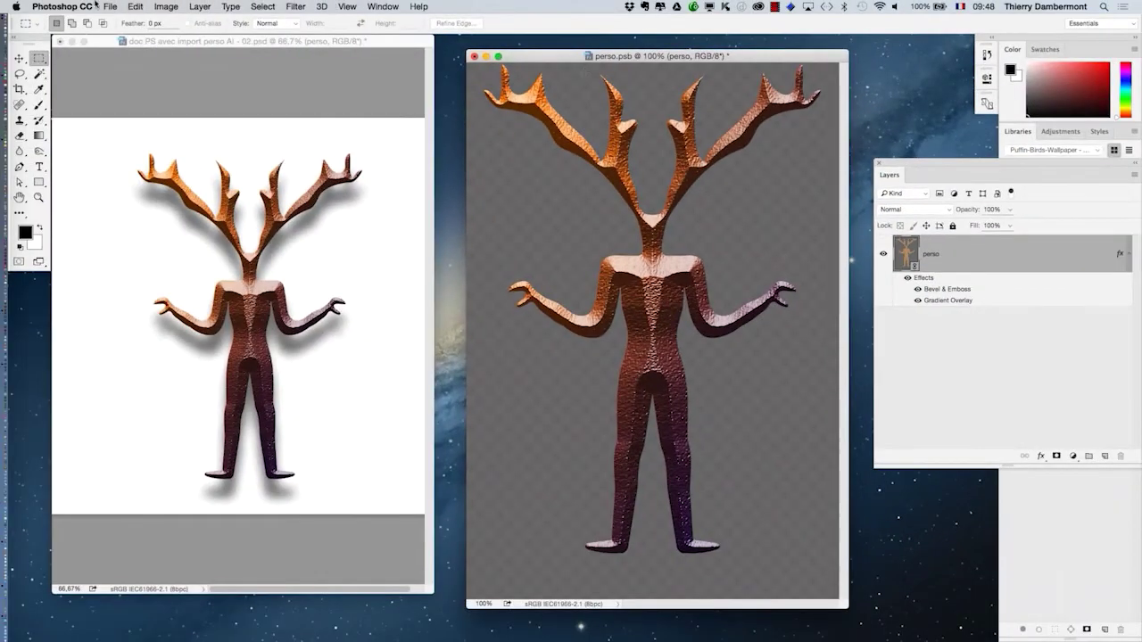
left_click(107, 7)
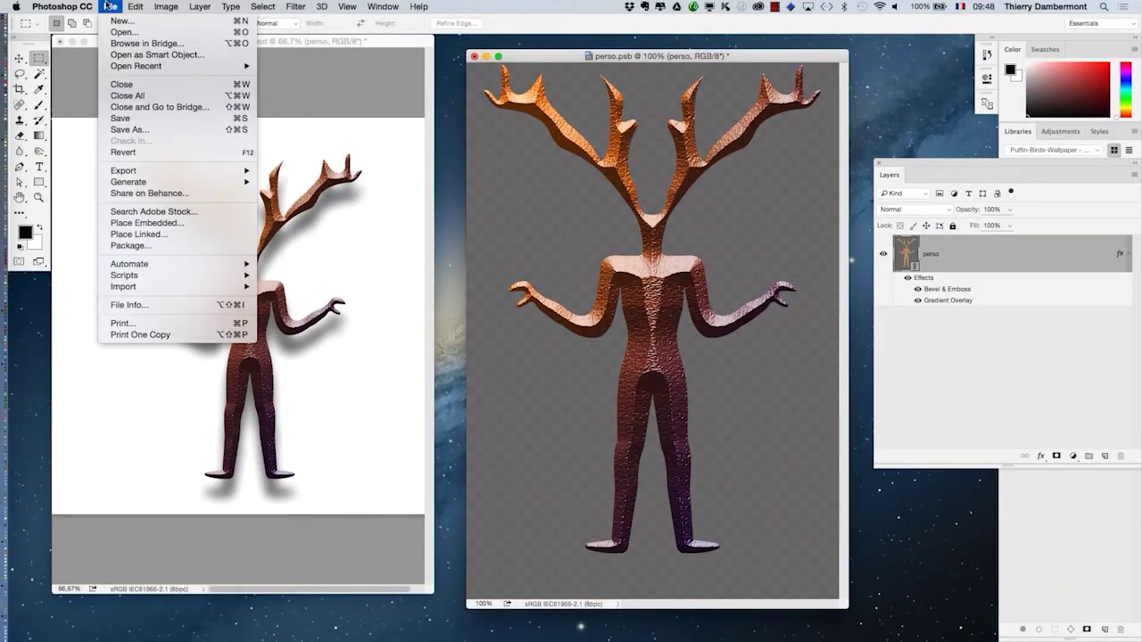
left_click(138, 123)
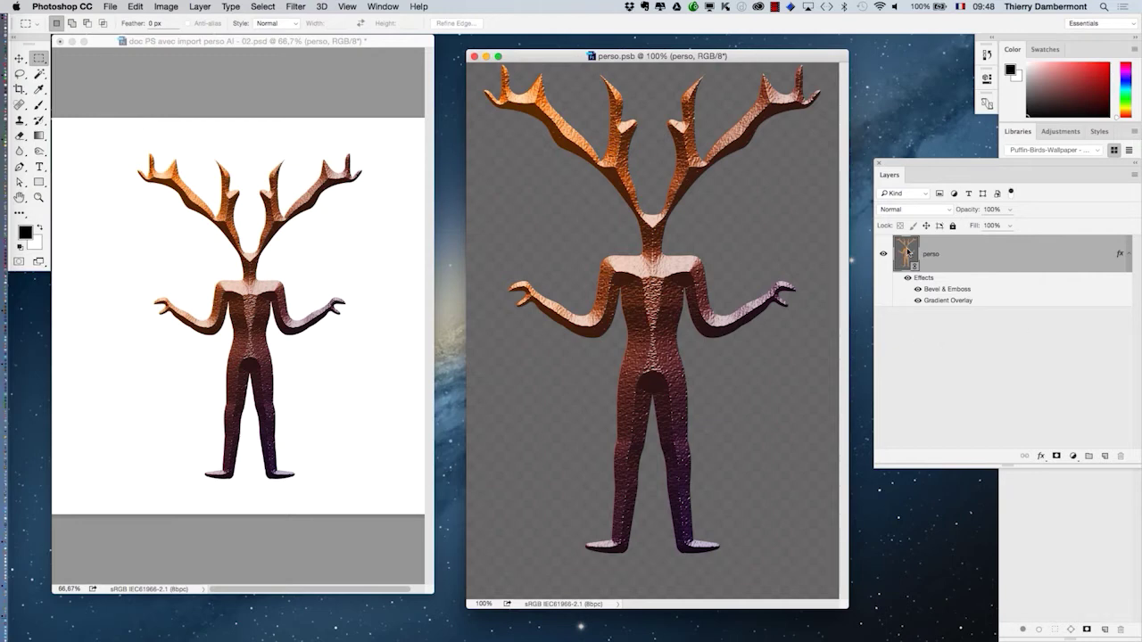
left_click(474, 56)
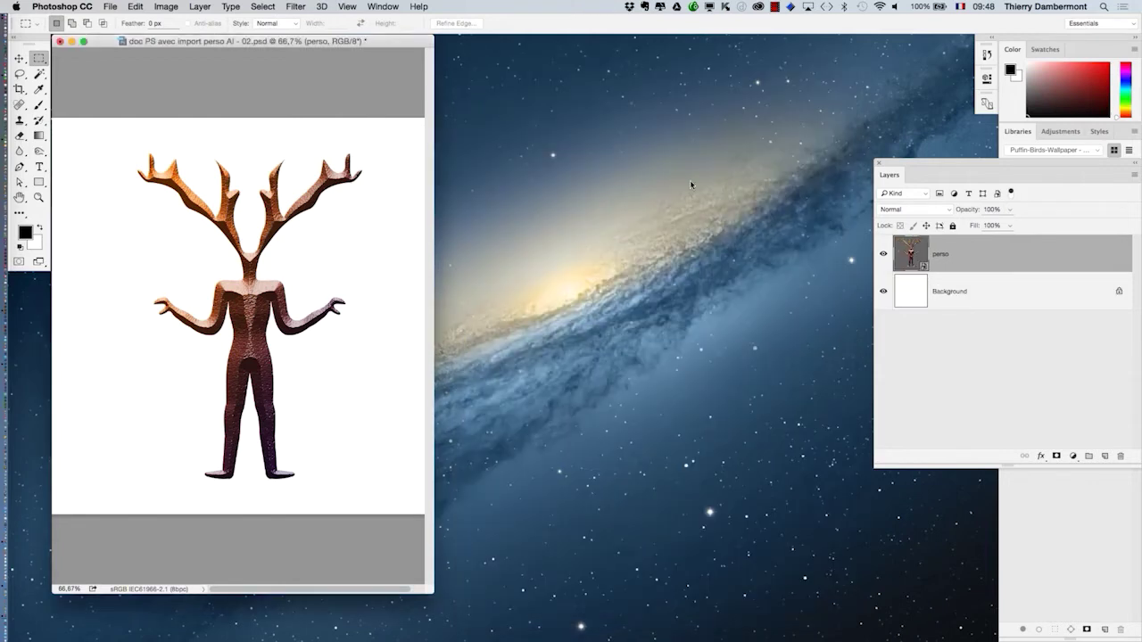
Reopen the perso smart object's contents and view perso.psb in a floating window beside the main document.
double_click(916, 258)
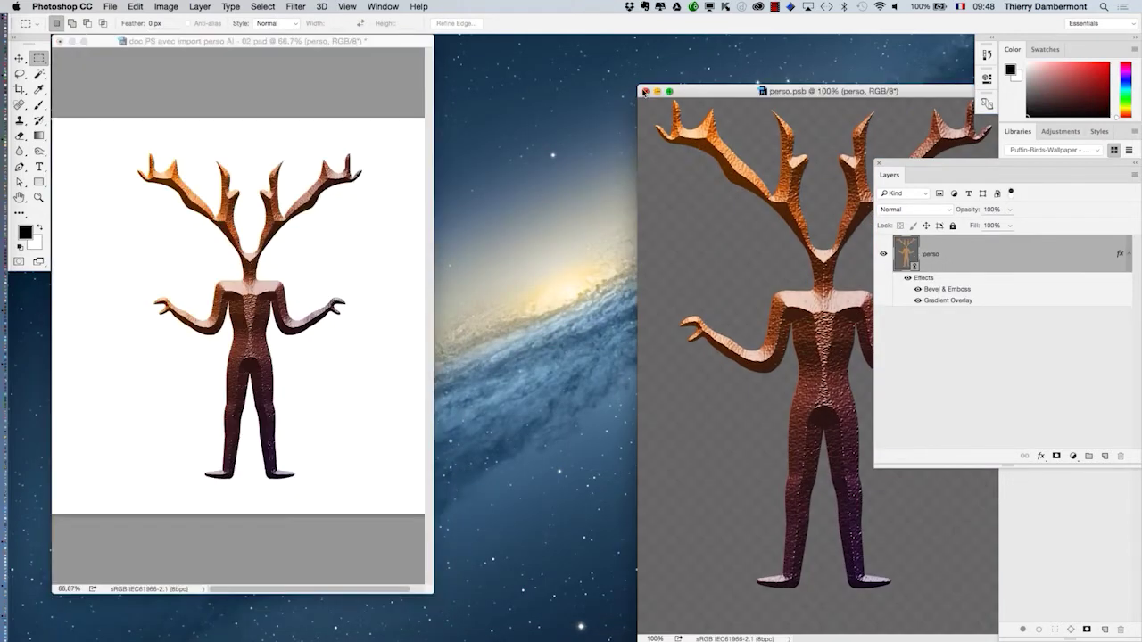
left_click(645, 92)
double_click(904, 257)
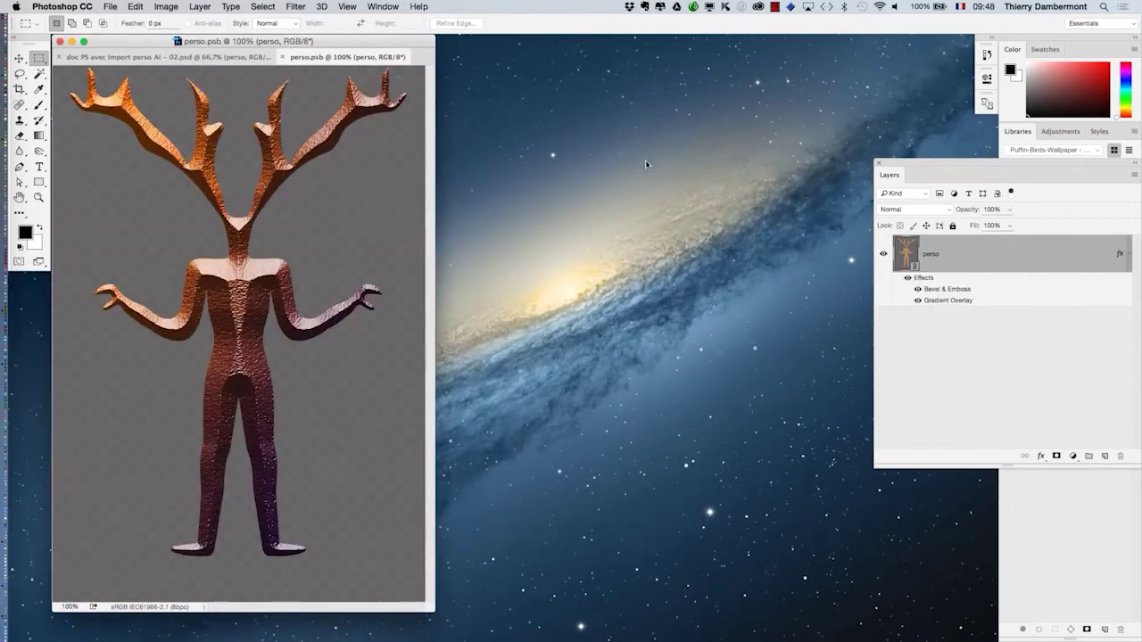
left_click_drag(483, 86, 670, 95)
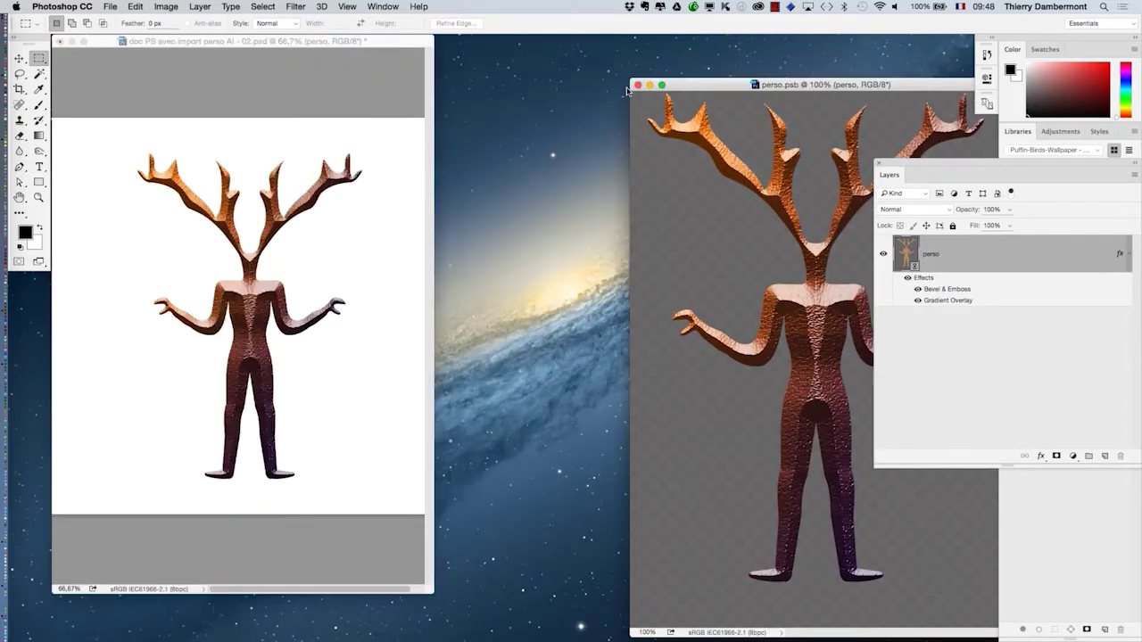
Close perso.psb and show the main document in full screen mode with the figure centred in the workspace.
left_click(636, 85)
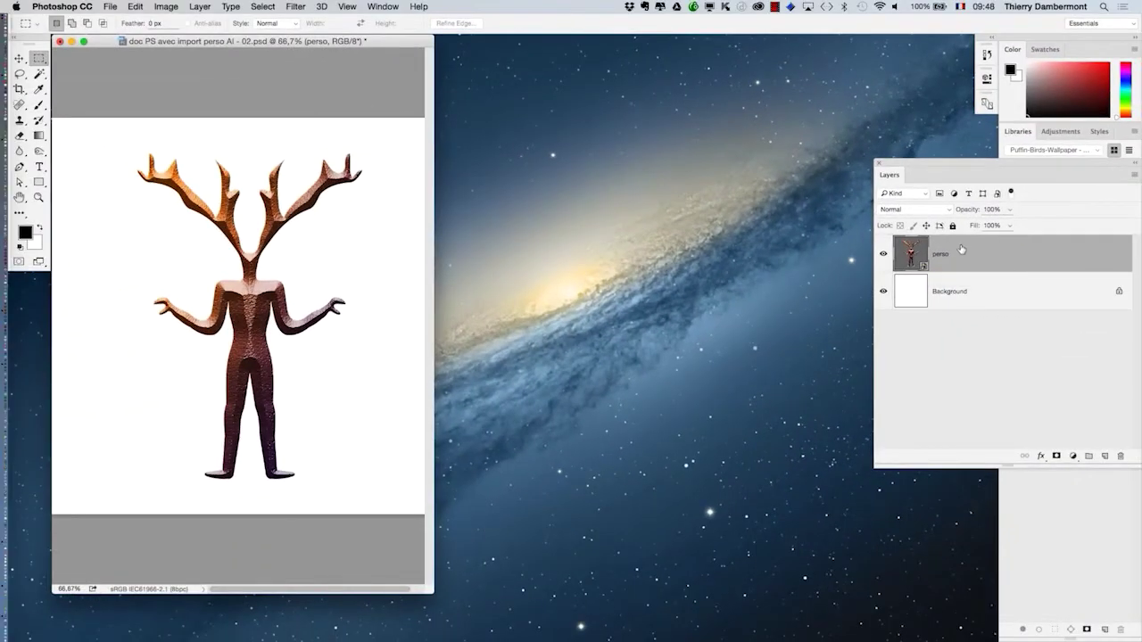
key("f")
left_click_drag(650, 333, 492, 326)
Start Puppet Warp on the perso smart object and pin the antlers, the head, both knees and both ankles.
left_click(136, 6)
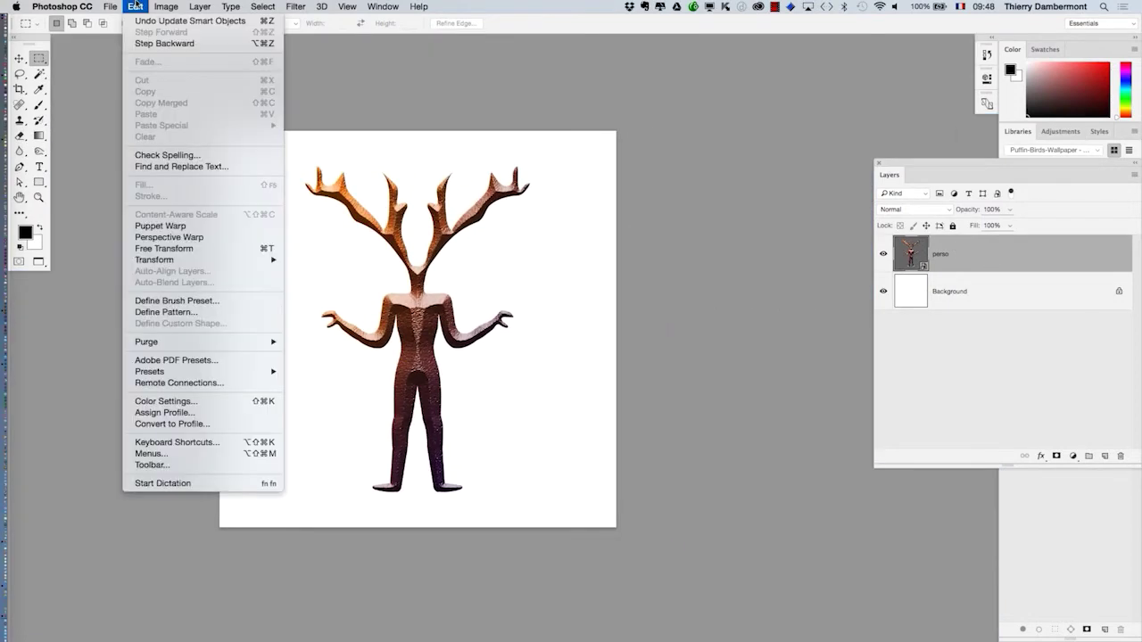
left_click(173, 228)
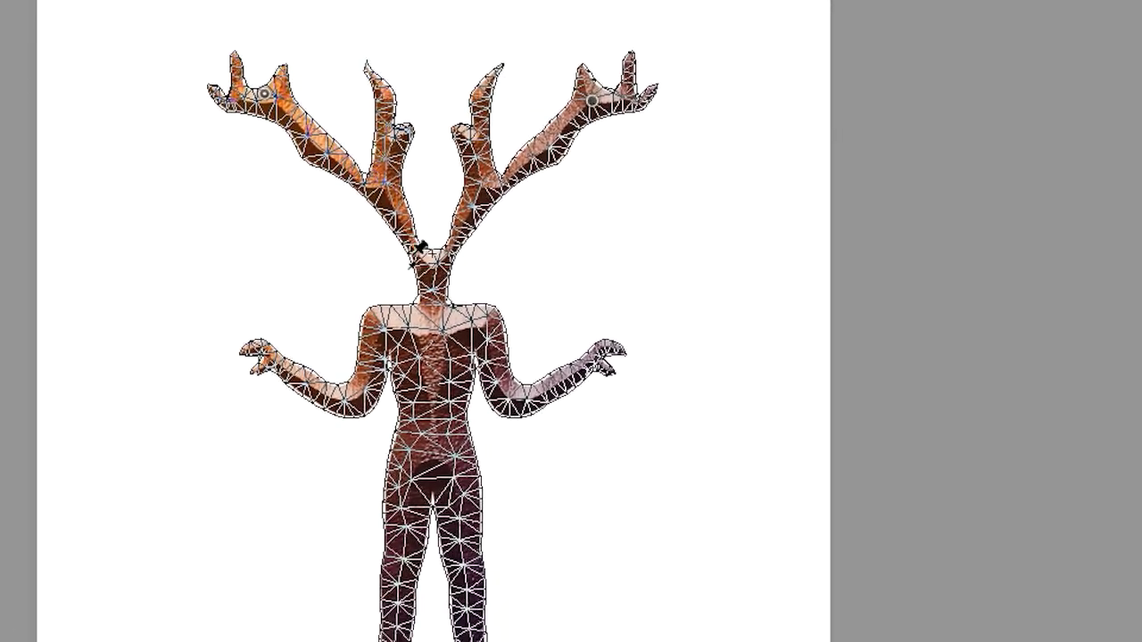
left_click(524, 388)
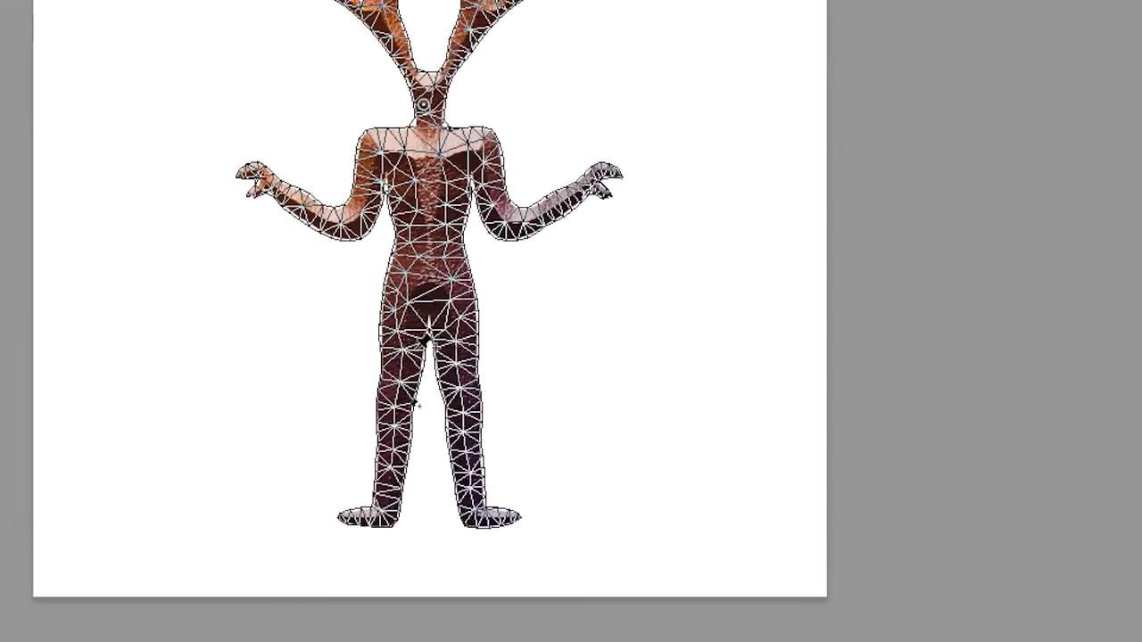
left_click(395, 388)
left_click(375, 508)
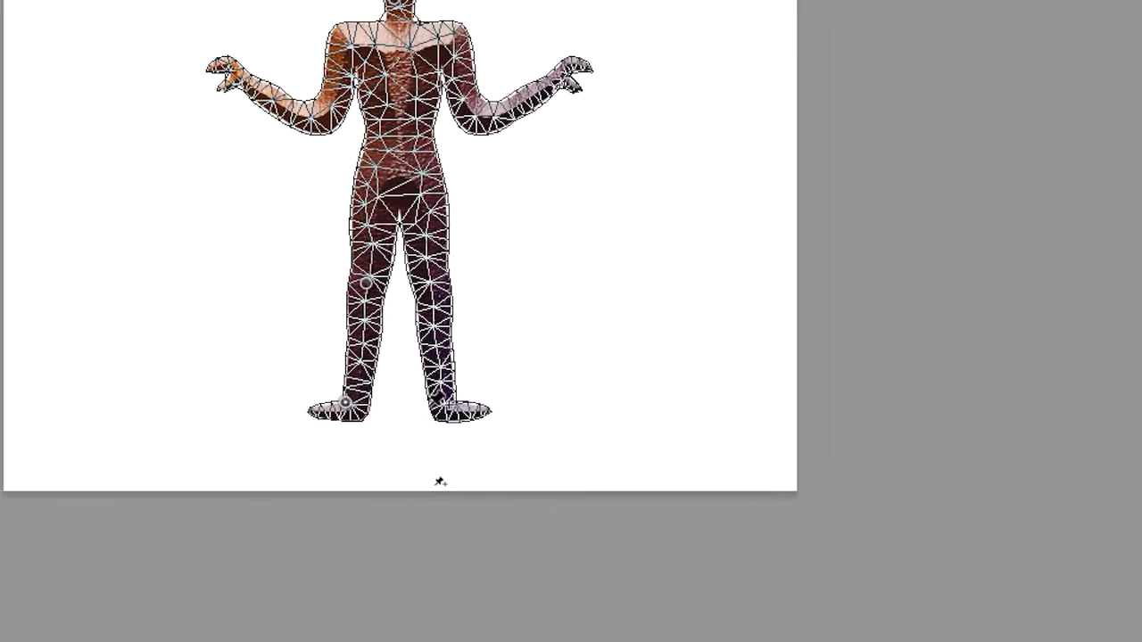
left_click(438, 406)
left_click(431, 282)
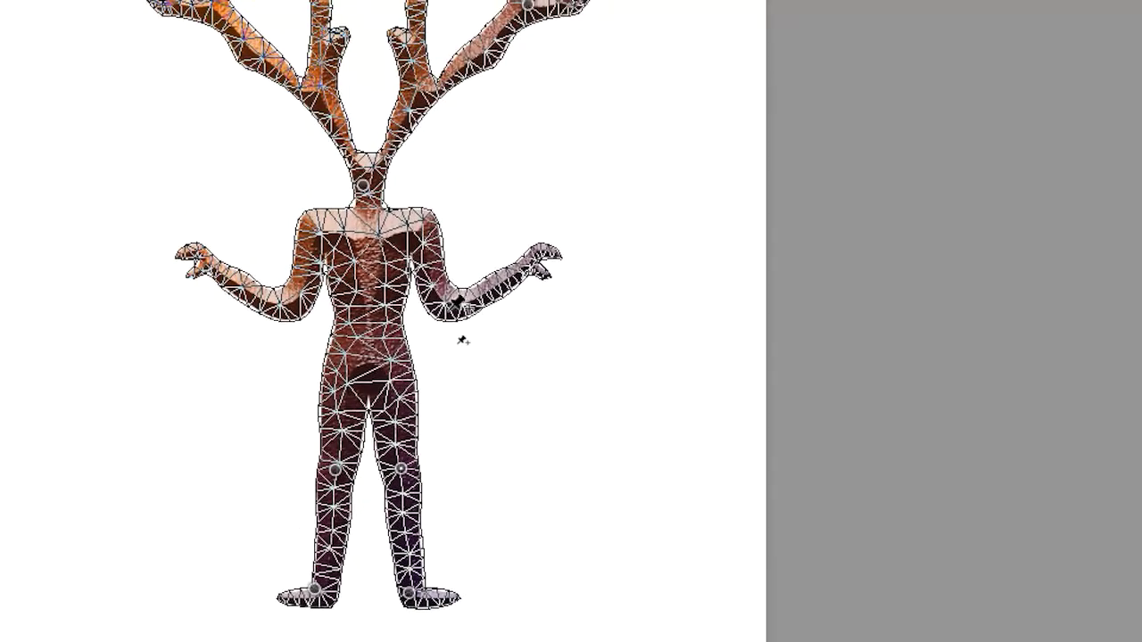
Add Puppet Warp pins on both elbows, both hands and both shoulders of the figure.
left_click(446, 309)
left_click(534, 263)
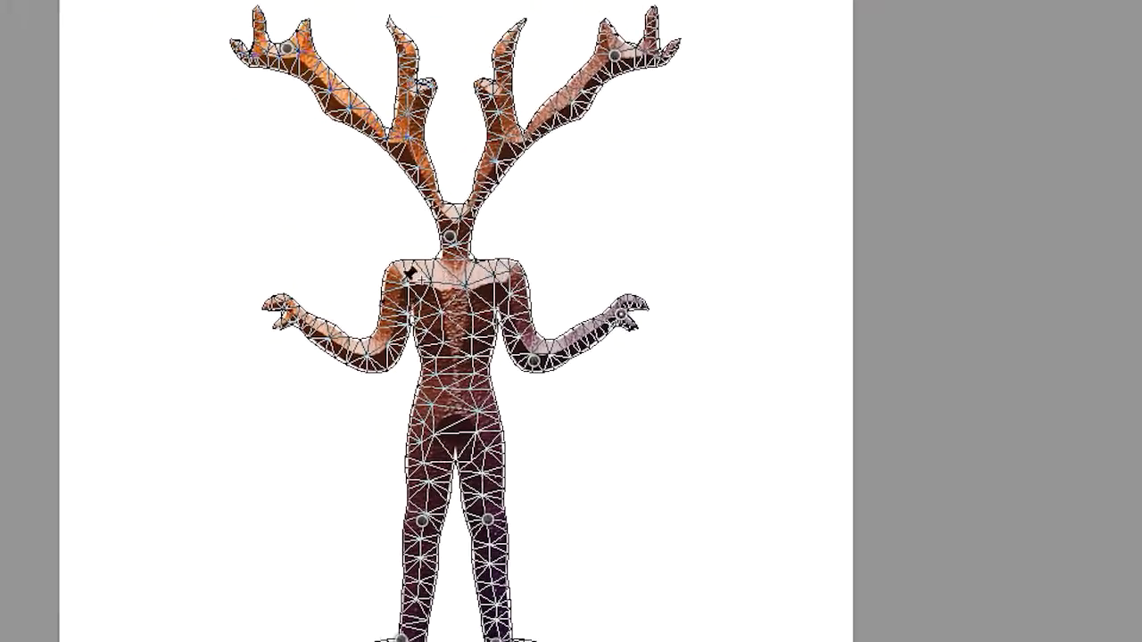
left_click(393, 274)
left_click(508, 274)
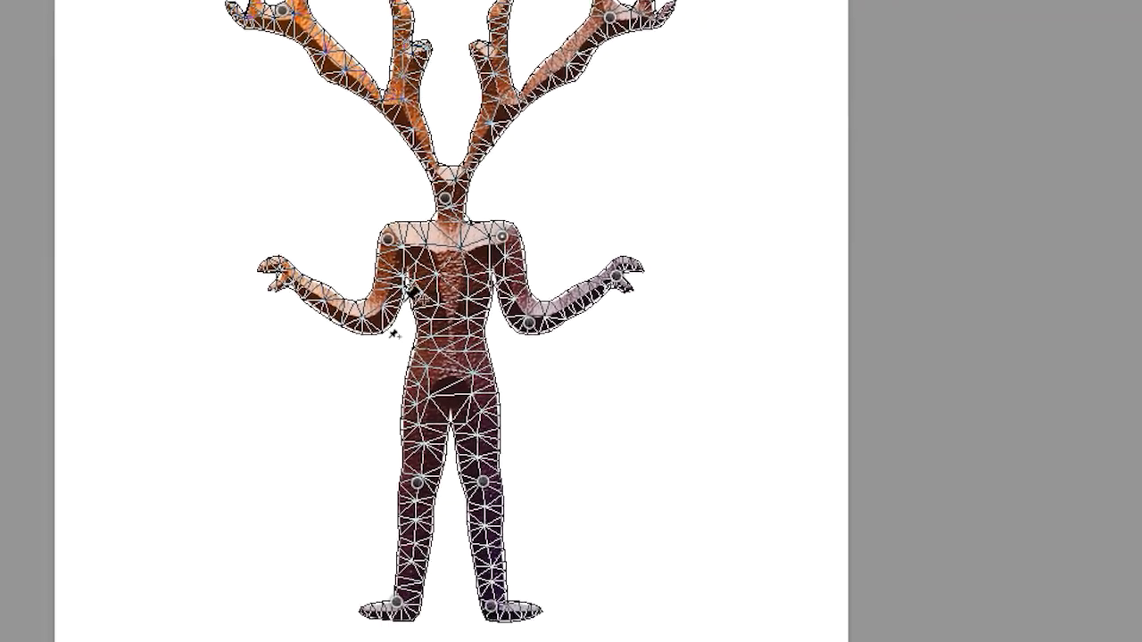
left_click(375, 319)
left_click(286, 277)
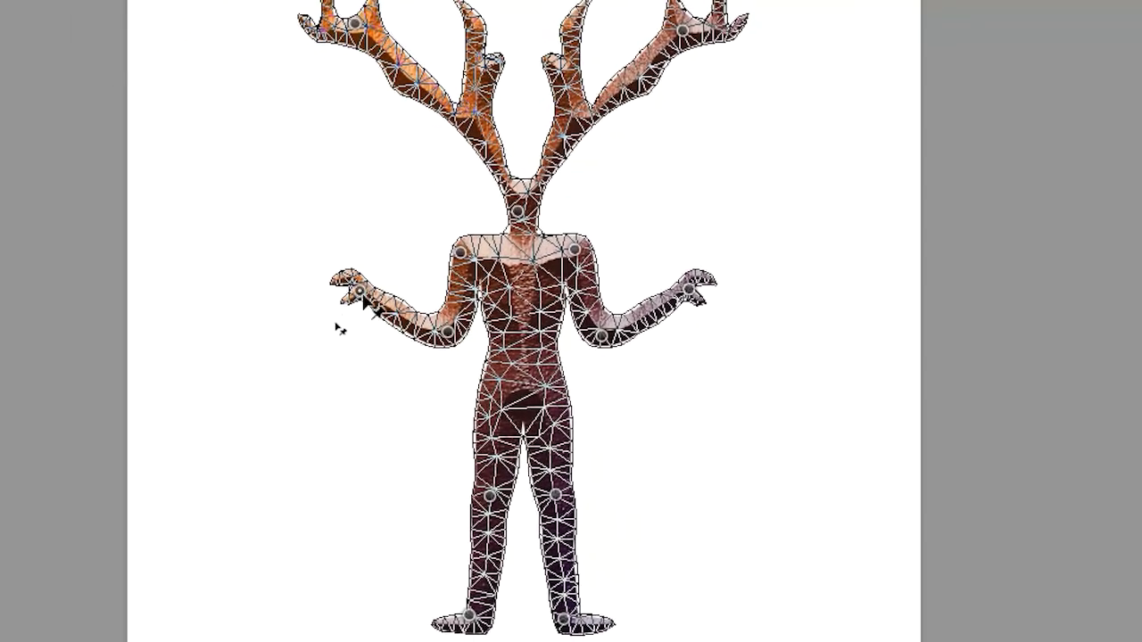
Lower the figure's left-side hand, swing the right-side antler upward and inward, and lower the left-side antler using their pins.
left_click_drag(362, 299, 340, 374)
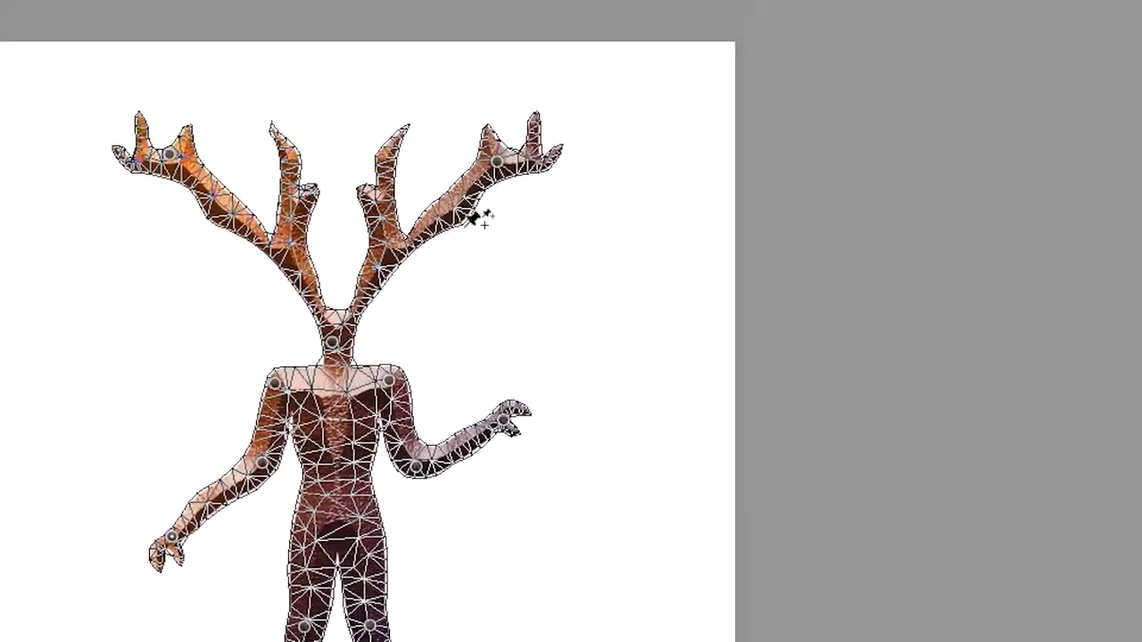
left_click_drag(473, 219, 439, 184)
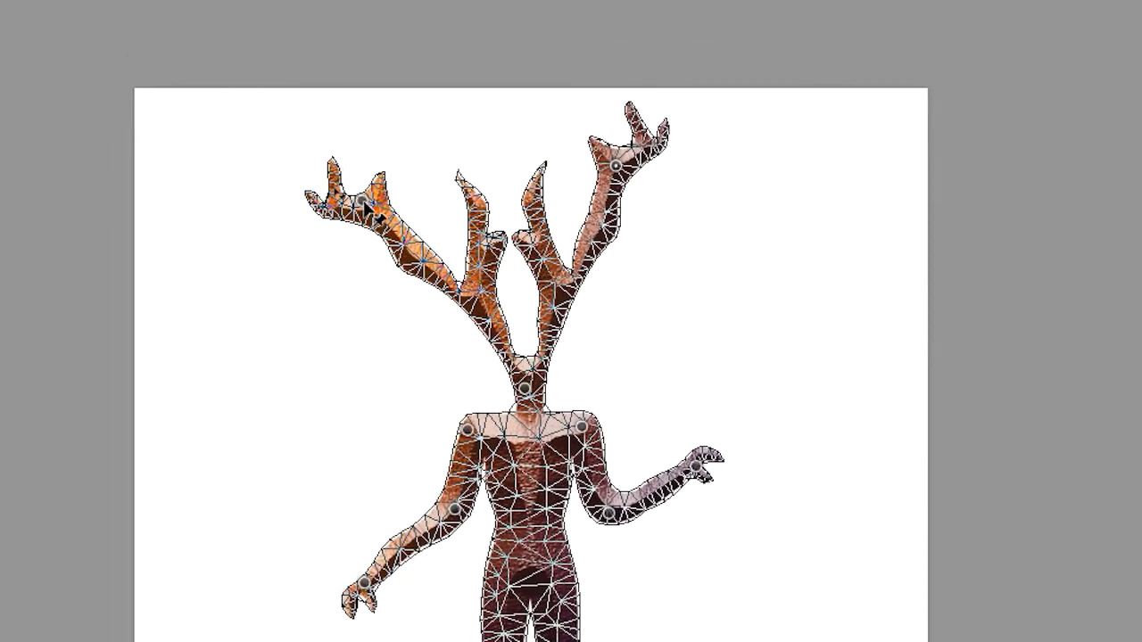
left_click_drag(363, 205, 317, 266)
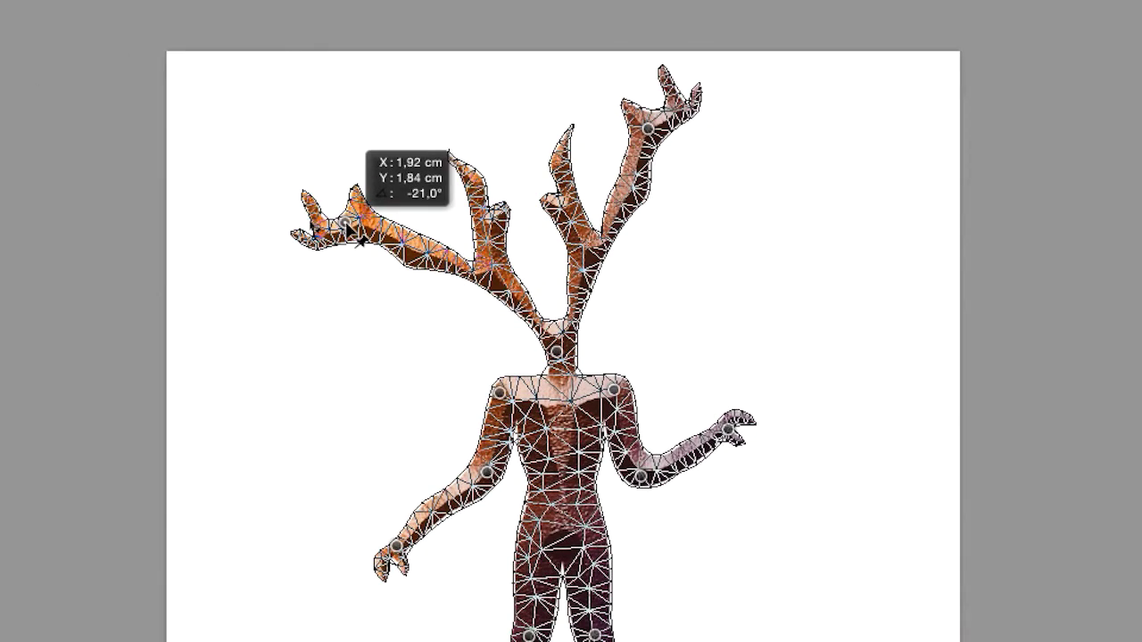
left_click_drag(348, 227, 350, 230)
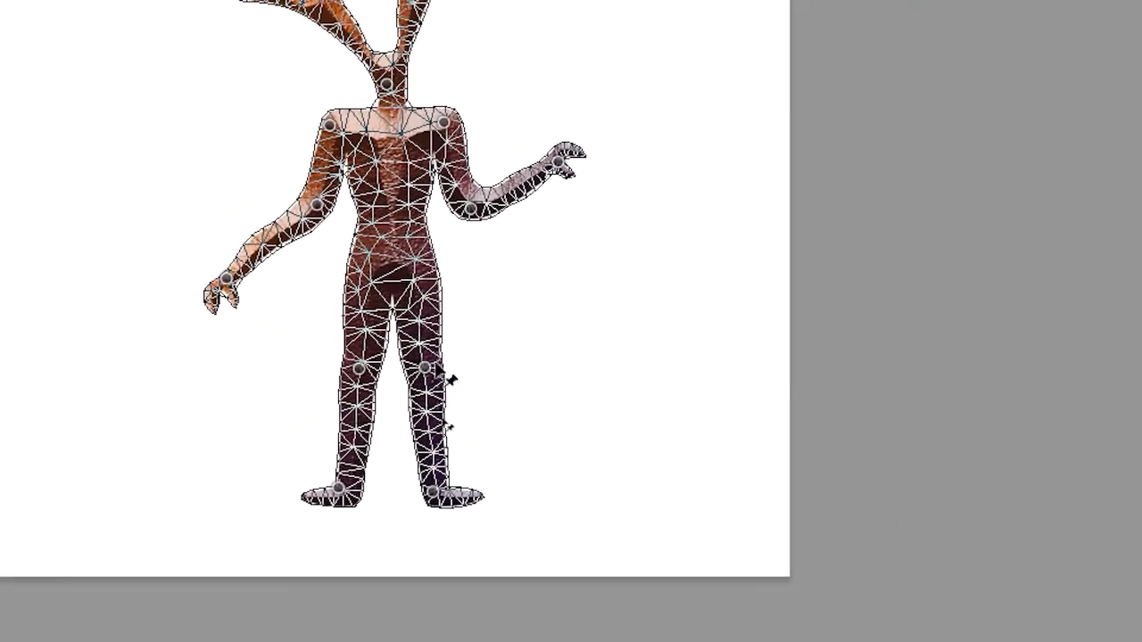
Bend the figure's right-side leg by moving its knee and ankle pins, and commit the Puppet Warp.
left_click_drag(427, 366, 470, 337)
left_click_drag(434, 492, 451, 462)
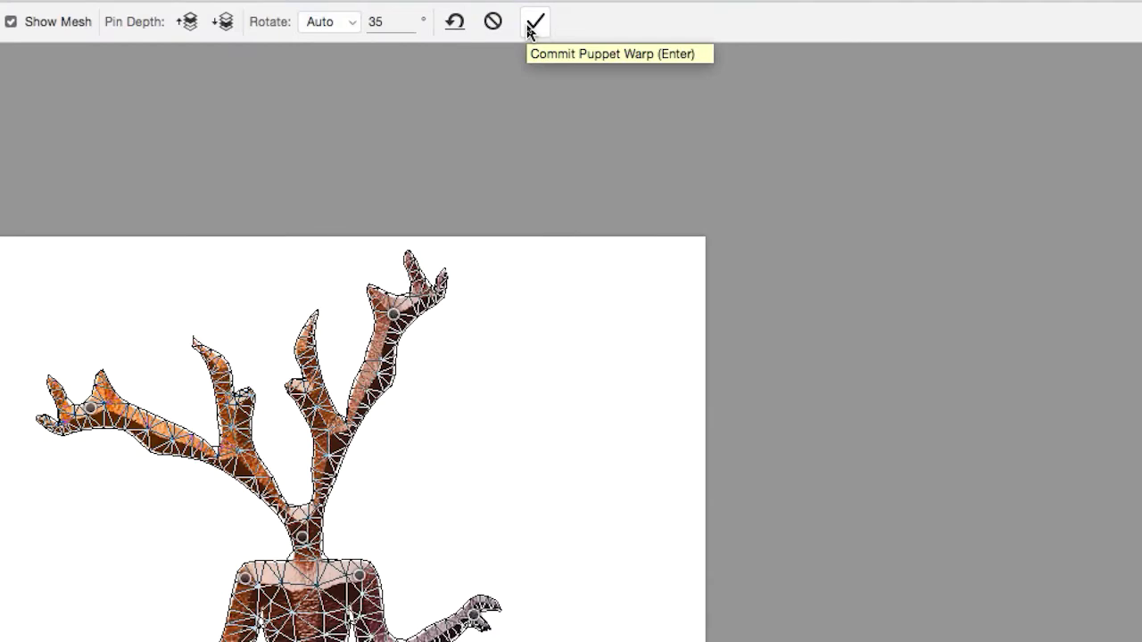
left_click(533, 25)
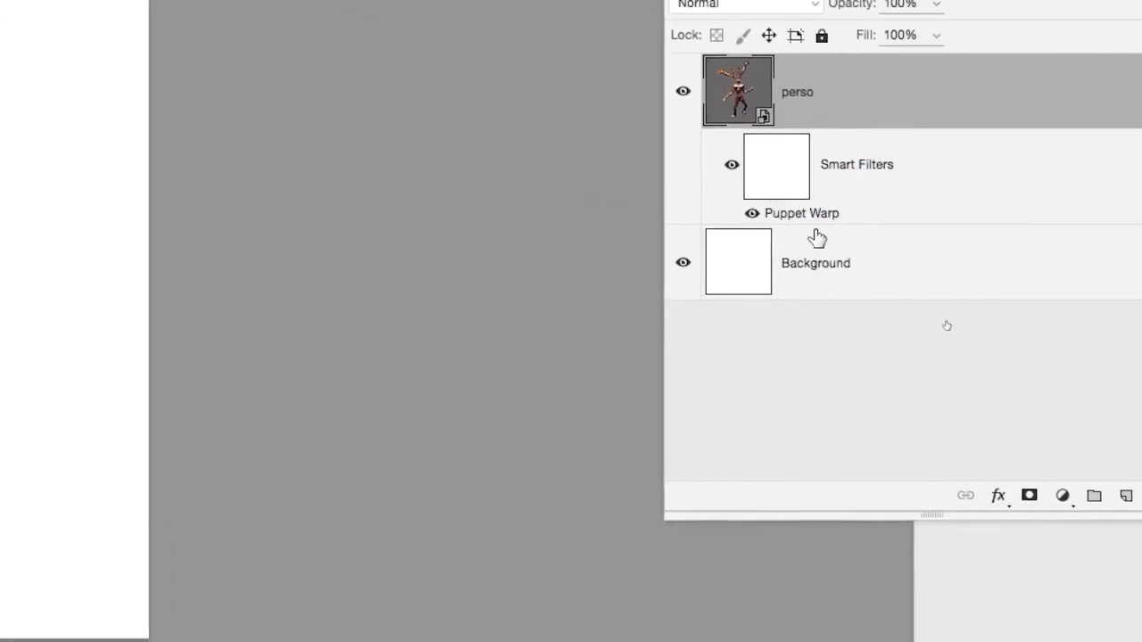
Place the layer list beside the figure and compare the figure with the Puppet Warp smart filter hidden and shown.
left_click_drag(772, 119, 526, 108)
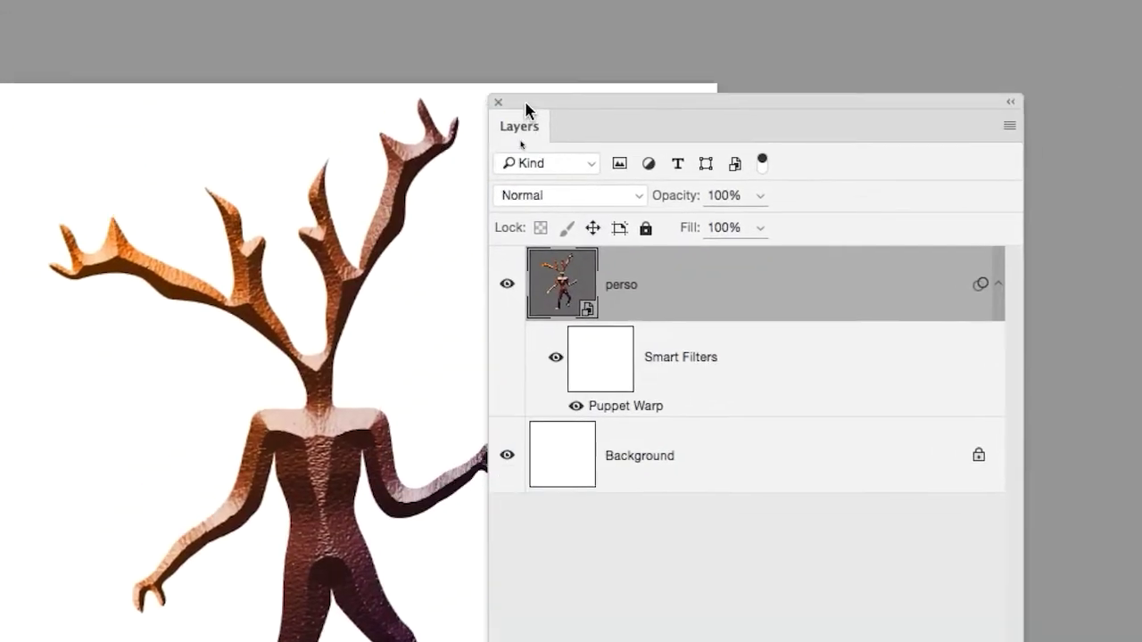
left_click(575, 406)
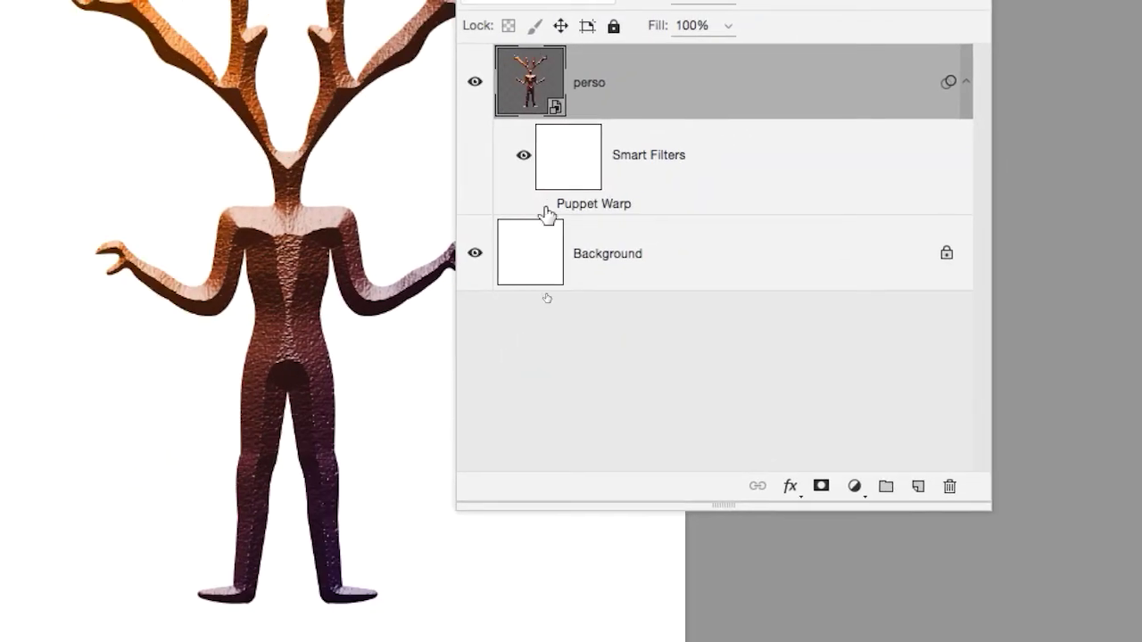
left_click(544, 204)
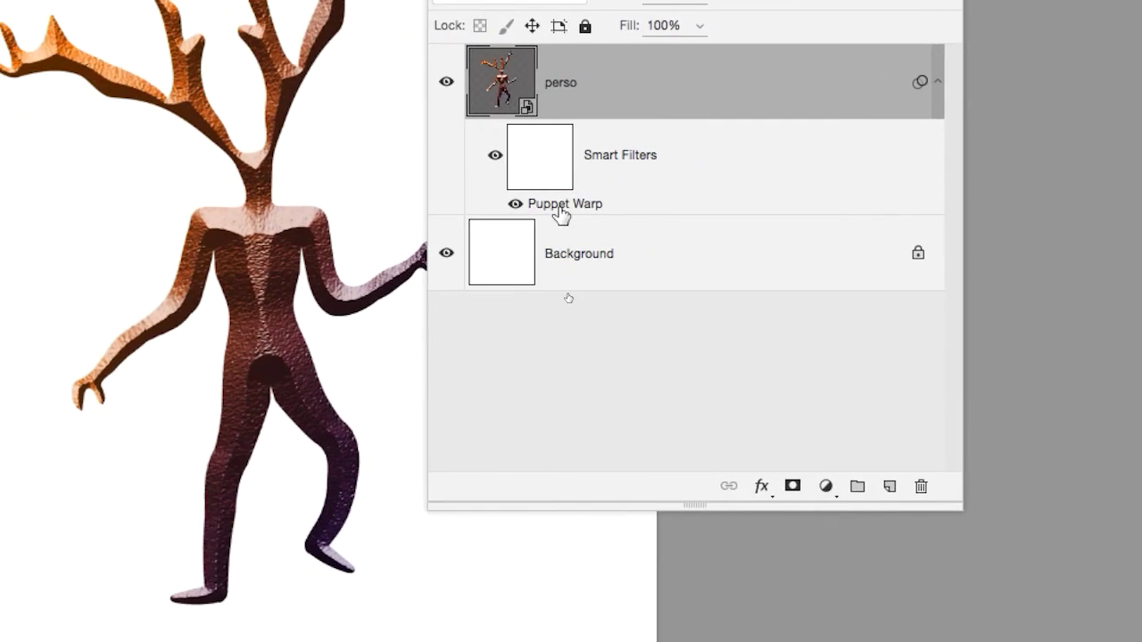
Reopen the Puppet Warp smart filter, raise the figure's right-side hand, and commit the change.
double_click(560, 204)
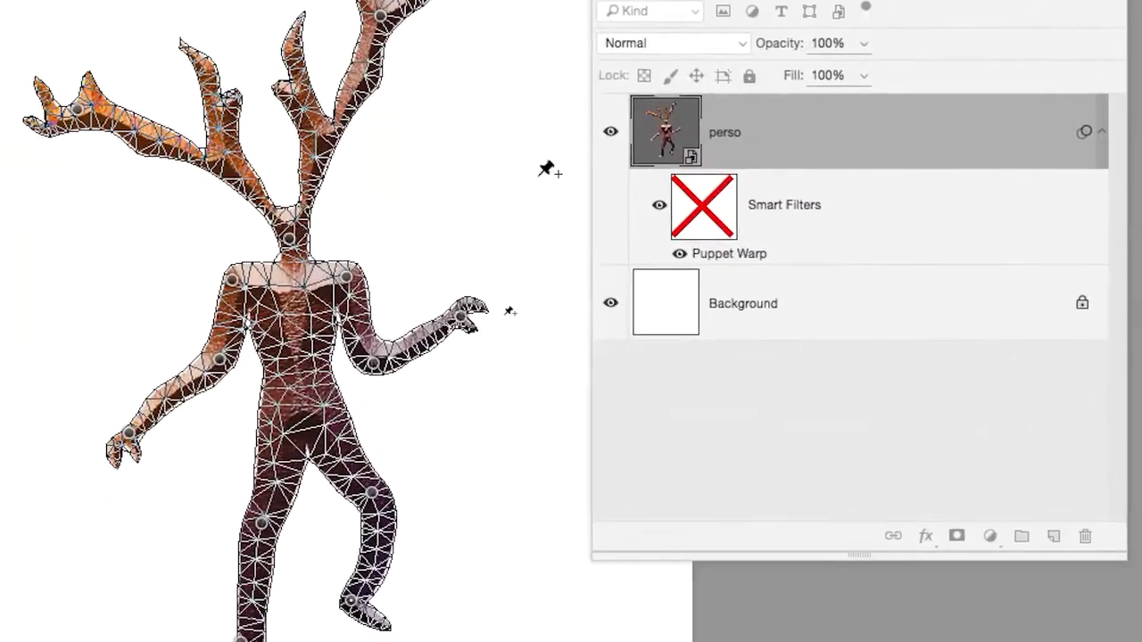
left_click_drag(418, 396, 388, 347)
left_click_drag(513, 218, 511, 214)
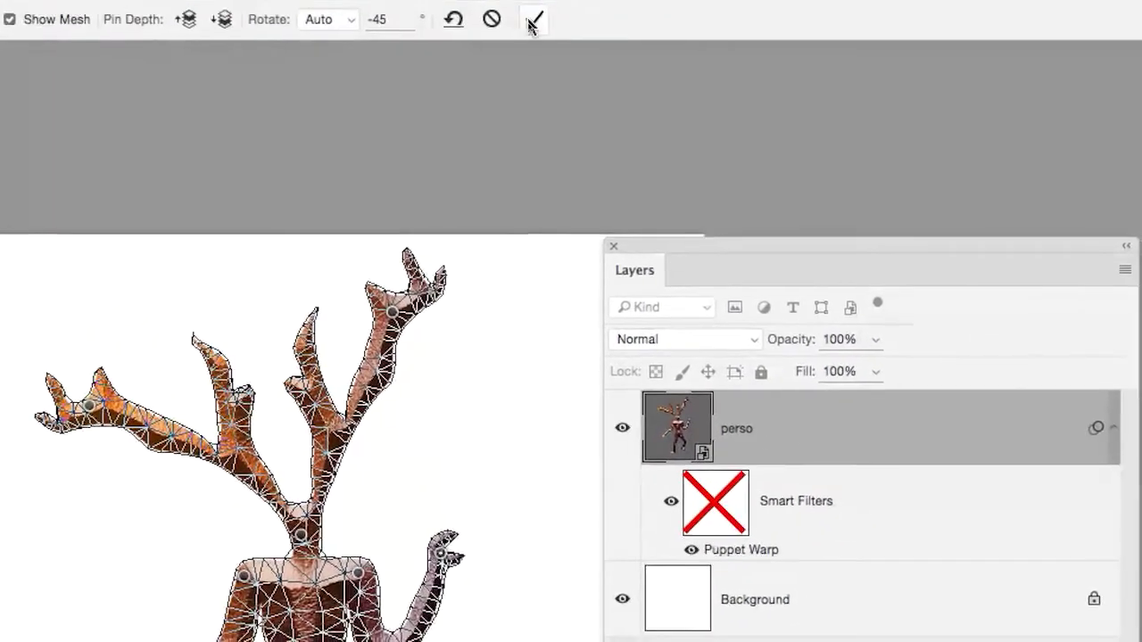
left_click(533, 21)
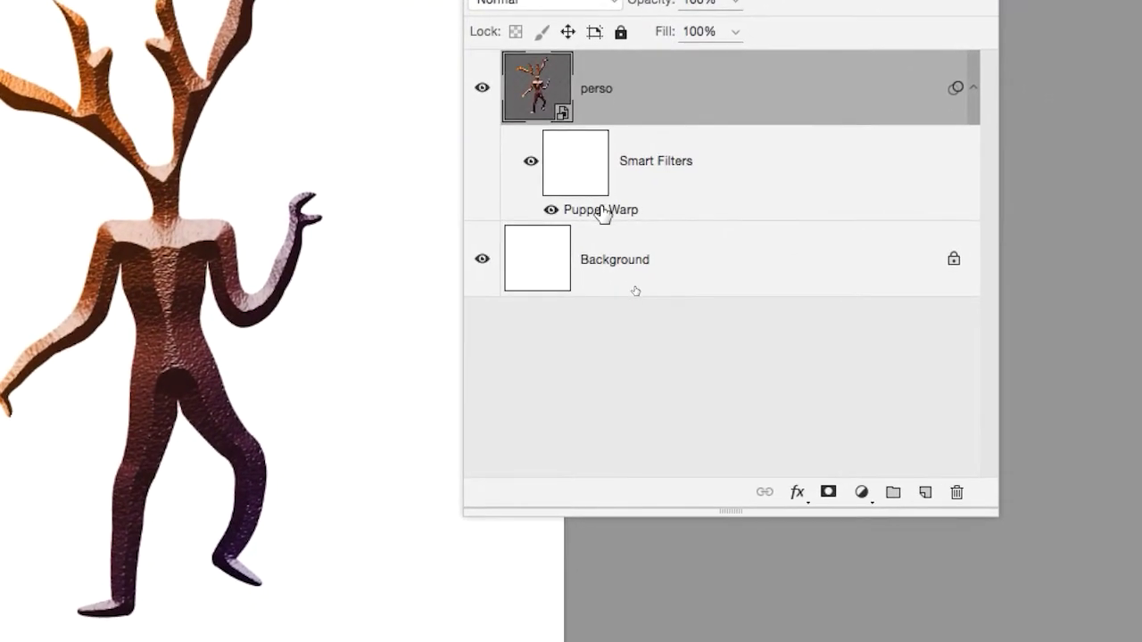
Edit the Puppet Warp smart filter again to tilt the shoulders, raising the right-side one and lowering the left-side one, and commit.
double_click(603, 211)
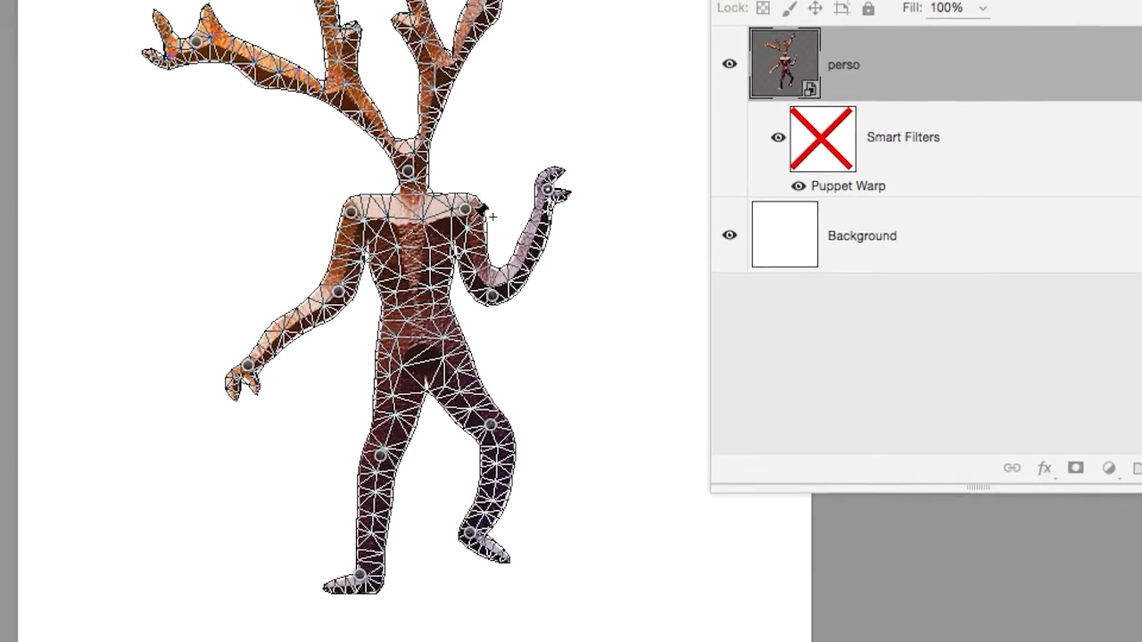
left_click(465, 209)
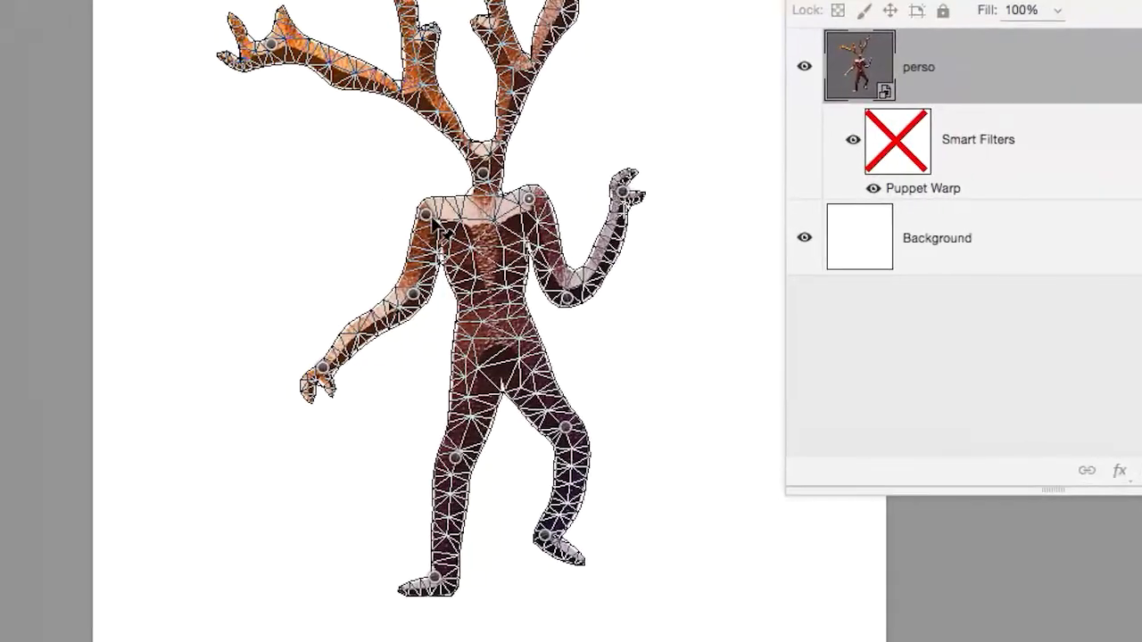
left_click_drag(429, 213, 430, 224)
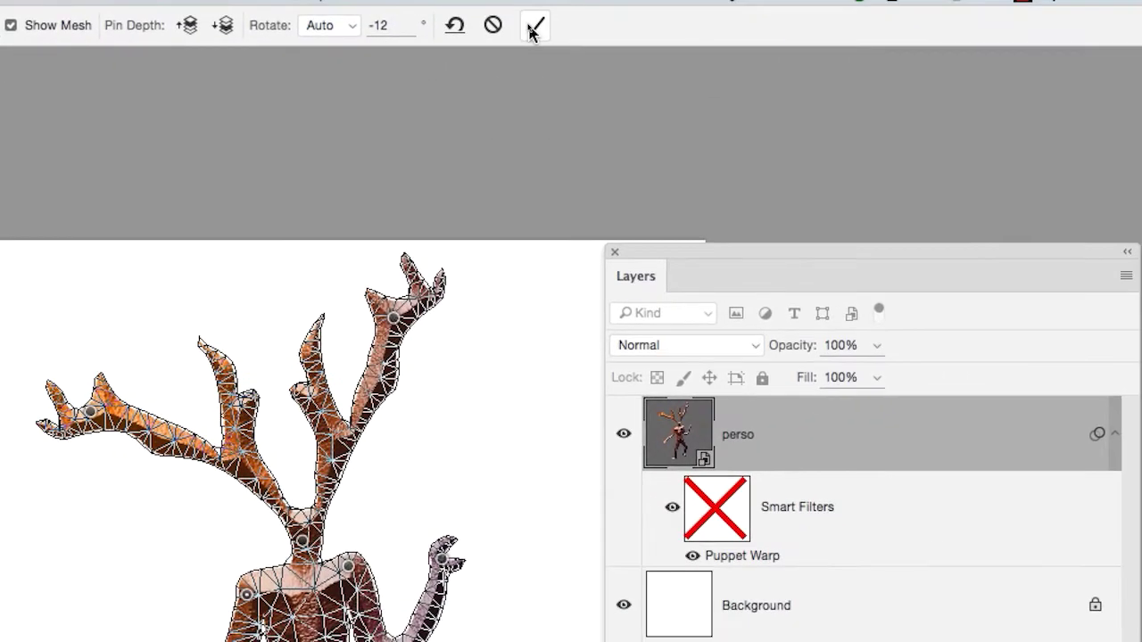
left_click(596, 37)
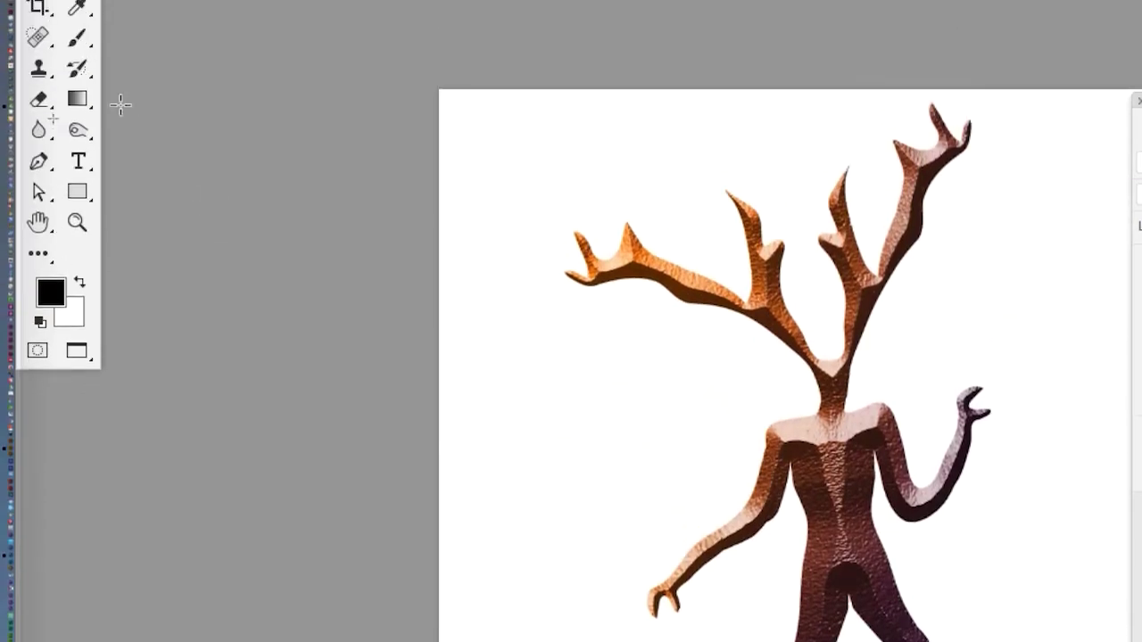
Try to paint on the perso smart object with the Brush tool, and decline to rasterize it.
left_click(85, 85)
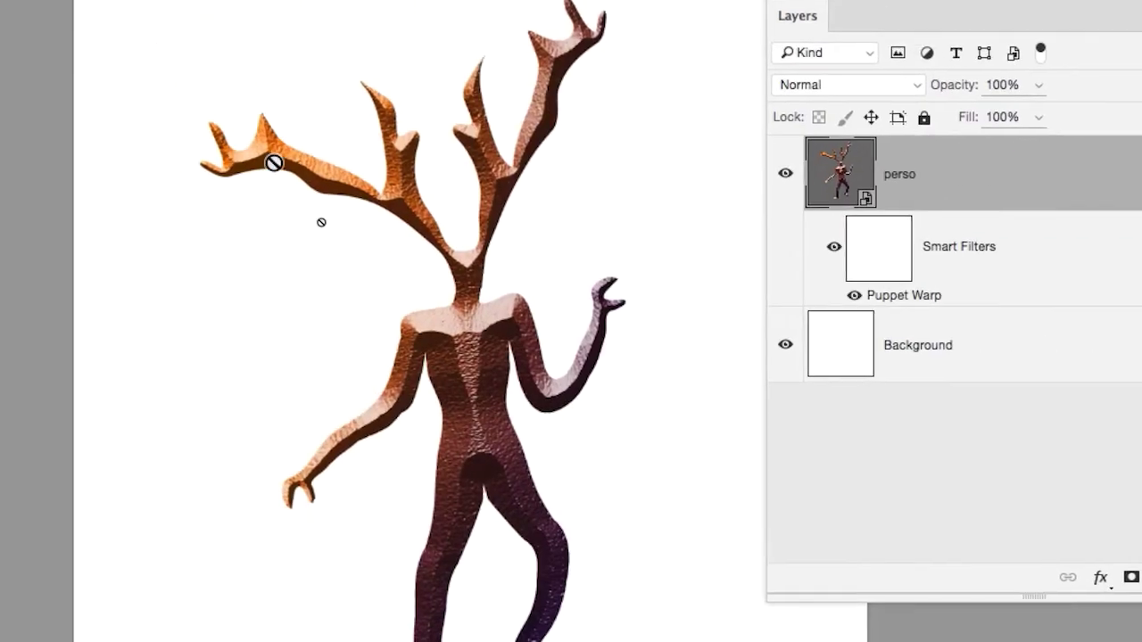
left_click(274, 162)
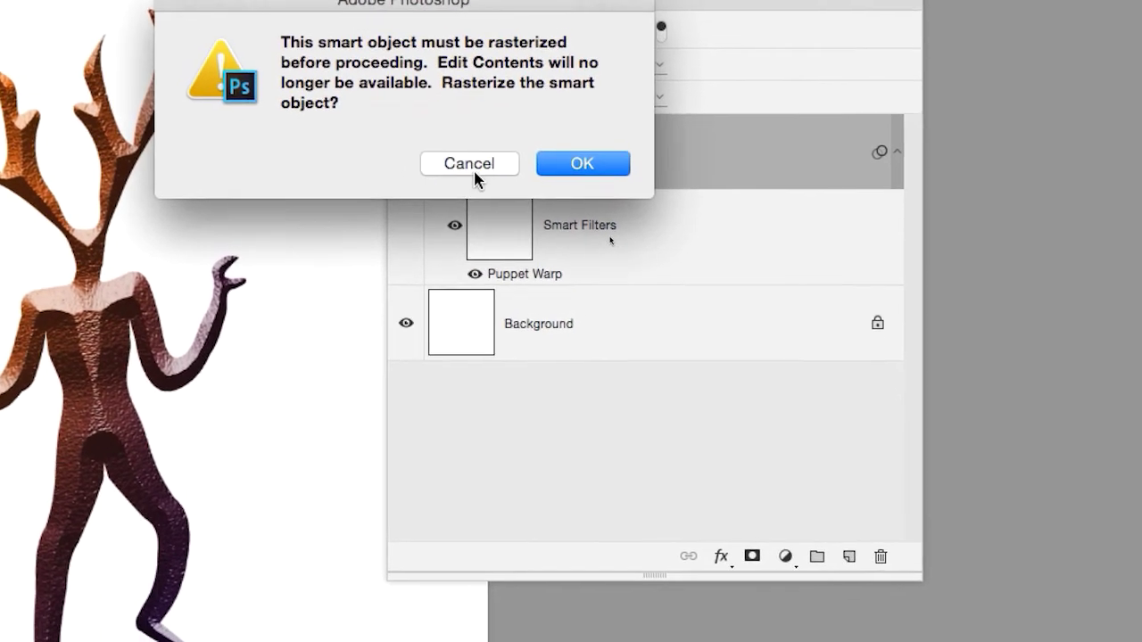
left_click(537, 197)
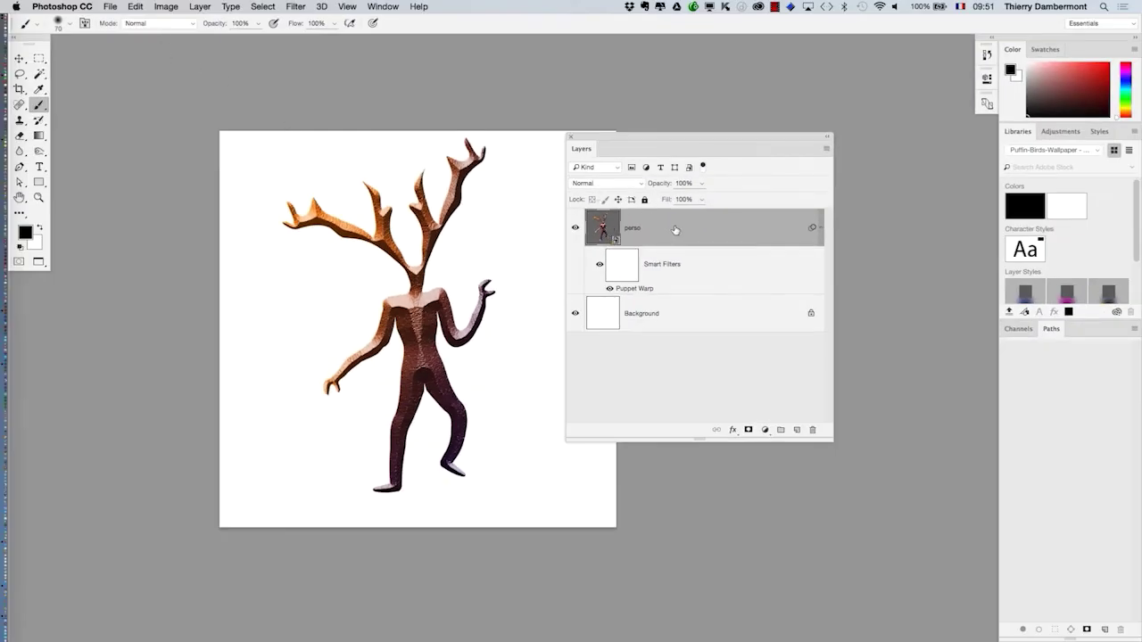
Add a Multiply Drop Shadow to the perso smart object with 53% opacity, 90° angle, 46 px distance, 4% spread and 29 px size.
left_click(210, 7)
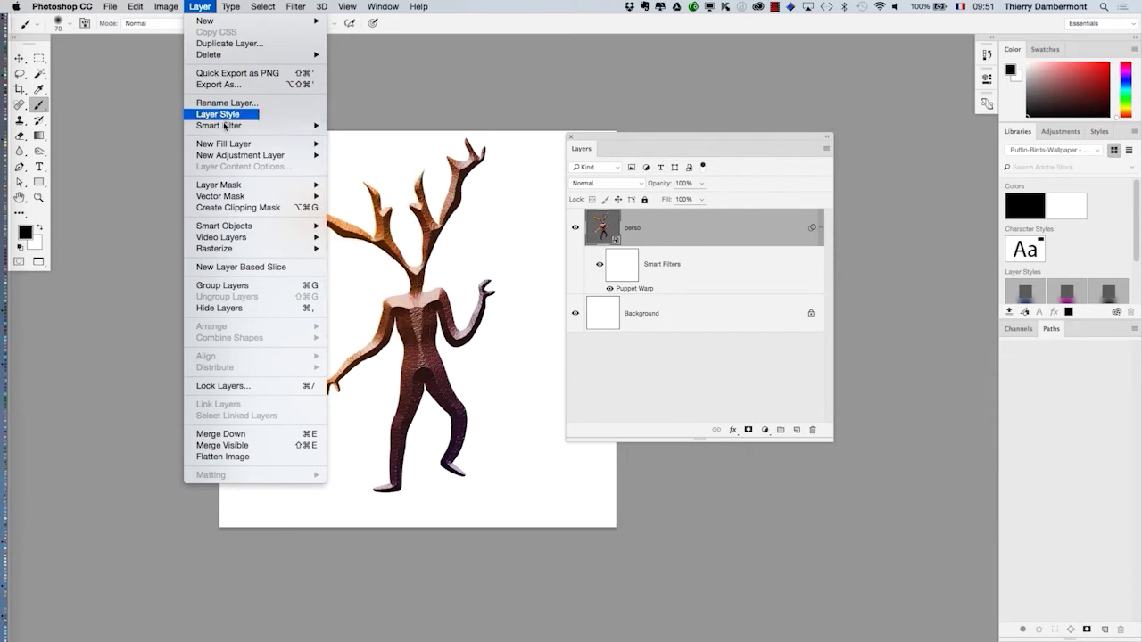
mouse_move(225, 117)
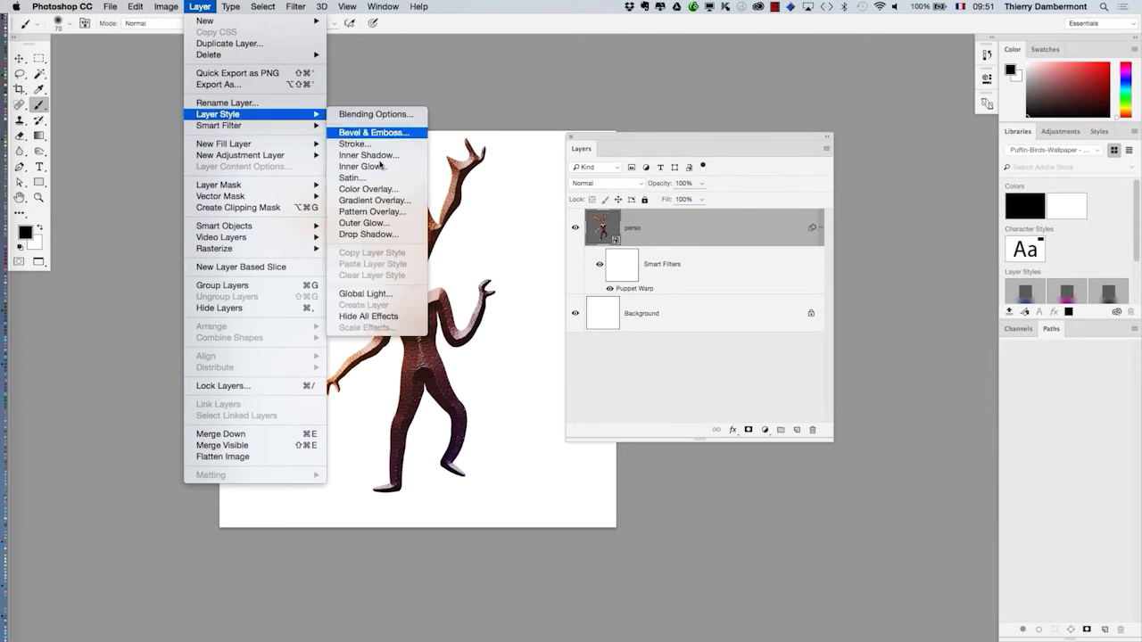
left_click(389, 237)
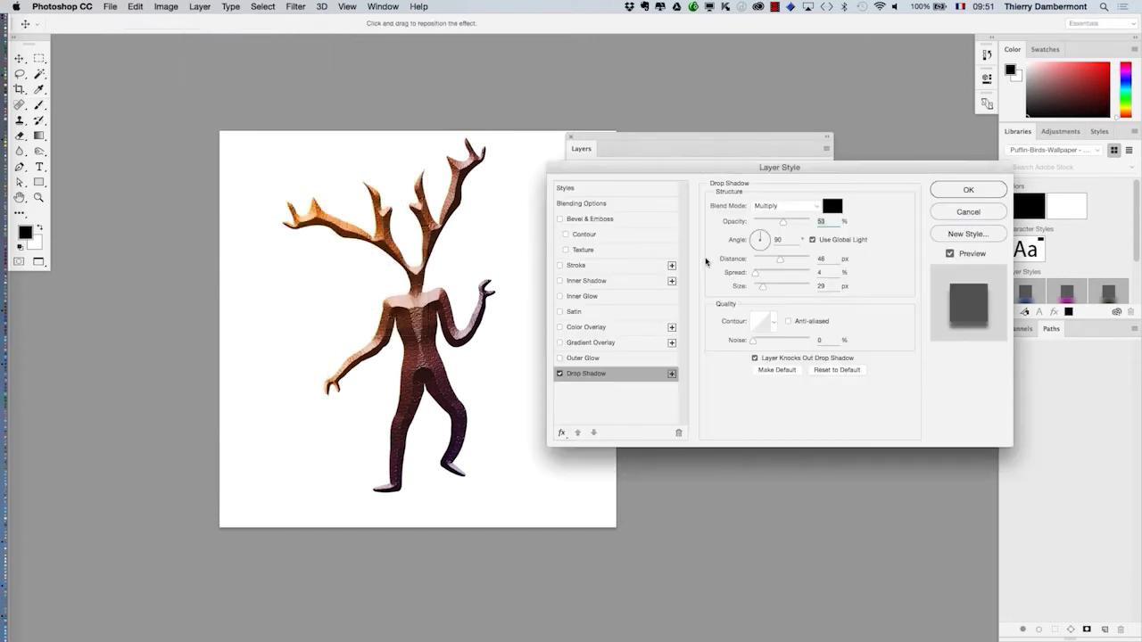
left_click(974, 192)
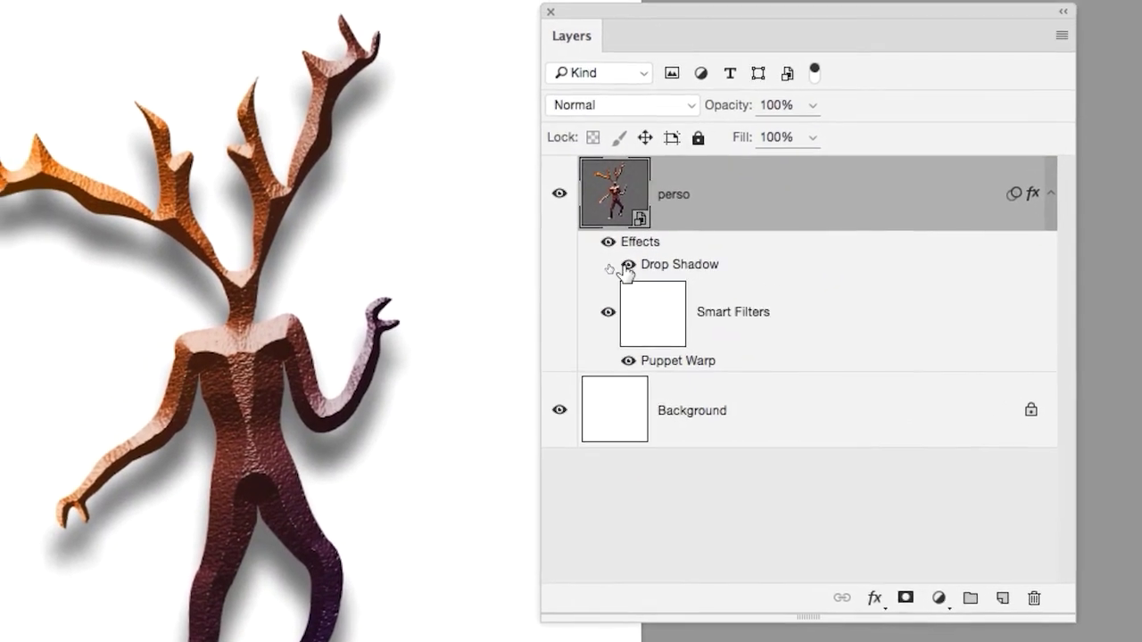
Compare the figure with its Drop Shadow effect hidden and shown, leaving the effect visible.
left_click(551, 258)
left_click(625, 267)
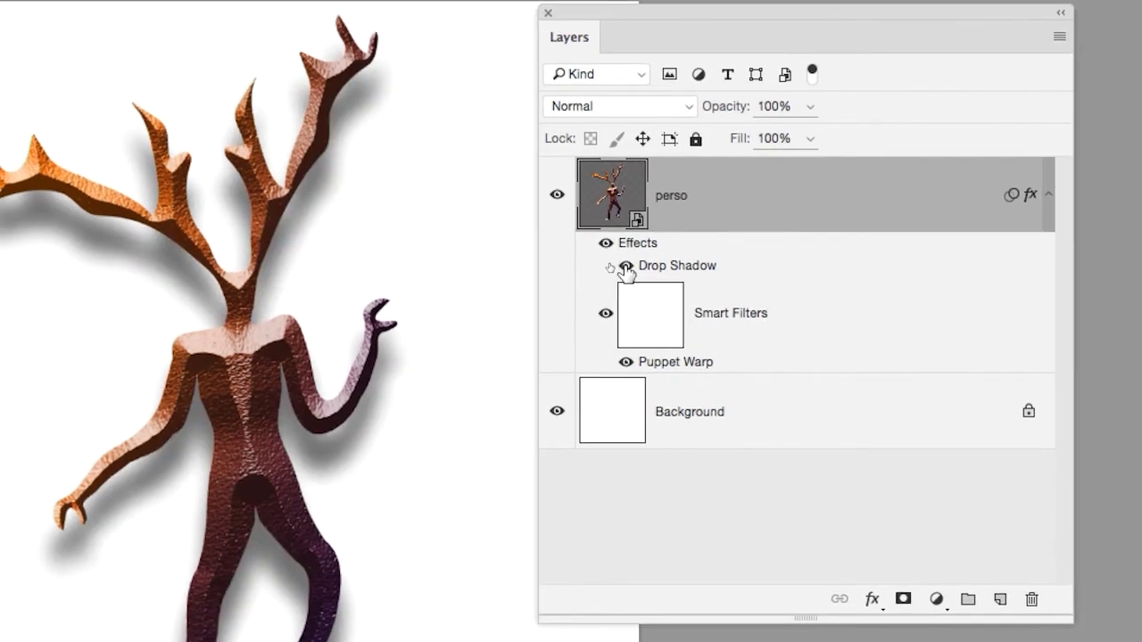
left_click(625, 267)
left_click(625, 267)
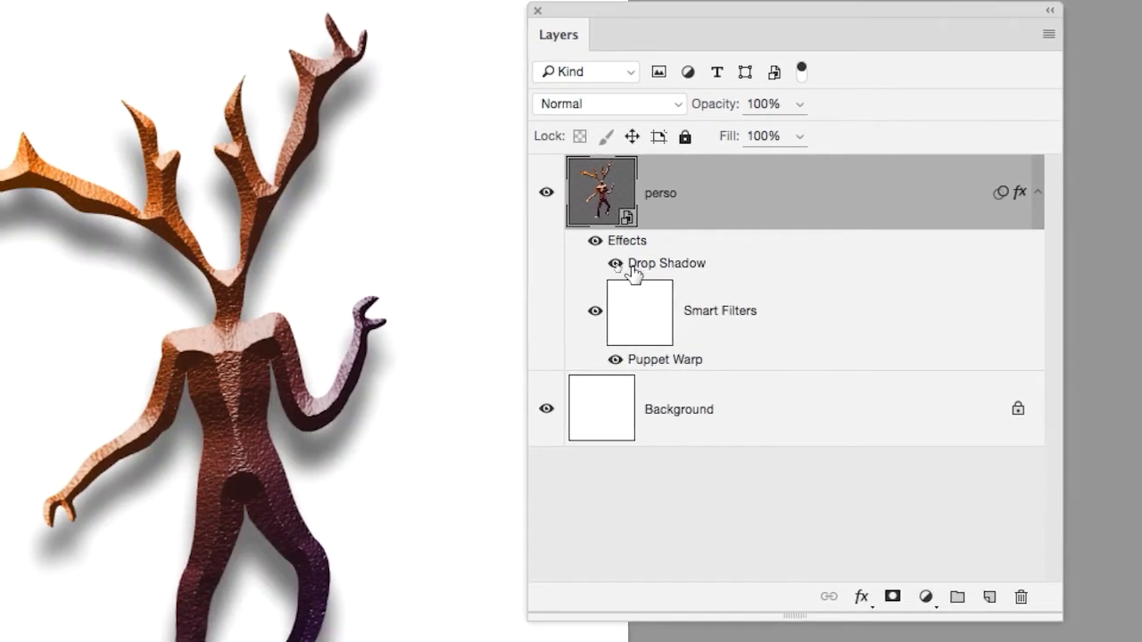
left_click(626, 266)
left_click(626, 266)
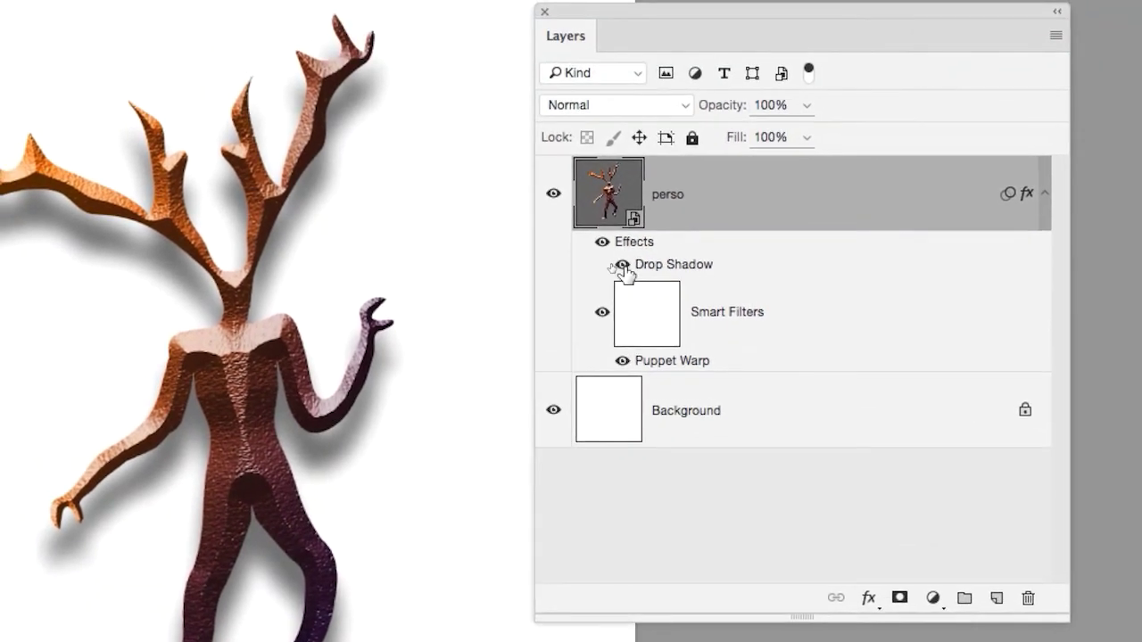
Toggle the Drop Shadow's visibility once more, and reopen the Puppet Warp smart filter to view its mesh and pins without changing it.
left_click(625, 266)
left_click(624, 266)
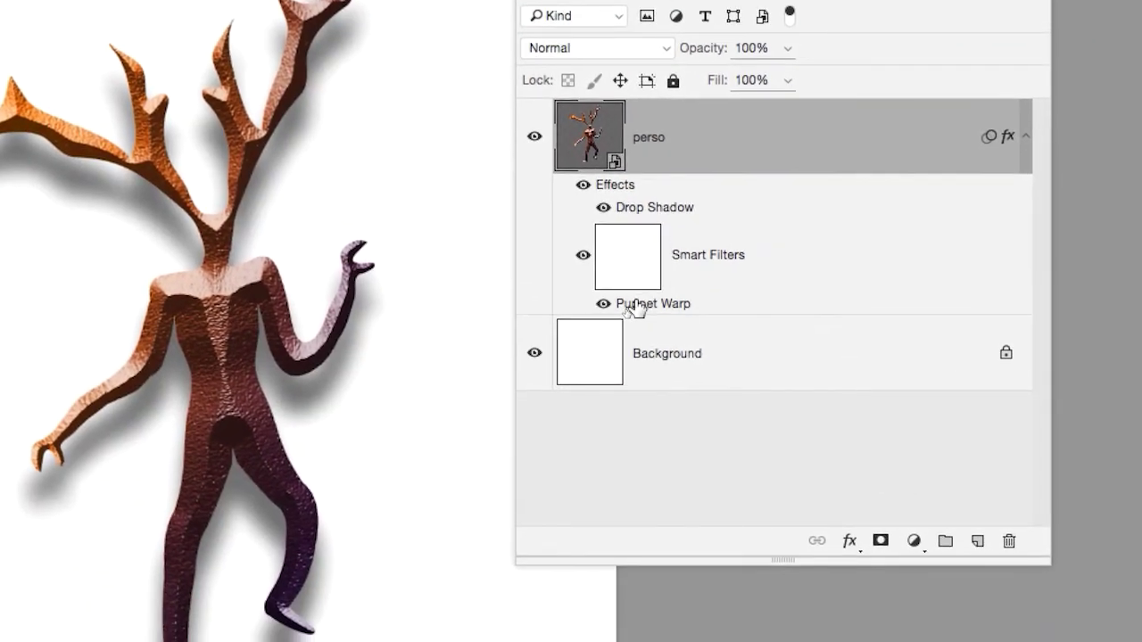
double_click(635, 306)
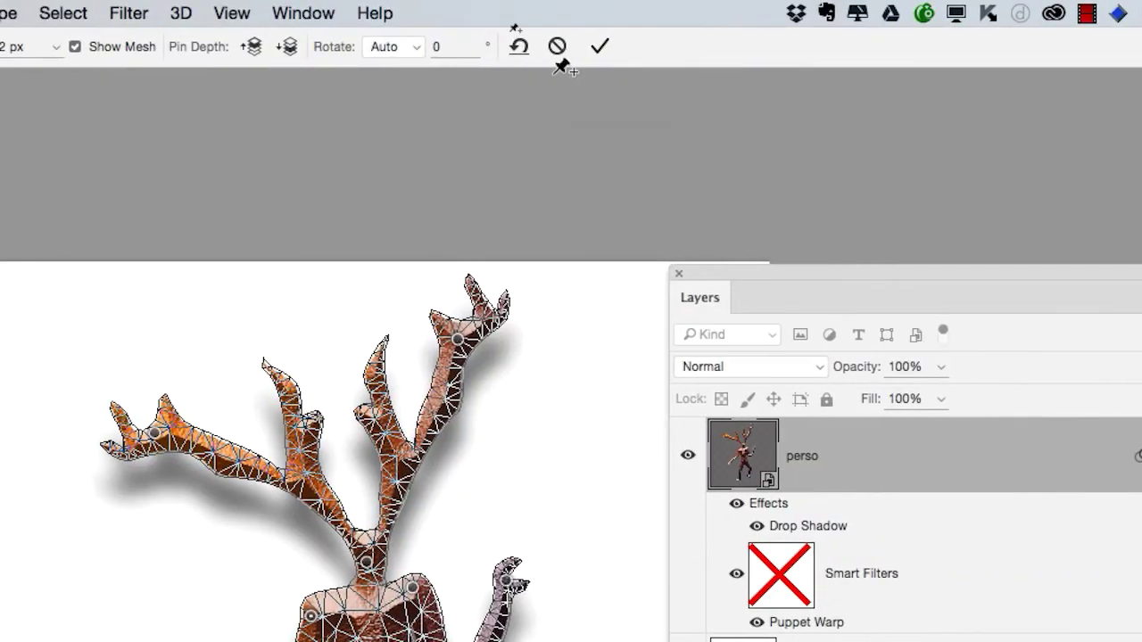
left_click(557, 47)
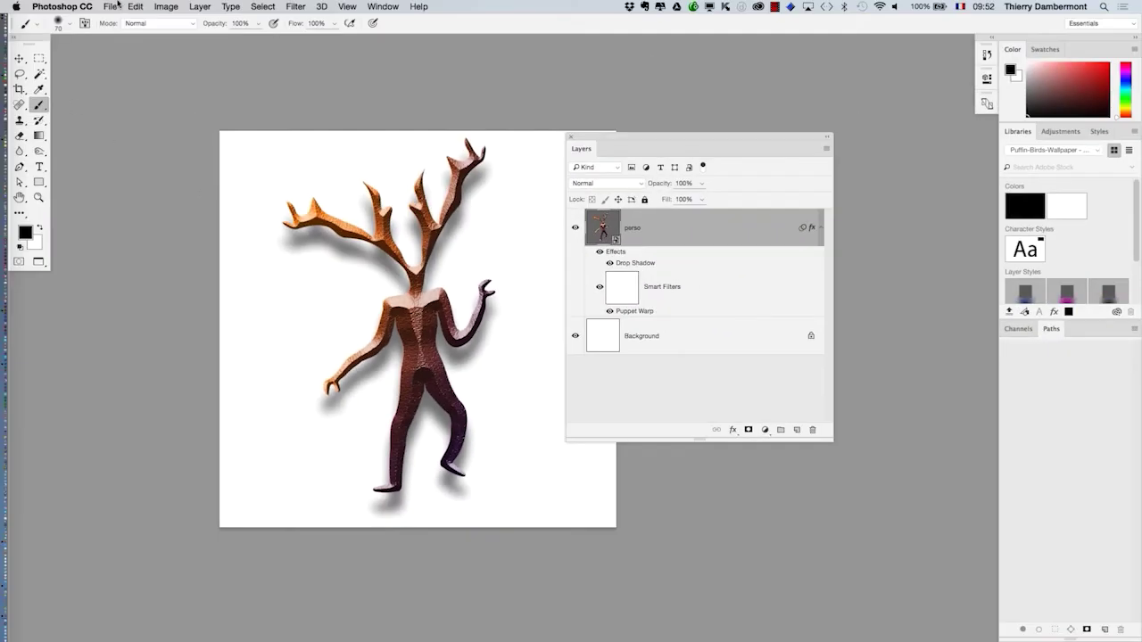
Save the document as a new version named "doc PS avec import perso AI - 03.psd".
left_click(110, 7)
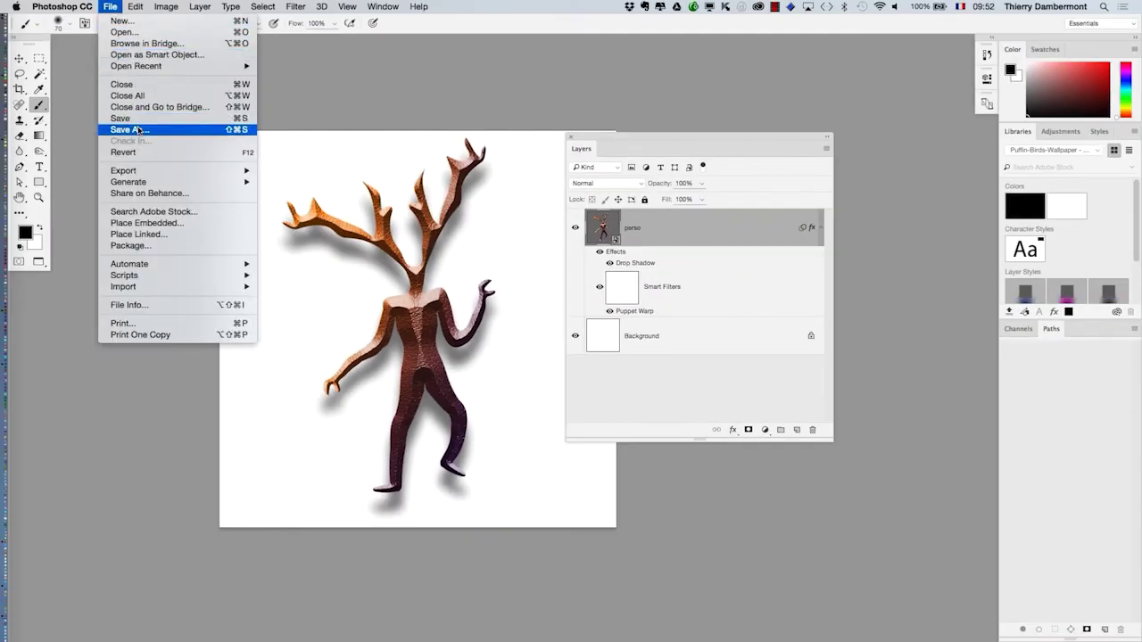
left_click(139, 130)
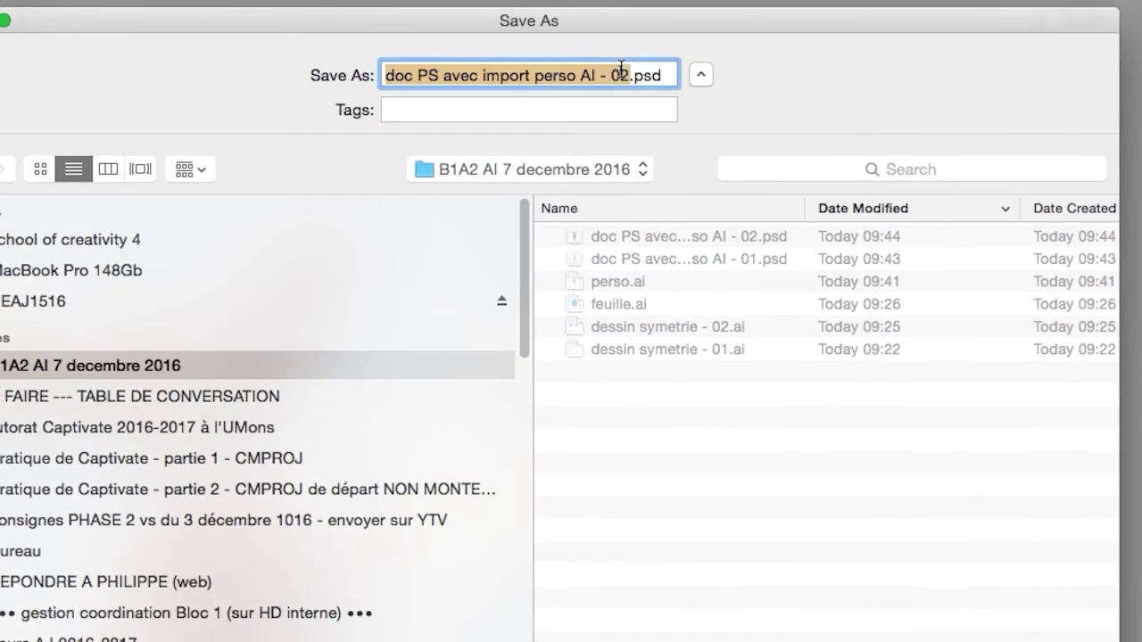
left_click(622, 77)
key("Delete")
type("3")
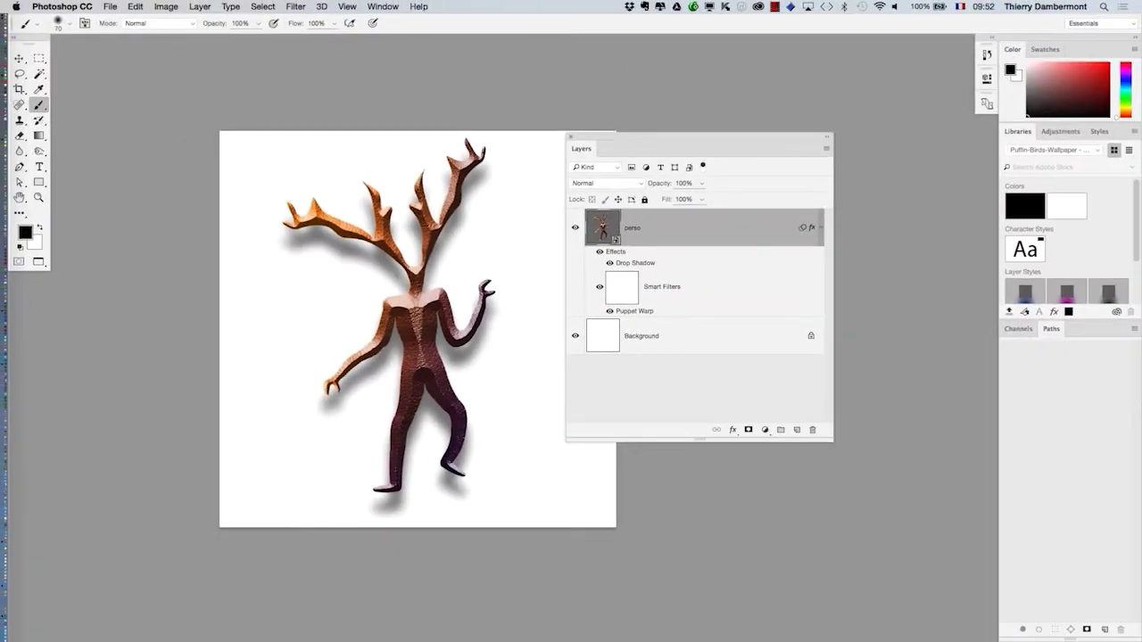
Switch to Illustrator and create a new portrait A4 document in millimetres with RGB colour and 300 ppi raster effects.
key("super+Tab")
key("super+Tab")
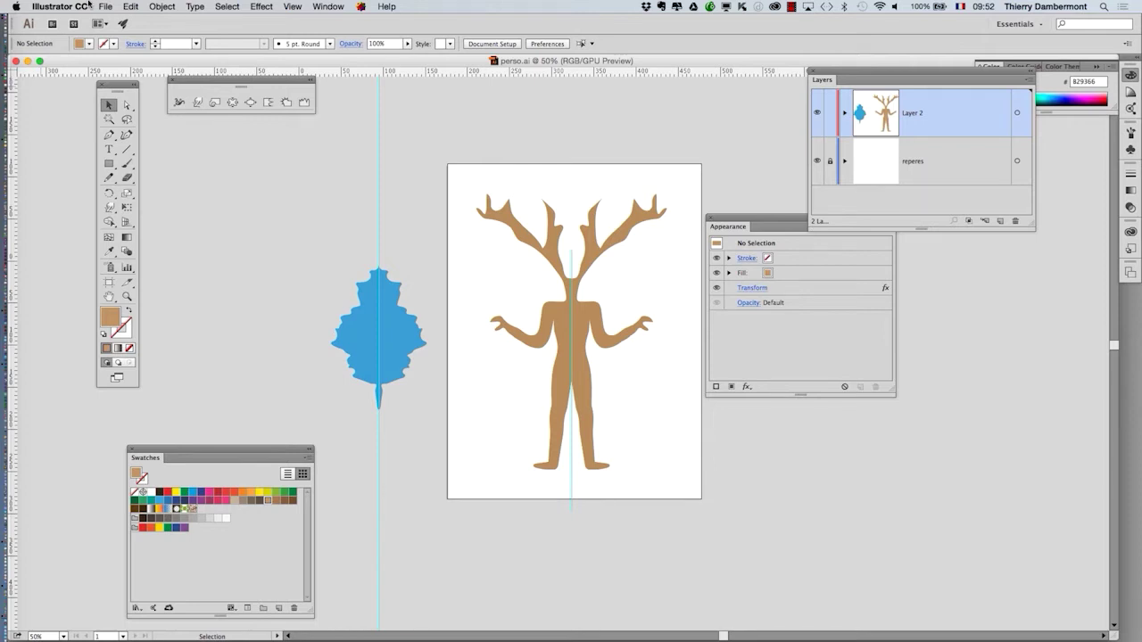
left_click(104, 7)
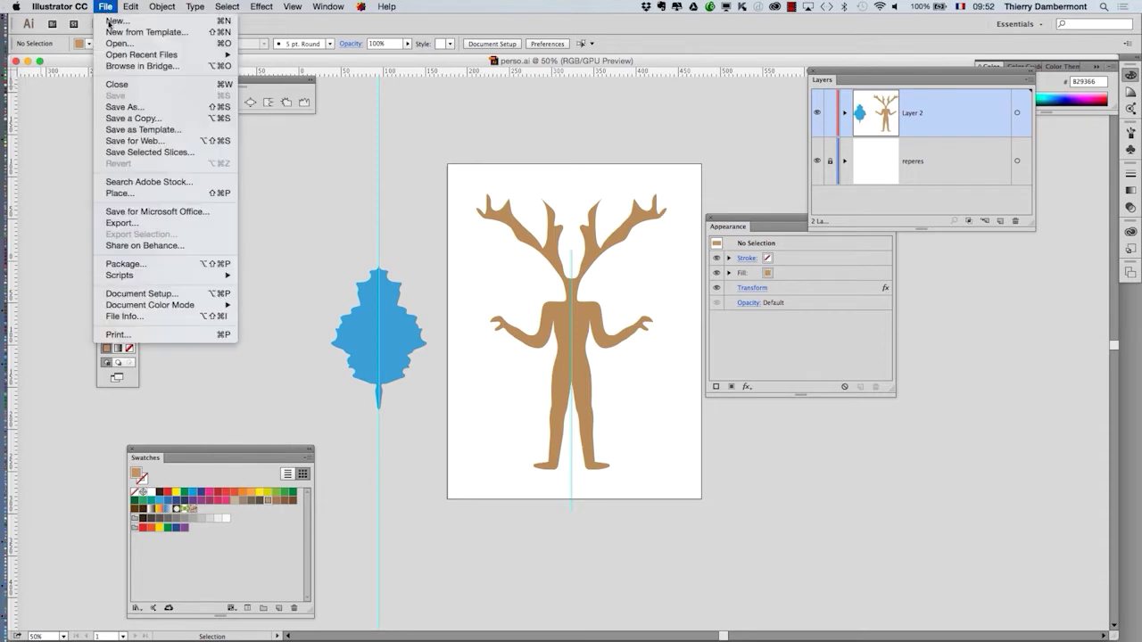
left_click(111, 28)
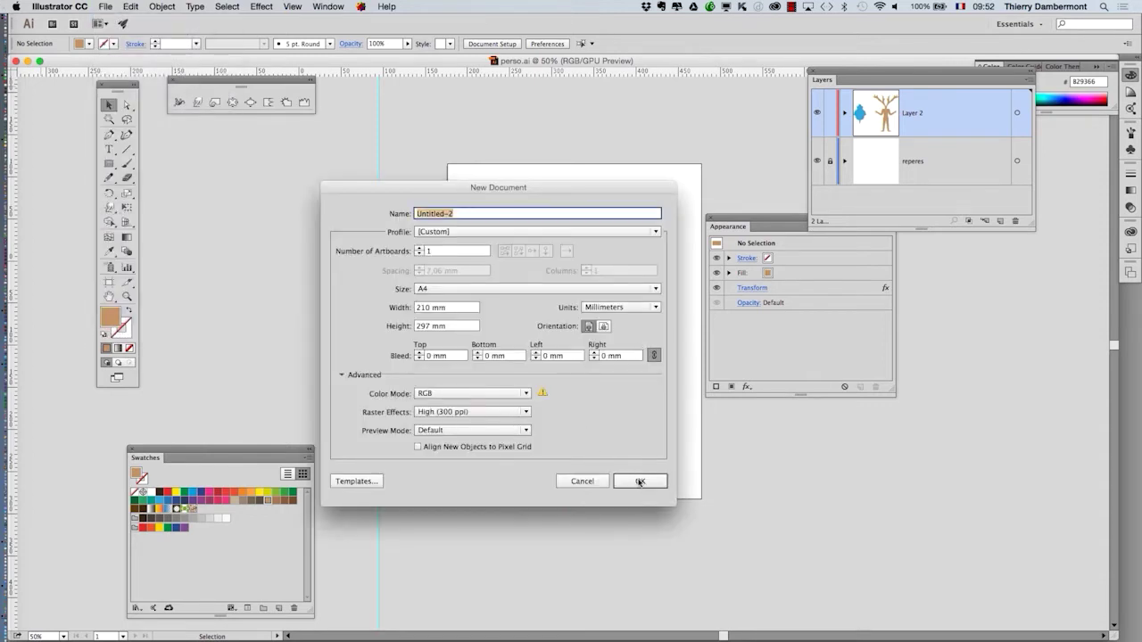
left_click(640, 482)
Place "doc PS avec import perso AI - 03.psd" as a linked image on the blank artboard and deselect it.
left_click(105, 6)
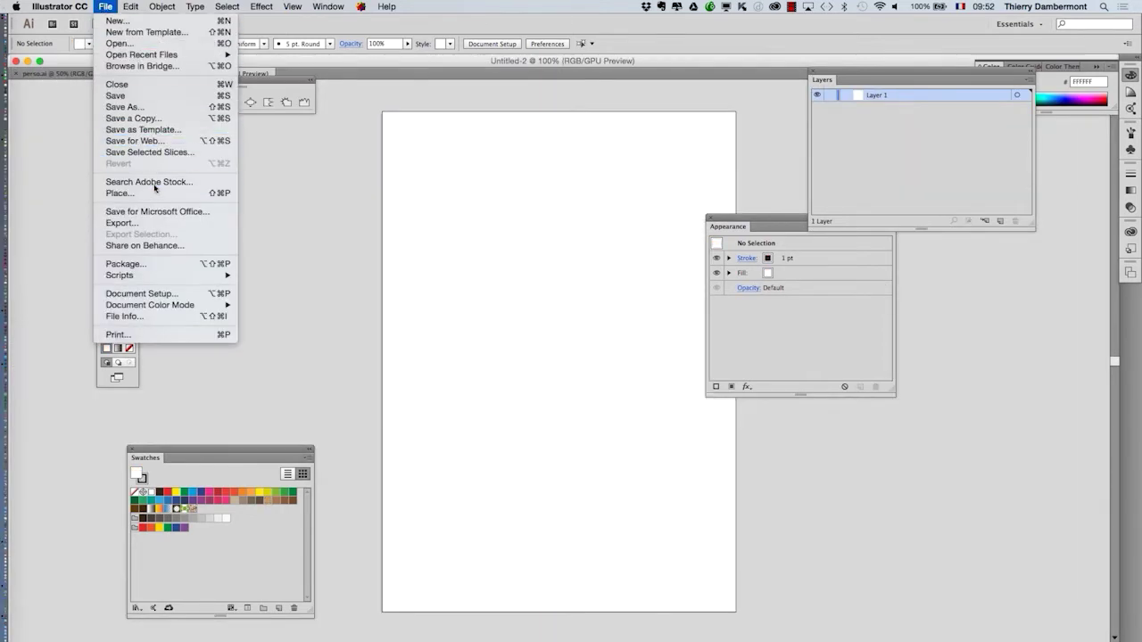
left_click(121, 193)
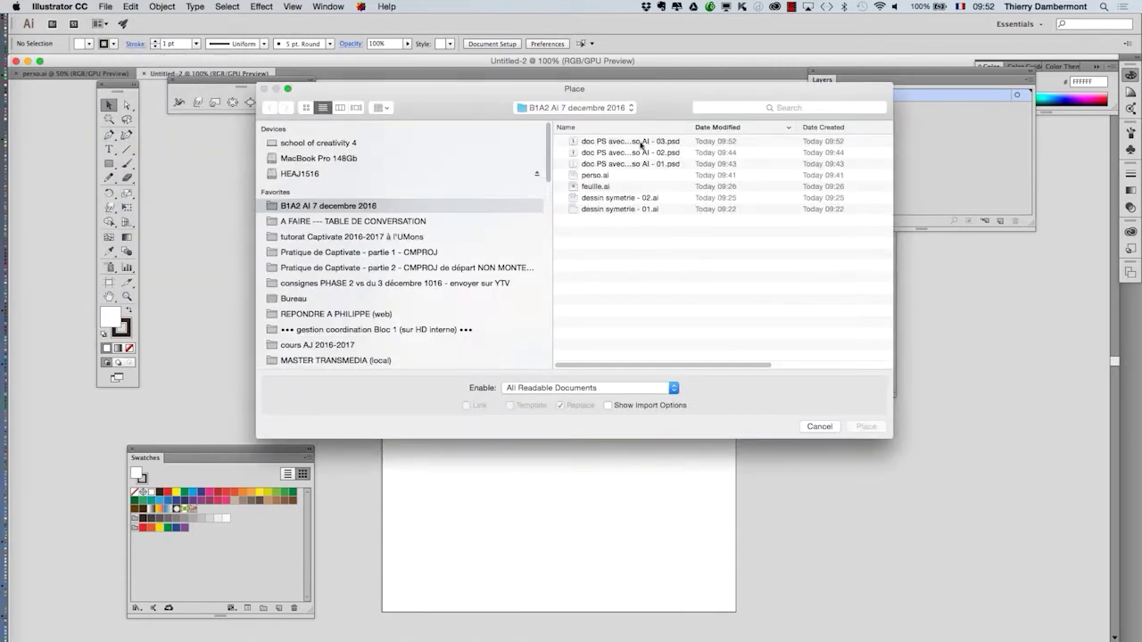
left_click(641, 142)
left_click(865, 427)
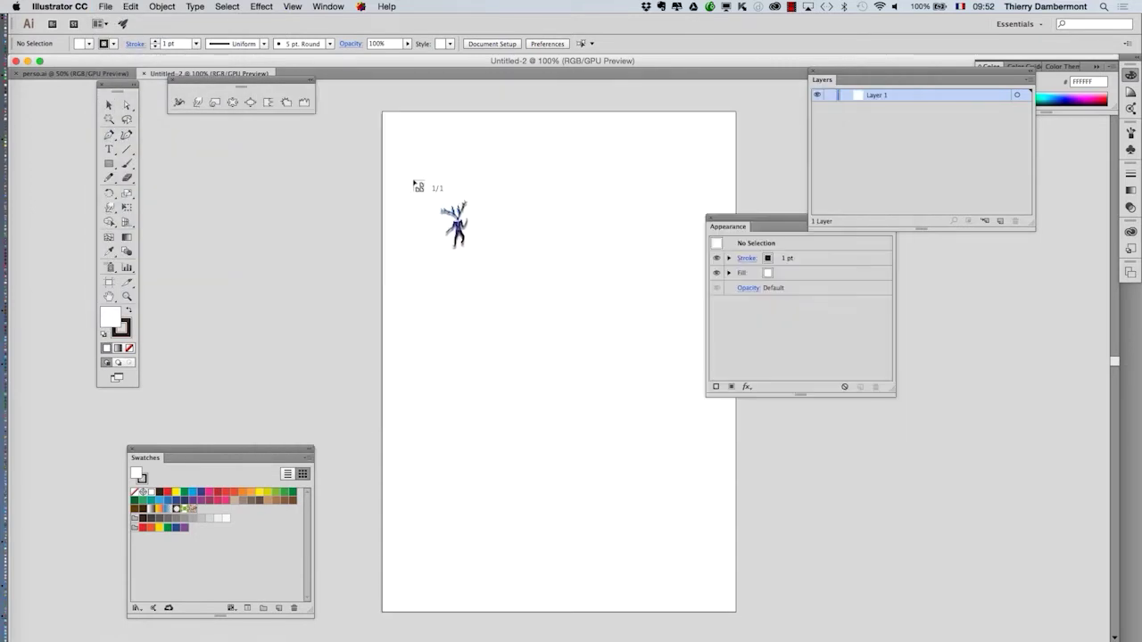
left_click_drag(414, 157, 672, 537)
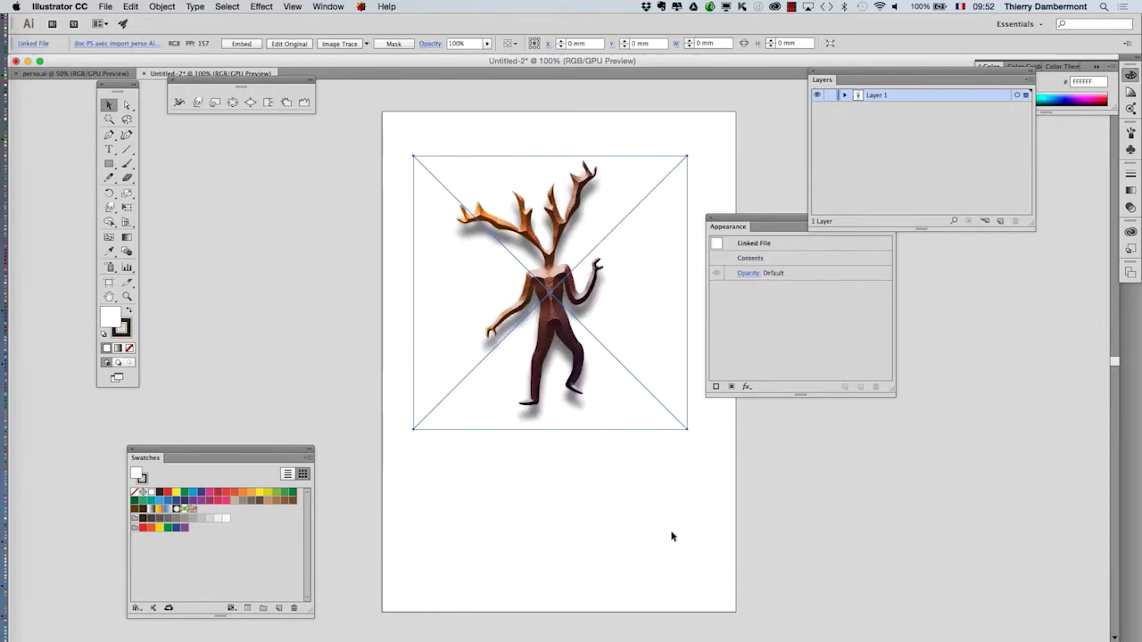
left_click(490, 464)
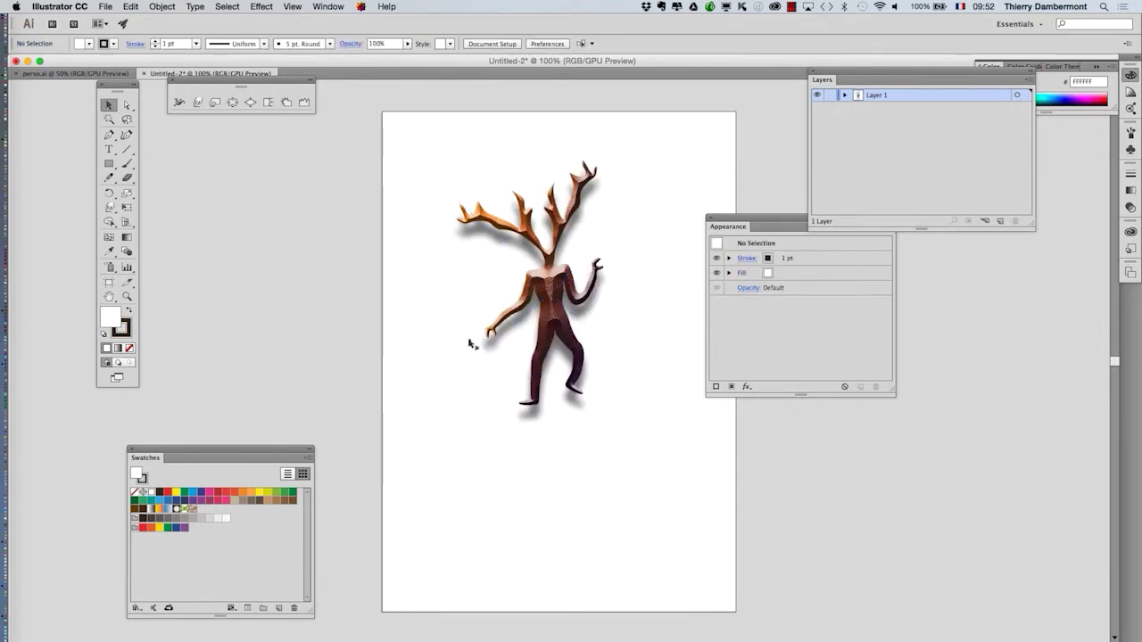
left_click(504, 341)
left_click(501, 468)
Show the transparency grid to check the placed image's background, and delete the image.
left_click(284, 6)
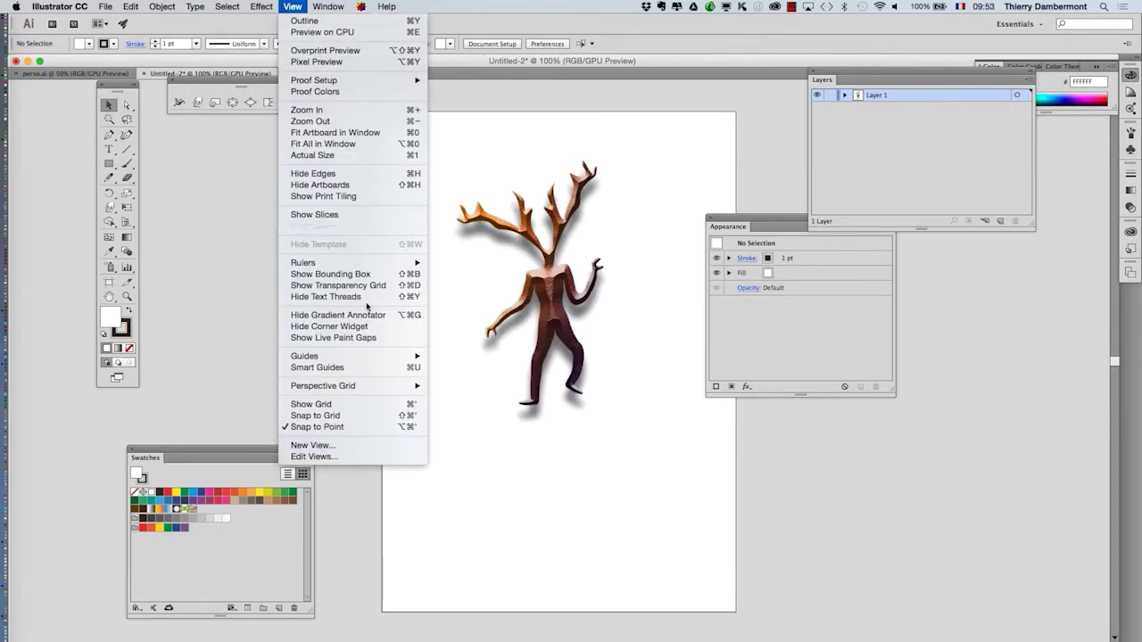
left_click(372, 286)
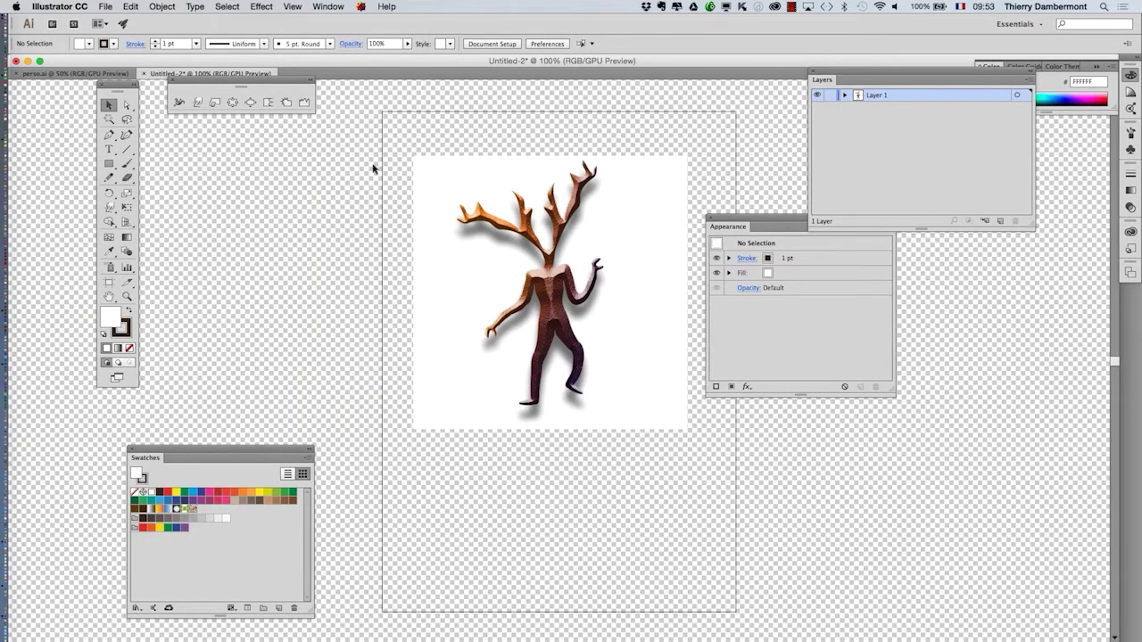
left_click(496, 211)
key("Delete")
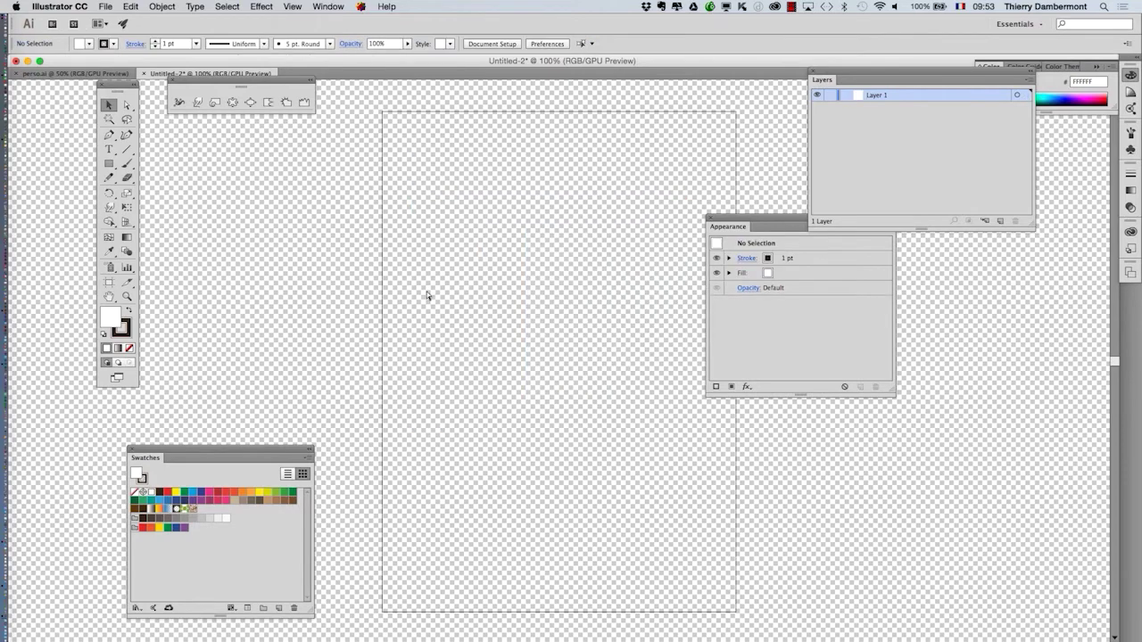
Switch to Photoshop, hide the Background layer and save the document.
key("super+Tab")
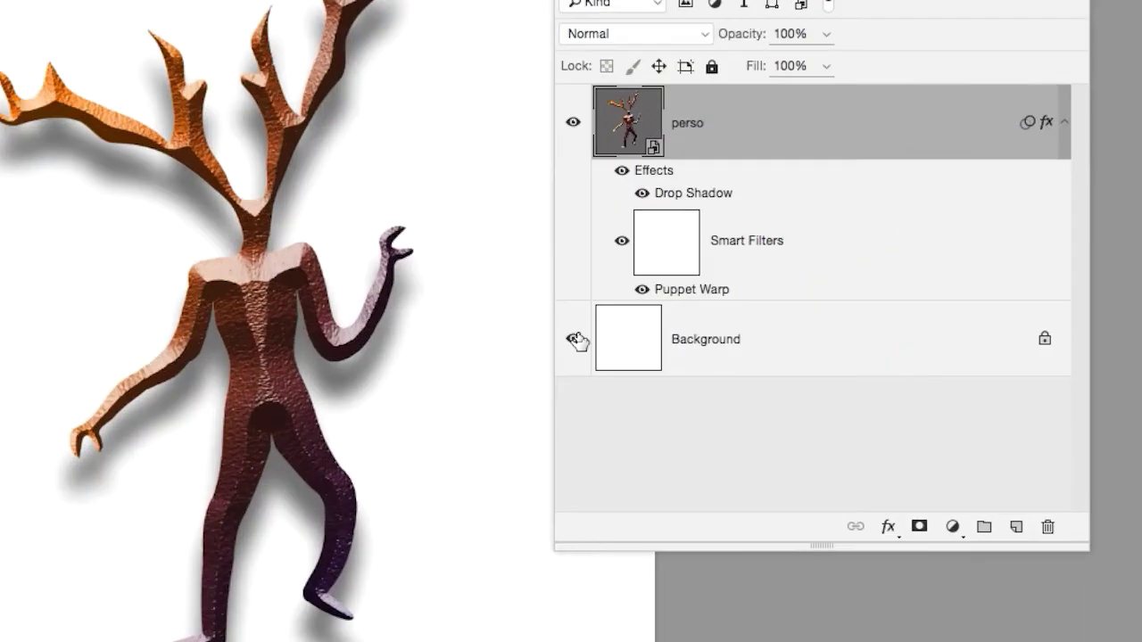
left_click(575, 336)
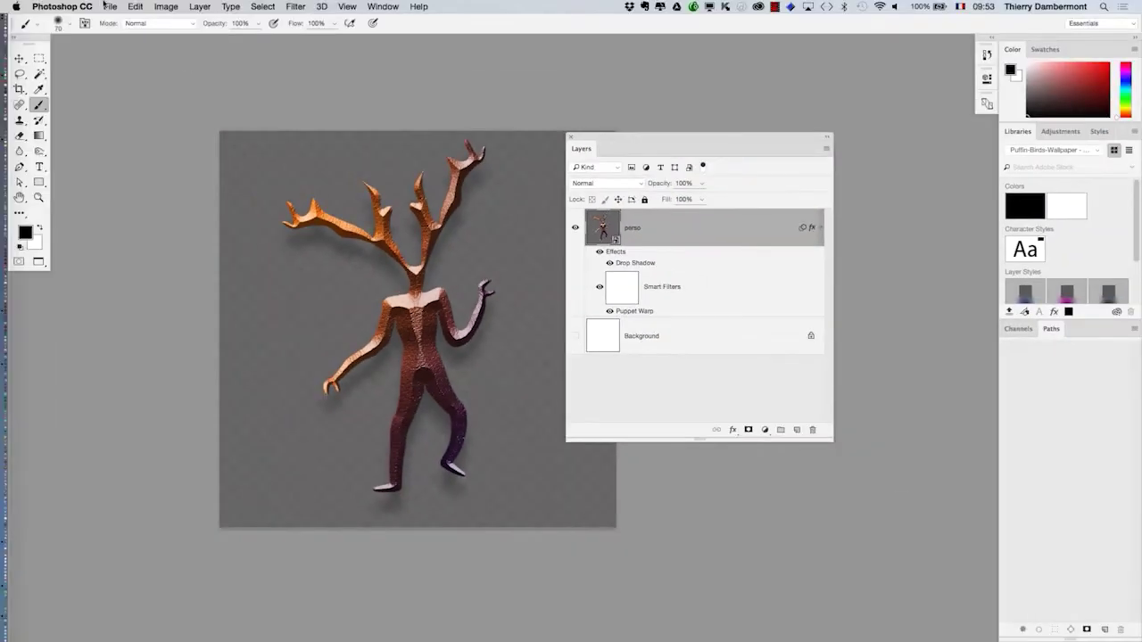
left_click(116, 7)
left_click(531, 226)
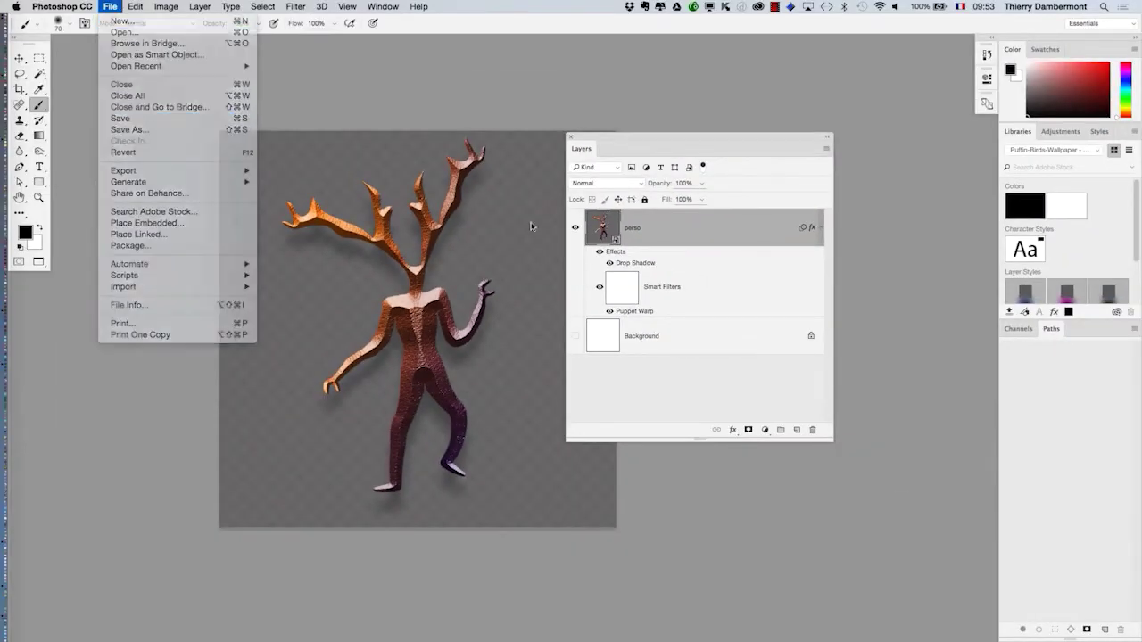
Switch to Illustrator and place "doc PS avec import perso AI - 03.psd" as a linked image about 147 mm square on the artboard.
key("super+Tab")
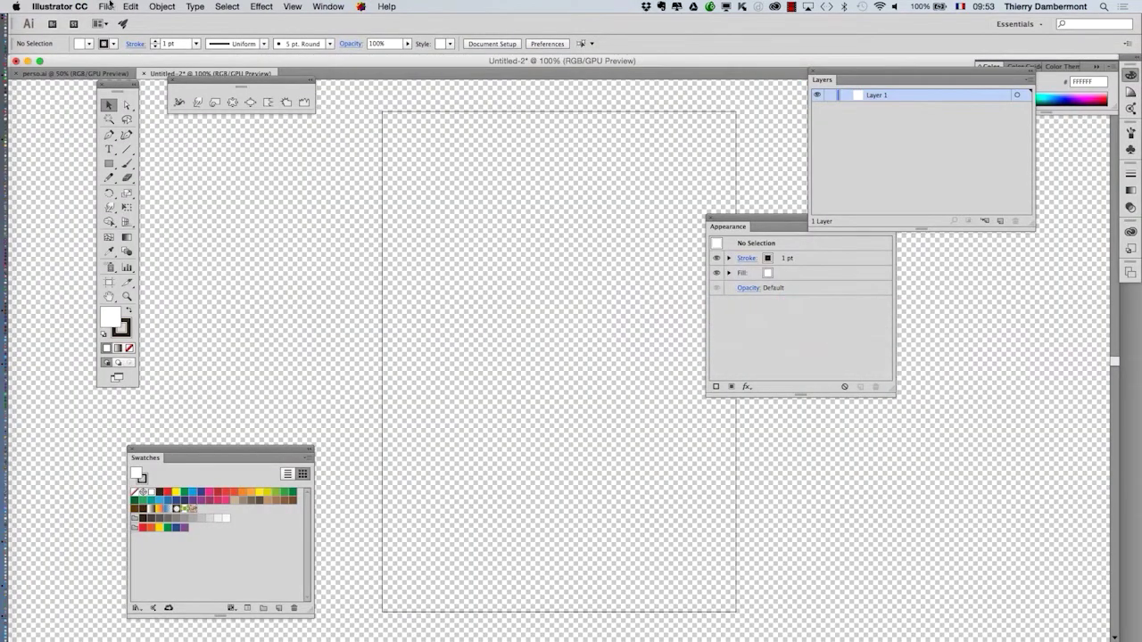
left_click(108, 6)
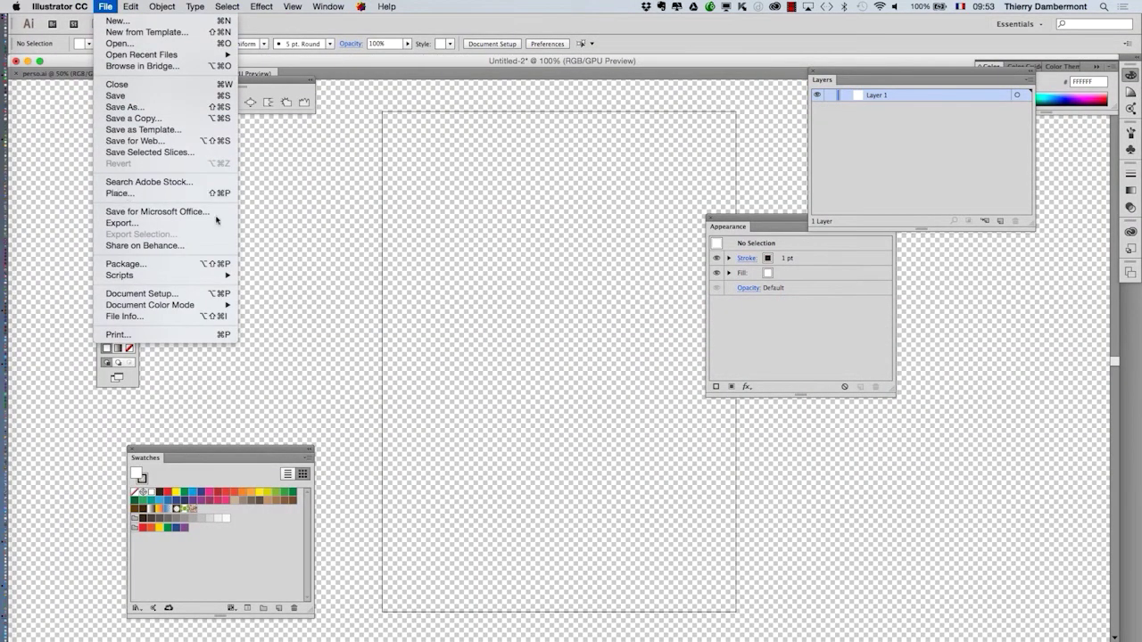
left_click(129, 191)
left_click(605, 142)
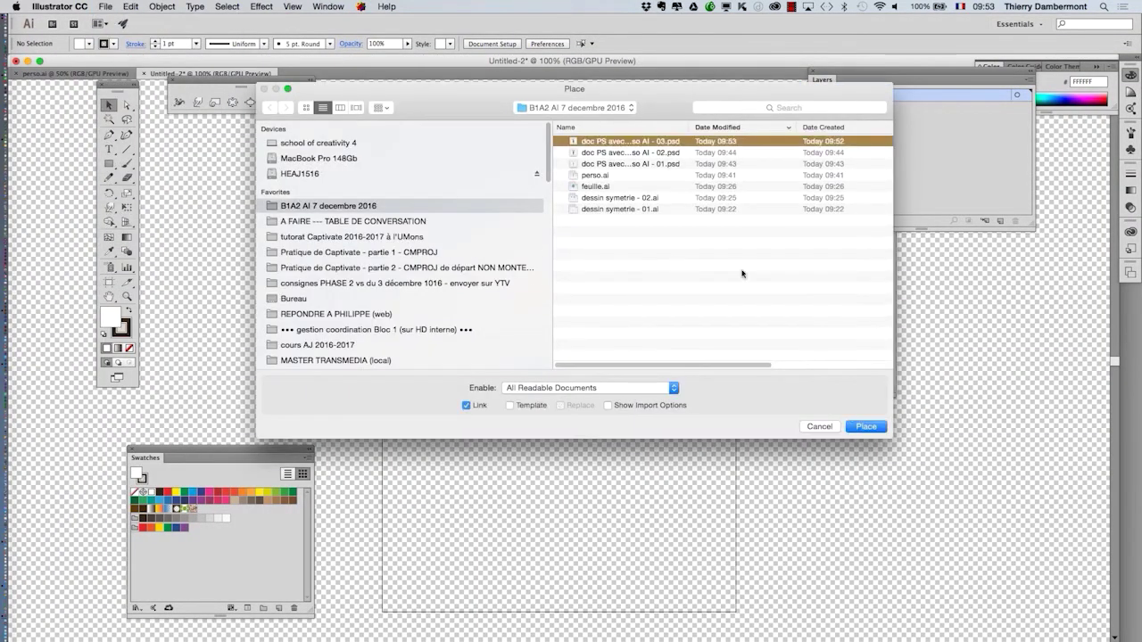
left_click(862, 426)
left_click(656, 482)
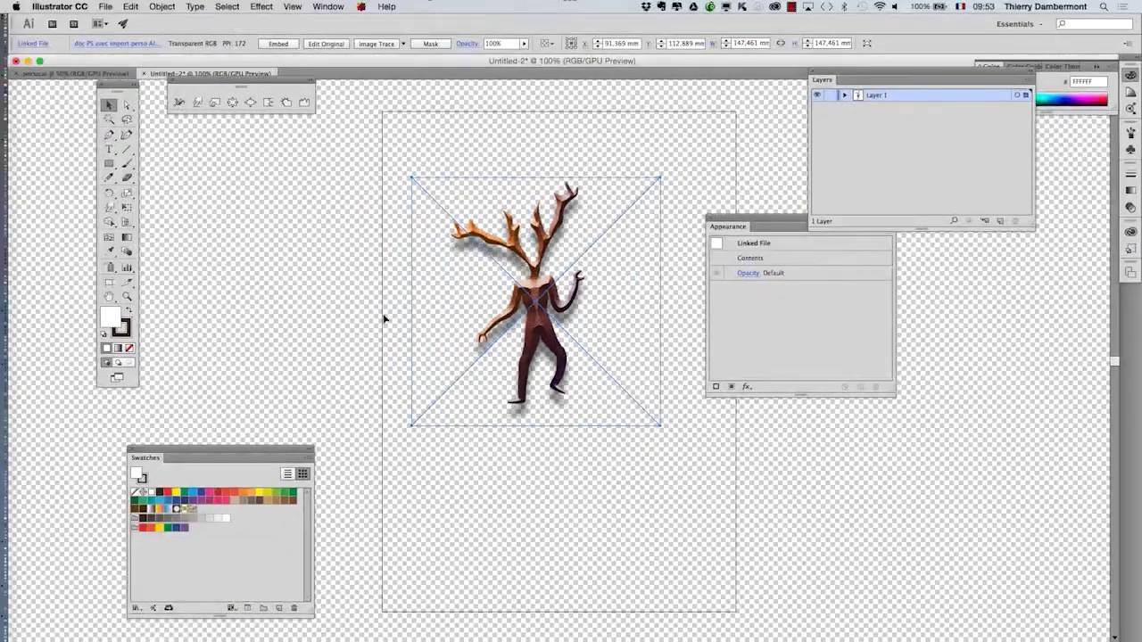
Hide the transparency grid and deselect the placed figure.
left_click(294, 6)
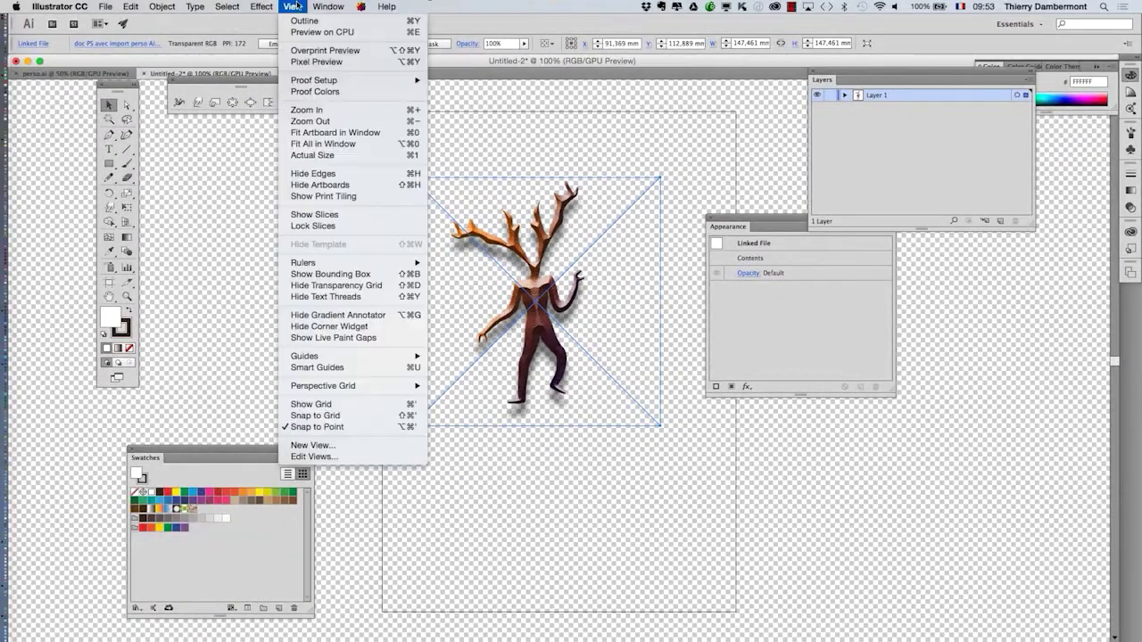
left_click(379, 285)
left_click(351, 229)
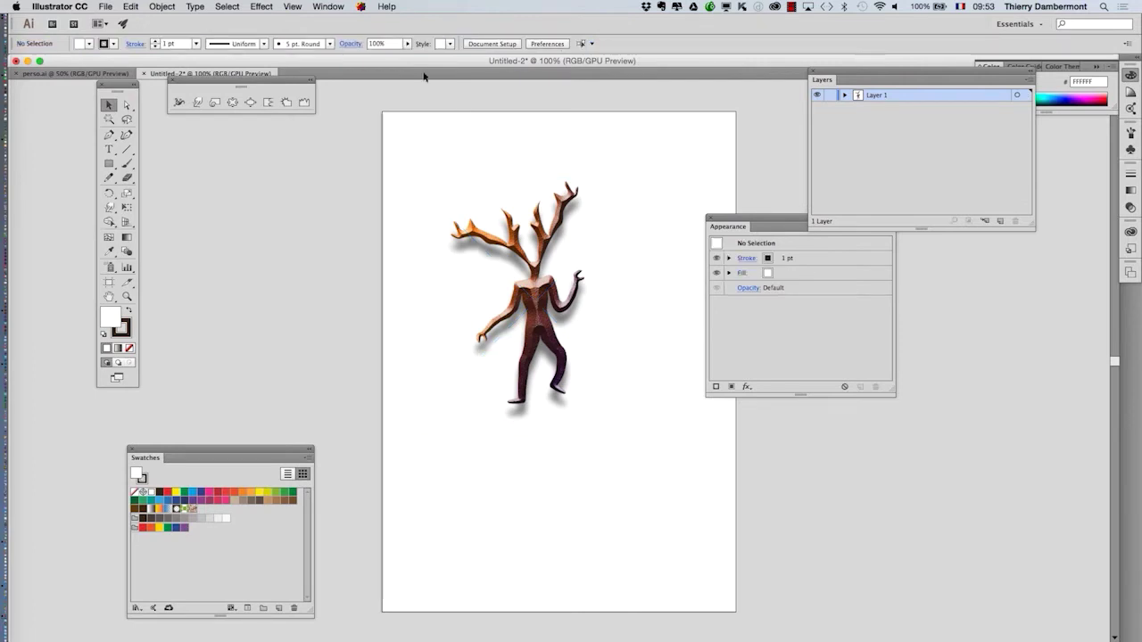
Float the Untitled-2 document in its own window and tile it side by side with perso.ai.
left_click_drag(214, 83, 179, 157)
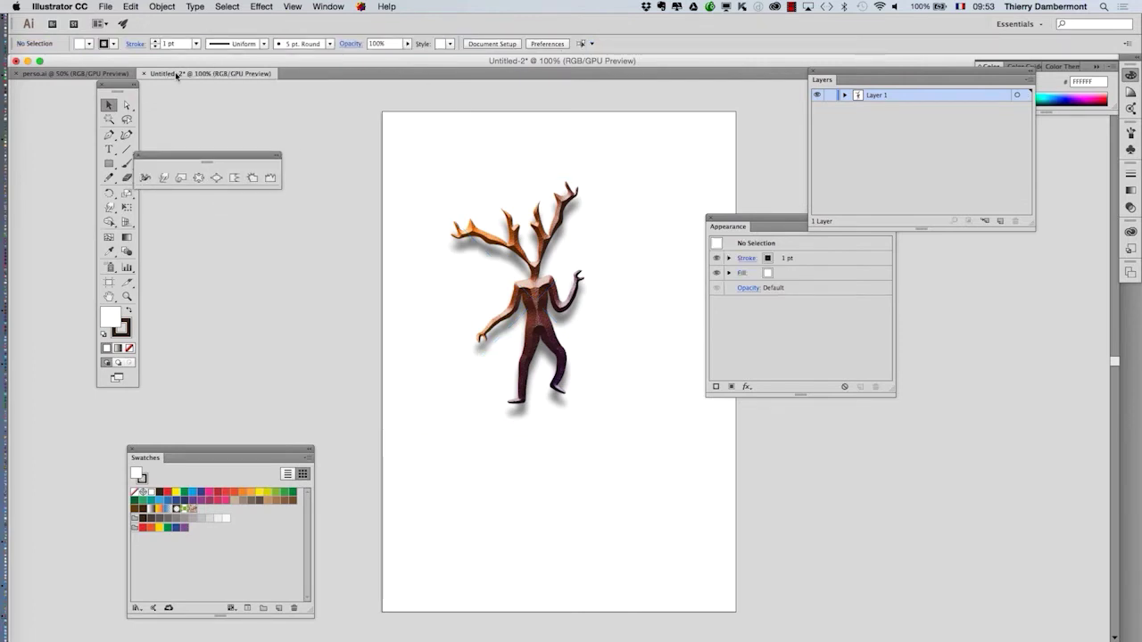
left_click_drag(191, 75, 401, 138)
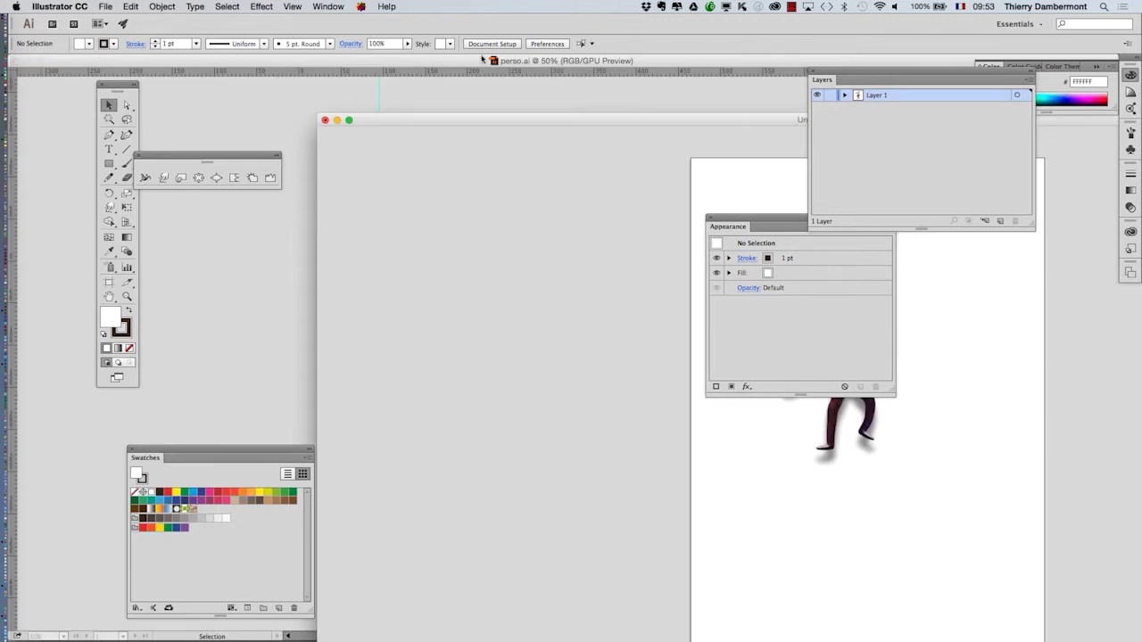
left_click(325, 6)
mouse_move(383, 42)
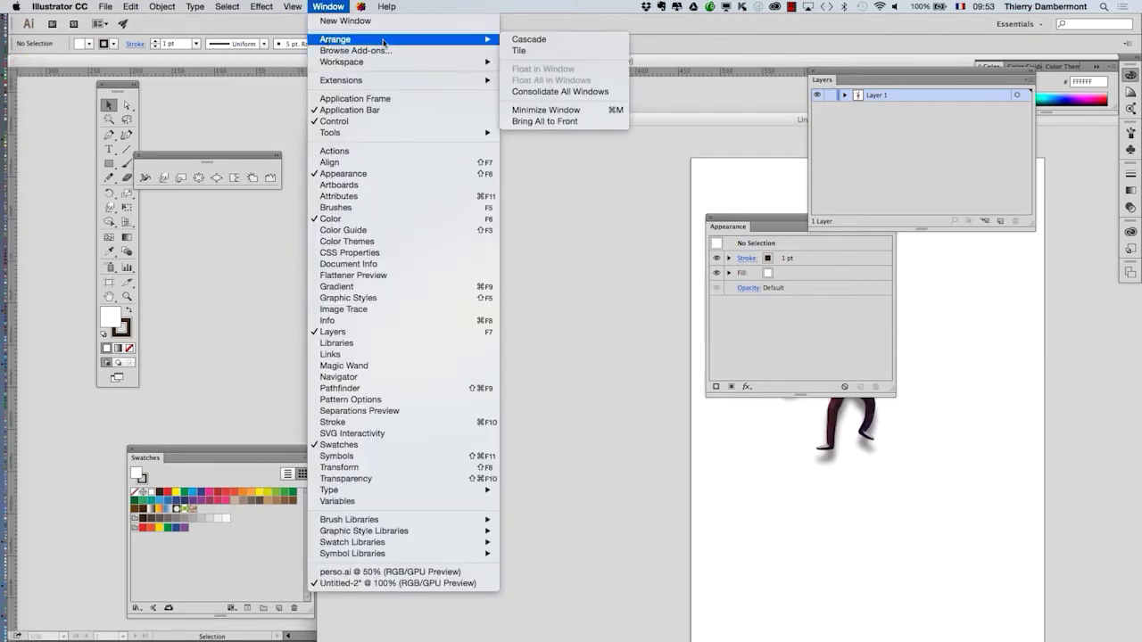
left_click(573, 51)
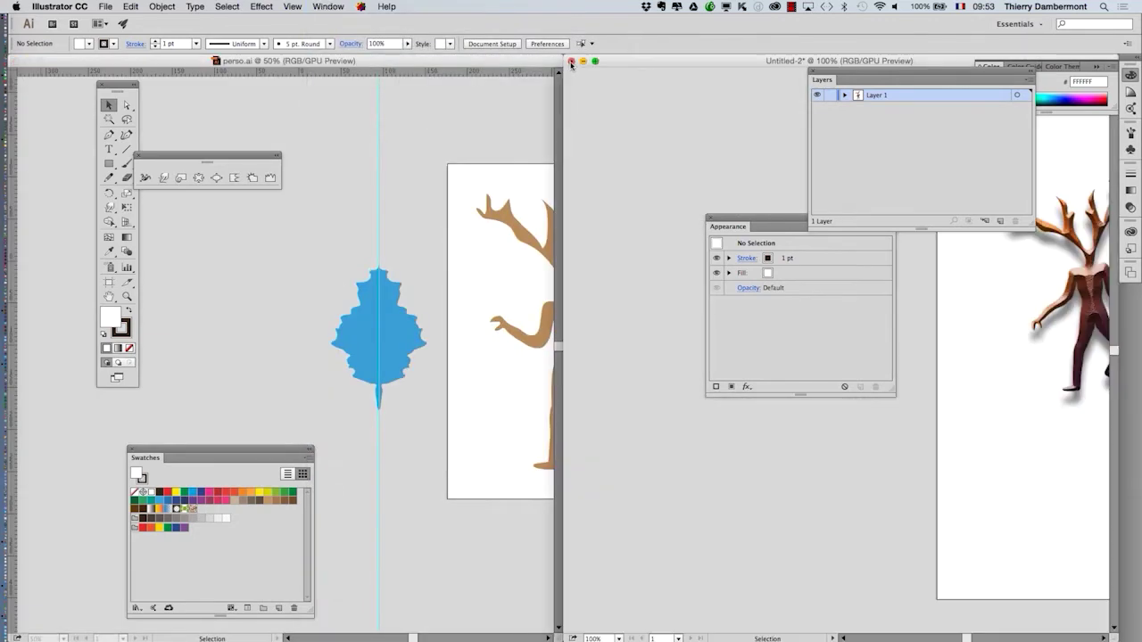
Activate the perso.ai document and select the path of the brown figure's left half, framing the shoulders.
left_click(457, 68)
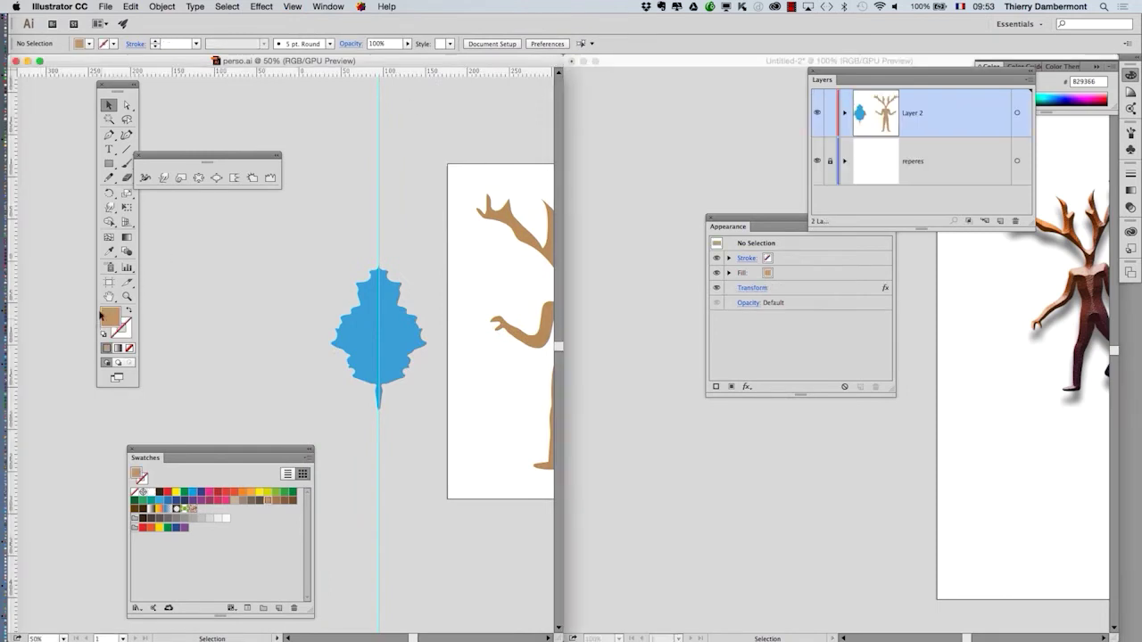
key("space")
left_click_drag(361, 345, 149, 344)
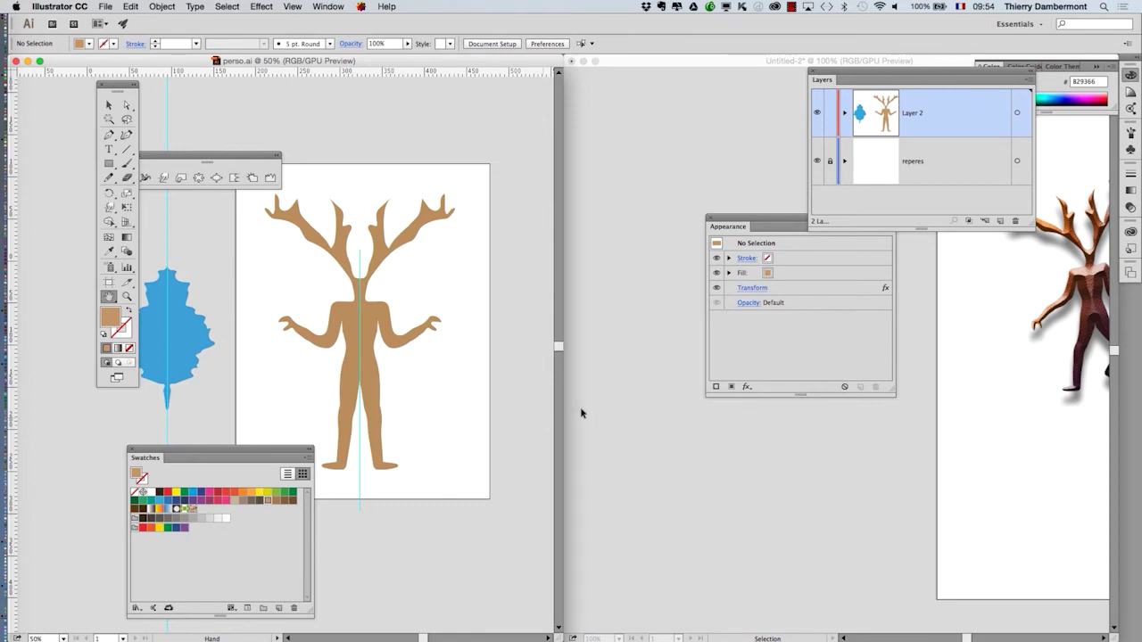
scroll(368, 319, "up", 1)
scroll(367, 319, "up", 2)
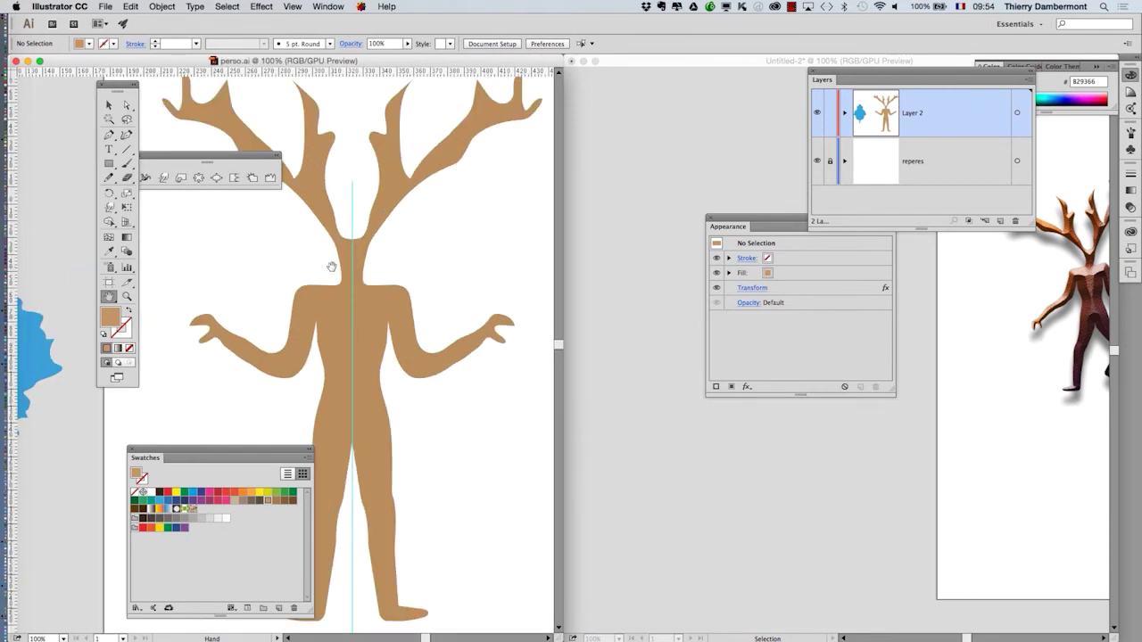
left_click(110, 105)
left_click(326, 290)
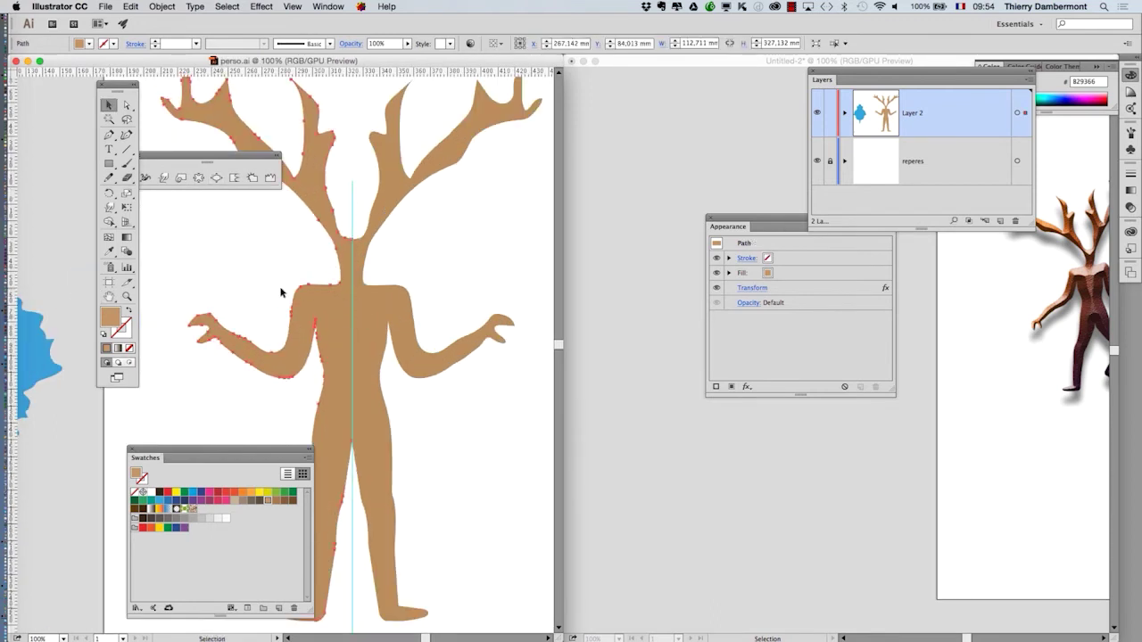
scroll(284, 291, "up", 2)
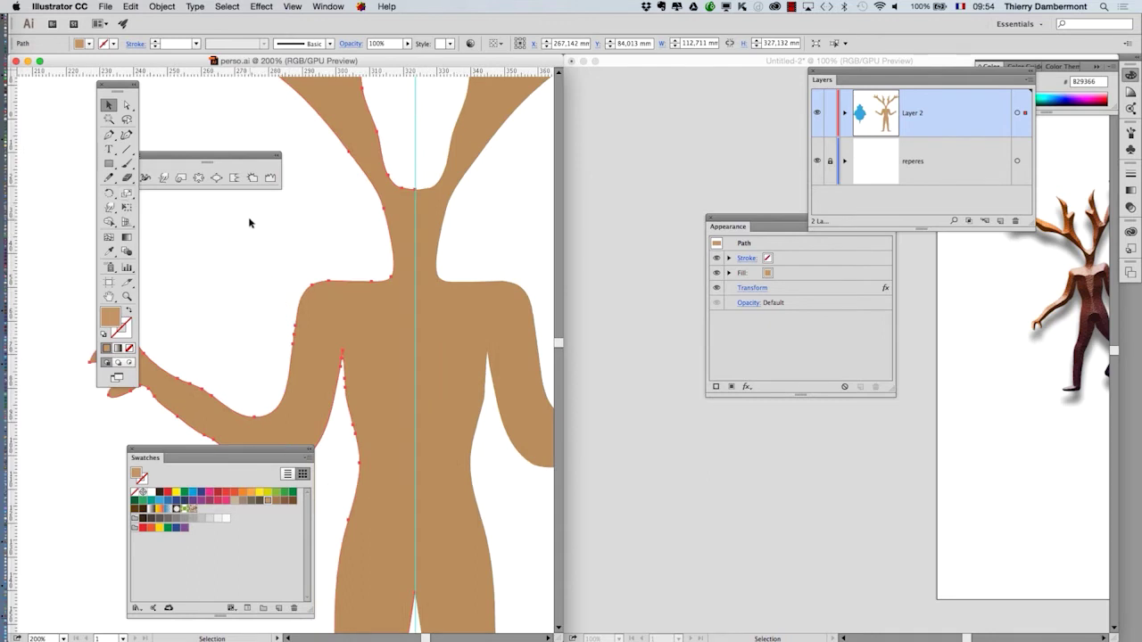
Activate the Warp tool, review its options without changing them, and shrink its brush for fine shoulder edits.
left_click(163, 176)
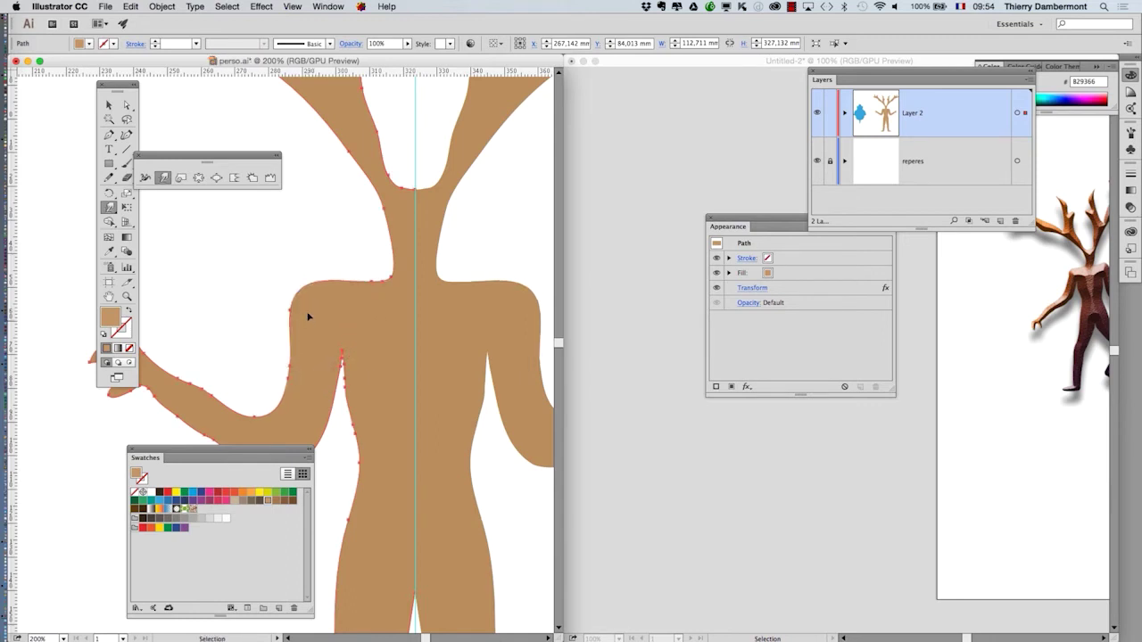
double_click(163, 177)
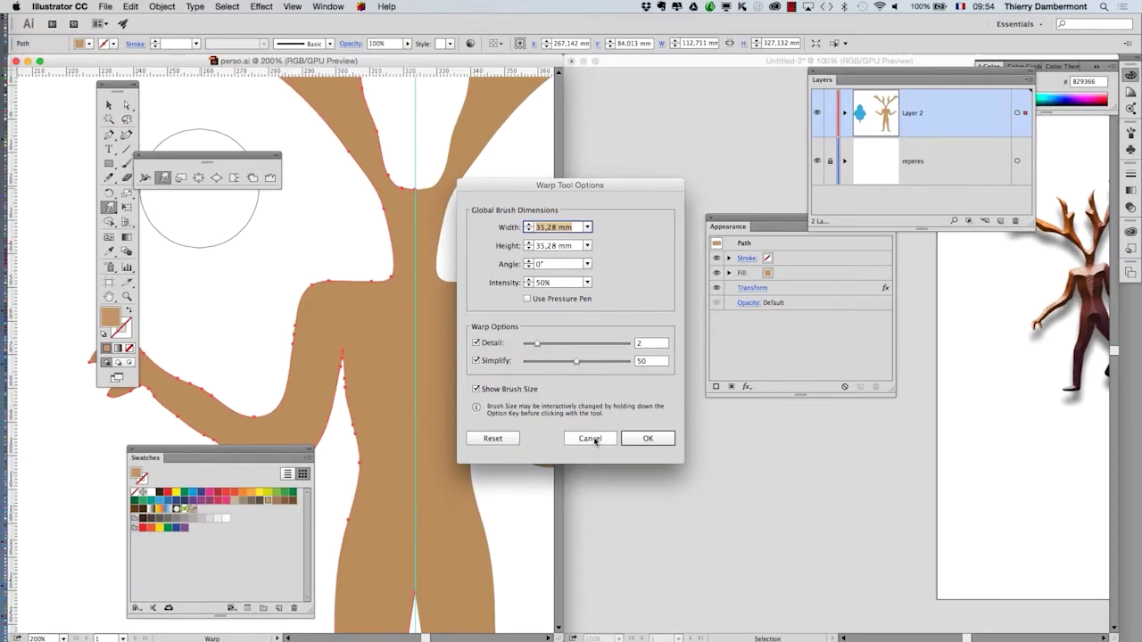
left_click(571, 432)
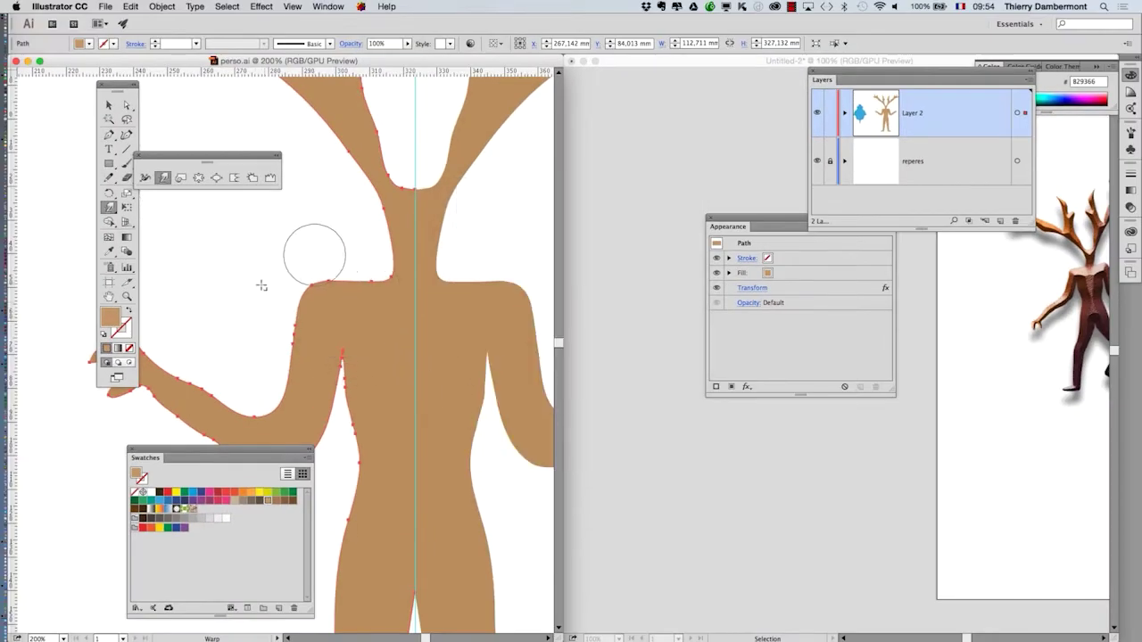
left_click_drag(261, 286, 234, 299)
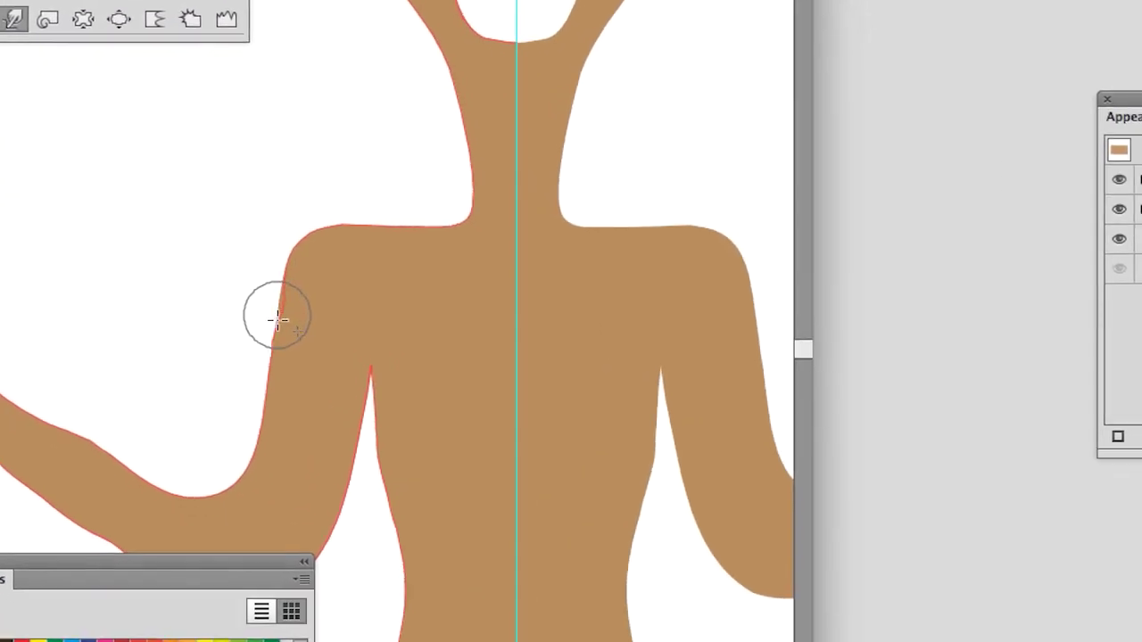
Warp the selected path inward along the upper arm, pull the left shoulder up into a raised bump, and save perso.ai.
left_click_drag(277, 319, 290, 327)
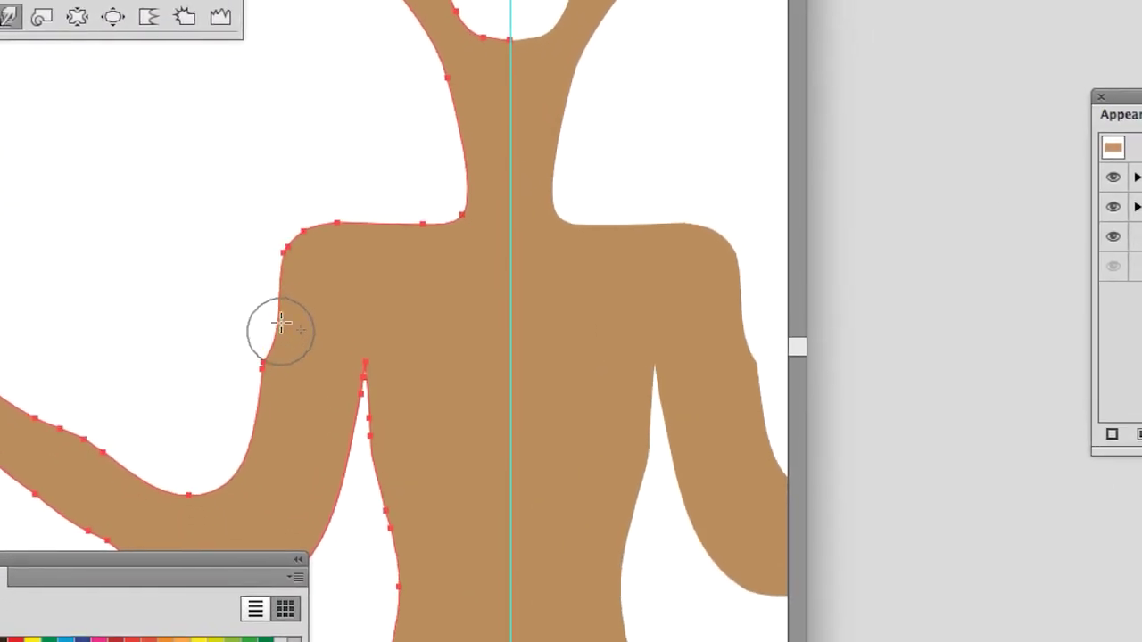
left_click_drag(312, 257, 286, 230)
mouse_move(288, 299)
left_mouse_down()
mouse_move(258, 245)
mouse_move(298, 285)
mouse_move(268, 227)
mouse_move(280, 288)
left_mouse_up()
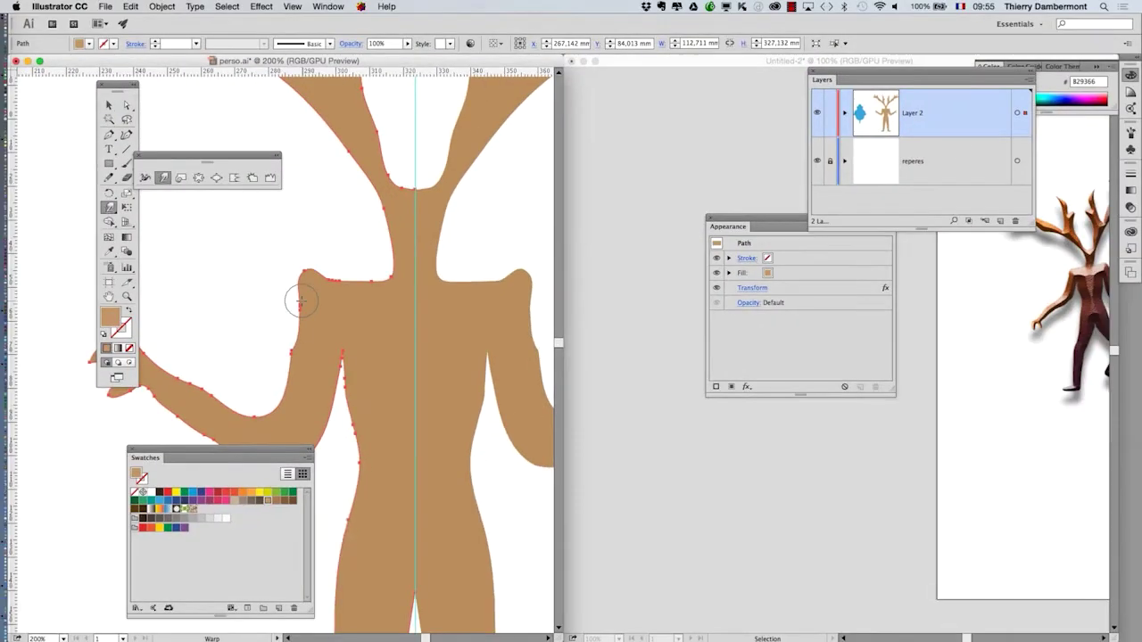
left_click(105, 6)
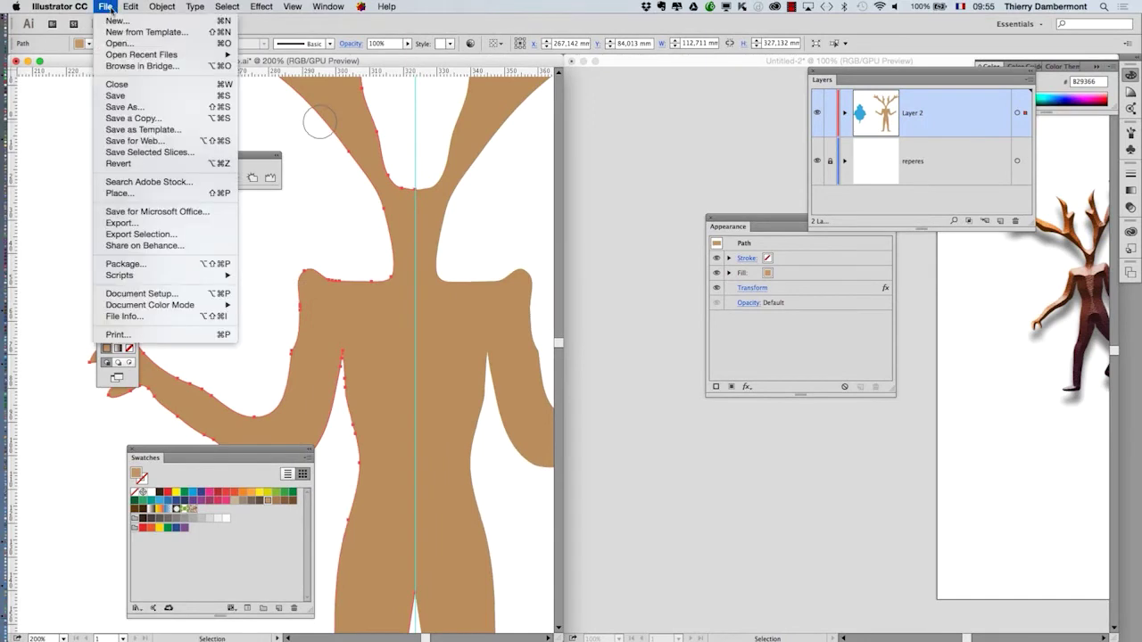
left_click(131, 95)
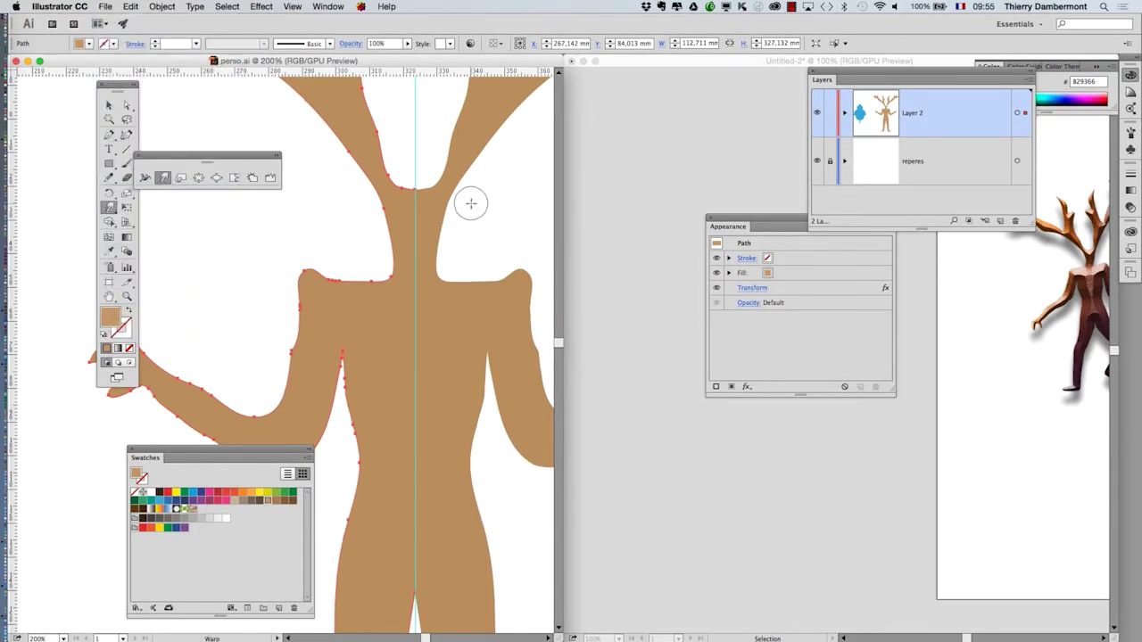
Switch to Photoshop and open the contents of the perso smart object for editing.
left_click(709, 63)
key("super+Tab")
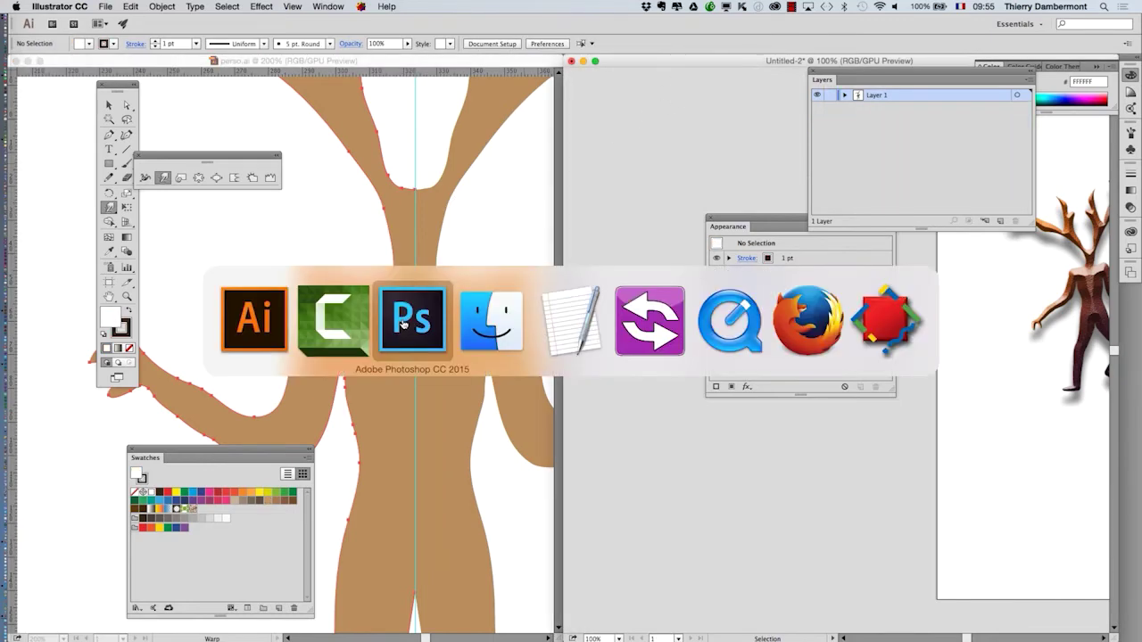
left_click(402, 325)
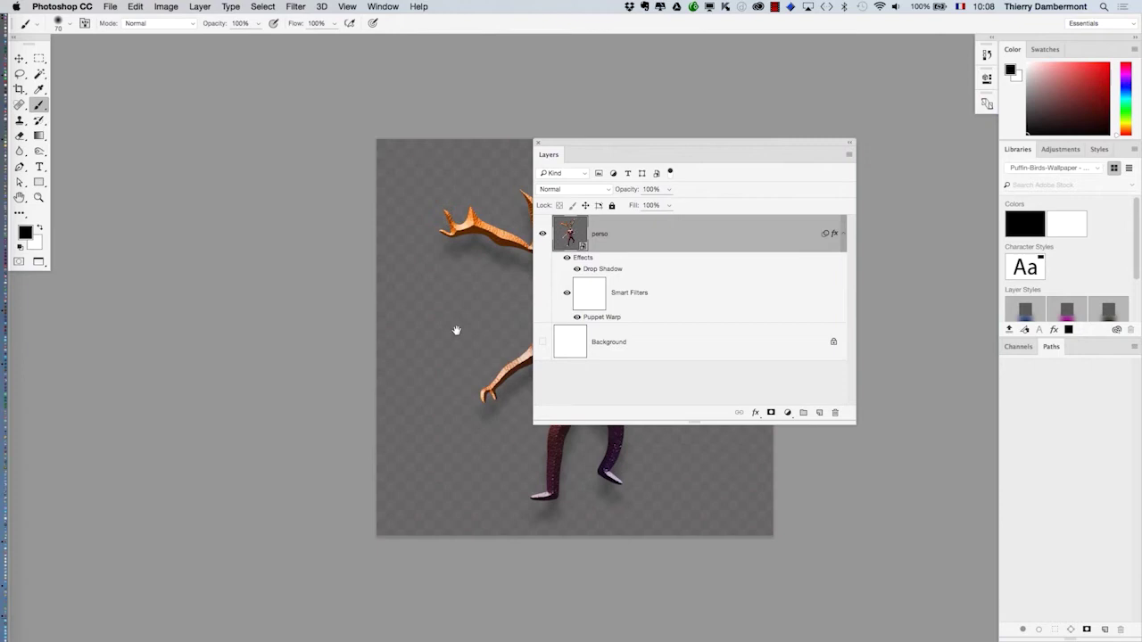
left_click_drag(455, 329, 141, 321)
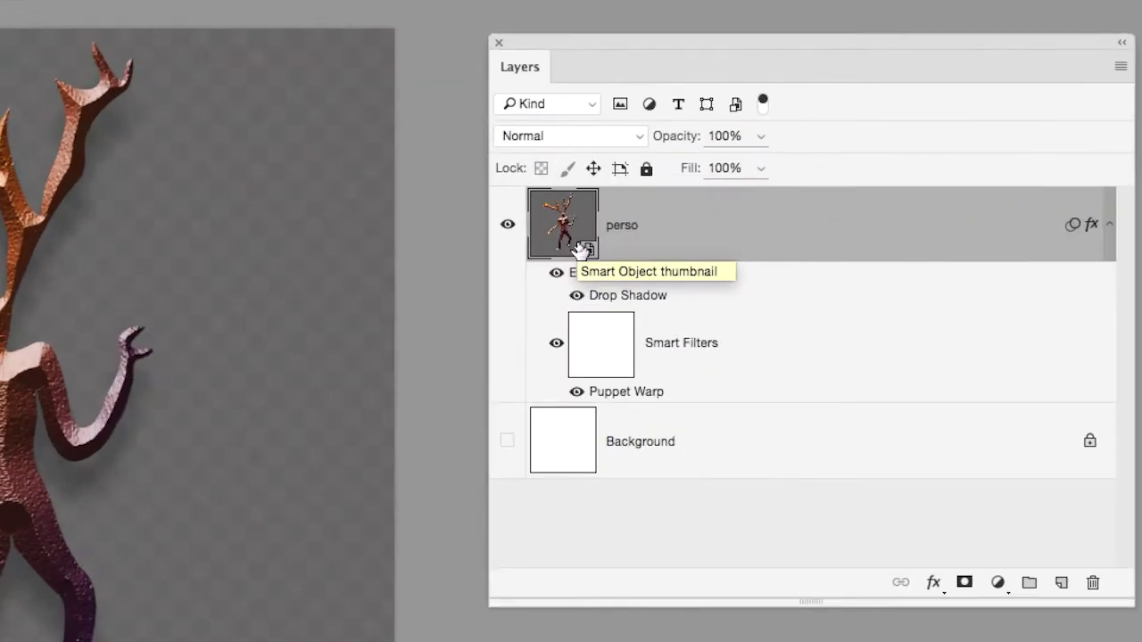
double_click(580, 248)
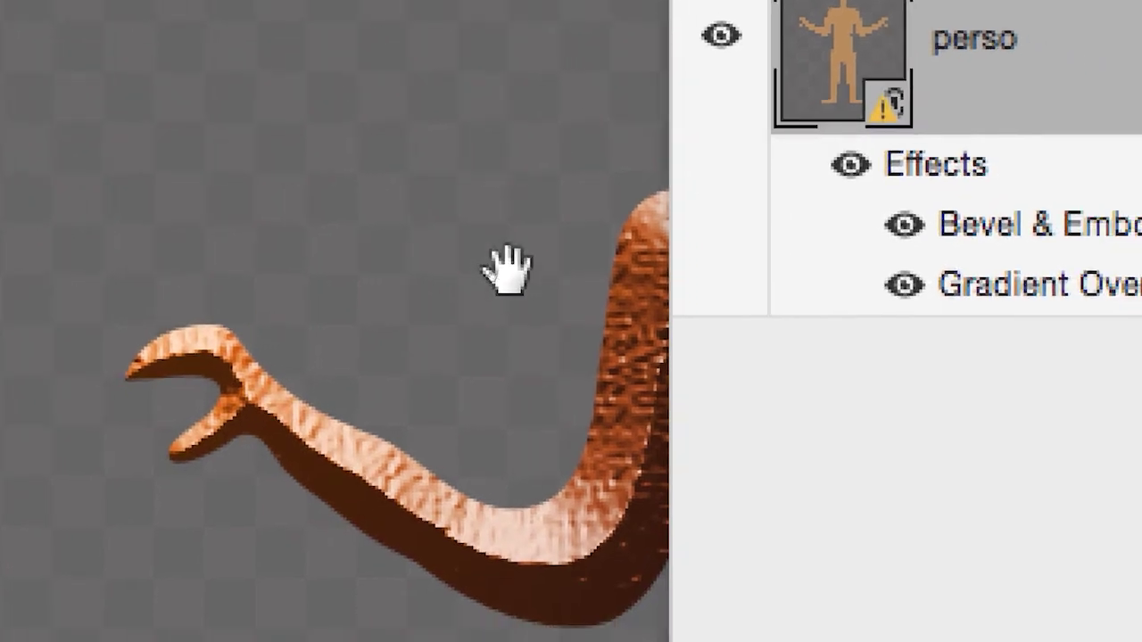
left_click_drag(161, 395, 0, 347)
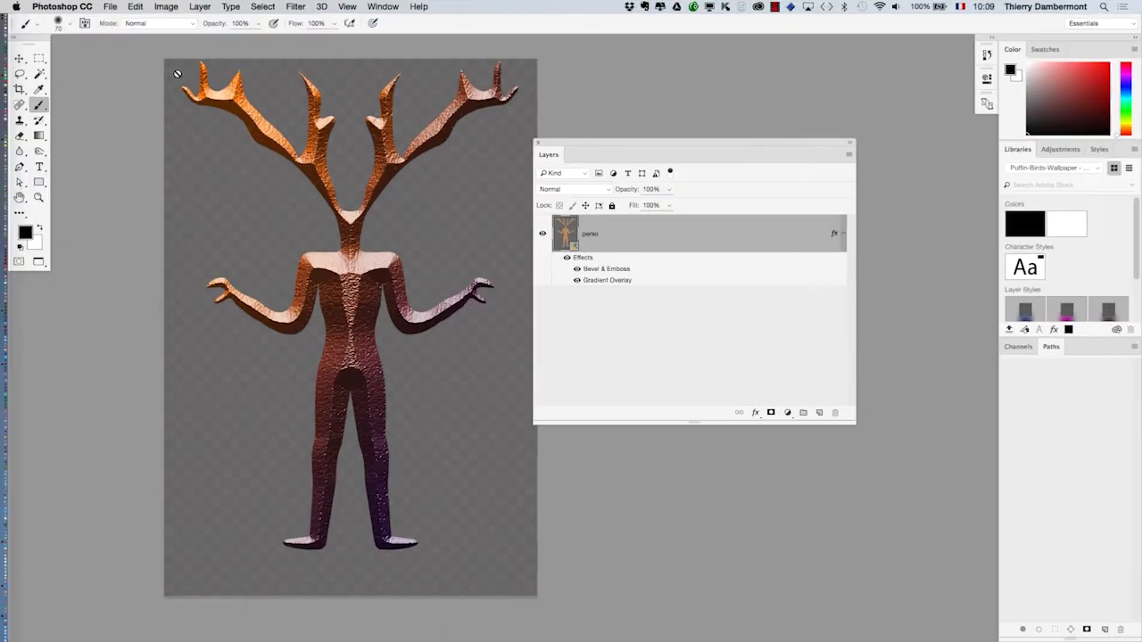
Update the modified content of the linked perso layer inside the smart object.
left_click(200, 6)
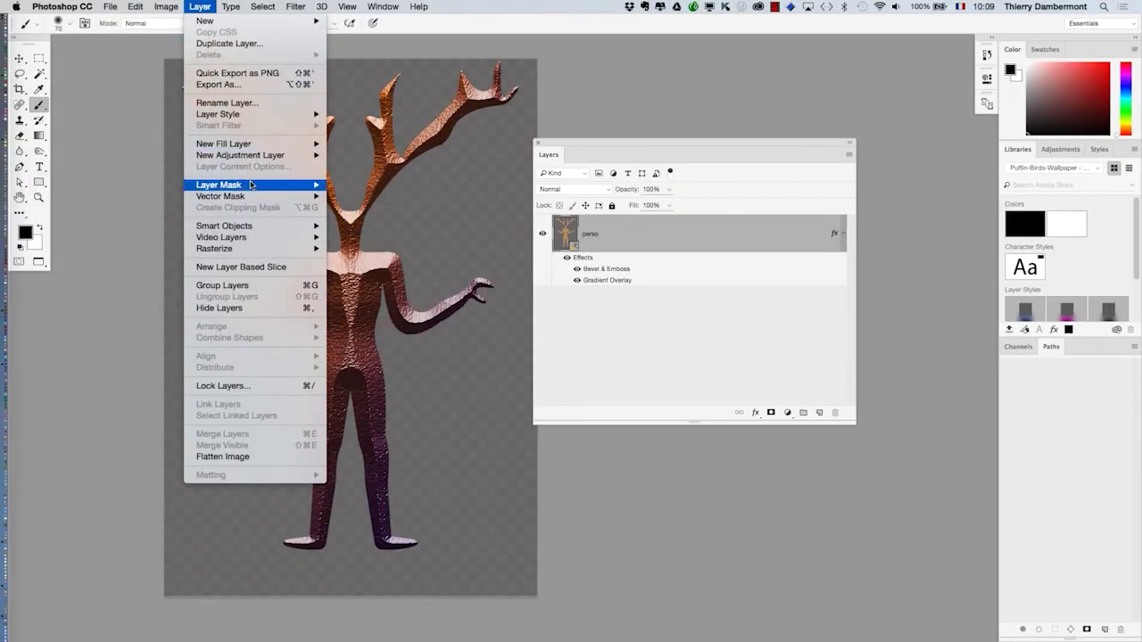
mouse_move(268, 231)
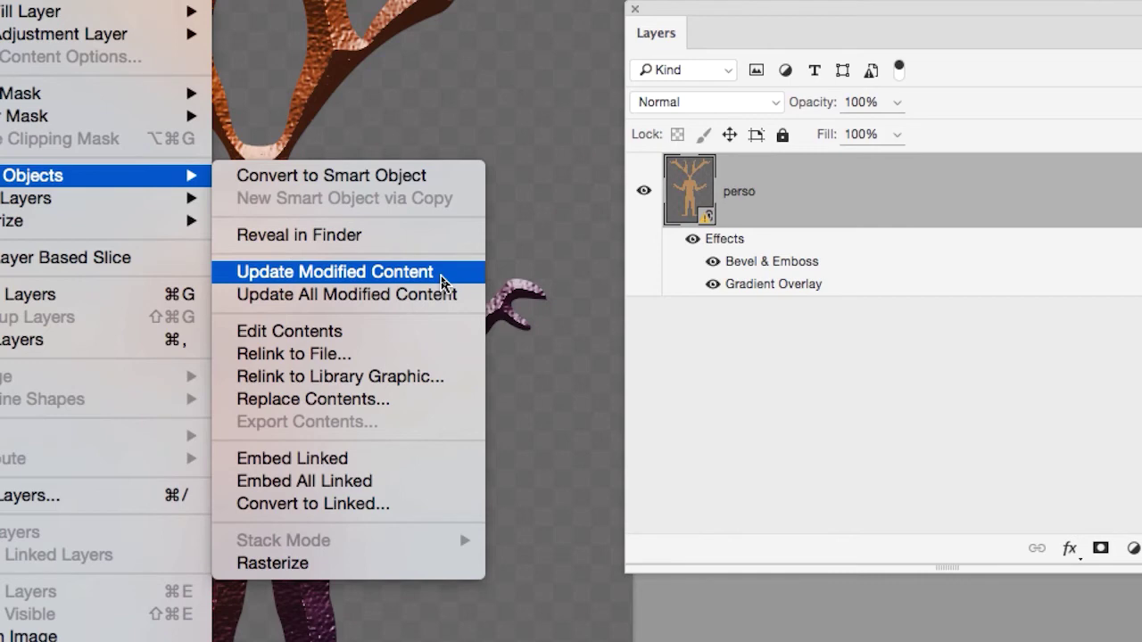
left_click(440, 275)
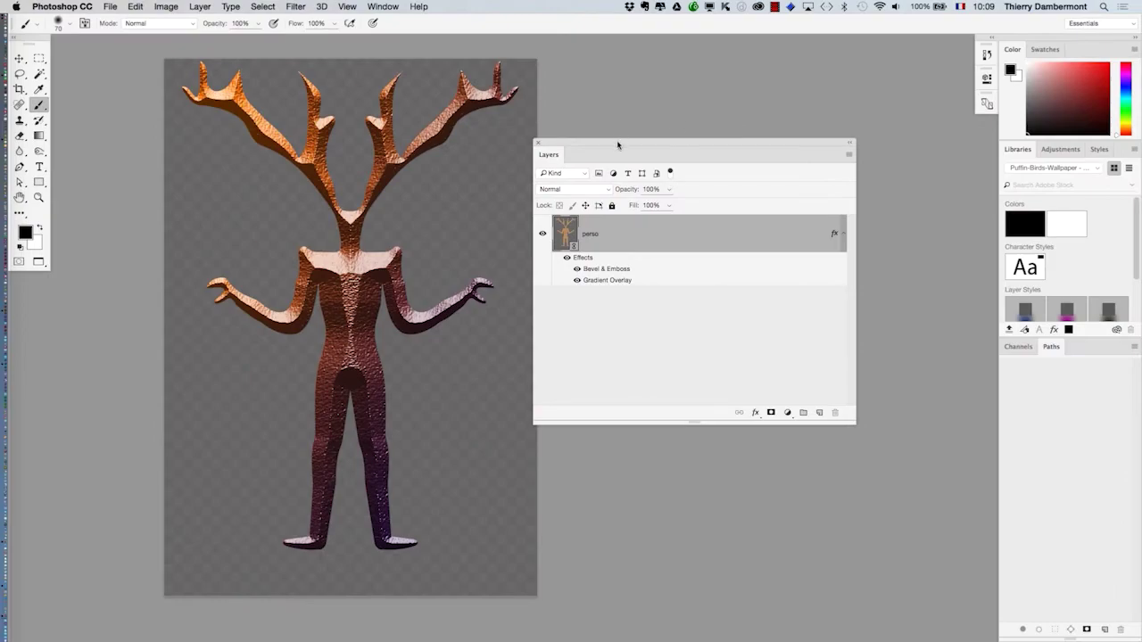
Move the layer list clear of the figure, return to standard screen mode and place perso.psb beside the parent document.
left_click_drag(618, 145, 852, 471)
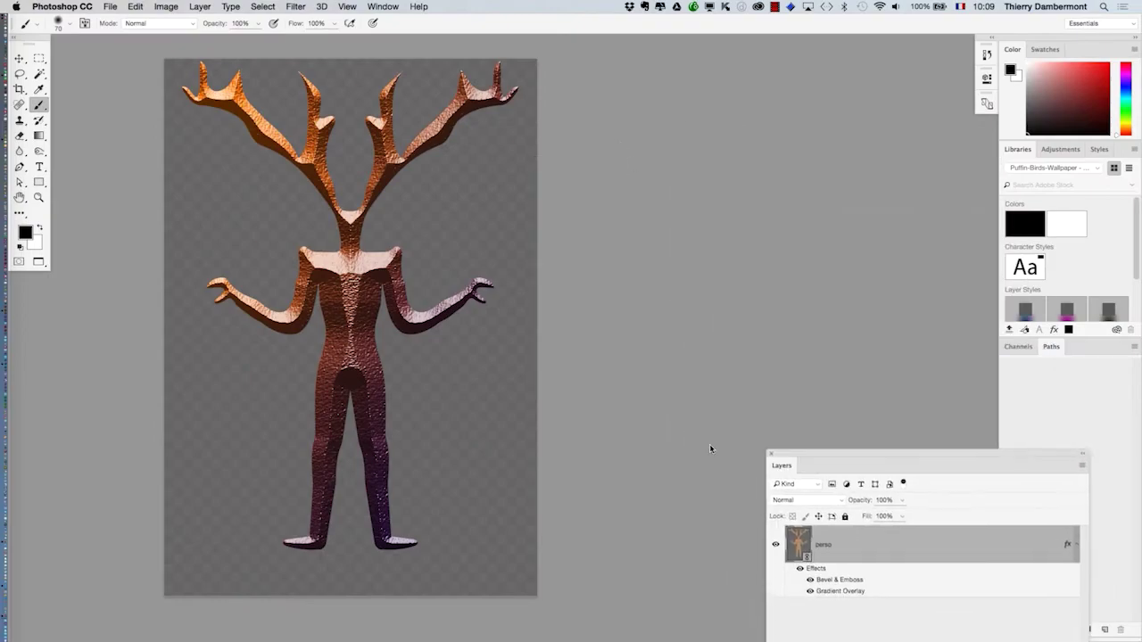
key("f")
key("f")
left_click_drag(314, 58, 490, 62)
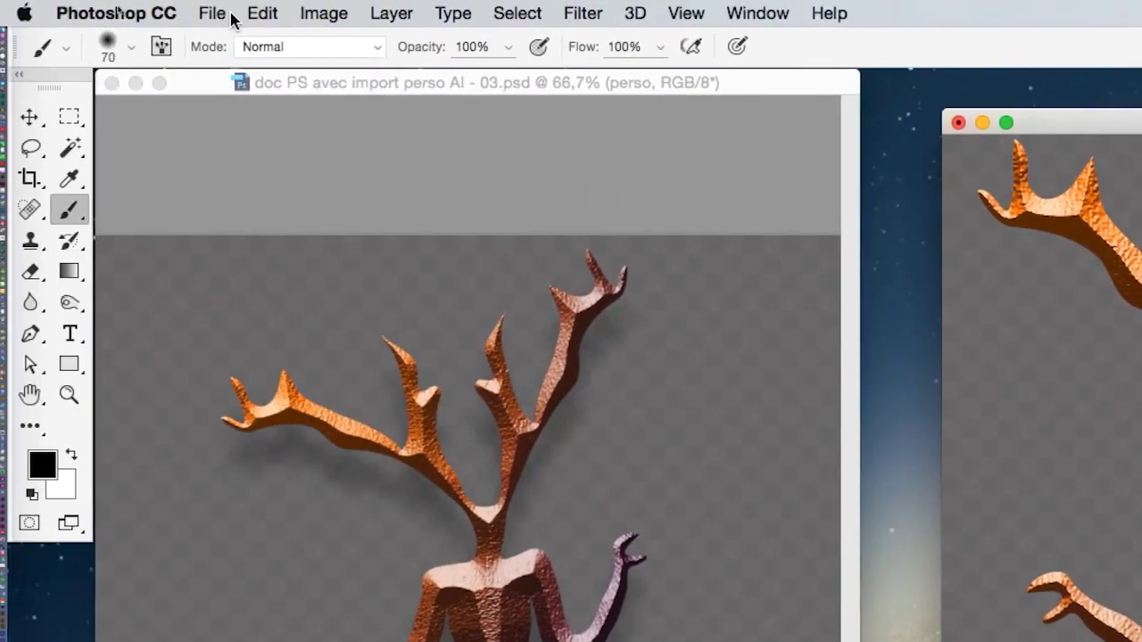
Save perso.psb, then activate and save the parent document "doc PS avec import perso AI - 03.psd".
left_click(0, 0)
left_click(299, 192)
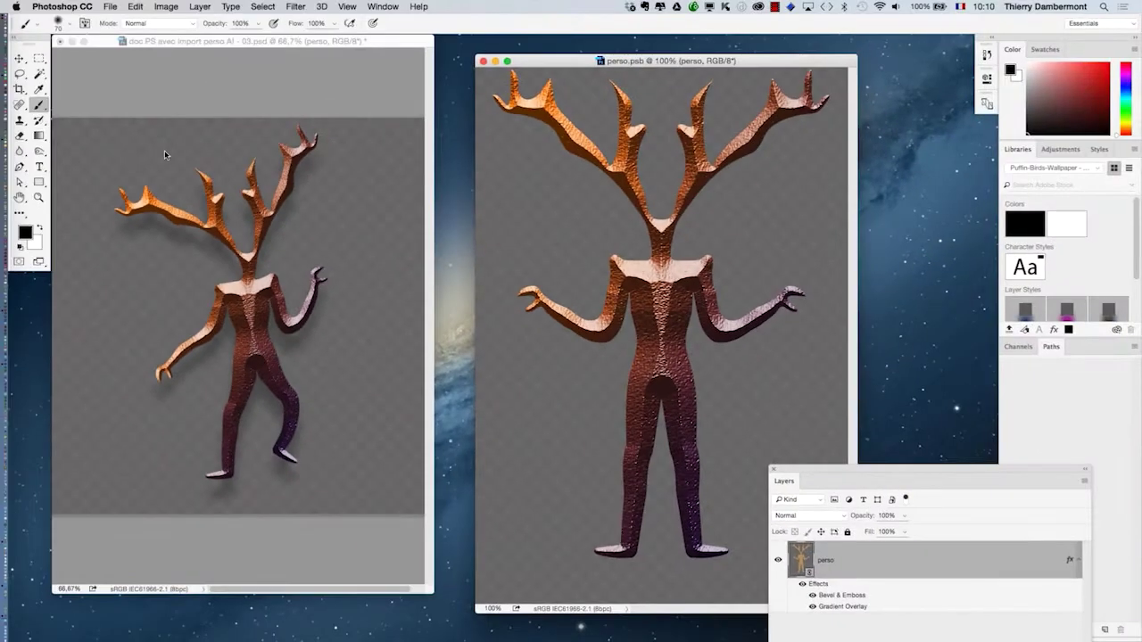
left_click_drag(142, 44, 159, 51)
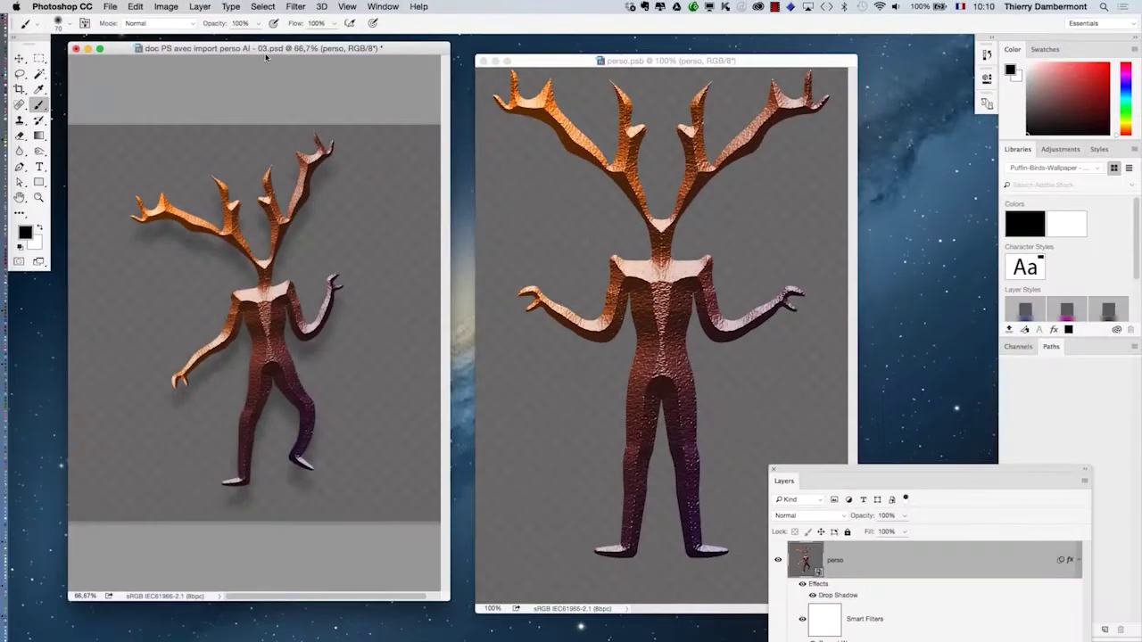
left_click(104, 4)
left_click(141, 115)
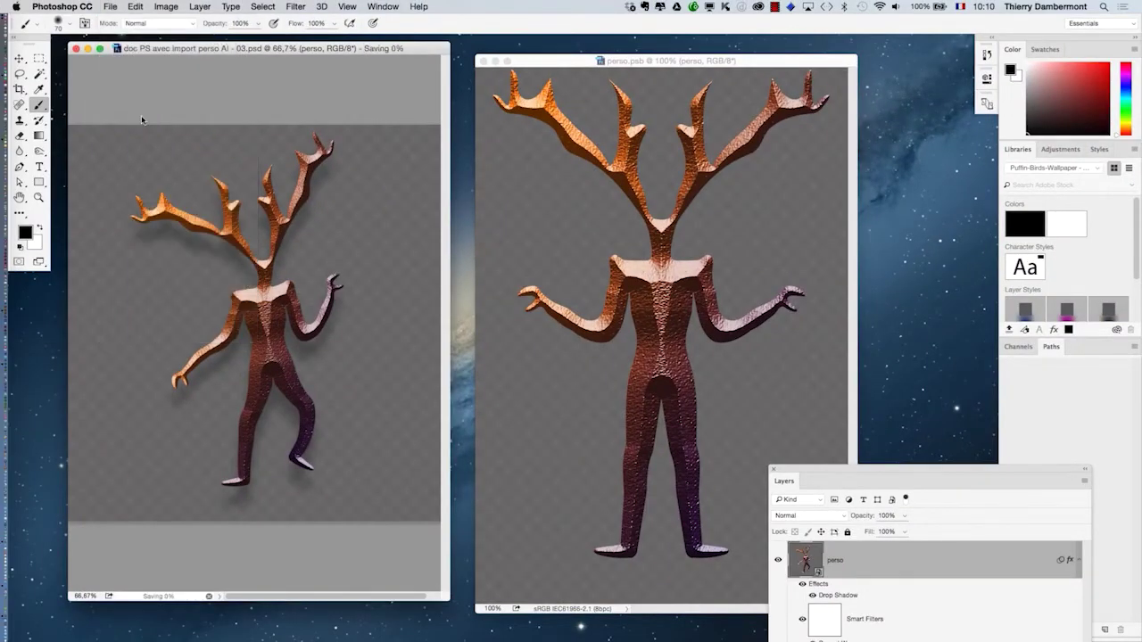
Switch to Illustrator and accept updating the modified linked files.
key("super+Tab")
key("super+Tab")
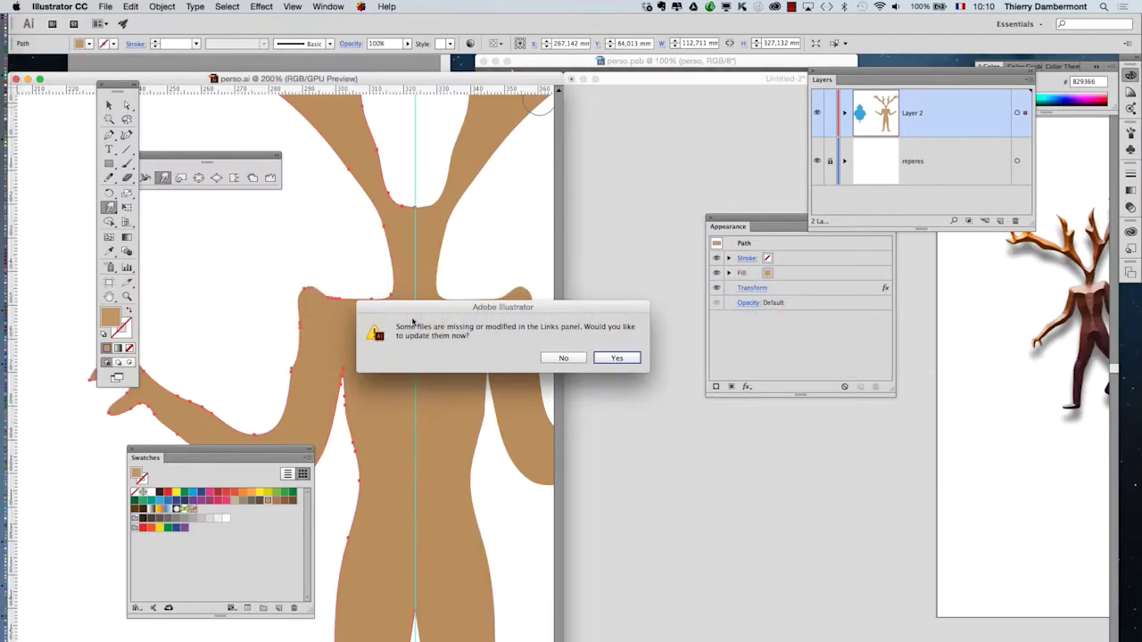
left_click_drag(487, 317, 535, 379)
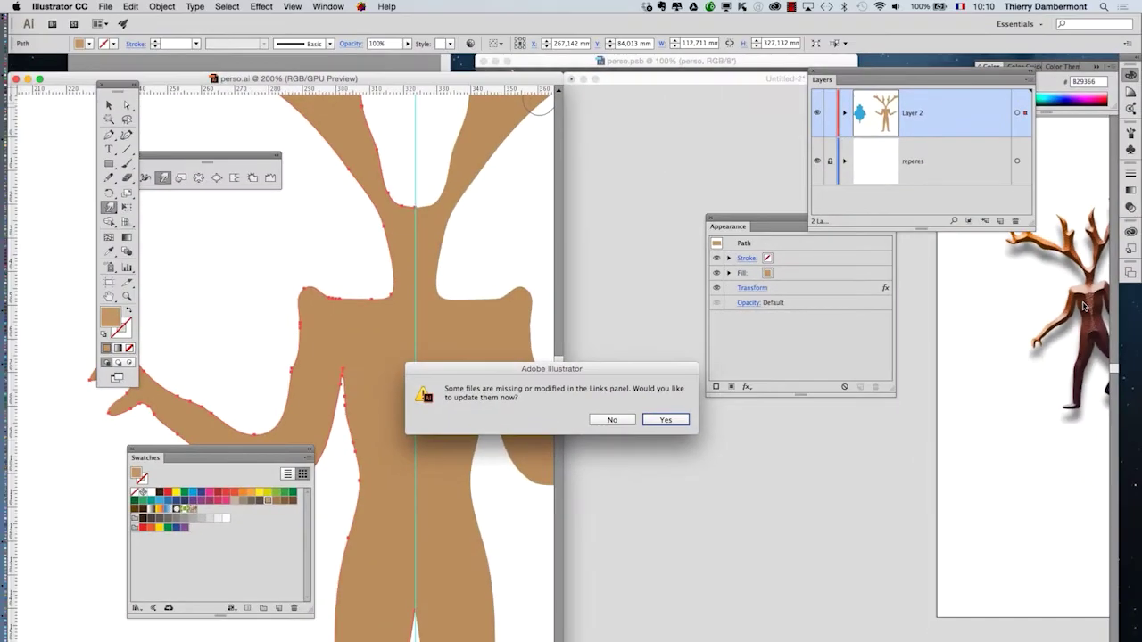
left_click(680, 423)
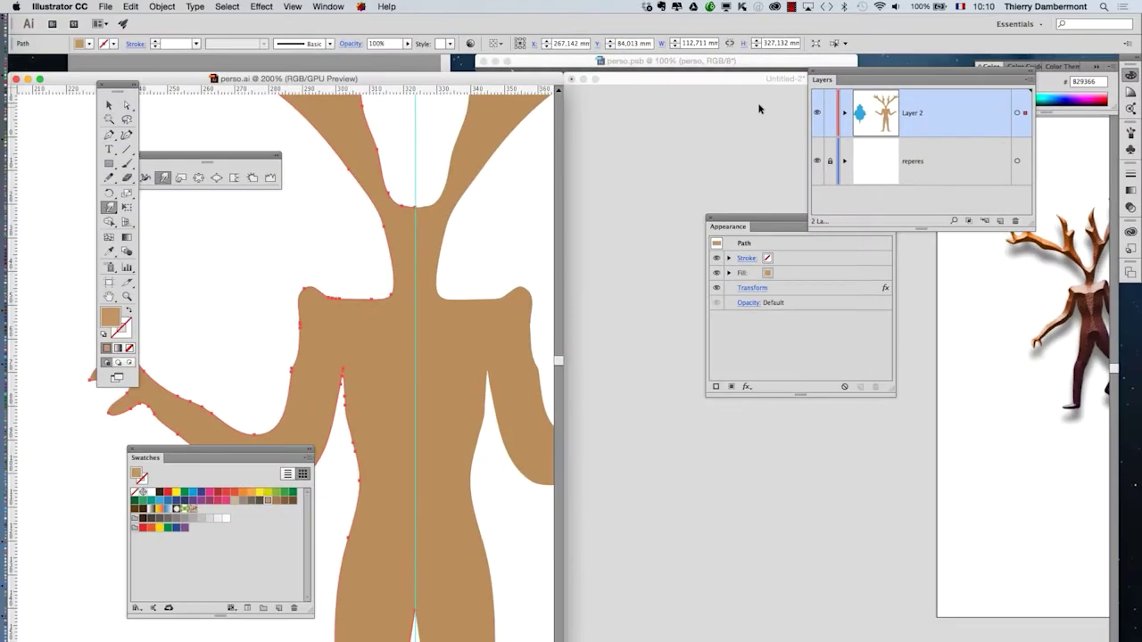
Hide the side panels and examine the shoulders of the linked figure in Untitled-2 up close.
key("shift+Tab")
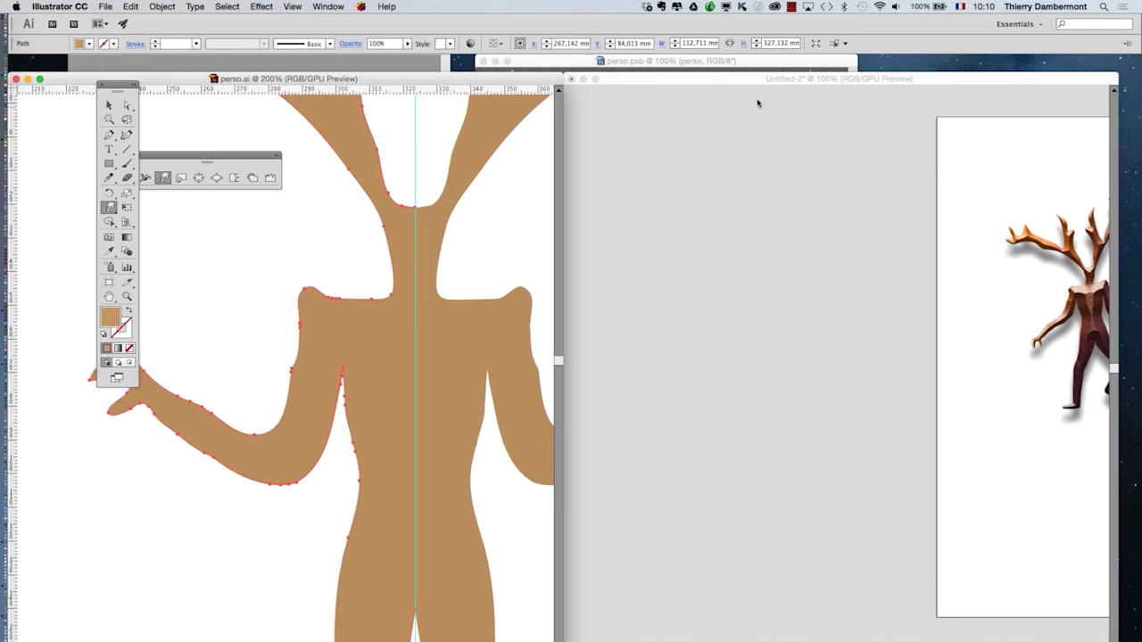
left_click(838, 78)
left_click_drag(1041, 298, 789, 313)
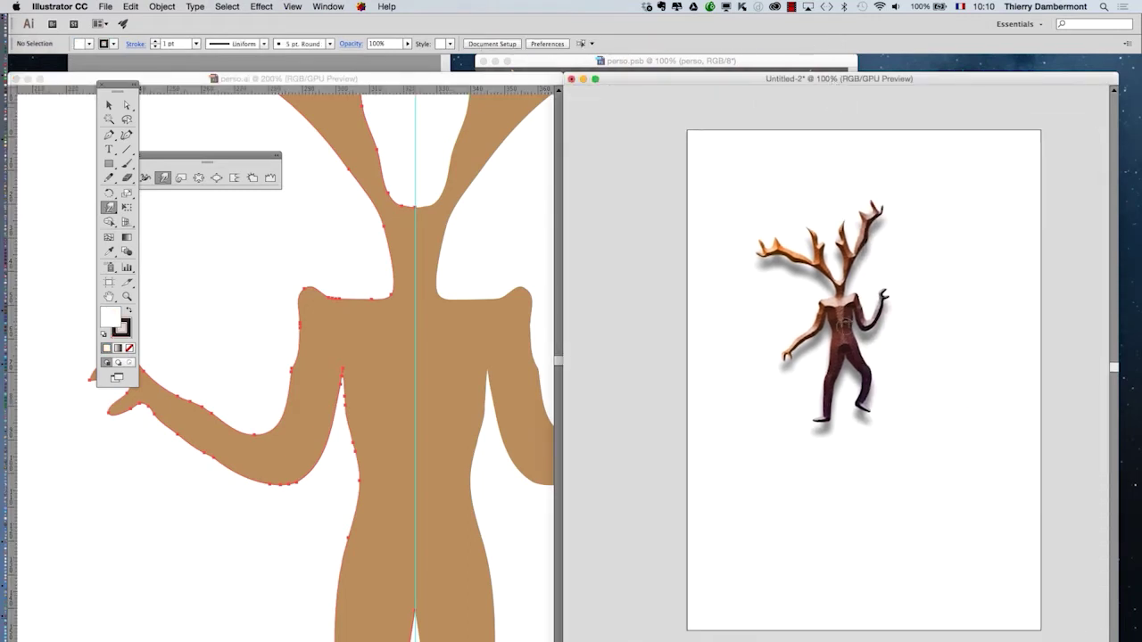
left_click(852, 301, "super")
left_click(852, 301, "super")
left_click(854, 301, "super")
left_click_drag(892, 273, 938, 339)
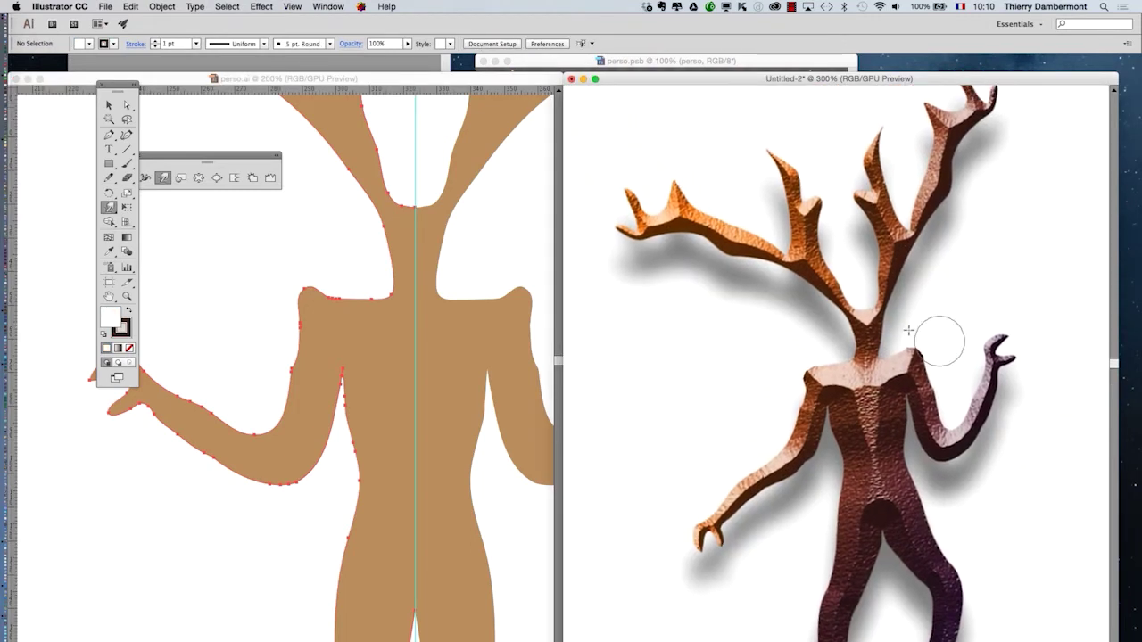
left_click(109, 106)
left_click(703, 291, "alt+super")
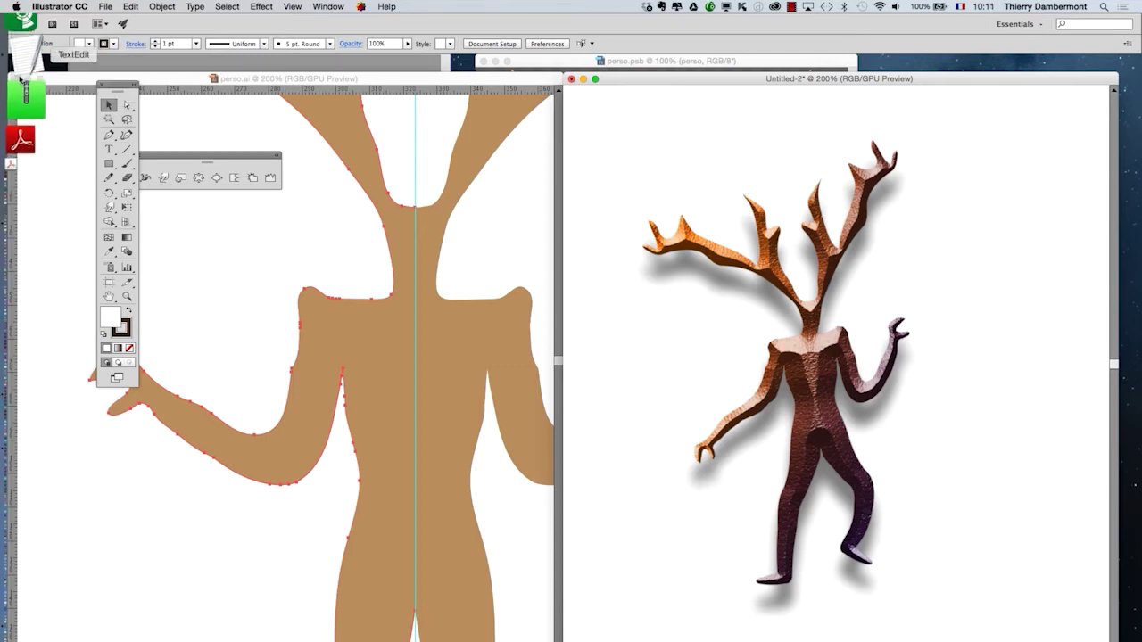
Switch to TextEdit and enlarge a new blank document's window to cover most of the screen.
left_click(21, 73)
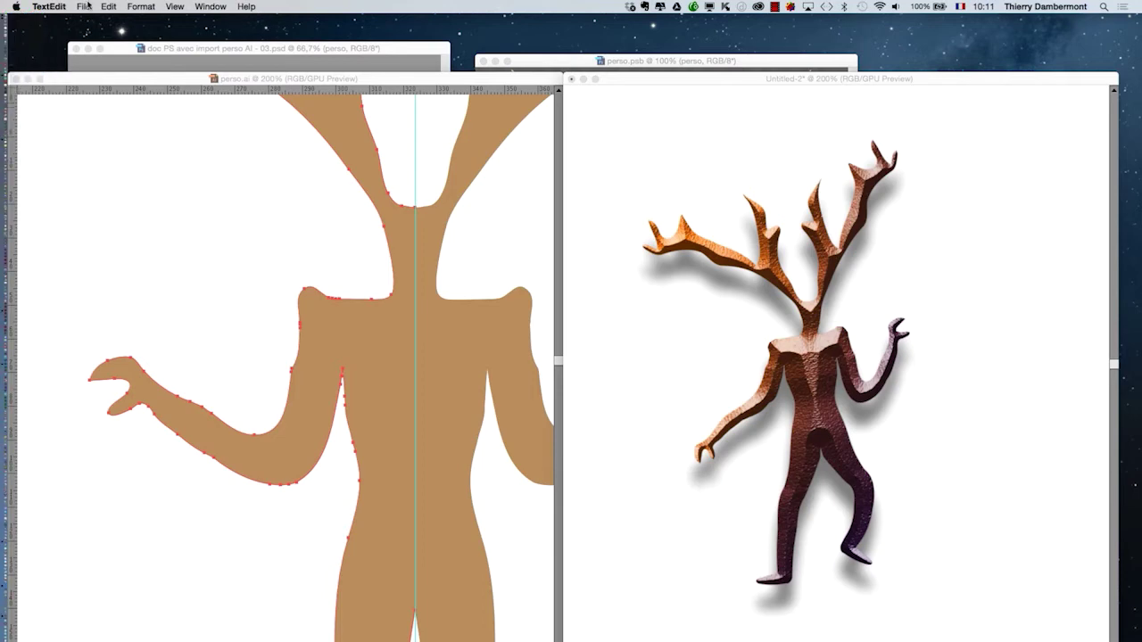
left_click(413, 341)
left_click_drag(381, 301, 975, 577)
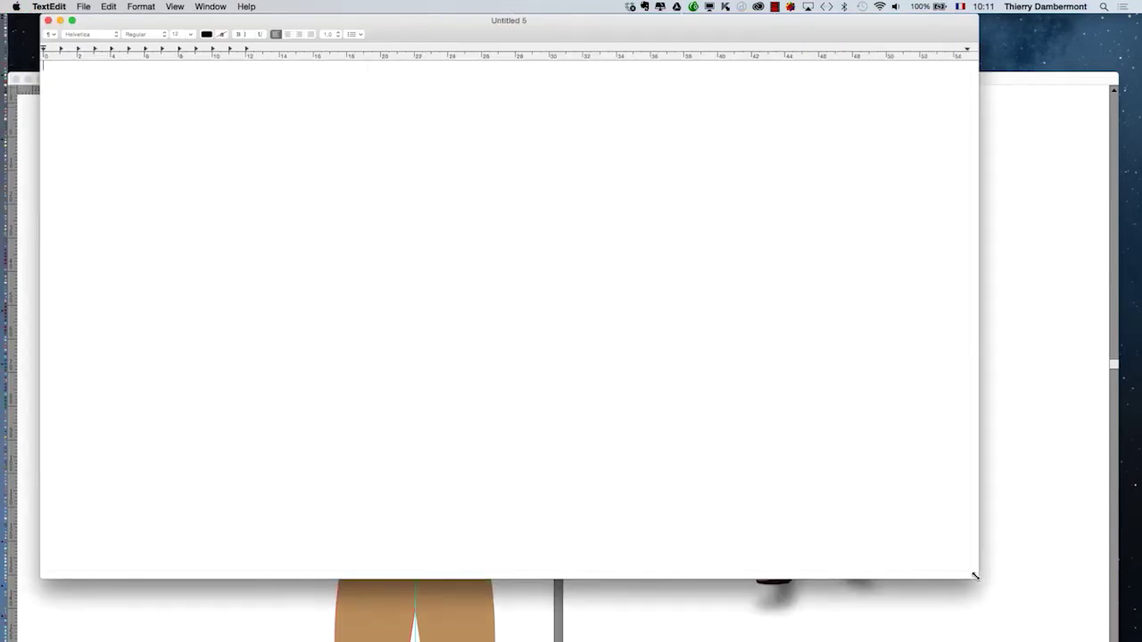
Enlarge the text and write three lines: "on a un doc AI,", "on l'enregistre sur le HD,", "on l'importe dans PS en tant que fichier lié,".
key("super+plus")
type("on a un doc AI,")
key("Return")
type("on l'enregistre sur le HD")
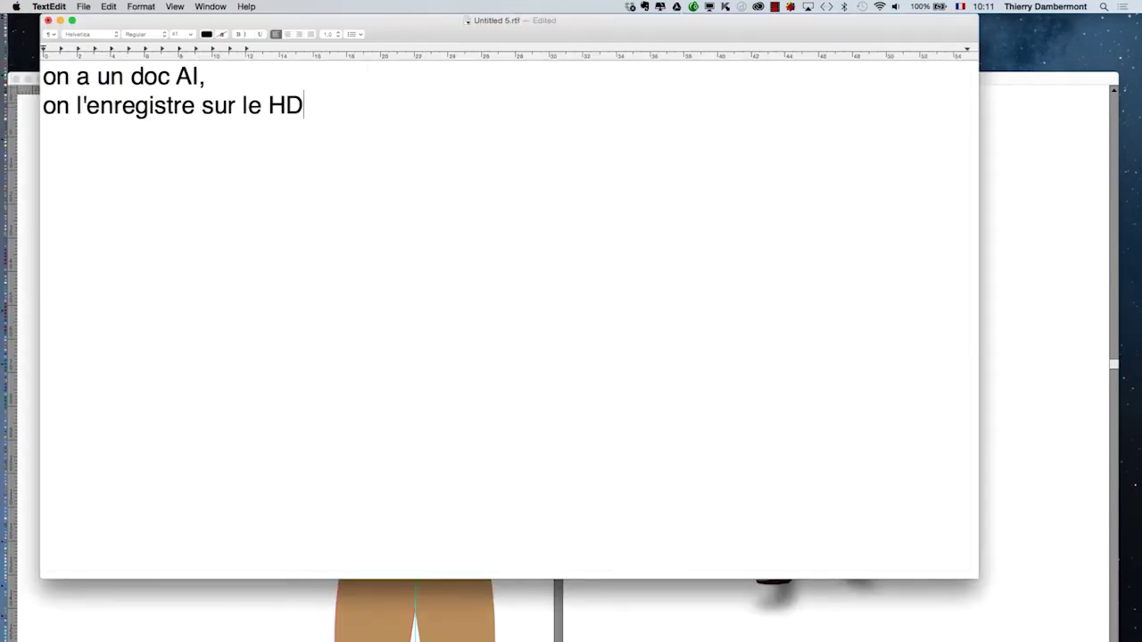
type(",")
key("Return")
type("on l'importe dans PS en tant que fichier lié,")
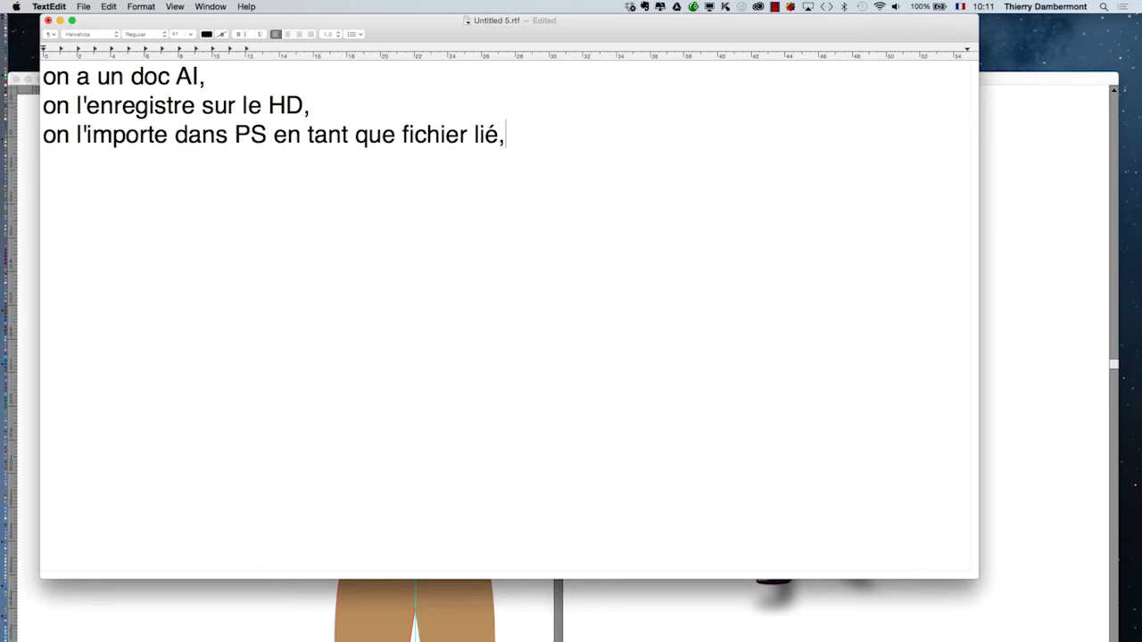
Add the lines "on applique au fichier lié des fx,", "on enregistre le doc PS" and "on l'importe DANS UN AUTRE doc AI".
key("Return")
type("on applique au fichier lié des f")
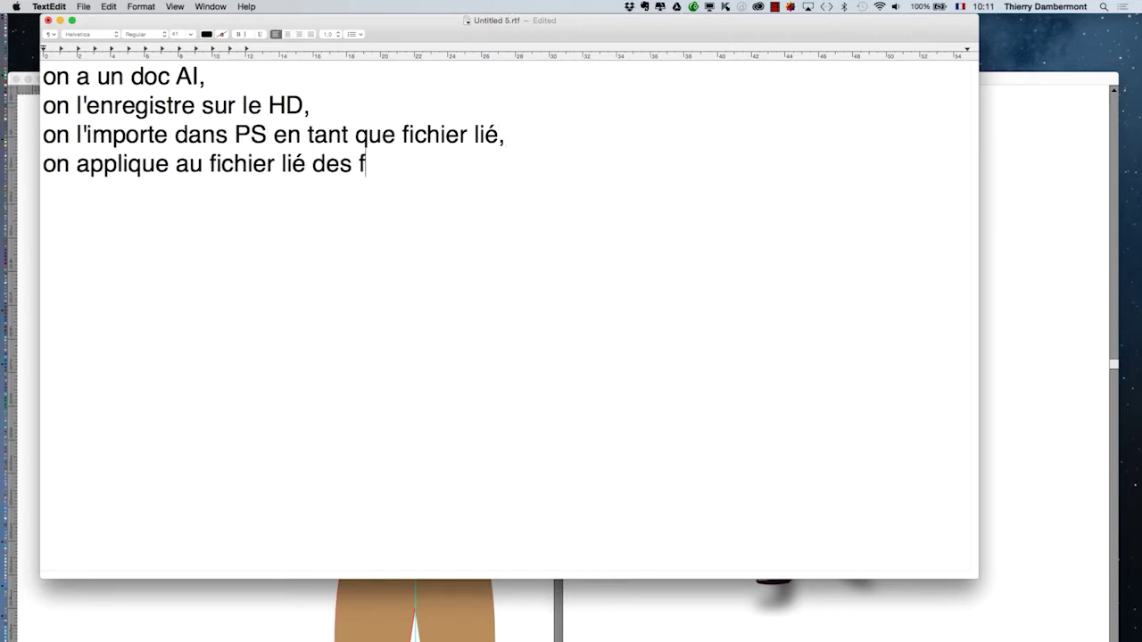
type("x,")
key("Return")
type("on enregsitre")
key("Left")
key("Left")
key("Left")
key("BackSpace")
key("BackSpace")
type("is")
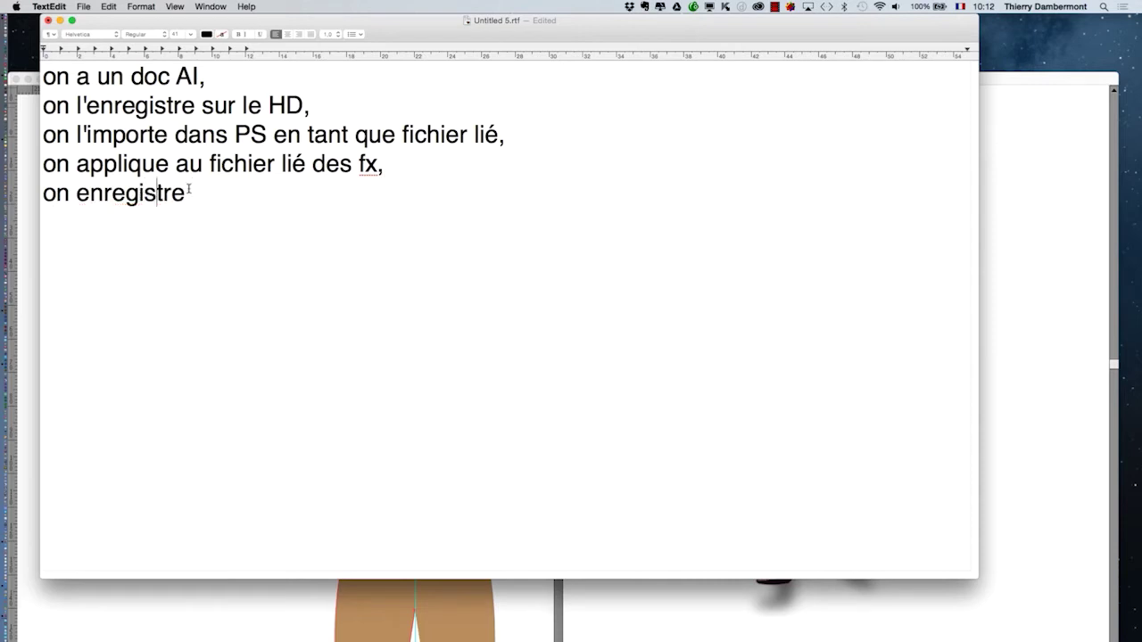
left_click(188, 190)
type("le doc PS")
key("Return")
type("on l'importe DANS UN AUTRE d")
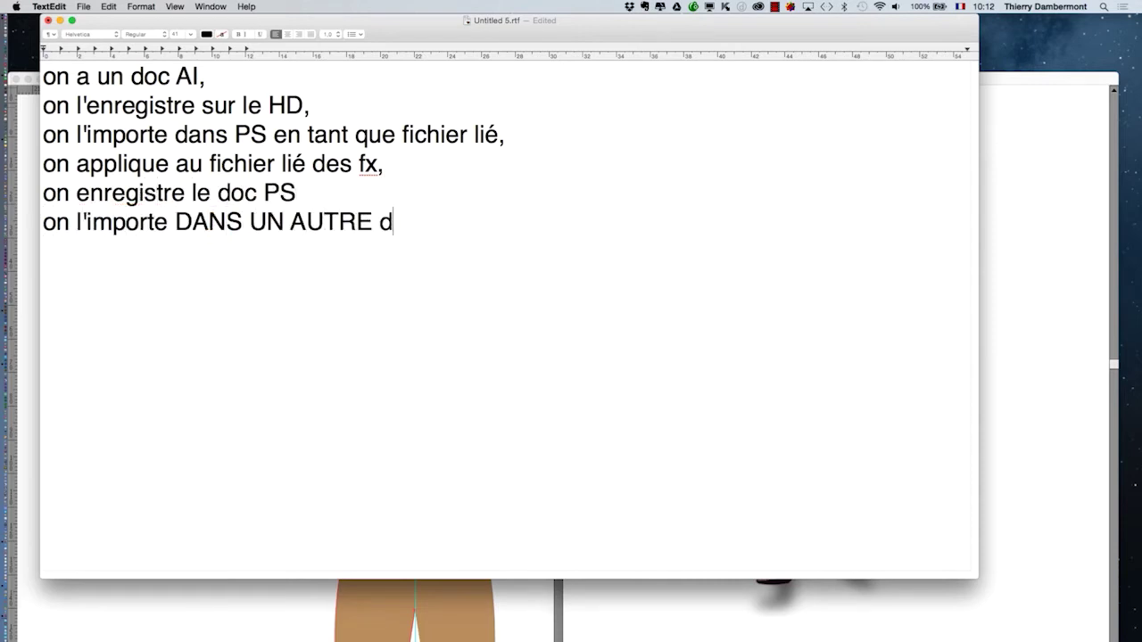
type("oc AI")
Below a blank line, write "ensuite si on modifie le doc AI original, il faut faire la mise à jour dans PS,".
key("Return")
key("Return")
type("ensuite si on modifie le doc AI origin")
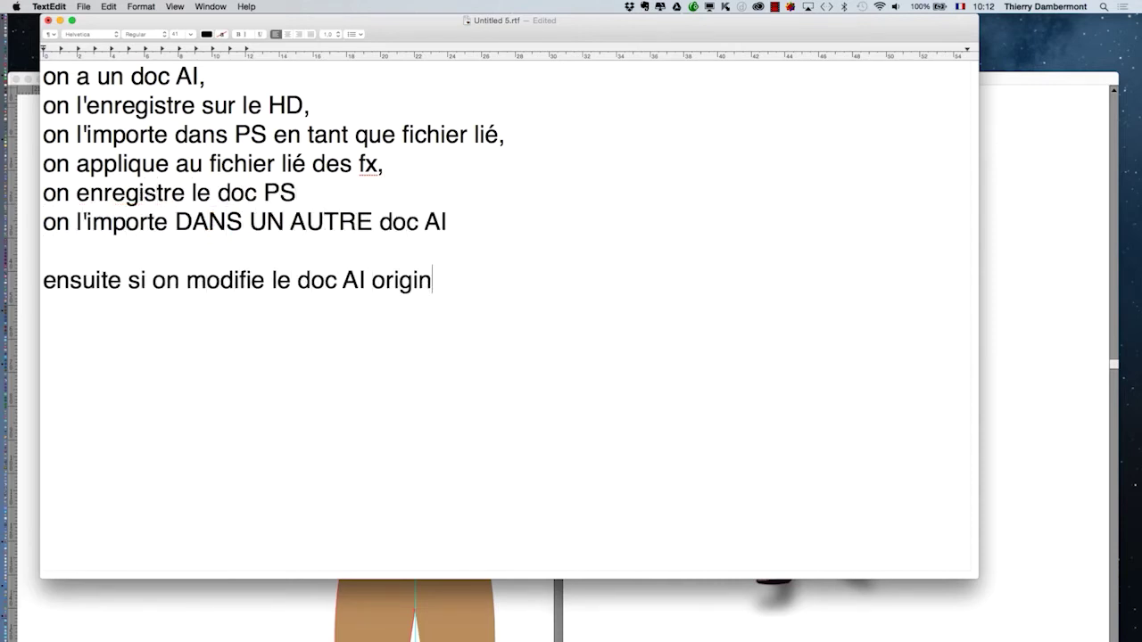
type("al, il faut faire la mise à jour dans PS, enre")
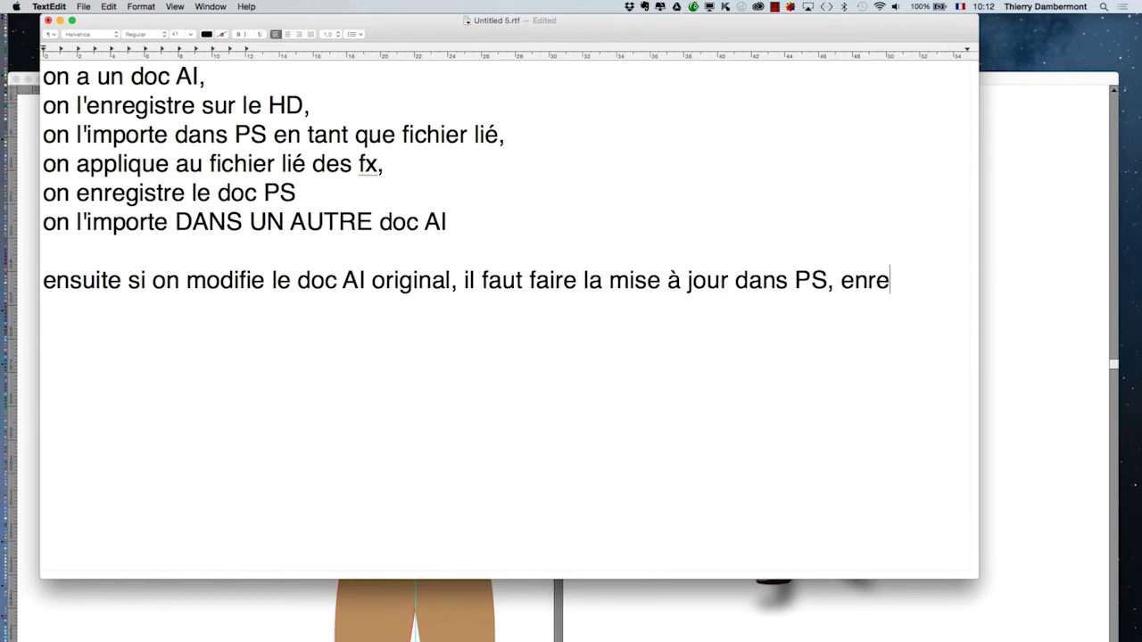
Finish with "enregsitrer le fichier PS SOUS LE MEME NOM, puis AI propose la mise à jour du doc qui AI qui utilise le fichier PS." and save.
type("gsitrer le fichier PS SOUS LE MEME NOM, puis AI propose")
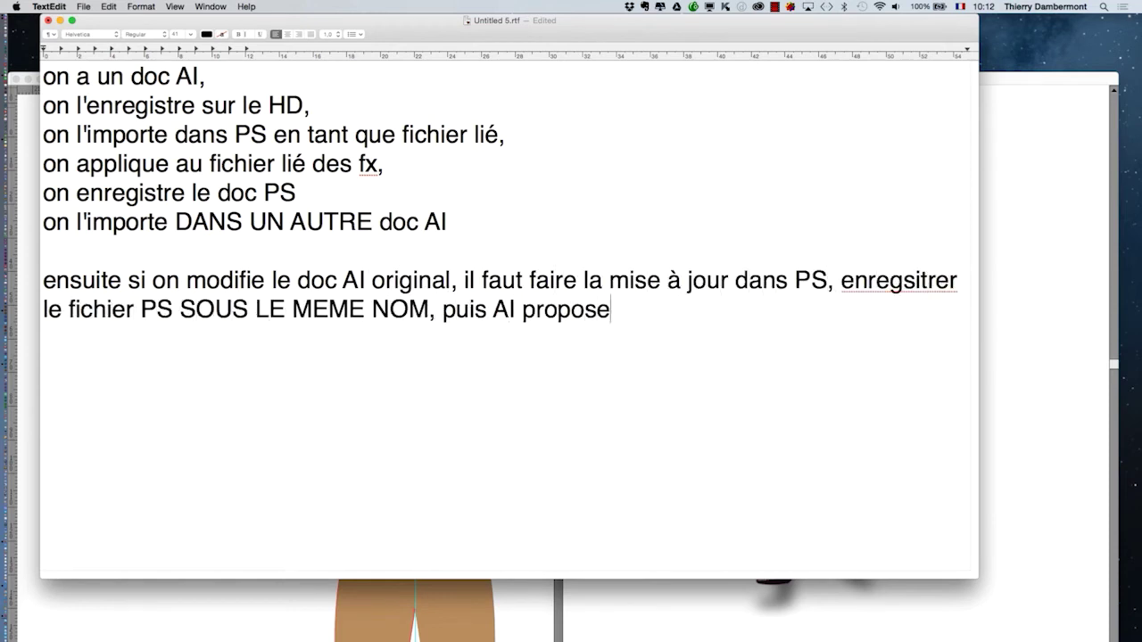
type(" la mise à jour du doc qui AI qui utilise le fichier PS.")
key("super+s")
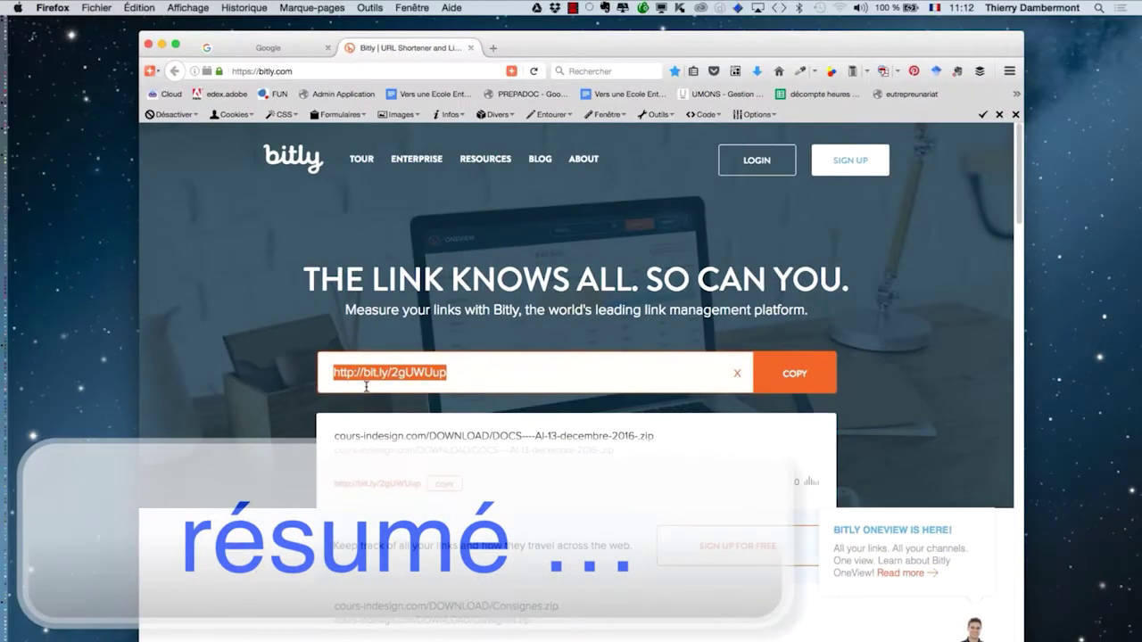
Clear the Bitly browser window and the Cloud Wi-Fi login window off the desktop.
key("super+Tab")
left_click(471, 373)
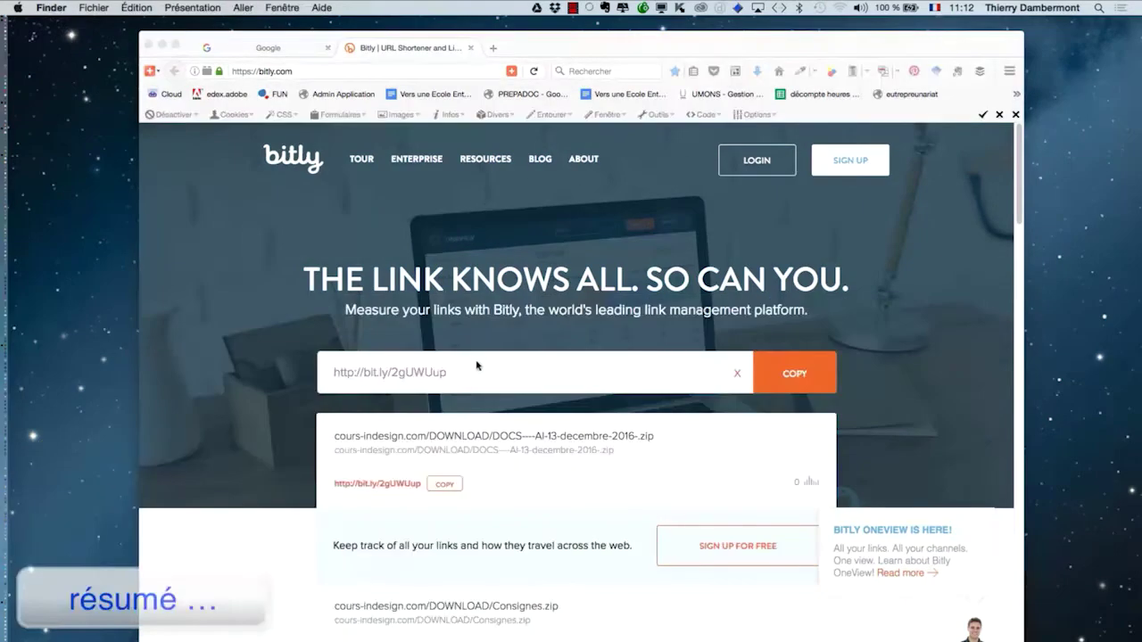
left_click(164, 44)
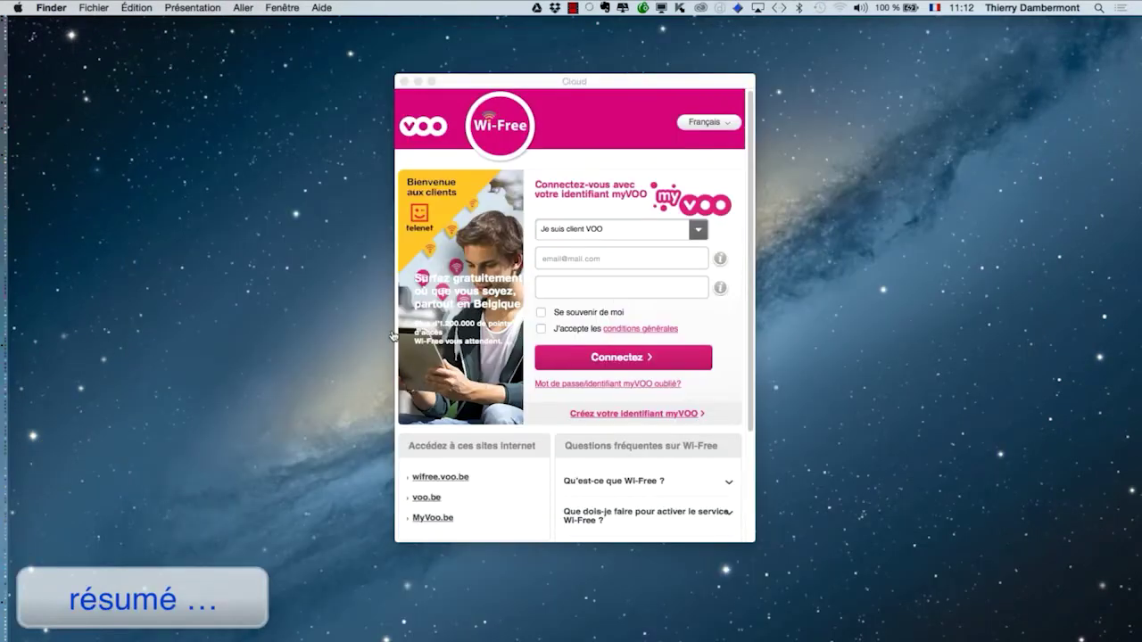
key("super+Tab")
left_click(411, 84)
Switch to Finder and show the folder "DOCS - AI 13 decembre 2016" as a list in a new window.
key("super+Tab")
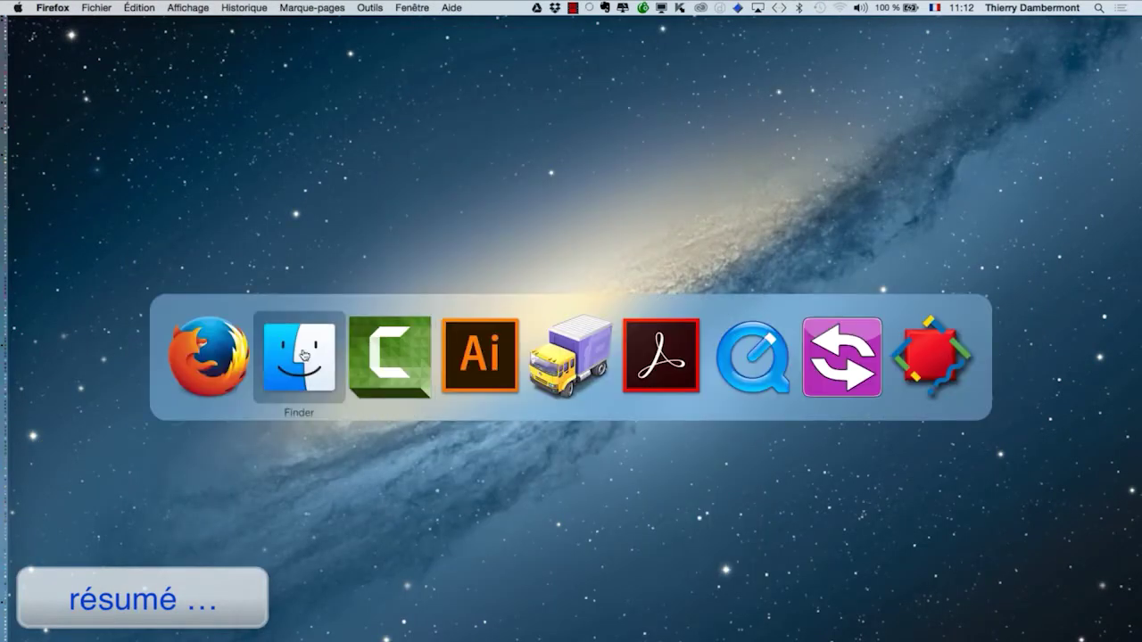
left_click(96, 7)
left_click(332, 219)
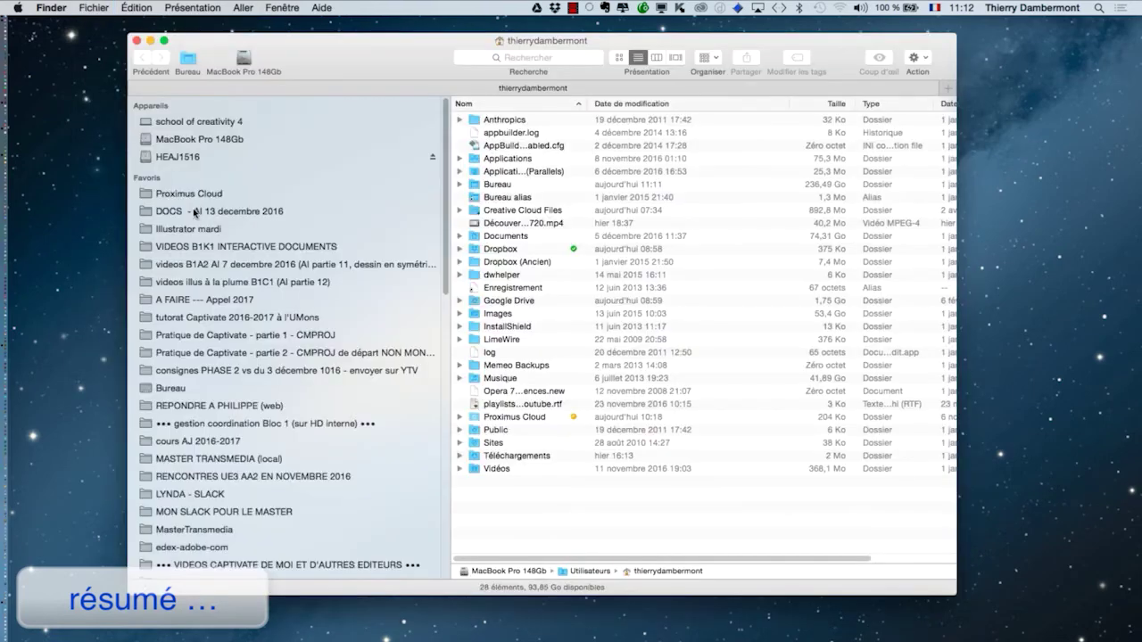
left_click(217, 212)
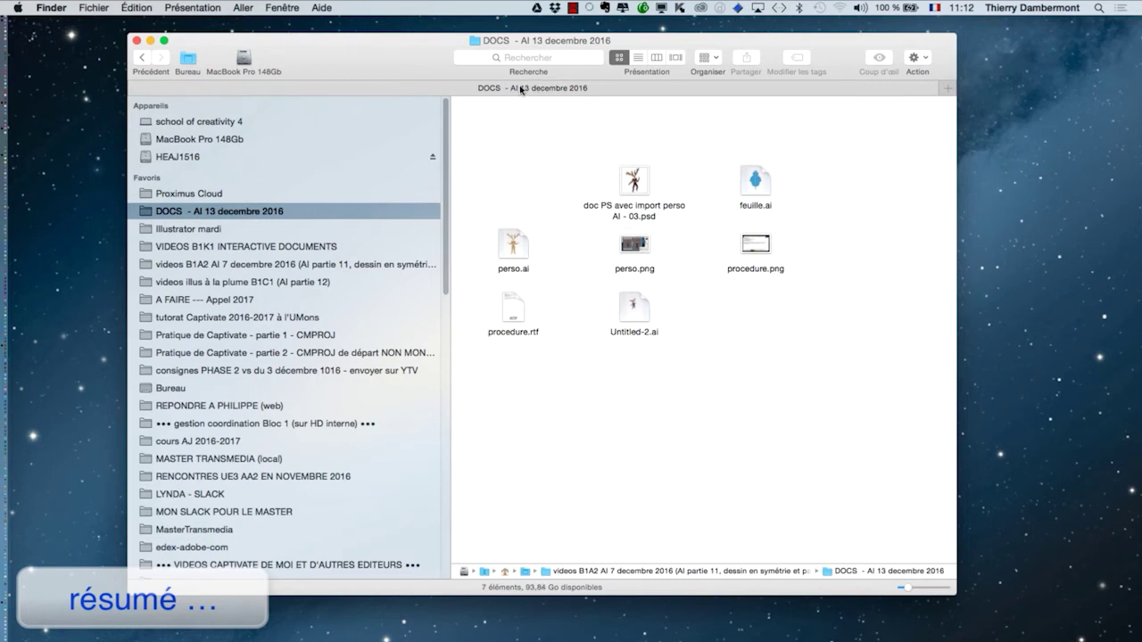
left_click(638, 57)
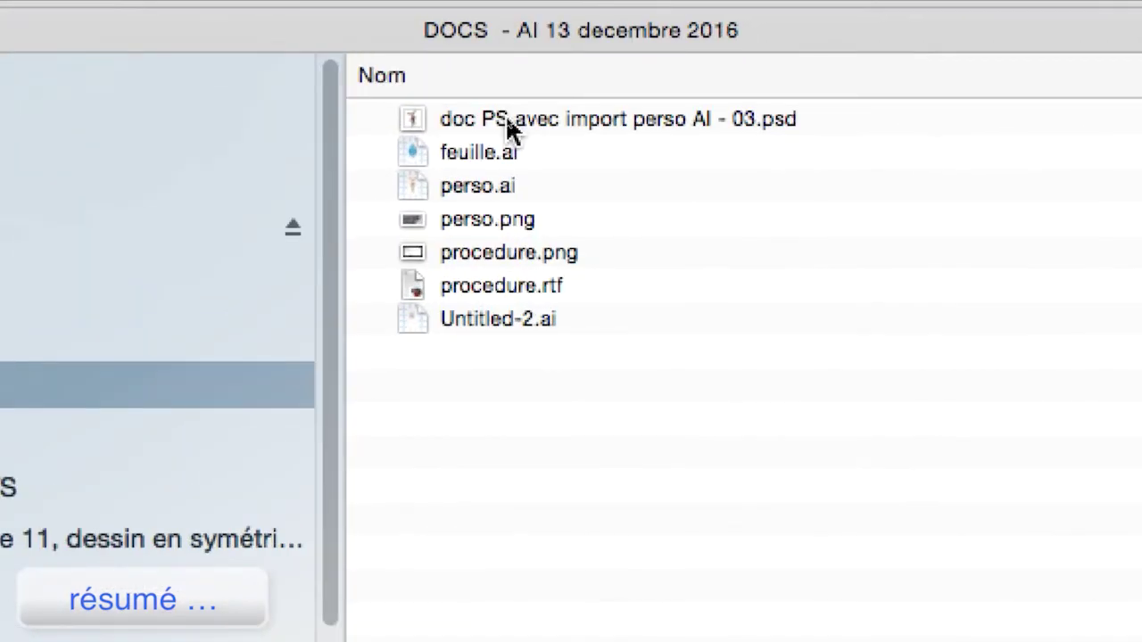
Open feuille.ai and perso.ai together in Illustrator from the DOCS folder.
left_click(537, 149)
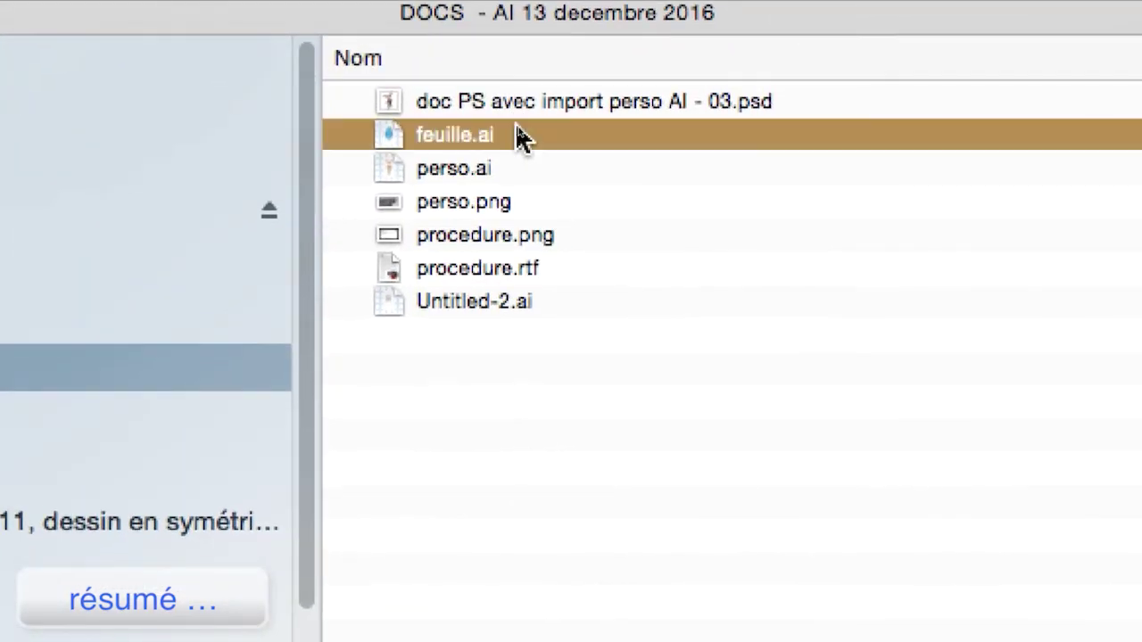
left_click(538, 182)
left_click(520, 125)
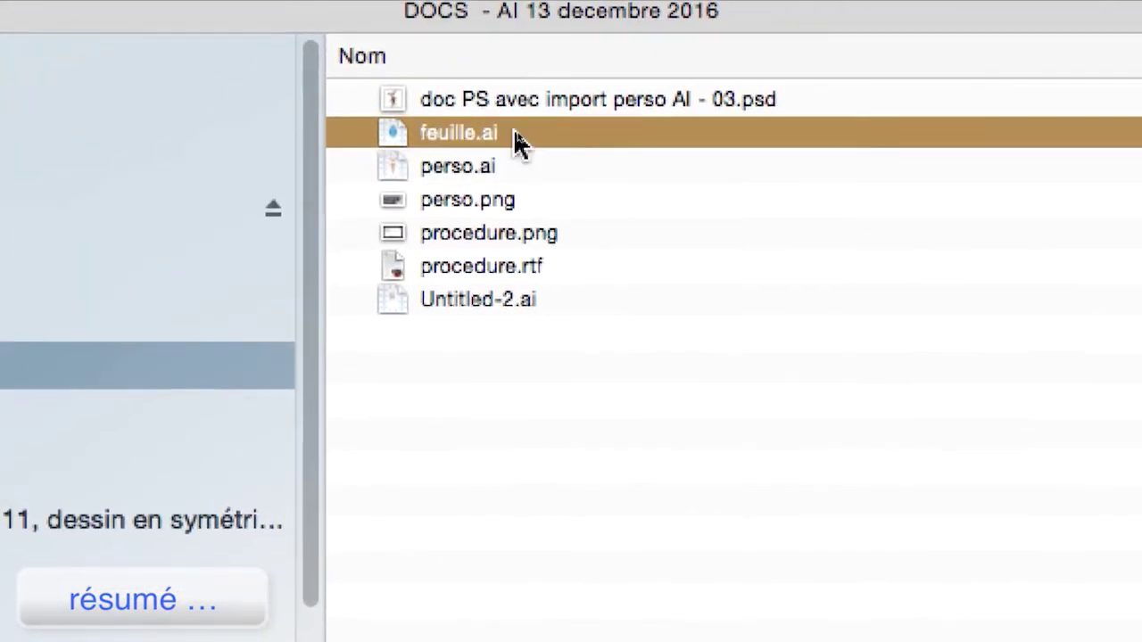
left_click(522, 154)
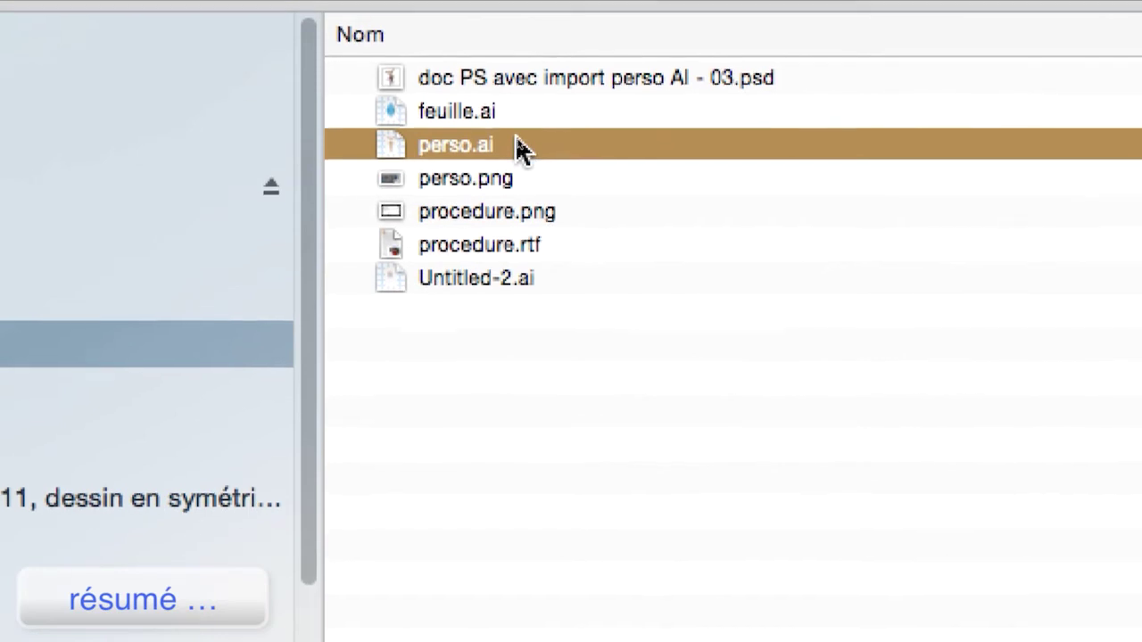
left_click(513, 126)
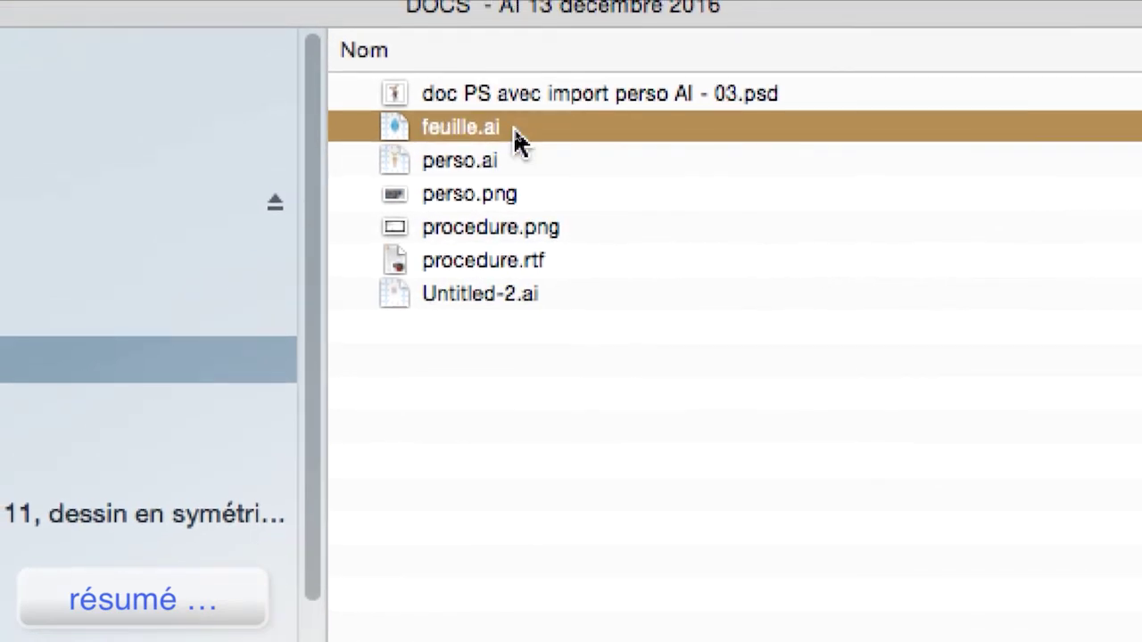
left_click(515, 141, "shift")
double_click(518, 141)
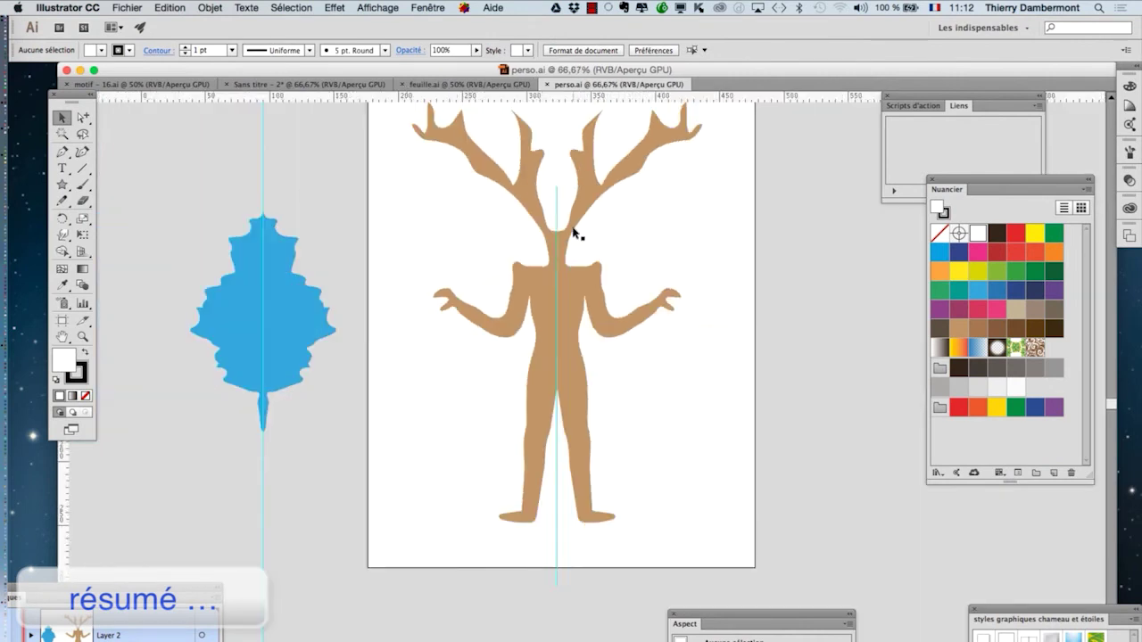
Compare the leaf drawing in feuille.ai with the antlered figure in perso.ai.
scroll(572, 233, "down", 1)
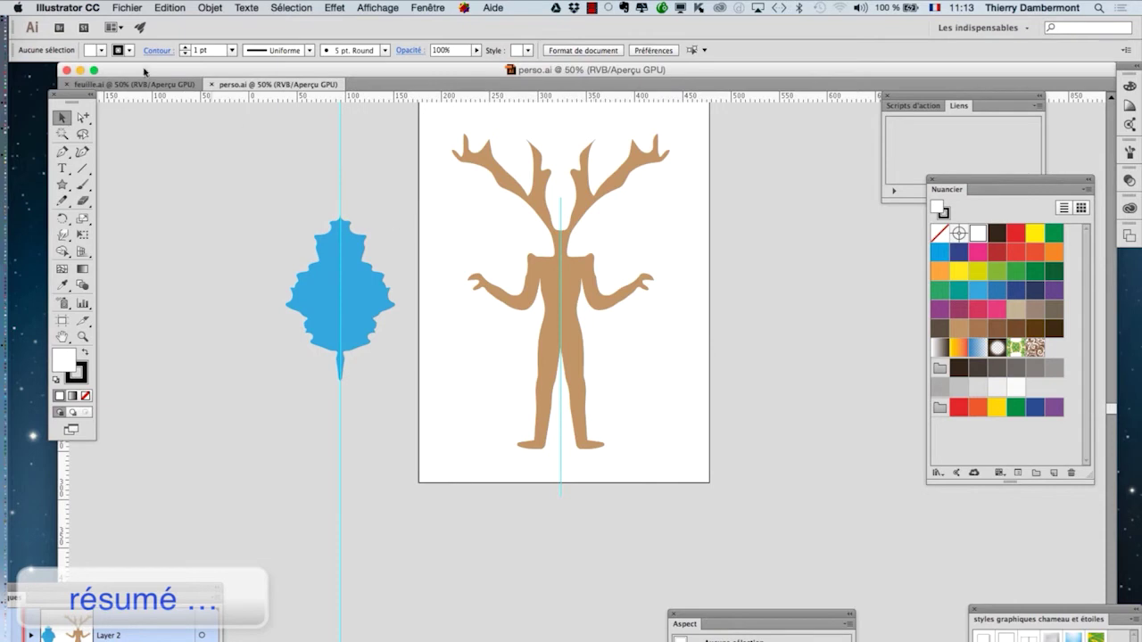
left_click(152, 83)
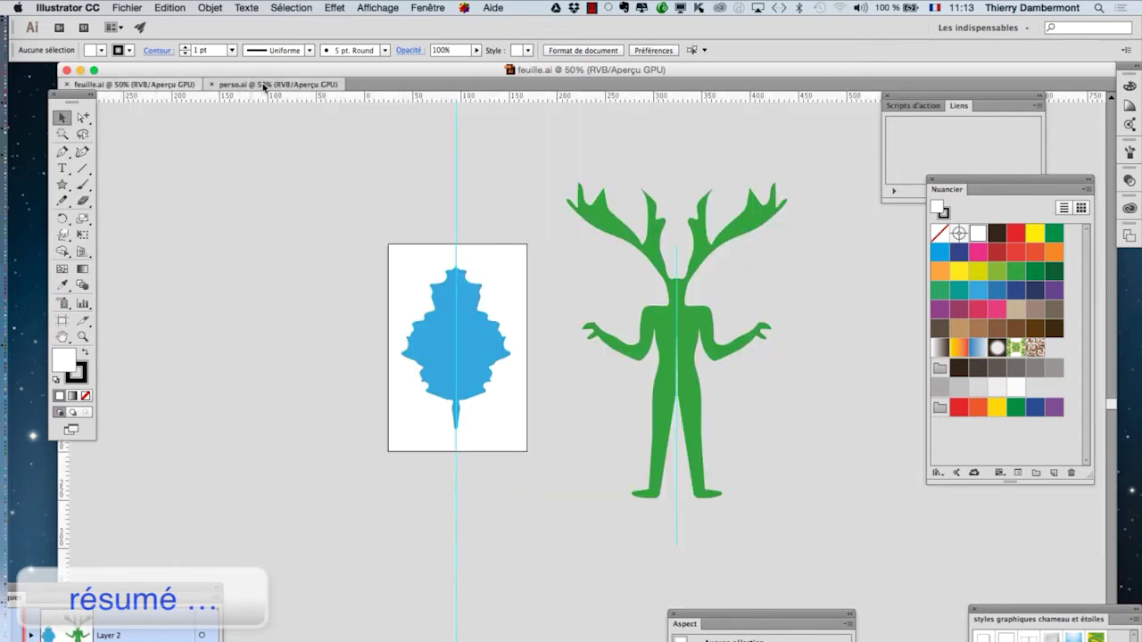
left_click(259, 84)
scroll(497, 270, "down", 1)
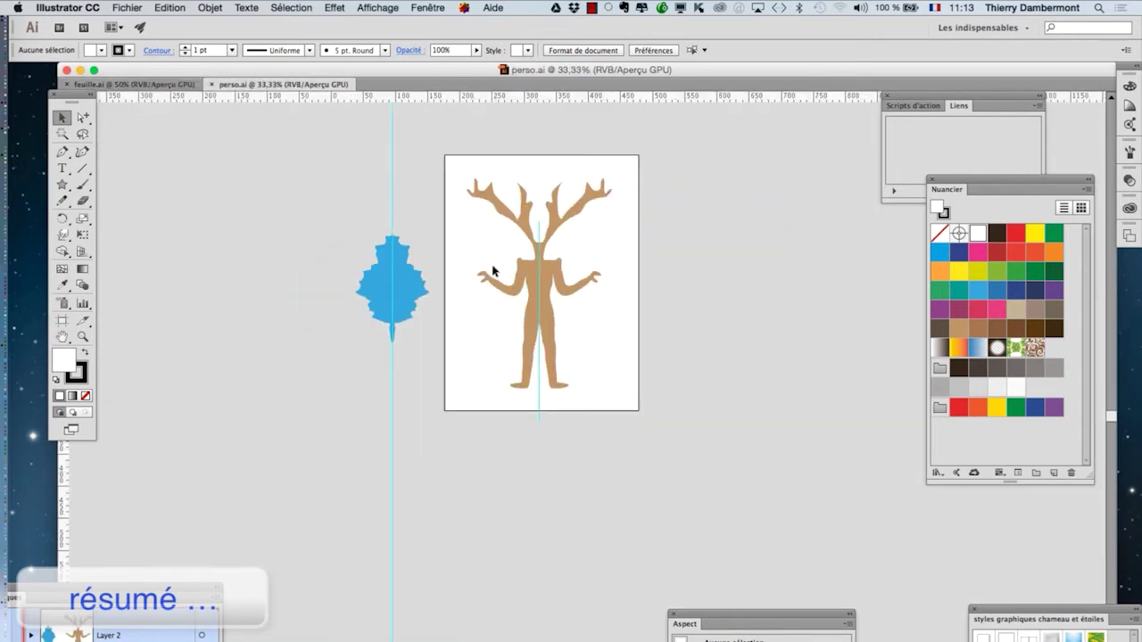
Inspect the artboard boundaries of feuille.ai and perso.ai with the Artboard tool.
left_click(152, 84)
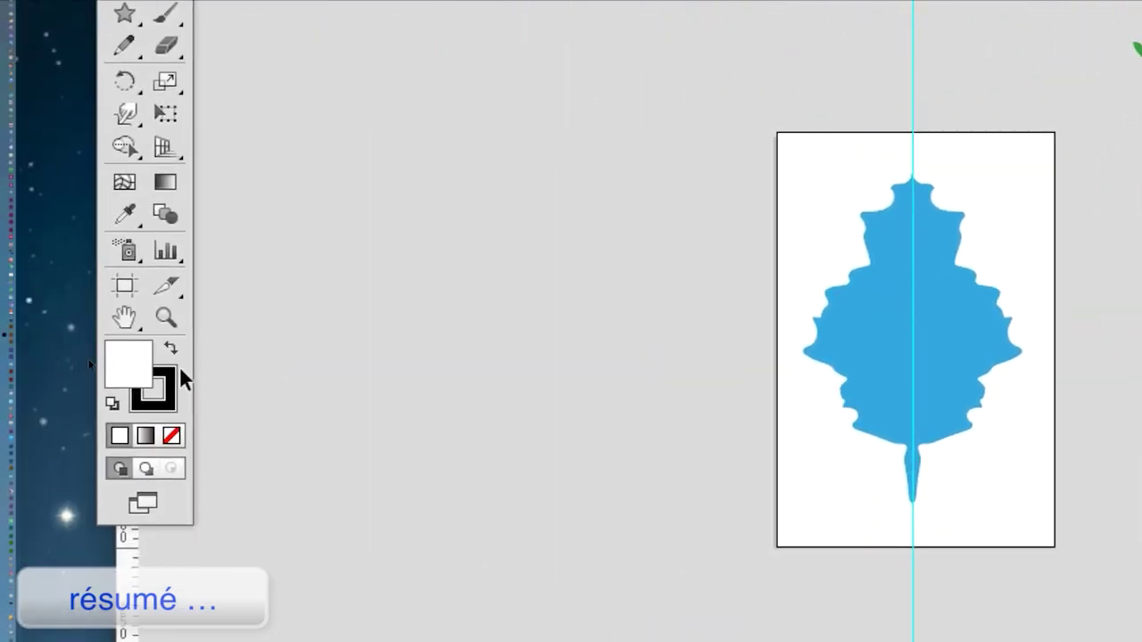
left_click(133, 290)
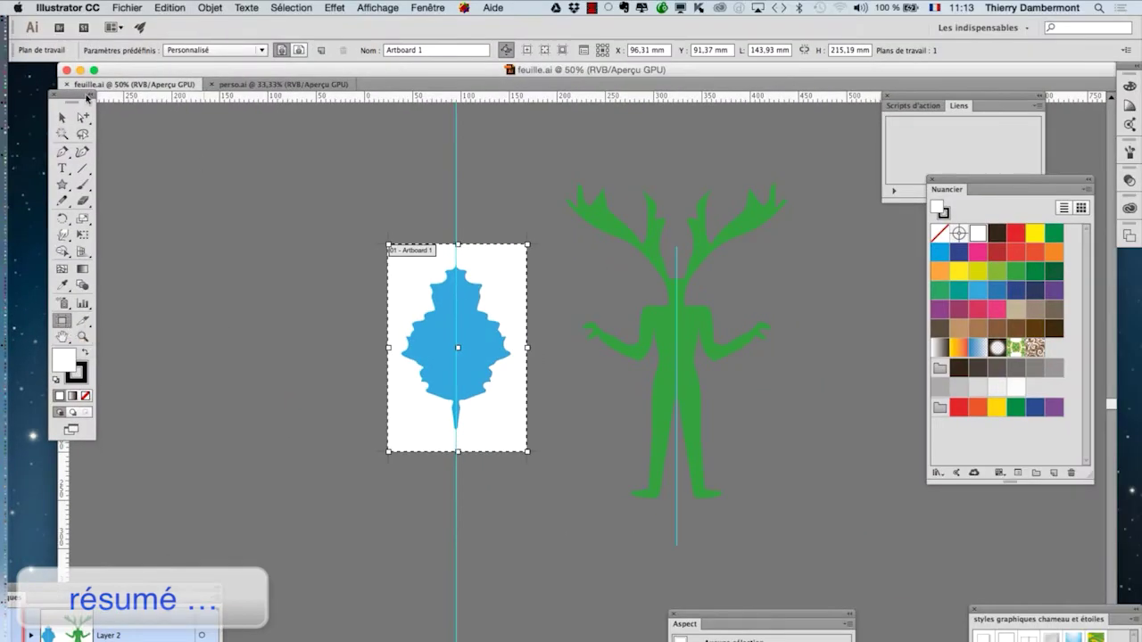
left_click(63, 118)
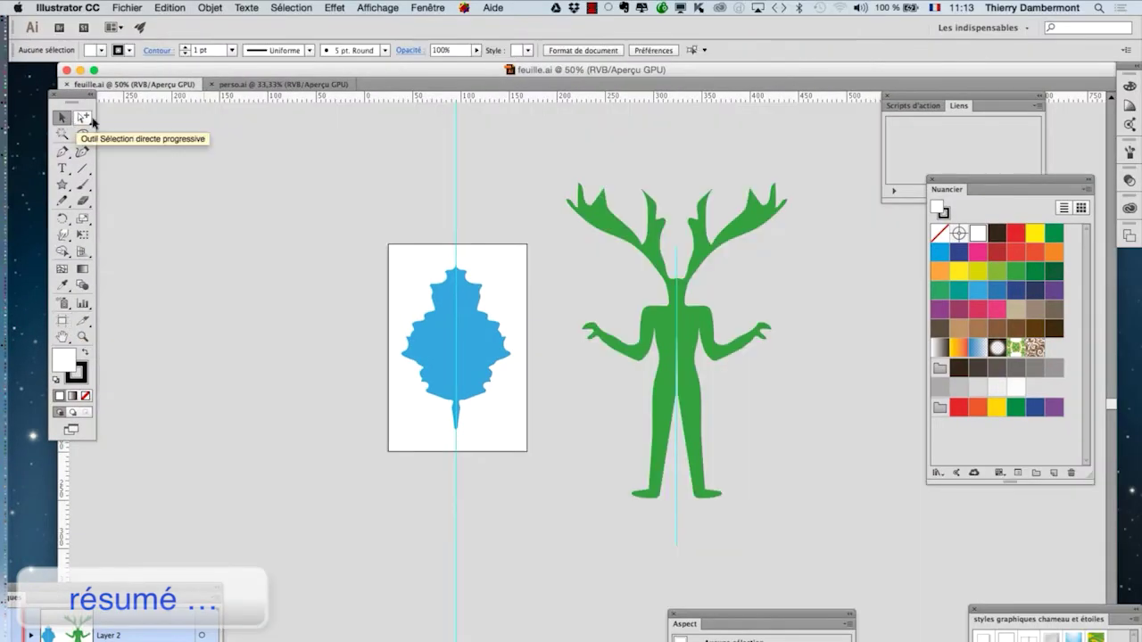
left_click(264, 85)
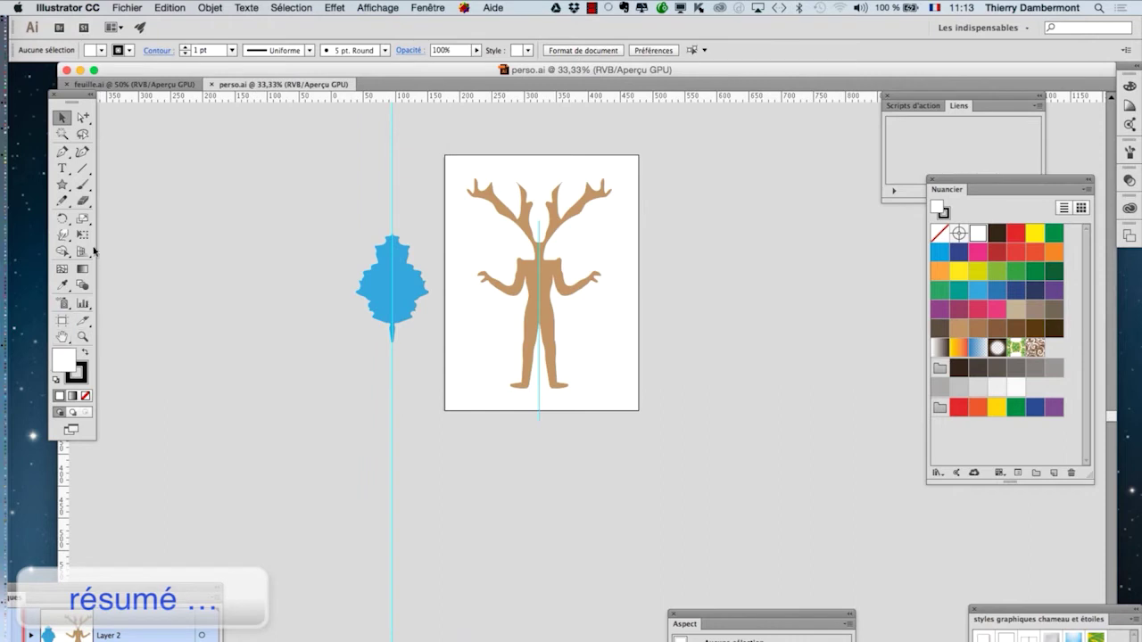
left_click(64, 321)
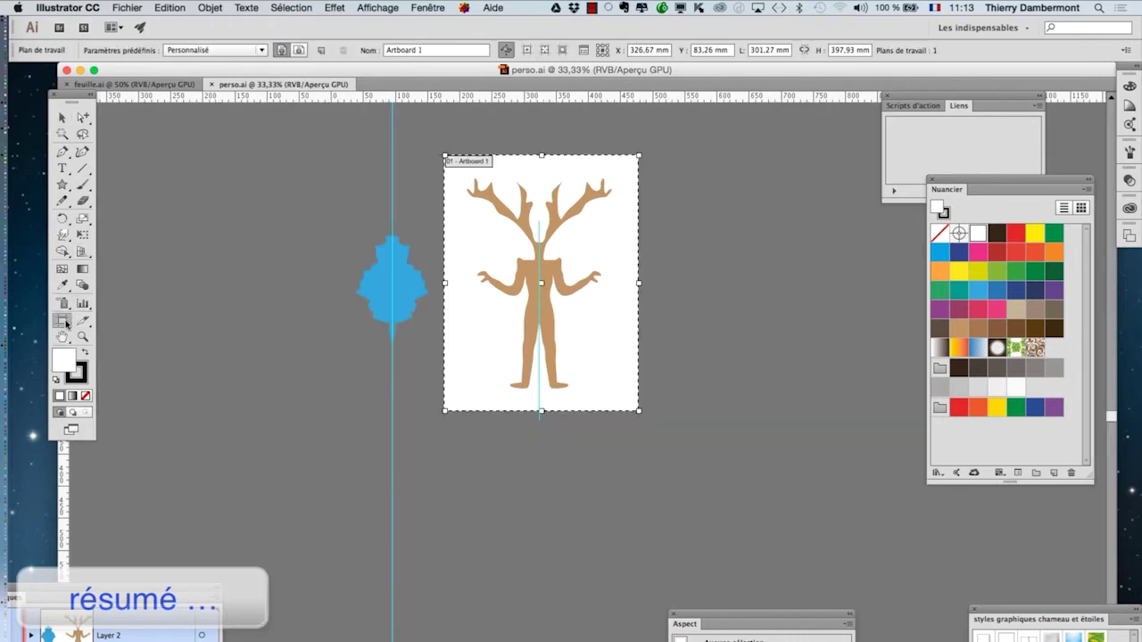
left_click(61, 119)
Select one half of the brown figure in perso.ai and deform its shoulder and antlers with the Warp tool.
scroll(569, 228, "up", 1)
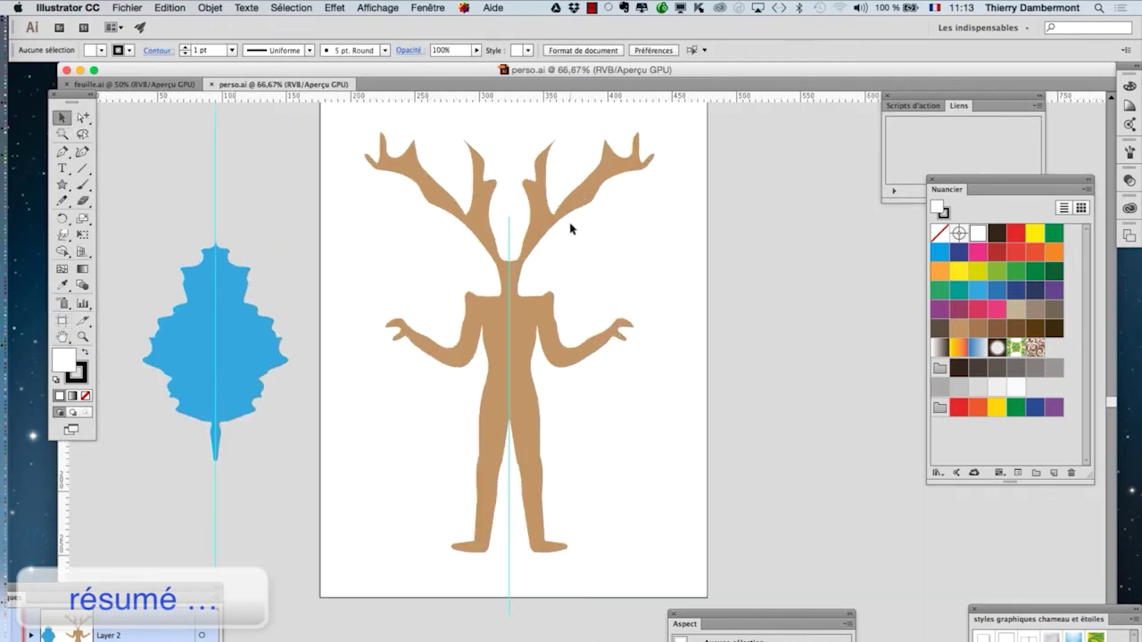
left_click_drag(574, 215, 551, 247)
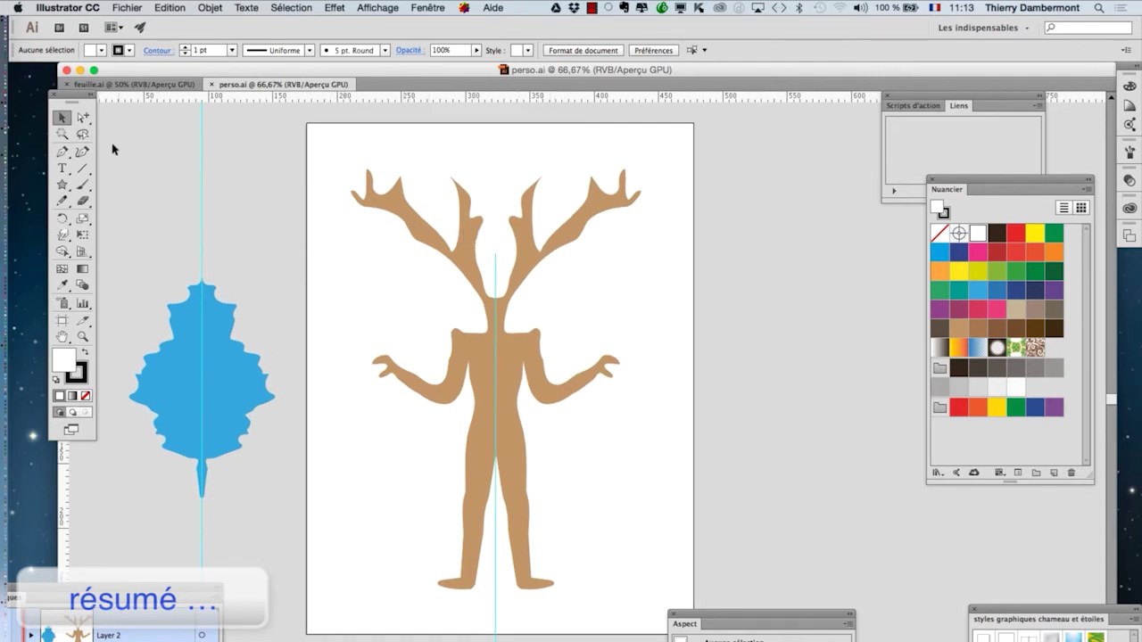
scroll(381, 231, "up", 1)
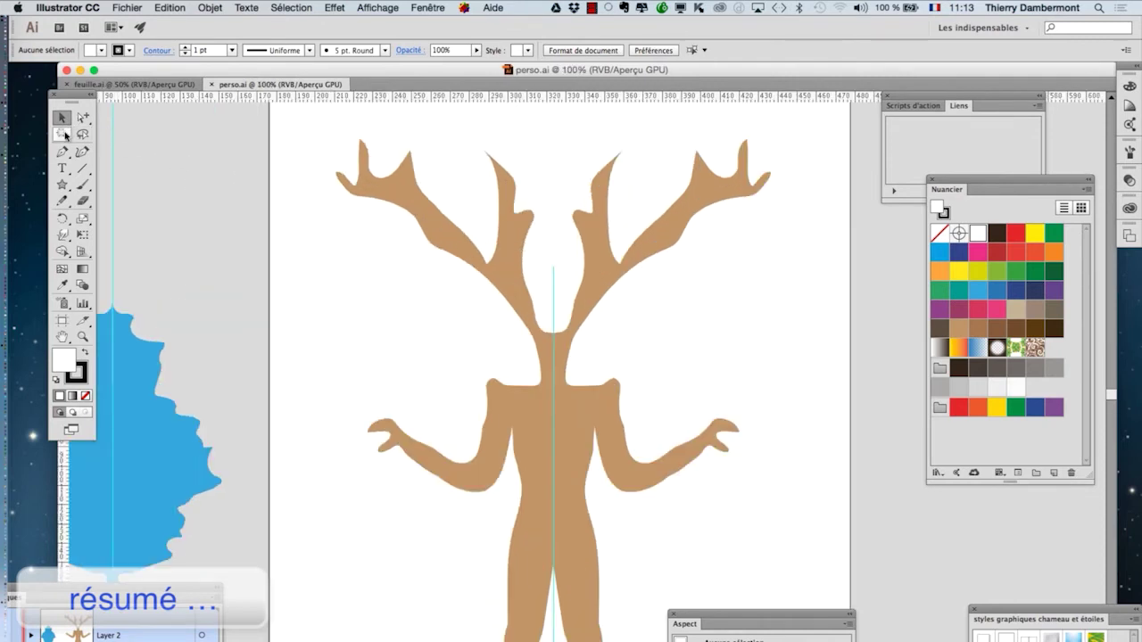
left_click(64, 236)
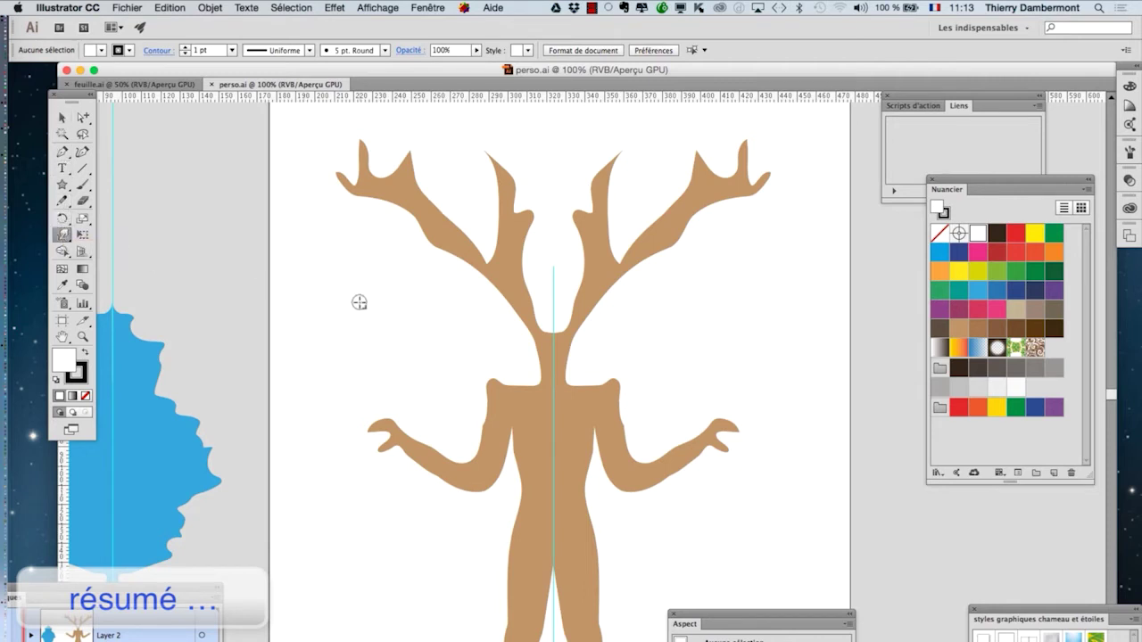
left_click(437, 253, "super")
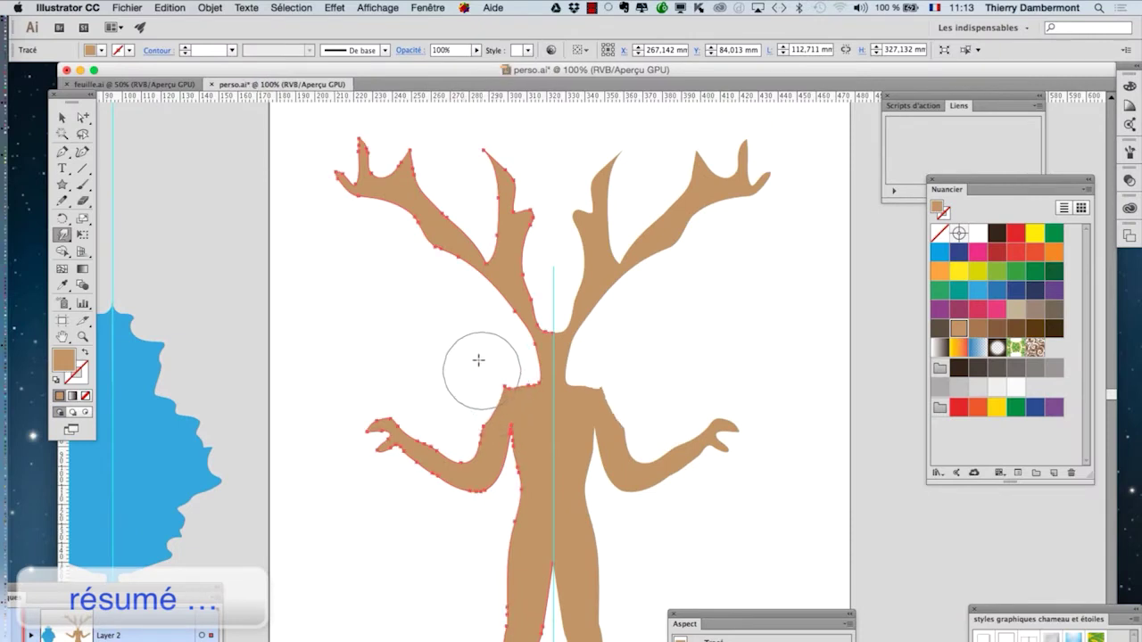
mouse_move(469, 308)
left_mouse_down()
mouse_move(479, 291)
mouse_move(438, 234)
mouse_move(395, 229)
mouse_move(365, 196)
left_mouse_up()
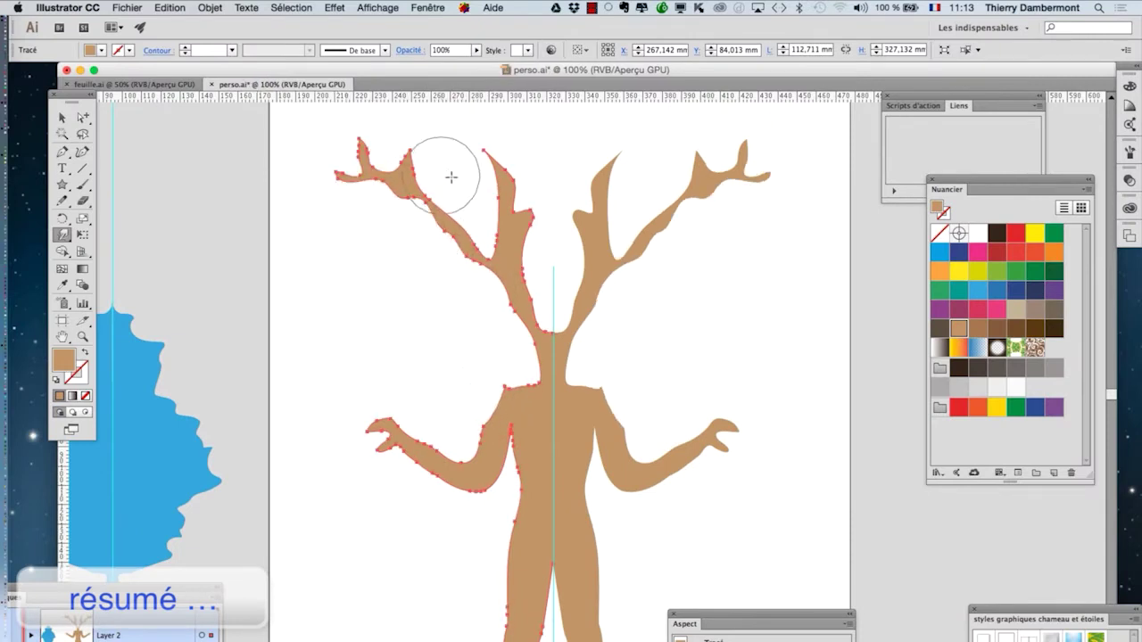
mouse_move(497, 173)
left_mouse_down()
mouse_move(517, 178)
mouse_move(467, 217)
mouse_move(429, 209)
mouse_move(413, 254)
left_mouse_up()
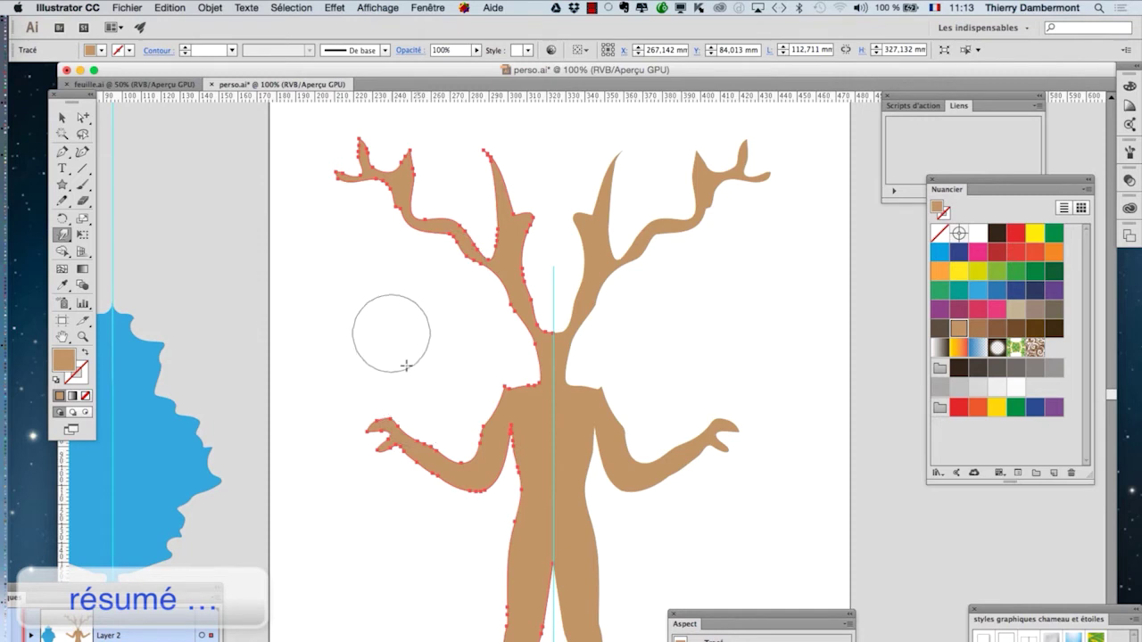
Reshape the figure's hand, forearm, hip and leg symmetrically with the Warp tool on its selected half, finishing with nothing selected.
mouse_move(385, 419)
left_mouse_down()
mouse_move(383, 434)
mouse_move(395, 415)
left_mouse_up()
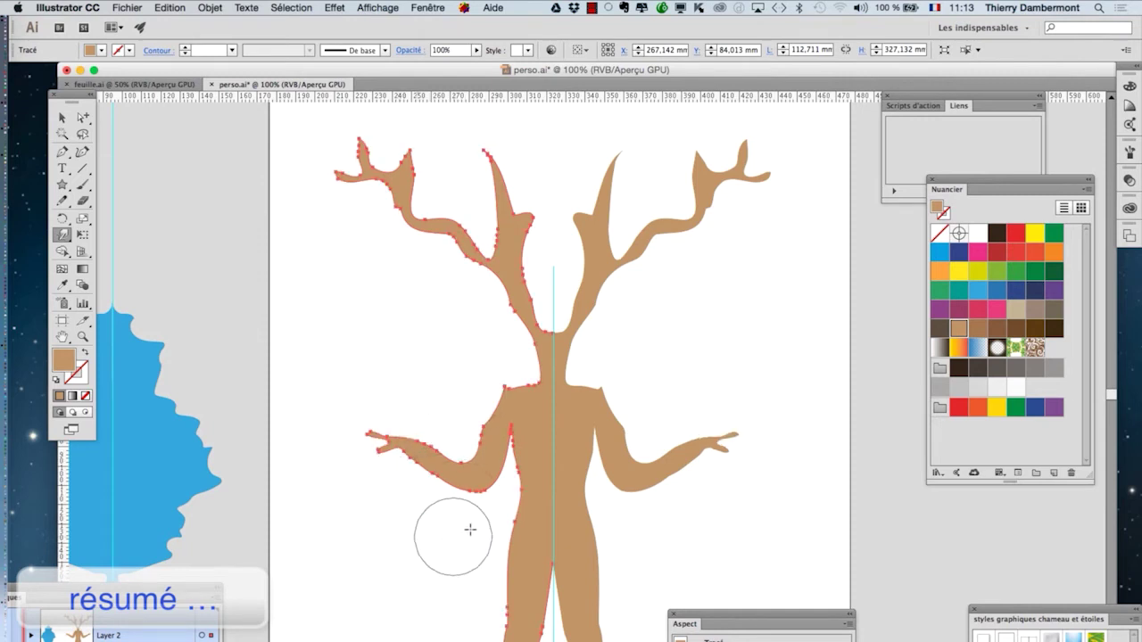
mouse_move(469, 530)
left_mouse_down()
mouse_move(428, 517)
mouse_move(428, 359)
mouse_move(415, 322)
mouse_move(453, 352)
mouse_move(451, 491)
left_mouse_up()
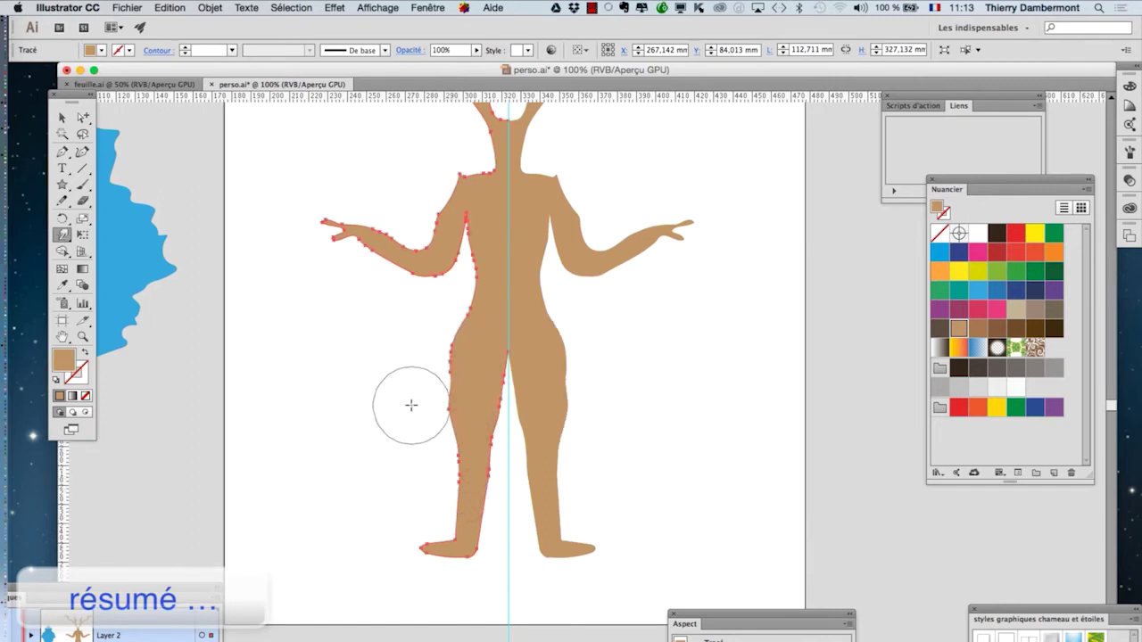
mouse_move(411, 402)
left_mouse_down()
mouse_move(440, 369)
mouse_move(438, 338)
mouse_move(464, 326)
mouse_move(434, 406)
mouse_move(467, 400)
mouse_move(455, 330)
mouse_move(439, 357)
mouse_move(479, 263)
left_mouse_up()
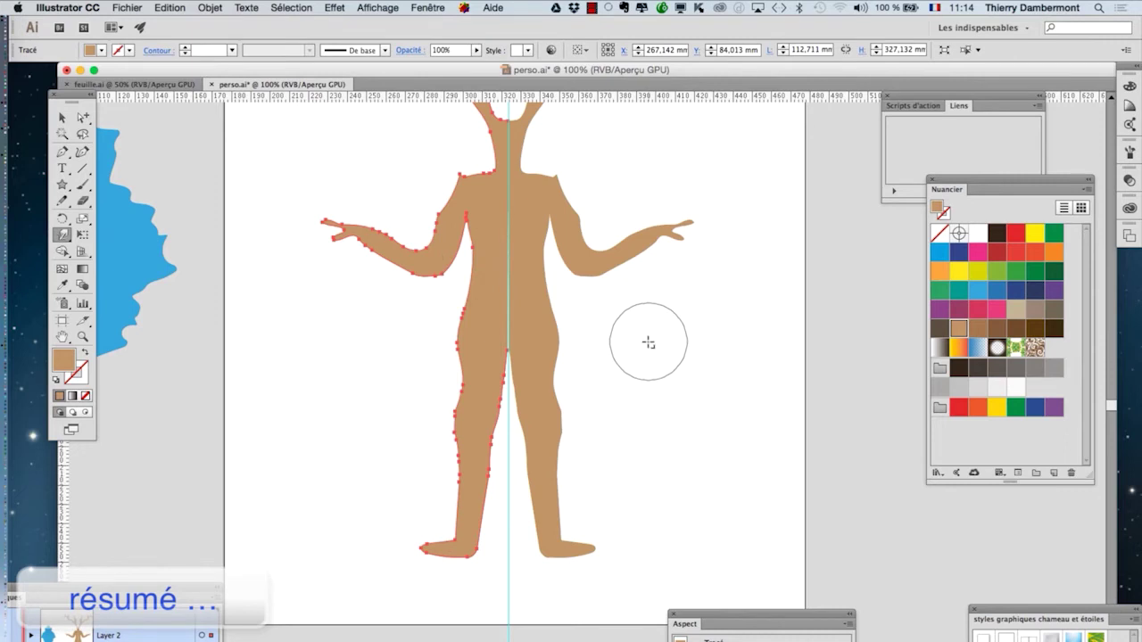
scroll(648, 344, "down", 1)
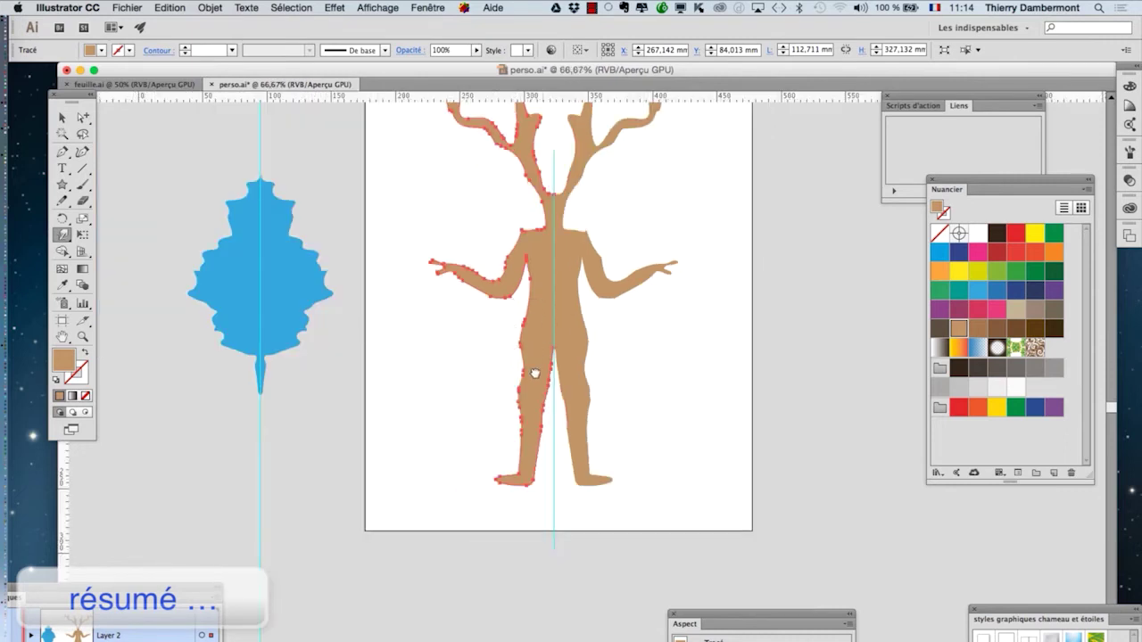
scroll(534, 373, "up", 3)
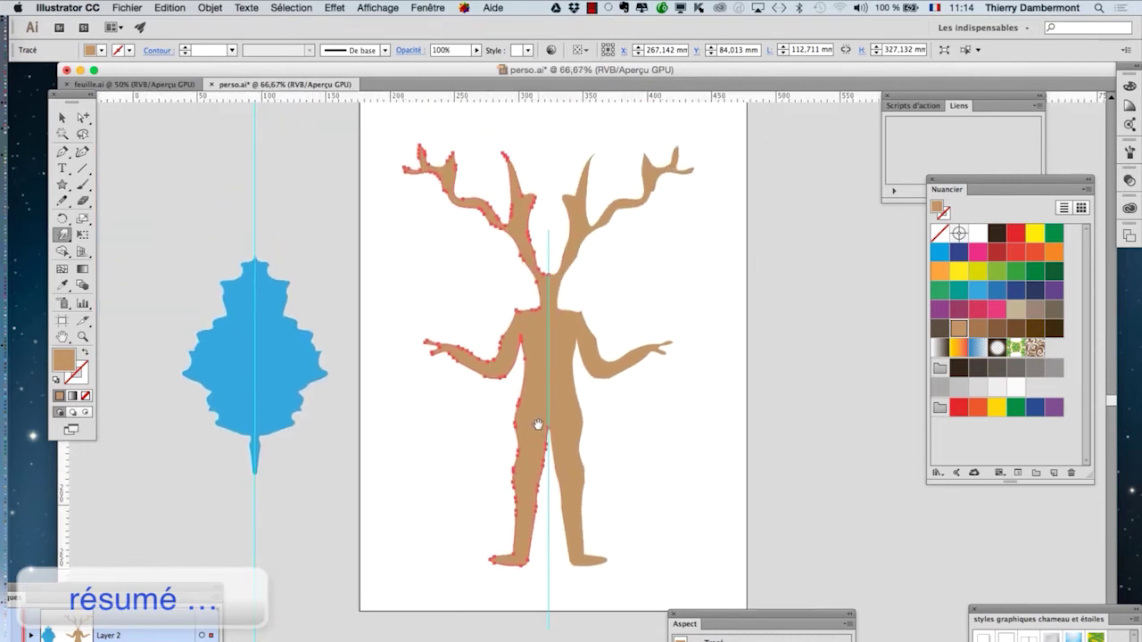
left_click(487, 265, "super")
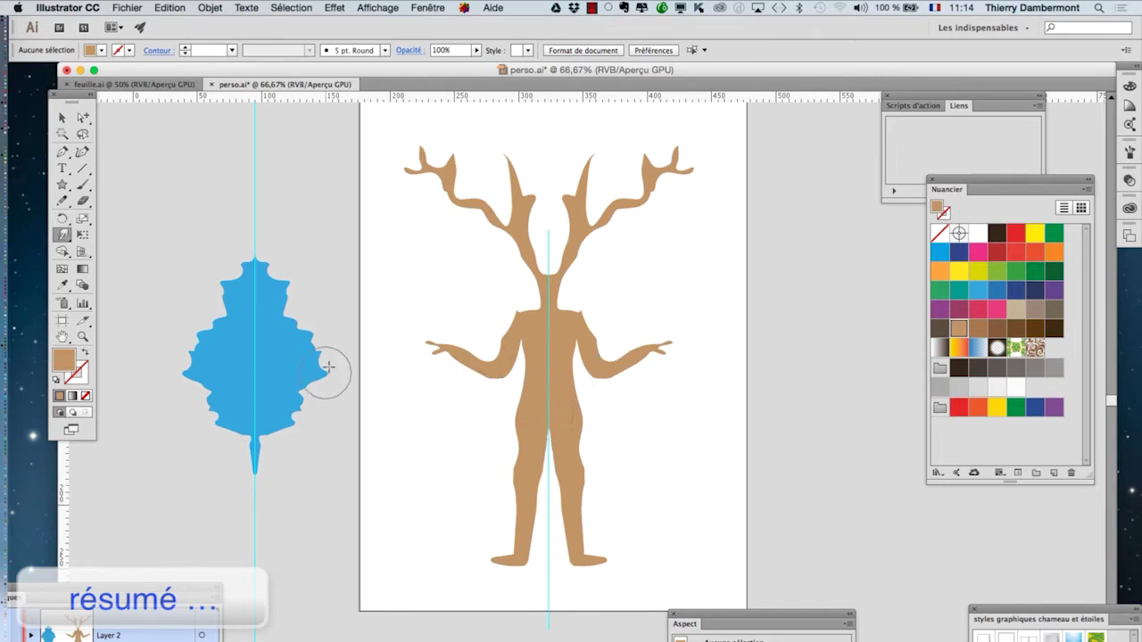
Smooth the blue leaf's jagged edges and reshape its tip symmetrically with the Warp tool, finishing with nothing selected.
scroll(202, 357, "up", 1)
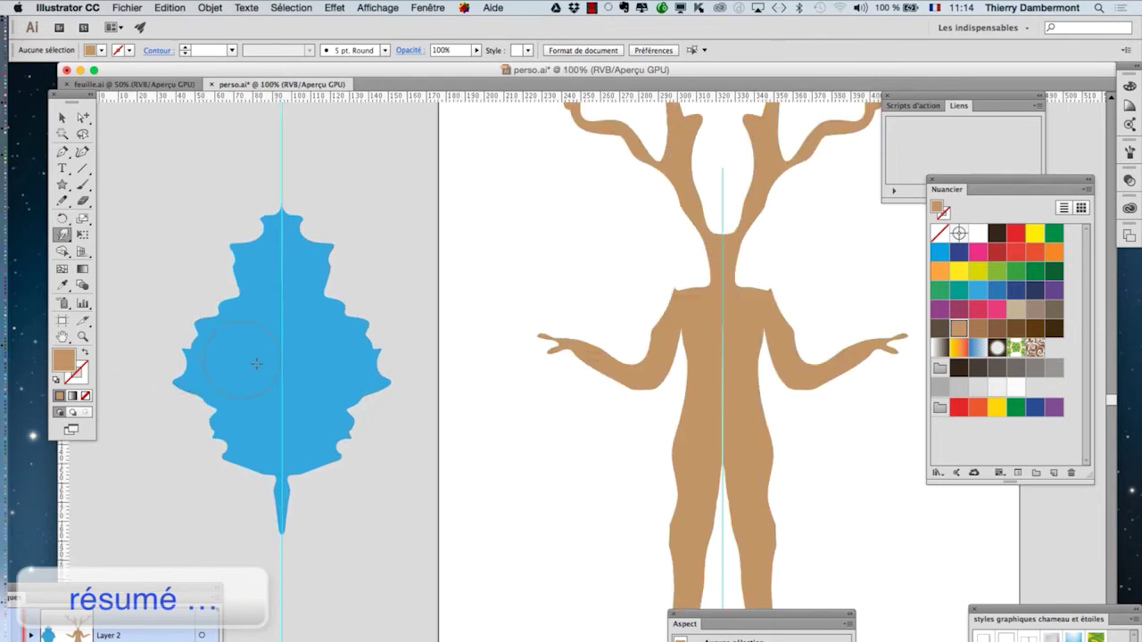
mouse_move(256, 364)
left_mouse_down()
mouse_move(221, 249)
mouse_move(230, 274)
mouse_move(178, 314)
mouse_move(172, 387)
mouse_move(198, 376)
mouse_move(170, 349)
mouse_move(205, 387)
mouse_move(216, 438)
mouse_move(192, 373)
mouse_move(209, 368)
mouse_move(169, 342)
mouse_move(200, 338)
mouse_move(213, 357)
mouse_move(185, 364)
mouse_move(226, 390)
mouse_move(196, 407)
mouse_move(218, 426)
mouse_move(192, 427)
mouse_move(220, 357)
mouse_move(202, 335)
mouse_move(240, 211)
mouse_move(251, 233)
mouse_move(246, 289)
left_mouse_up()
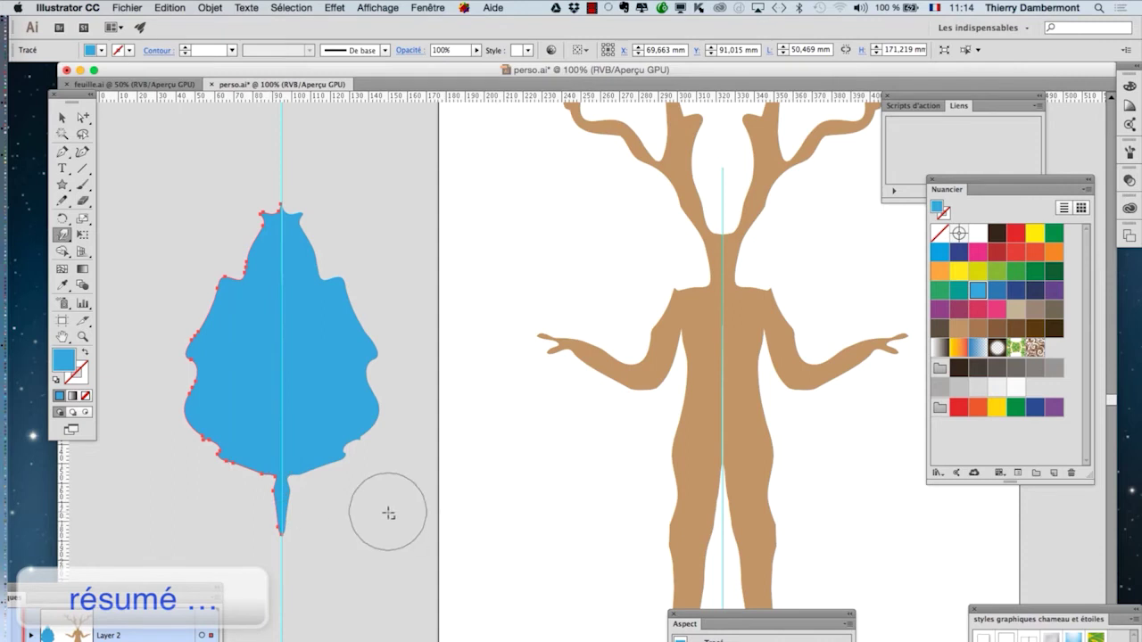
scroll(388, 511, "down", 1)
key("ctrl+shift+a")
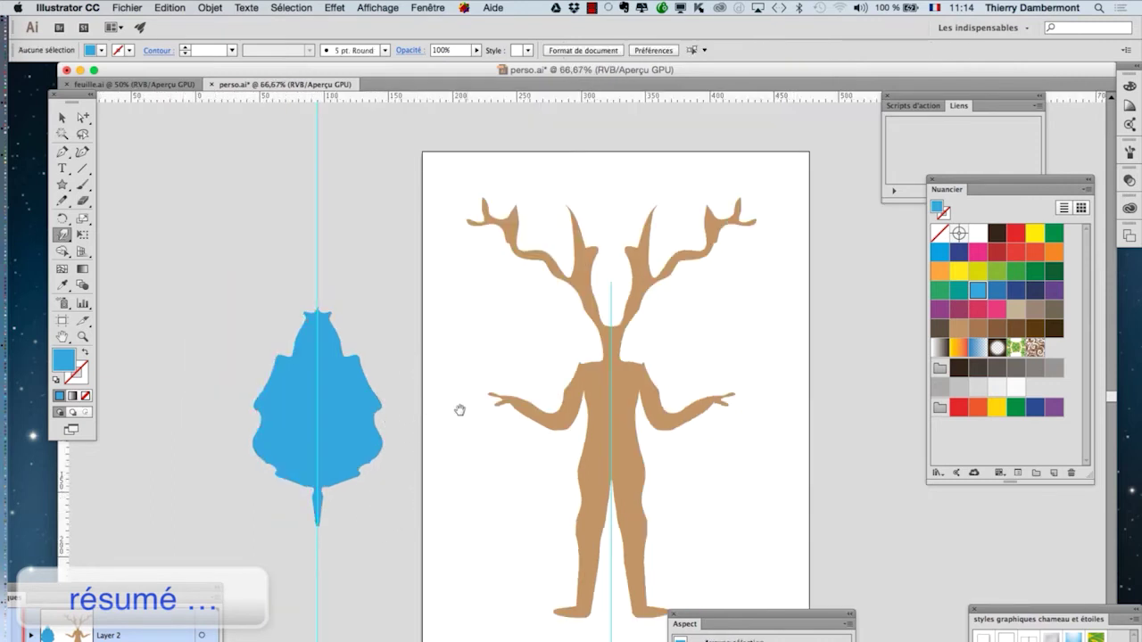
left_click_drag(460, 411, 440, 348)
mouse_move(288, 268)
left_mouse_down()
mouse_move(284, 254)
mouse_move(286, 308)
left_mouse_up()
key("ctrl+shift+a")
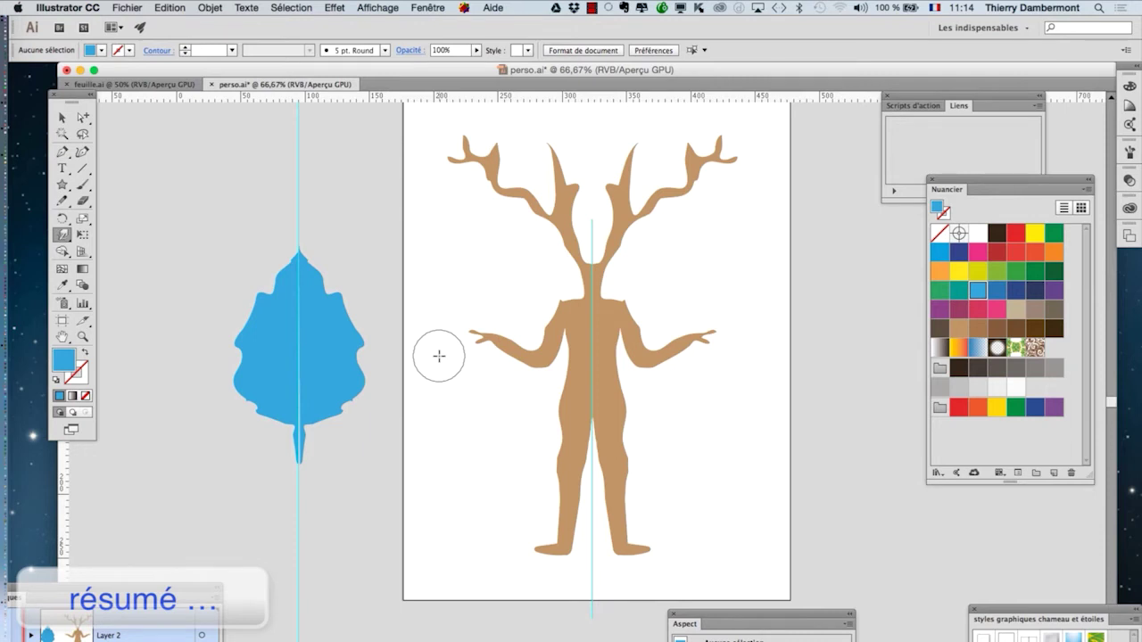
left_click(209, 8)
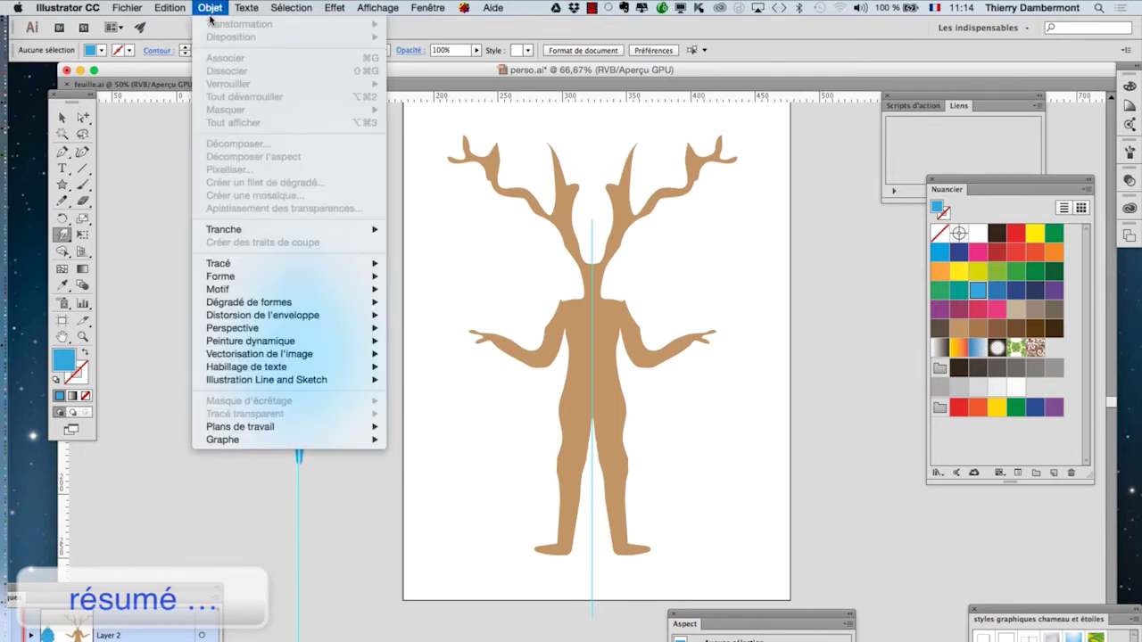
left_click(68, 117)
left_click(64, 117)
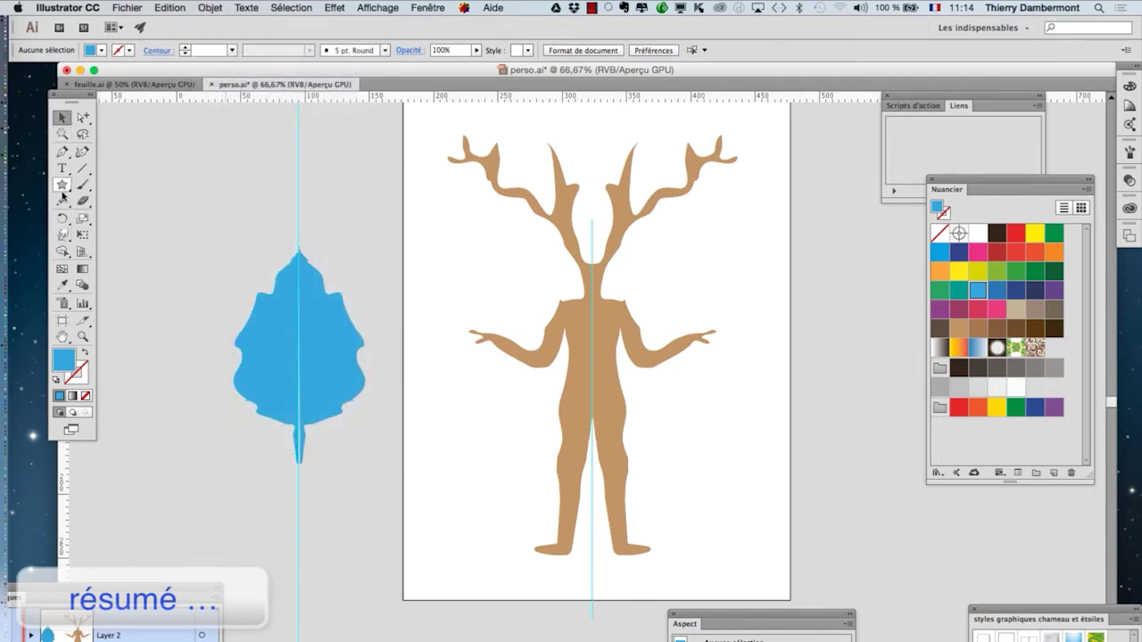
left_click(62, 187)
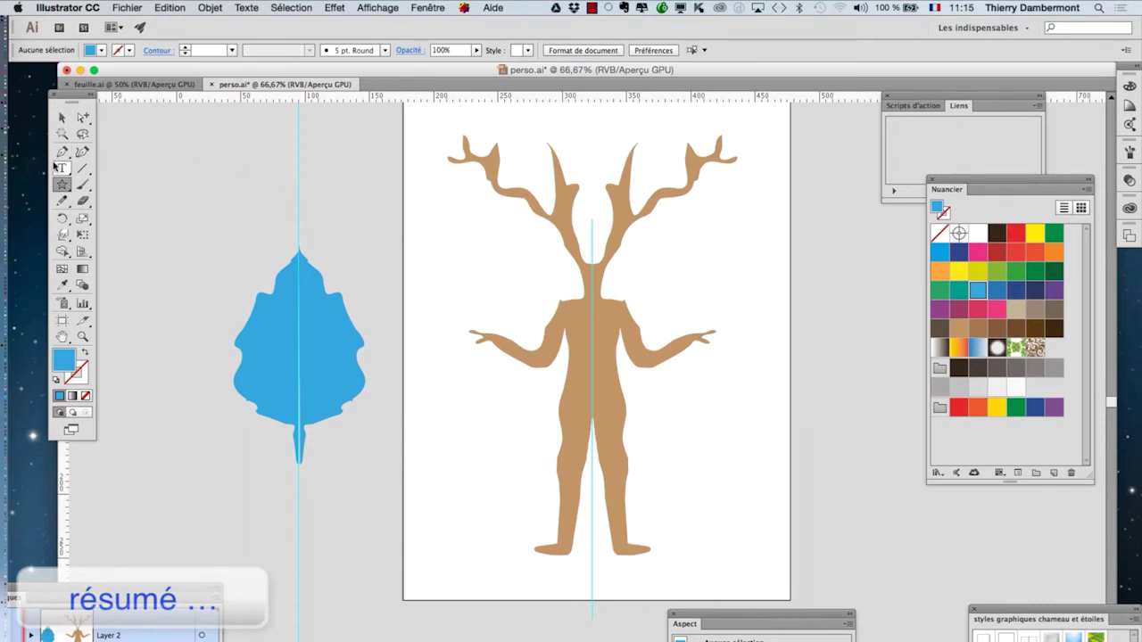
Draw a trial curved blue shape near the leaf with the Pen tool, select it and delete it.
left_click(63, 151)
left_click(203, 147)
left_click_drag(165, 216, 200, 298)
left_click(62, 119)
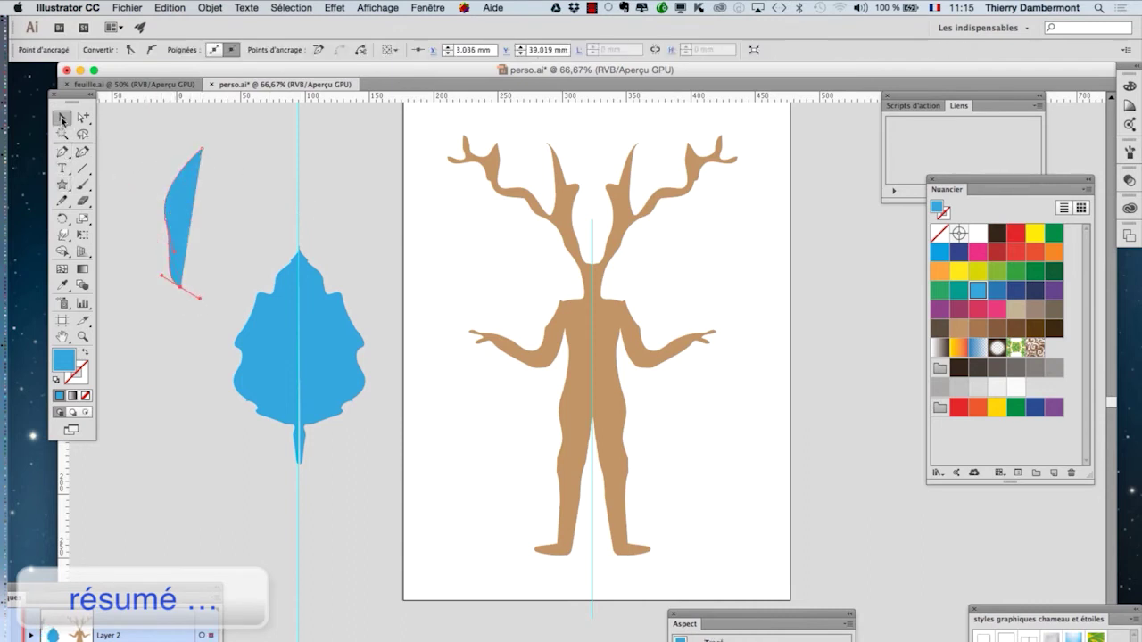
left_click(136, 272)
left_click(183, 230)
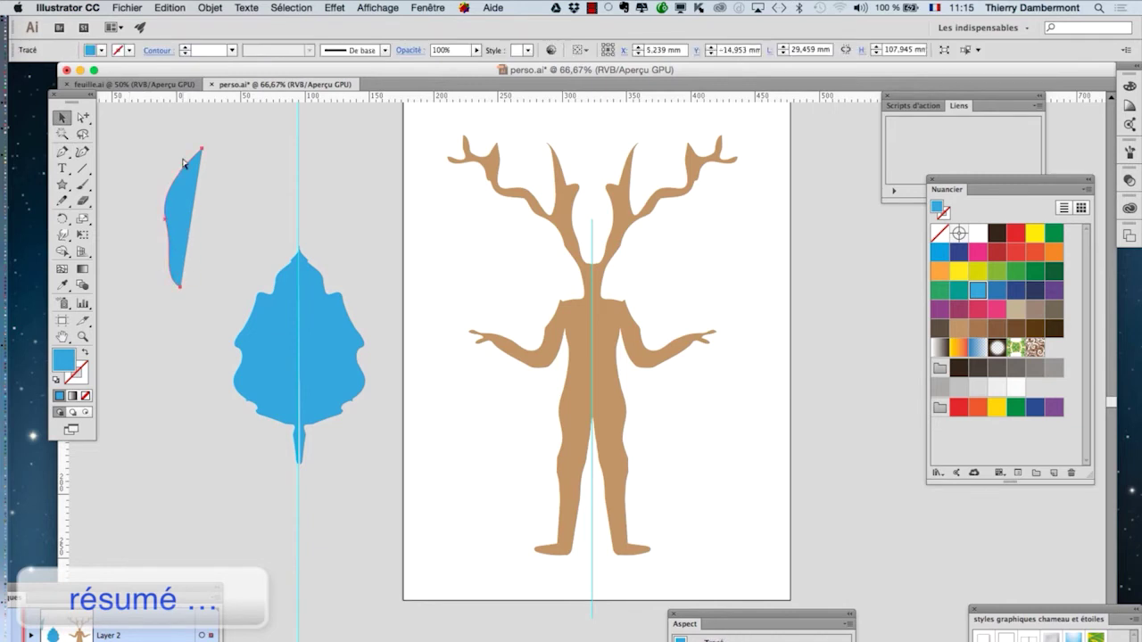
key("Delete")
Draw a closed teardrop shape about 51 mm wide and 21 mm high above the leaf with the Pencil tool and fill it red.
scroll(185, 183, "up", 2)
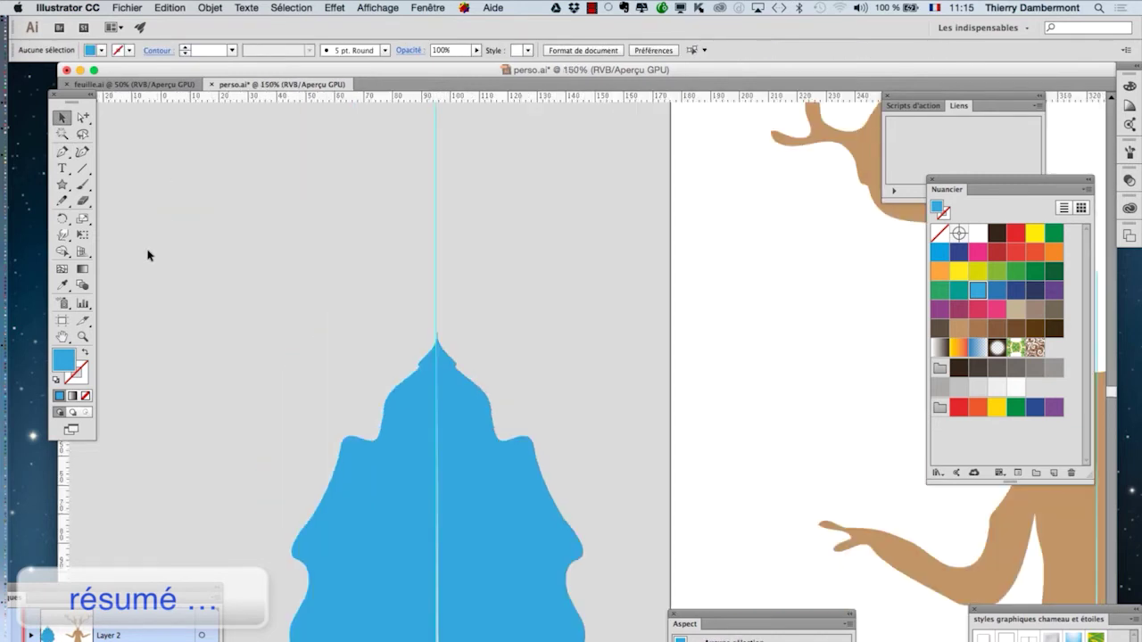
left_click(62, 152)
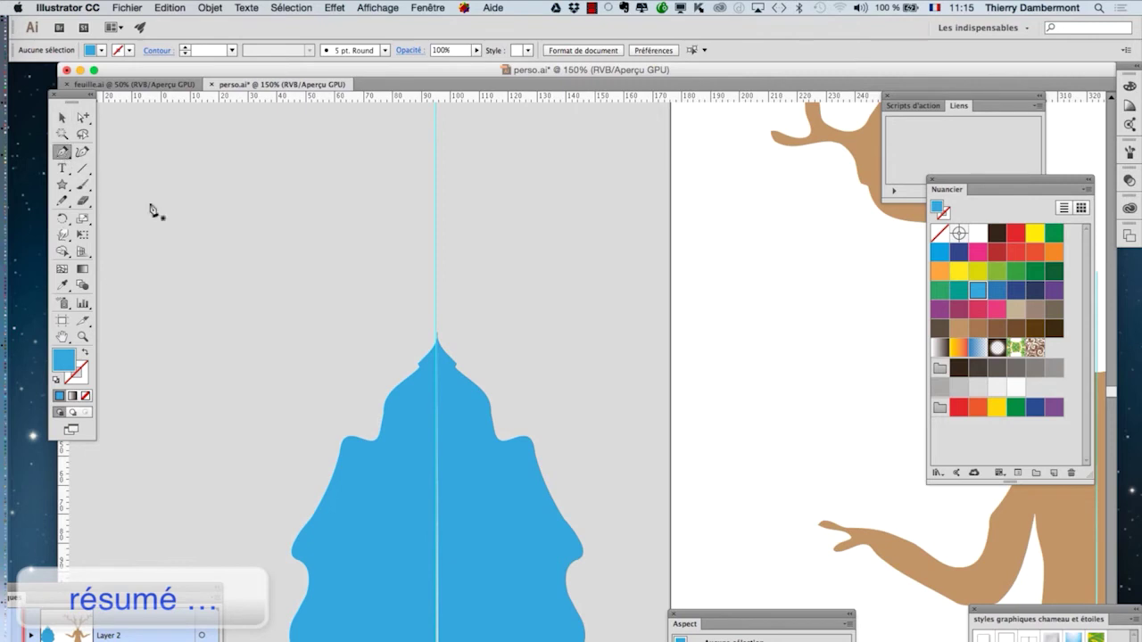
left_click(995, 252)
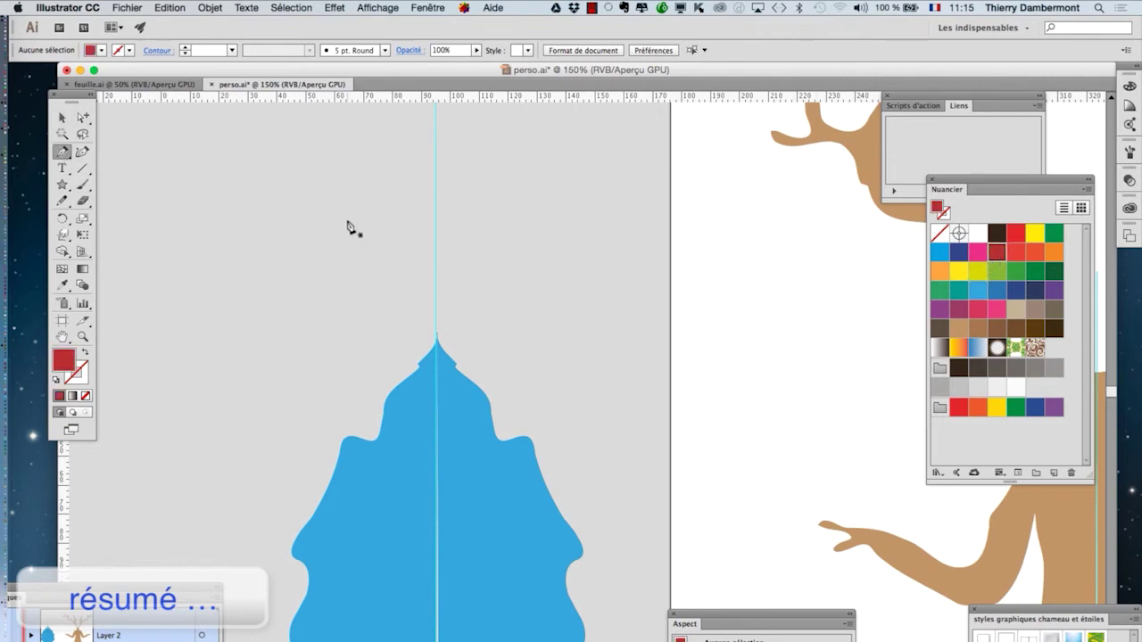
left_click(62, 201)
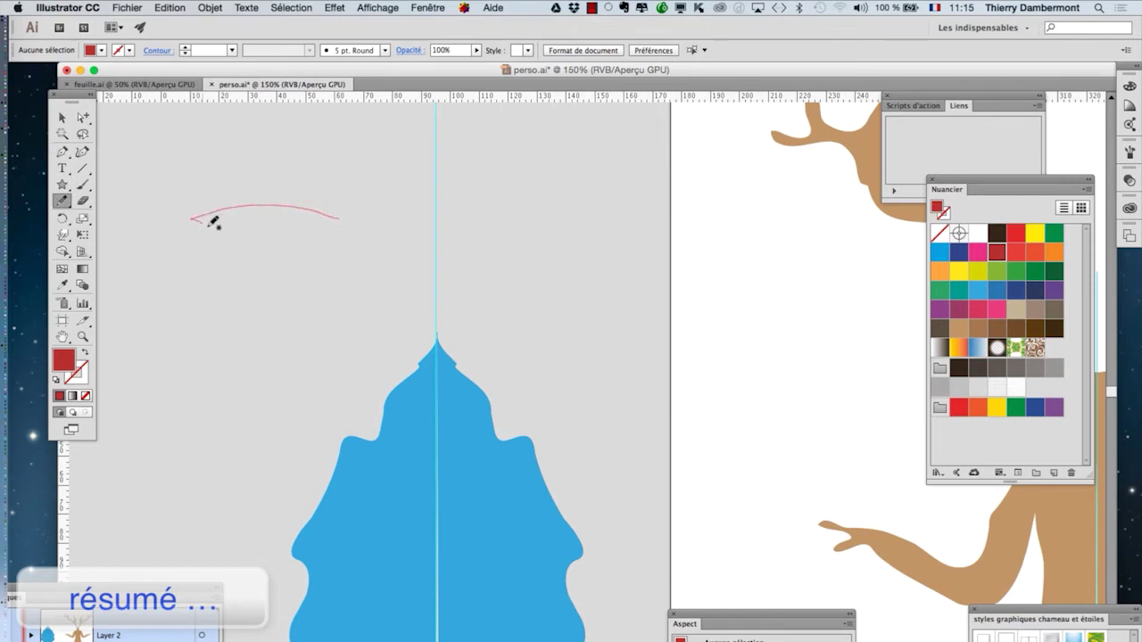
left_click_drag(343, 235, 339, 230)
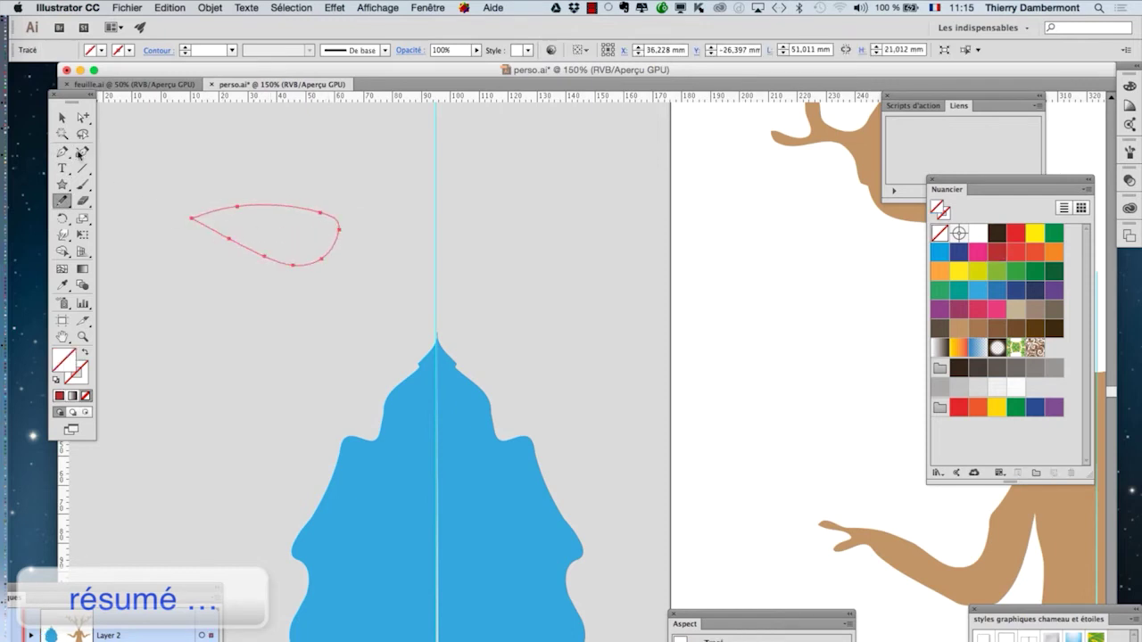
left_click(61, 118)
left_click(1016, 253)
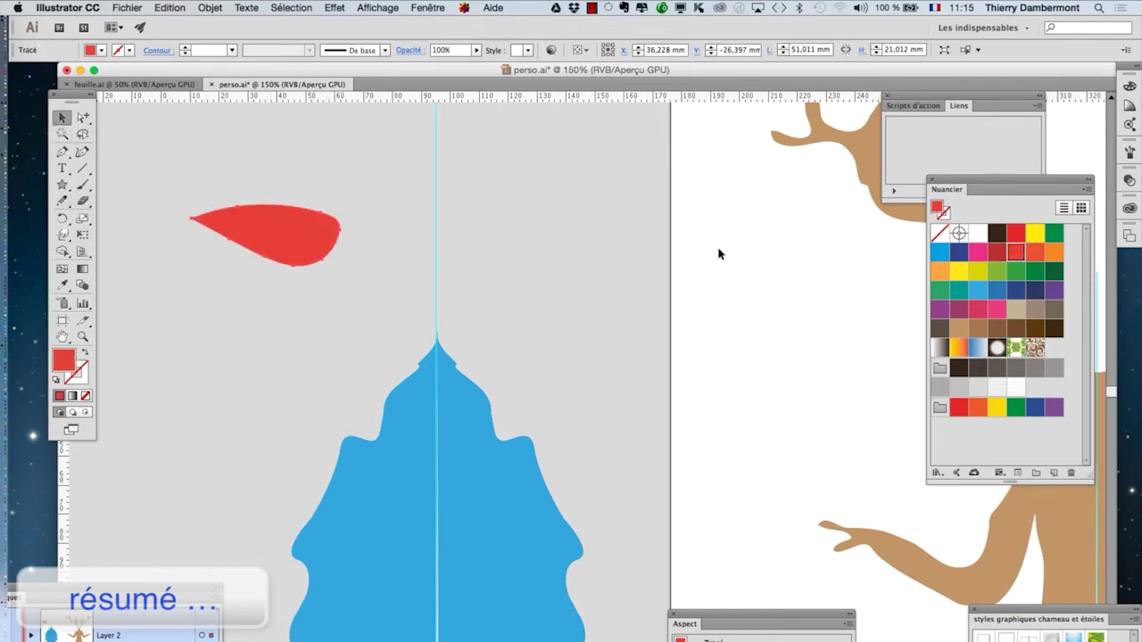
left_click(329, 269)
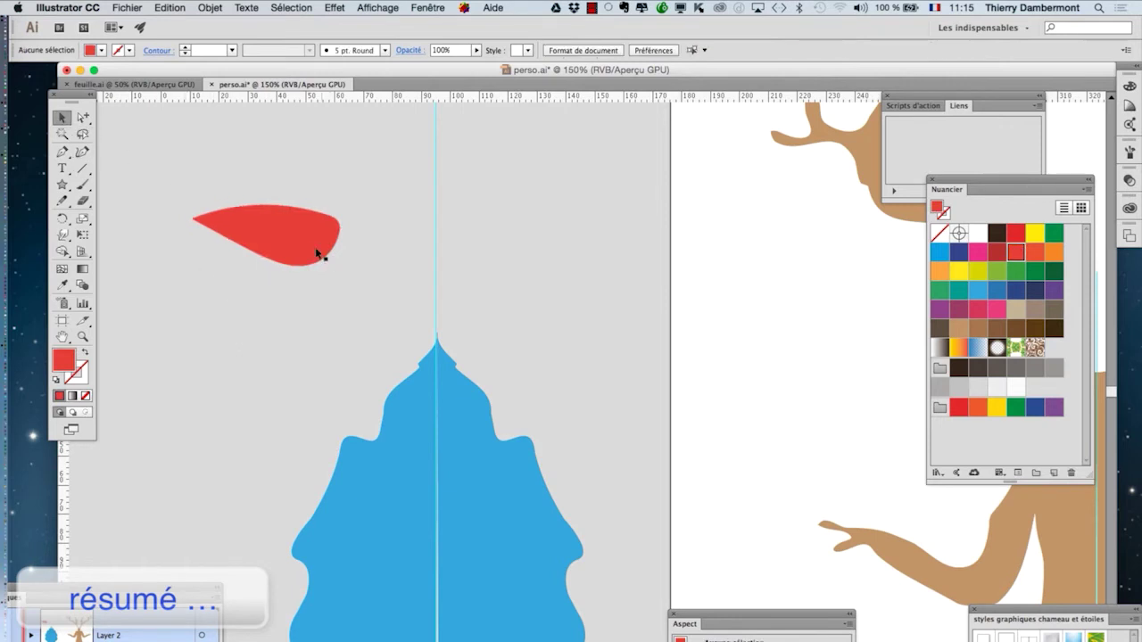
Create a mirrored copy of the red teardrop about the vertical axis and place it beside the original.
left_click(314, 251)
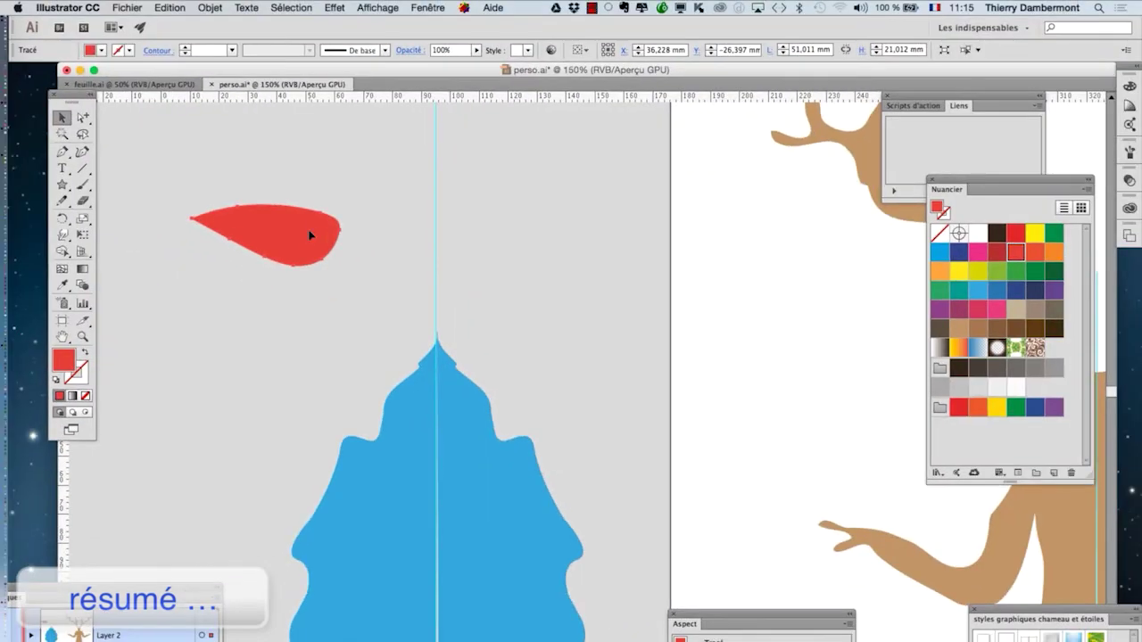
left_click(211, 8)
mouse_move(236, 24)
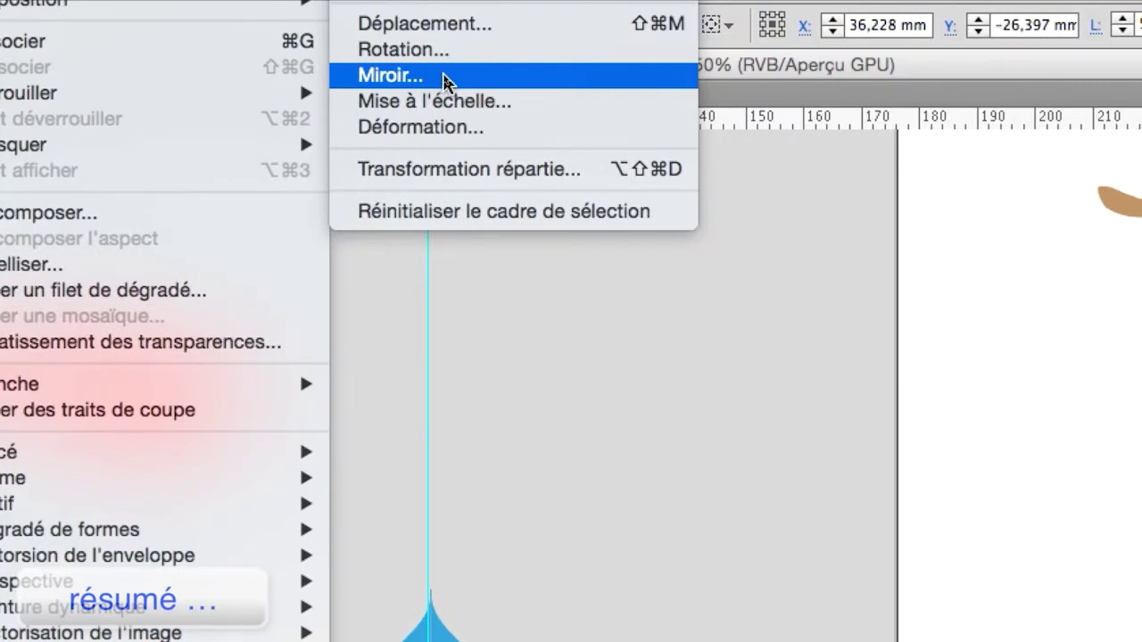
left_click(444, 77)
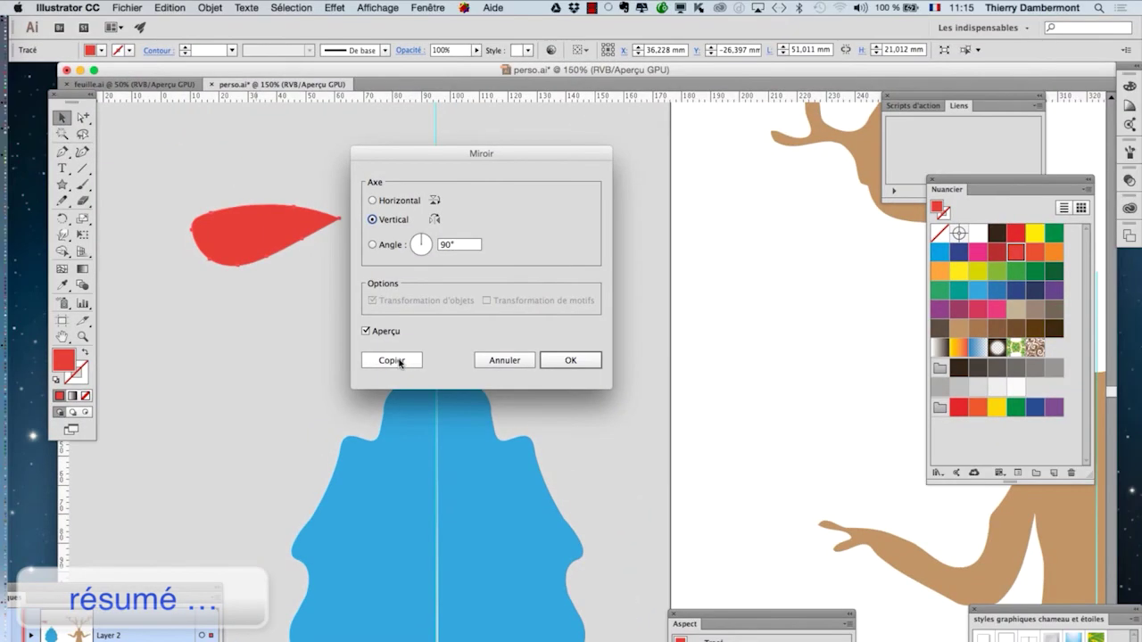
left_click(411, 273)
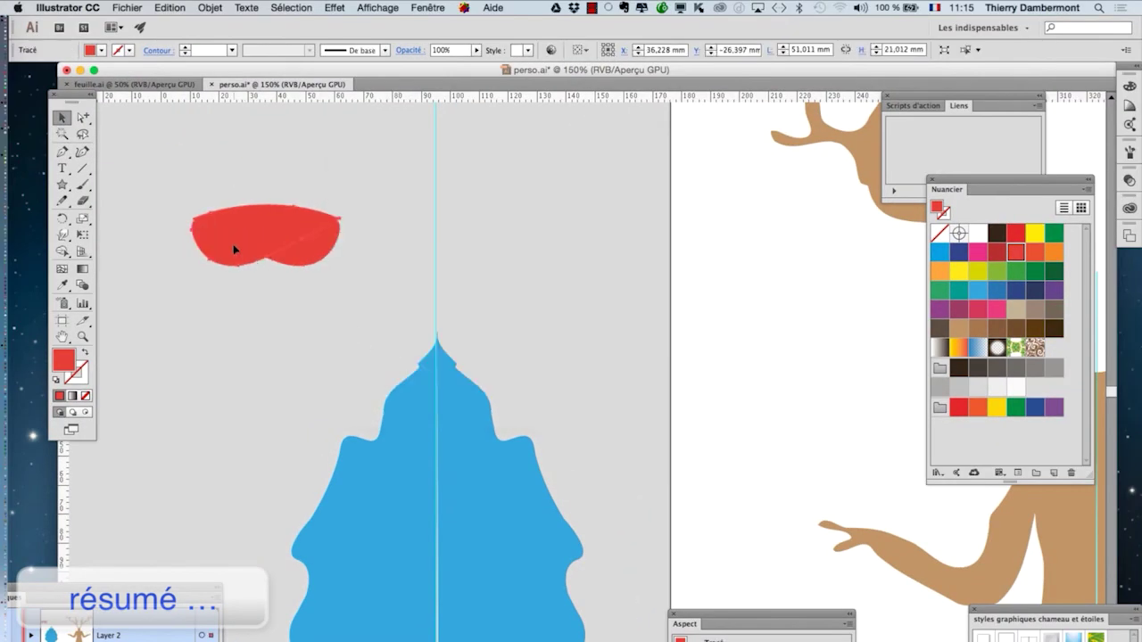
left_click_drag(235, 247, 411, 274)
left_click(326, 365)
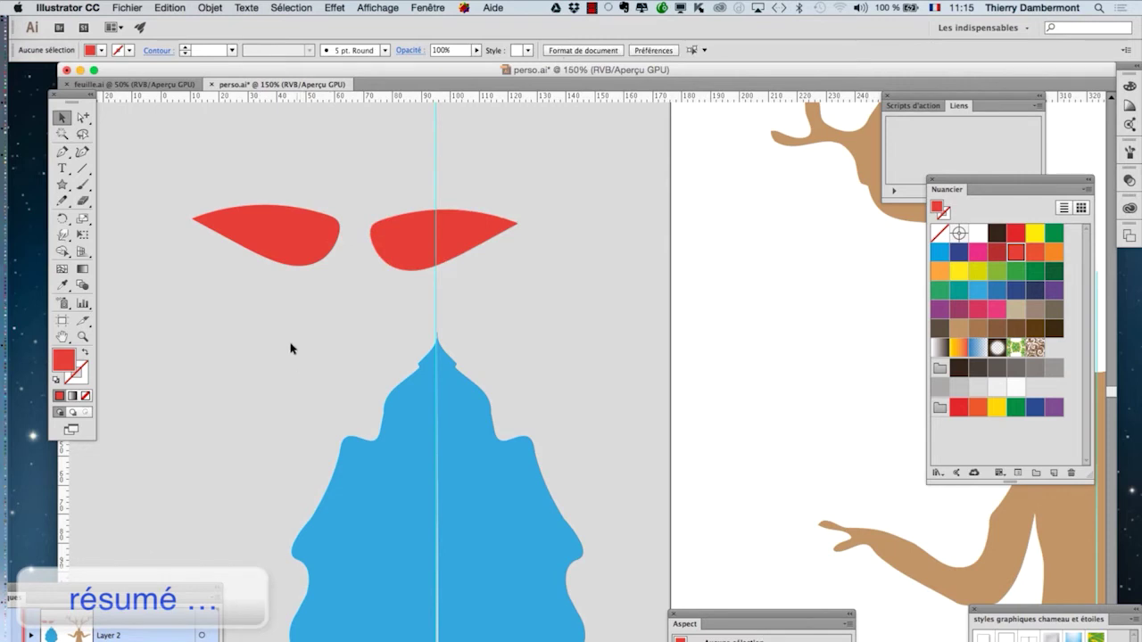
Adjust the spacing and alignment of the two red teardrops so they face each other like a pair of eyes.
left_click_drag(378, 241, 375, 247)
left_click(309, 283)
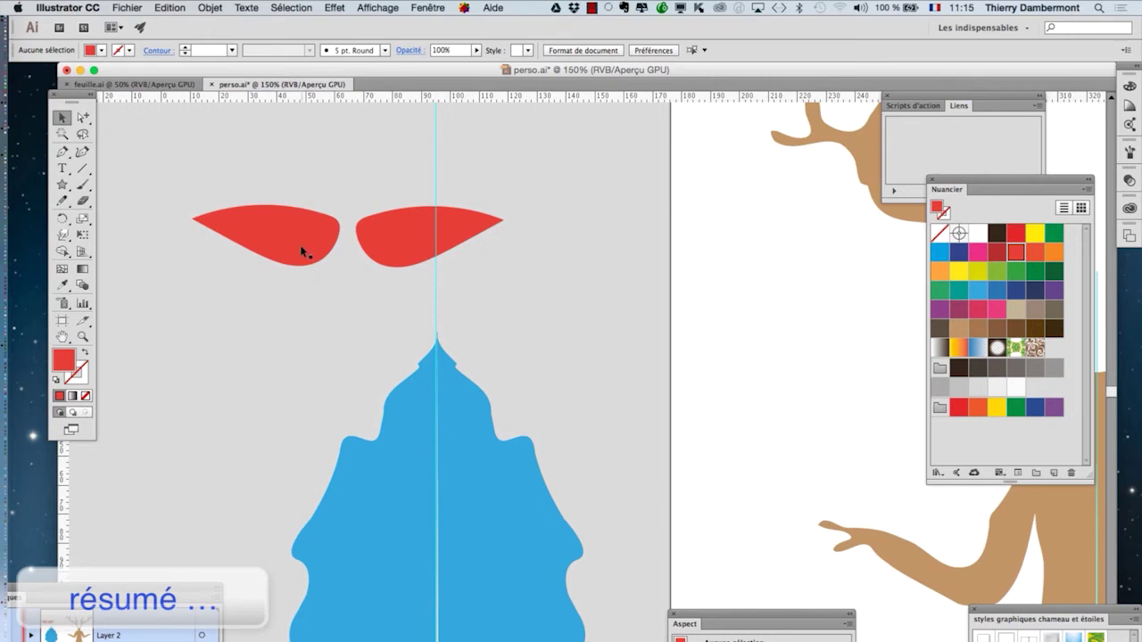
left_click_drag(301, 252, 280, 251)
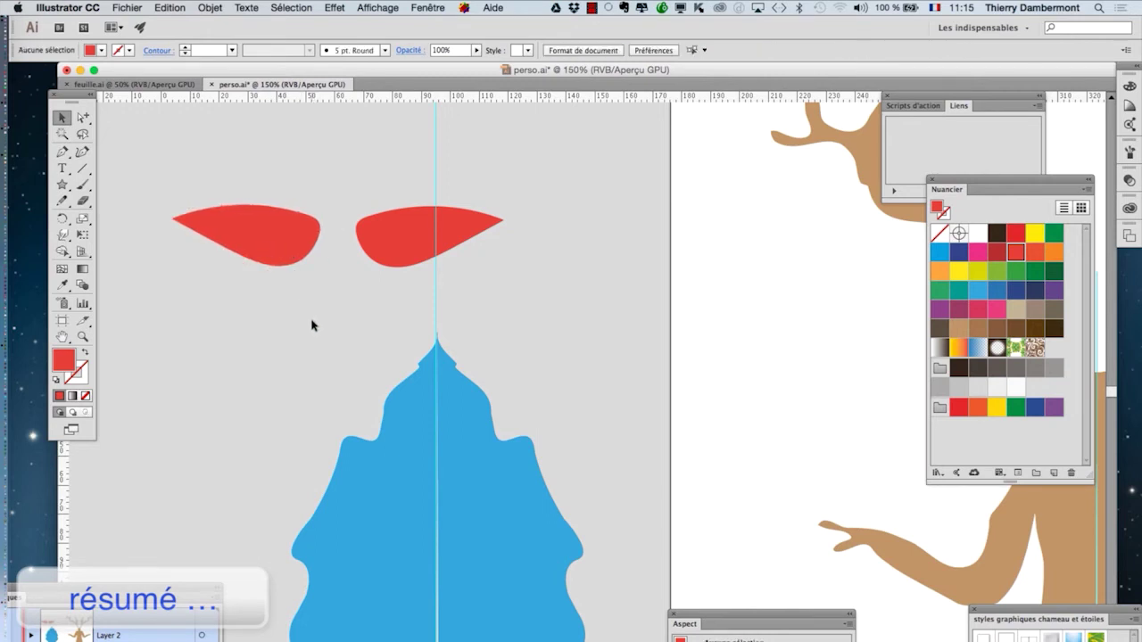
Push the lower edge of each red eye shape inward separately with the Warp tool.
left_click(66, 237)
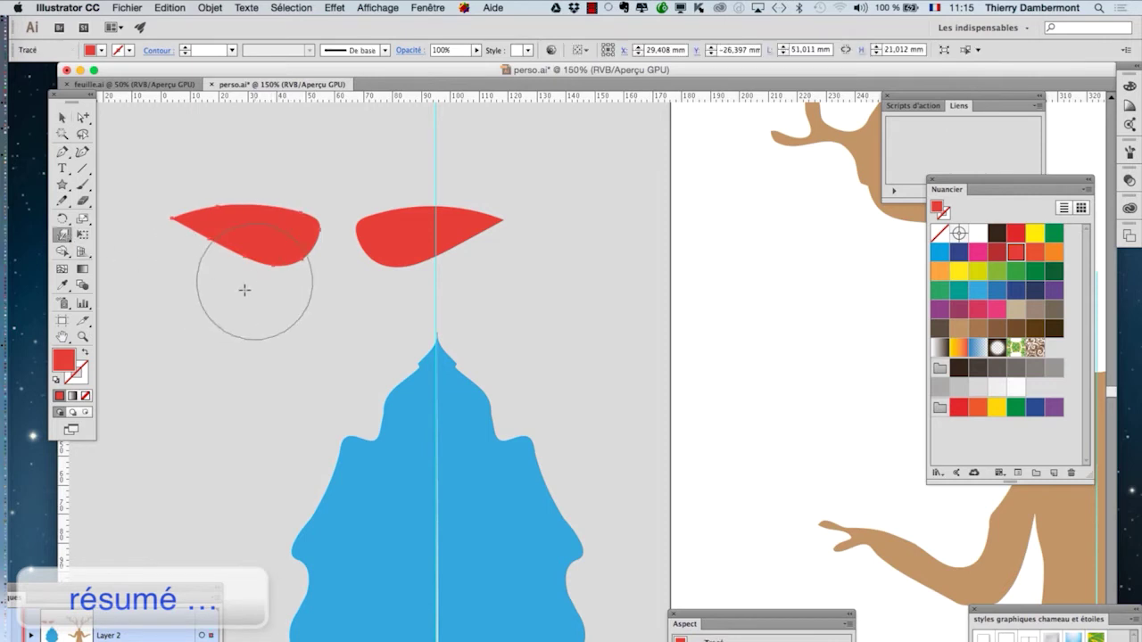
left_click_drag(275, 308, 293, 253)
left_click(411, 257, "super")
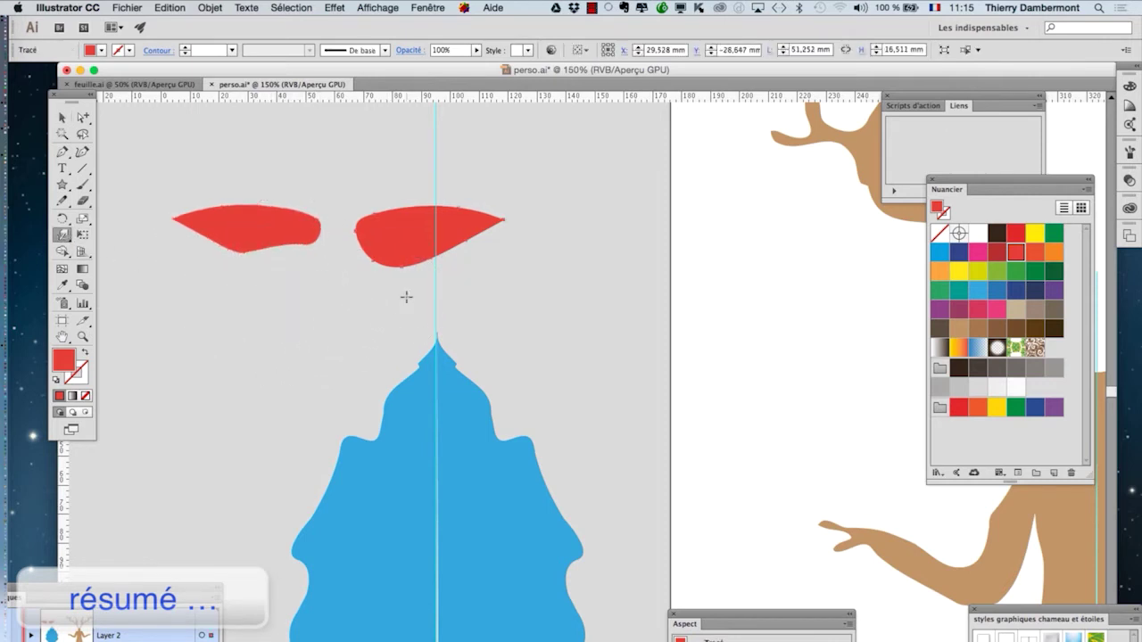
left_click_drag(406, 295, 398, 258)
left_click(312, 322, "super")
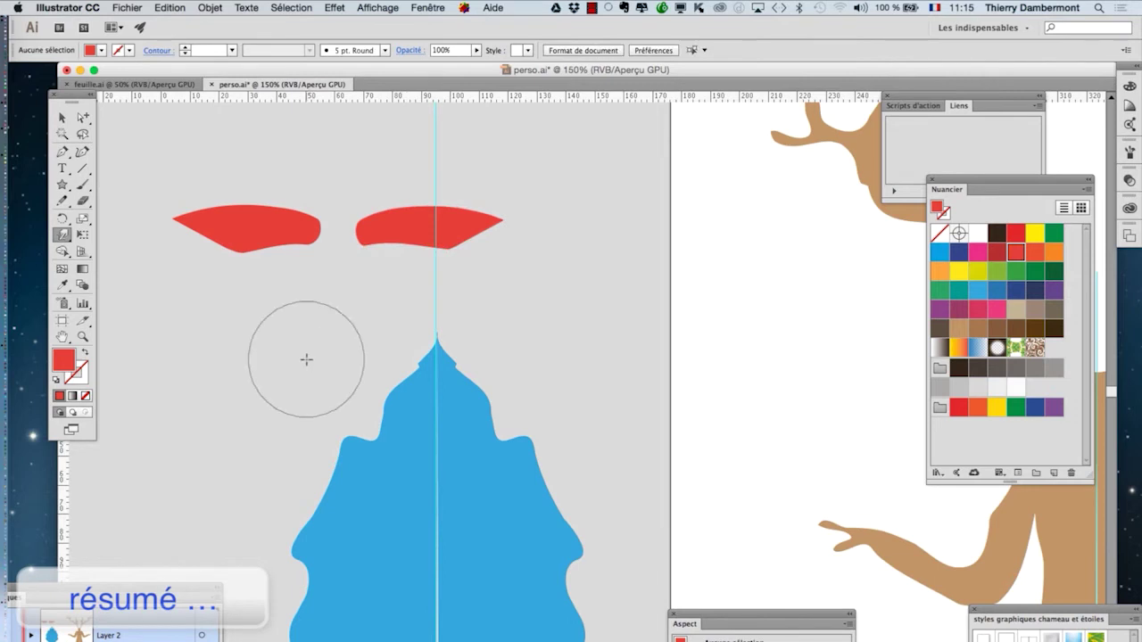
Select both red eye shapes above the leaf and delete them.
key("v")
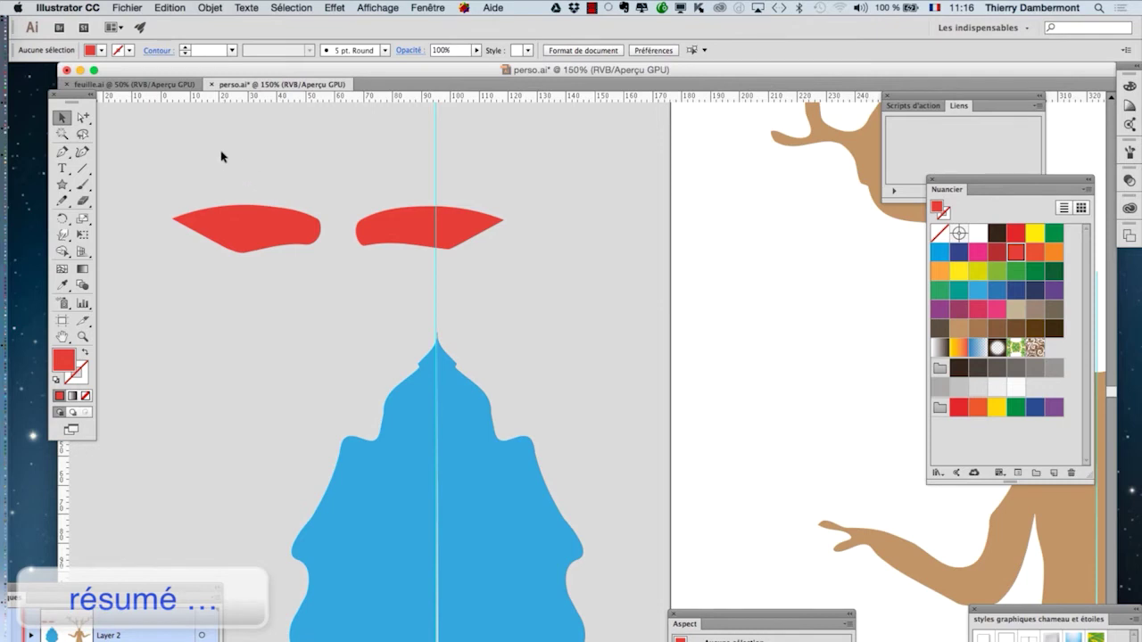
left_click_drag(436, 233, 567, 334)
key("Delete")
scroll(569, 346, "down", 2)
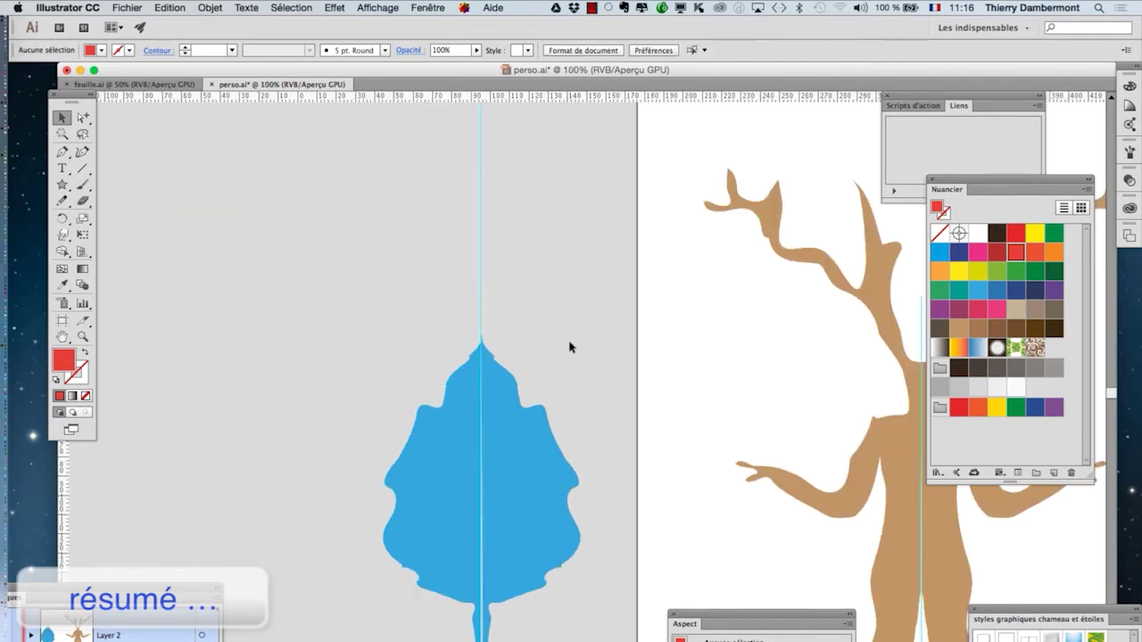
Minimize the perso.ai window and return to the project files in Finder.
left_click(81, 70)
left_click(577, 272)
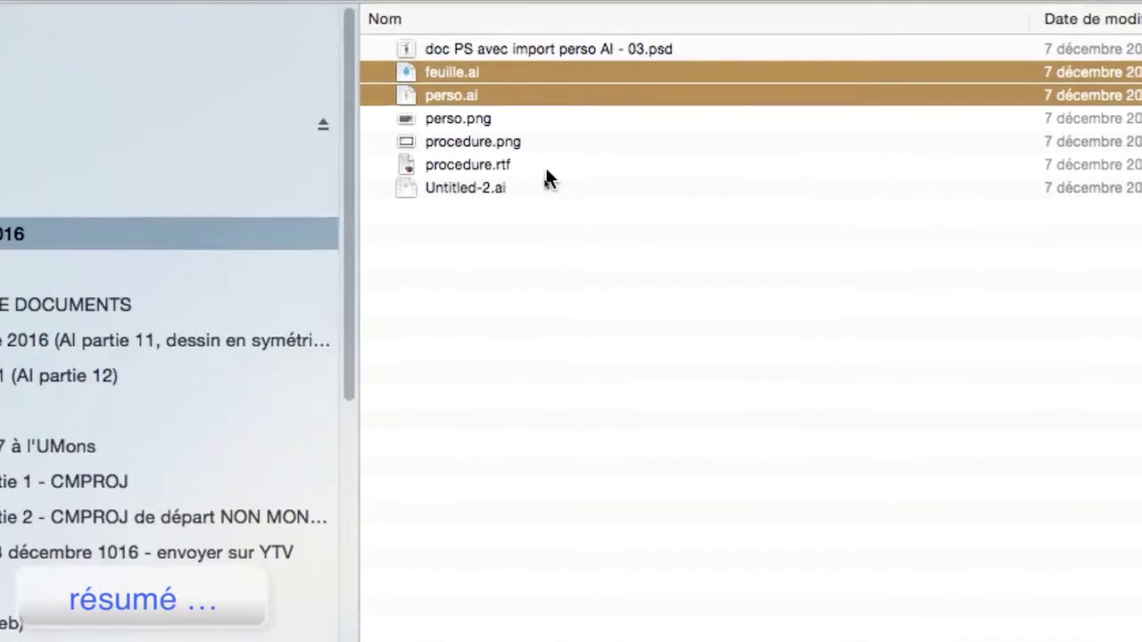
Open "doc PS avec import perso AI - 03.psd" in Photoshop and show it in full-screen mode with the menu bar.
left_click(565, 49)
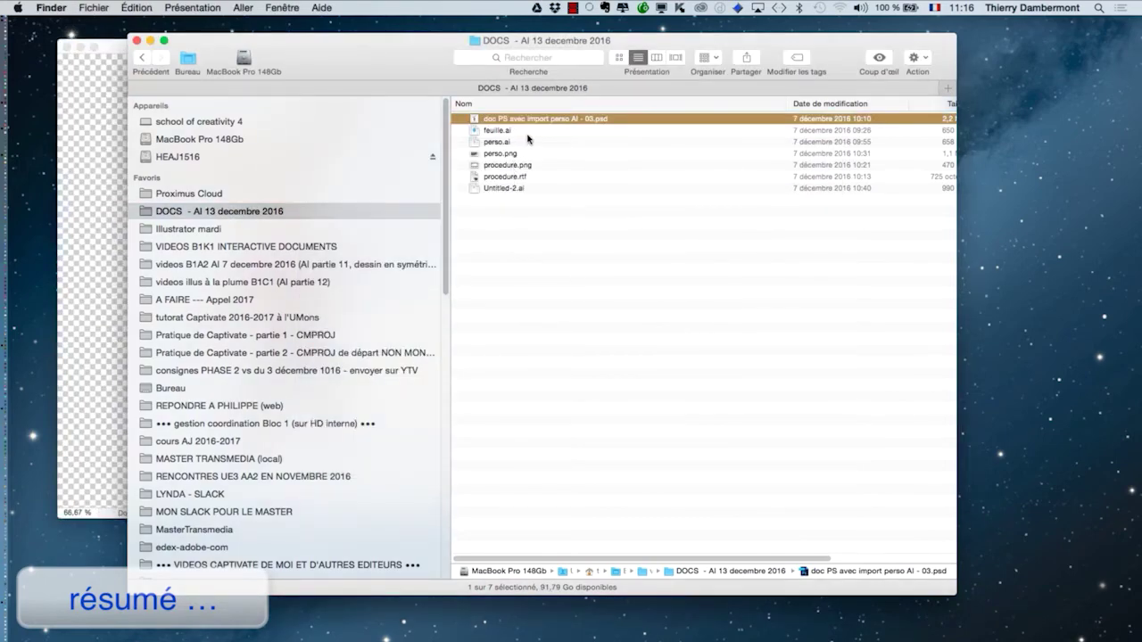
left_click(116, 52)
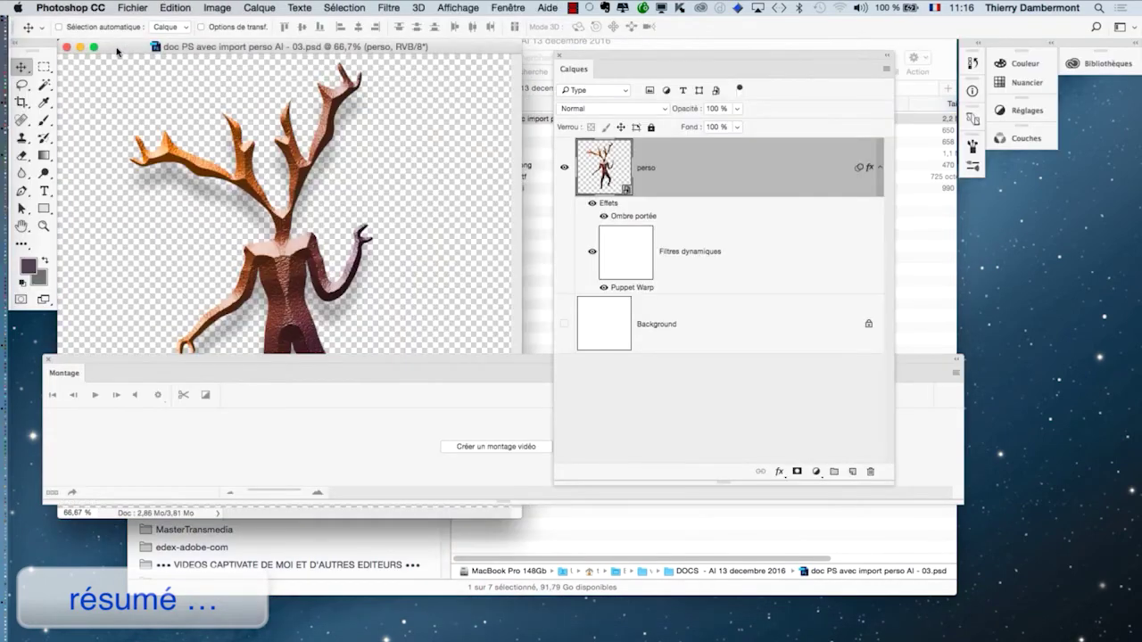
key("f")
left_click_drag(393, 188, 276, 197)
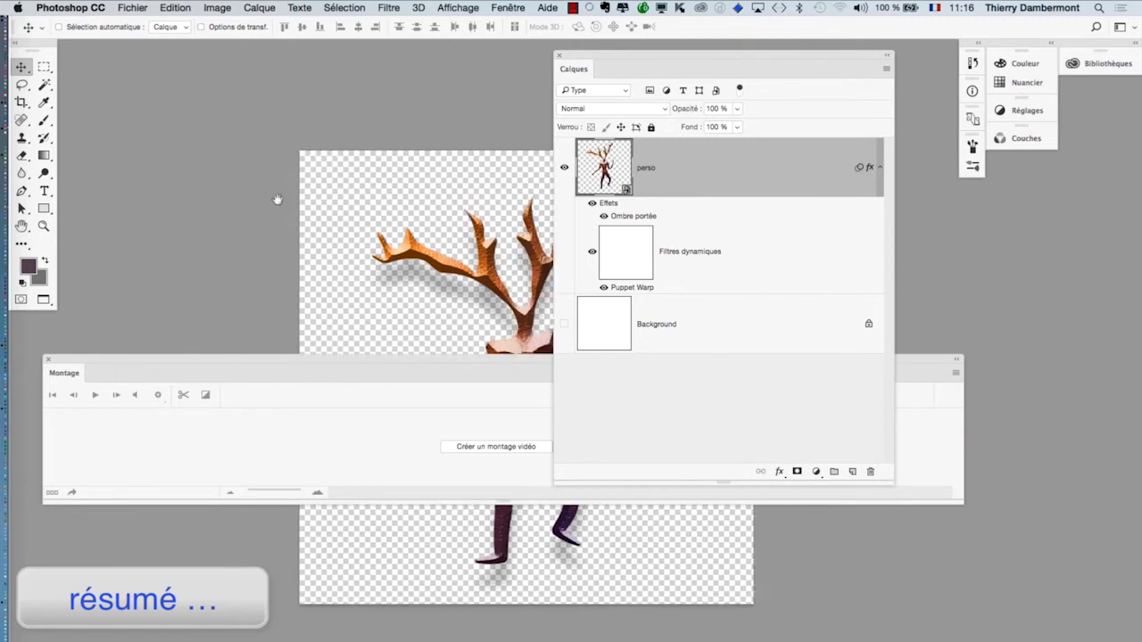
Close the Montage and Tracés panels, then shrink the Calques panel and move it clear of the figure.
left_click(49, 360)
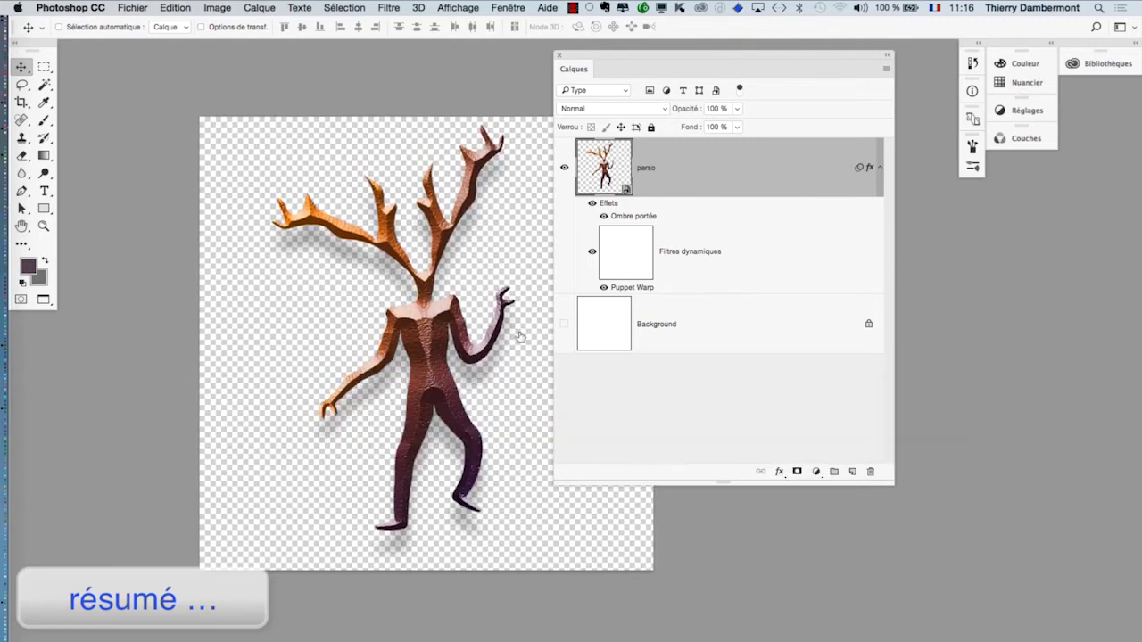
left_click_drag(888, 477, 819, 453)
left_click_drag(627, 55, 766, 132)
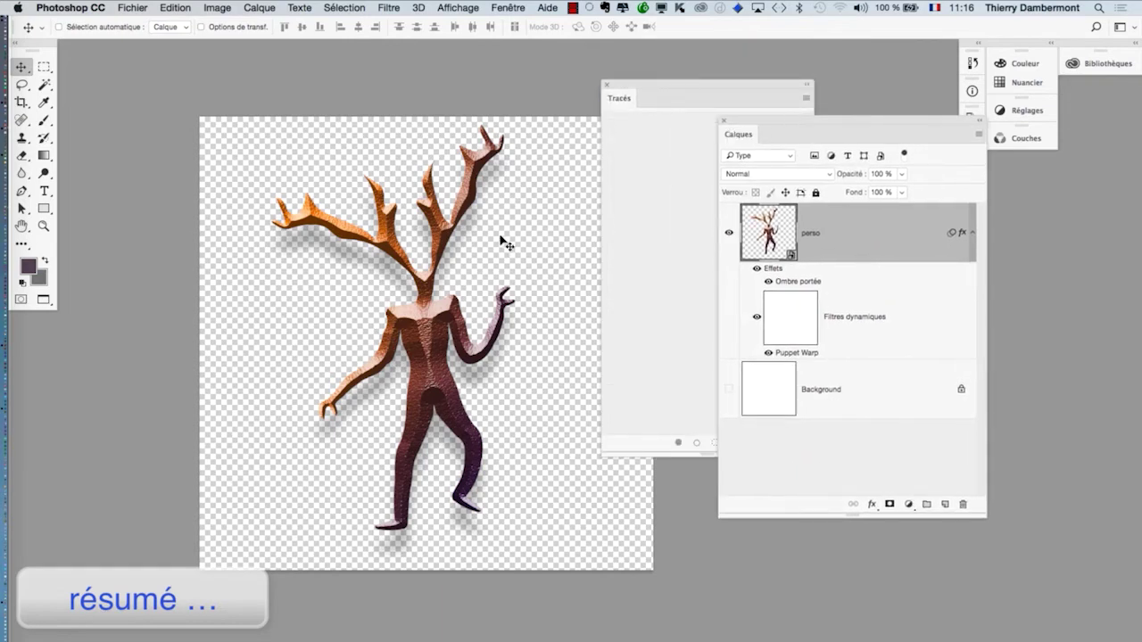
left_click(609, 84)
Make the white Background layer visible behind the figure.
left_click(383, 7)
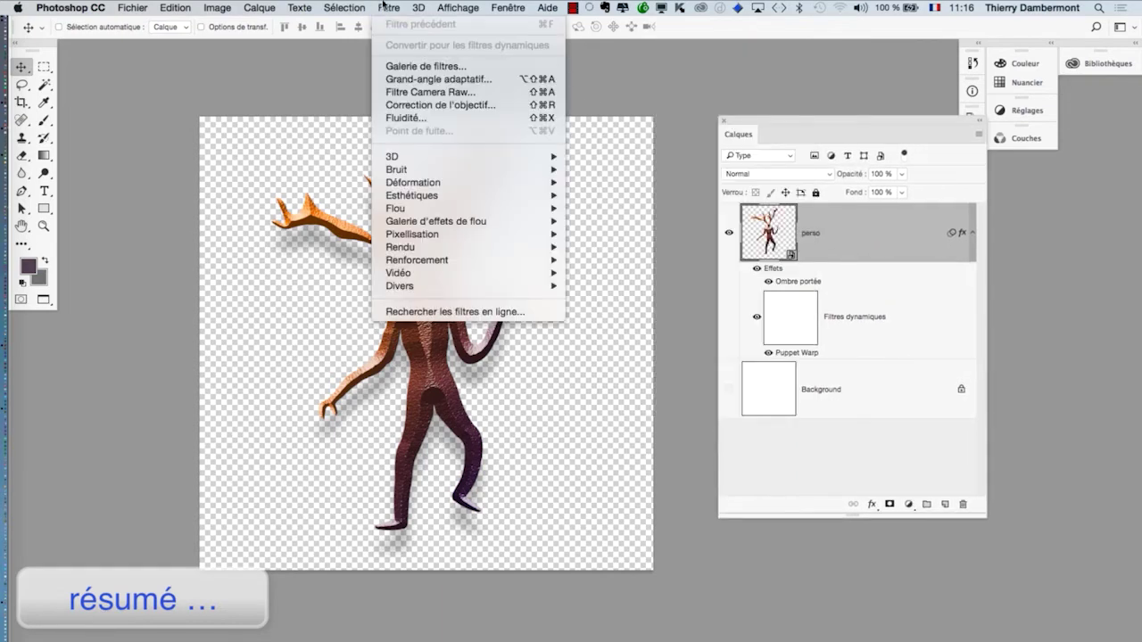
mouse_move(470, 7)
left_click(743, 389)
left_click(728, 389)
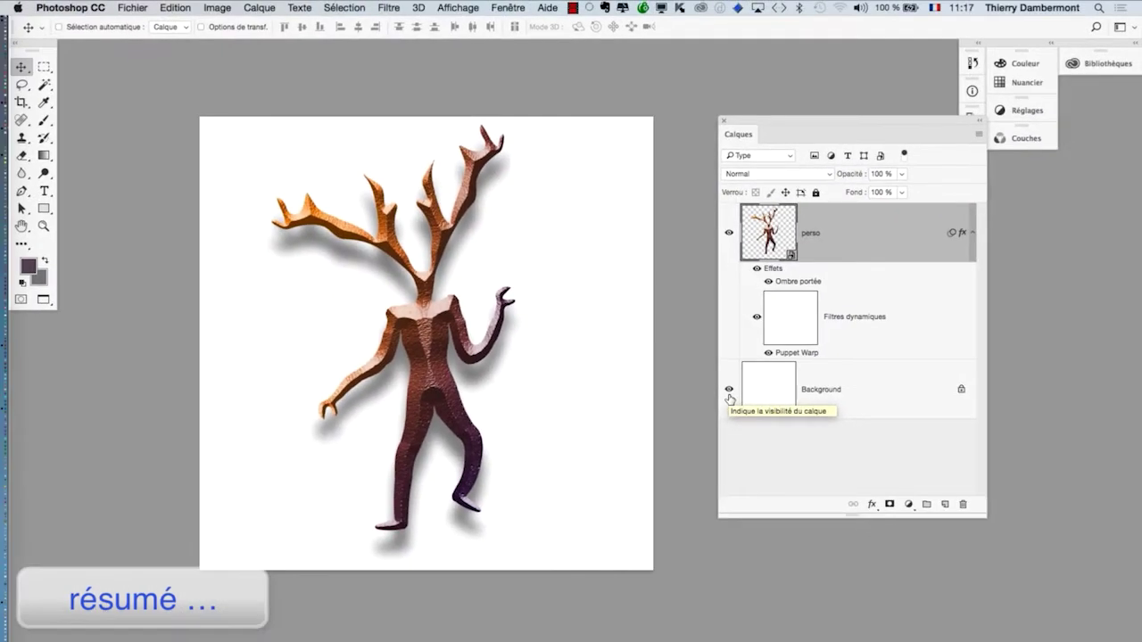
left_click_drag(424, 349, 270, 376)
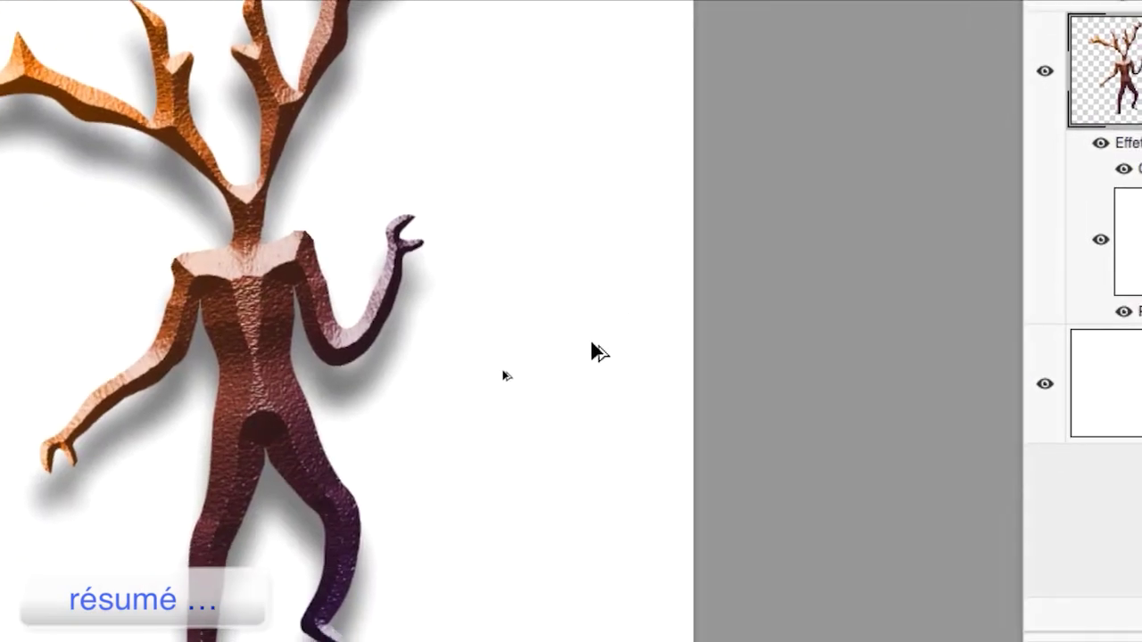
scroll(515, 360, "down", 3)
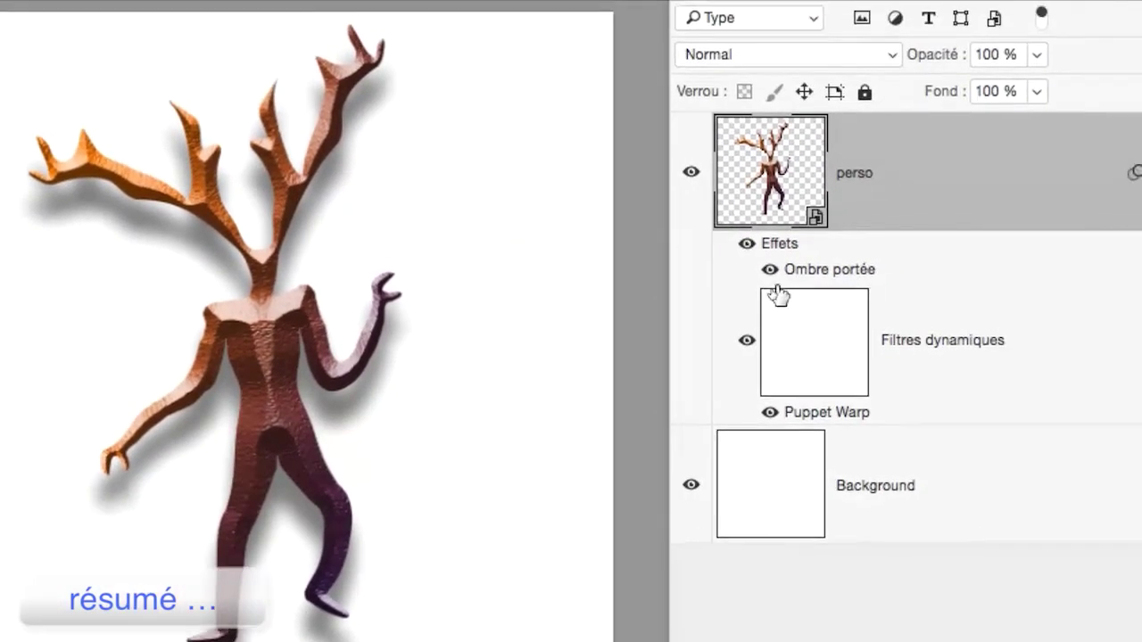
Compare the figure with and without its Ombre portée effect, leaving the effect on.
left_click(1108, 182)
left_click(774, 277)
left_click(773, 278)
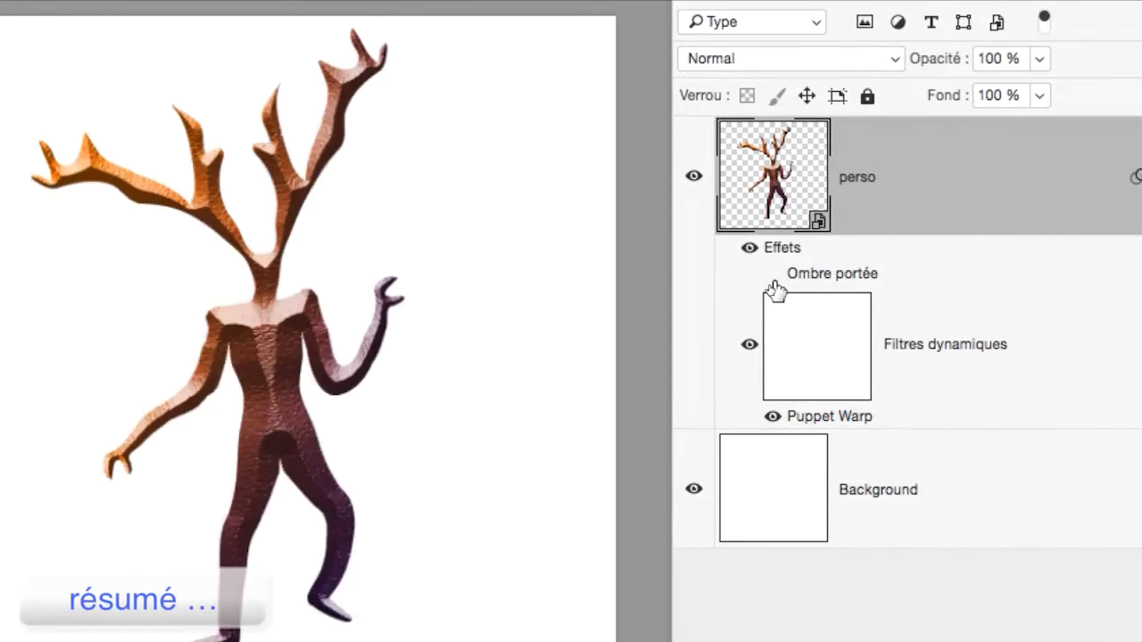
left_click(774, 278)
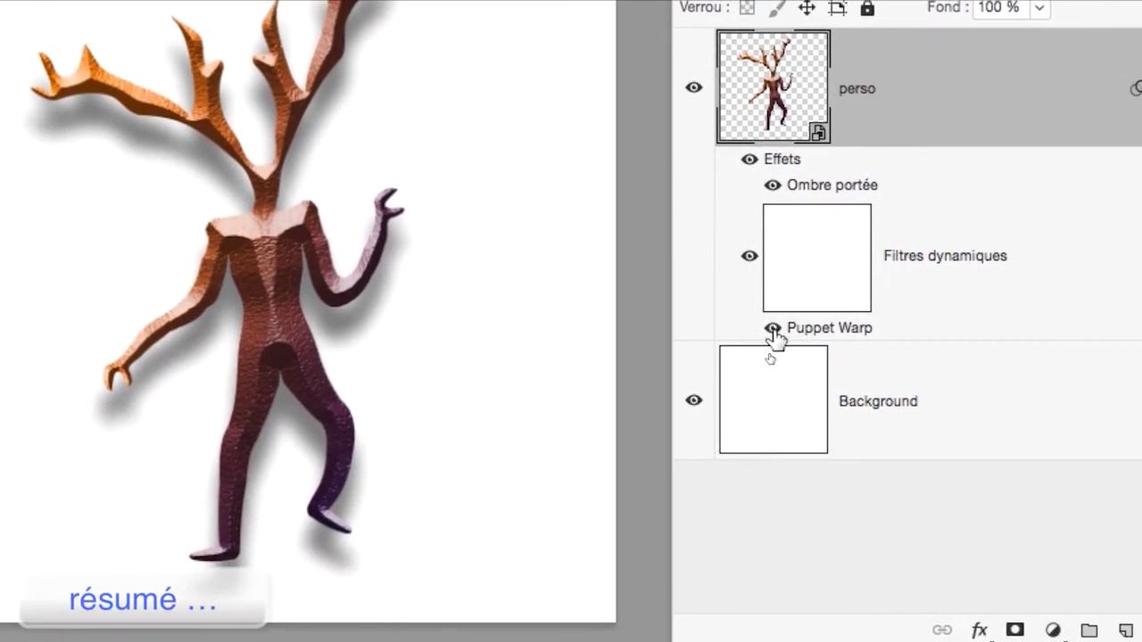
Compare the figure's original and deformed poses by toggling the Puppet Warp smart filter, leaving it on.
left_click(773, 328)
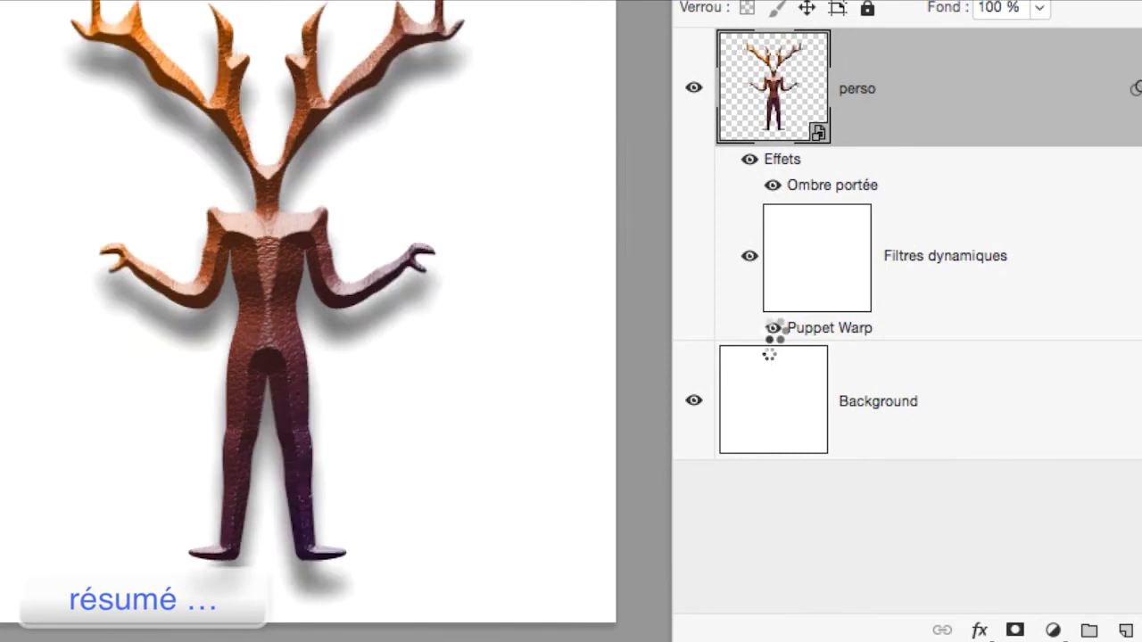
left_click(773, 328)
left_click(772, 328)
left_click(773, 328)
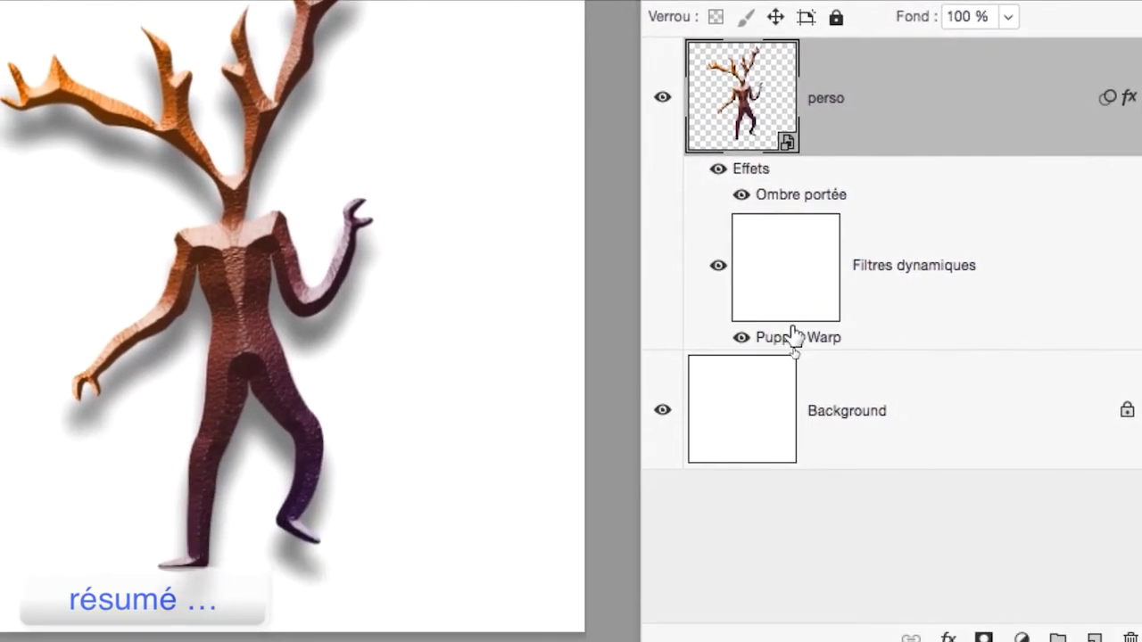
Reopen the Puppet Warp smart filter, lower the figure's raised arm, bend the tall antler outward and pull the opposite antler upright.
double_click(794, 332)
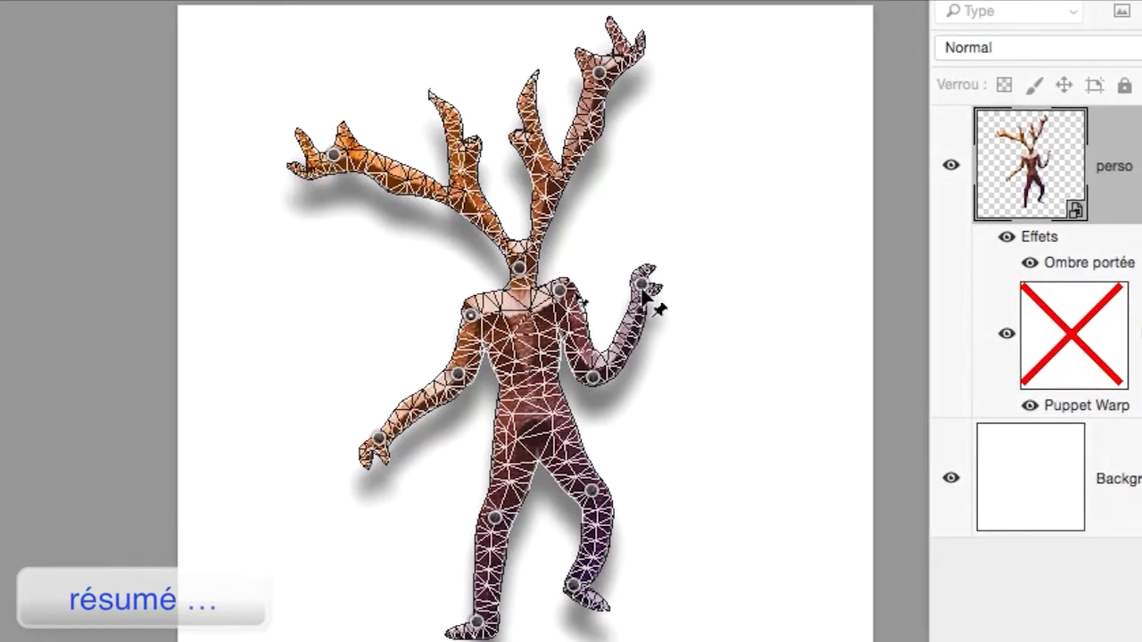
left_click_drag(644, 292, 687, 471)
left_click_drag(657, 352, 656, 352)
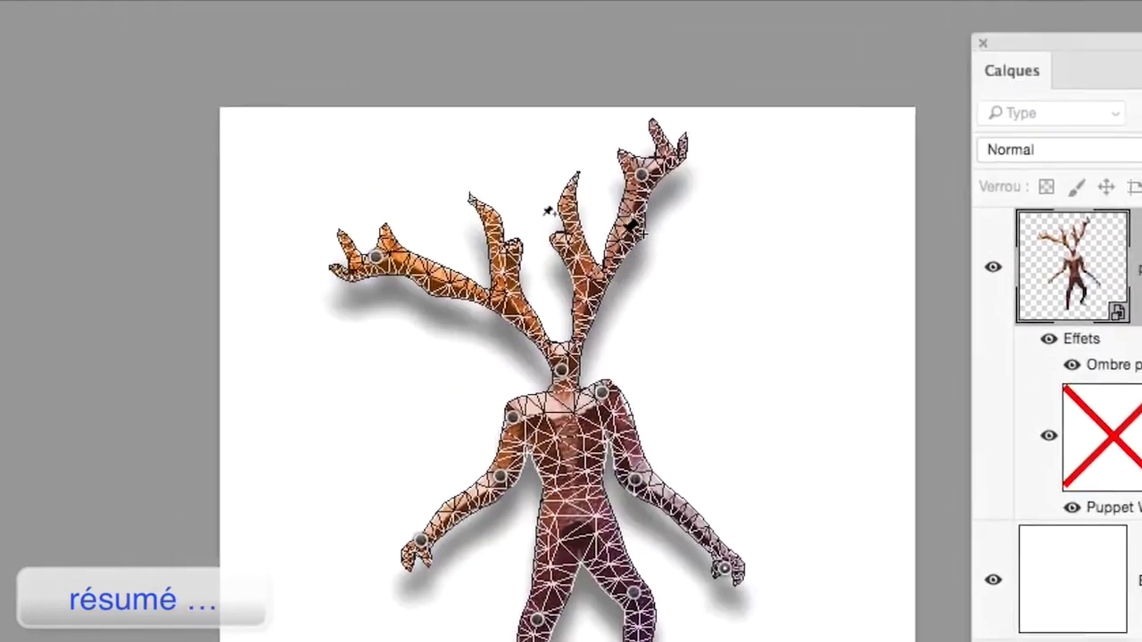
left_click_drag(629, 216, 758, 306)
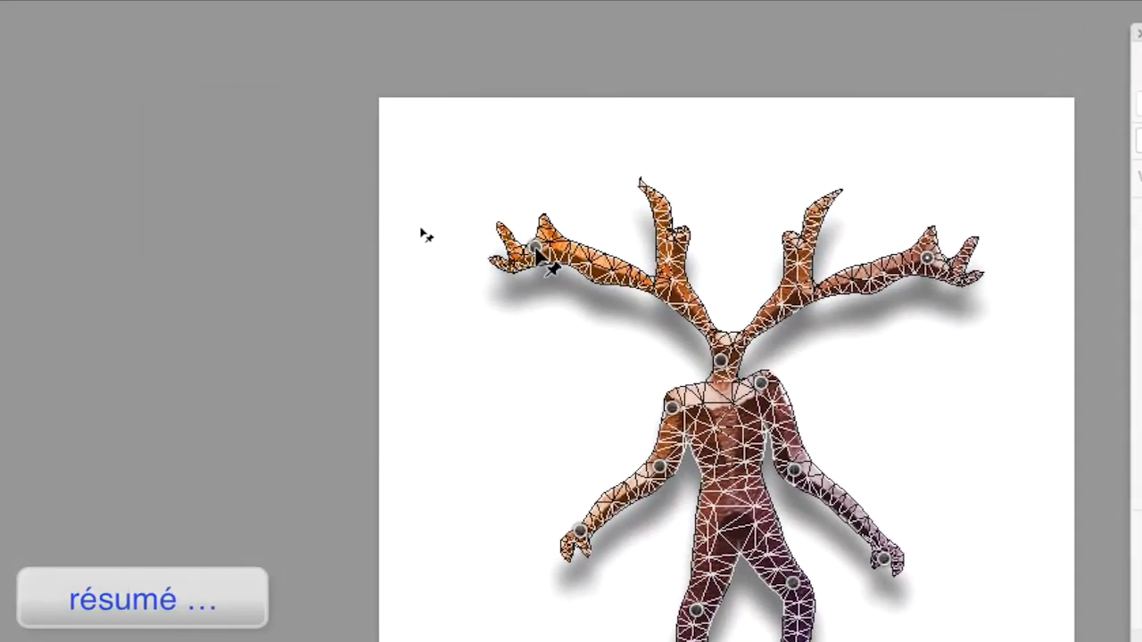
left_click_drag(539, 254, 607, 227)
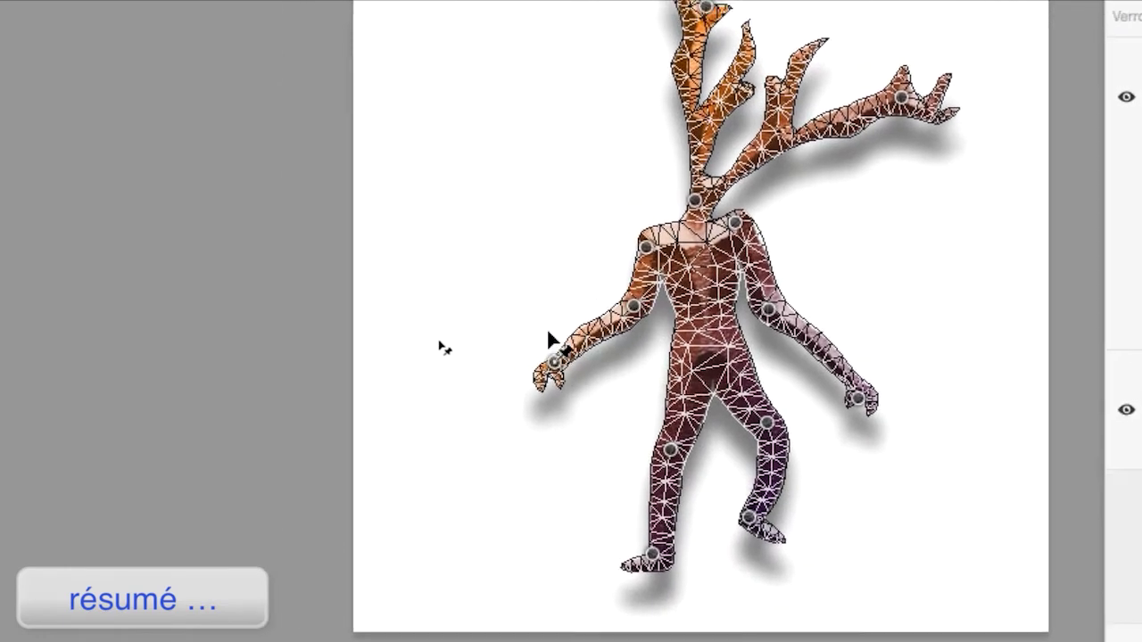
Reposition the arm pins so both arms hang beside the body, and apply the Puppet Warp.
left_click_drag(553, 359, 544, 244)
left_click_drag(549, 312, 483, 285)
left_click_drag(632, 343, 665, 348)
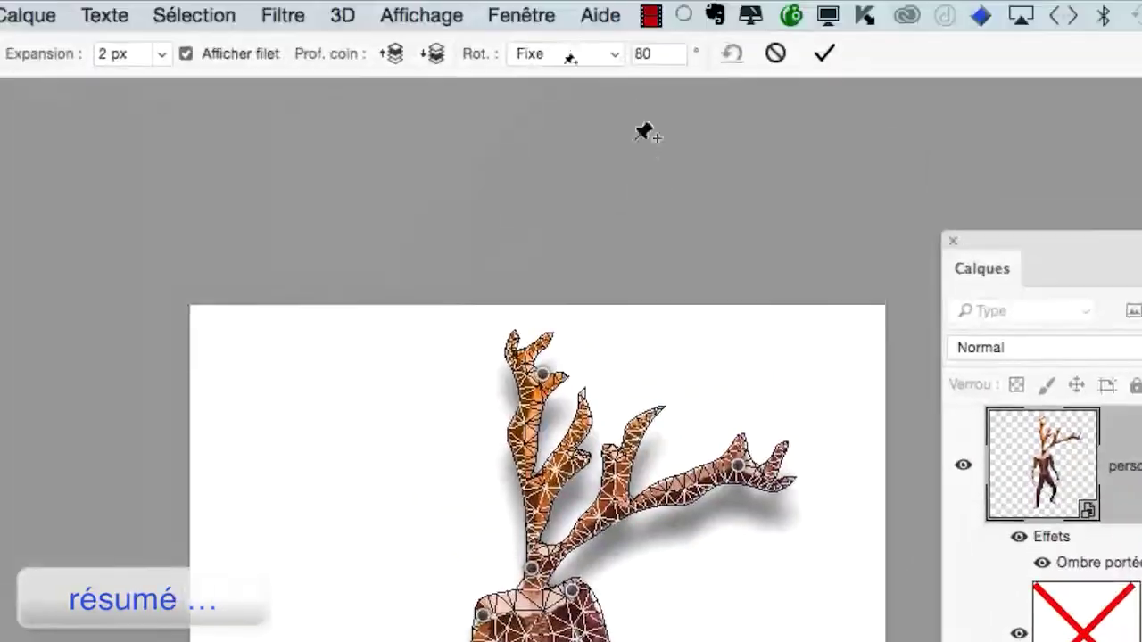
left_click(699, 67)
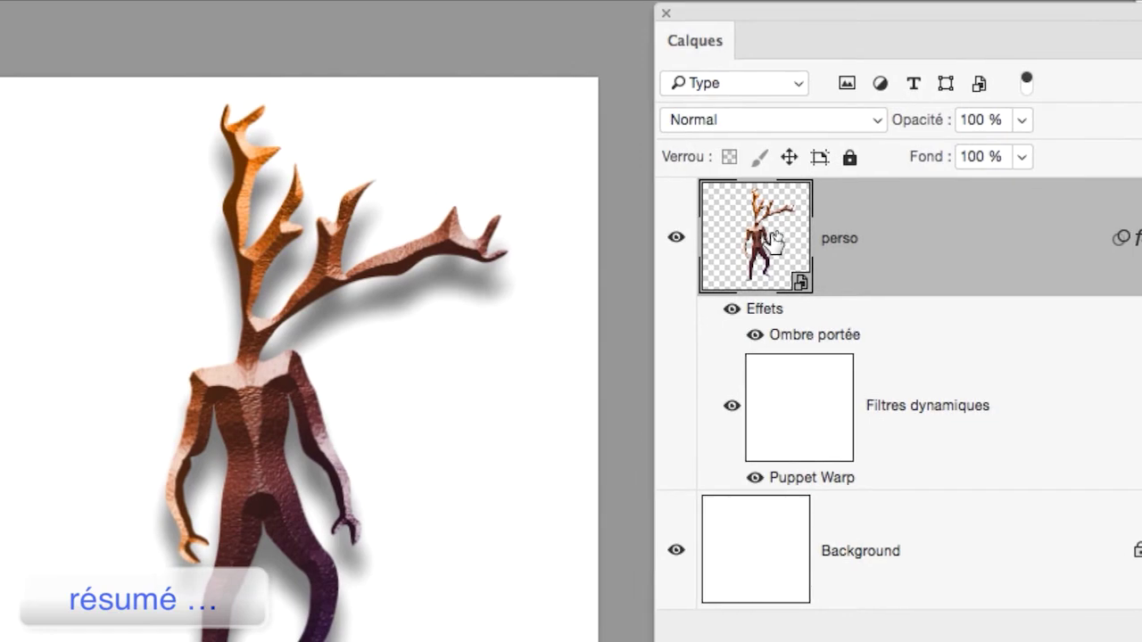
Open the contents of the perso smart object, compare them with the main PSD document and return to perso.psb.
double_click(759, 237)
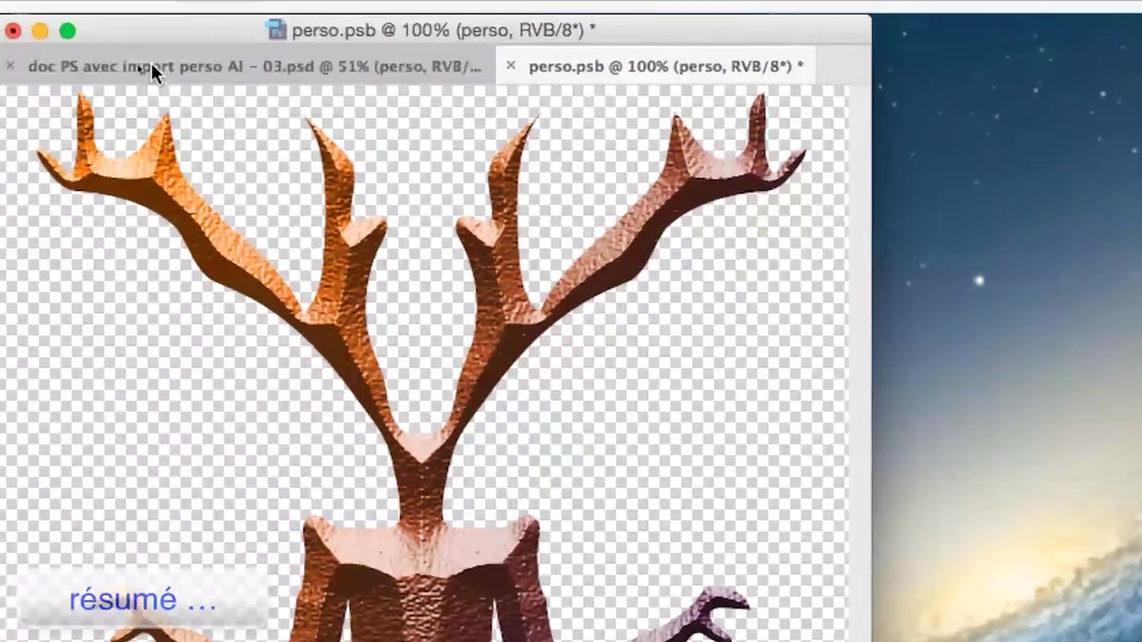
left_click(90, 69)
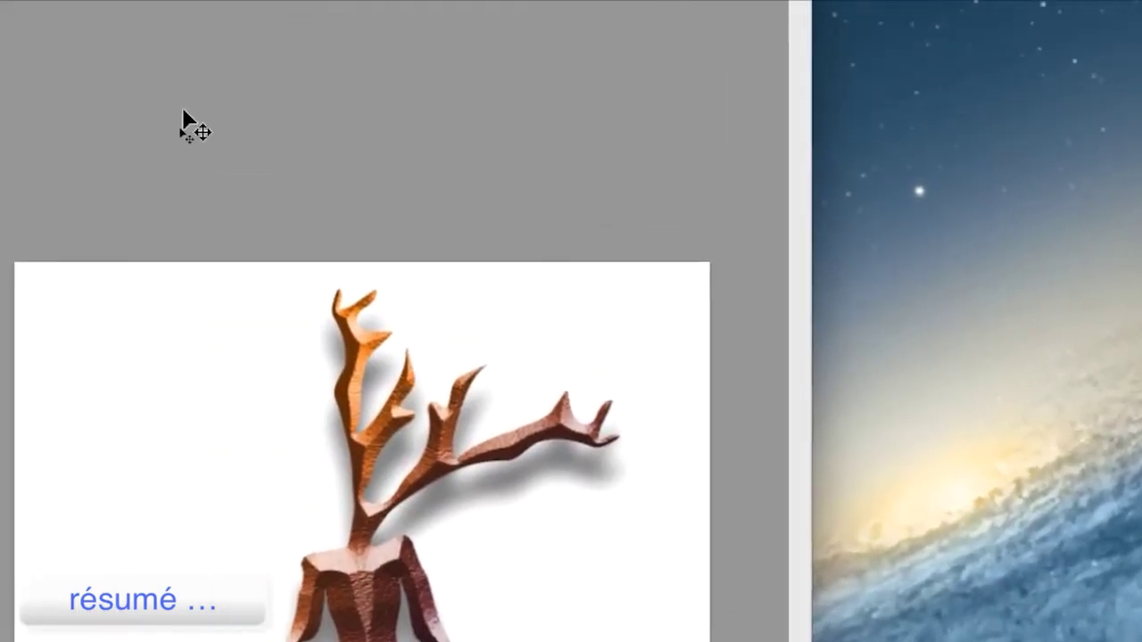
left_click(549, 0)
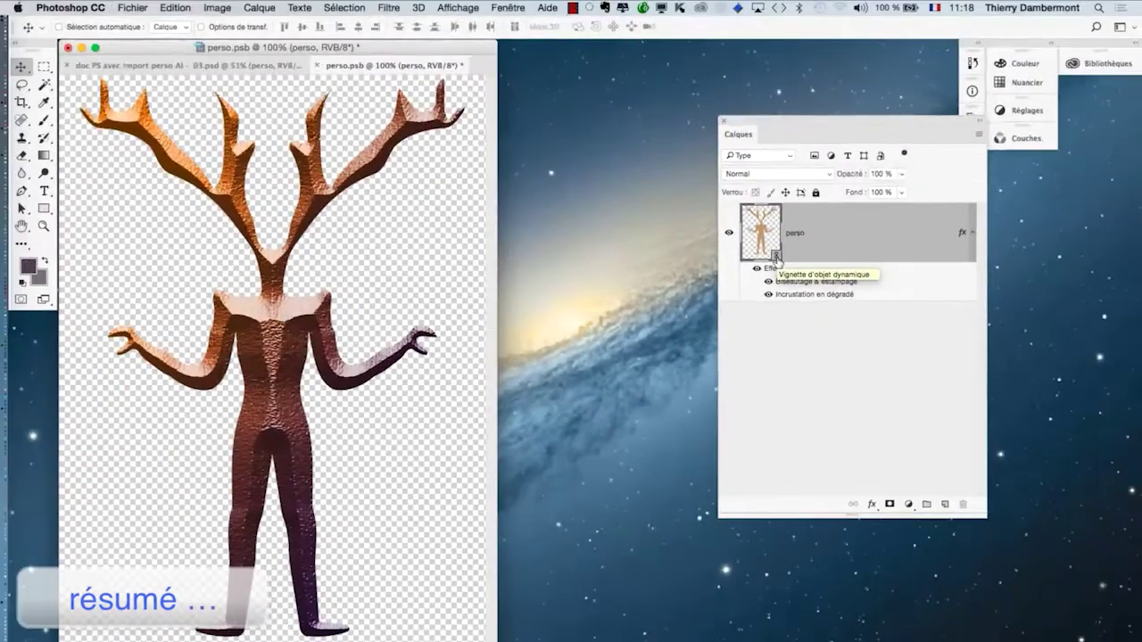
Compare the figure with and without Biseautage & estampage and Incrustation en dégradé, leaving both effects on.
left_click(769, 282)
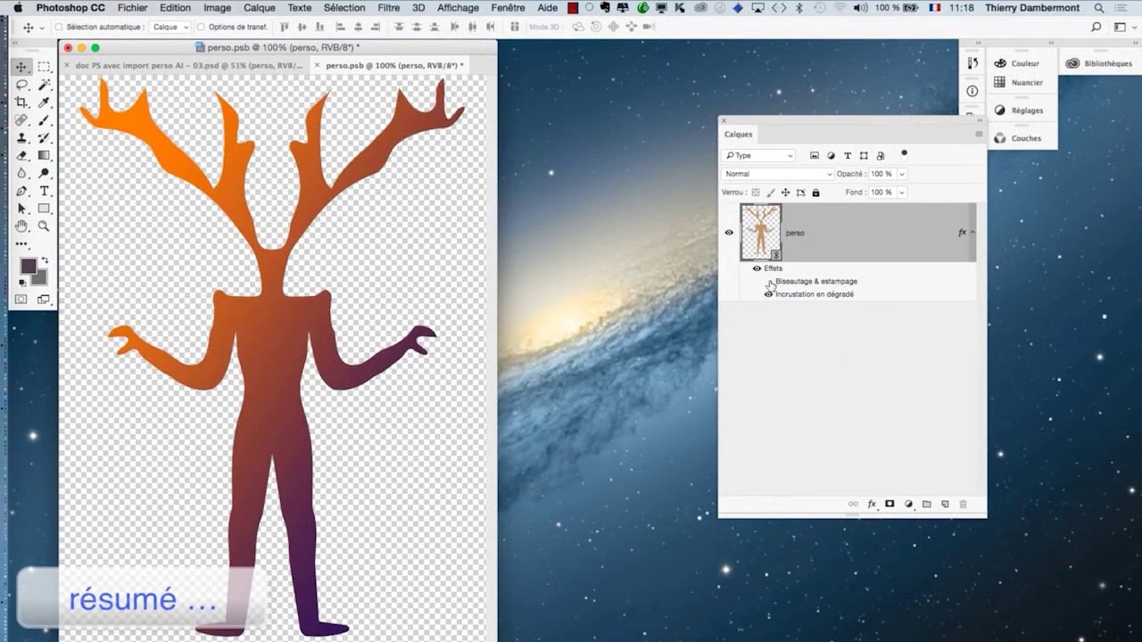
left_click(769, 282)
left_click(768, 295)
left_click(768, 295)
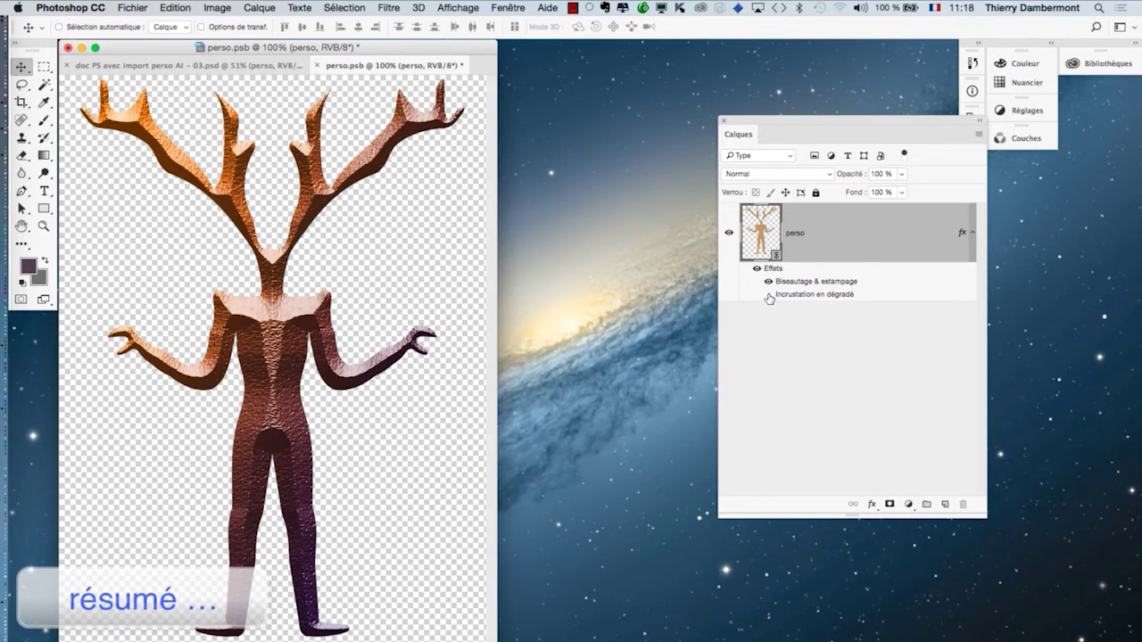
left_click(768, 294)
left_click(768, 294)
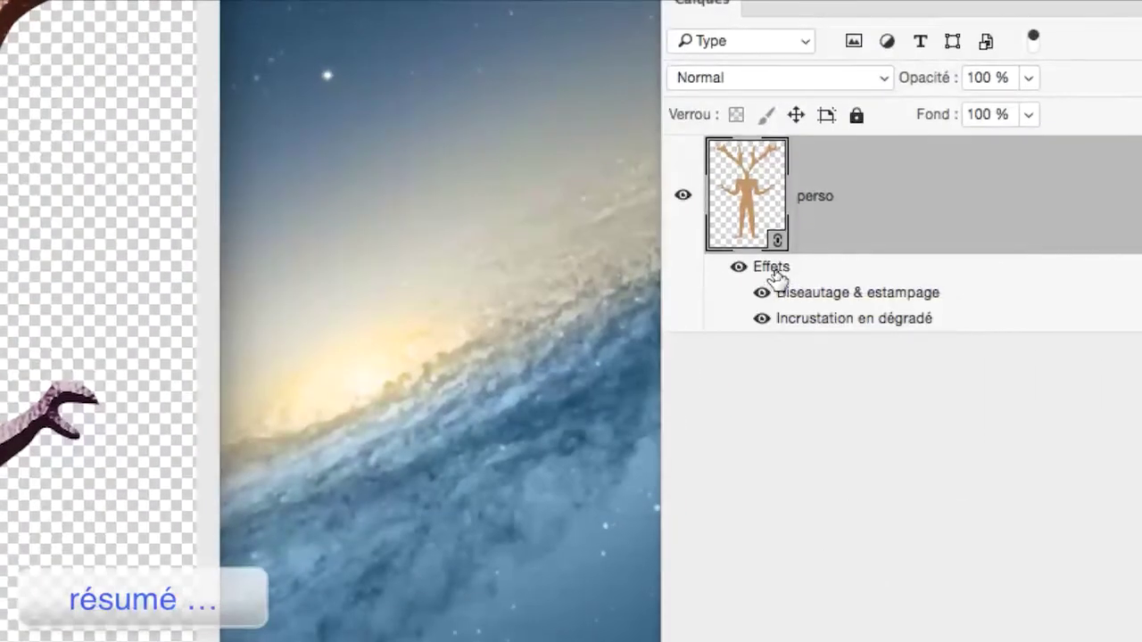
Edit the perso layer's Incrustation en dégradé and apply the yellow, violet, orange and blue gradient preset.
double_click(773, 268)
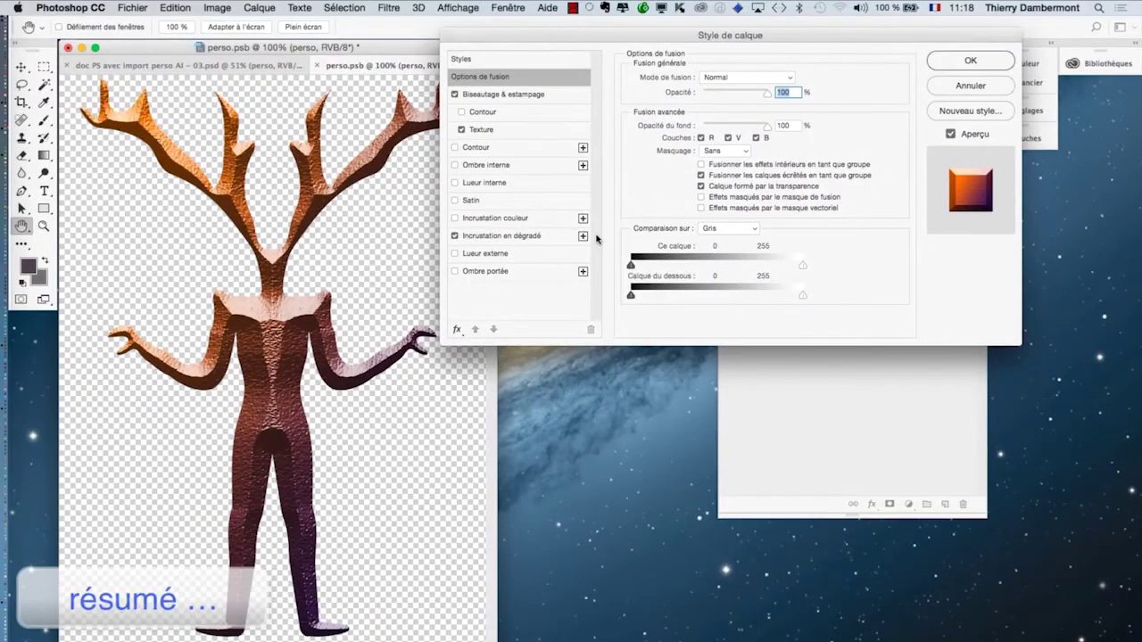
left_click(537, 237)
left_click(764, 110)
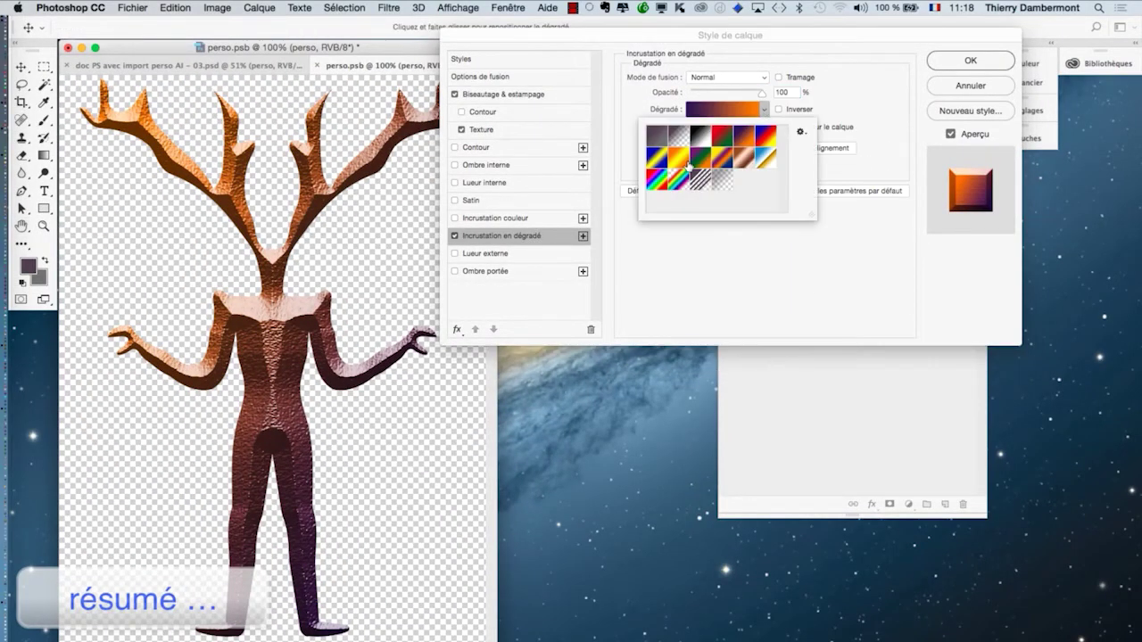
left_click(727, 159)
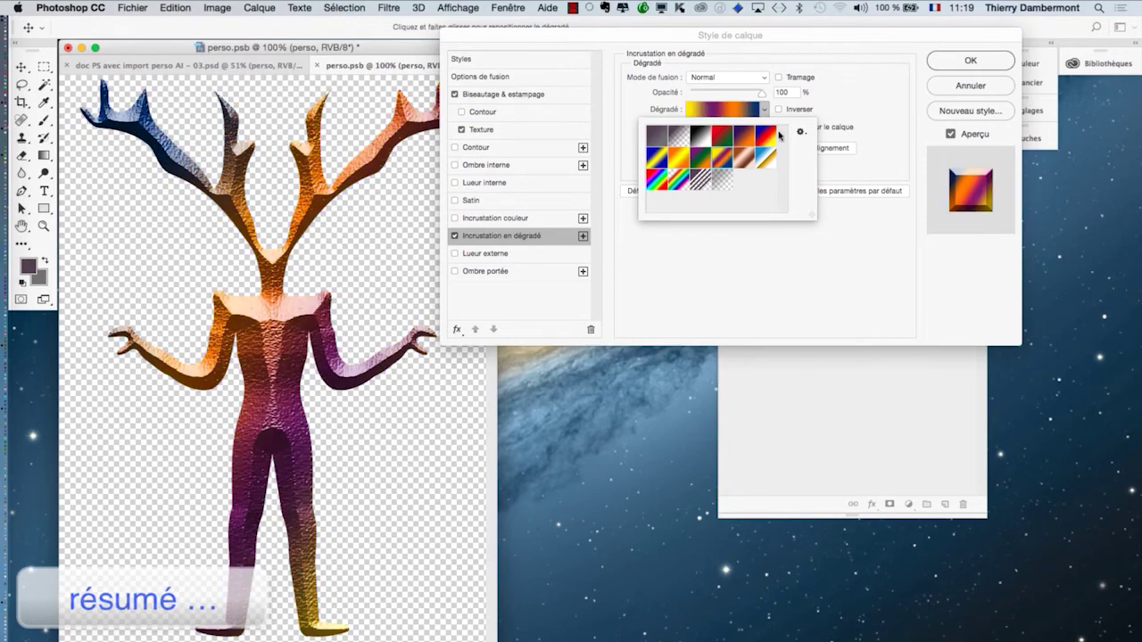
Append the Métaux gradient library to the current gradient presets.
left_click(801, 133)
left_click(801, 133)
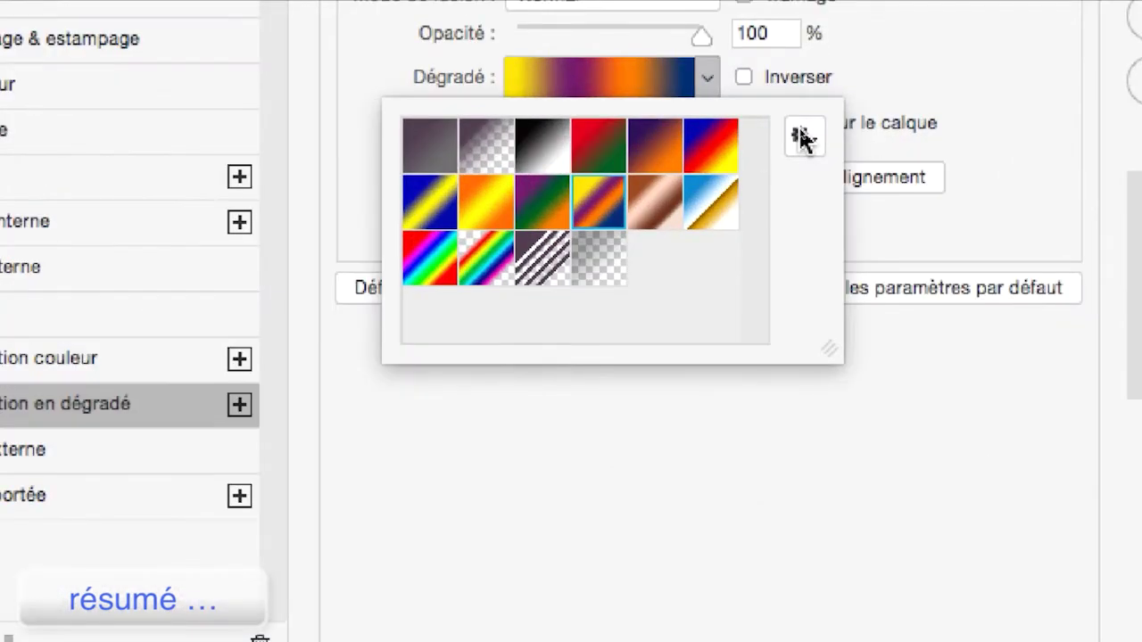
left_click(802, 135)
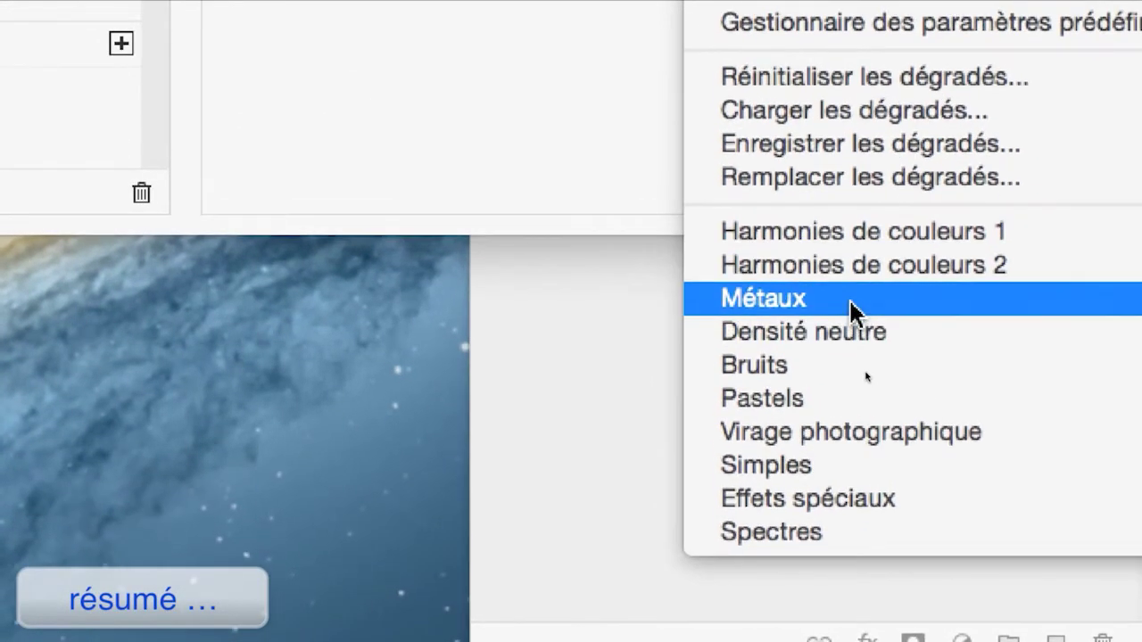
left_click(852, 259)
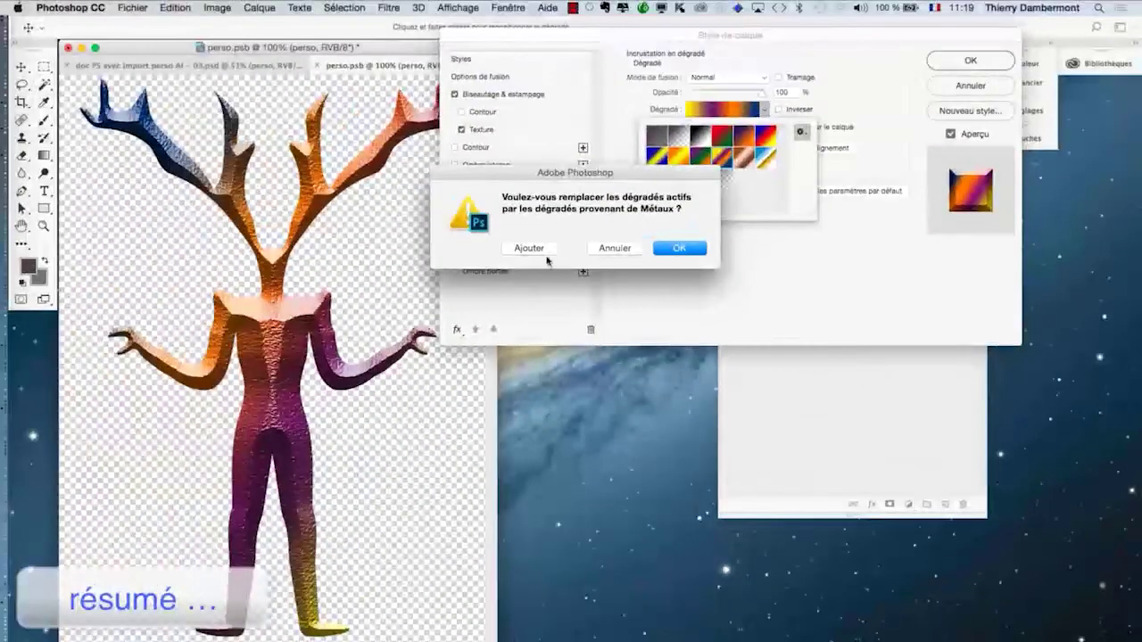
left_click(544, 252)
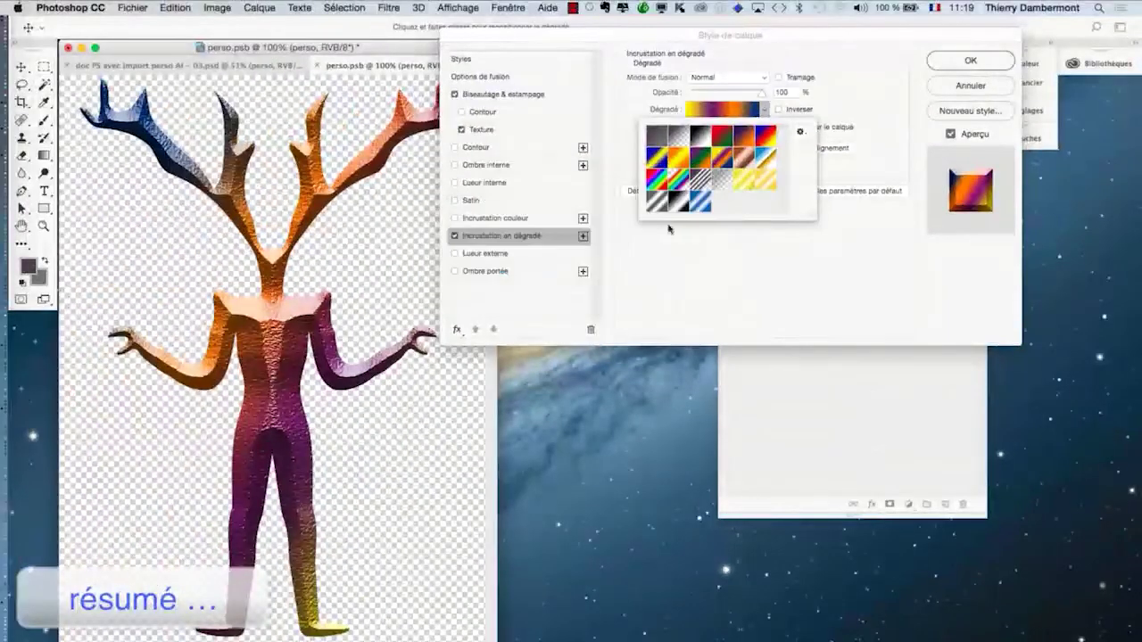
Enlarge the gradient preset list and try the silver metallic gradient on the figure.
left_click_drag(810, 217, 832, 324)
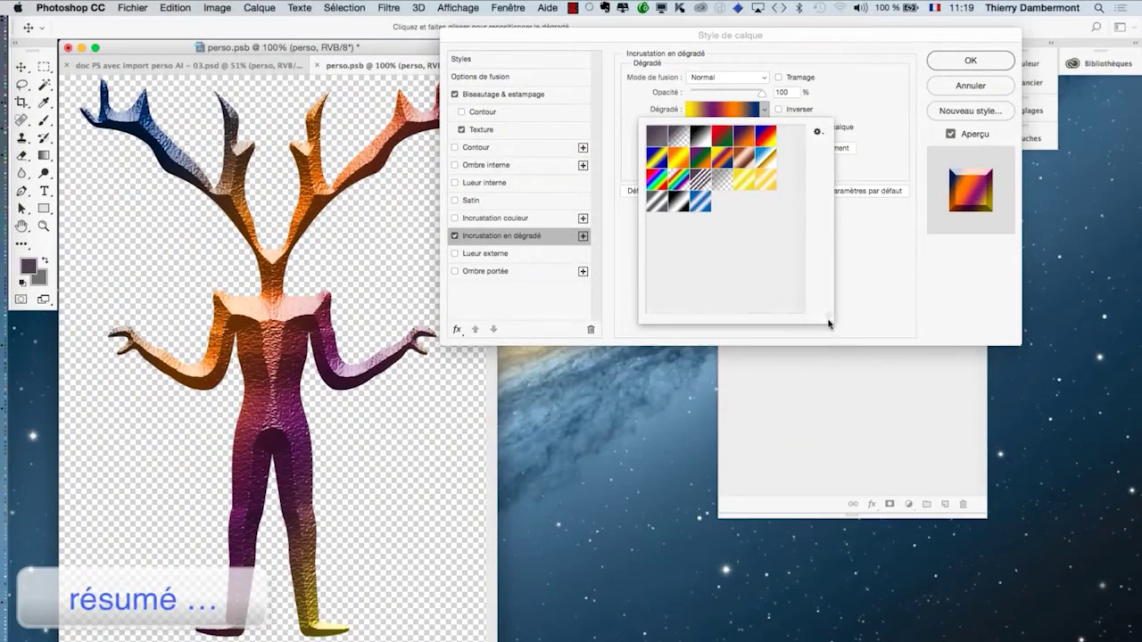
left_click(675, 204)
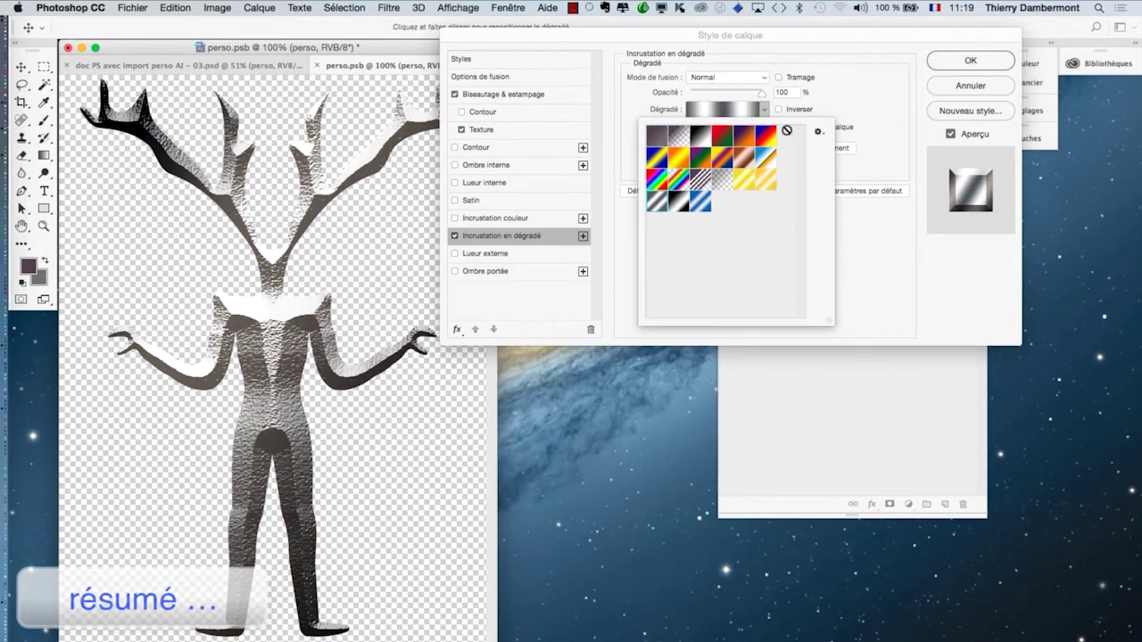
Append the Harmonies de couleurs 2 gradient library and apply its green, yellow, brown and teal preset to the figure.
left_click(818, 131)
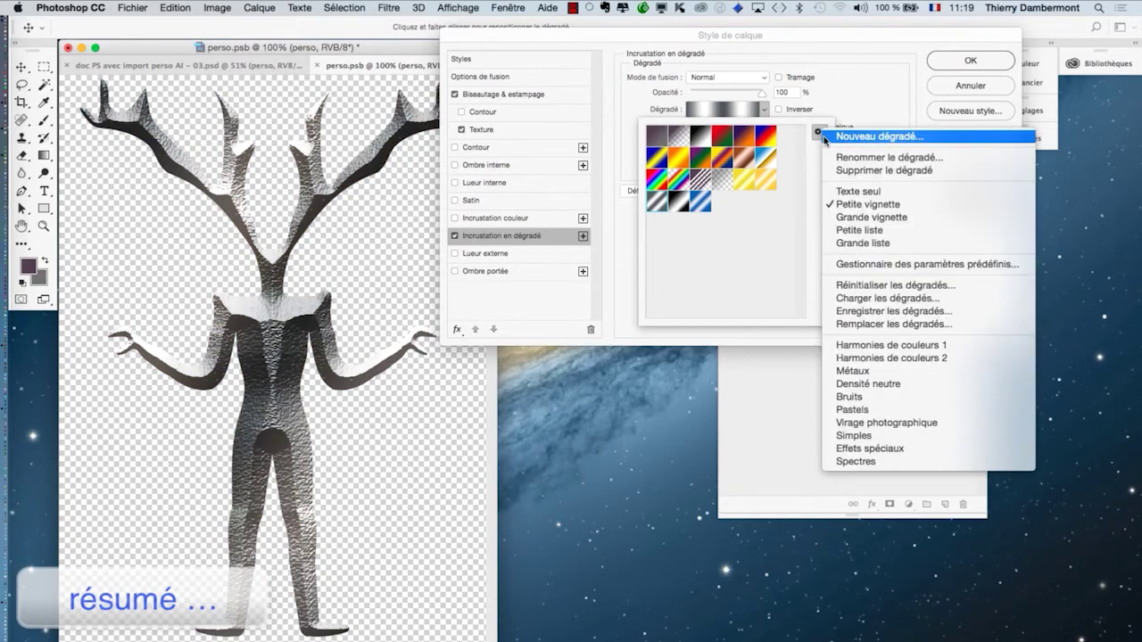
left_click(892, 358)
left_click(532, 253)
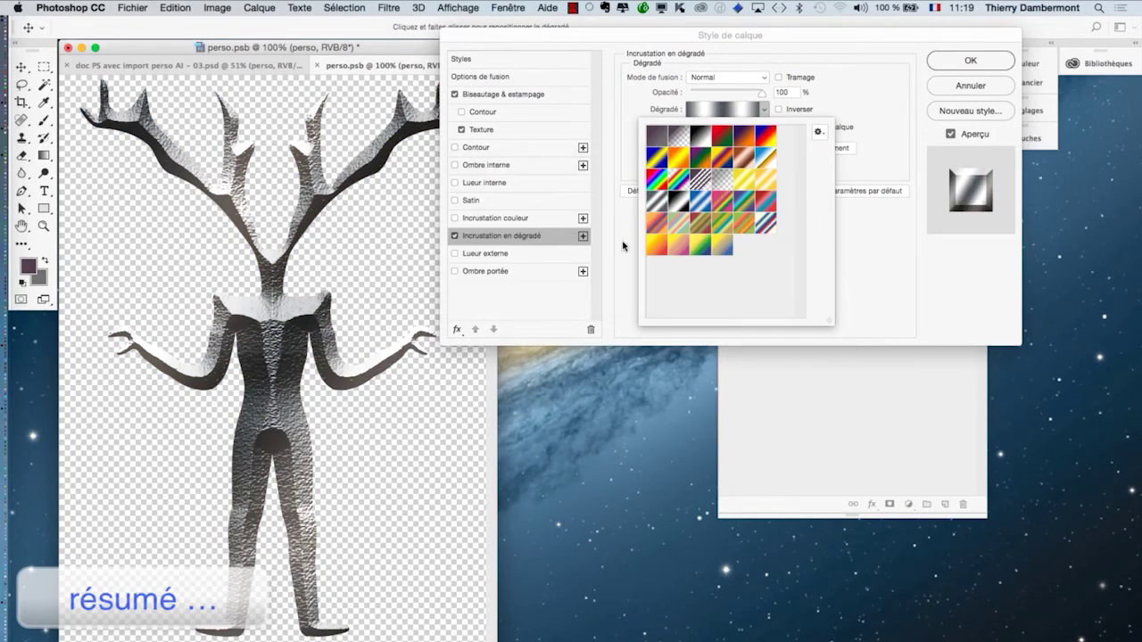
left_click(722, 226)
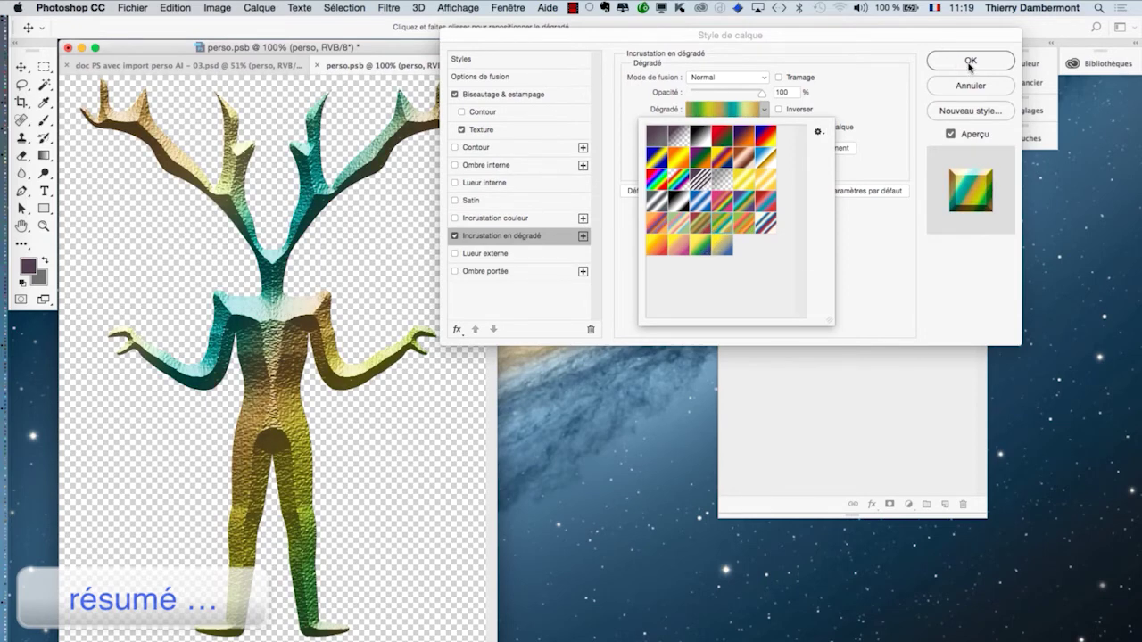
Change the Biseautage & estampage Texture motif to the black-and-grey leaf-like pattern and move the dialog to uncover the figure.
left_click(507, 132)
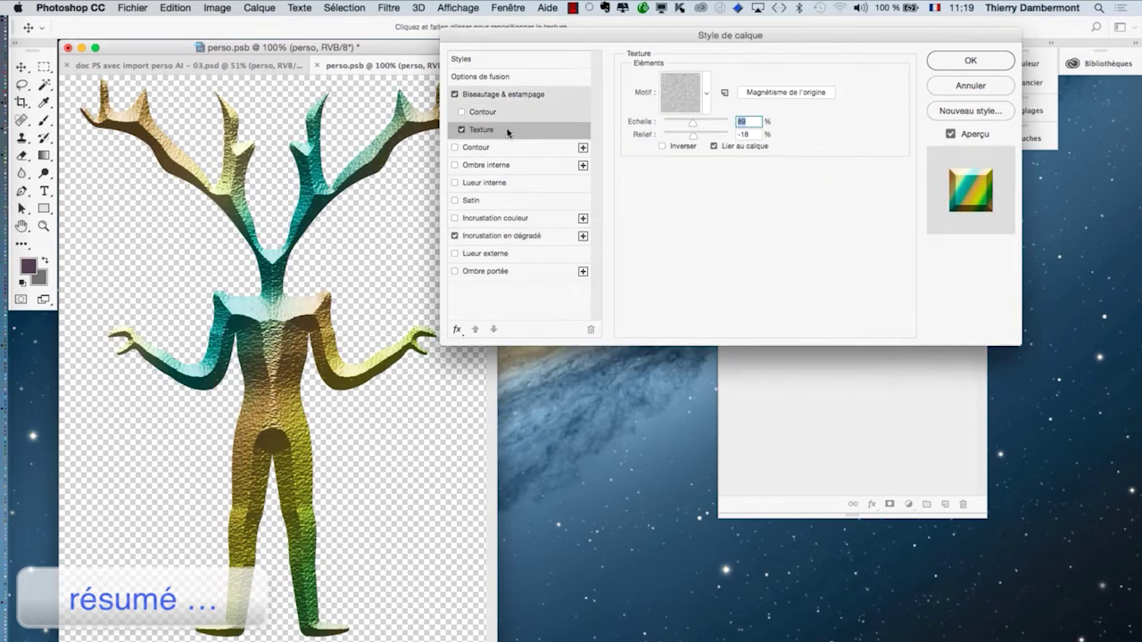
left_click(707, 98)
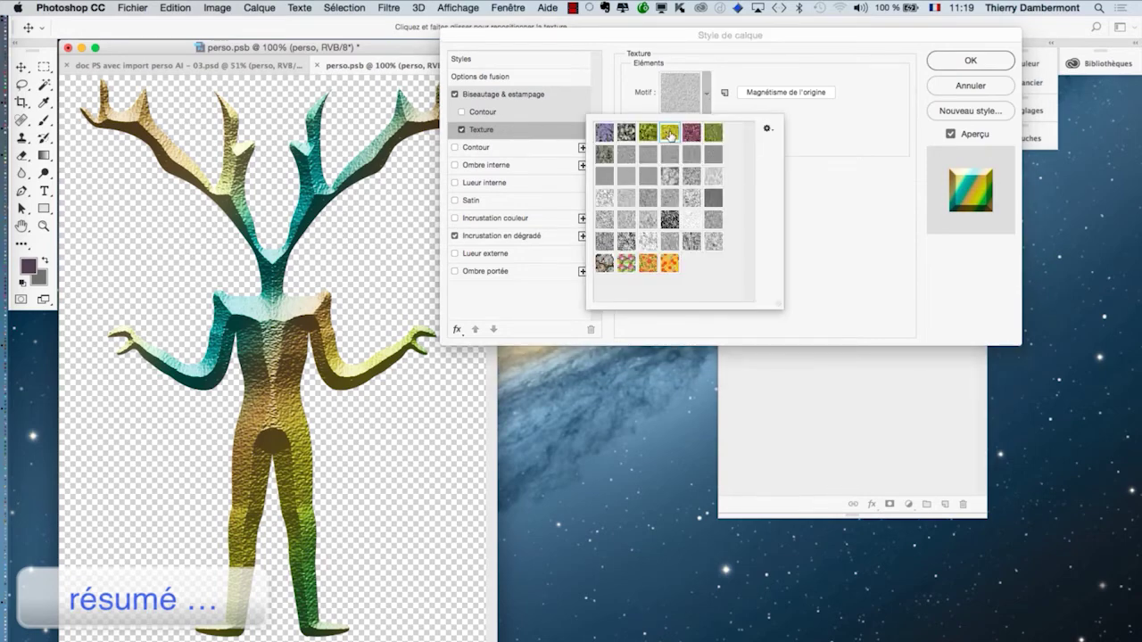
left_click(646, 133)
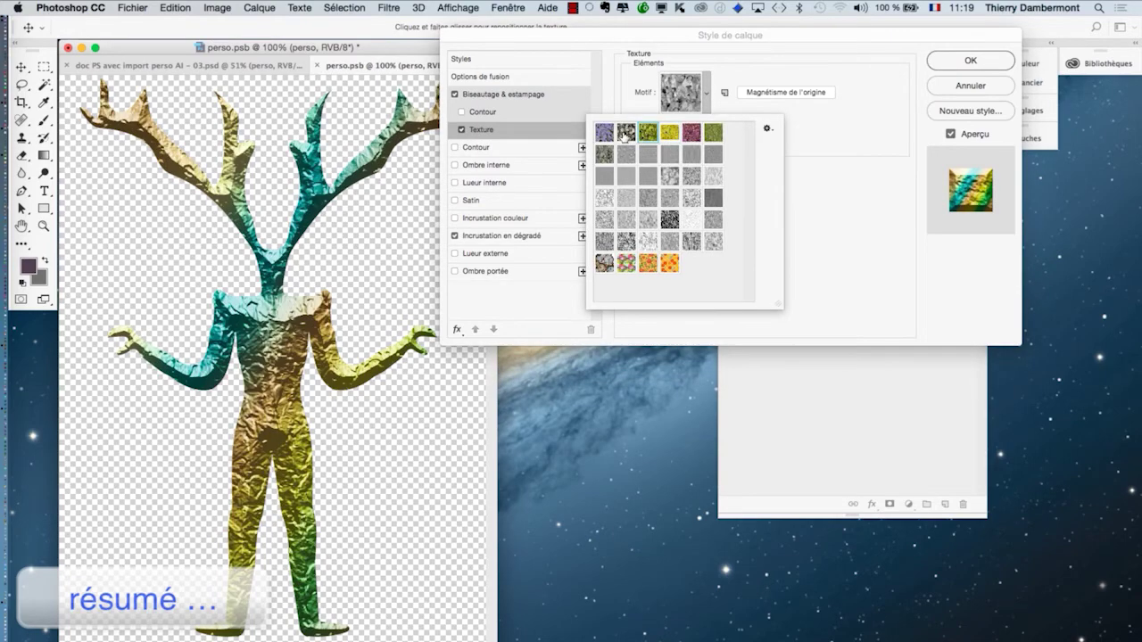
left_click(626, 133)
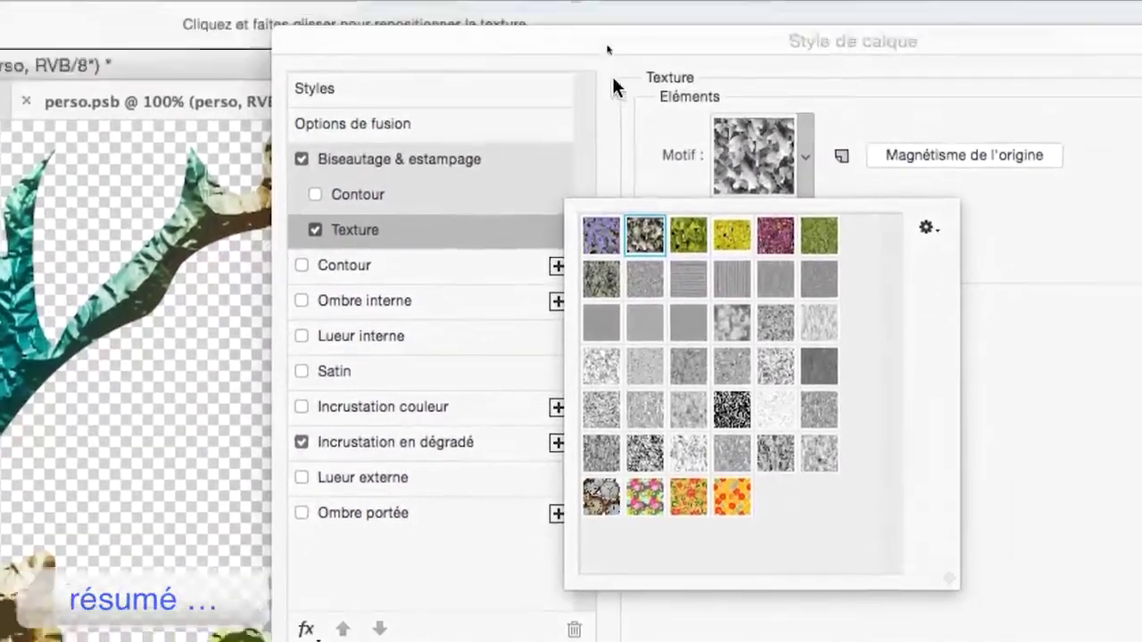
left_click(612, 71)
left_click_drag(612, 71, 381, 259)
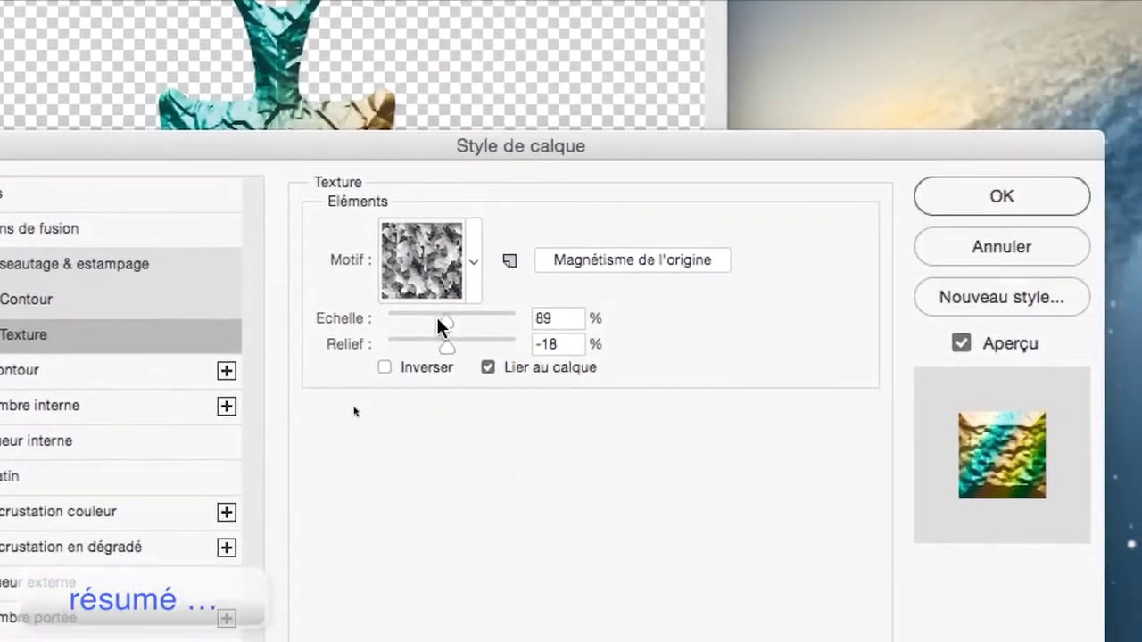
Reduce the relief of the figure's crumpled texture to a subtle depth close to zero.
mouse_move(445, 346)
left_mouse_down()
mouse_move(426, 346)
mouse_move(448, 332)
left_mouse_up()
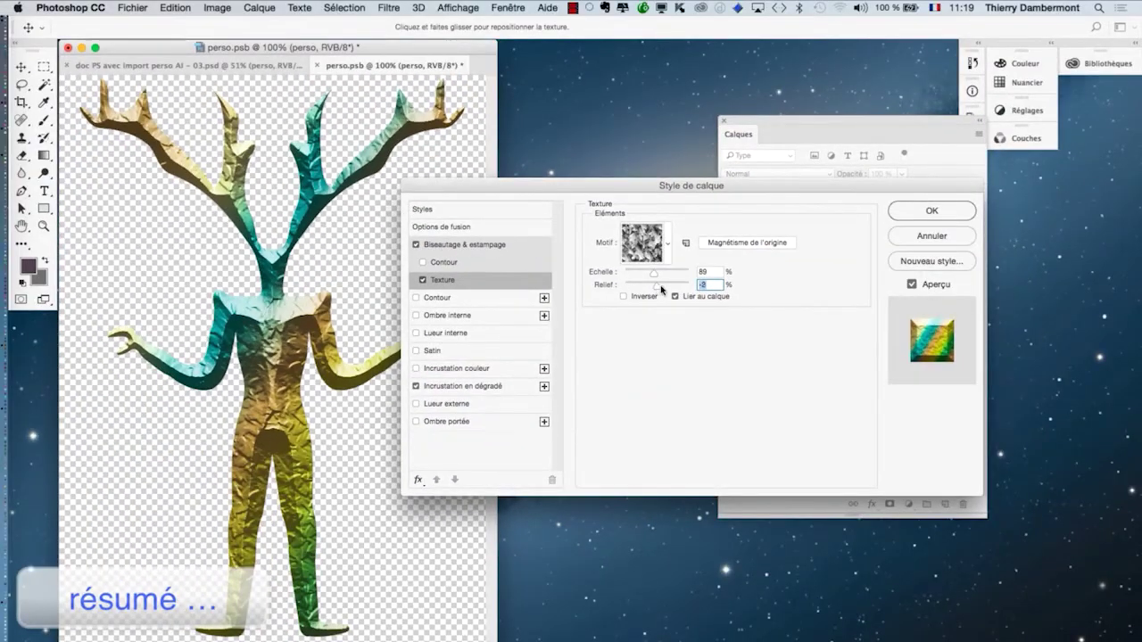
left_click_drag(661, 288, 663, 290)
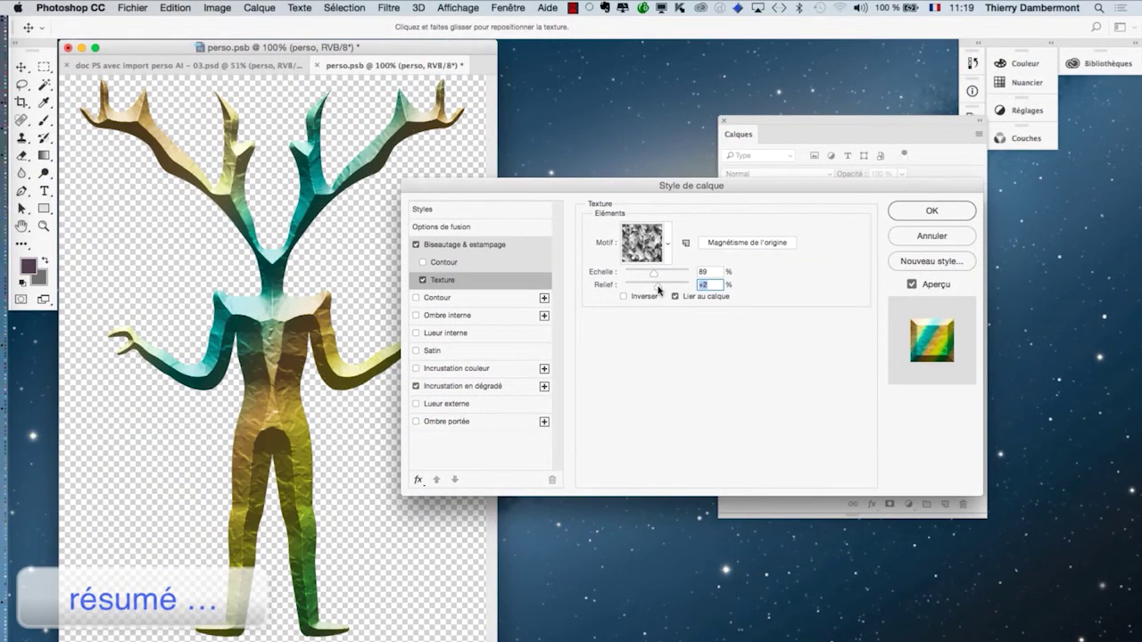
left_click_drag(657, 289, 659, 291)
Add a 7 px outside stroke to the figure and colour it pink d87171.
left_click(449, 299)
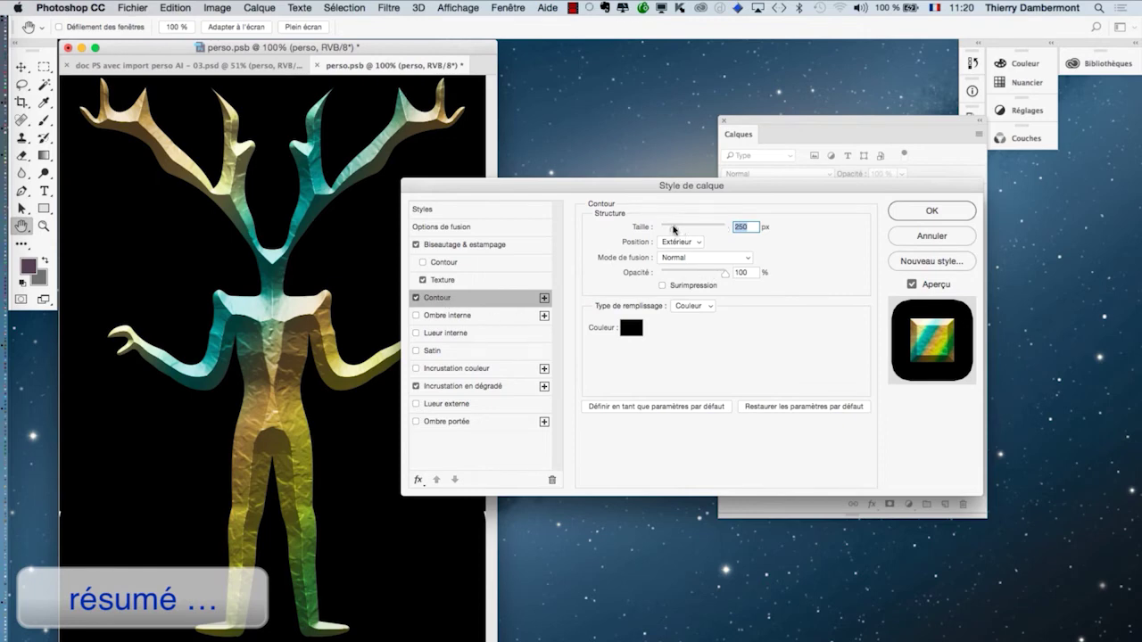
left_click_drag(674, 229, 664, 229)
left_click(630, 327)
left_click(737, 365)
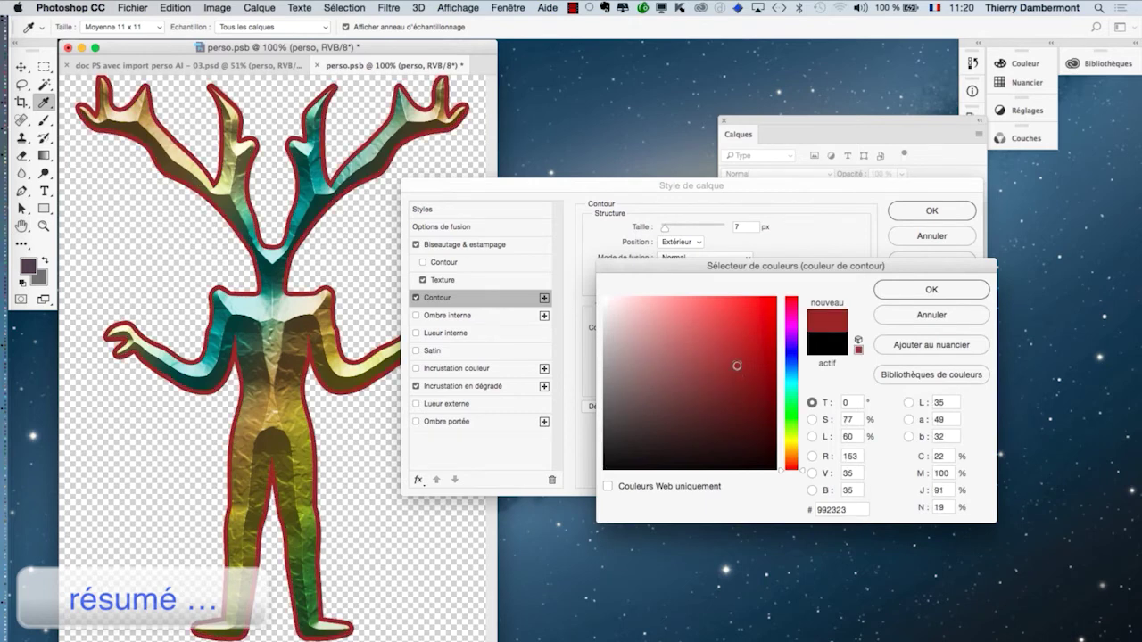
left_click(686, 323)
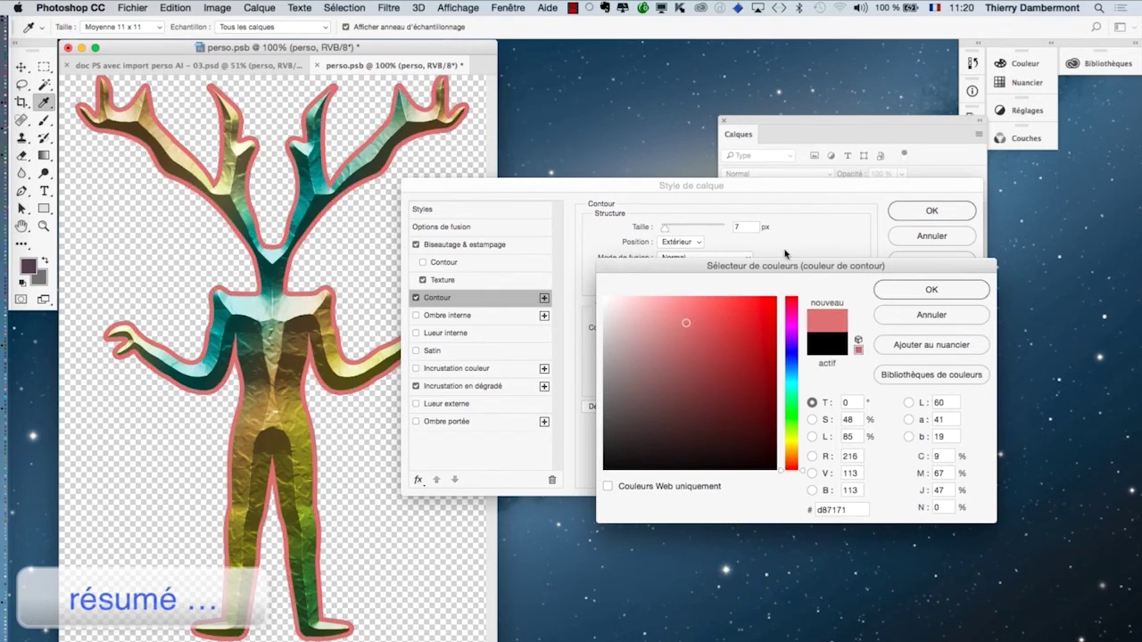
left_click(910, 289)
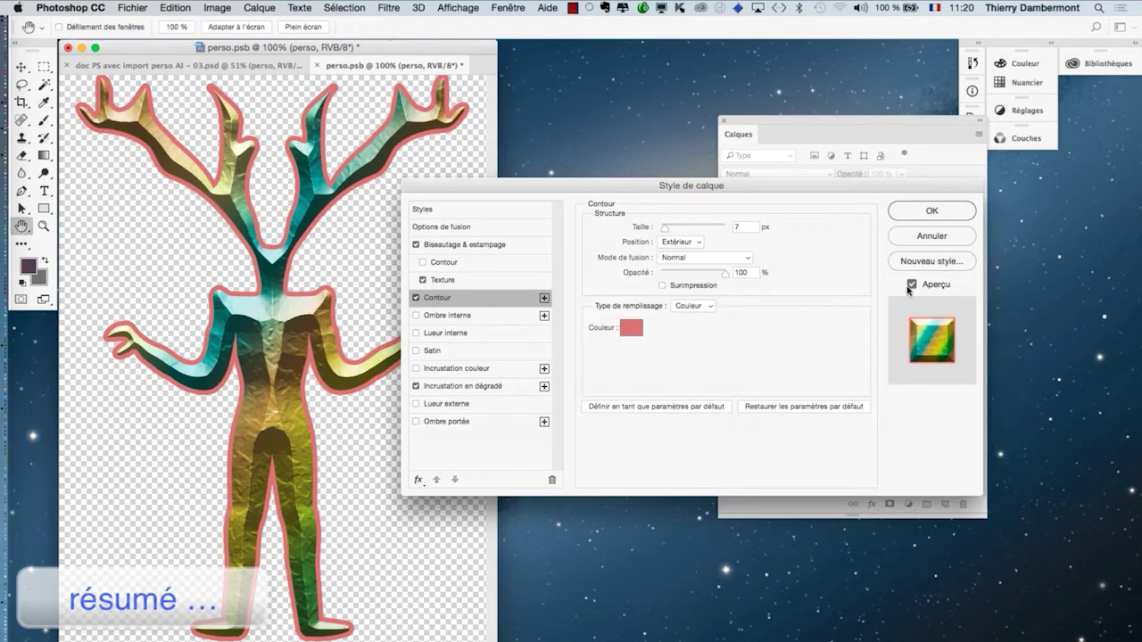
Set the stroke's blend mode to Produit and its colour to grey 848484, and apply the layer style.
left_click(682, 259)
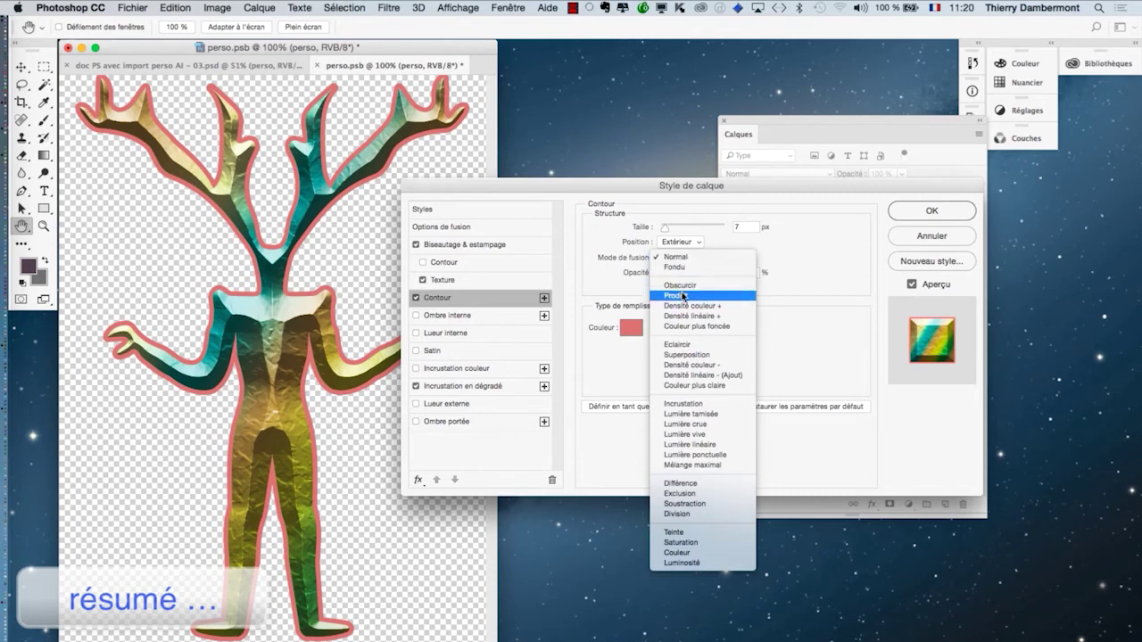
left_click(682, 296)
left_click(632, 327)
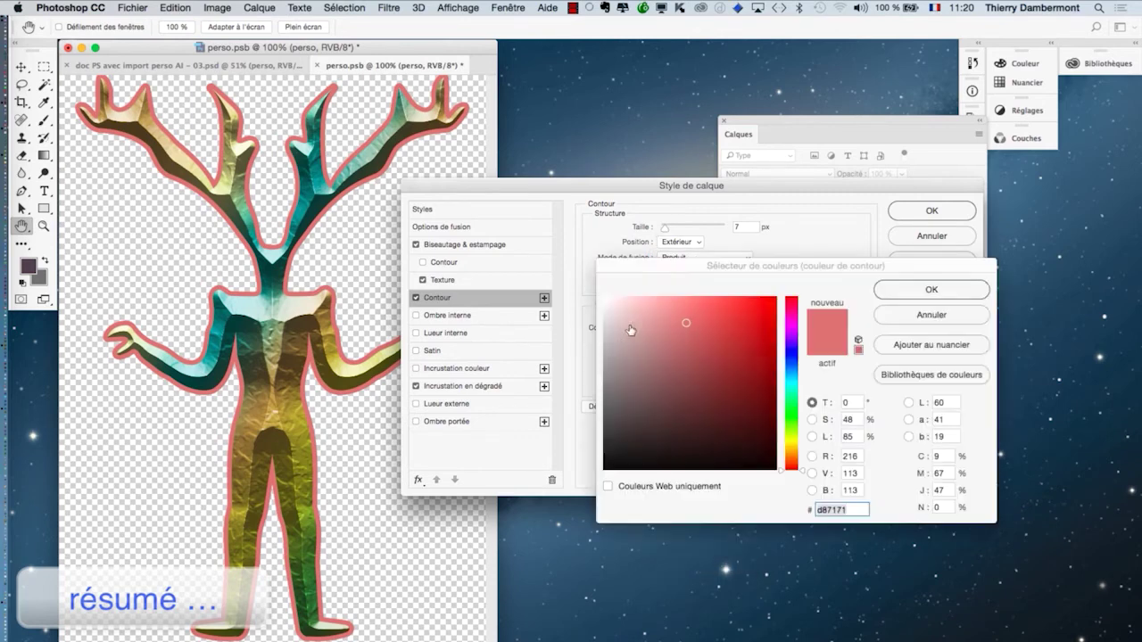
left_click_drag(620, 382, 598, 382)
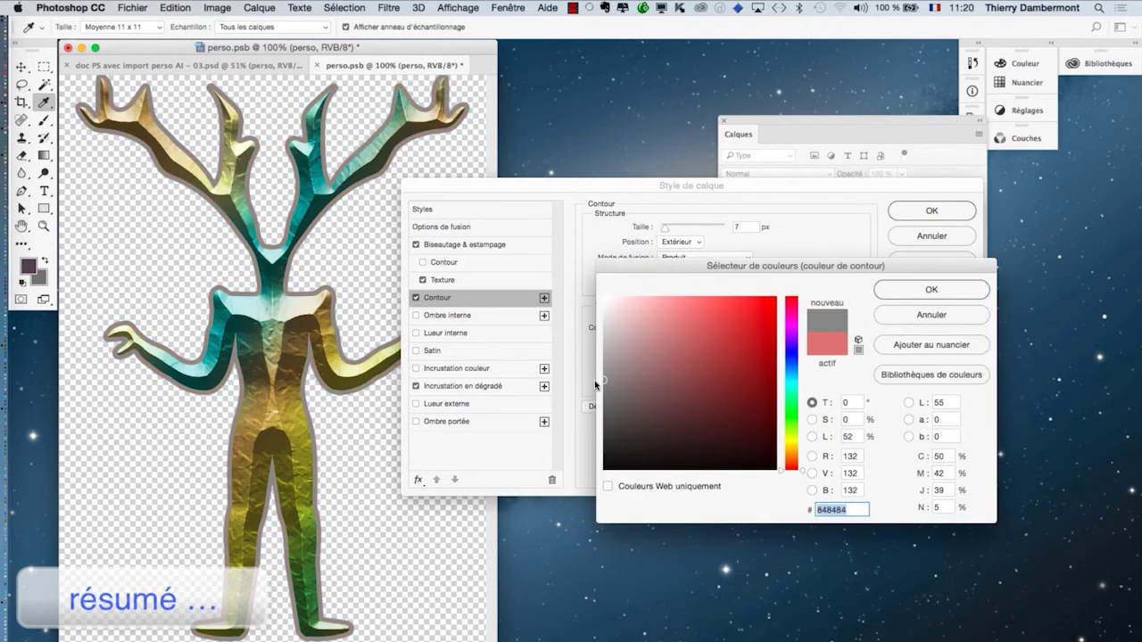
left_click(928, 289)
left_click(930, 209)
Detach perso.psb into its own window beside the main document and move the Calques panel clear of the artwork.
key("v")
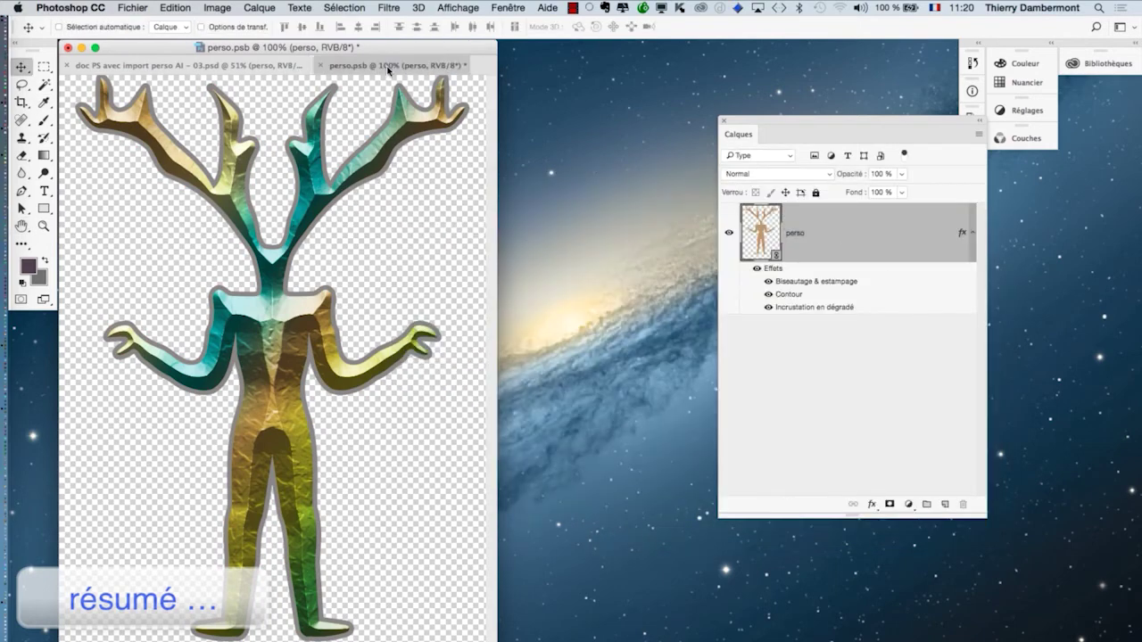
left_click_drag(388, 69, 979, 282)
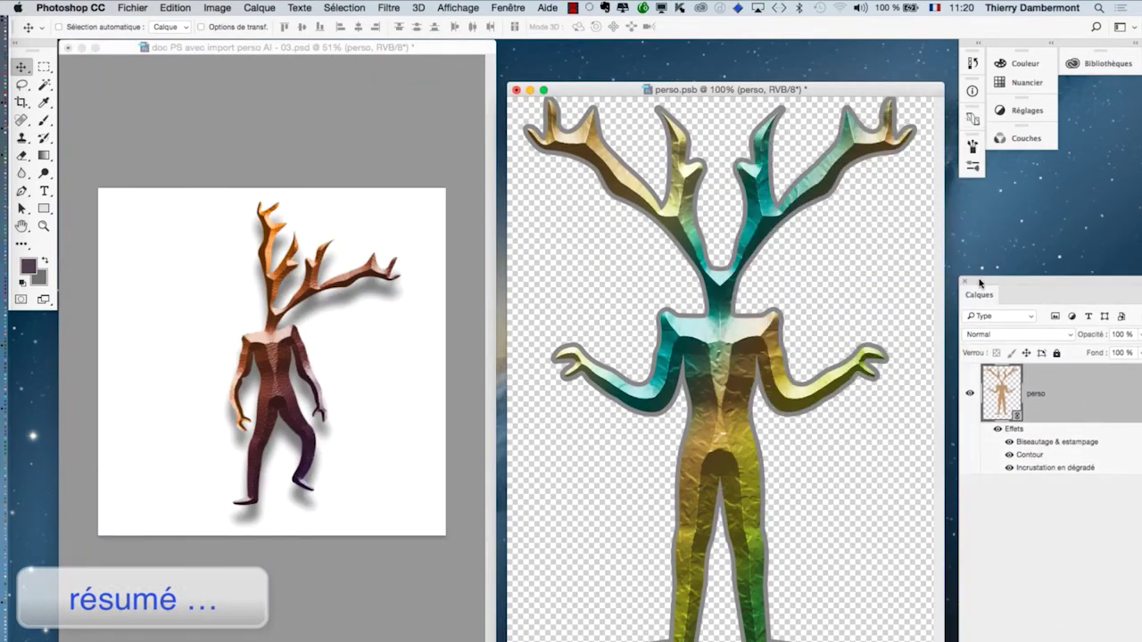
key("super")
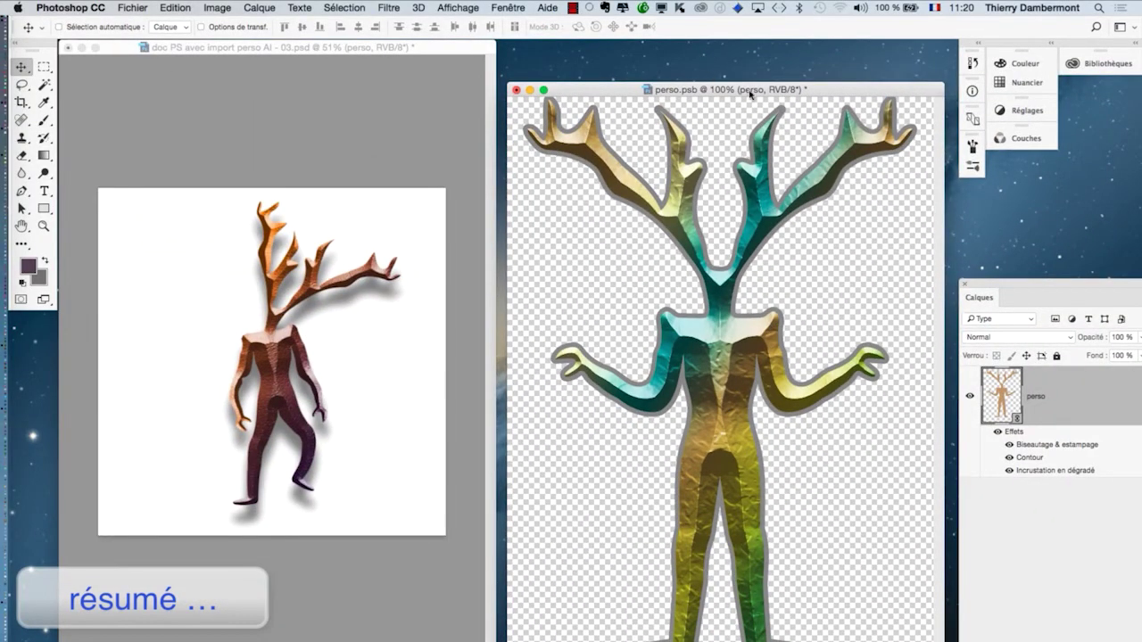
left_click_drag(754, 95, 764, 62)
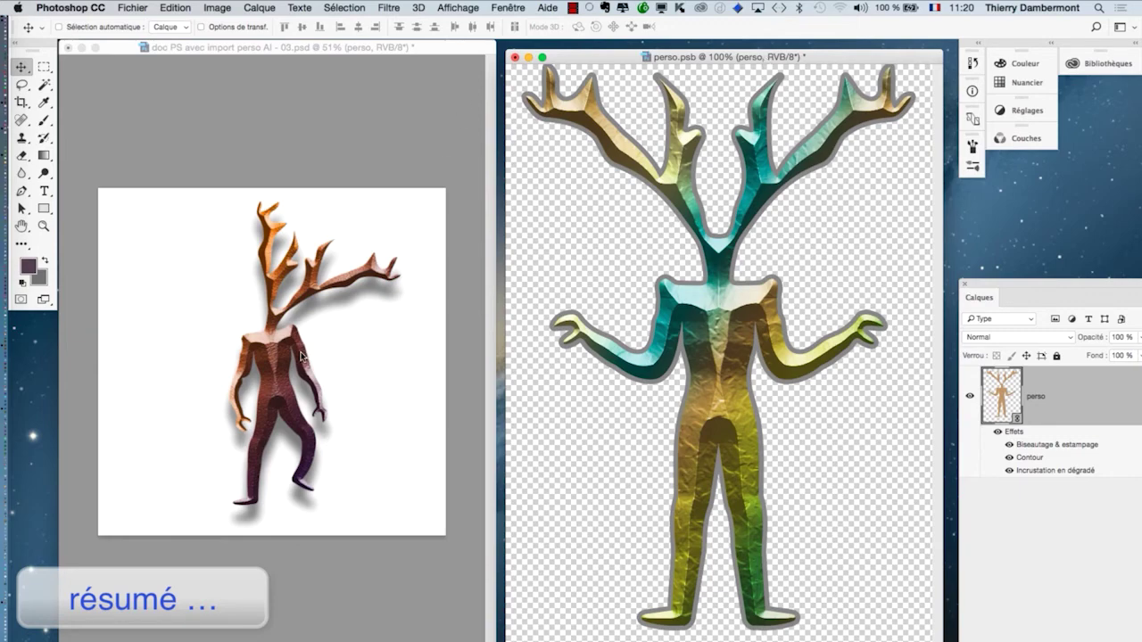
Save perso.psb to update the linked figure in the main document, and inspect it there up close.
left_click(132, 8)
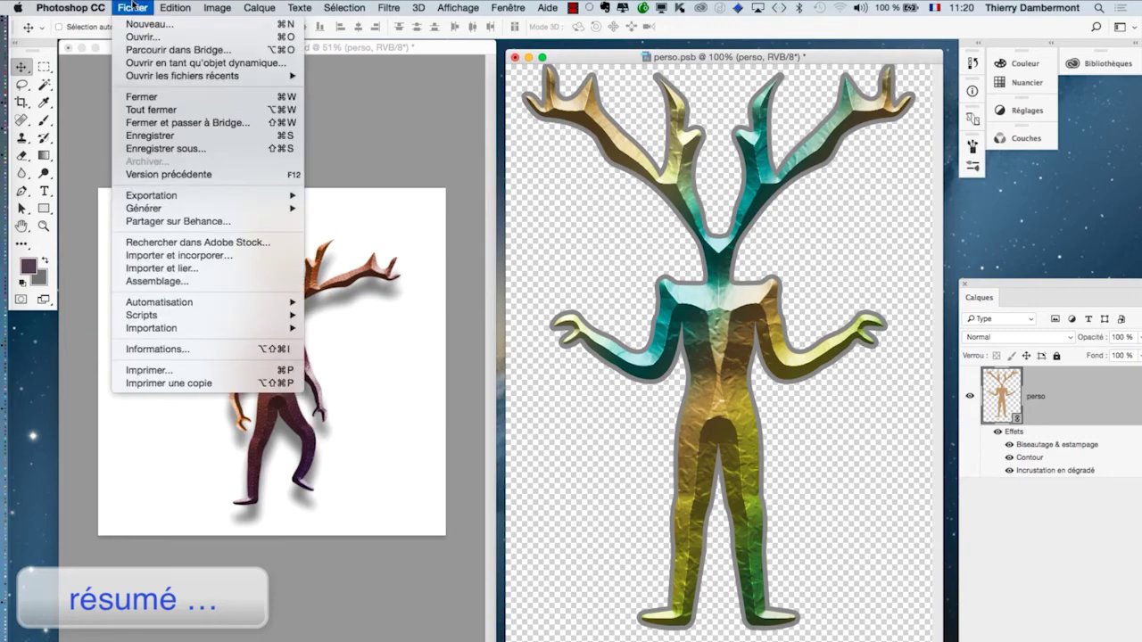
left_click(198, 136)
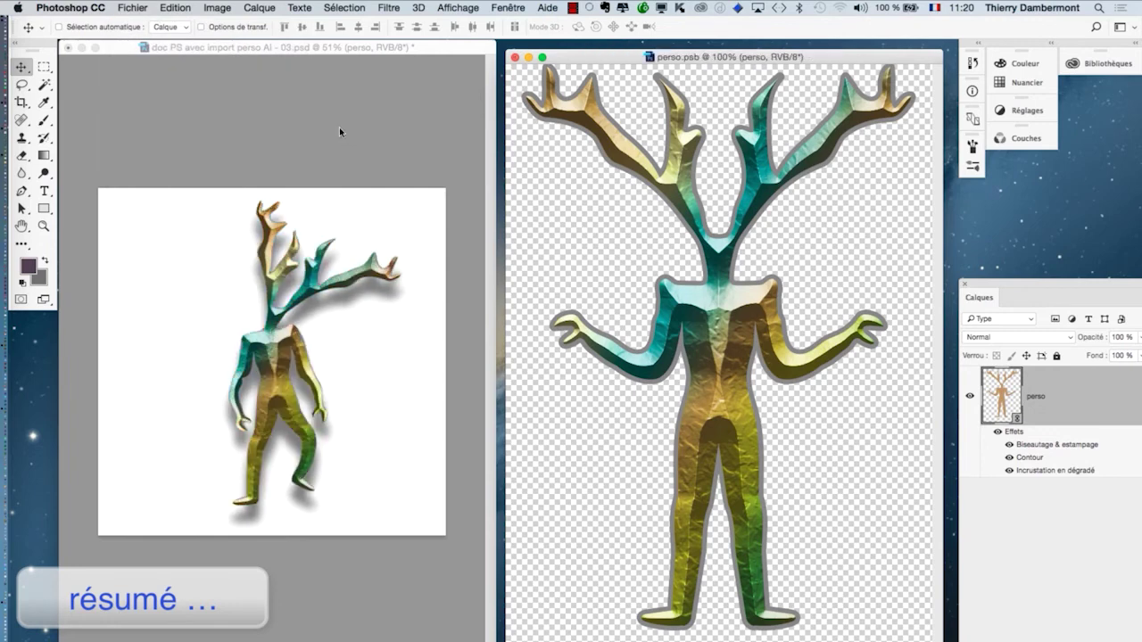
scroll(297, 331, "up", 5)
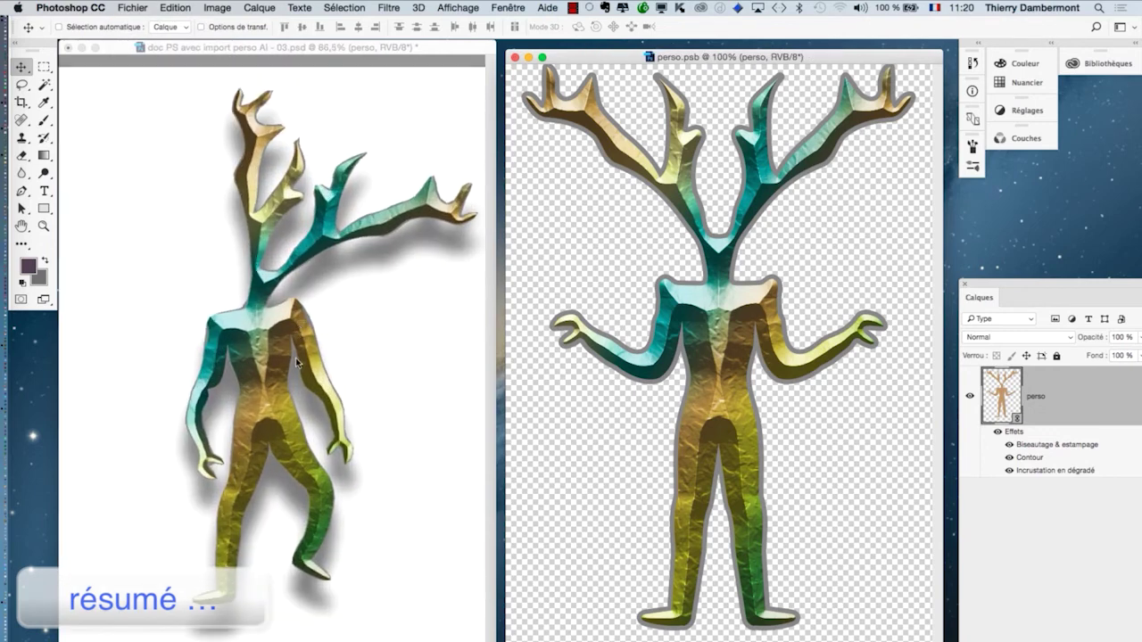
scroll(297, 357, "up", 2)
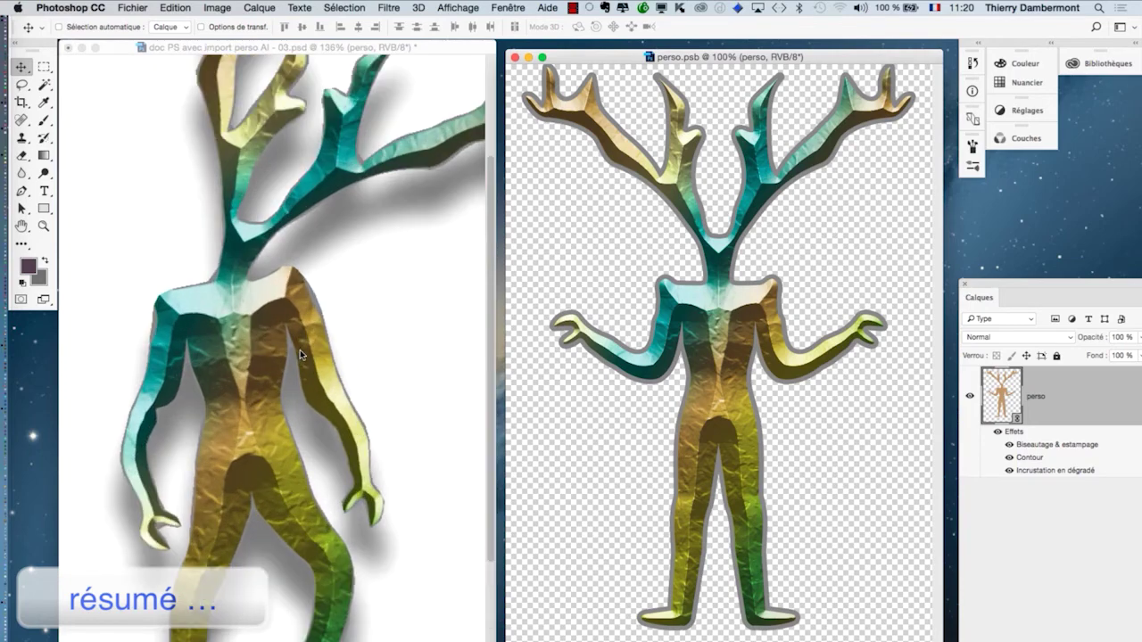
scroll(300, 350, "down", 2)
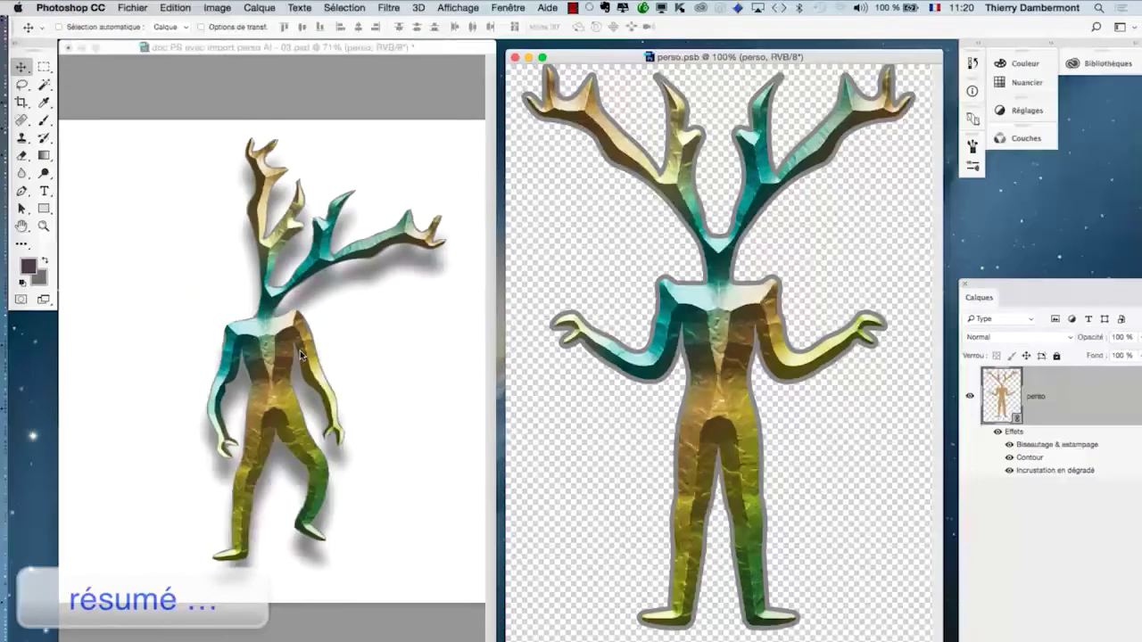
Save the figure document as perso.psd in Photoshop format in the folder DOCS - AI 13 decembre 2016.
left_click(135, 7)
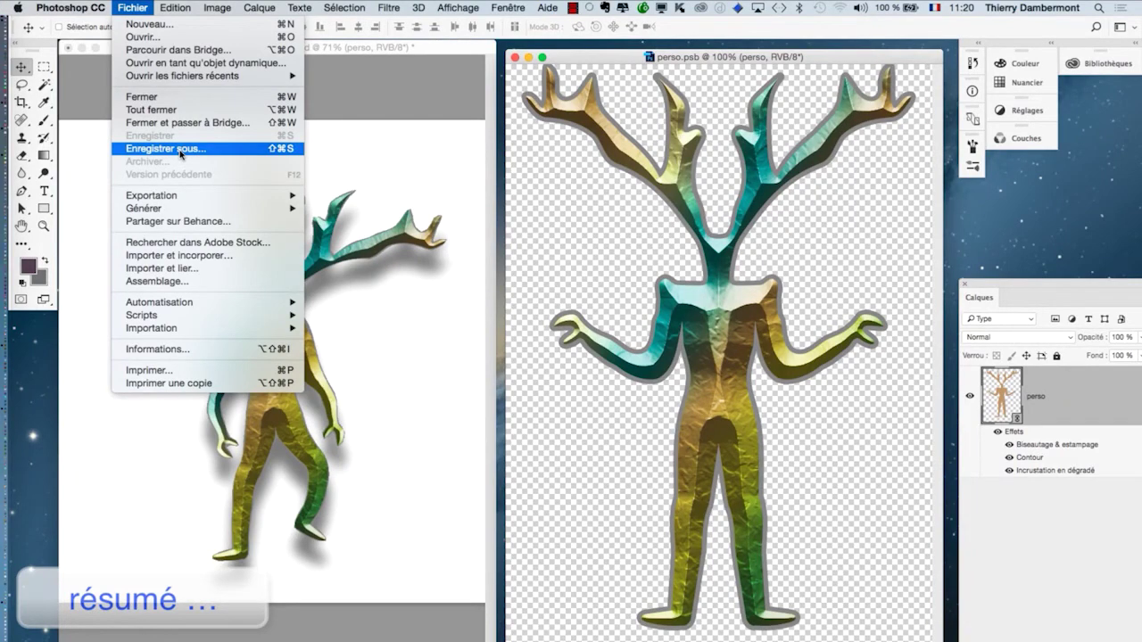
left_click(180, 154)
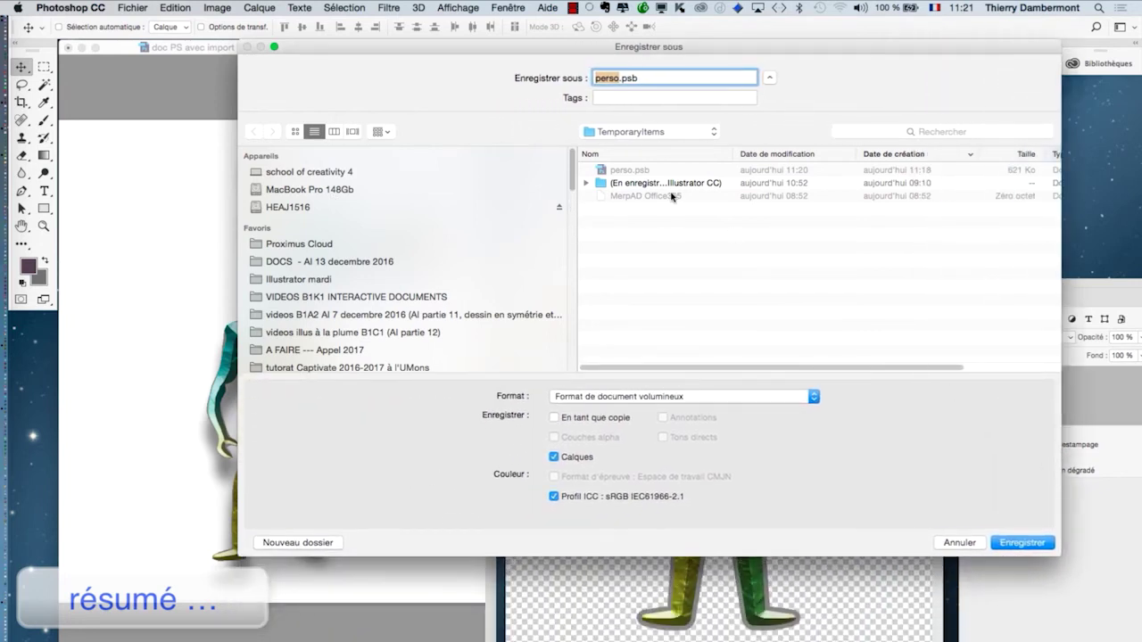
left_click(629, 396)
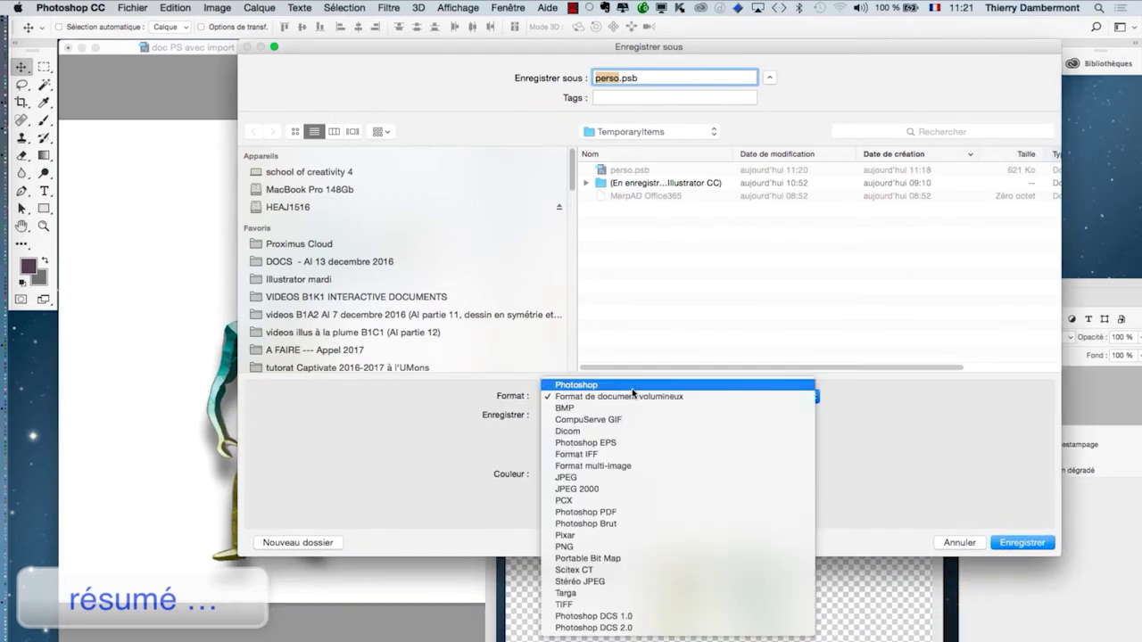
left_click(631, 382)
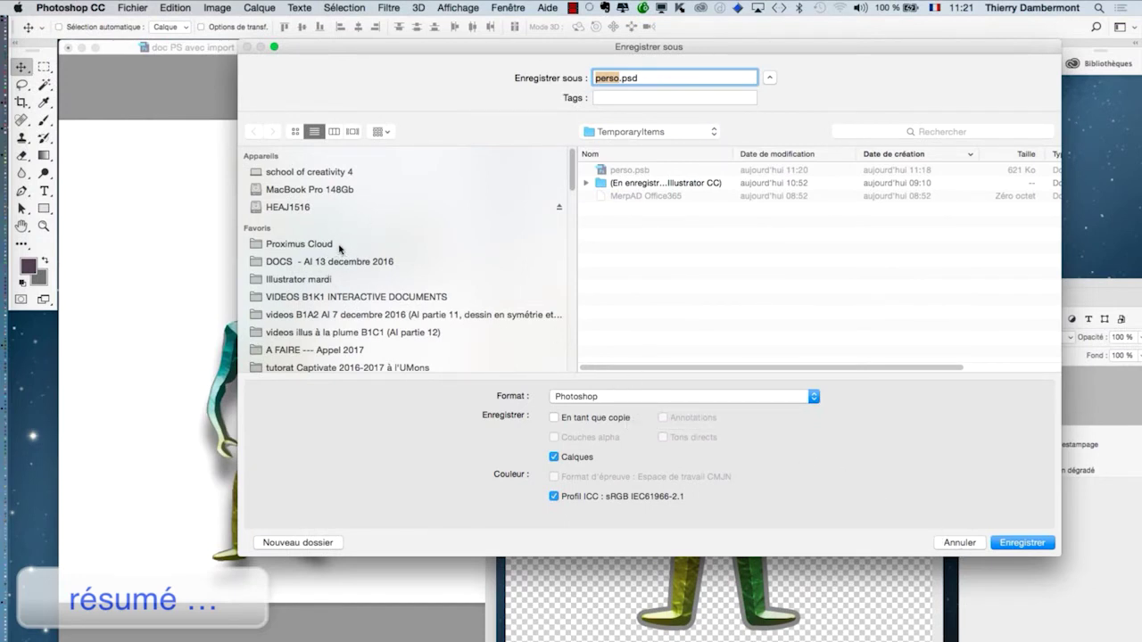
left_click(336, 283)
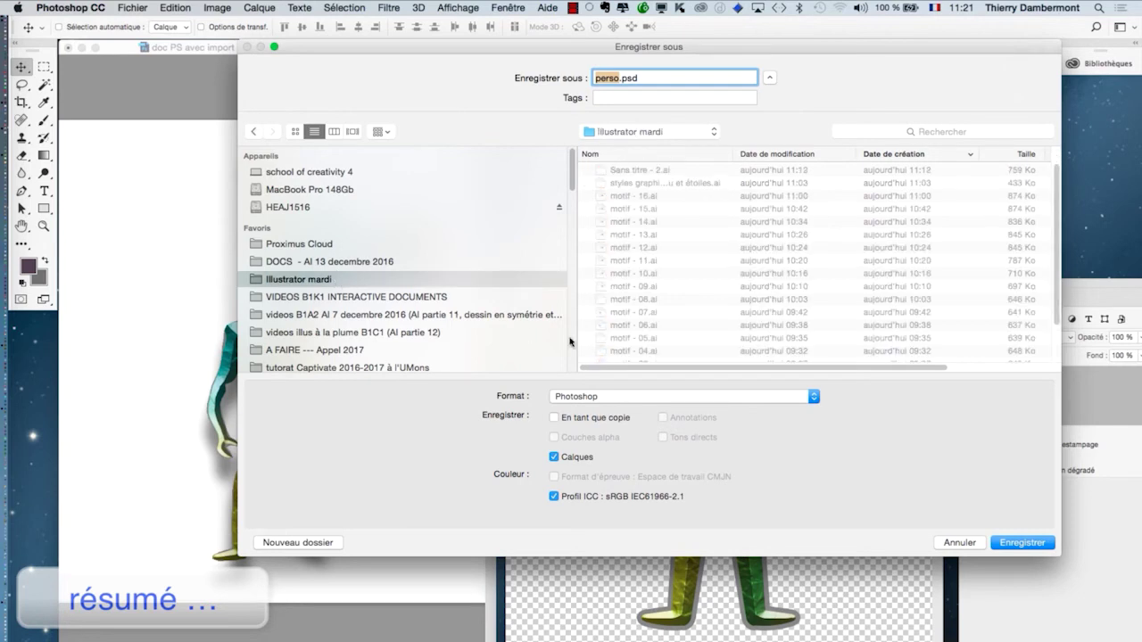
scroll(747, 316, "down", 3)
left_click(338, 260)
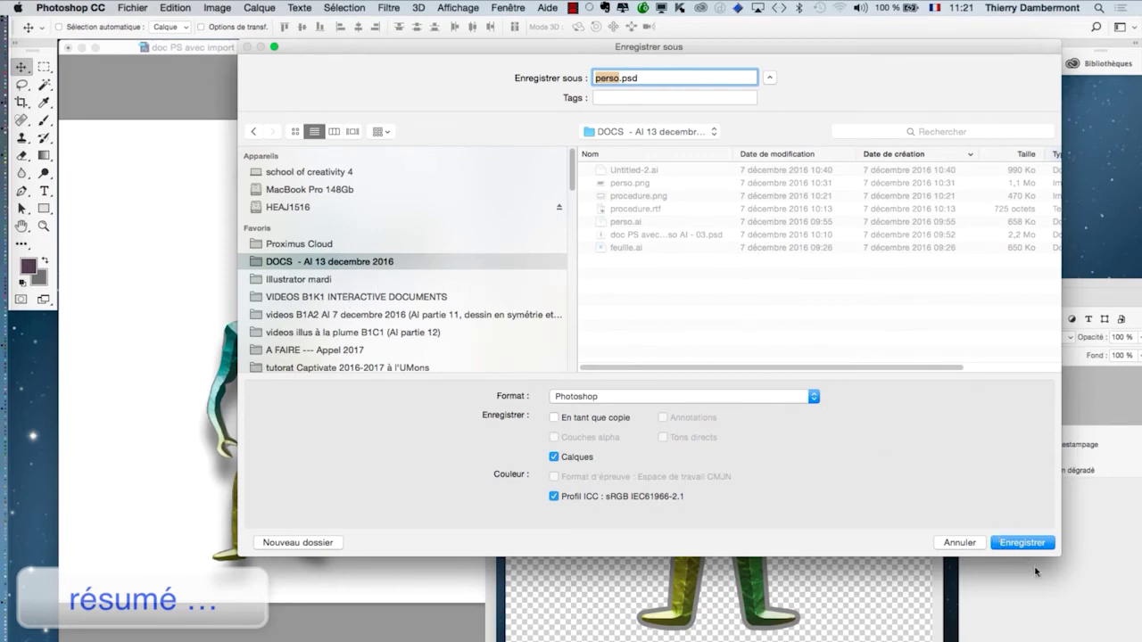
left_click(1026, 544)
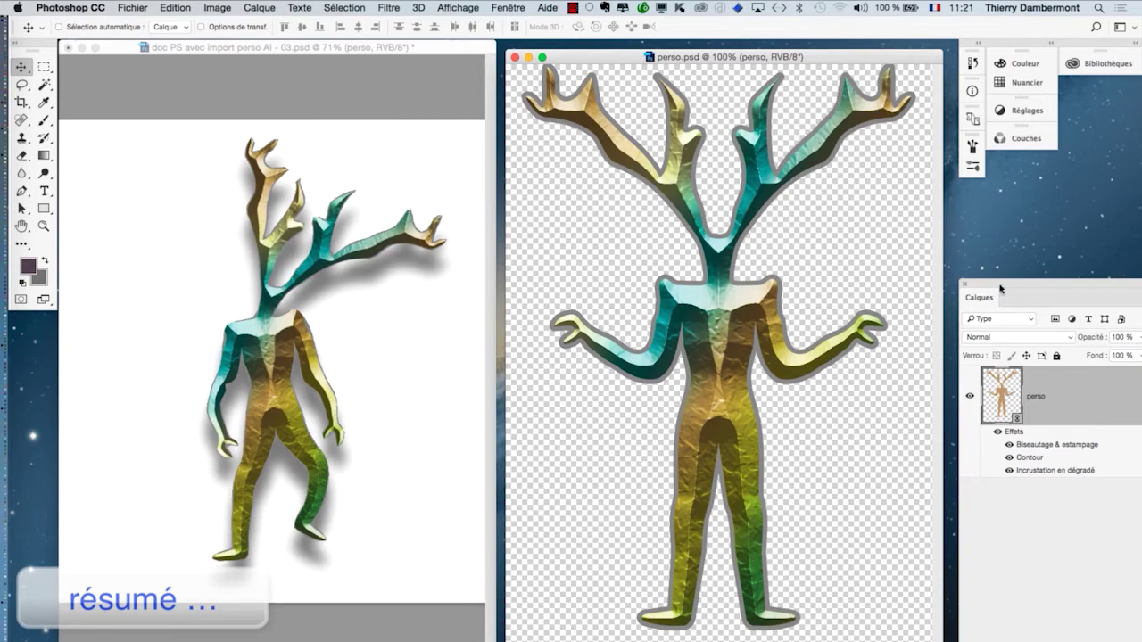
Bring the Calques panel fully into view, and open procedure.rtf from the DOCS folder in Finder with its text readable.
left_click_drag(1003, 288, 824, 225)
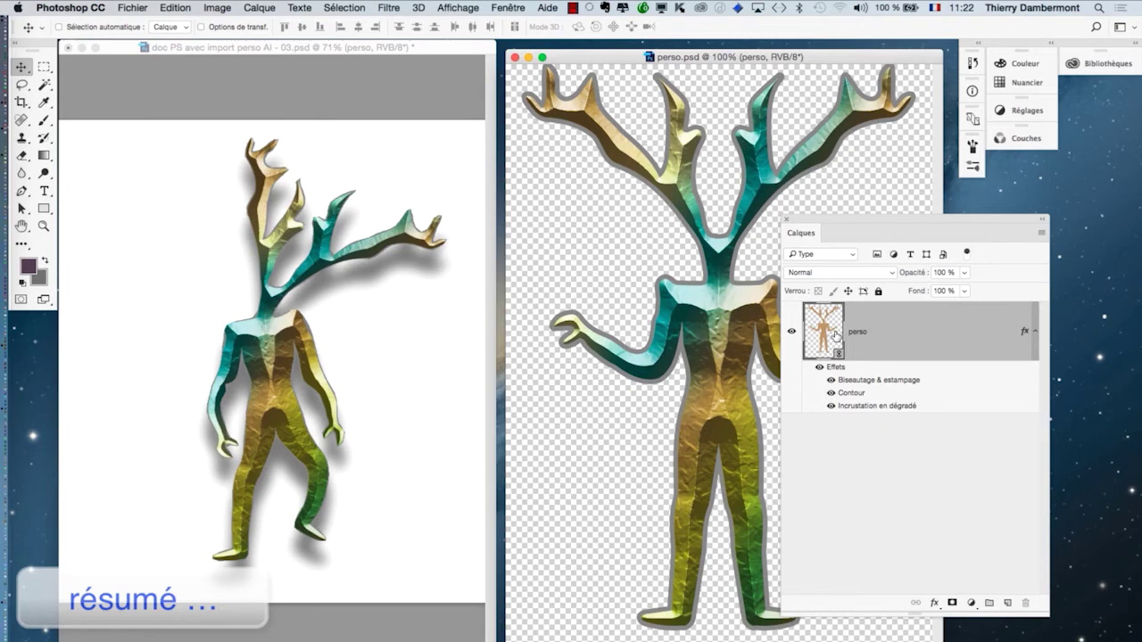
key("super+Tab")
key("super+Tab")
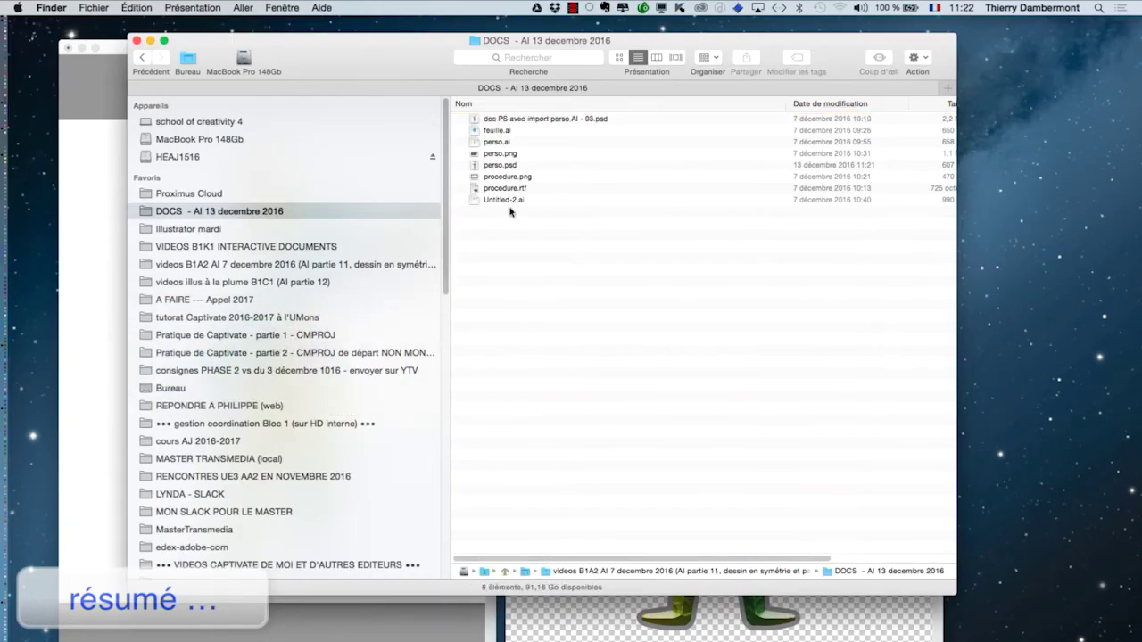
left_click(514, 190)
double_click(515, 190)
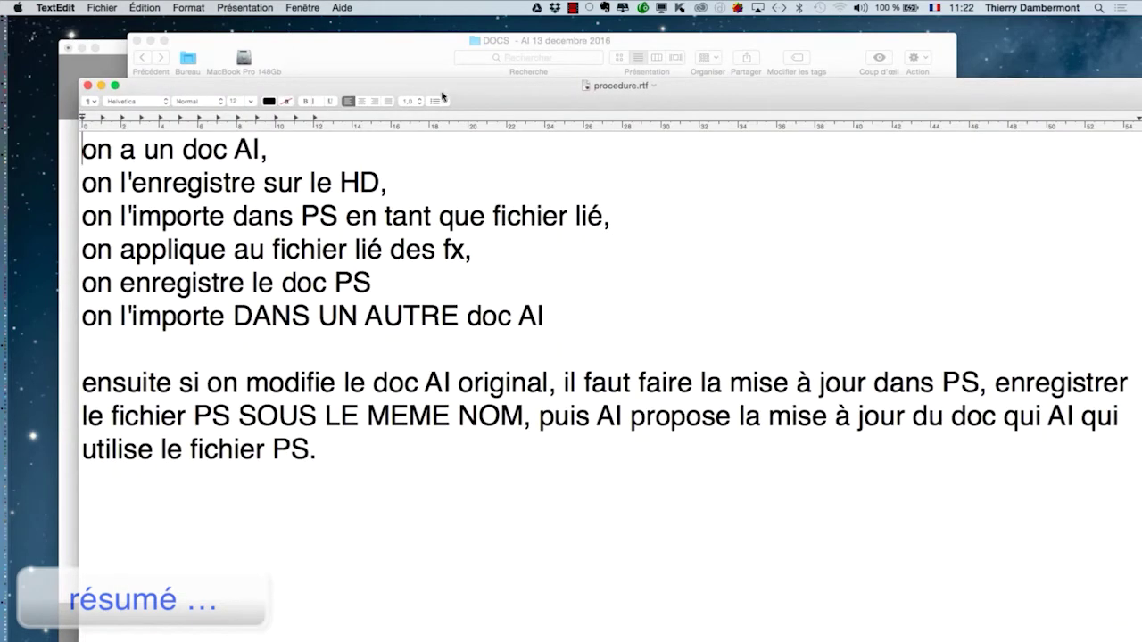
left_click_drag(439, 82, 405, 33)
Review the procedure line by line, from saving on the hard disk to importing into another AI document.
left_click_drag(226, 101, 346, 139)
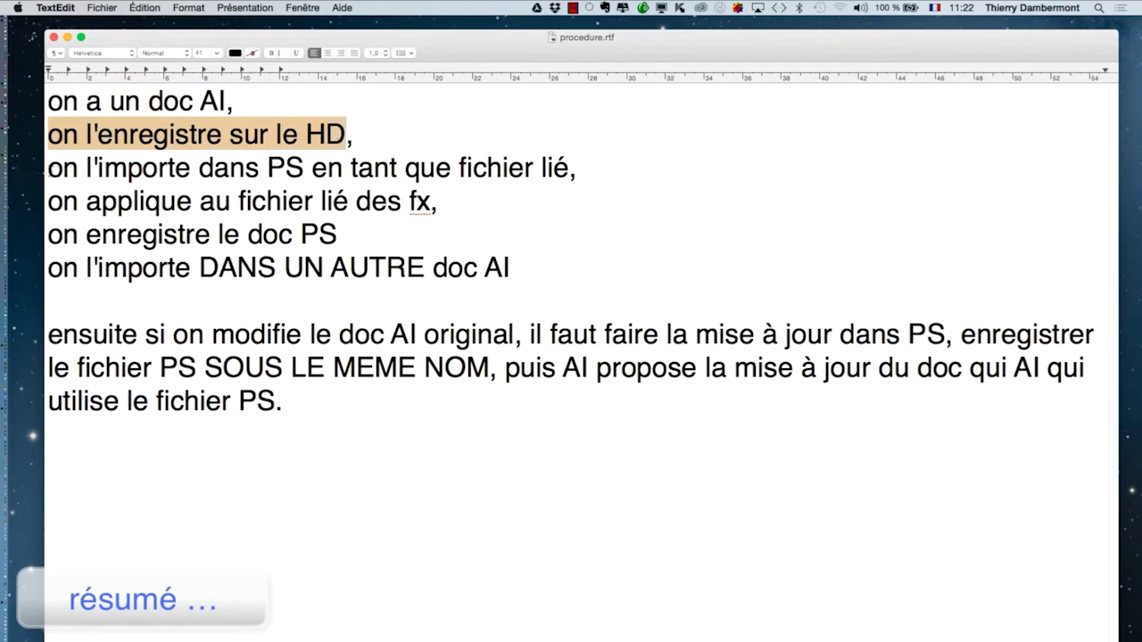
left_click_drag(48, 170, 569, 170)
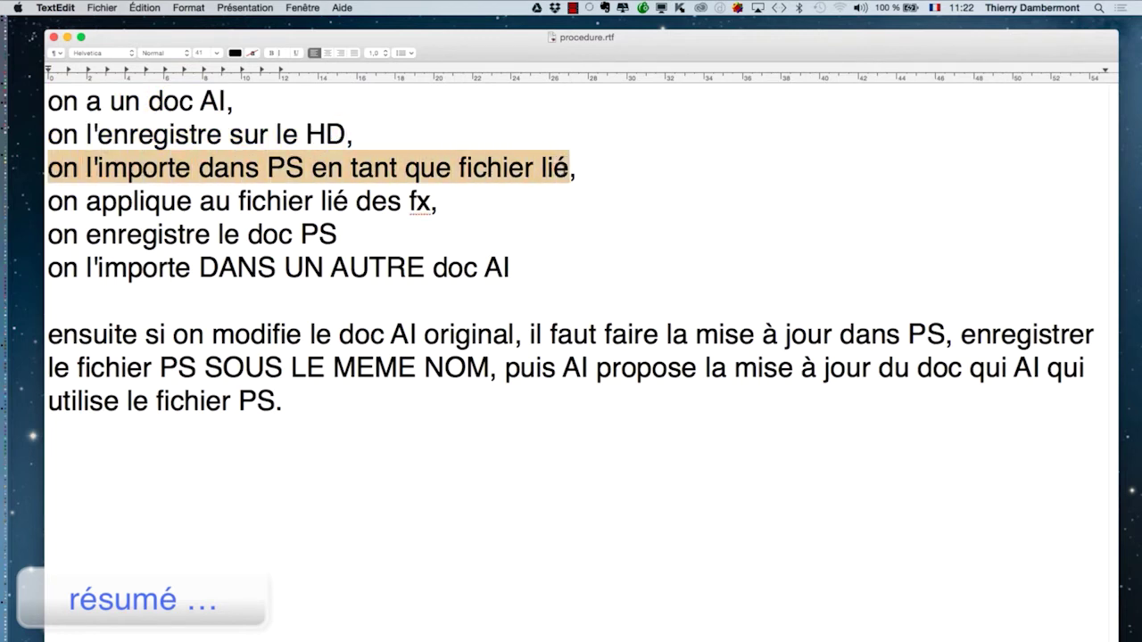
left_click_drag(48, 202, 432, 204)
left_click_drag(50, 234, 336, 236)
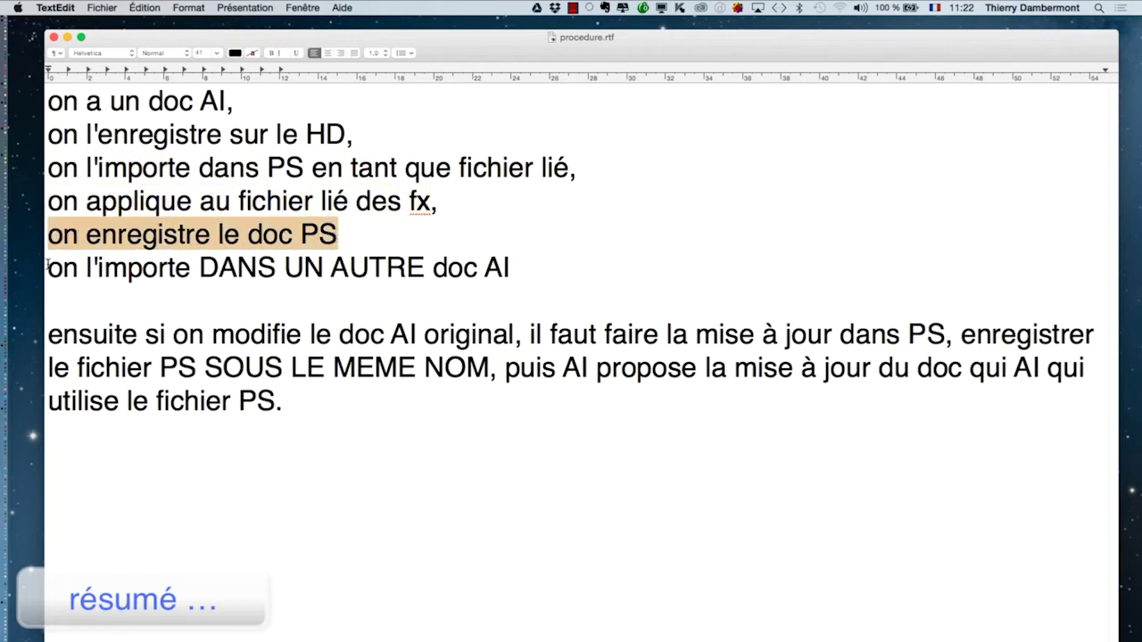
left_click_drag(49, 268, 511, 268)
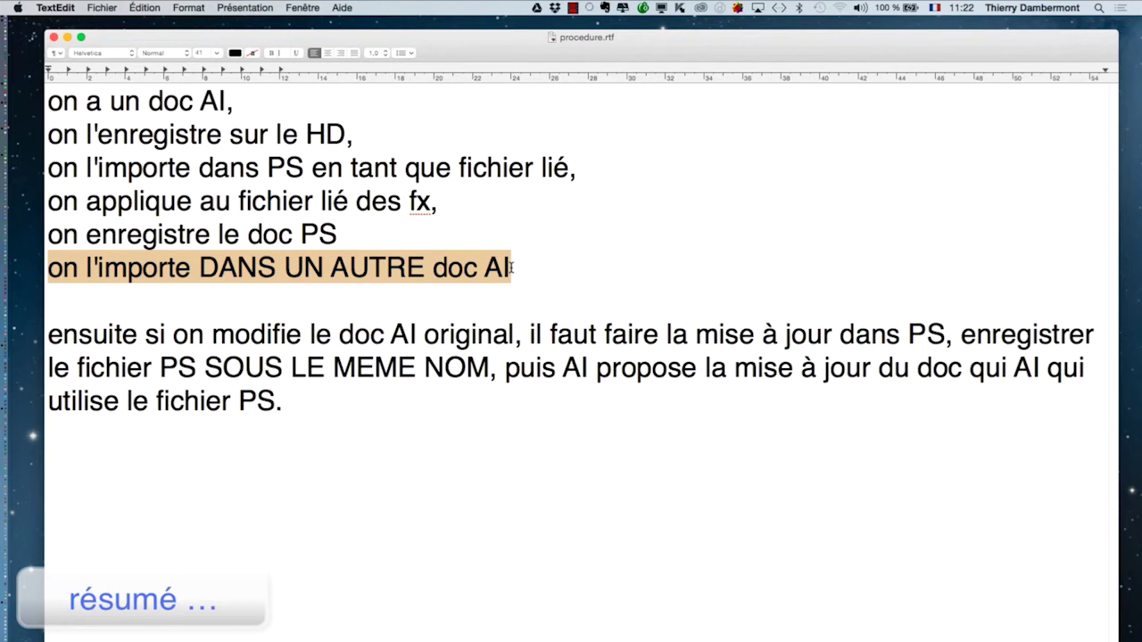
Switch between procedure.rtf and Photoshop to compare the written procedure with the perso smart object layer.
key("super+Tab")
key("super+Tab")
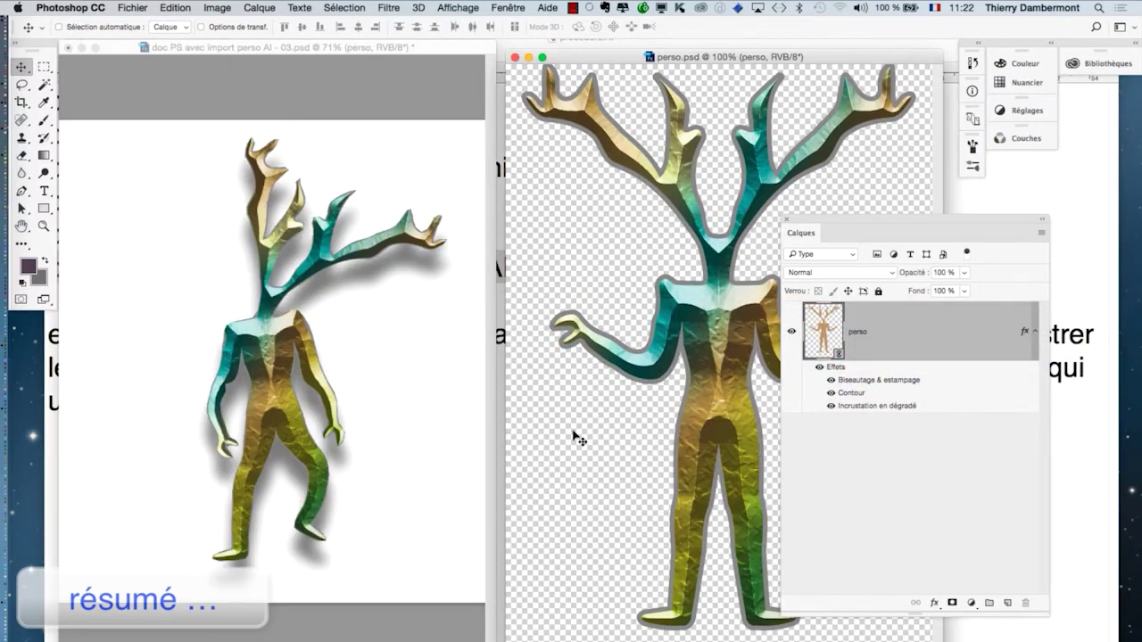
key("super+Tab")
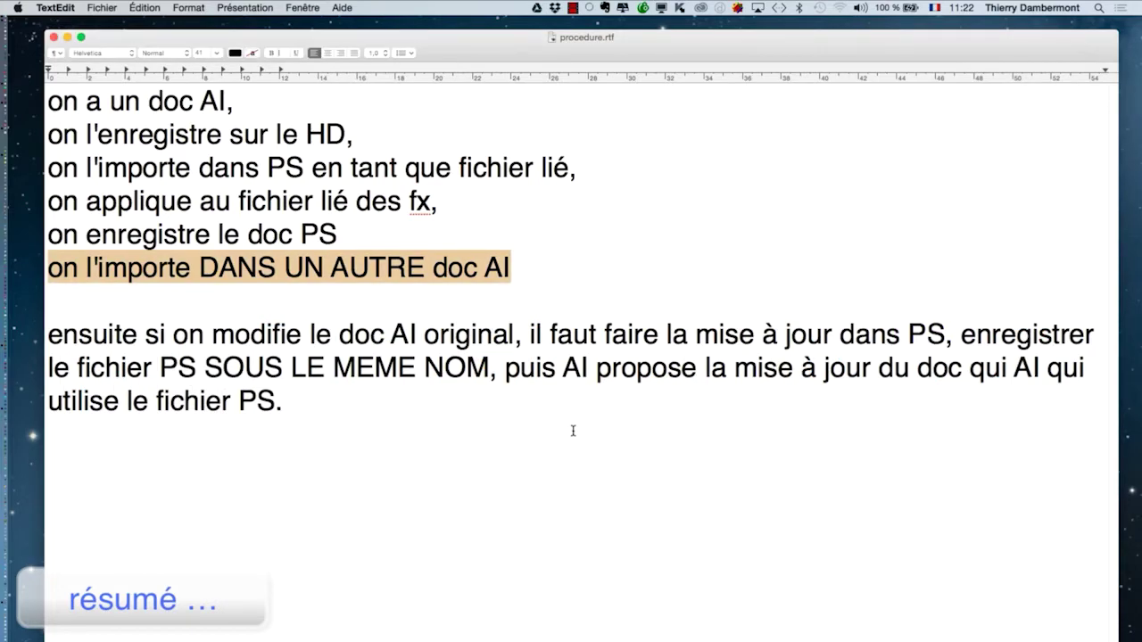
key("super+Tab")
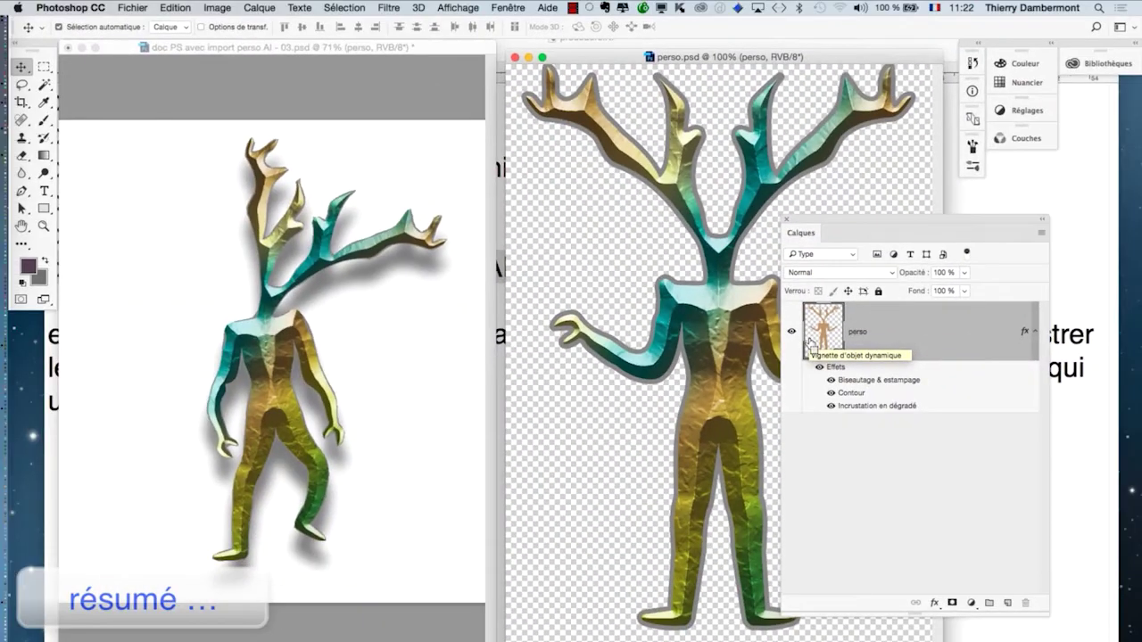
Review the second paragraph of procedure.rtf in TextEdit, about updating the chain after the original AI document is modified.
key("super+Tab")
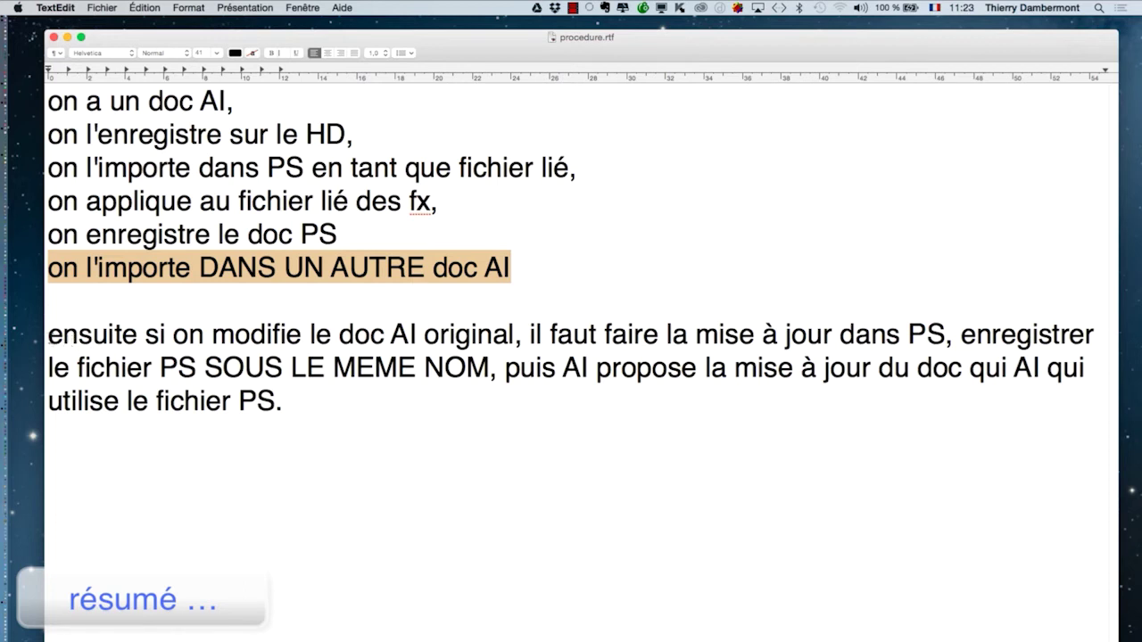
left_click_drag(49, 335, 1017, 338)
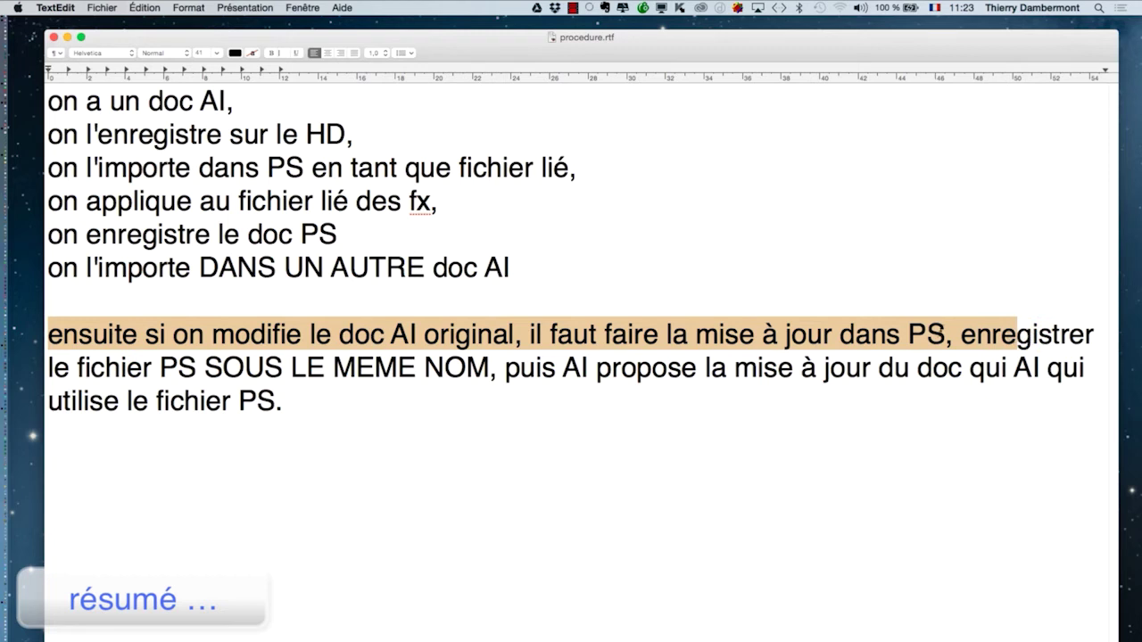
left_click_drag(944, 339, 637, 366)
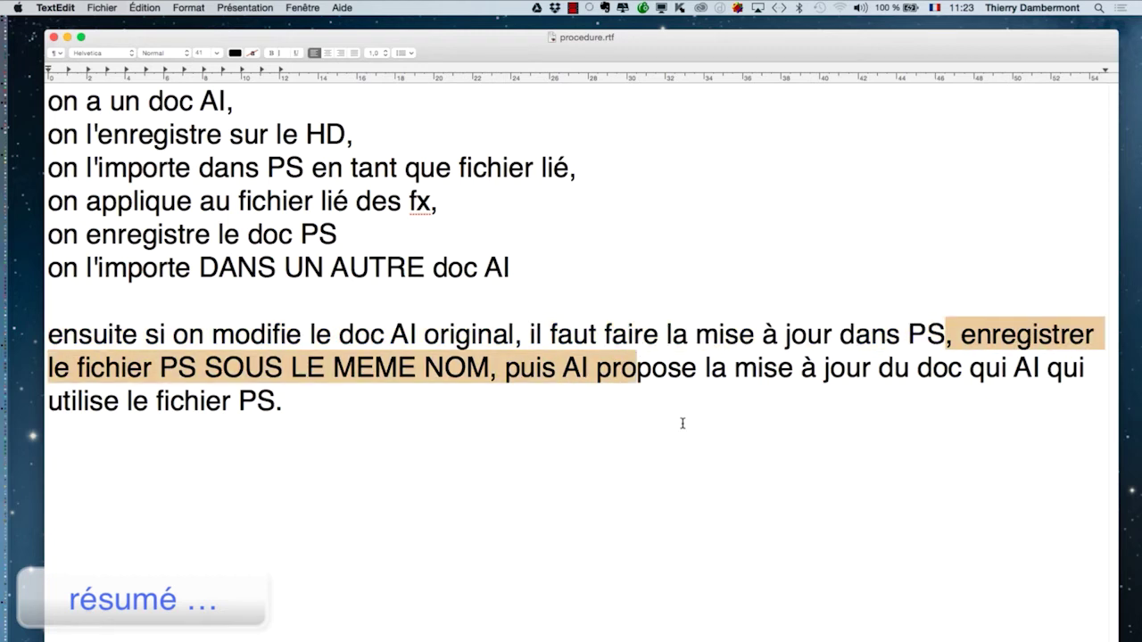
left_click_drag(516, 335, 369, 337)
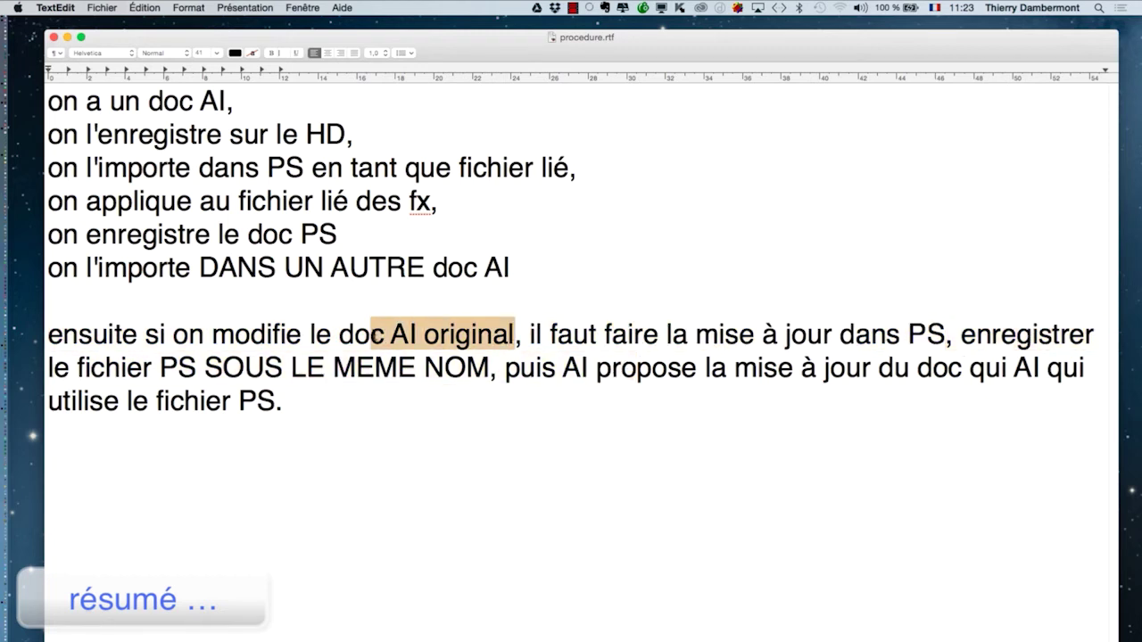
left_click_drag(990, 335, 854, 338)
left_click_drag(742, 347, 490, 368)
left_click_drag(519, 367, 813, 387)
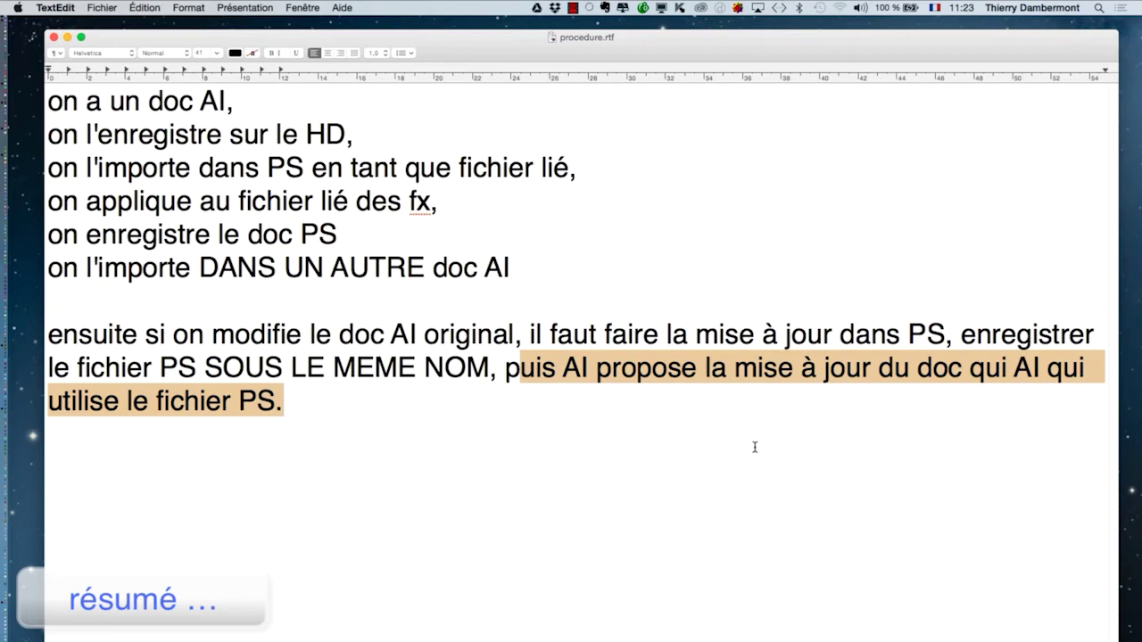
Close procedure.rtf and quit Photoshop, saving the changes to doc PS avec import perso AI - 03.psd.
left_click(53, 37)
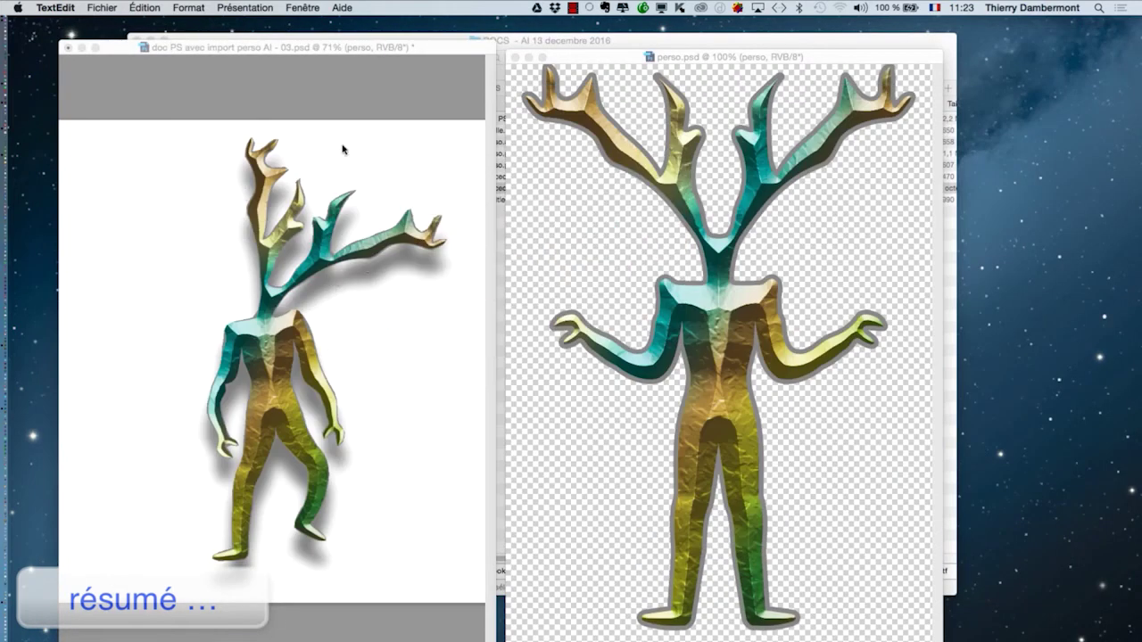
left_click(329, 55)
key("super+q")
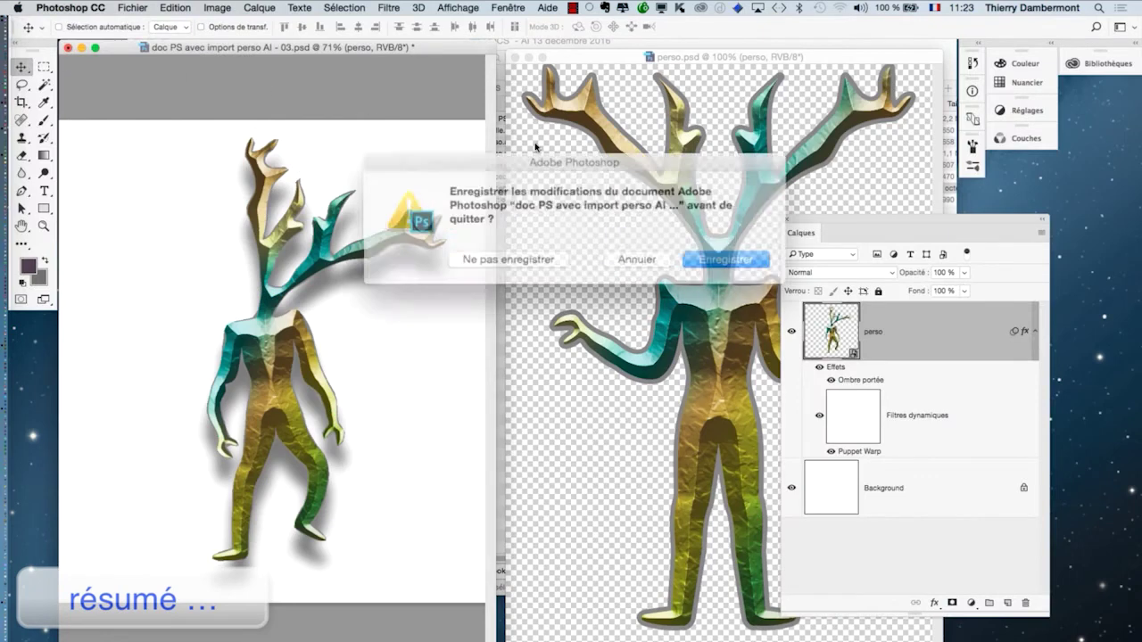
left_click(730, 257)
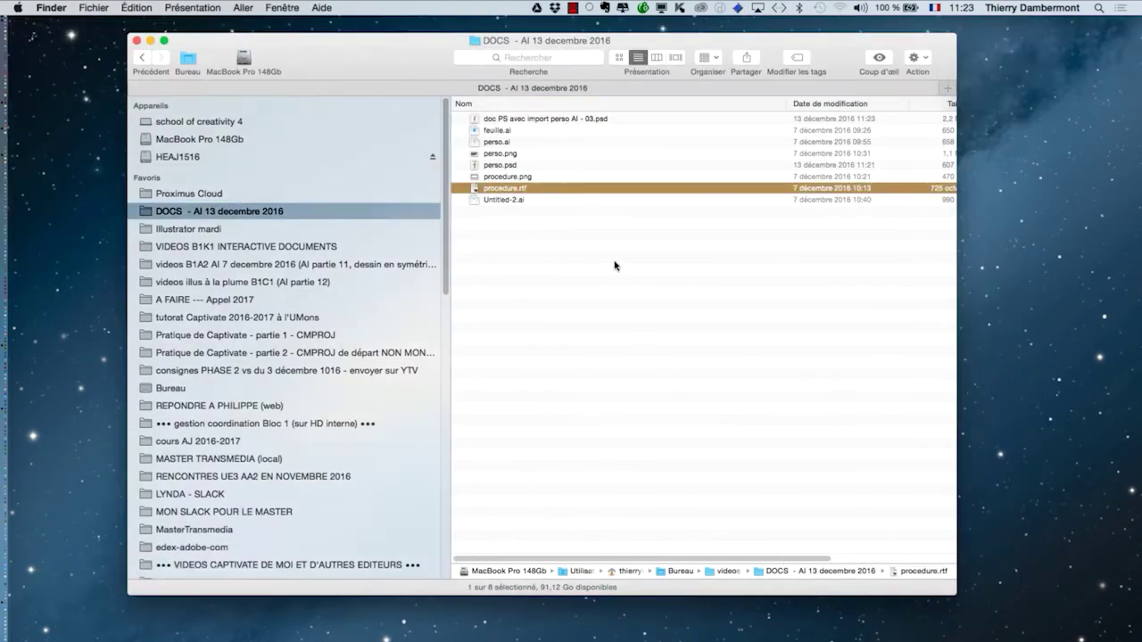
Open feuille.ai from the DOCS - AI 13 decembre 2016 folder in Illustrator, leaving nothing selected.
left_click(615, 263)
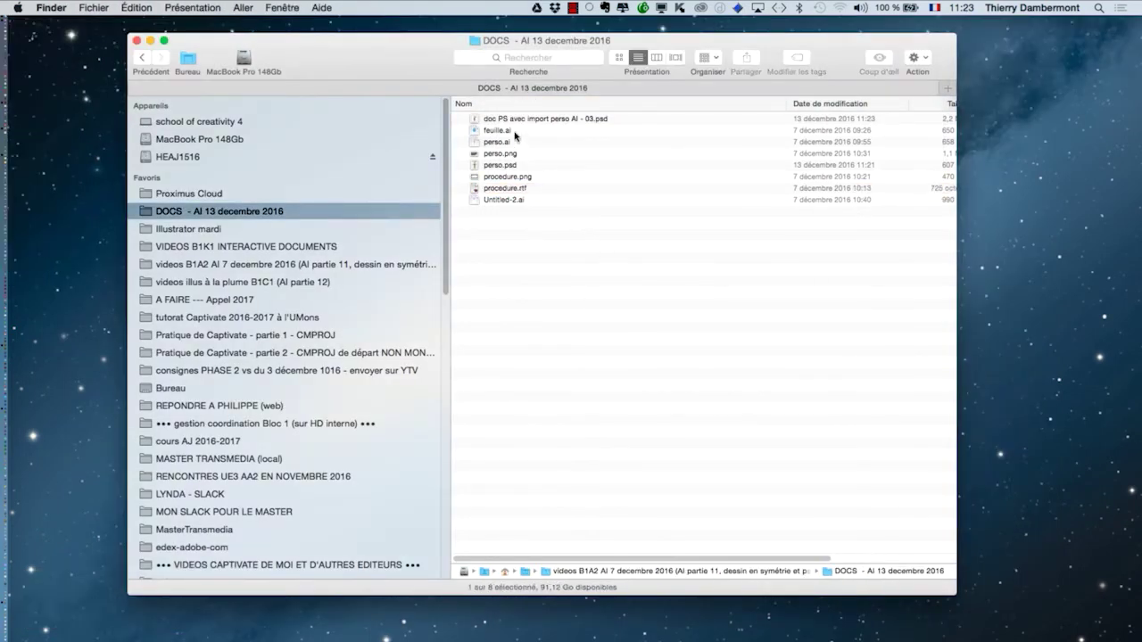
double_click(515, 131)
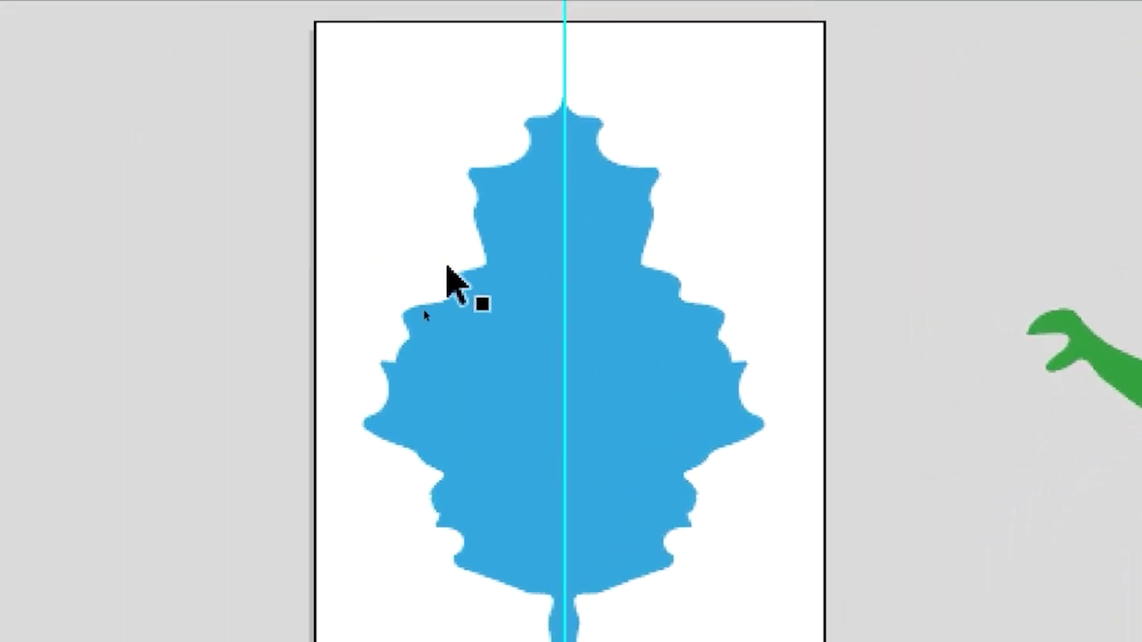
left_click(448, 267)
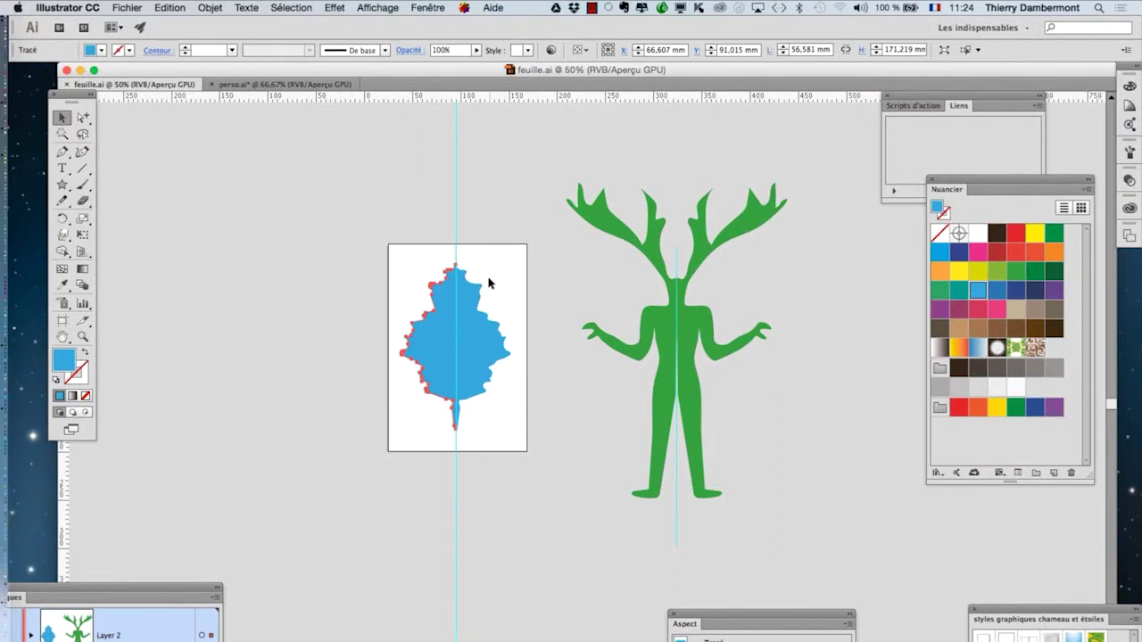
left_click(502, 210)
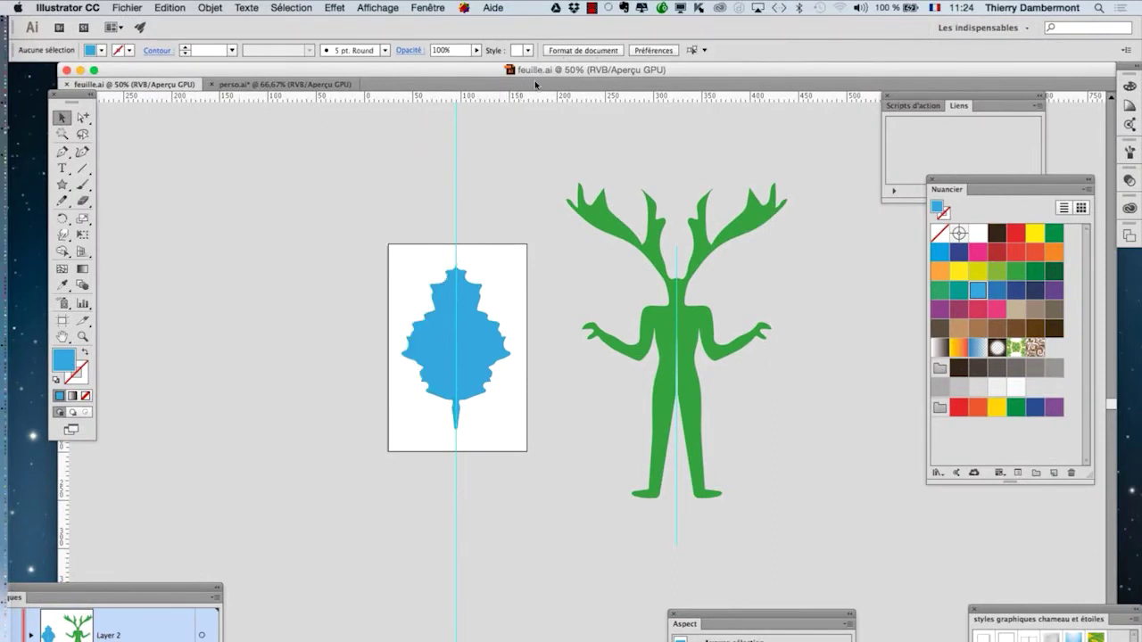
Select the left half of the blue leaf and reshape its upper, middle and lower lobes with the Warp tool.
left_click(434, 307)
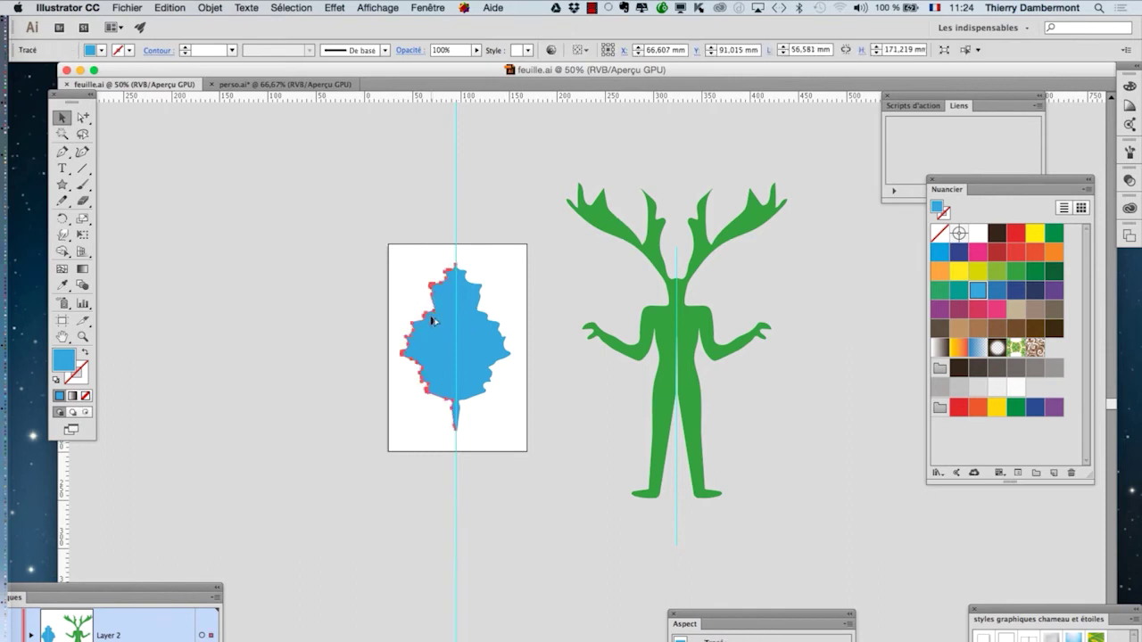
key("super+plus")
key("super+plus")
key("super+plus")
key("super+plus")
left_click(62, 235)
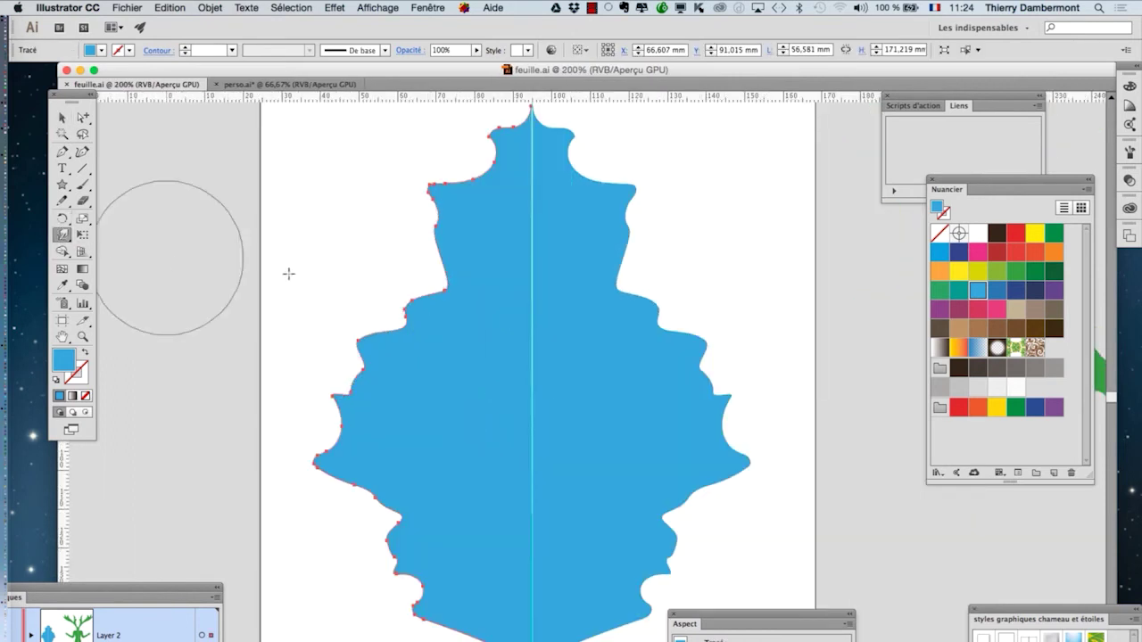
mouse_move(395, 178)
left_mouse_down()
mouse_move(412, 244)
mouse_move(426, 172)
left_mouse_up()
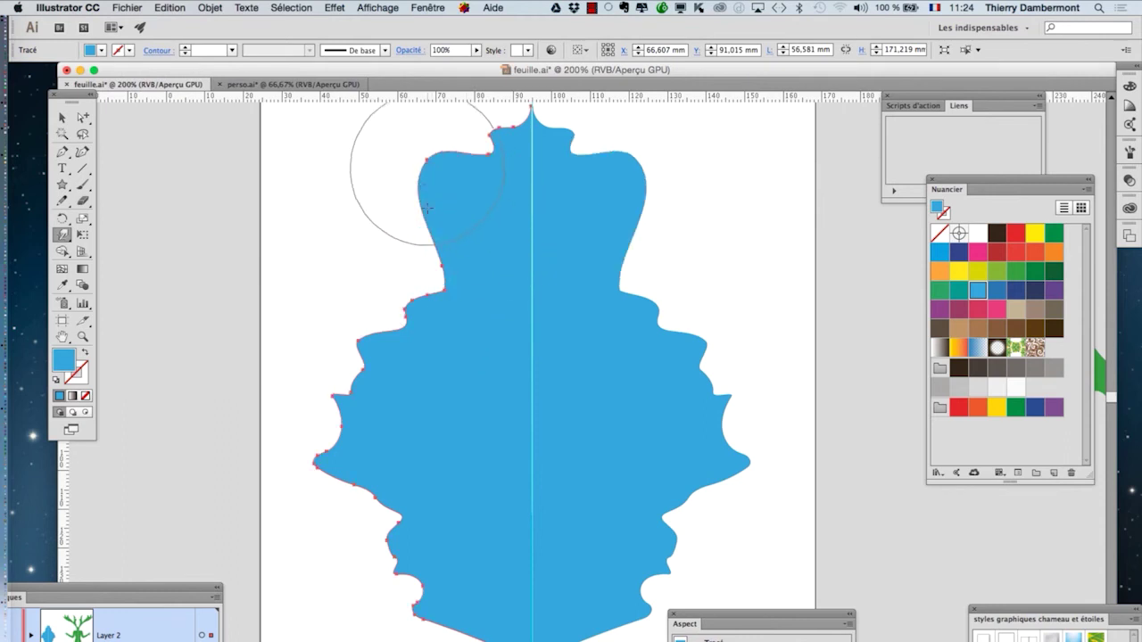
mouse_move(424, 399)
left_mouse_down()
mouse_move(375, 321)
mouse_move(377, 497)
mouse_move(331, 566)
mouse_move(388, 589)
mouse_move(421, 566)
left_mouse_up()
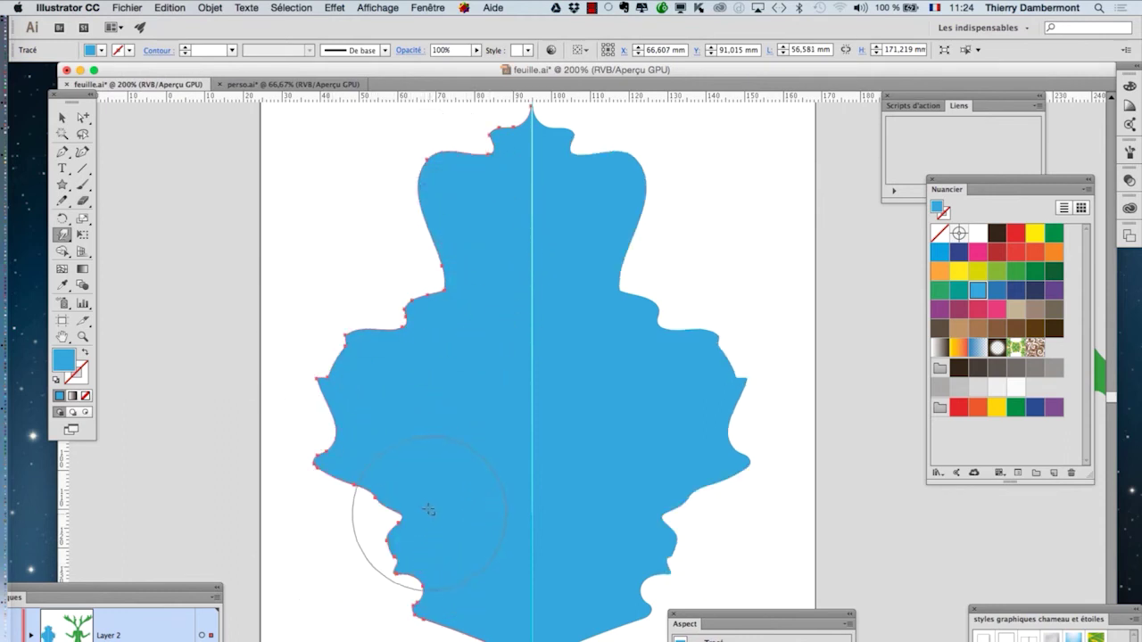
mouse_move(417, 505)
left_mouse_down()
mouse_move(355, 543)
mouse_move(301, 616)
left_mouse_up()
left_click_drag(326, 466, 300, 504)
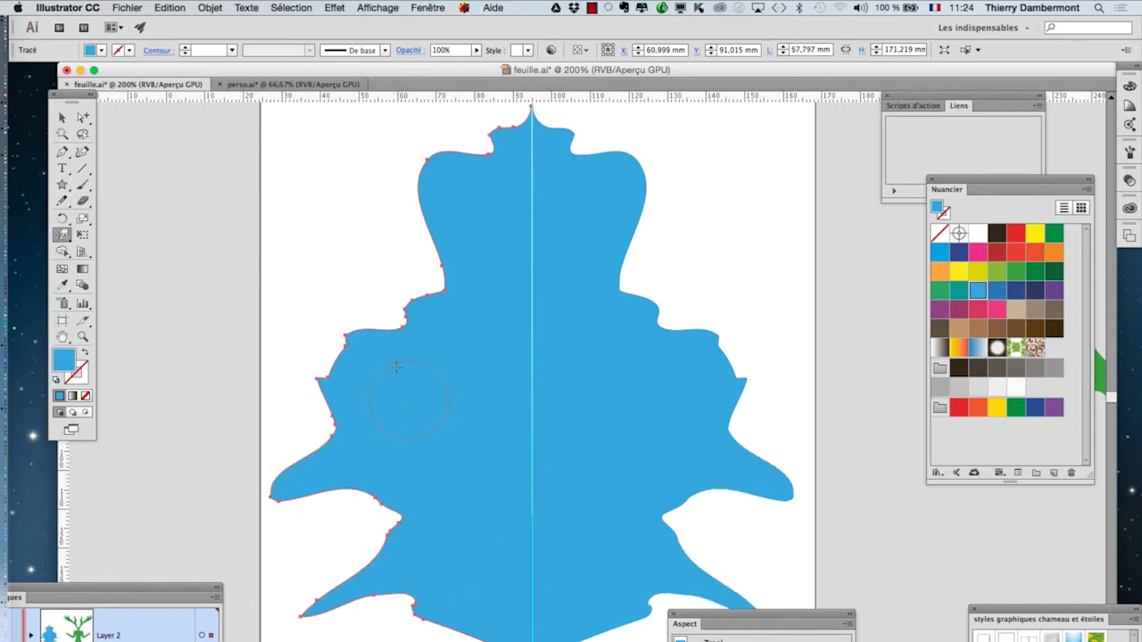
left_click_drag(383, 313, 308, 267)
key("super+z")
key("super+z")
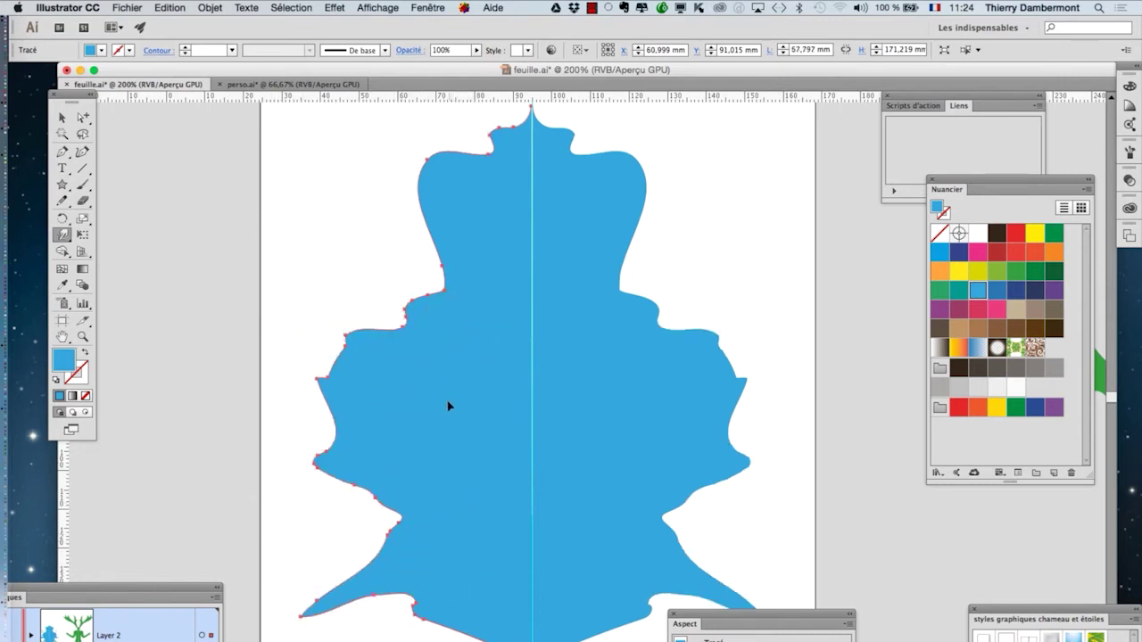
Warp the leaf's lower left spike inward and indent its upper left lobe, and save feuille.ai.
left_click_drag(301, 616, 369, 574)
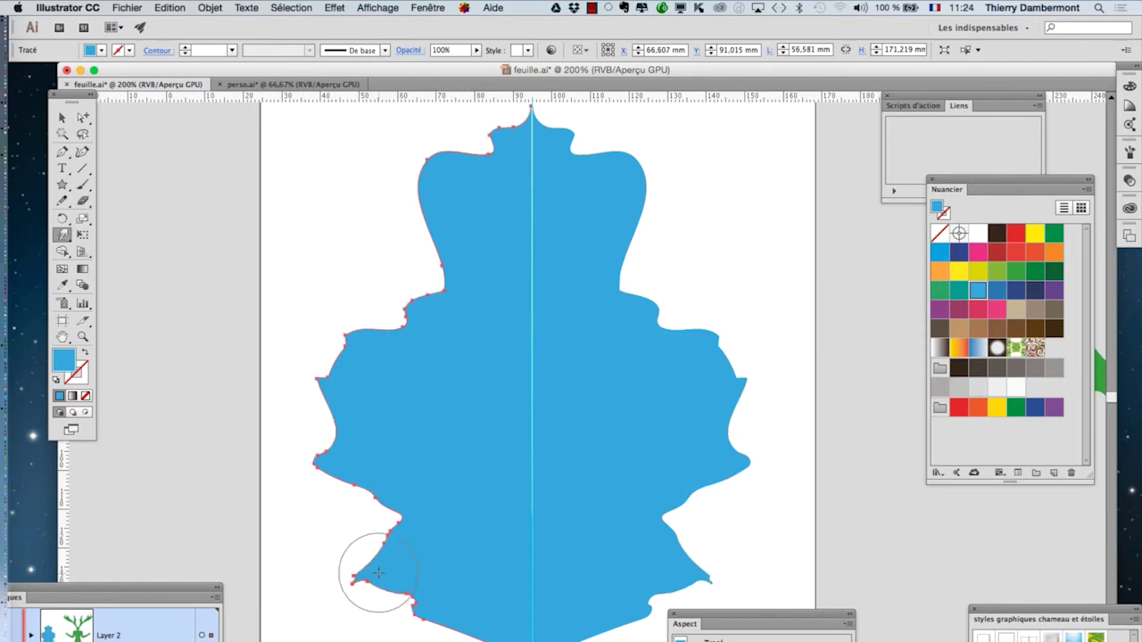
left_click_drag(450, 189, 428, 257)
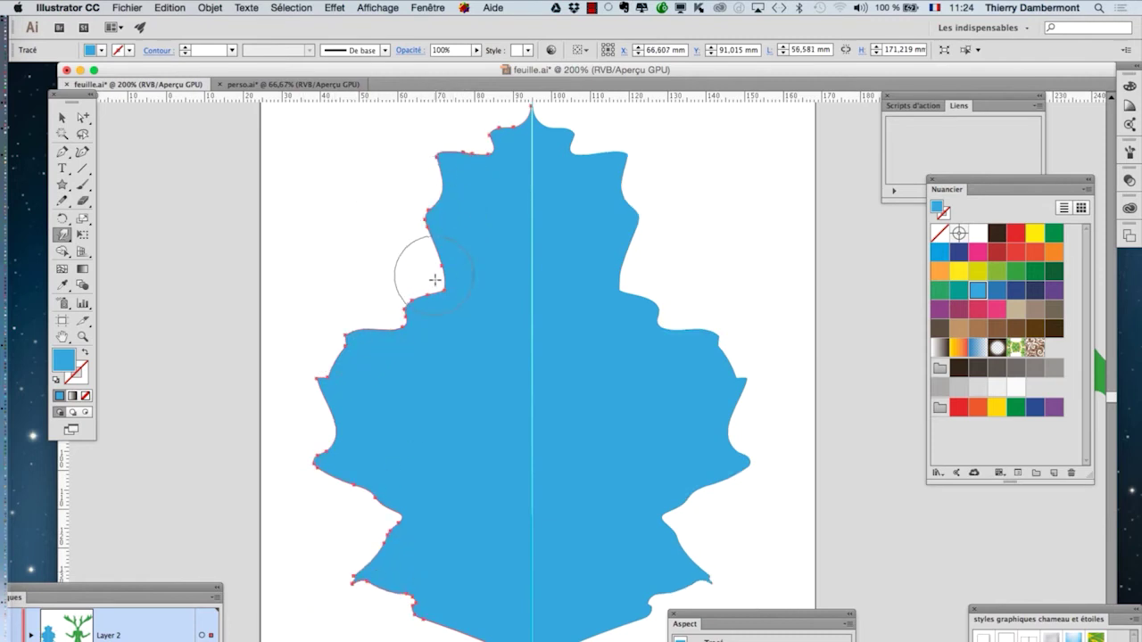
scroll(497, 377, "down", 2)
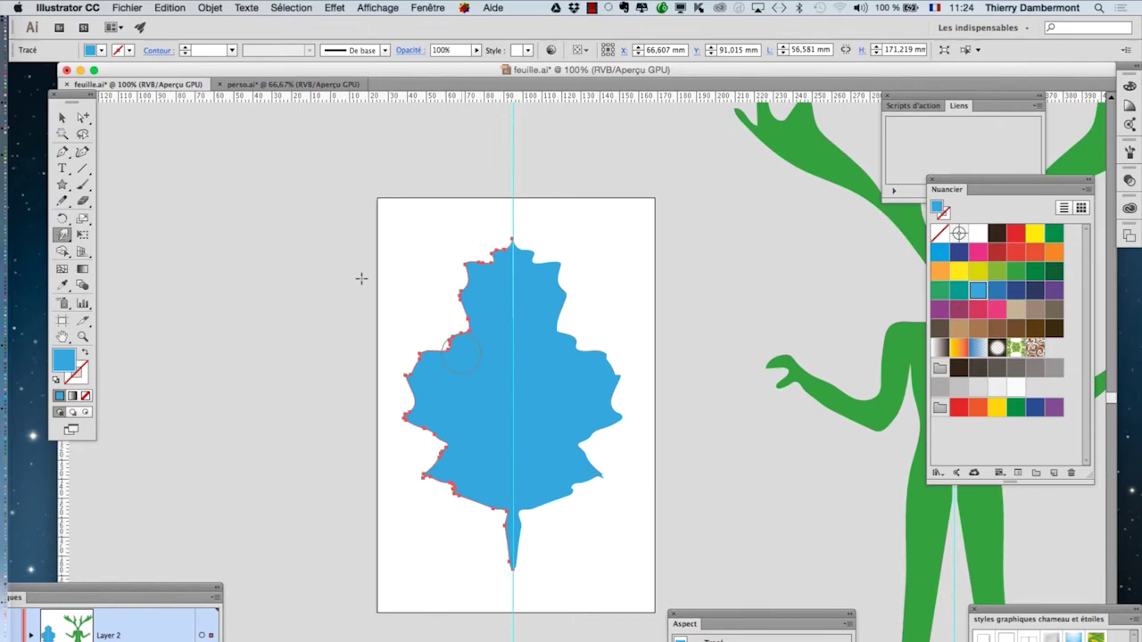
left_click(126, 7)
left_click(263, 111)
Switch to Photoshop, leaving only its own interface on the desktop with the Calques panel closed.
key("super+Tab")
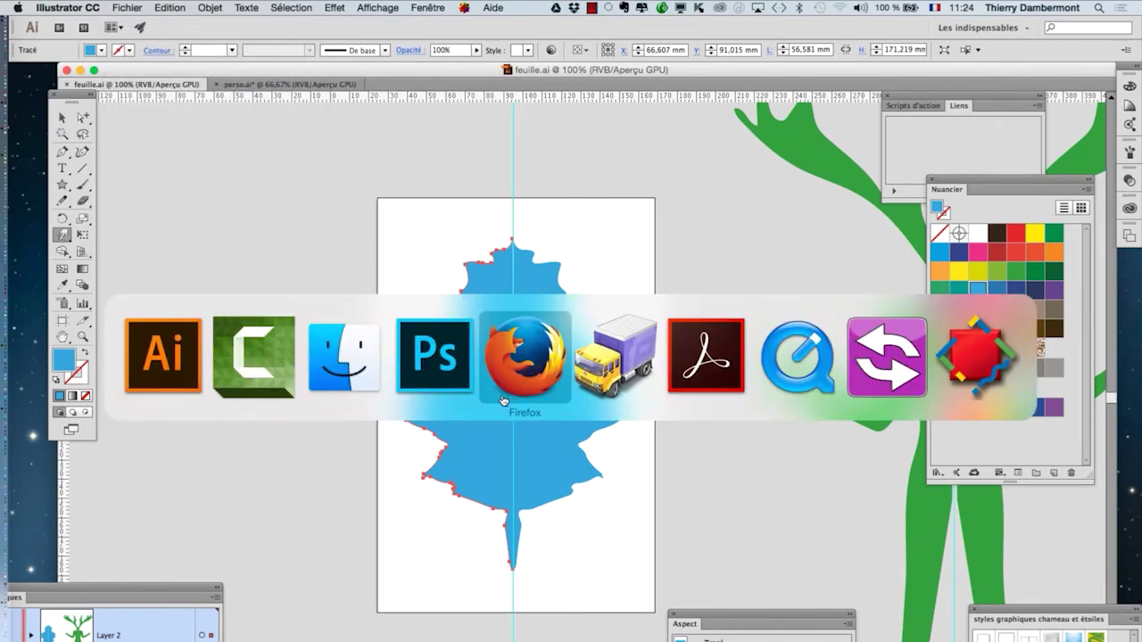
left_click(429, 360)
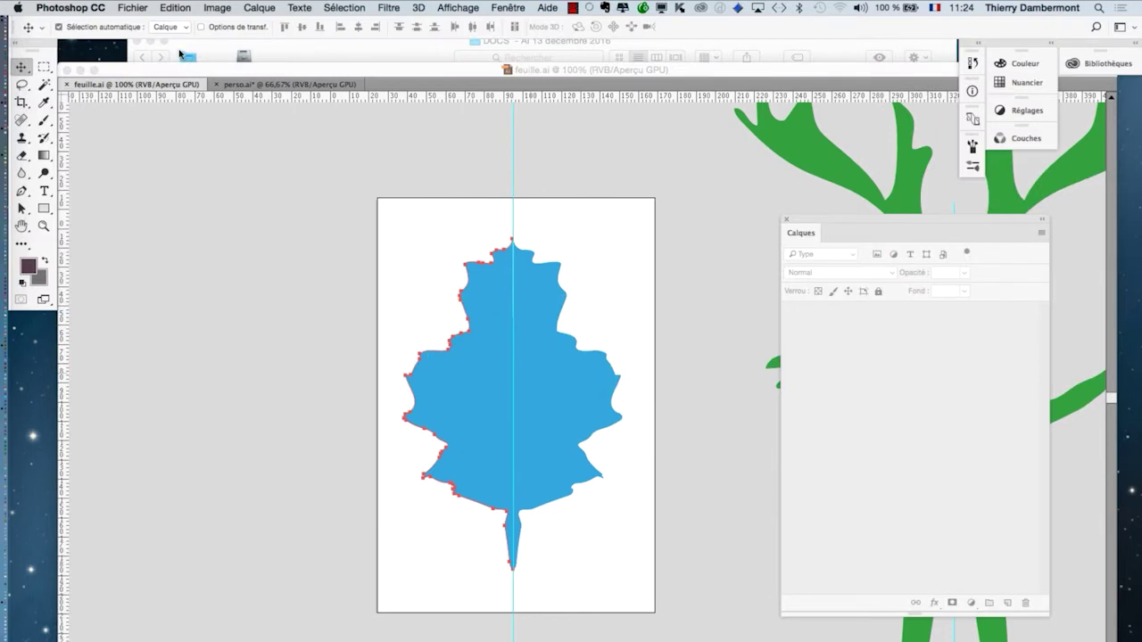
key("super+alt+w")
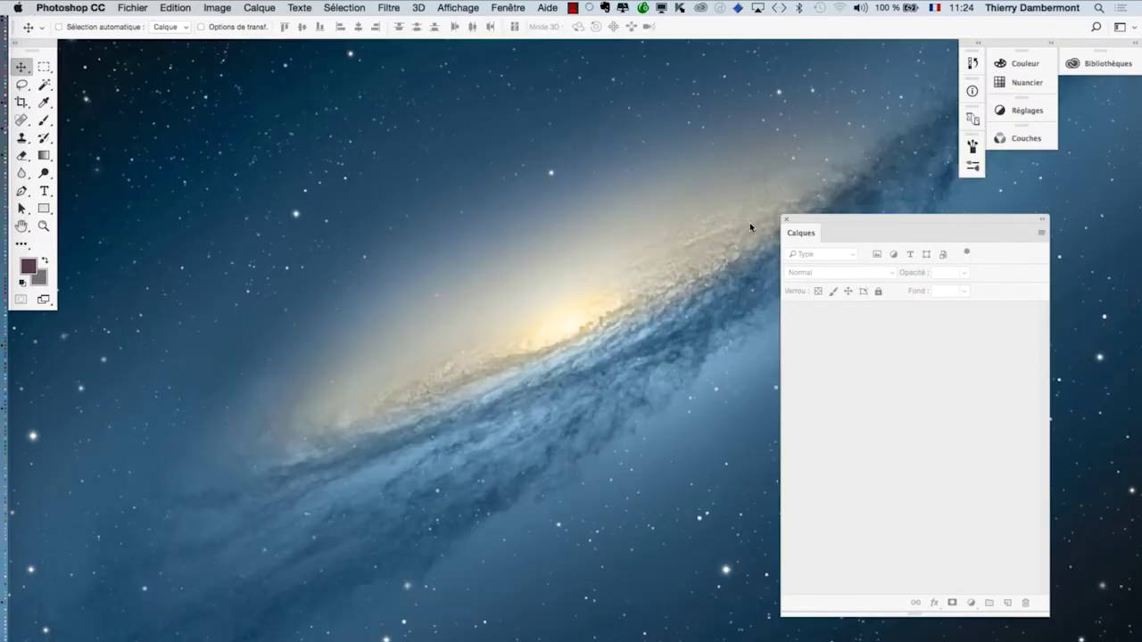
left_click(784, 219)
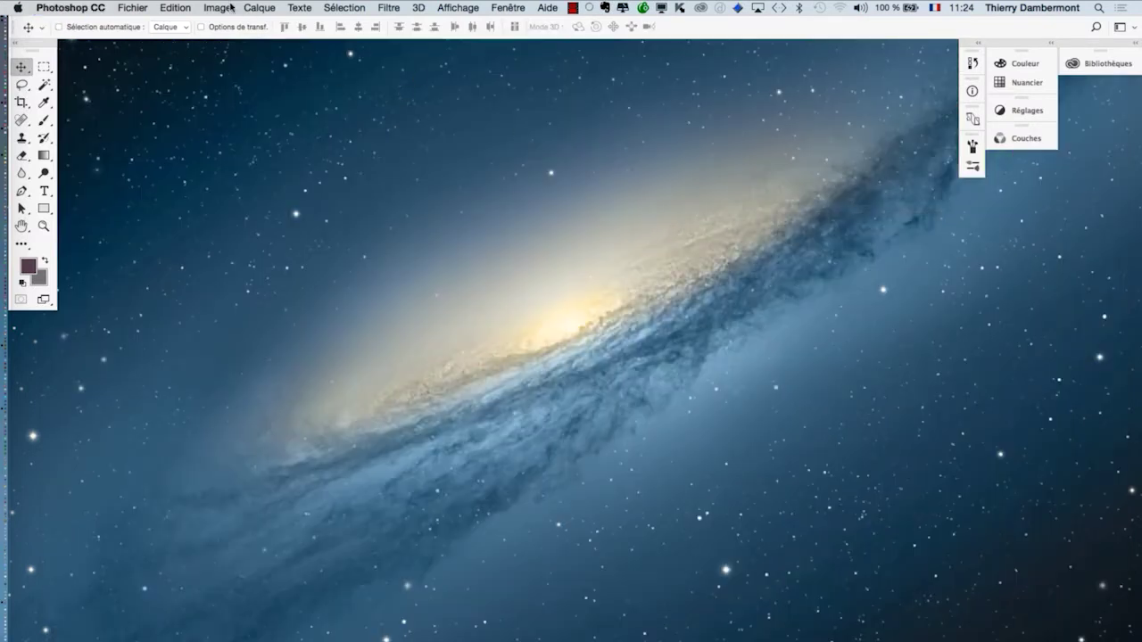
Create a new document of 1000 by 1000 pixels at 72 pixels/inch in RGB with a white background.
left_click(143, 7)
left_click(138, 7)
key("super+n")
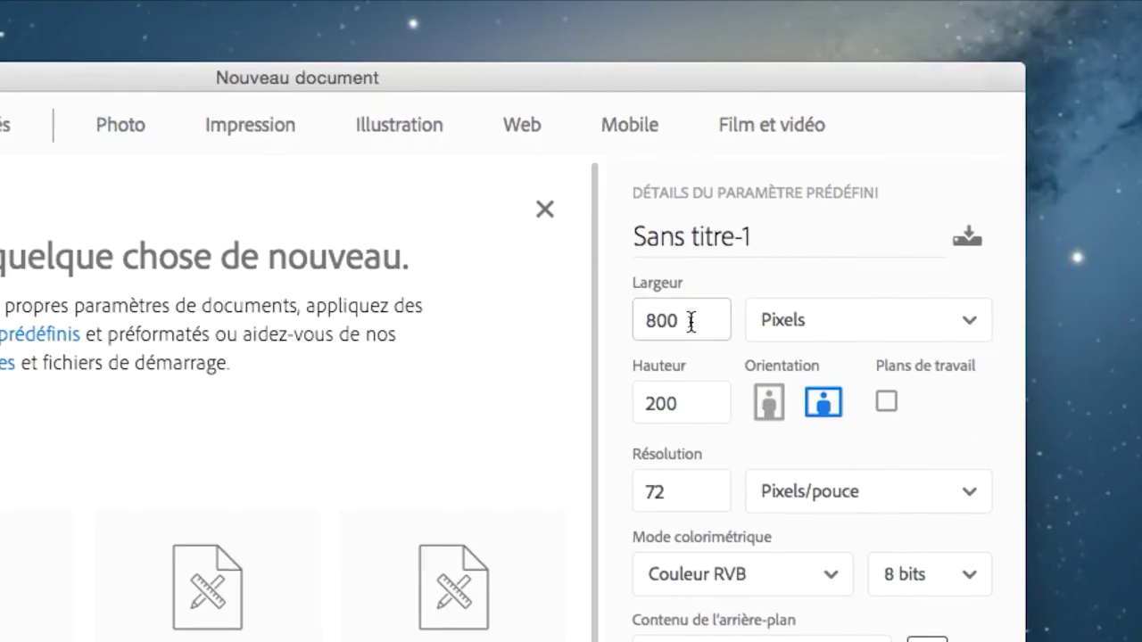
left_click_drag(691, 323, 666, 323)
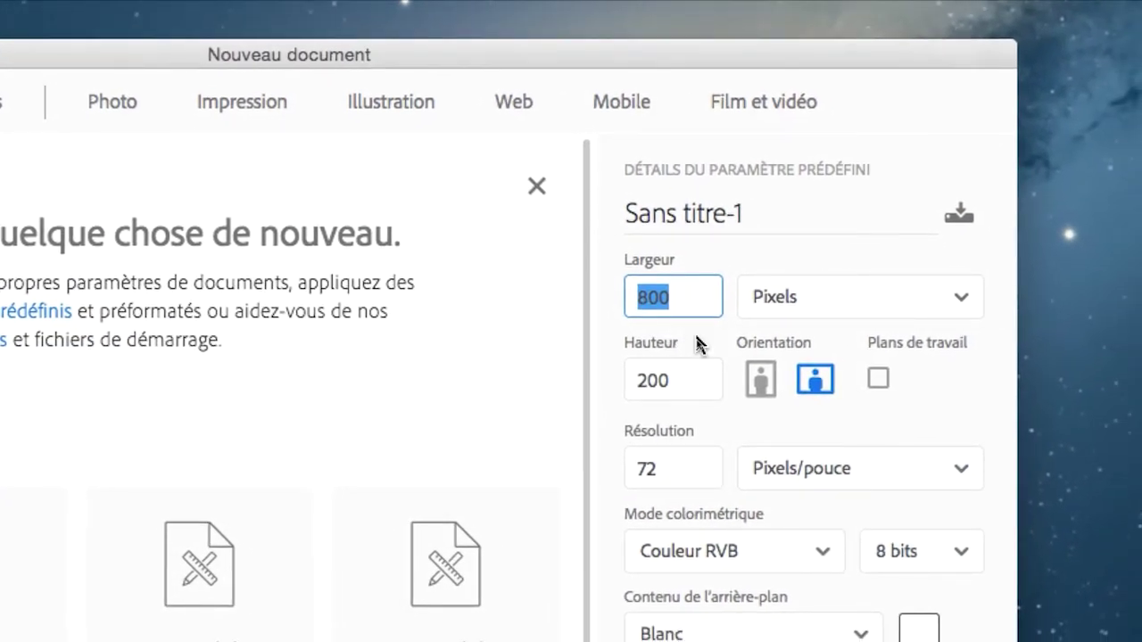
type("1000")
key("Tab")
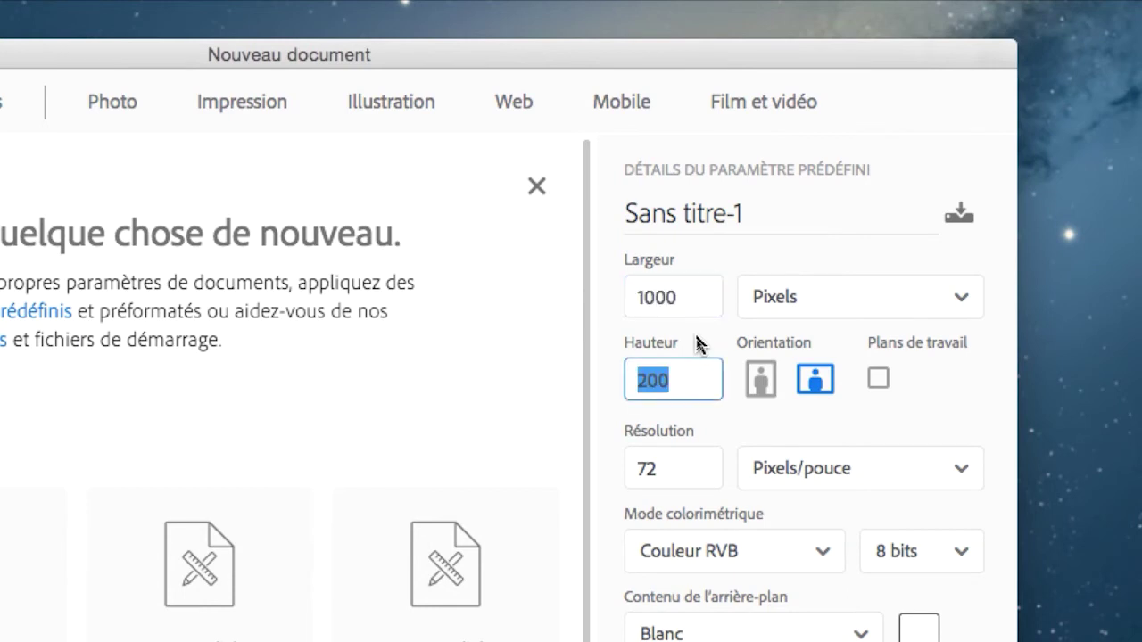
type("1000")
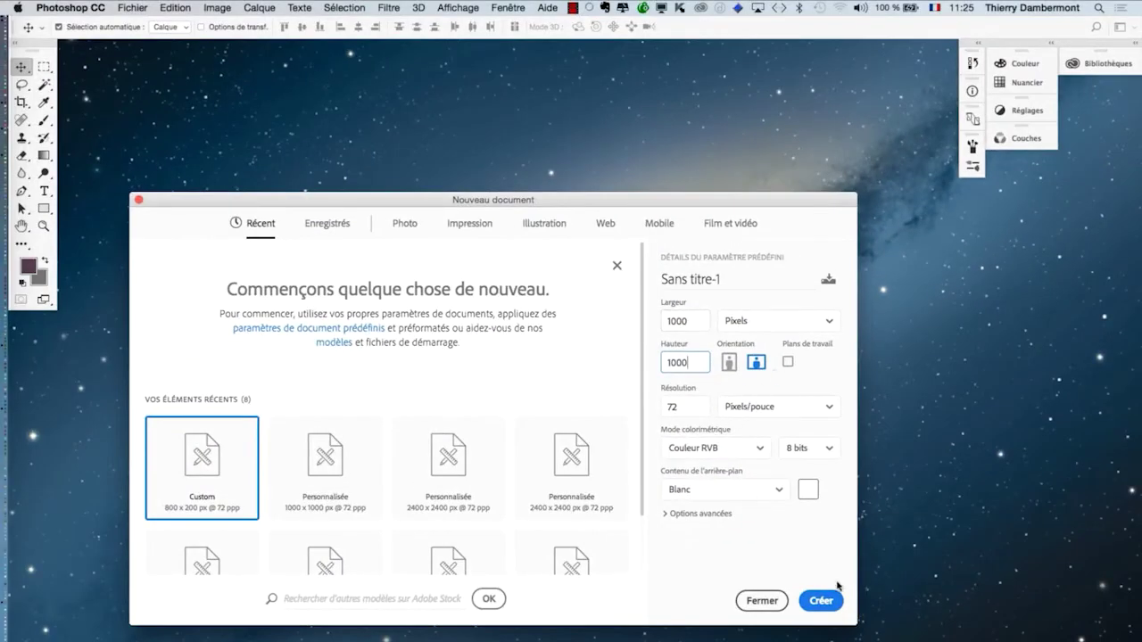
left_click(821, 601)
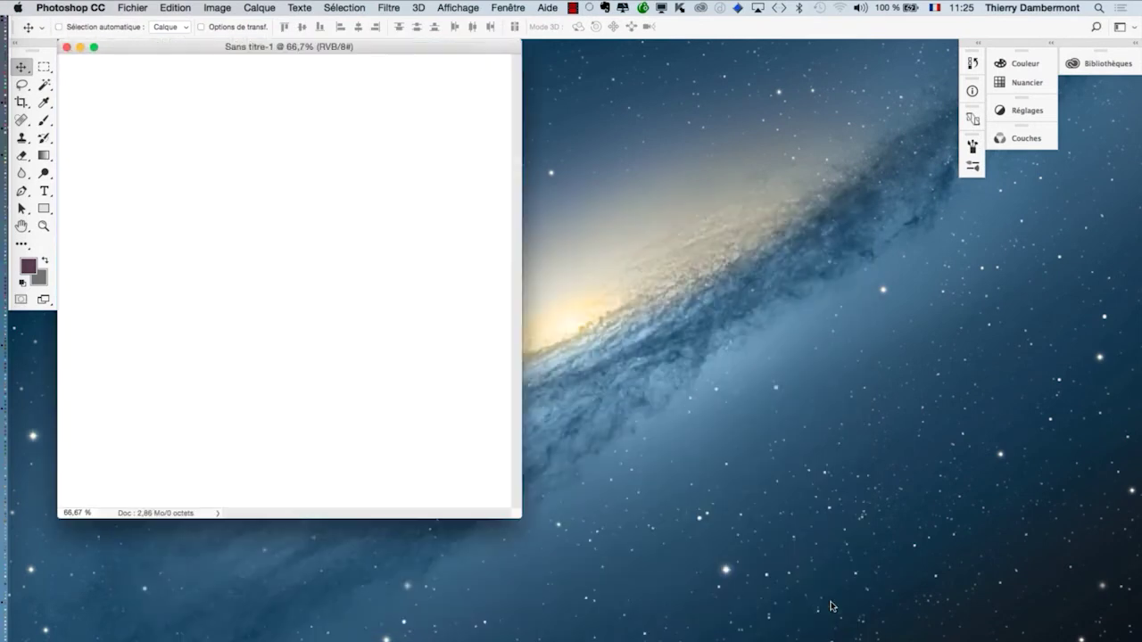
Show the blank document in full-screen mode and display a shortened Calques panel beside the canvas.
key("f")
left_click_drag(632, 402, 418, 365)
left_click(509, 7)
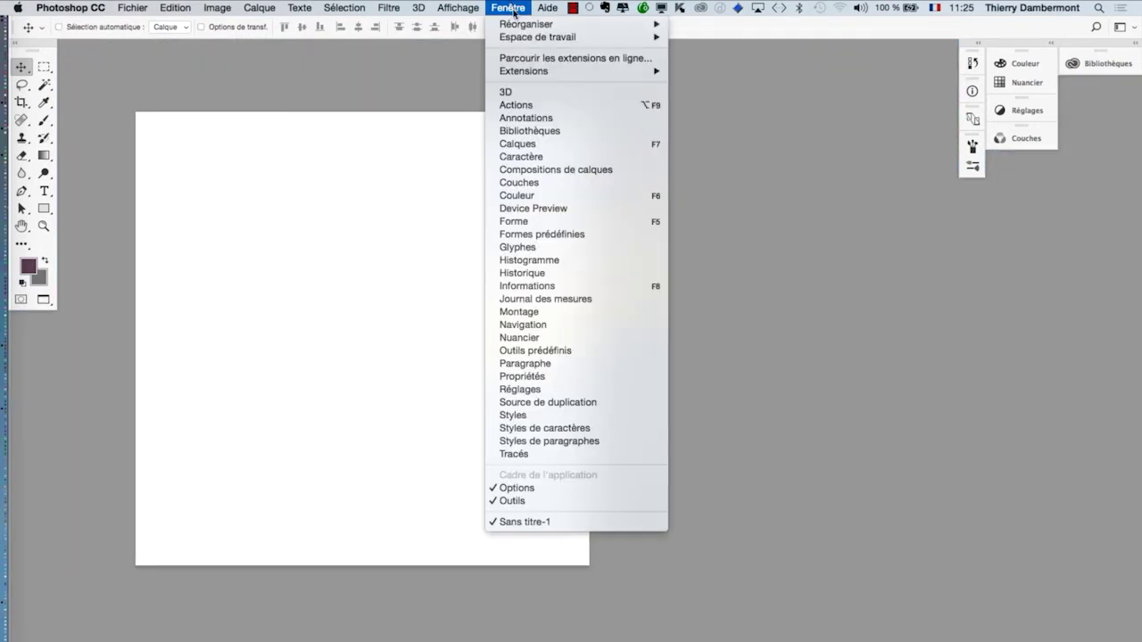
left_click(535, 144)
left_click_drag(837, 226, 656, 167)
left_click_drag(863, 552, 910, 371)
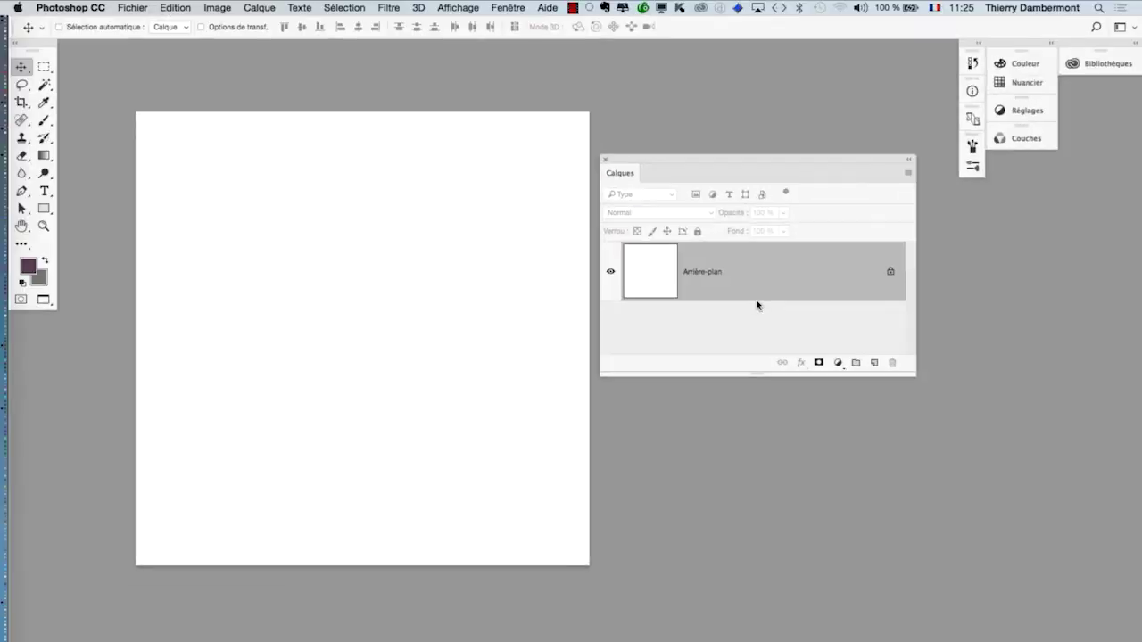
Choose feuille.ai from the DOCS - AI 13 decembre 2016 folder for import as a linked file into the blank document.
left_click(132, 7)
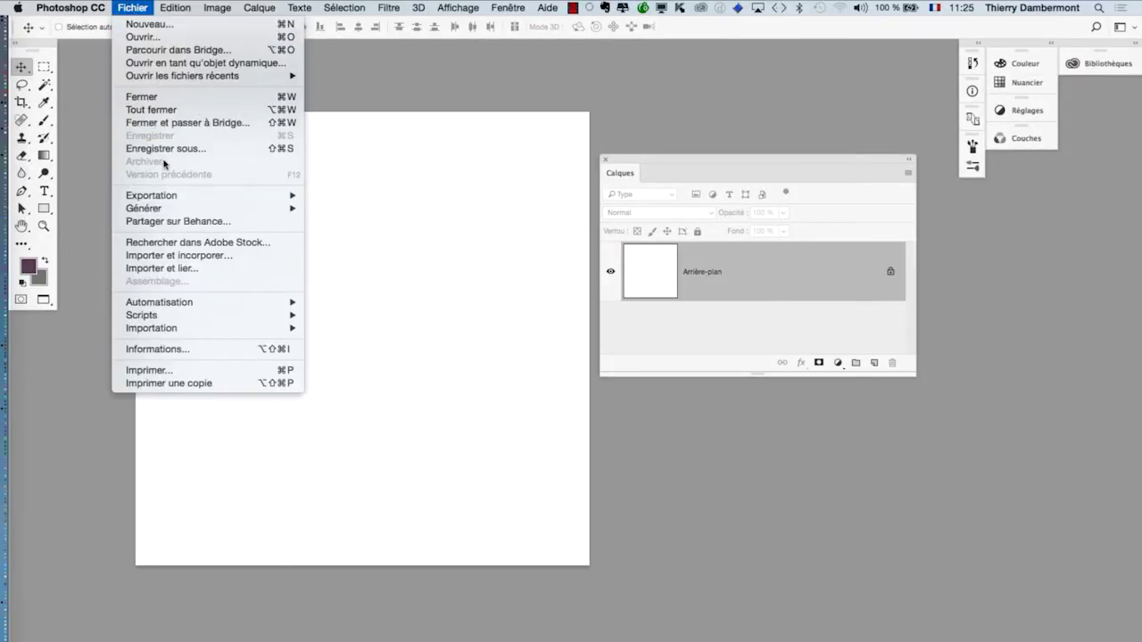
left_click(208, 269)
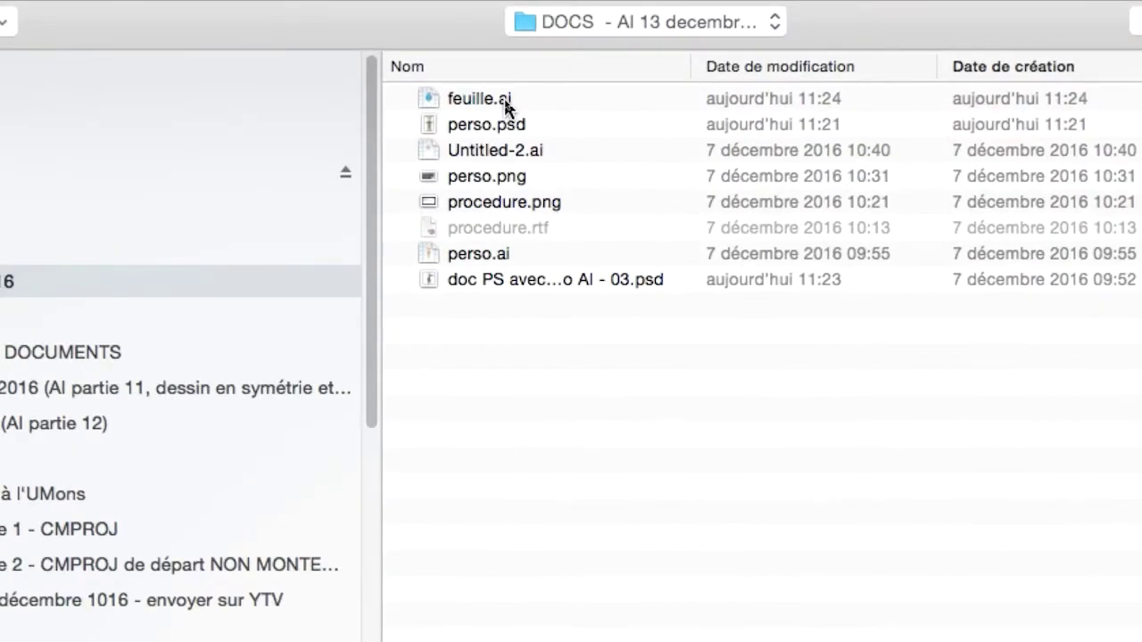
left_click(504, 98)
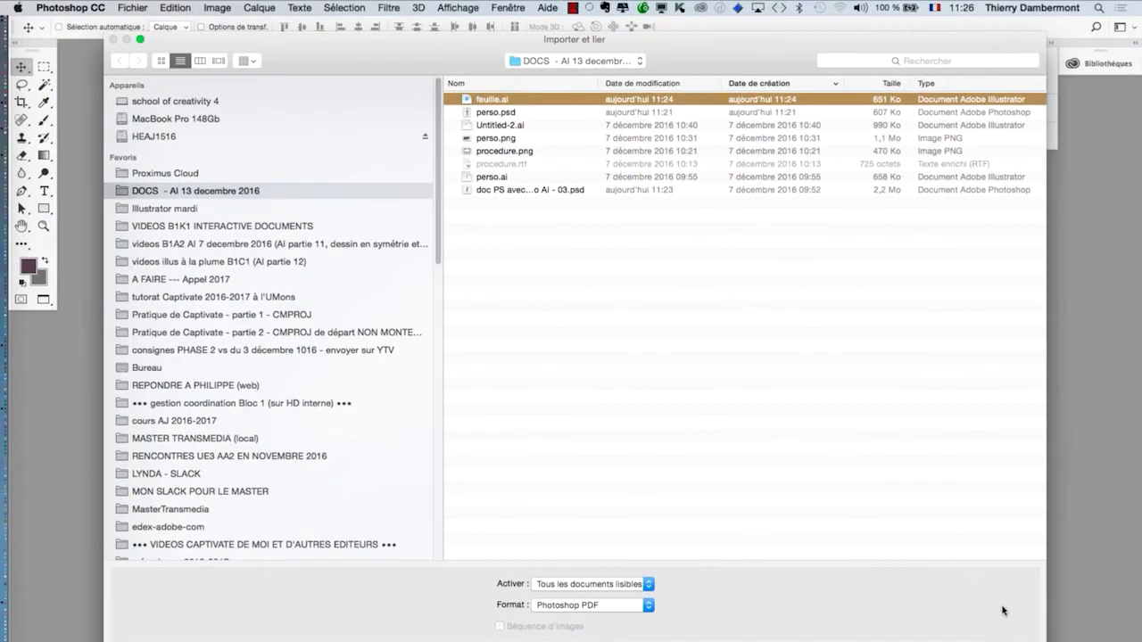
key("Return")
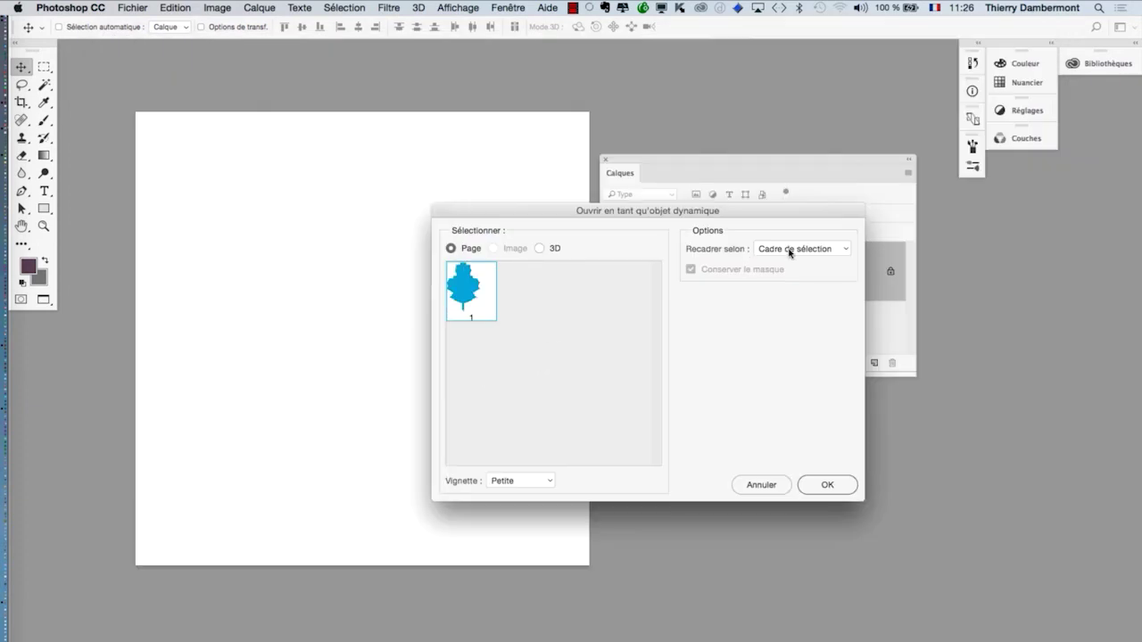
Crop the imported page to Zone de support and validate the leaf's placement on the canvas at its default size.
left_click_drag(775, 227, 429, 115)
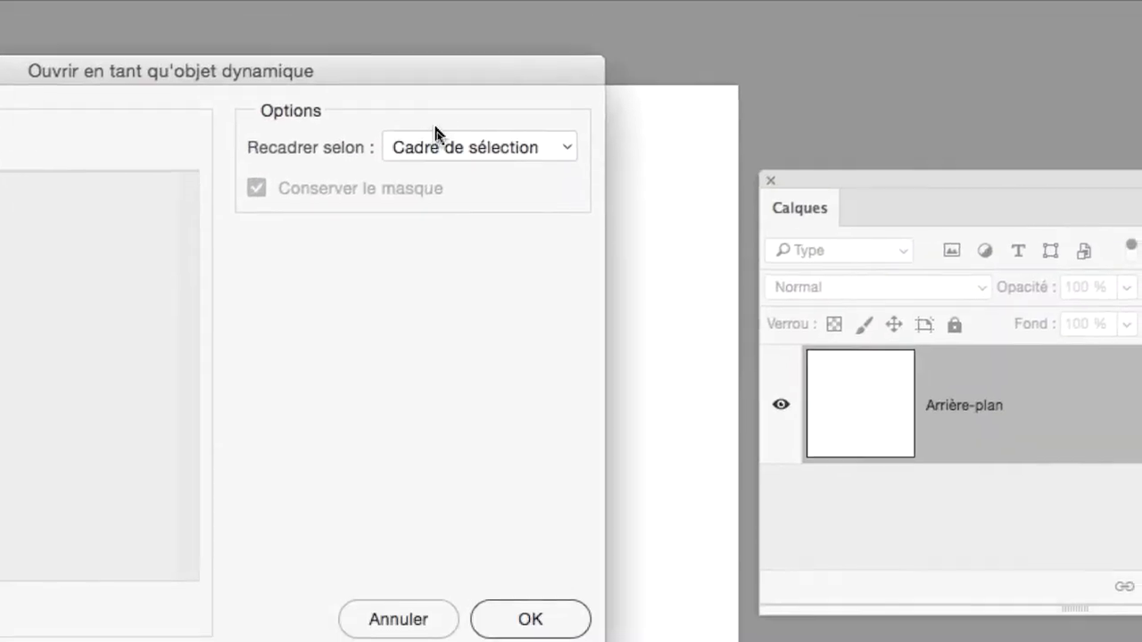
left_click(438, 143)
left_click(438, 175)
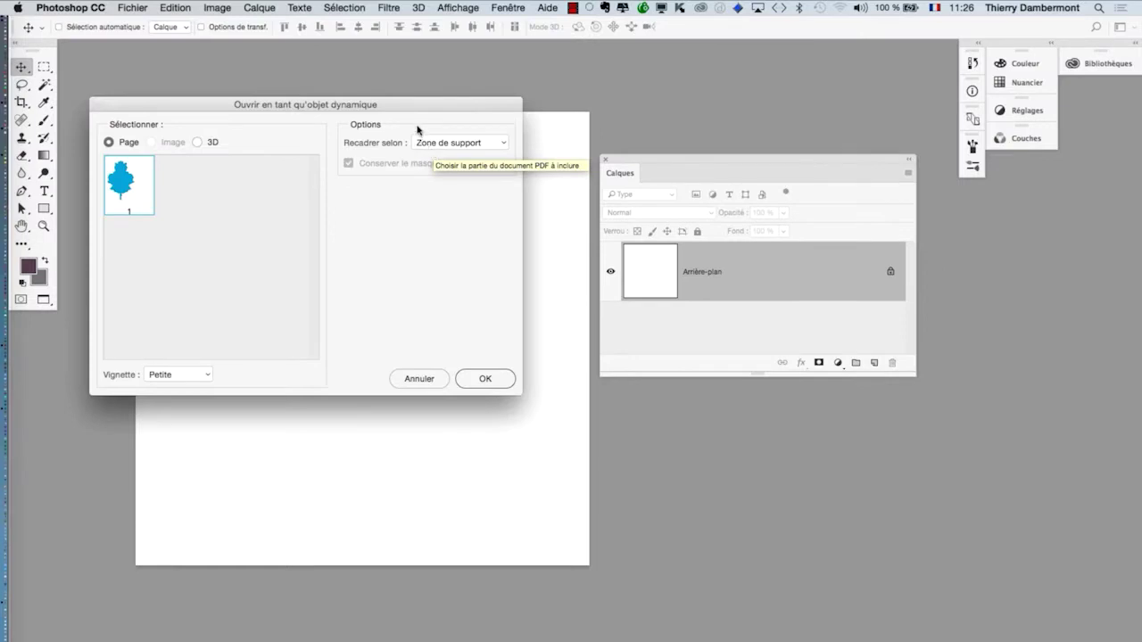
left_click_drag(415, 107, 463, 116)
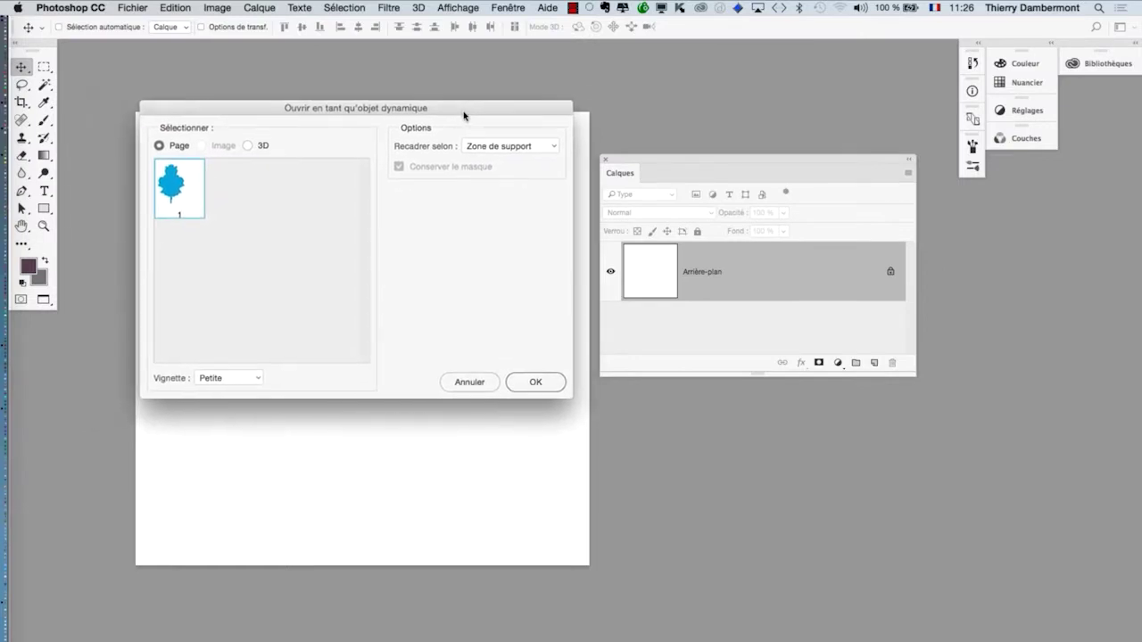
left_click(535, 382)
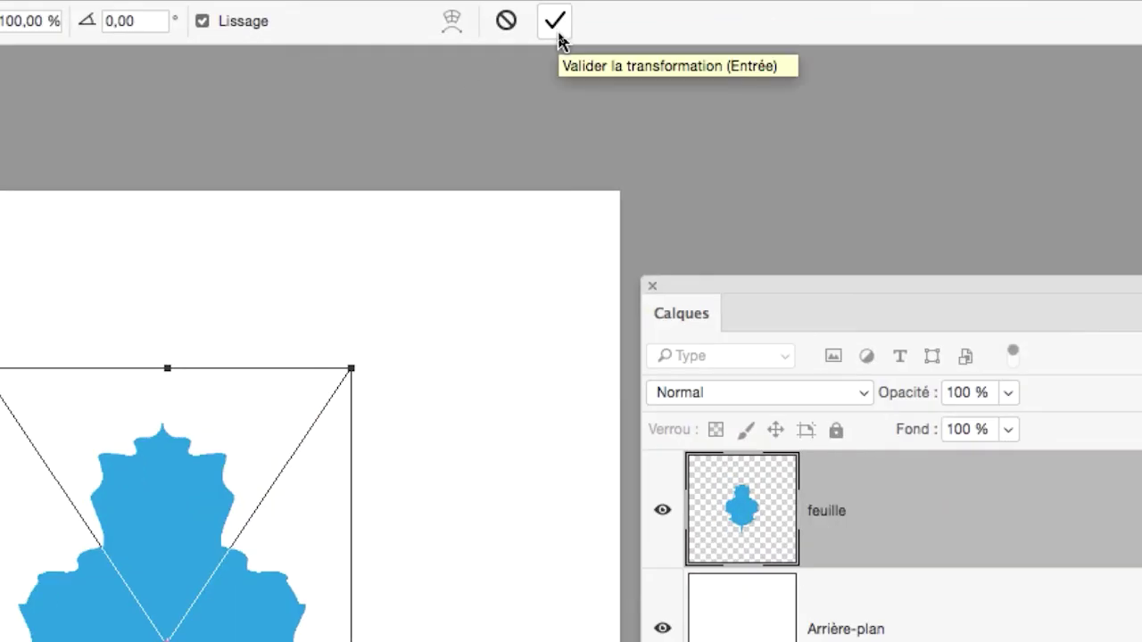
left_click(557, 34)
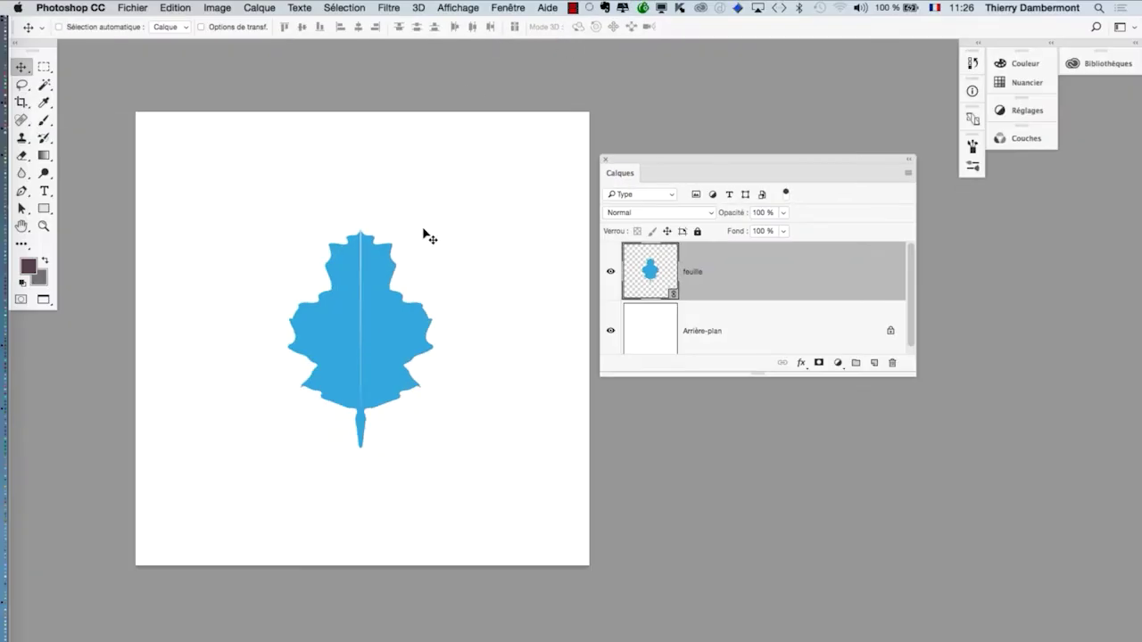
Enlarge the leaf proportionally around its centre until it nearly fills the height of the canvas.
key("super+t")
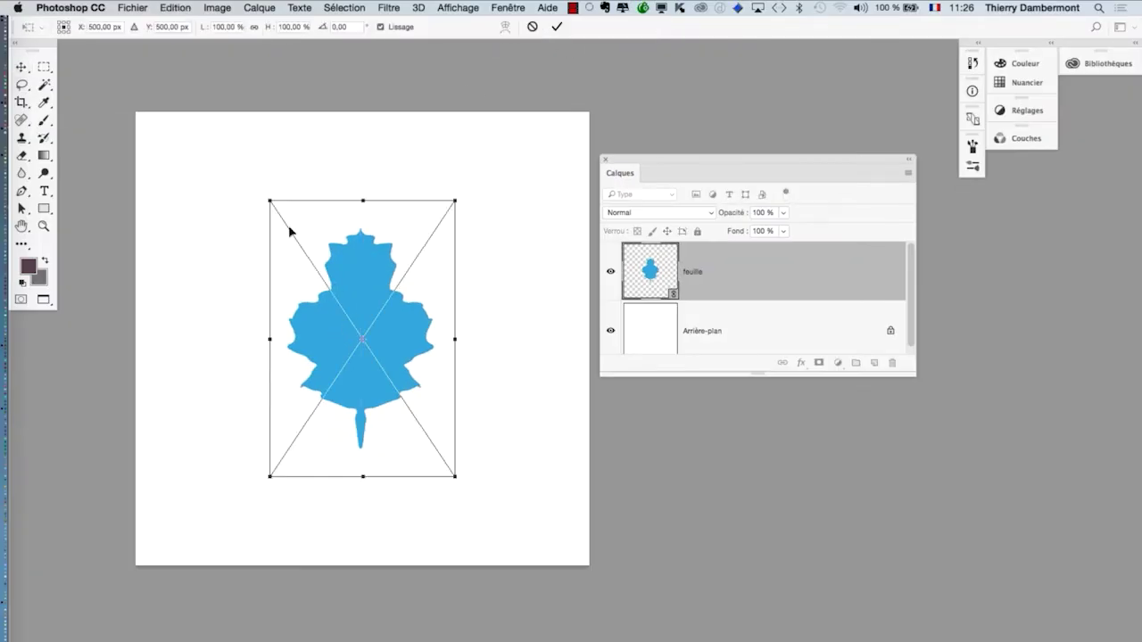
left_click_drag(269, 202, 155, 118)
left_click(557, 27)
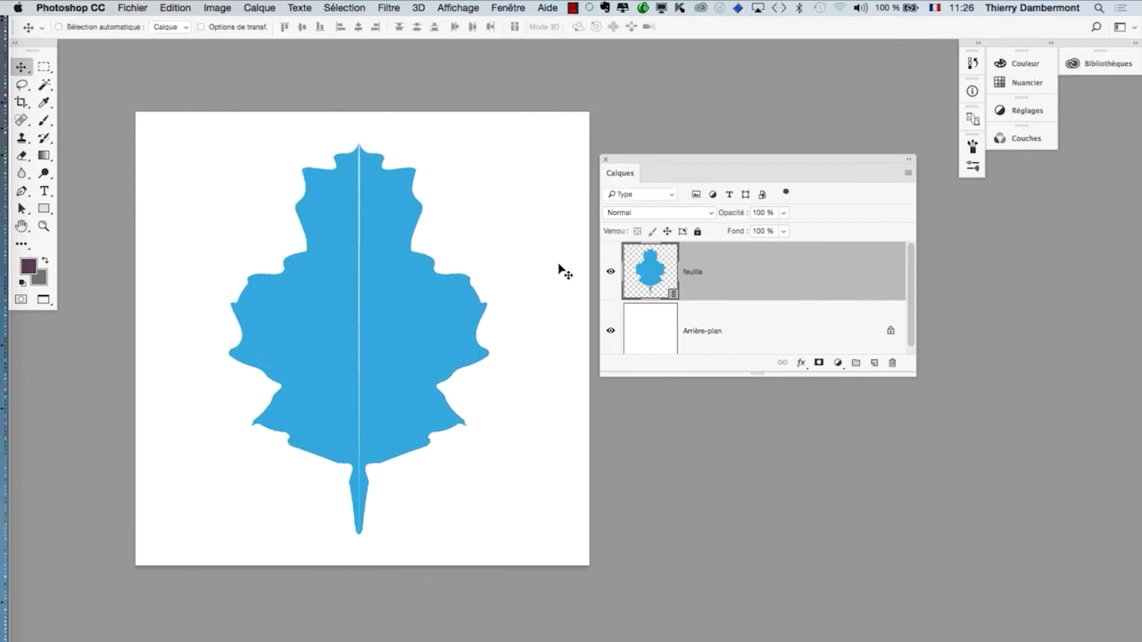
Convert the linked feuille layer into a smart object, and resize and move the Calques panel away from the canvas.
left_click_drag(906, 365, 933, 471)
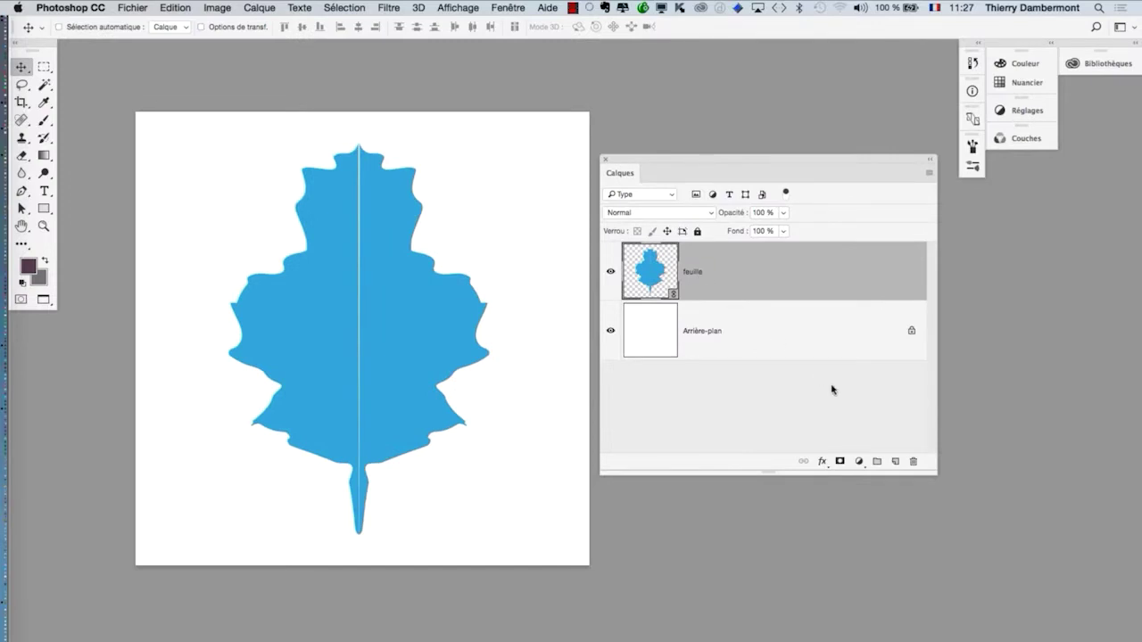
left_click_drag(933, 471, 867, 429)
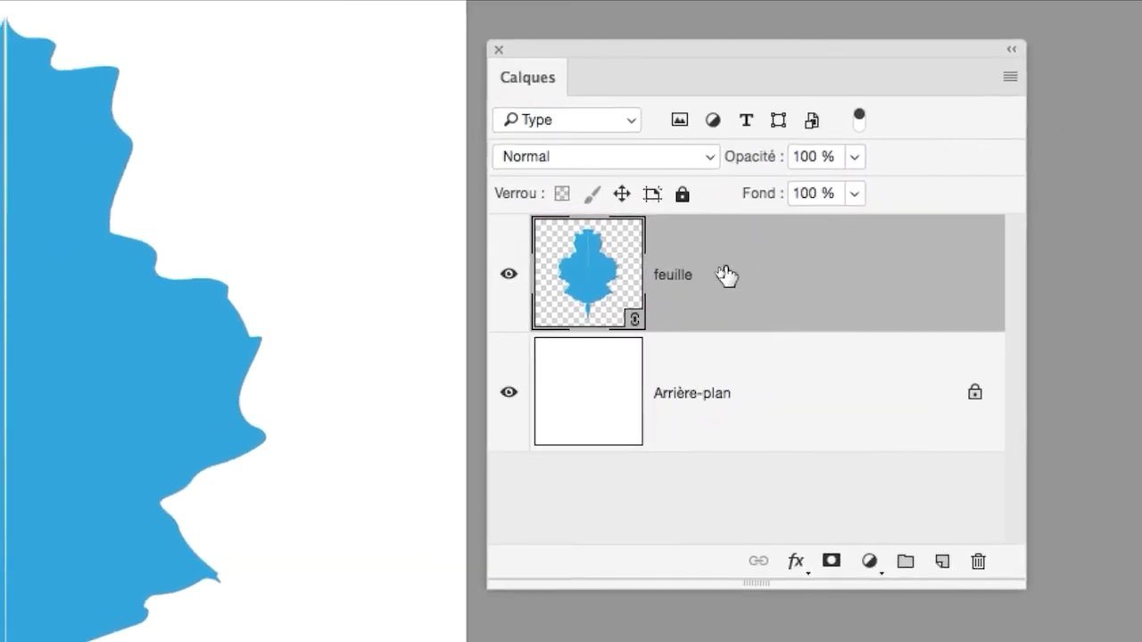
right_click(718, 272)
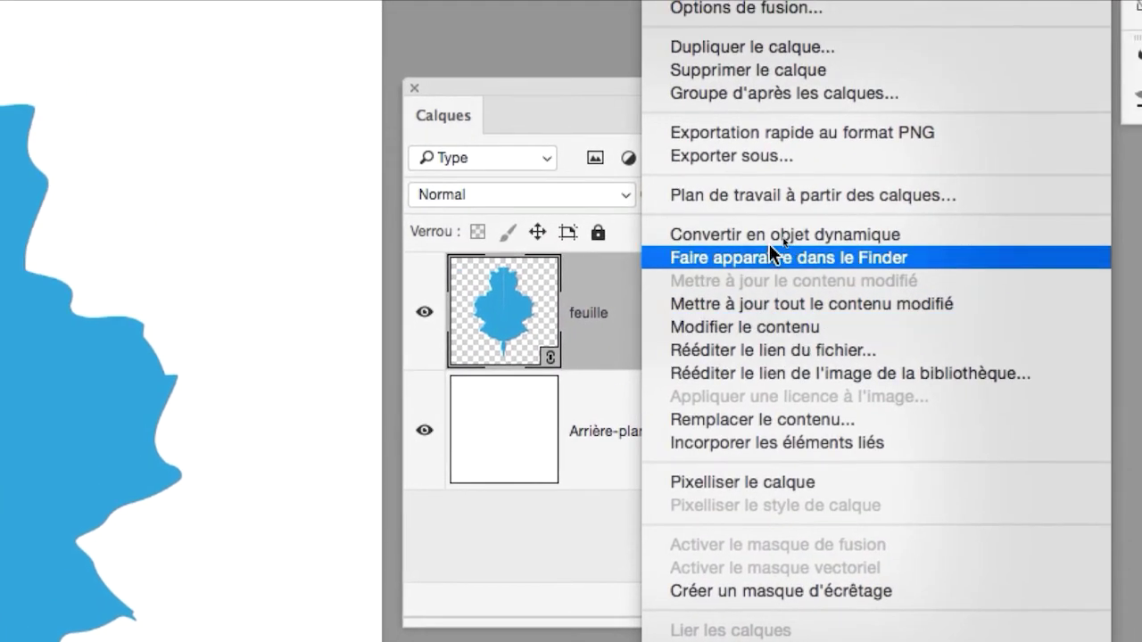
left_click(827, 197)
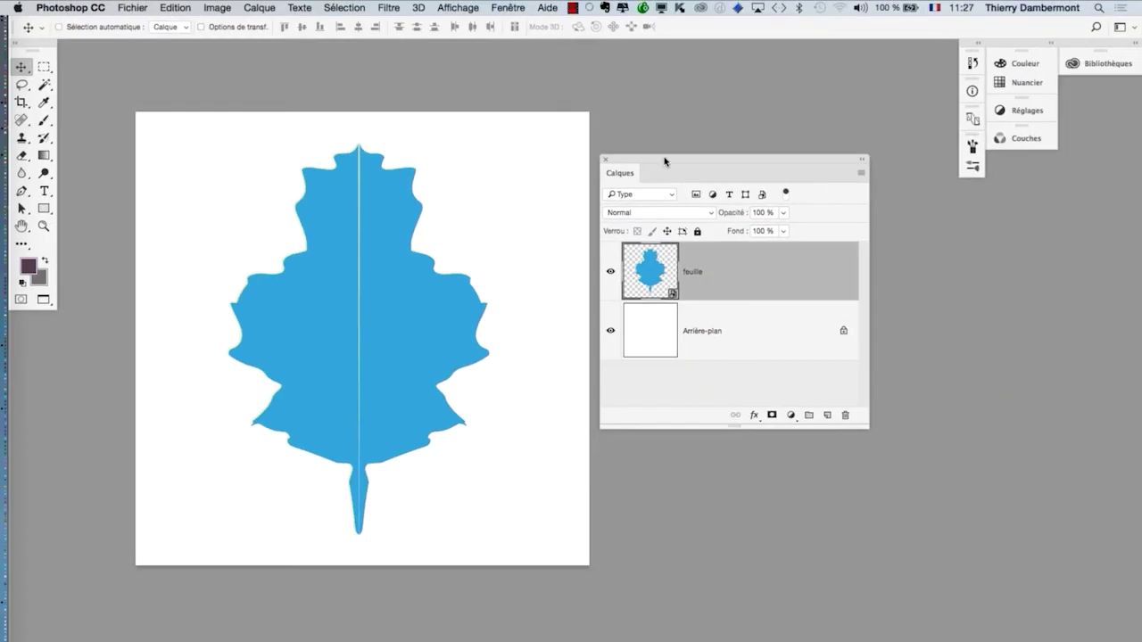
left_click_drag(553, 52, 618, 55)
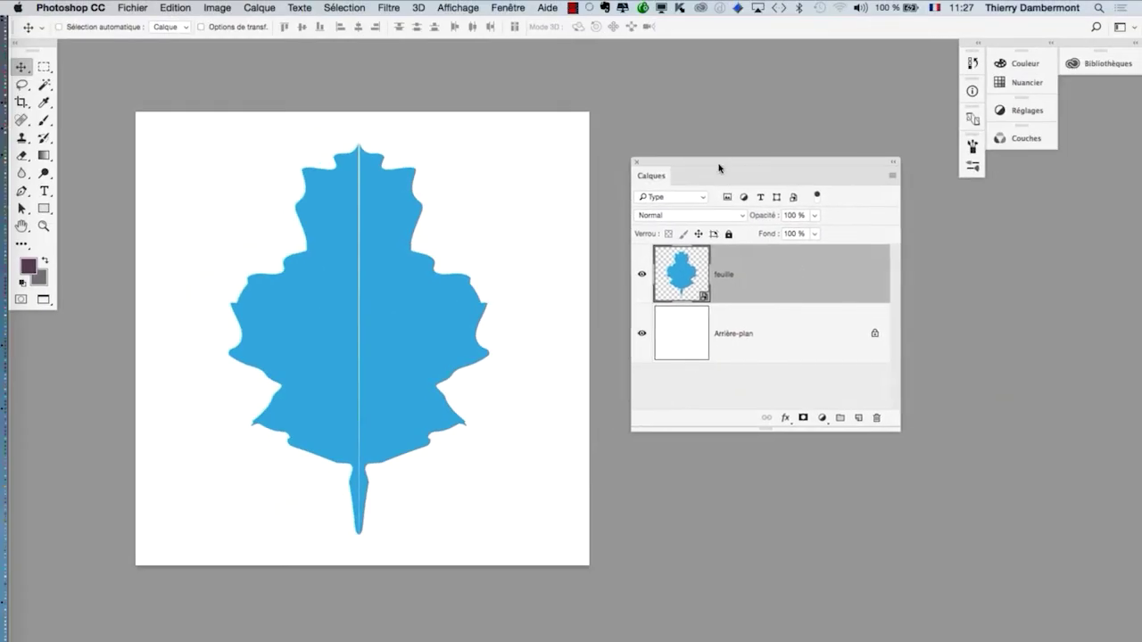
left_click_drag(719, 168, 743, 177)
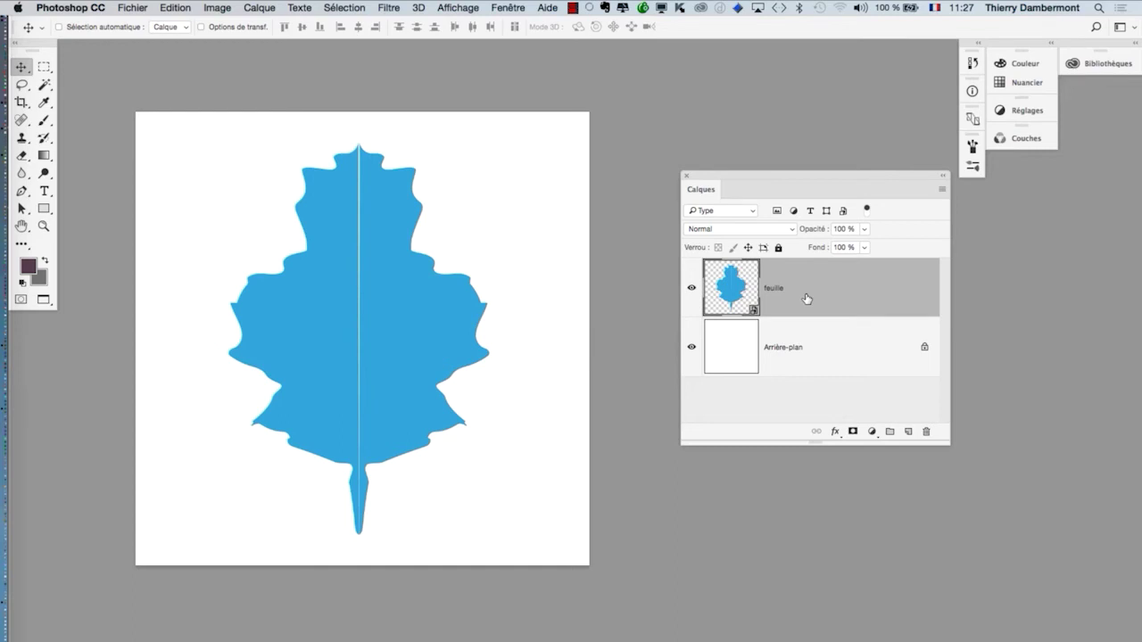
Open the blending options in the feuille layer's style settings and move the dialog clear of the leaf.
left_click(267, 7)
mouse_move(347, 202)
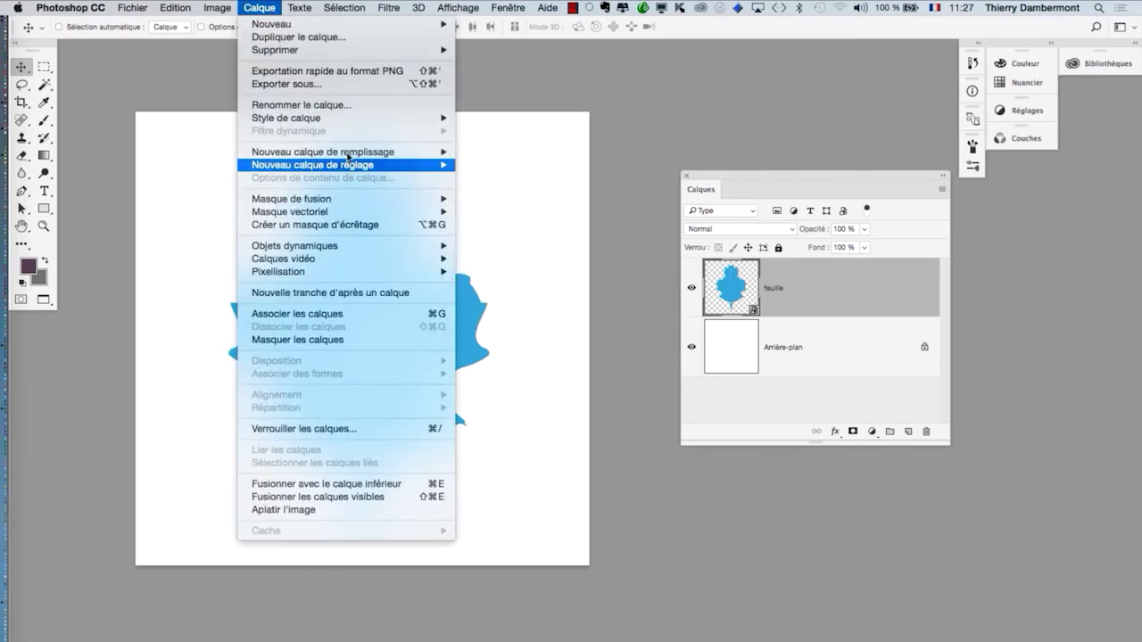
mouse_move(350, 119)
left_click(531, 118)
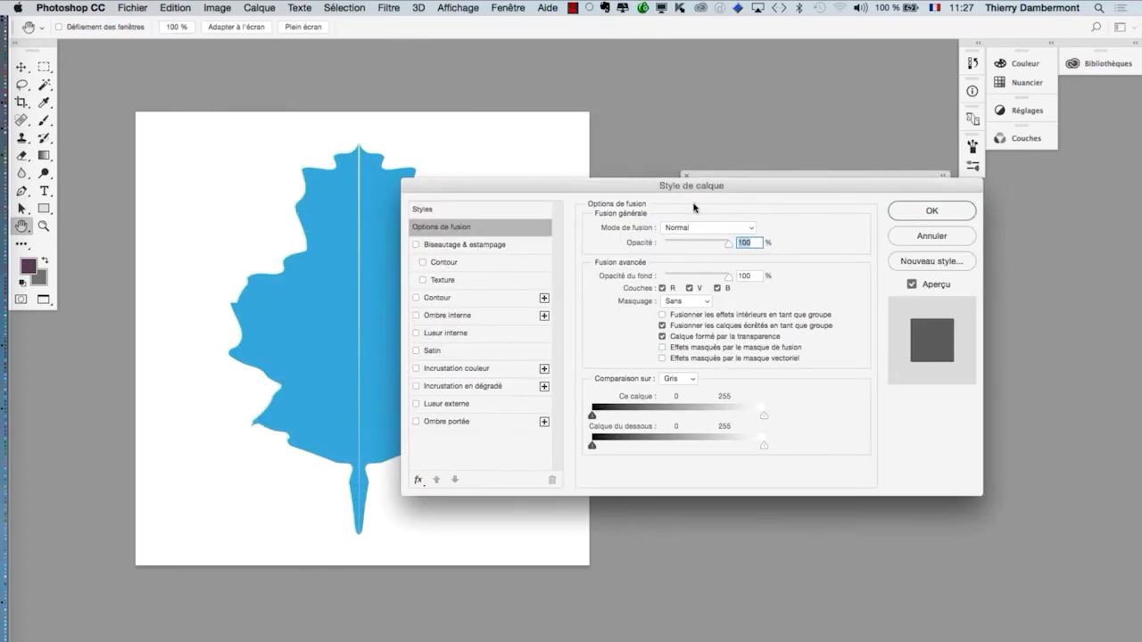
left_click_drag(657, 190, 805, 123)
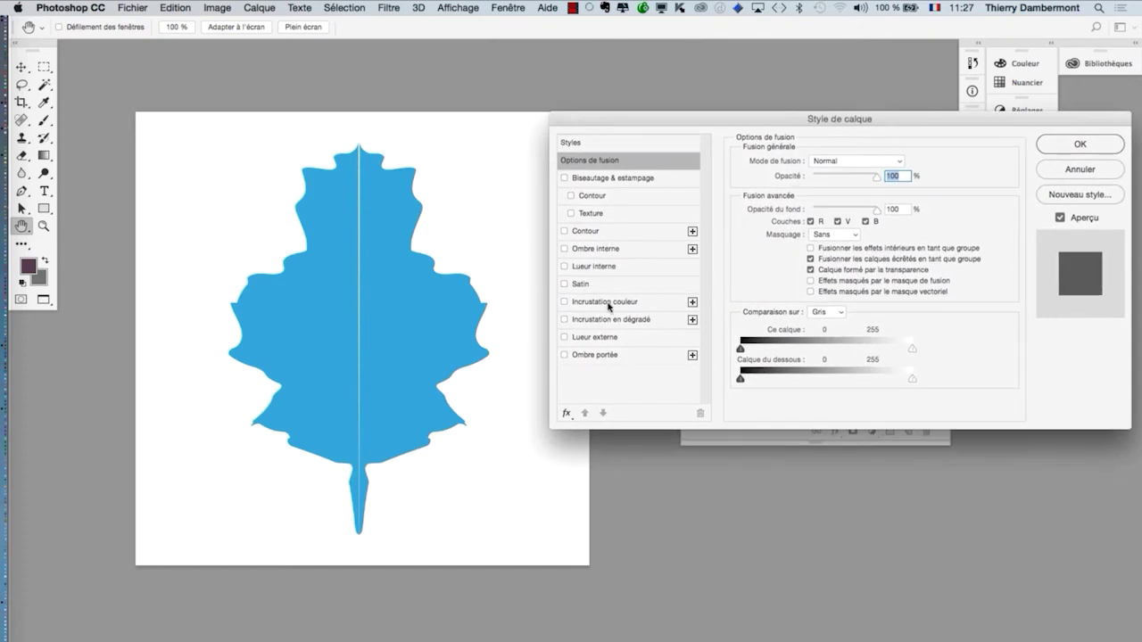
Try an Ombre portée effect on the leaf, comparing it on and off, and leave it disabled.
left_click(620, 357)
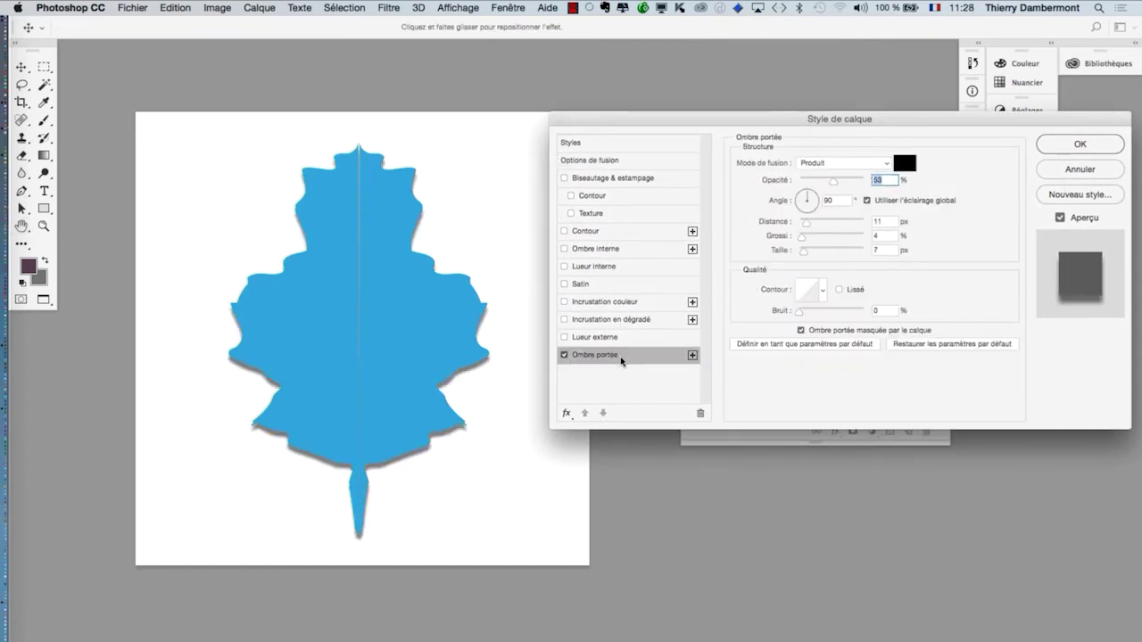
left_click(564, 356)
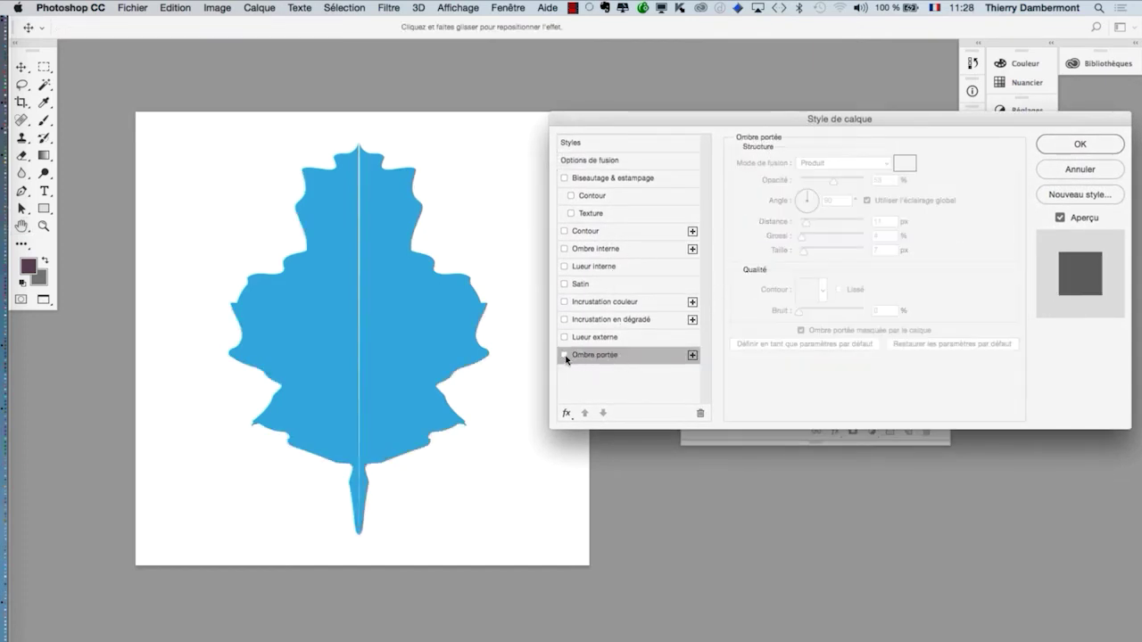
left_click(564, 356)
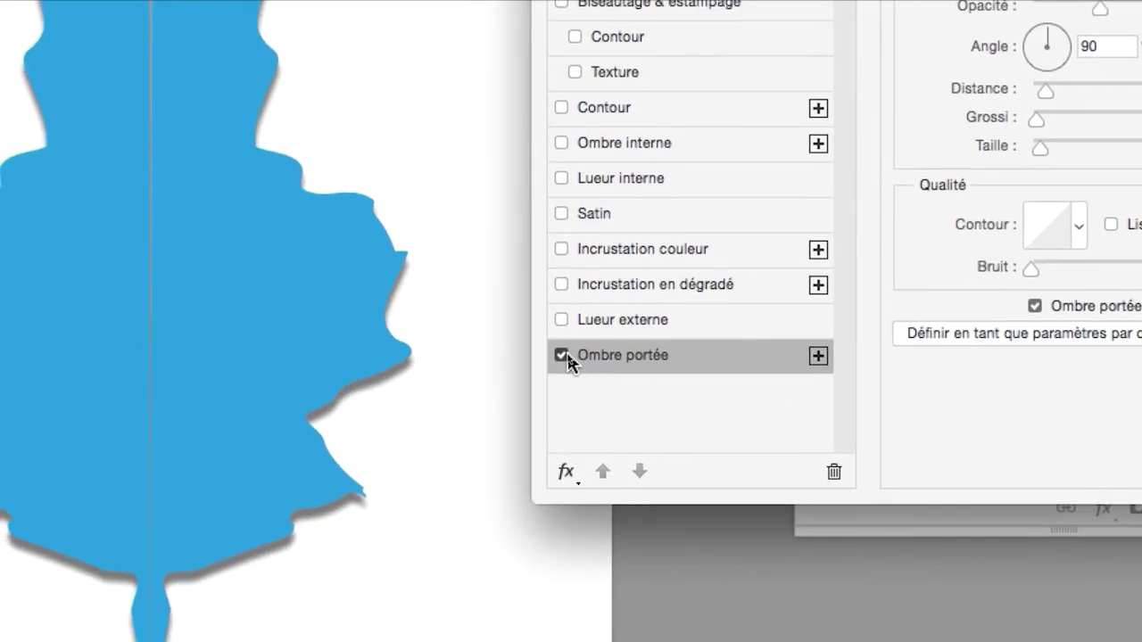
left_click(559, 354)
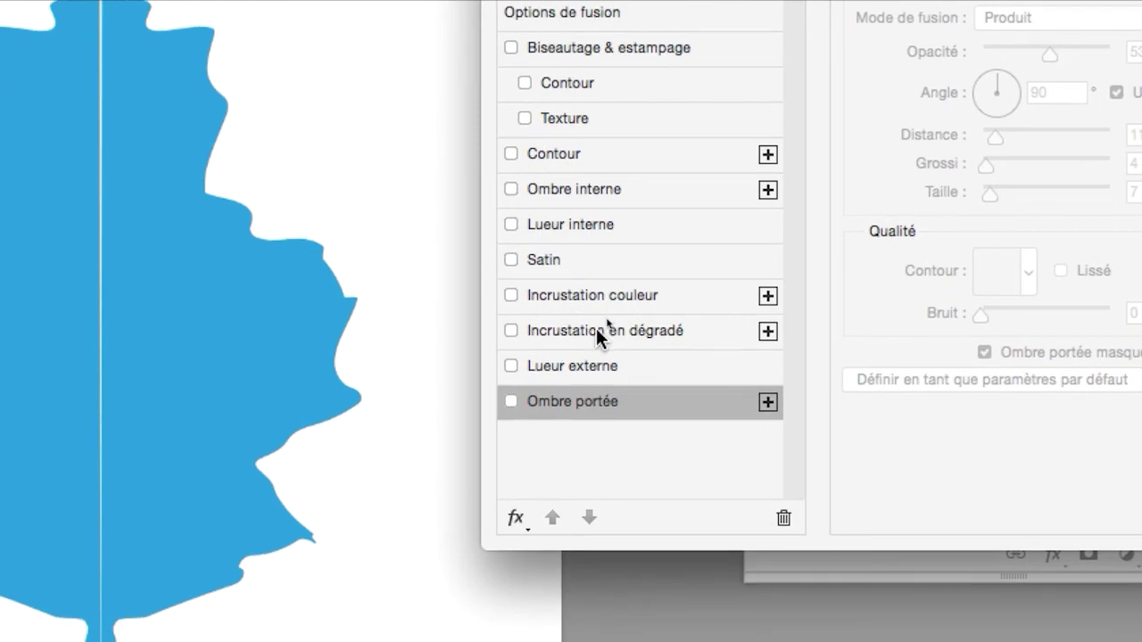
Add a gradient overlay and a bevel with texture to the leaf, with the texture's scale at 323% and relief at +55.
left_click(596, 332)
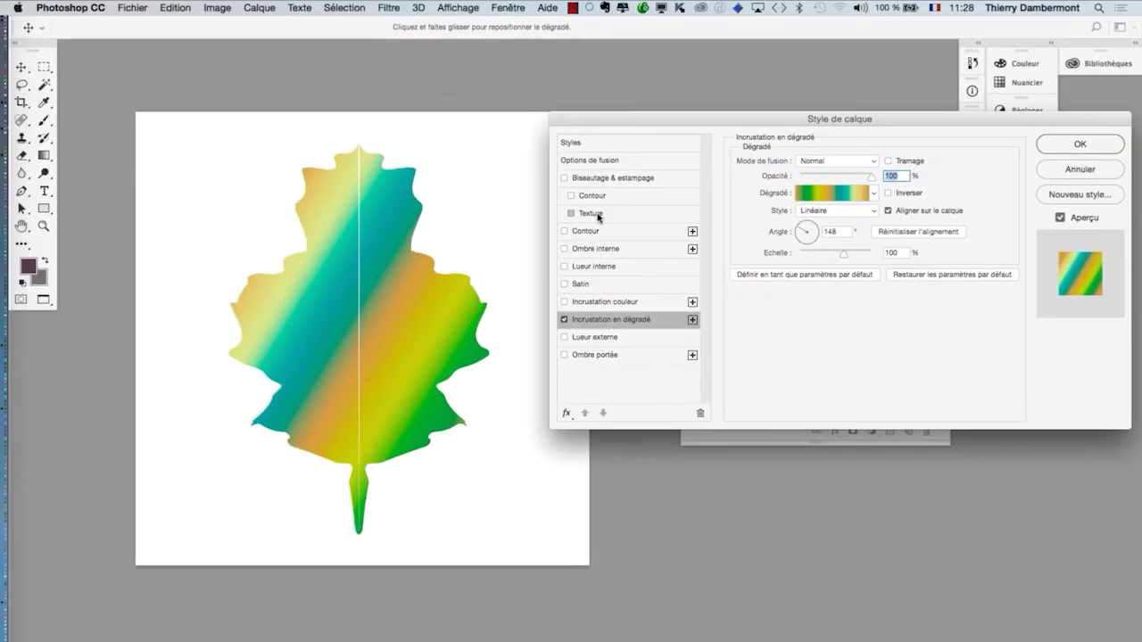
left_click(591, 214)
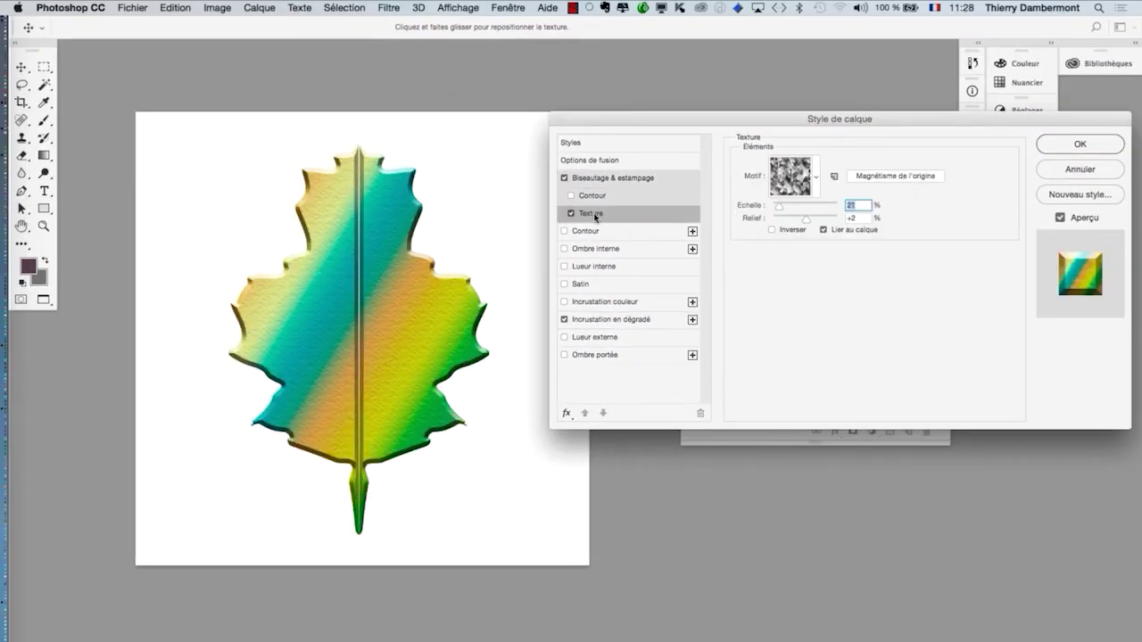
left_click(570, 214)
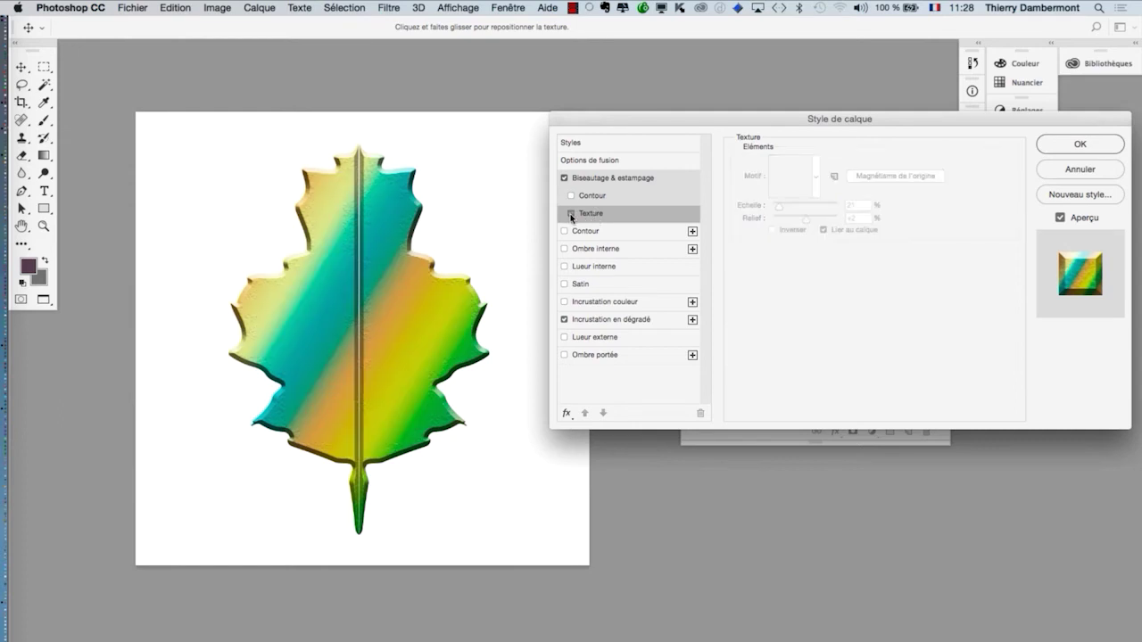
left_click(570, 214)
left_click(572, 215)
left_click(572, 215)
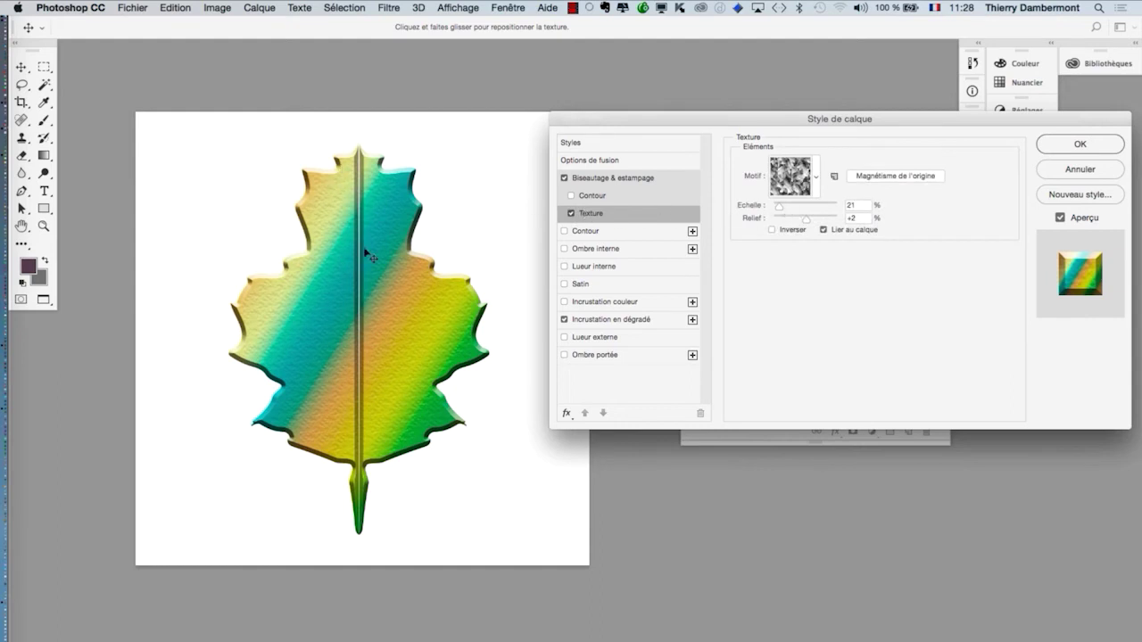
left_click_drag(786, 208, 814, 210)
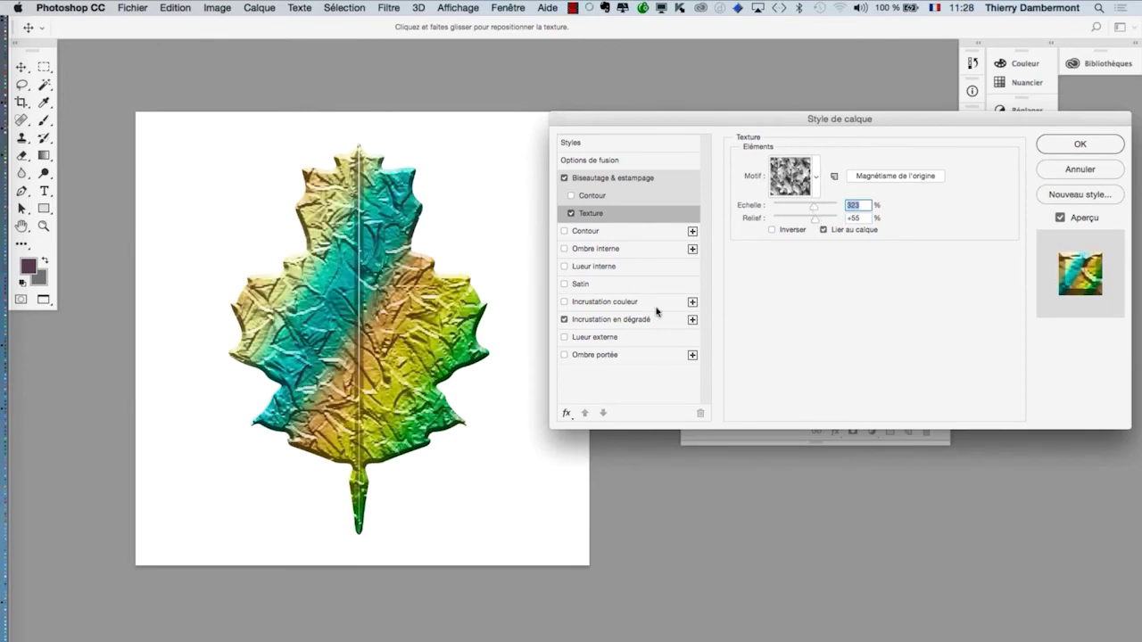
Change the leaf's gradient overlay to the muted red, green and brown preset at an angle of -101°, and apply the layer style.
left_click(610, 323)
left_click(873, 194)
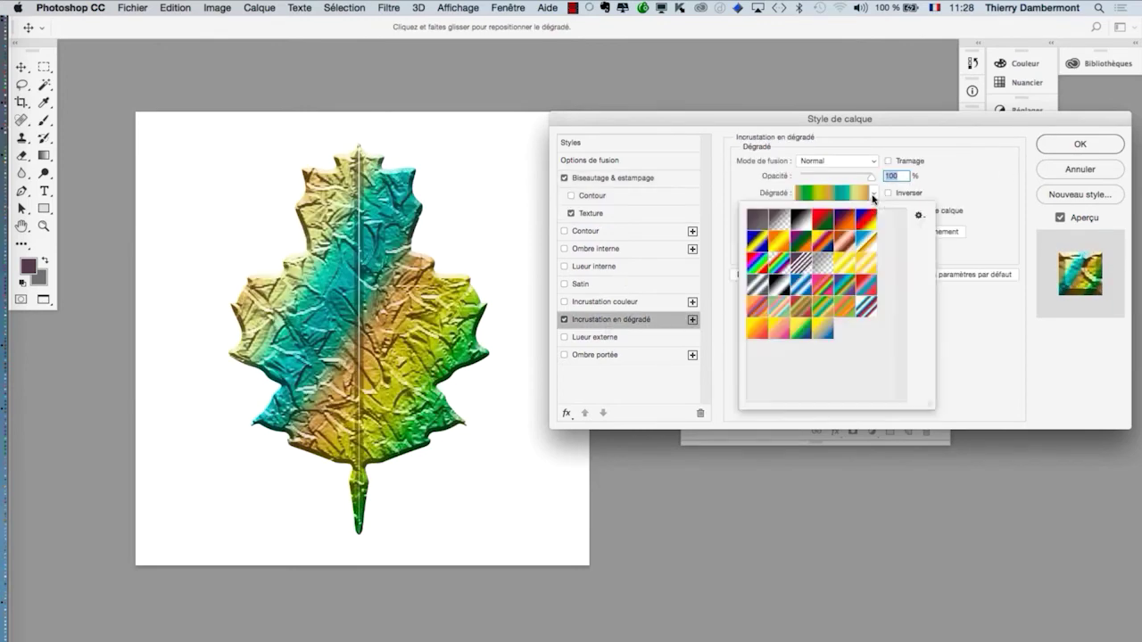
left_click(799, 307)
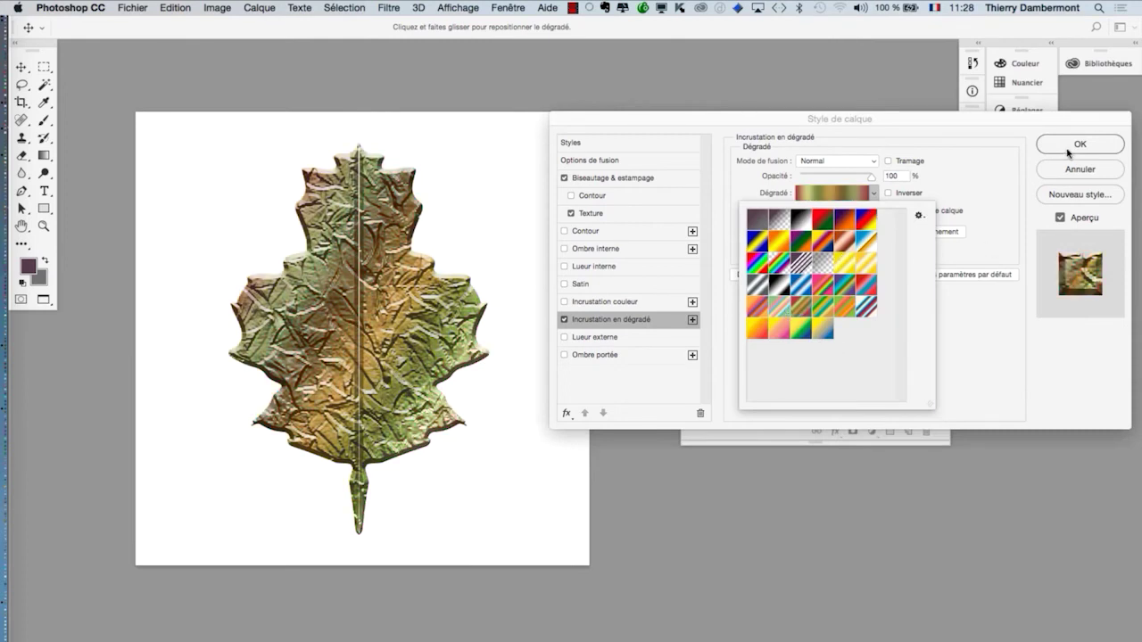
left_click(1000, 226)
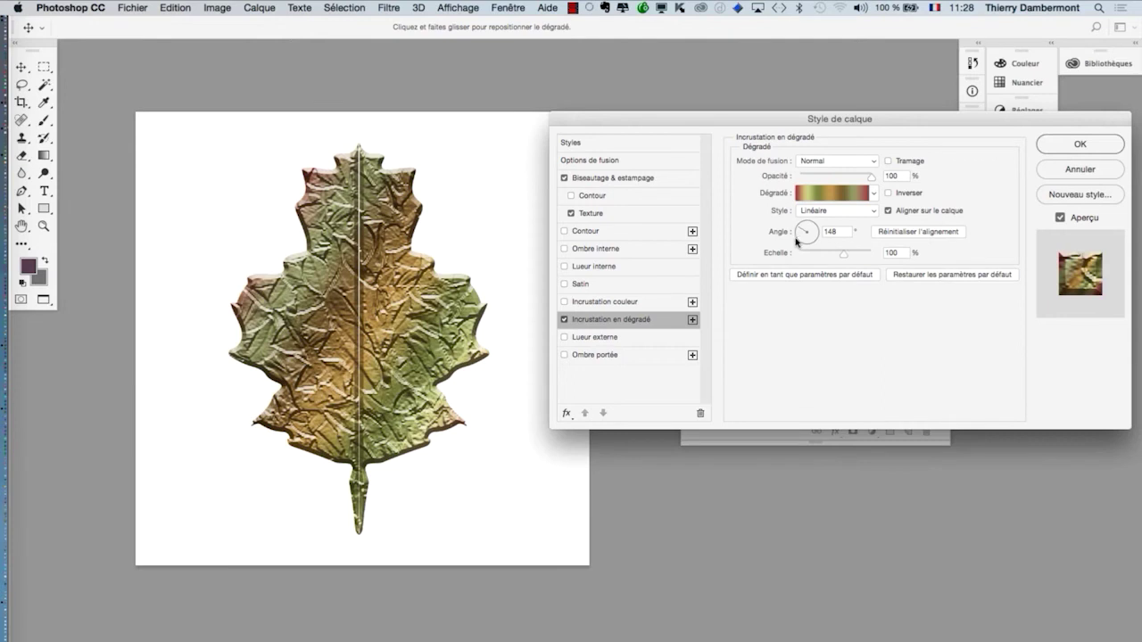
left_click_drag(797, 241, 807, 241)
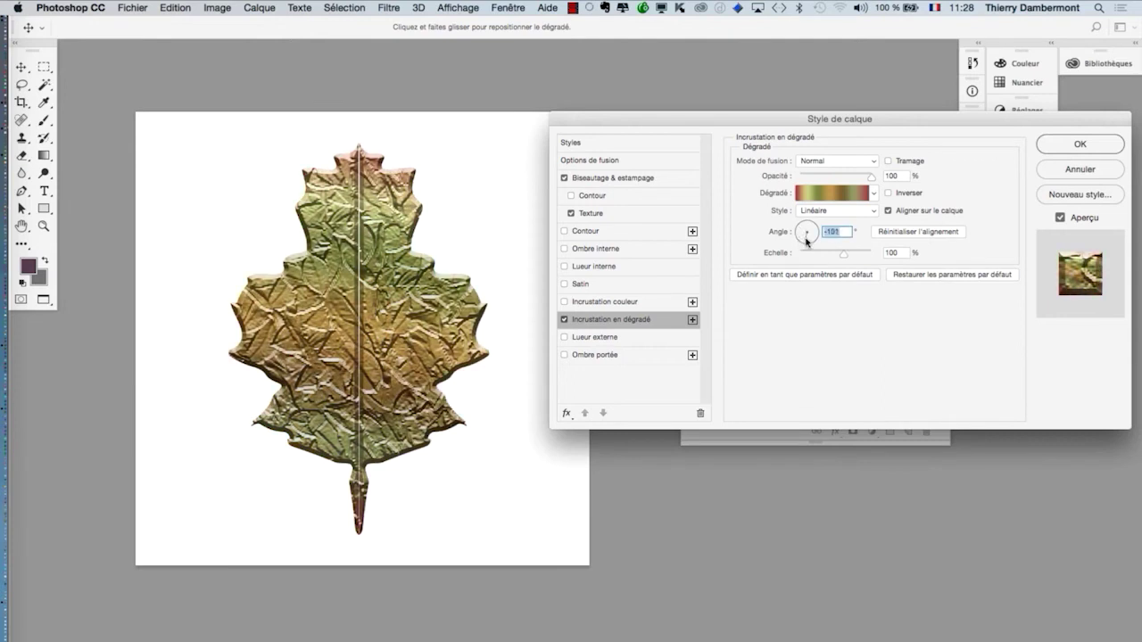
left_click(1103, 147)
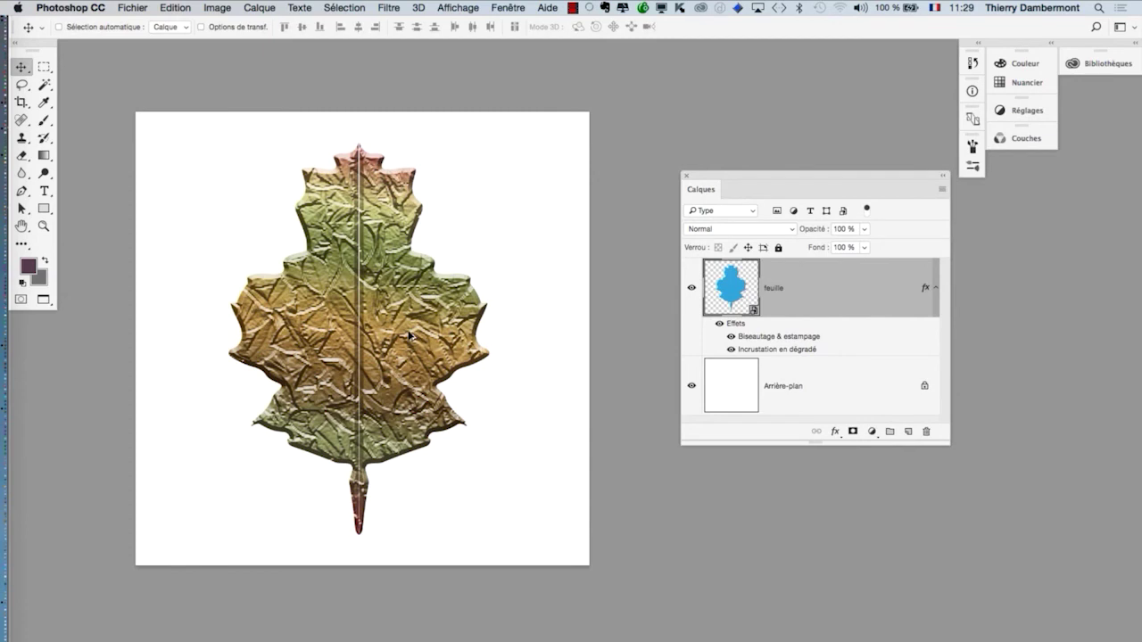
scroll(409, 335, "up", 5)
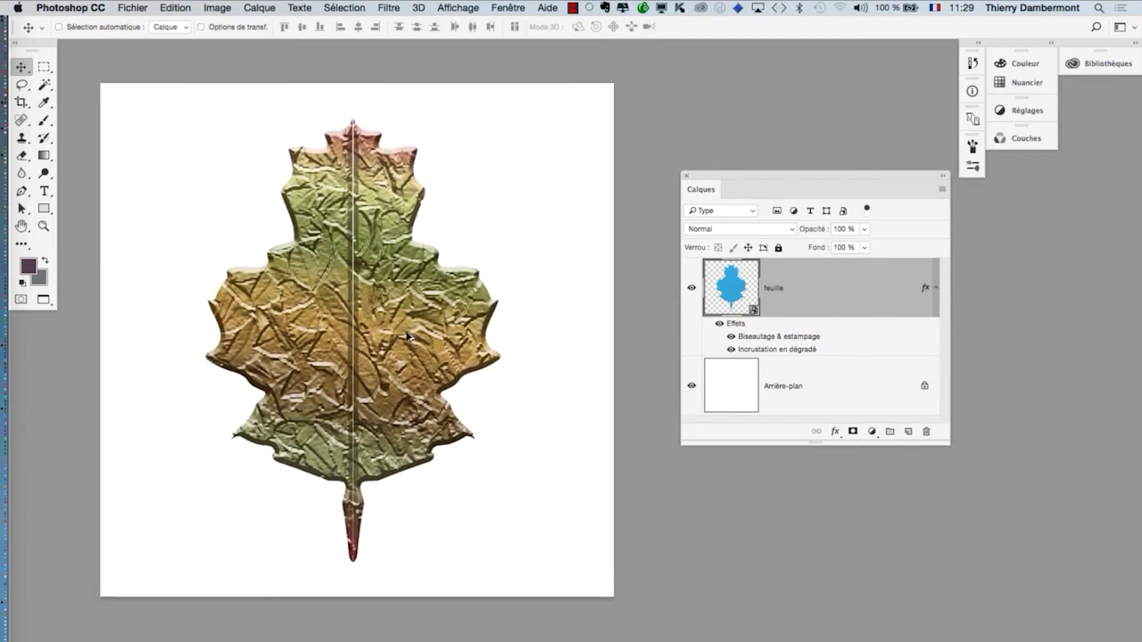
Open the contents of the feuille smart object and add a new empty layer above the blue leaf.
scroll(407, 336, "up", 1)
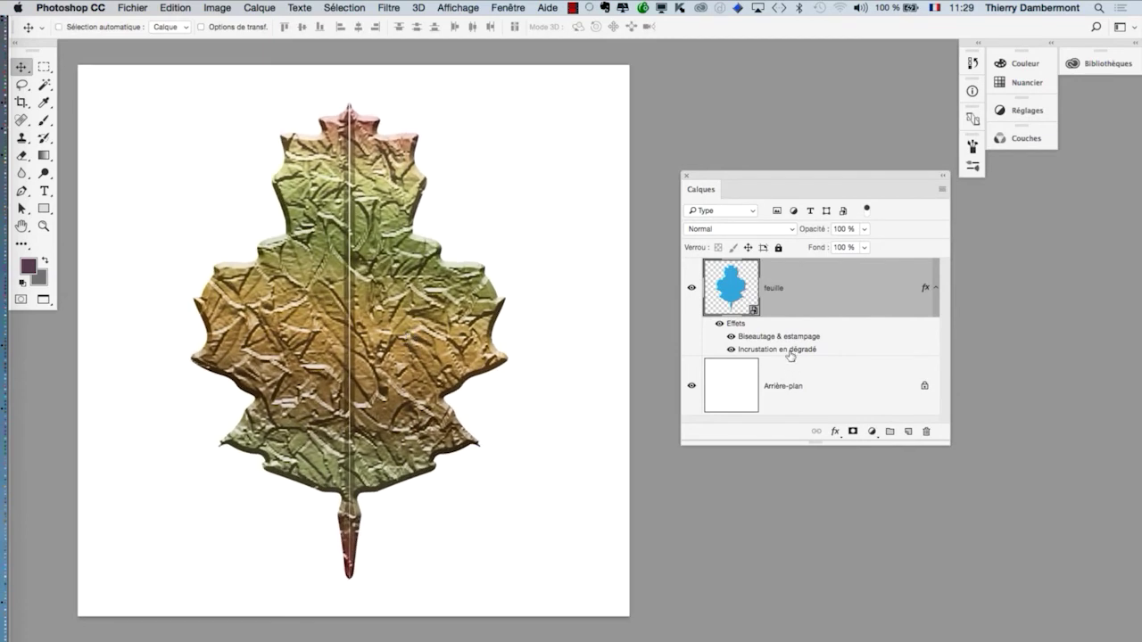
double_click(732, 287)
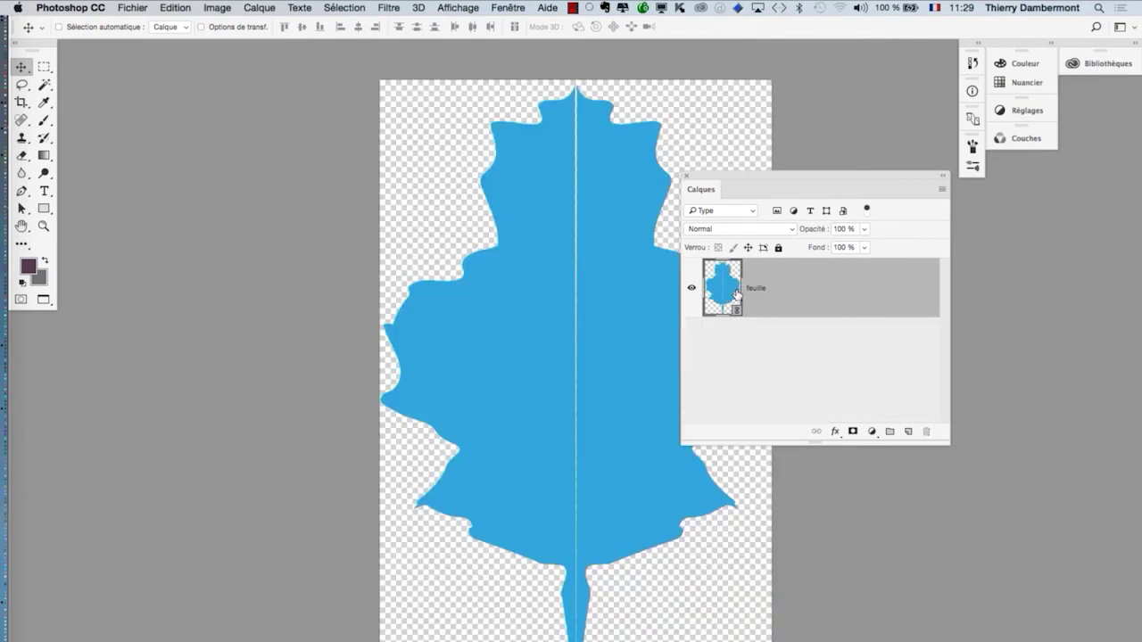
left_click_drag(732, 186, 770, 184)
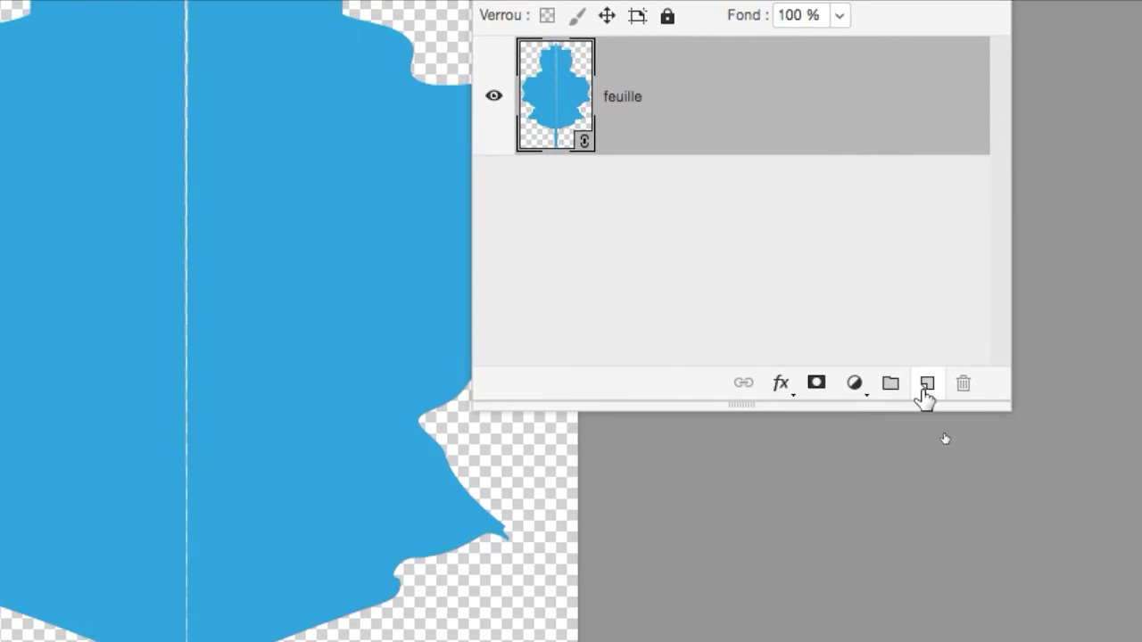
left_click(946, 431)
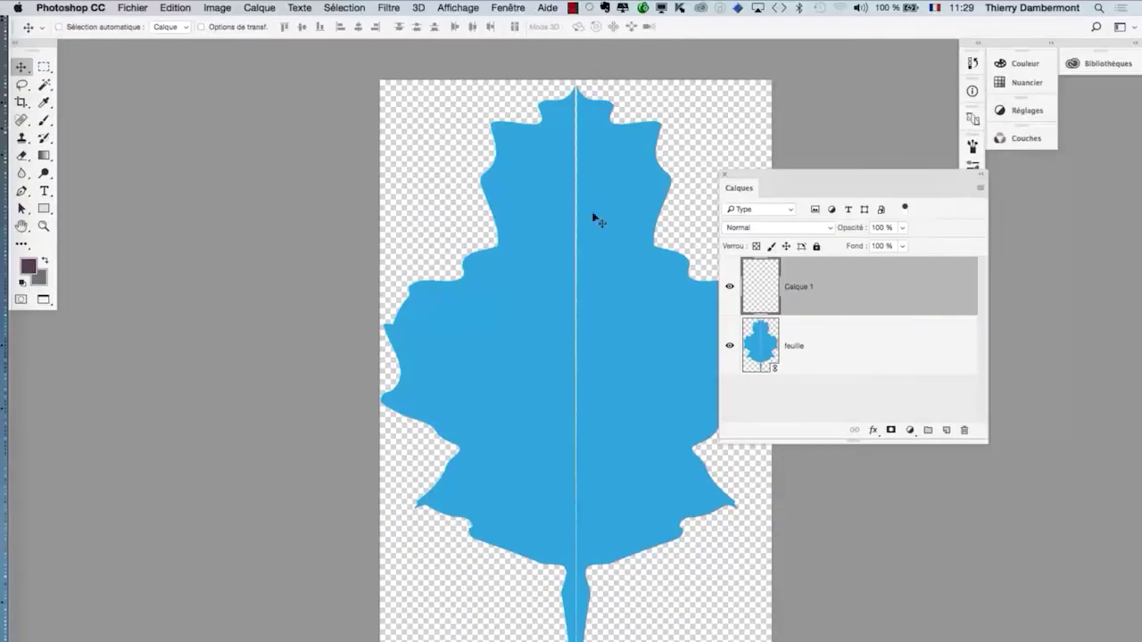
Paint a straight vertical midrib down the leaf's centre with a 9 px dark purple brush and save the smart object.
left_click(43, 121)
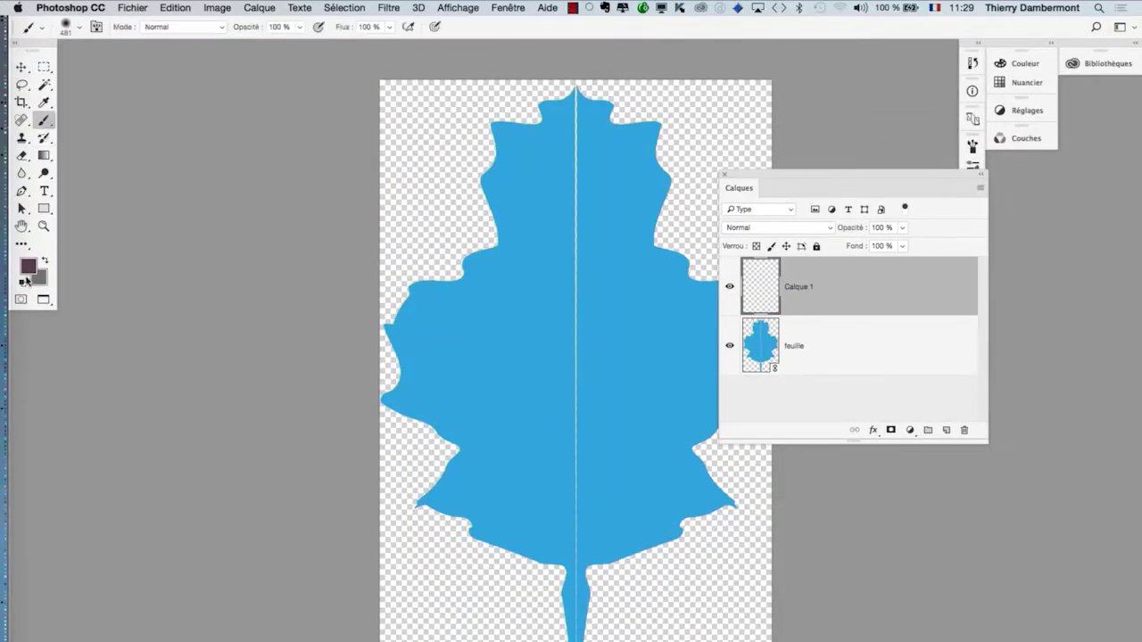
key("F8")
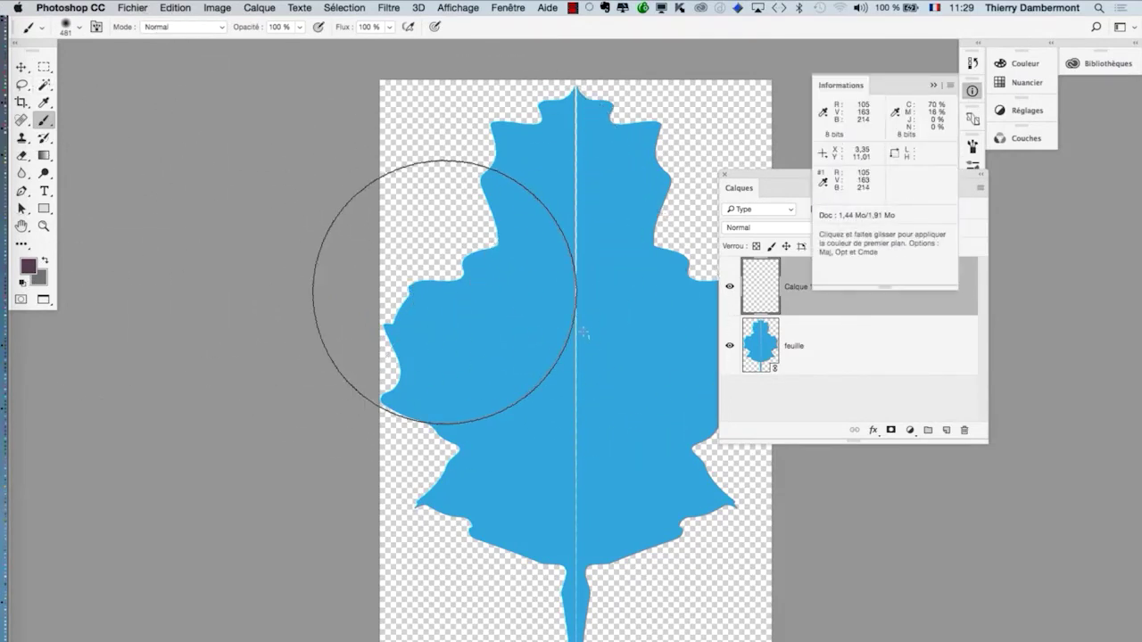
mouse_move(524, 335)
left_mouse_down()
mouse_move(364, 369)
mouse_move(379, 371)
mouse_move(384, 485)
mouse_move(371, 484)
left_mouse_up()
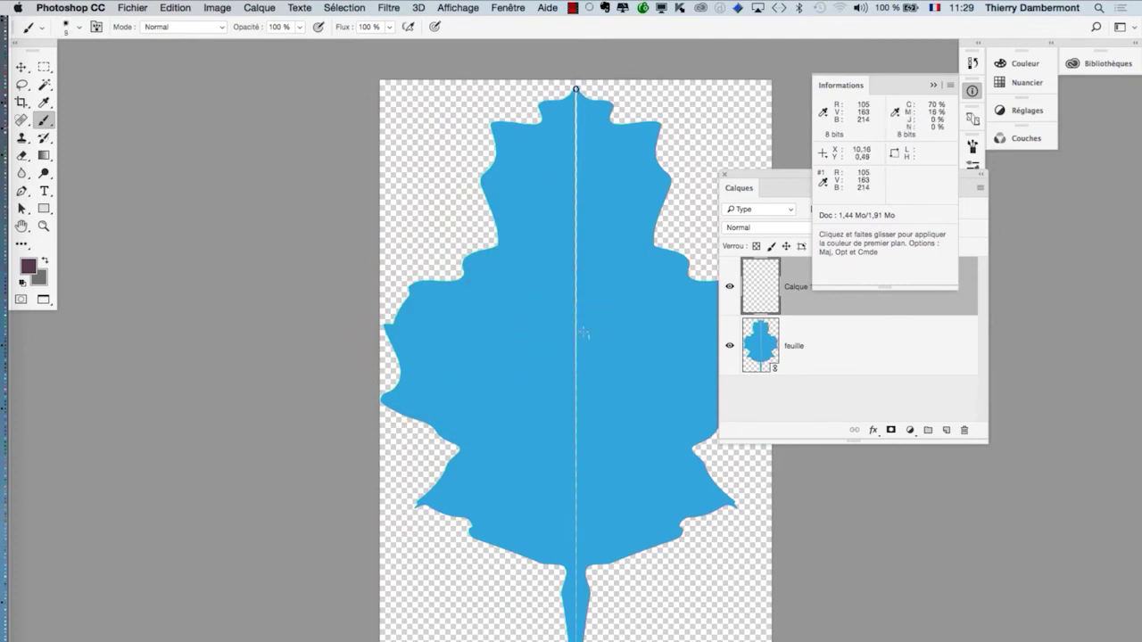
left_click(575, 89)
left_click(576, 641, "shift")
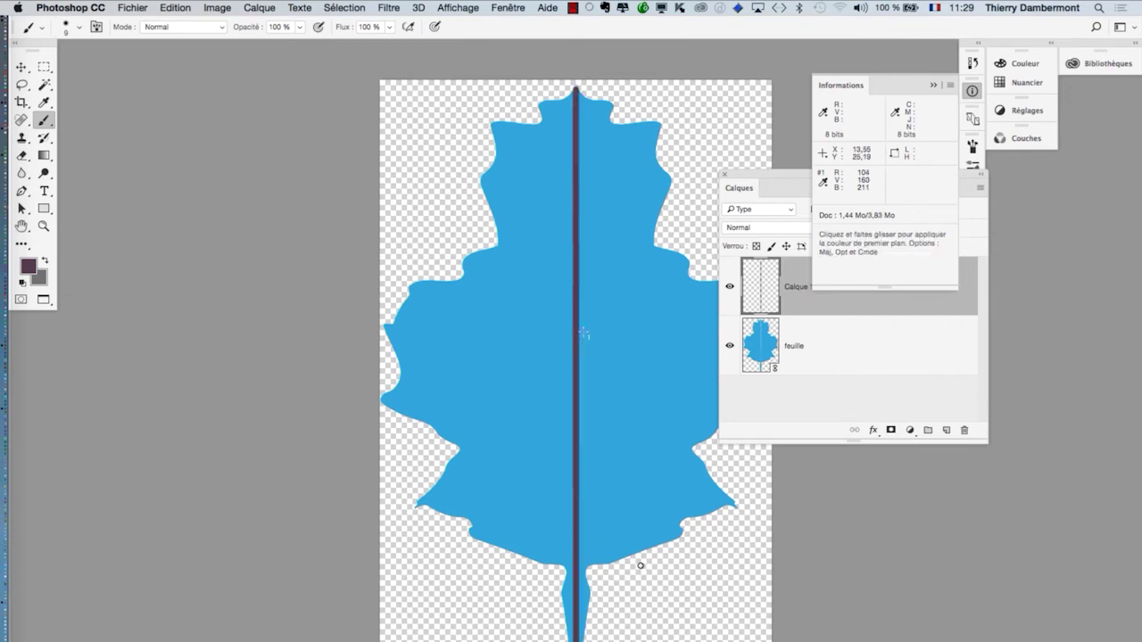
left_click(132, 7)
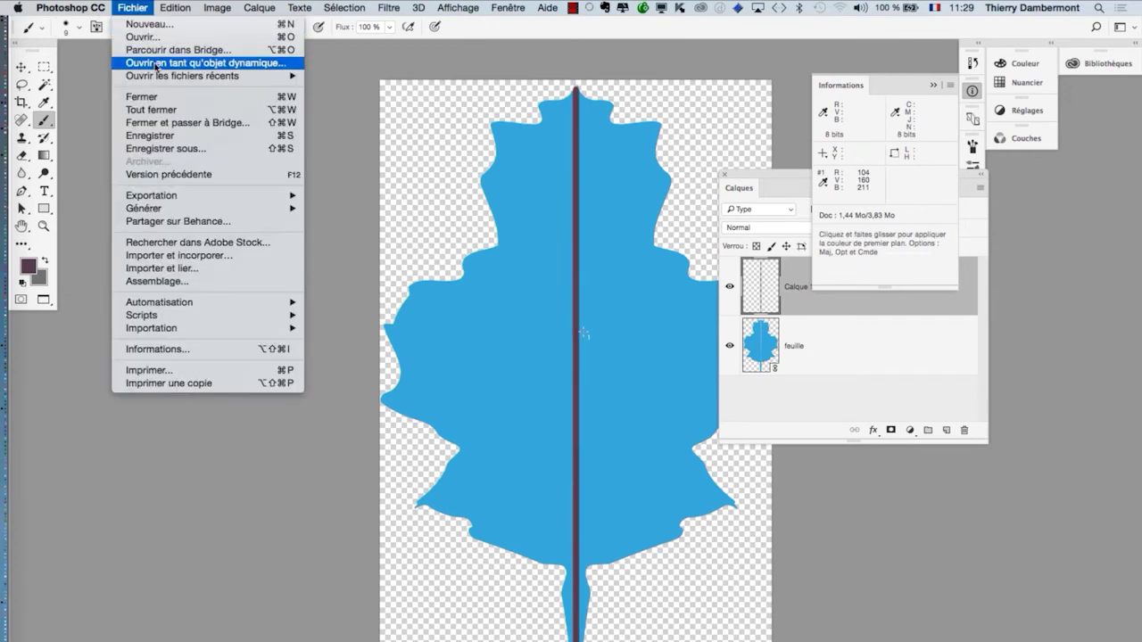
left_click(166, 135)
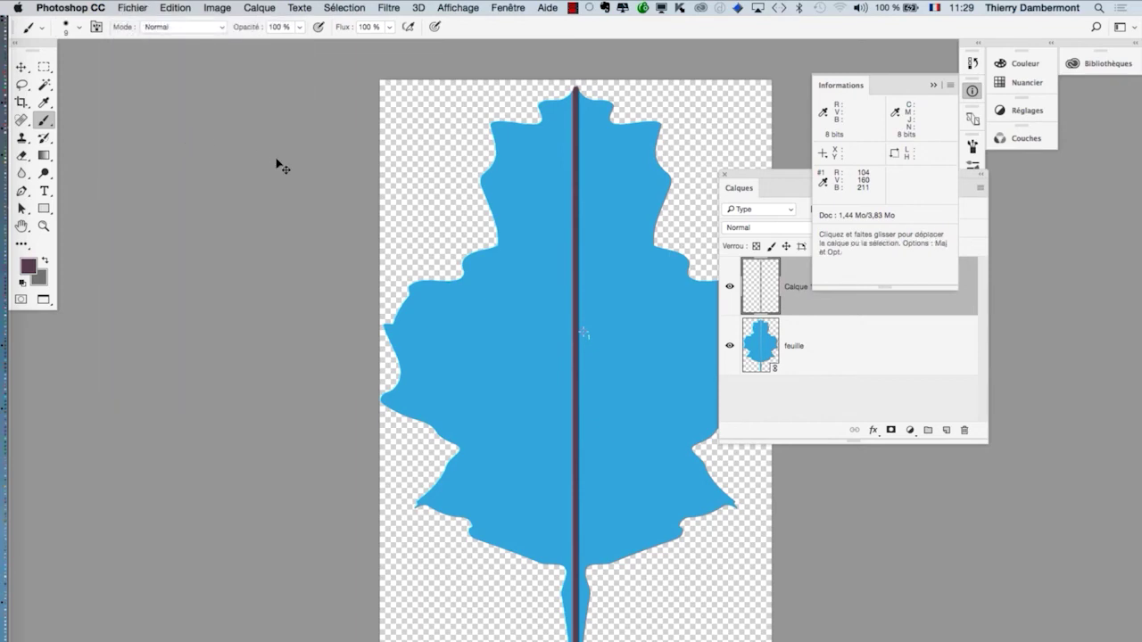
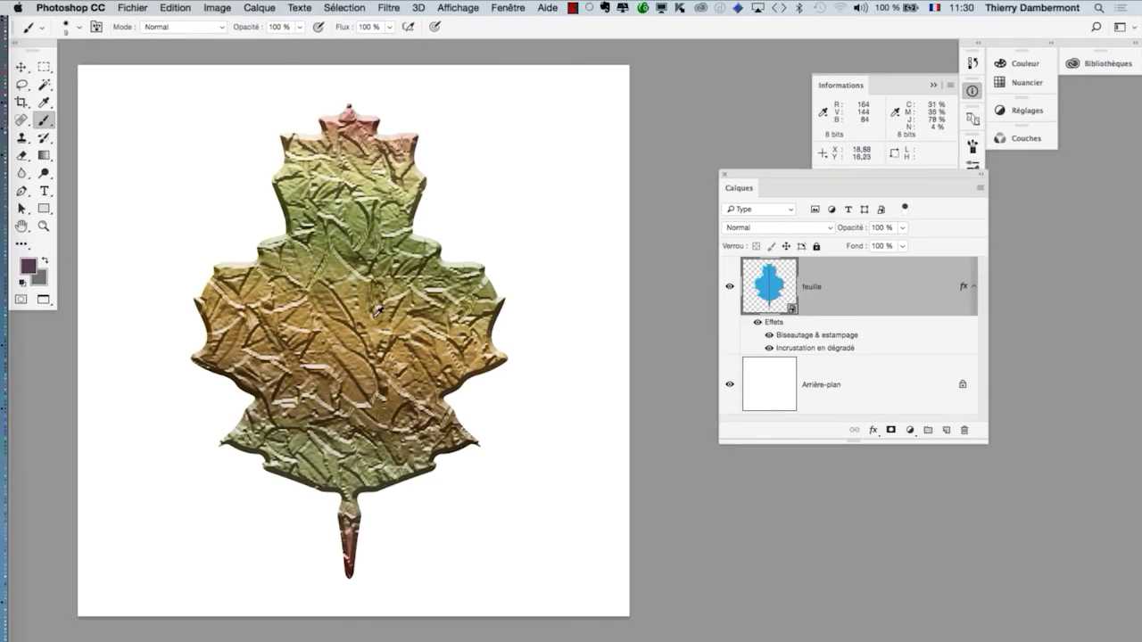
Reduce the relief of the leaf's bevel texture to +10%.
scroll(376, 309, "up", 2)
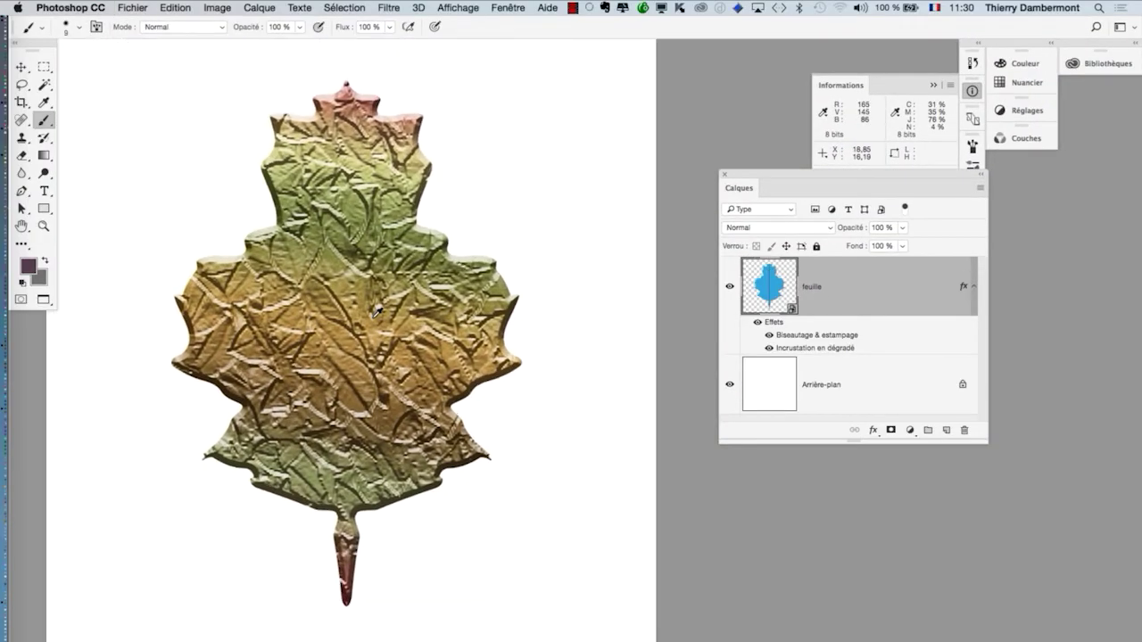
scroll(377, 310, "up", 1)
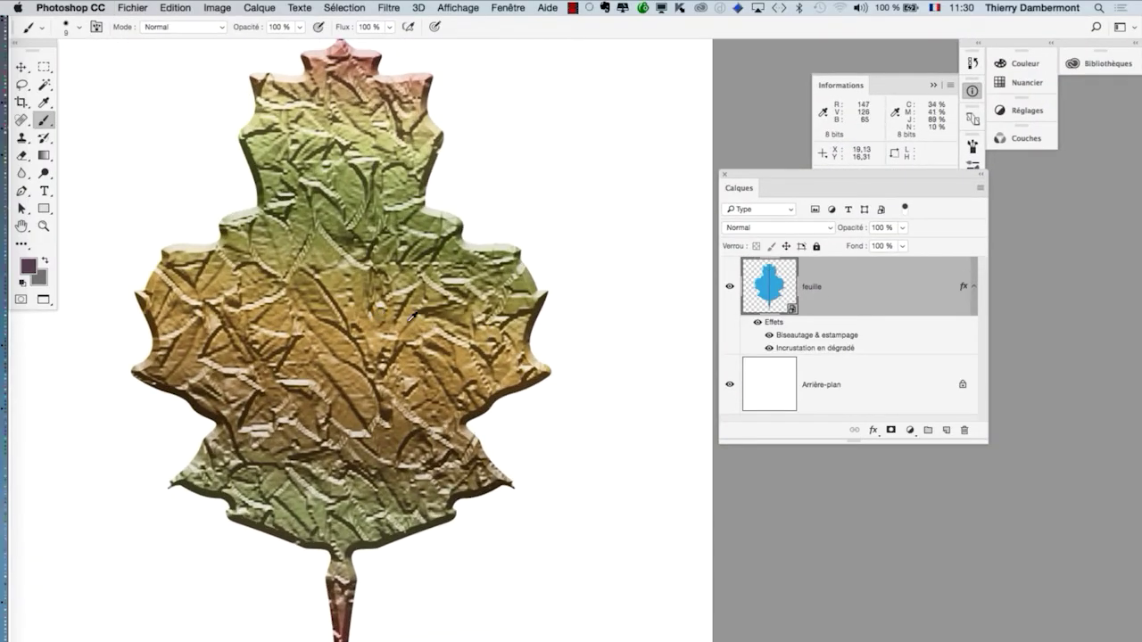
double_click(806, 339)
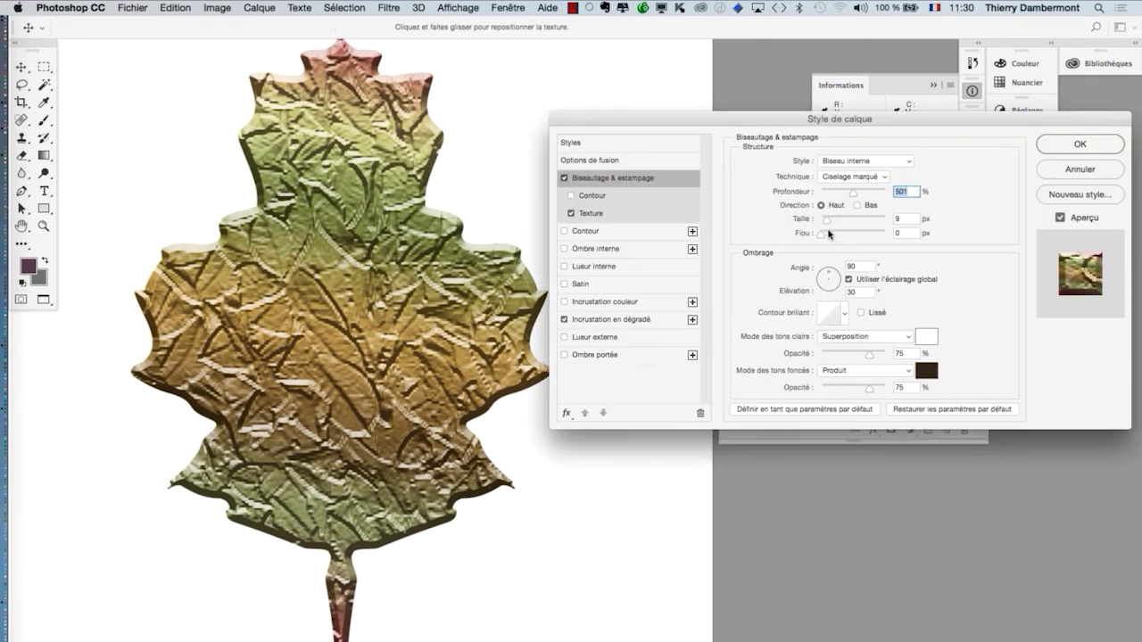
left_click(610, 214)
left_click_drag(813, 219, 807, 220)
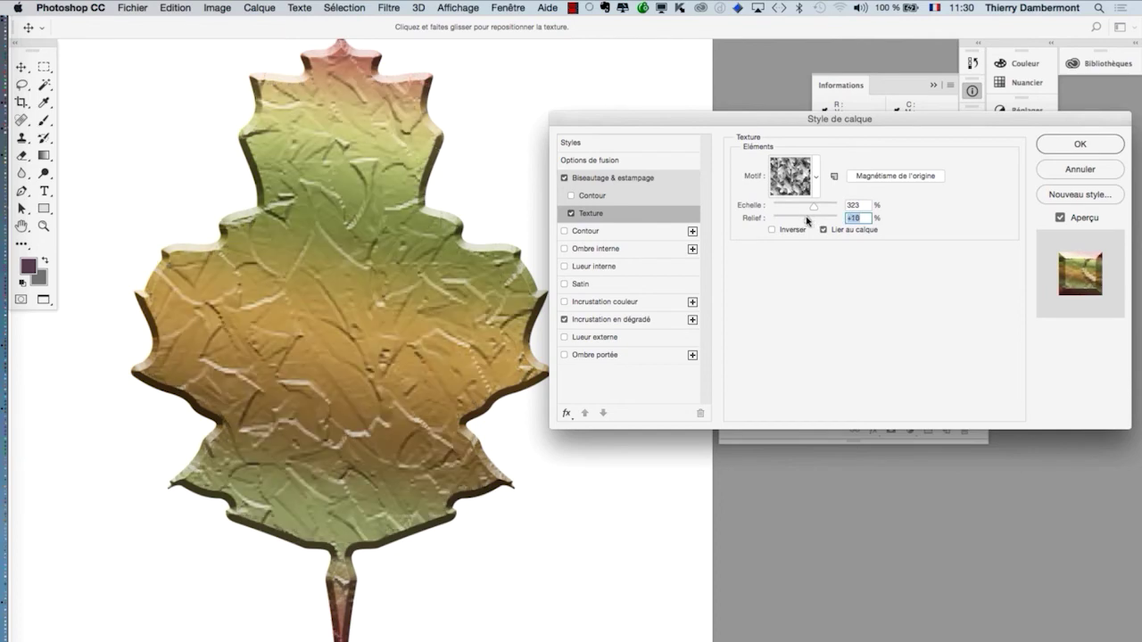
key("alt")
Set the bevel's light elevation to 42° and, after trying Ciselage léger, change its technique to Lisse.
left_click(588, 178)
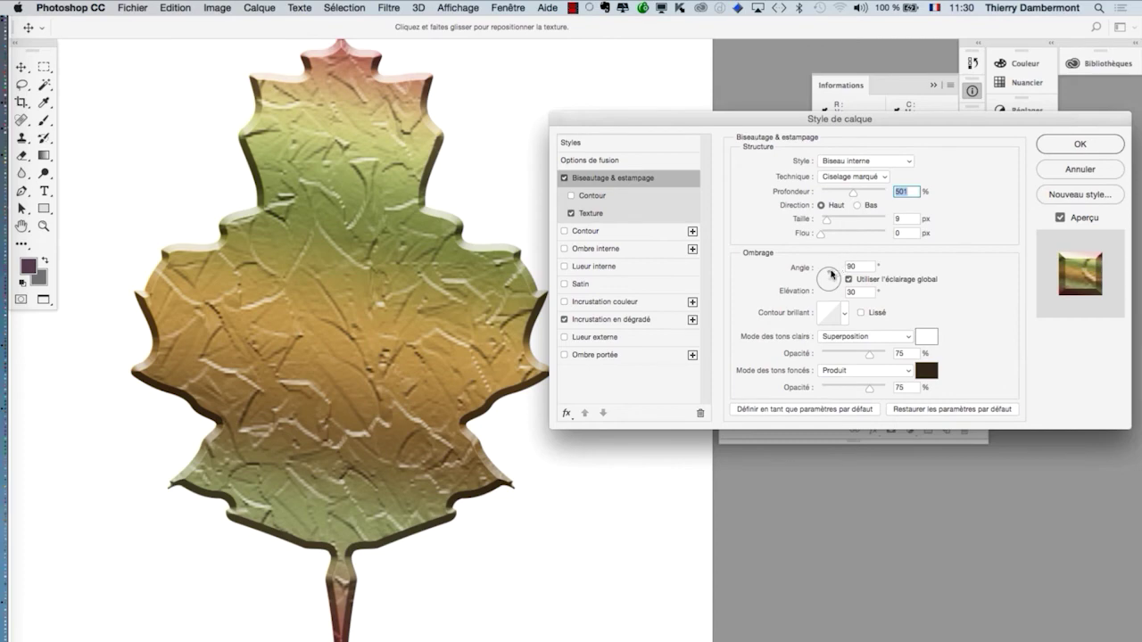
mouse_move(832, 275)
left_mouse_down()
mouse_move(826, 286)
mouse_move(829, 277)
left_mouse_up()
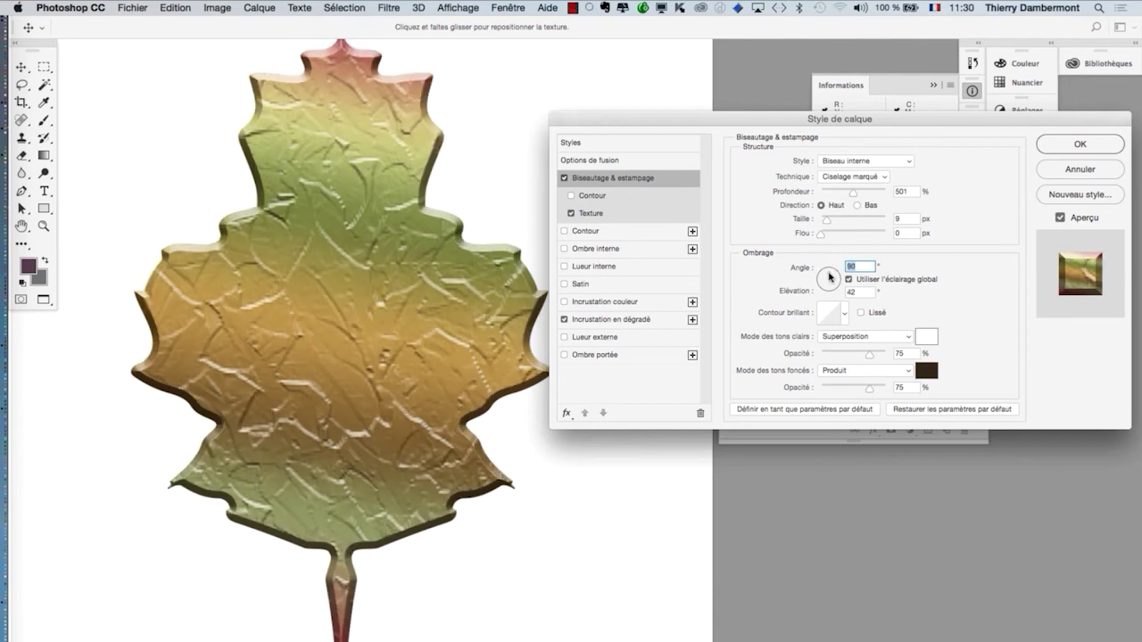
left_click(864, 177)
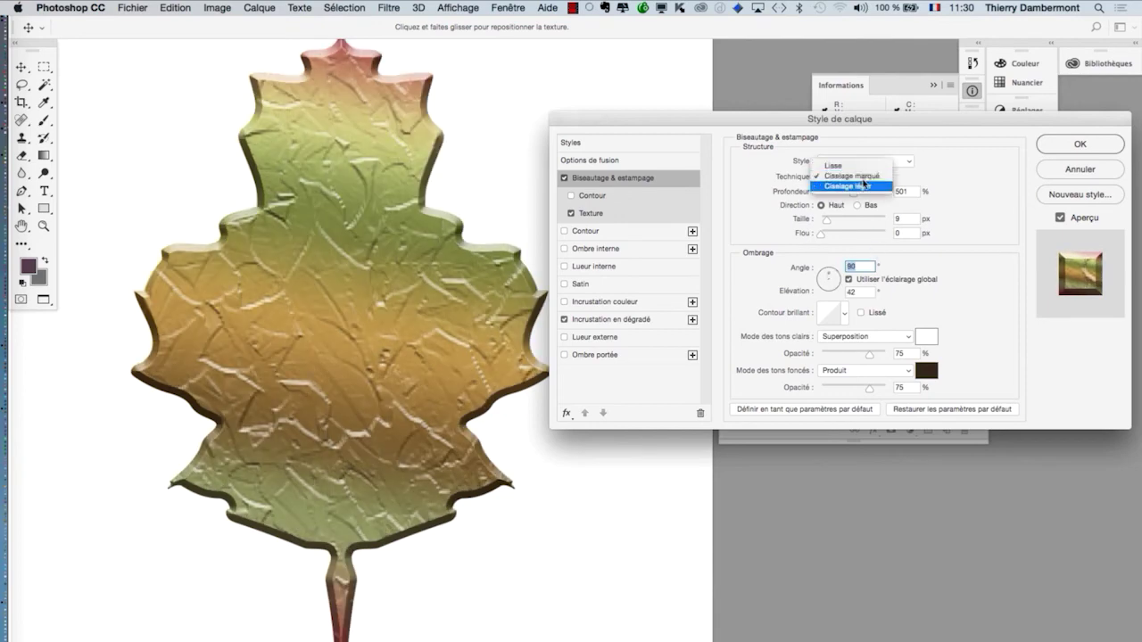
left_click(863, 186)
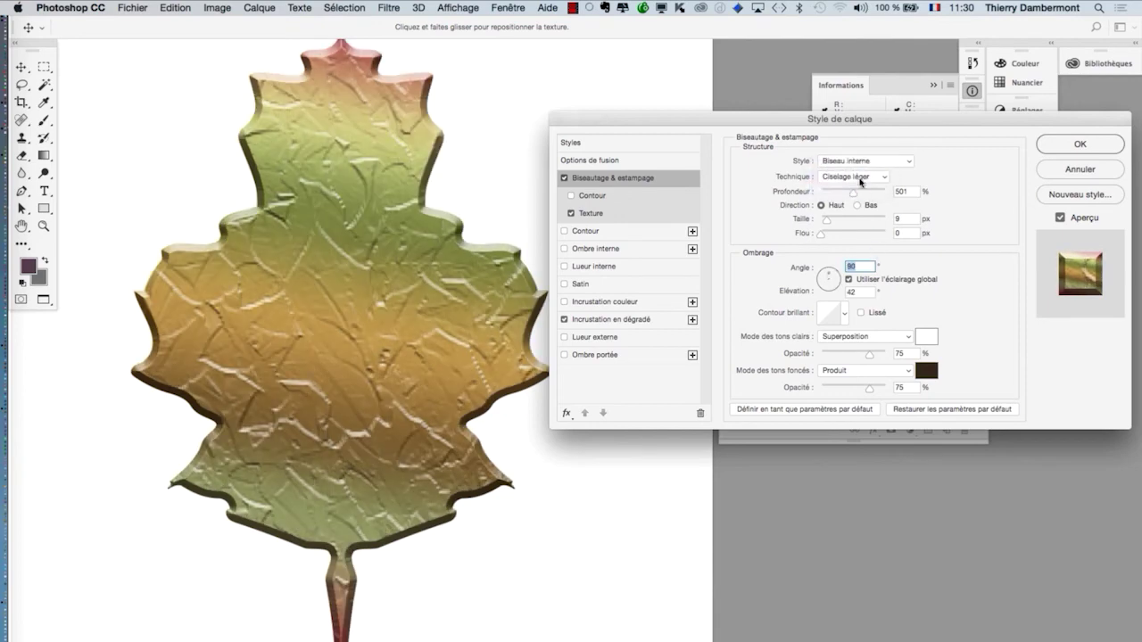
left_click(861, 179)
left_click(855, 156)
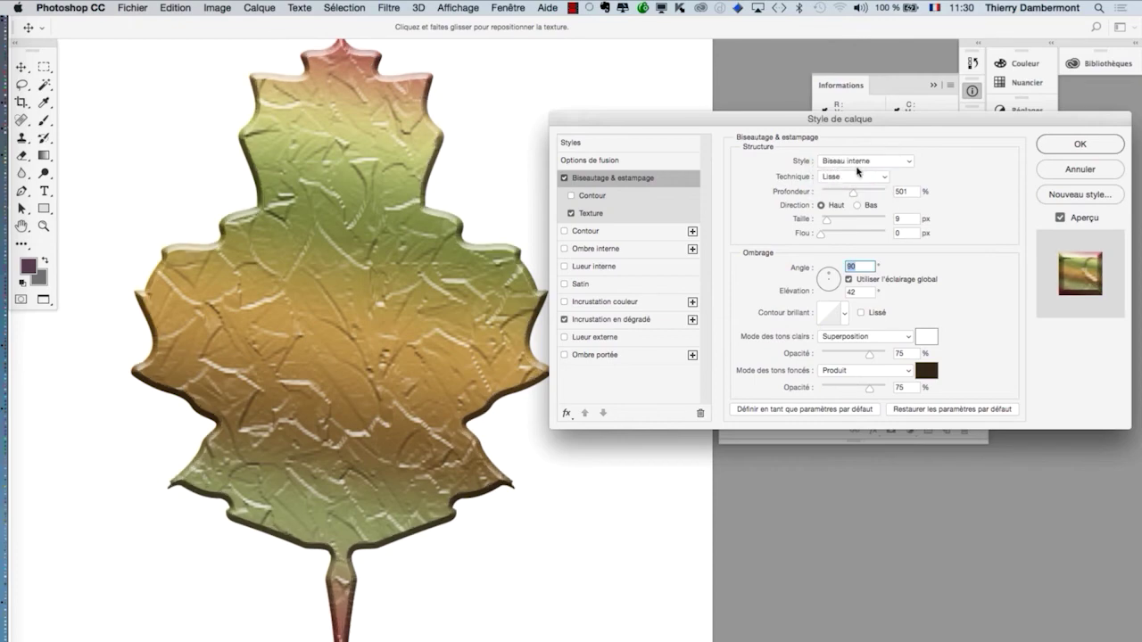
Reshape the bevel's gloss contour into a wavy curve with a raised point and a dip at input 54%, output 28%.
left_click(830, 314)
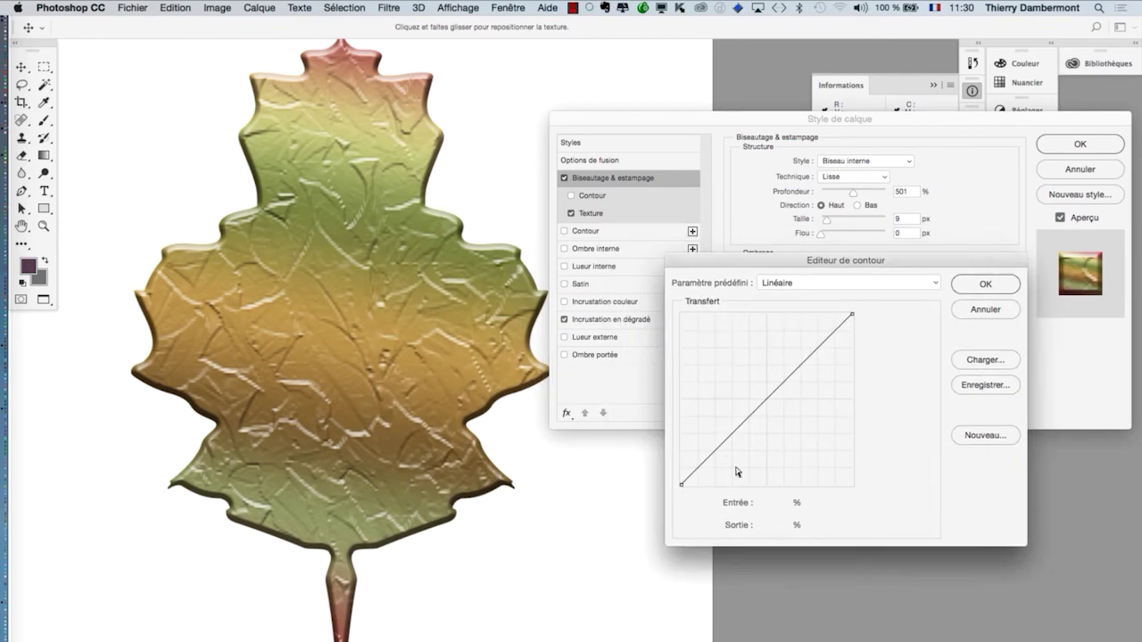
left_click_drag(723, 446, 723, 387)
left_click_drag(753, 348, 774, 437)
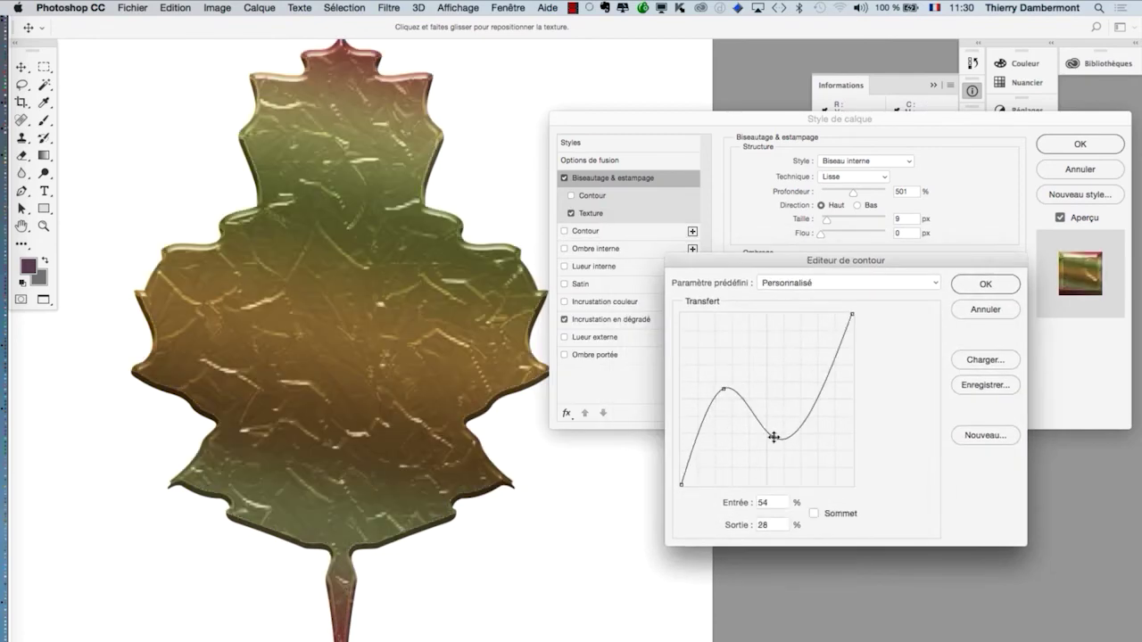
left_click(982, 283)
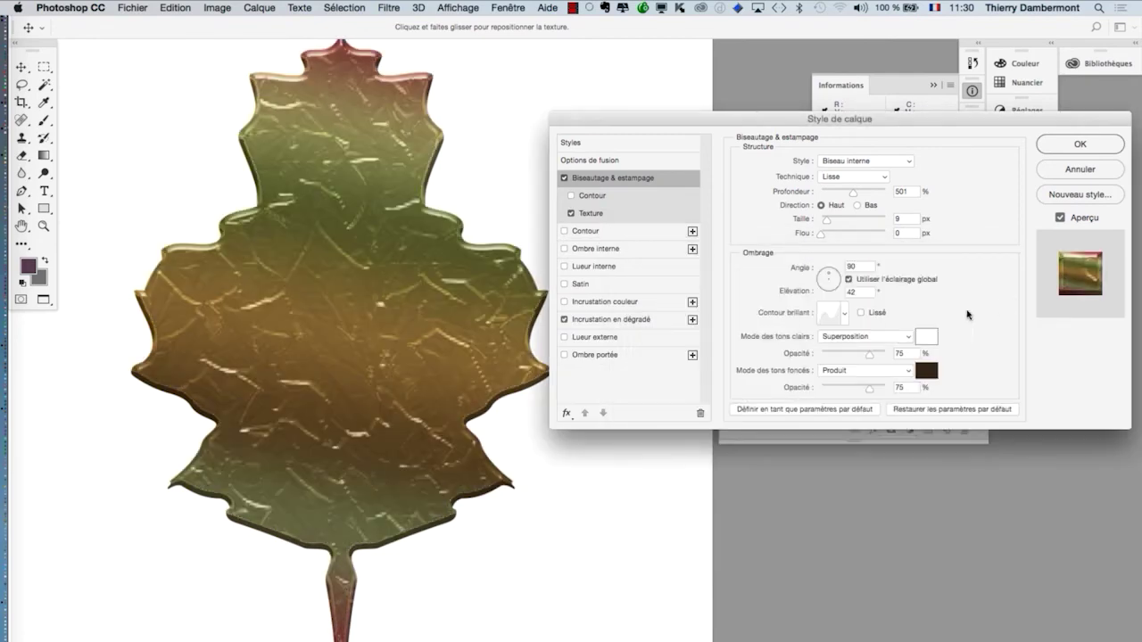
Set the bevel's light angle to -117° with a 42° elevation and apply the layer style.
left_click(821, 283)
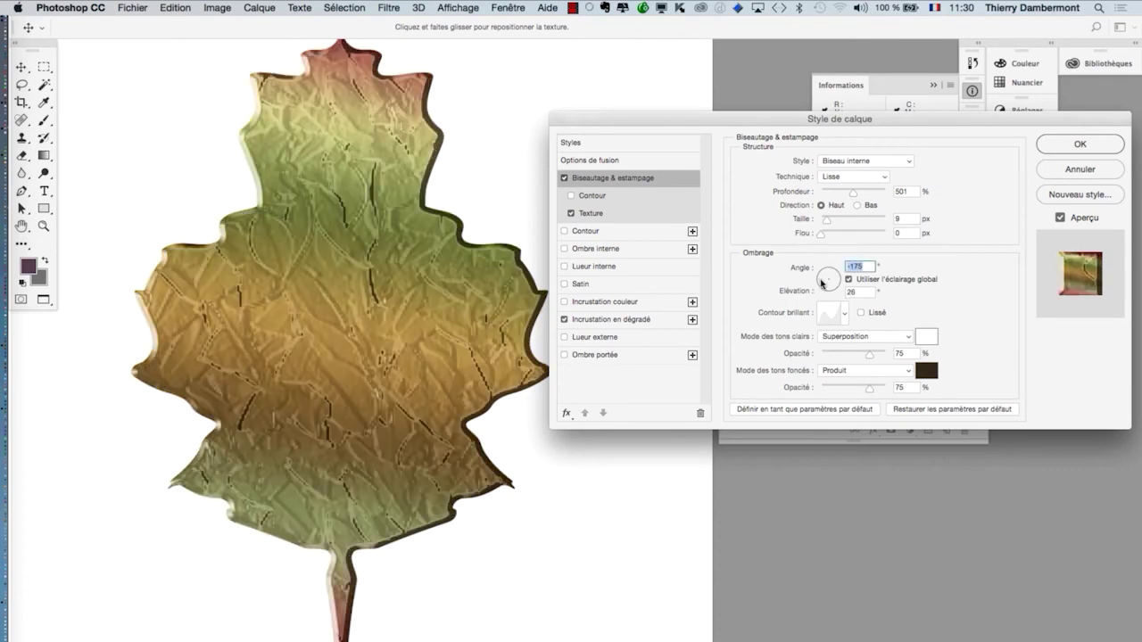
mouse_move(823, 284)
left_mouse_down()
mouse_move(835, 281)
mouse_move(827, 288)
left_mouse_up()
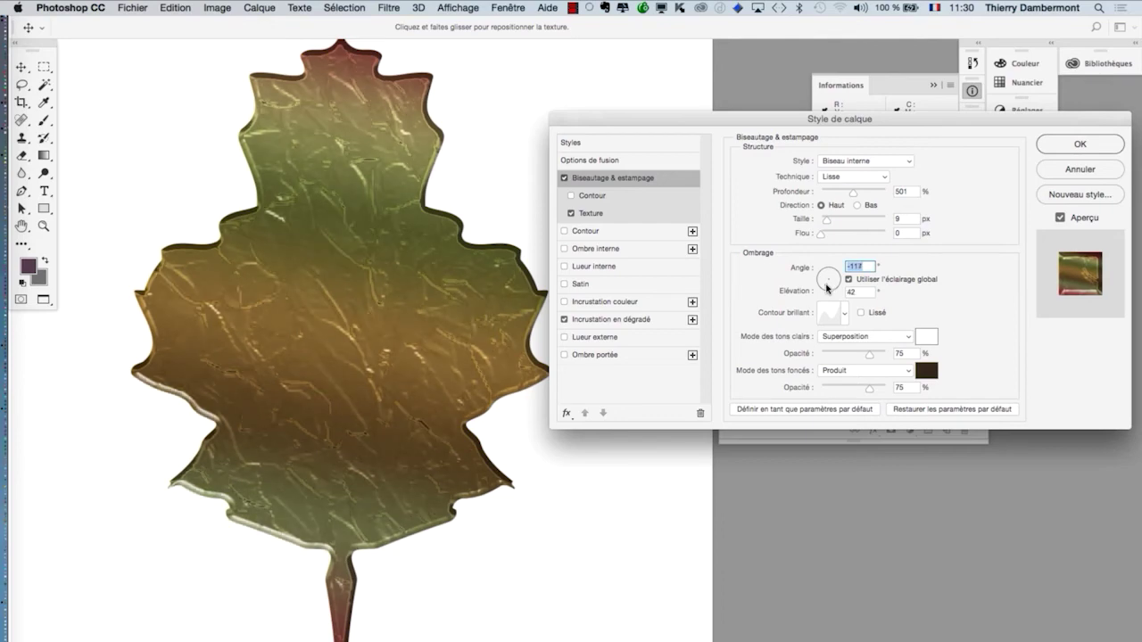
left_click(1064, 146)
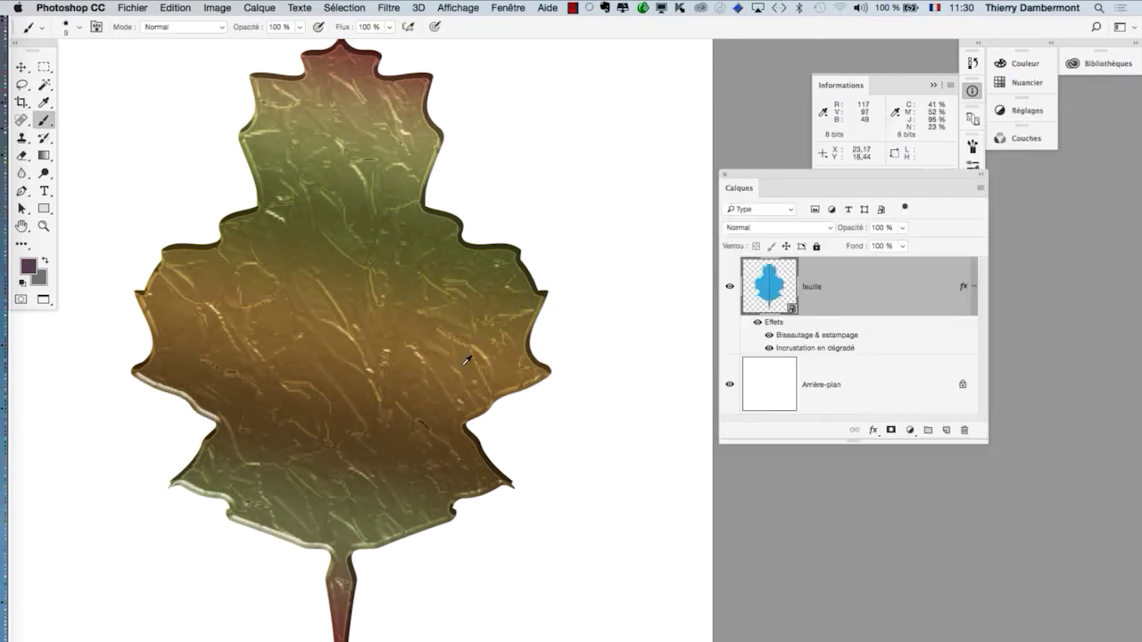
scroll(465, 370, "down", 4)
scroll(466, 367, "down", 3)
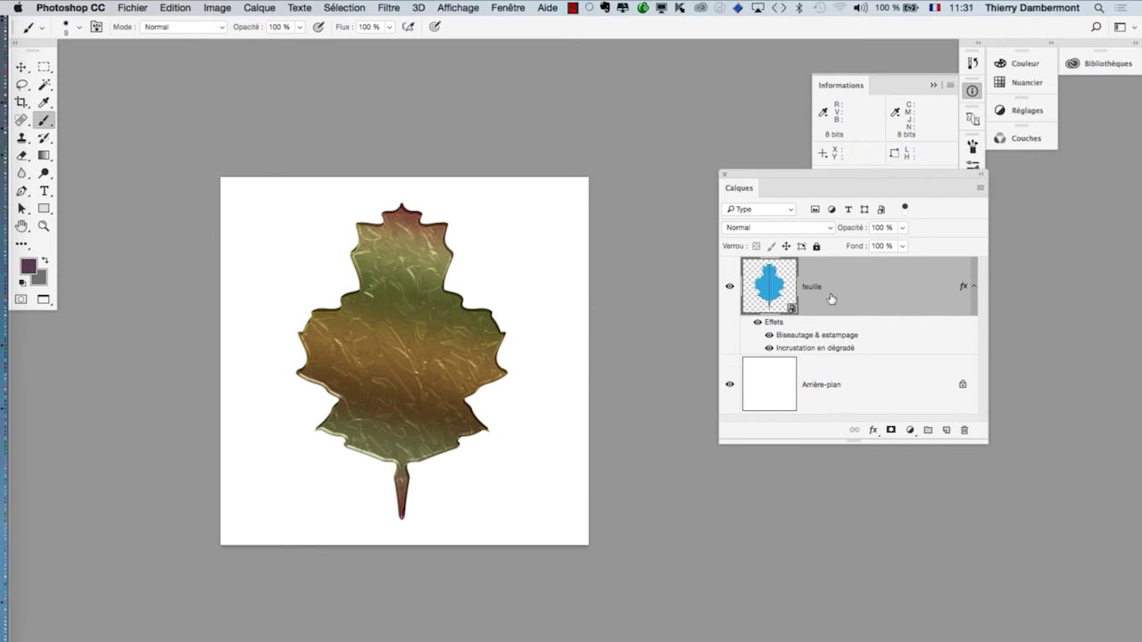
Start Puppet Warp on the feuille layer and pin the leaf's tip, centre, stem, left lobe and right lobe.
left_click(174, 7)
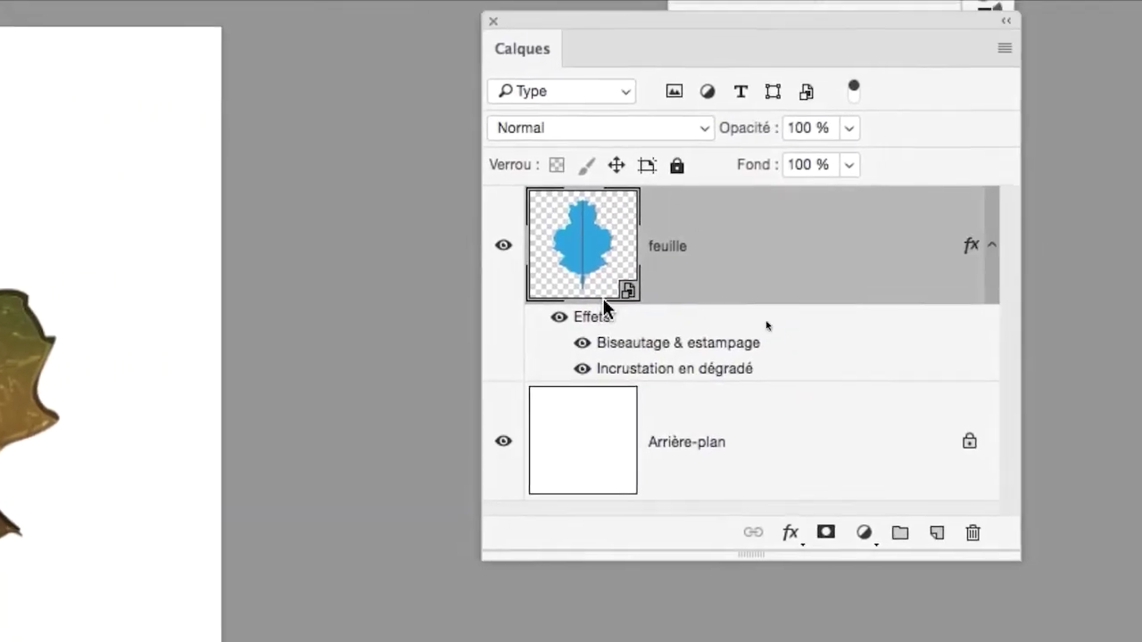
left_click(812, 305)
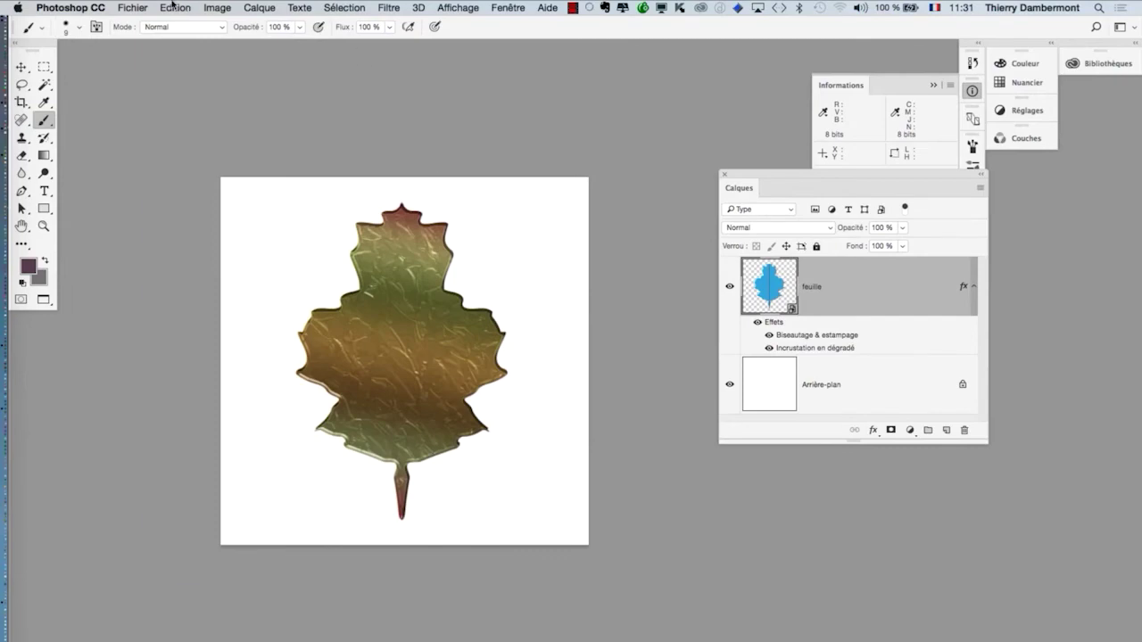
left_click(172, 6)
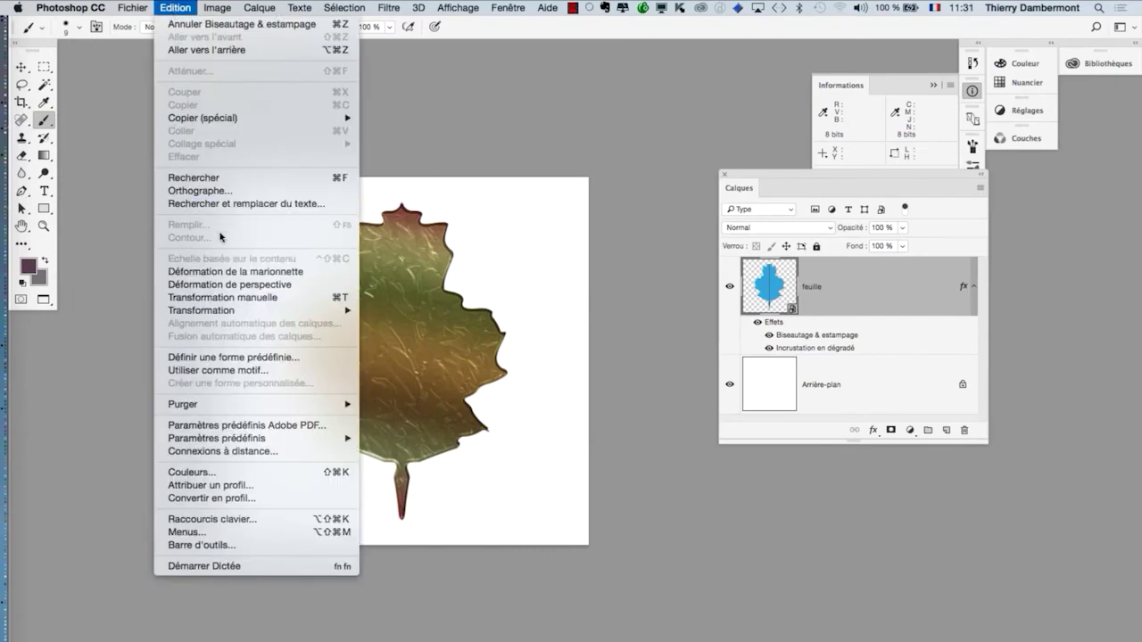
left_click(234, 269)
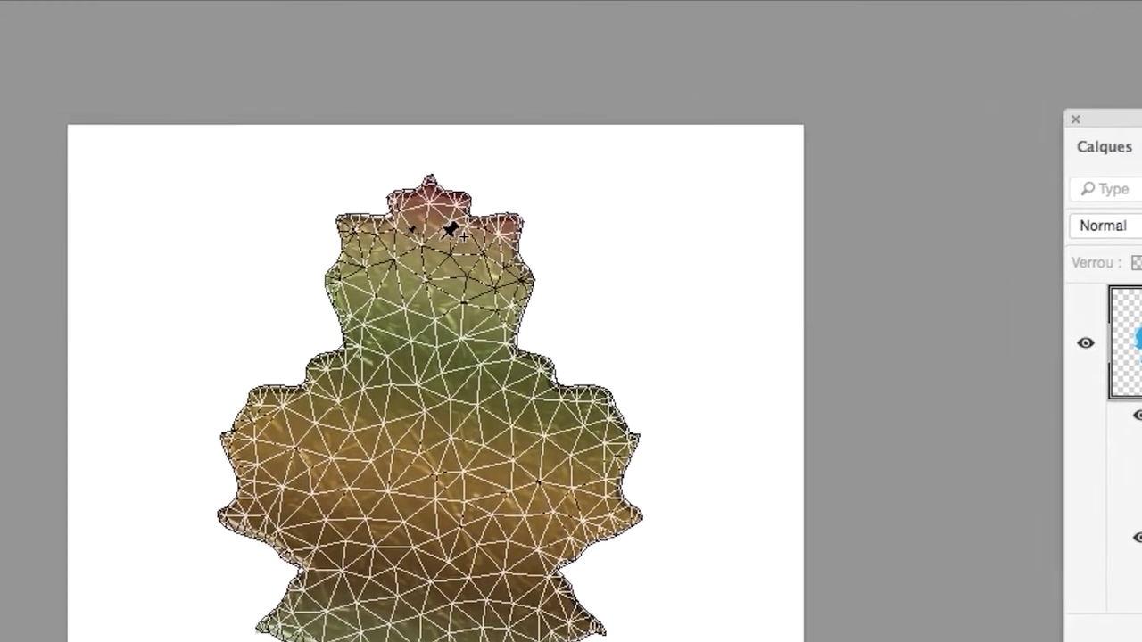
left_click(433, 234)
left_click(433, 501)
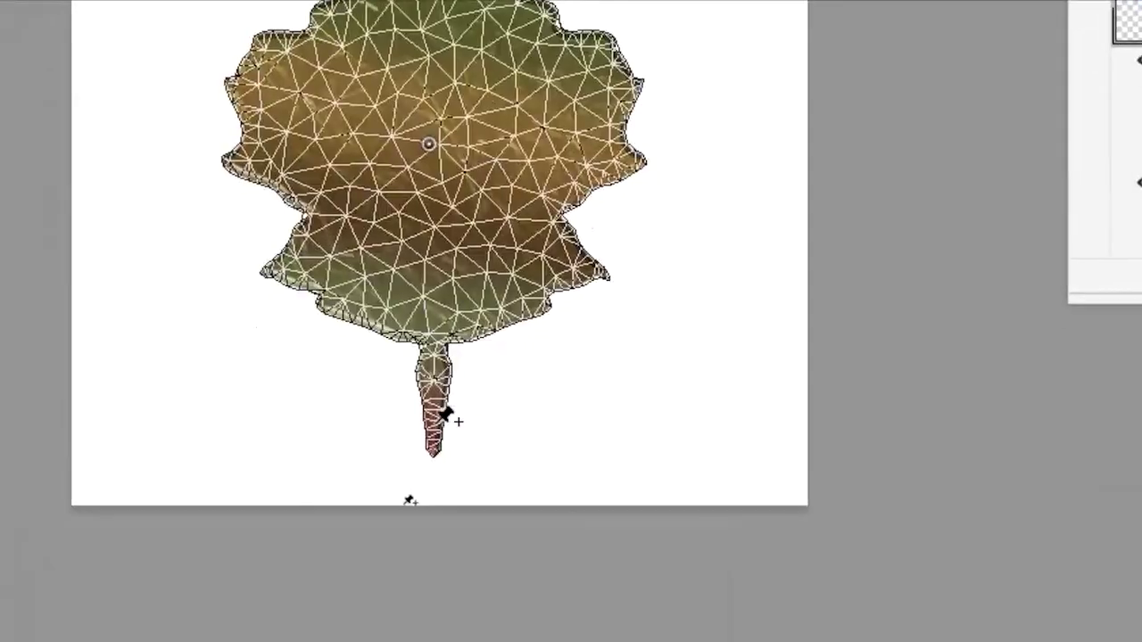
left_click(430, 427)
left_click(288, 93)
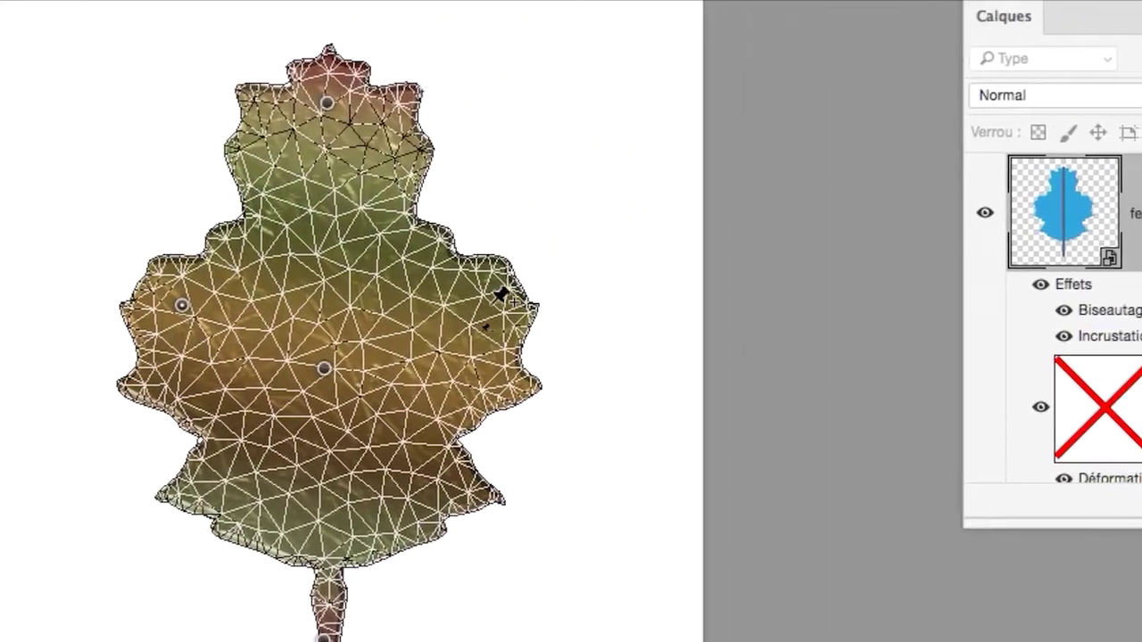
left_click(599, 90)
Pull the pin on the leaf's right lobe inward and swing the stem's pin toward the lower right.
left_click_drag(491, 306, 408, 337)
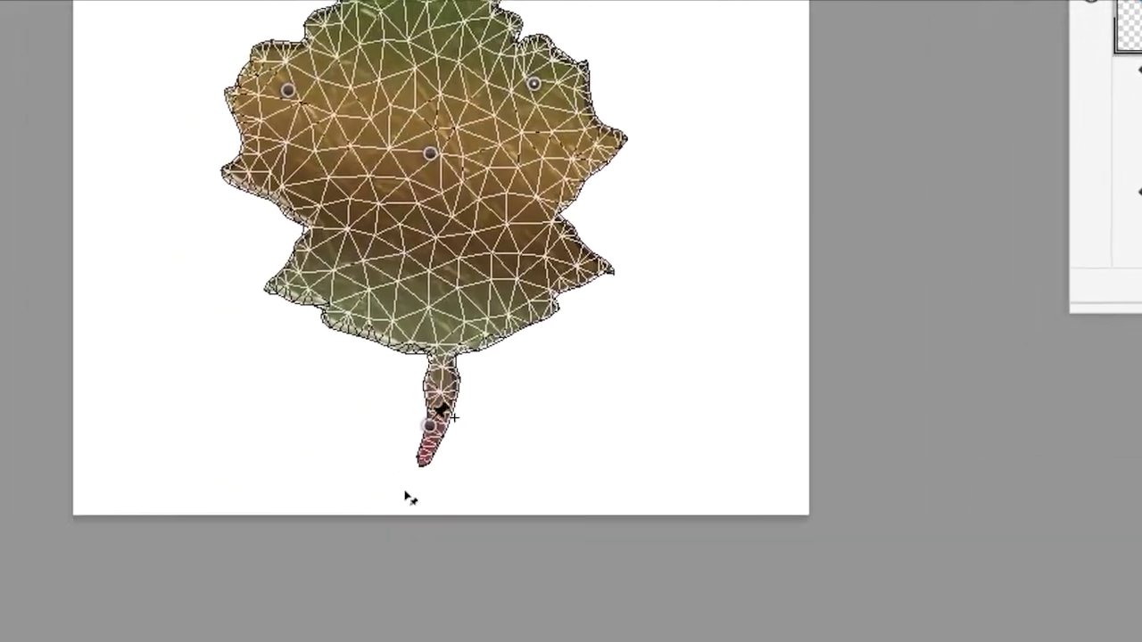
left_click_drag(431, 430, 577, 499)
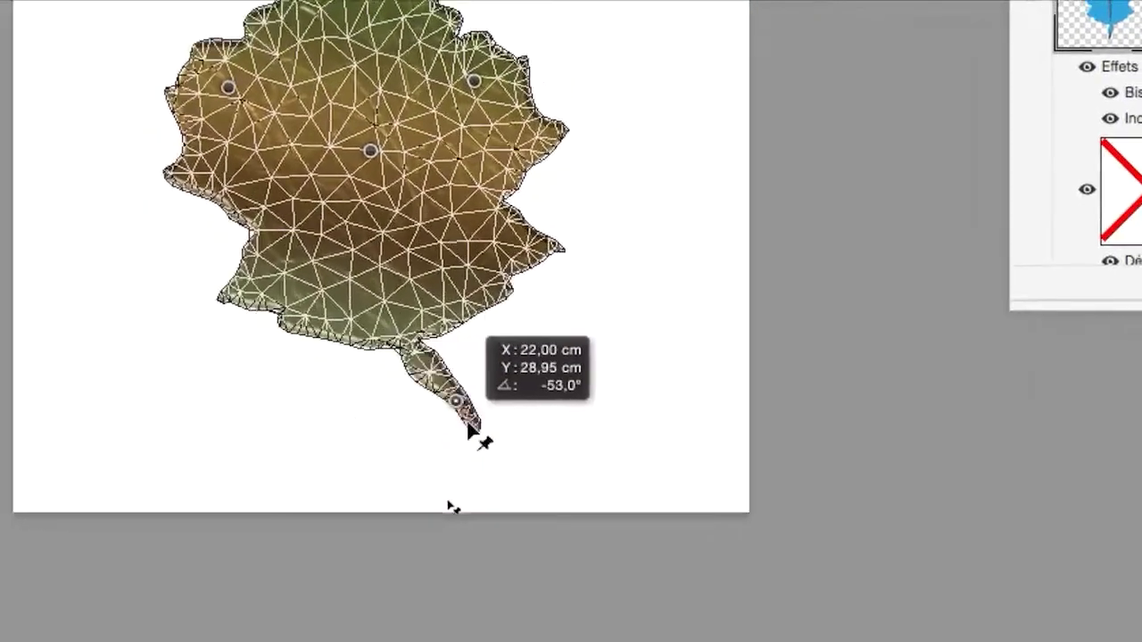
left_click_drag(485, 449, 510, 464)
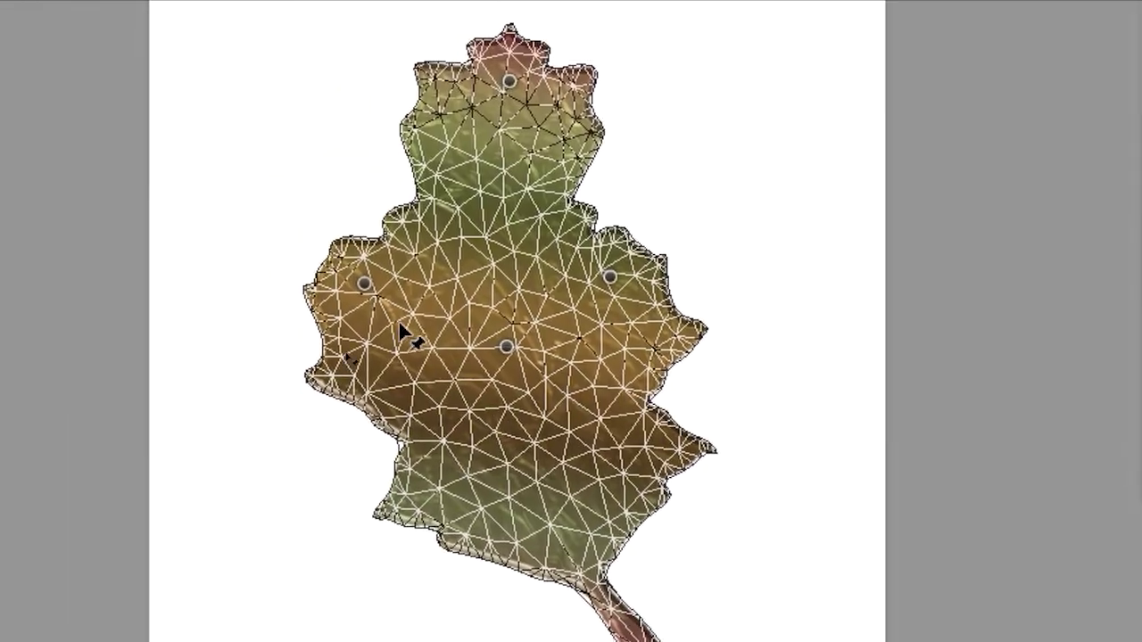
Nudge the left-lobe pin slightly and bend the leaf's tip up toward the upper right.
mouse_move(386, 311)
left_mouse_down()
mouse_move(371, 332)
mouse_move(388, 313)
left_mouse_up()
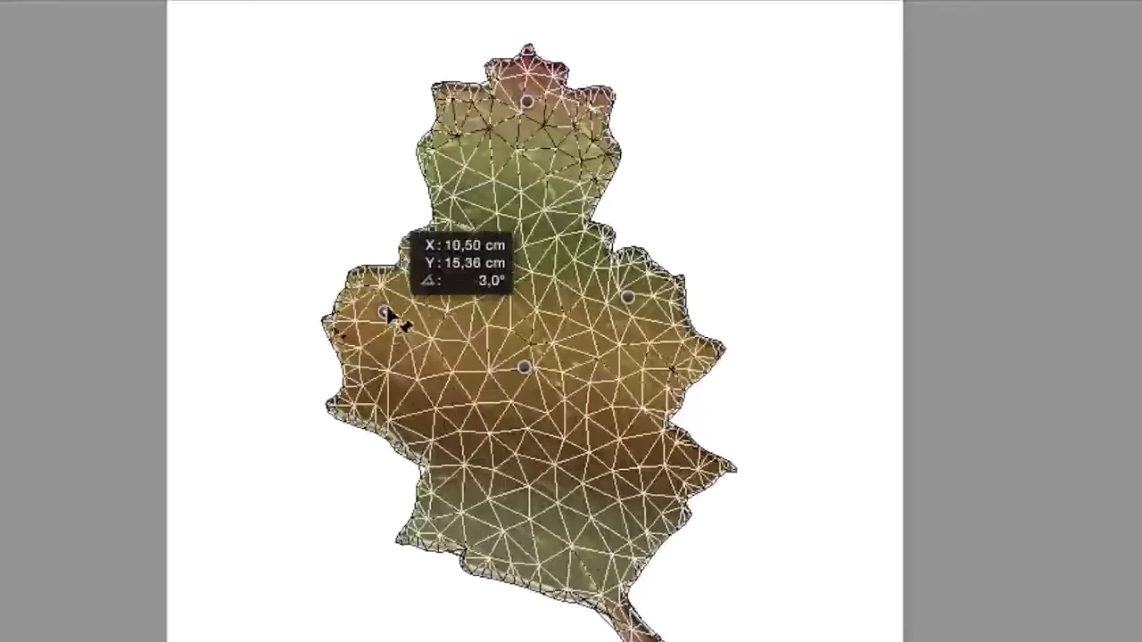
left_click_drag(528, 101, 618, 179)
left_click_drag(465, 262, 456, 115)
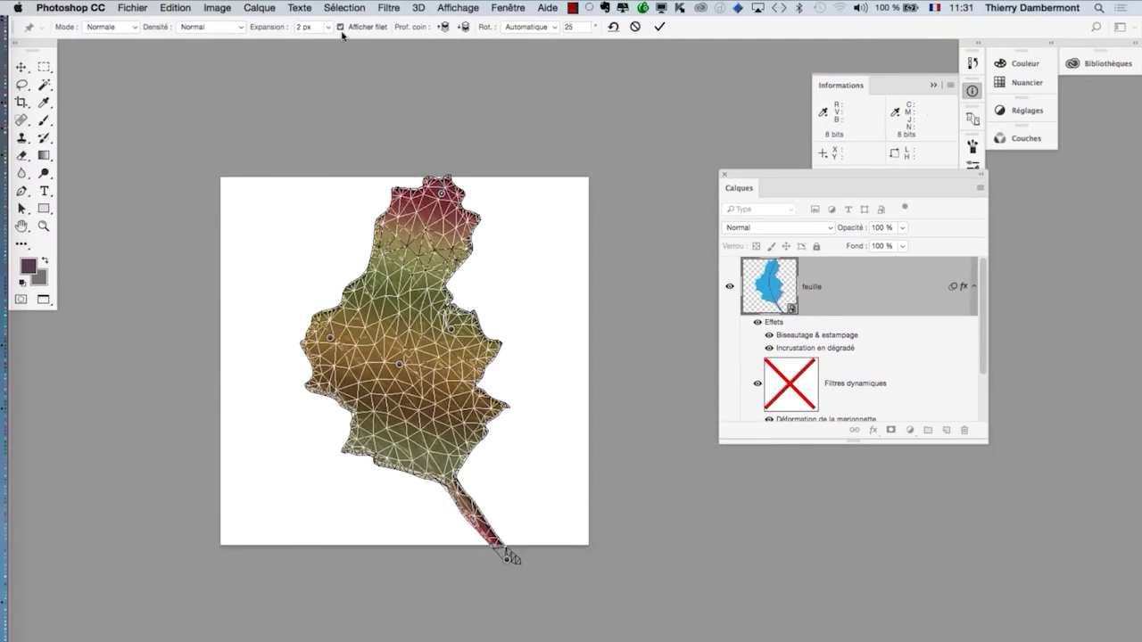
Hide the warp mesh, bend the leaf's tip over to the left and pull the left lobe's pin downward.
left_click(340, 27)
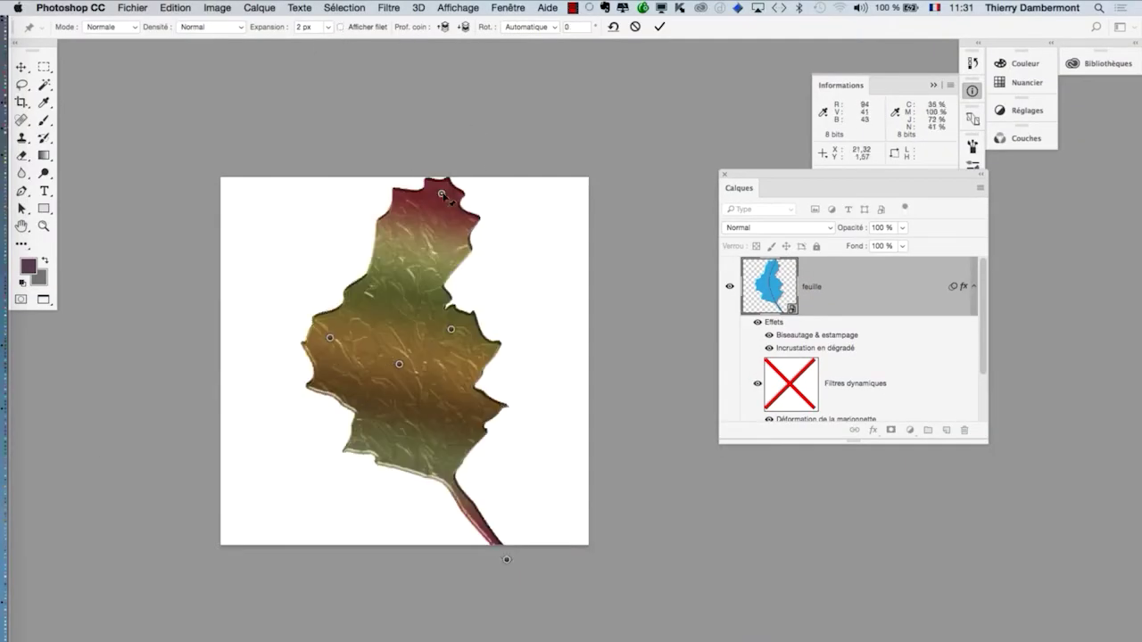
left_click_drag(440, 195, 357, 259)
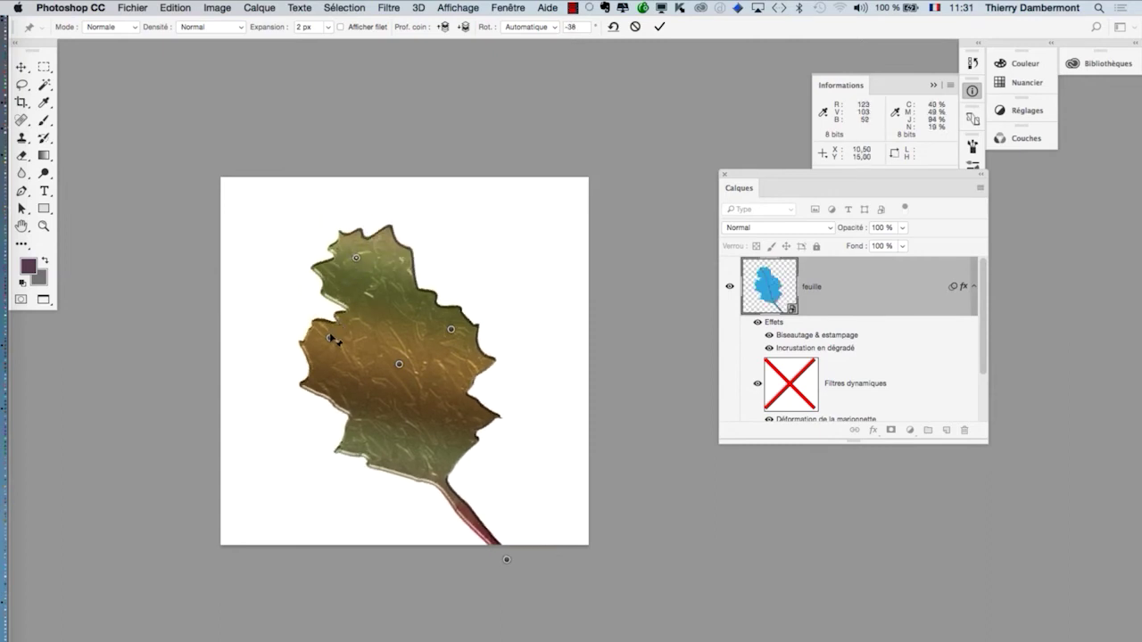
left_click_drag(329, 340, 324, 382)
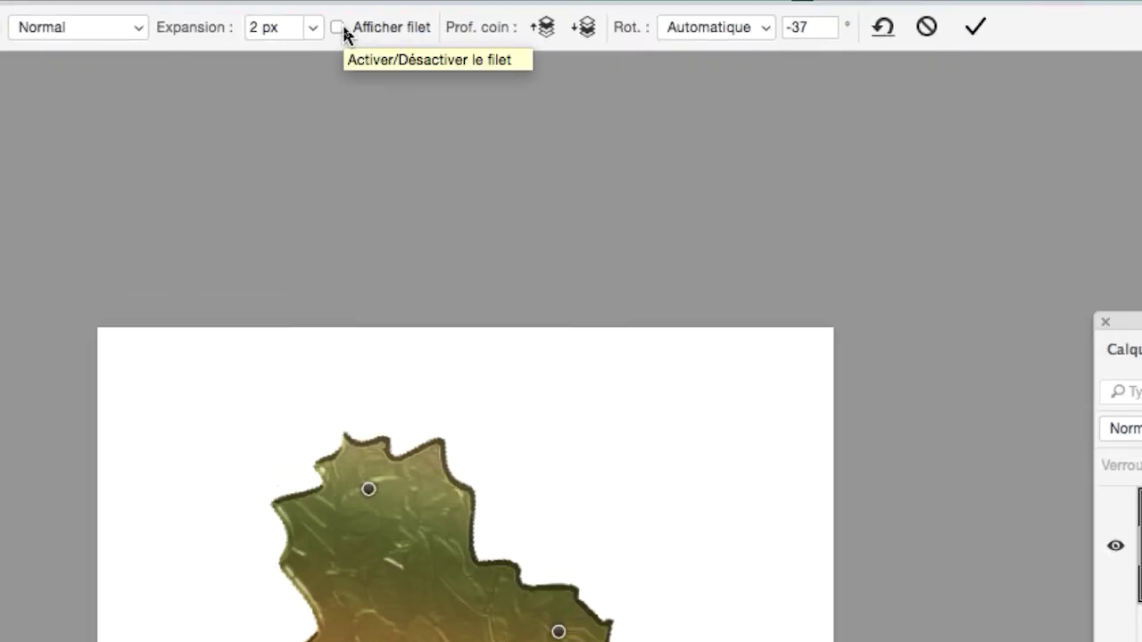
Show and hide the mesh again, pull the stem's end up to the right and commit the Puppet Warp.
left_click(341, 28)
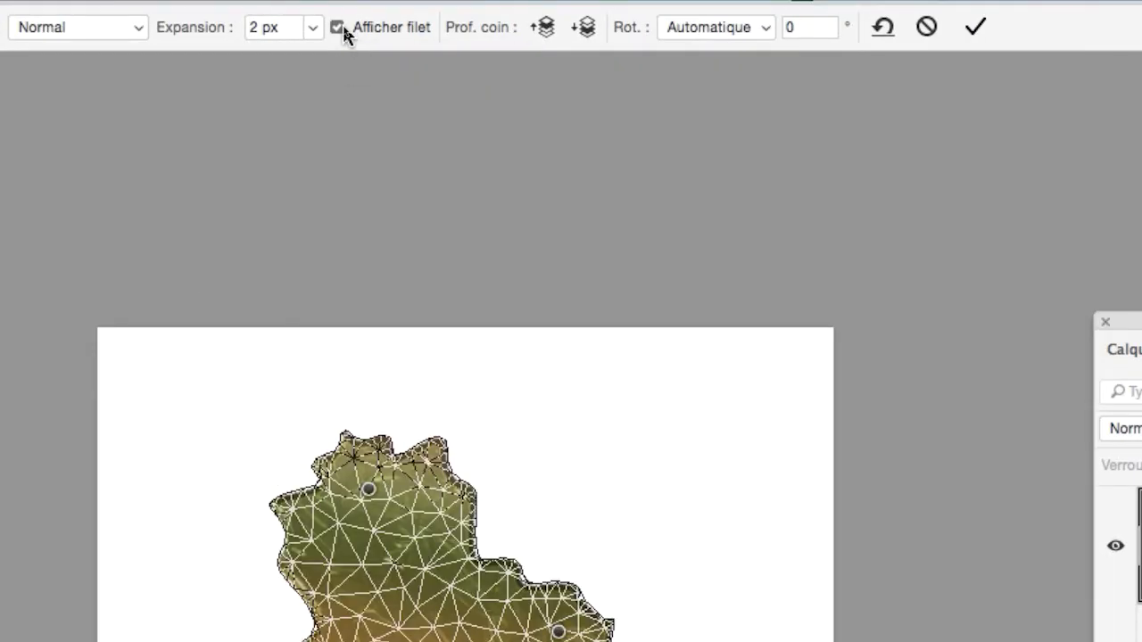
left_click(339, 28)
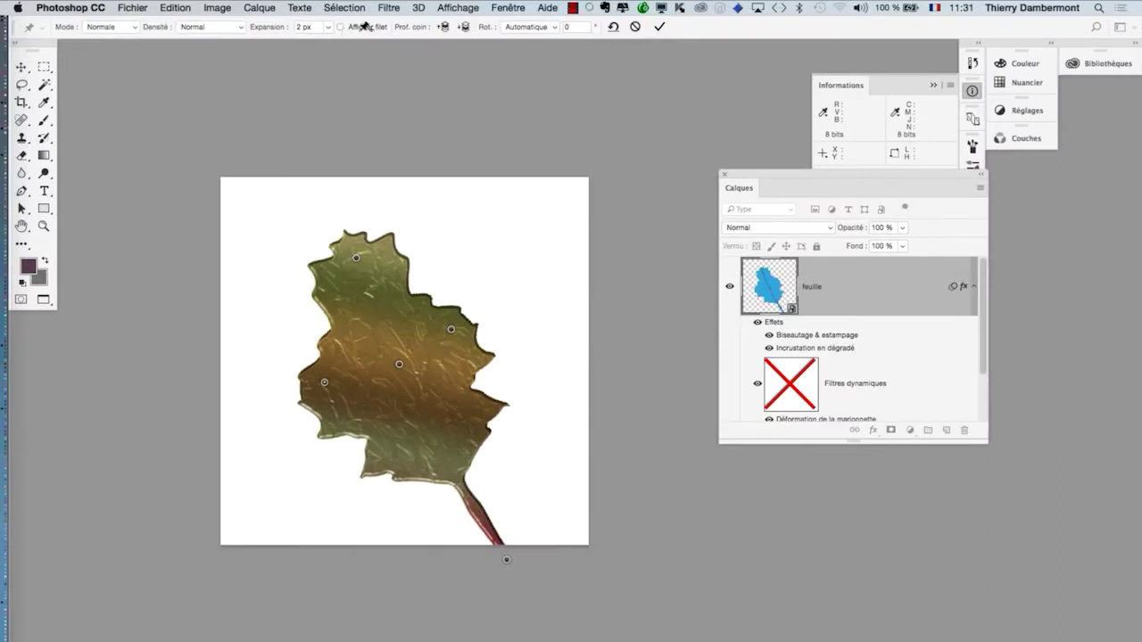
left_click_drag(507, 561, 526, 536)
left_click(657, 28)
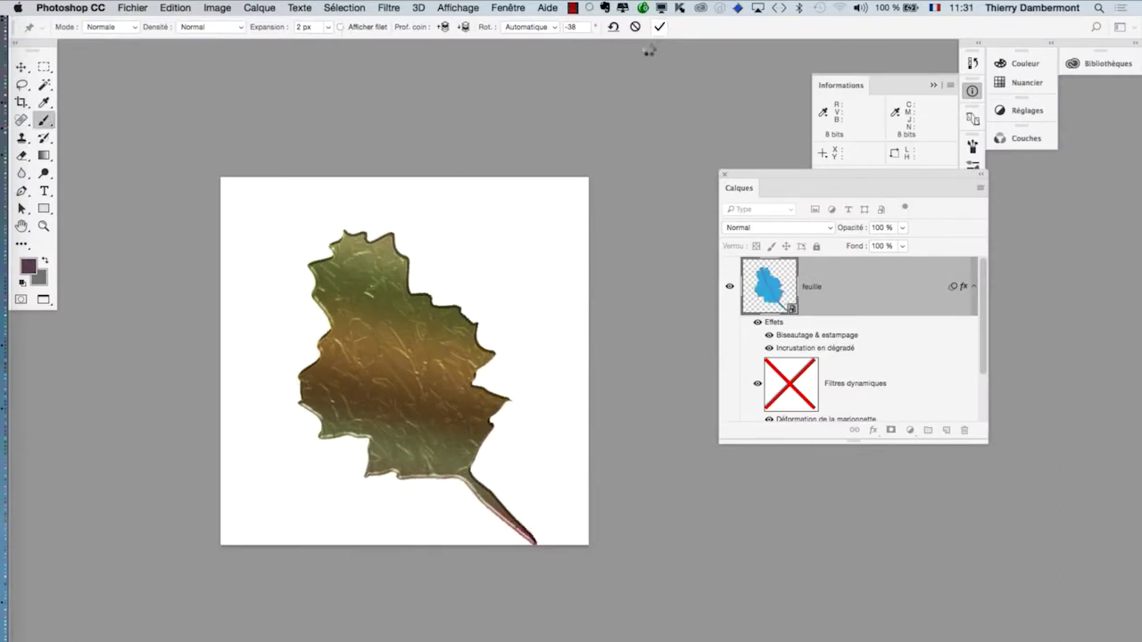
Move the warped leaf up and slightly left on the canvas with the Move tool.
left_click(23, 67)
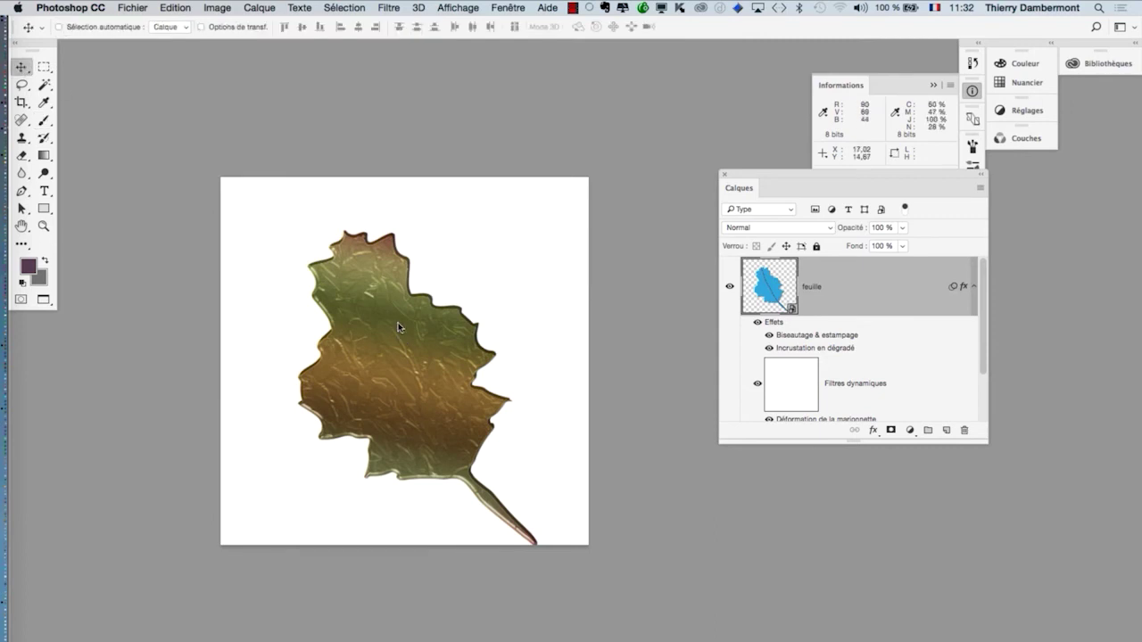
left_click_drag(398, 322, 388, 295)
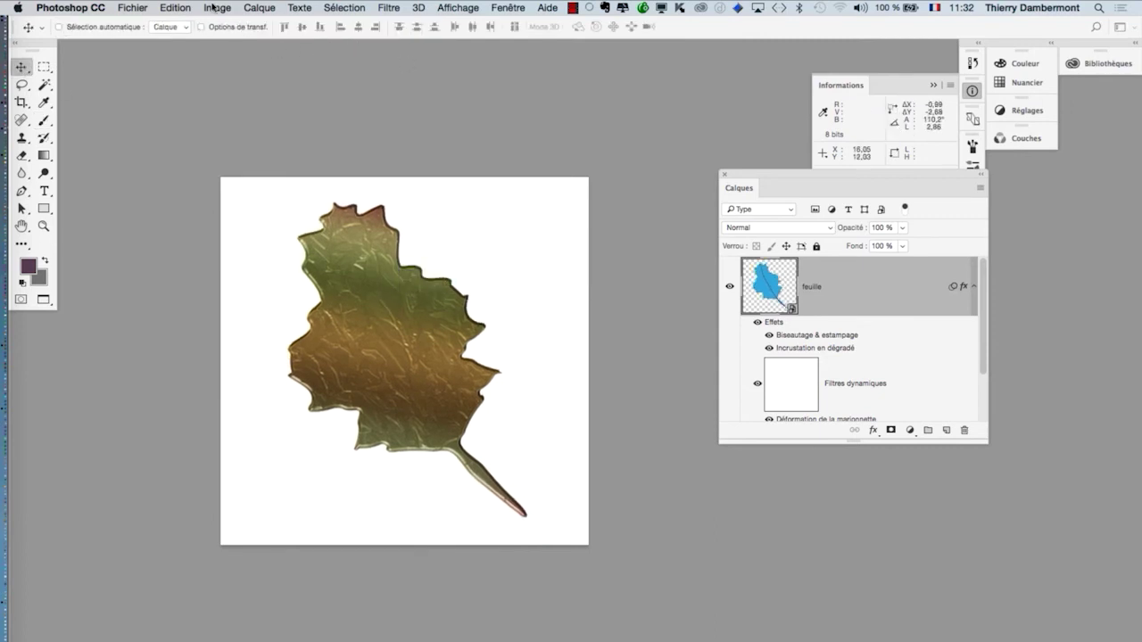
left_click(133, 8)
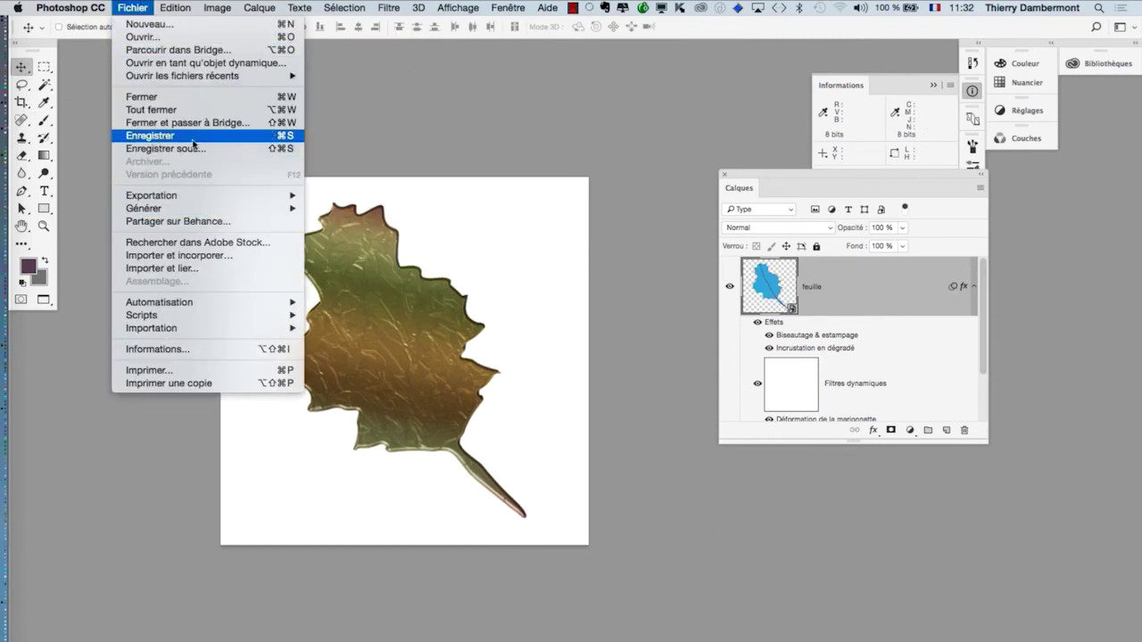
left_click(435, 134)
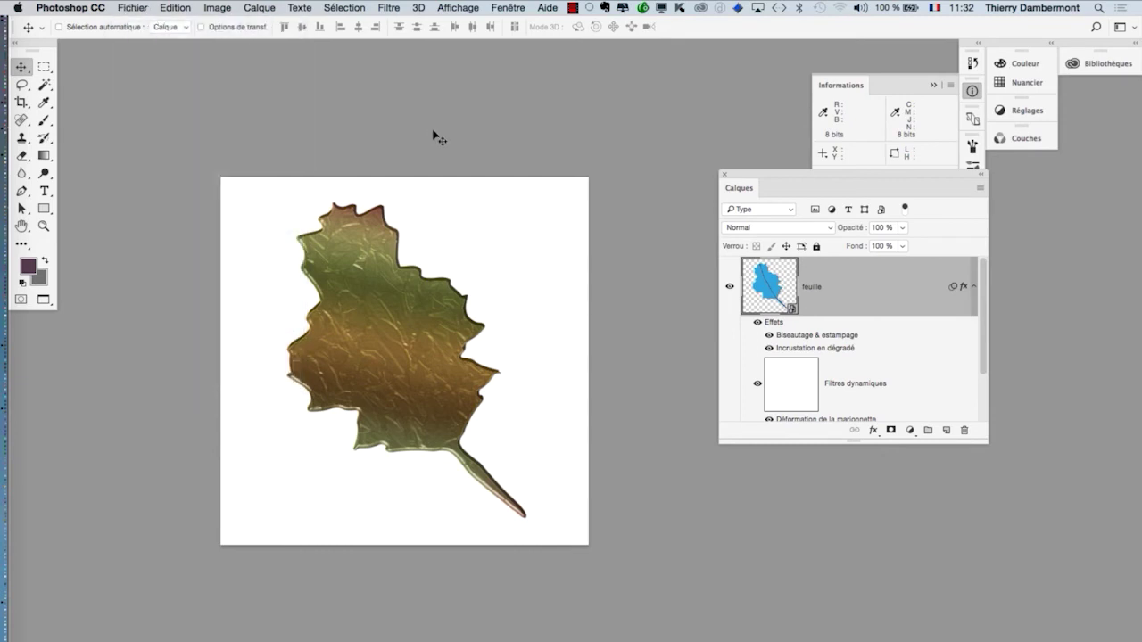
Return to the standard windowed screen mode and reposition the document window clear of the tools.
key("f")
key("f")
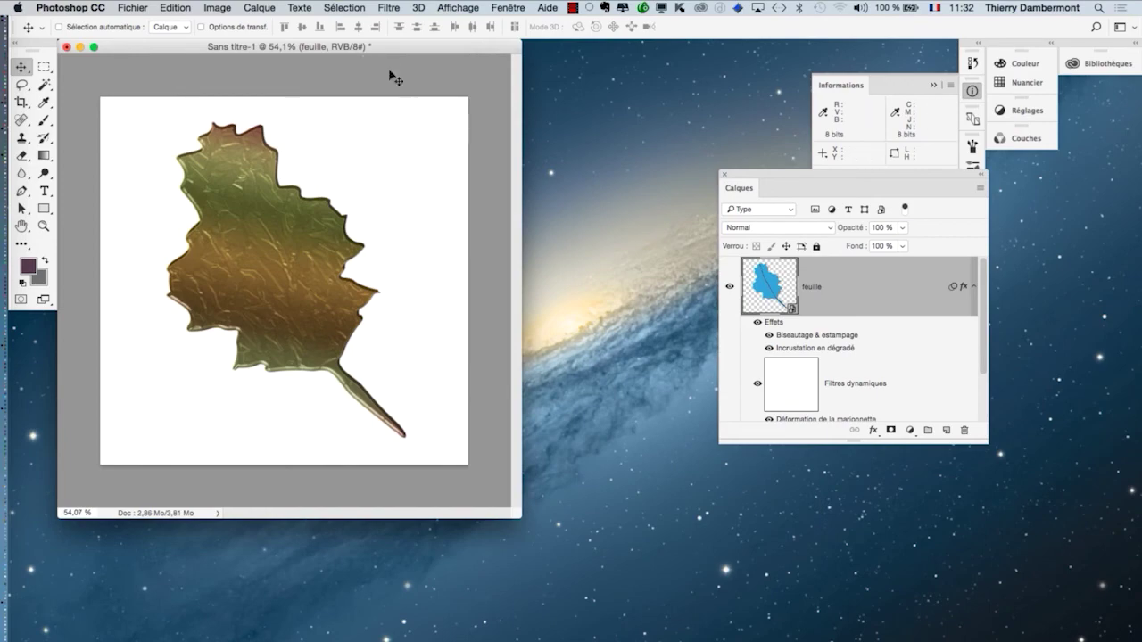
left_click_drag(332, 49, 319, 96)
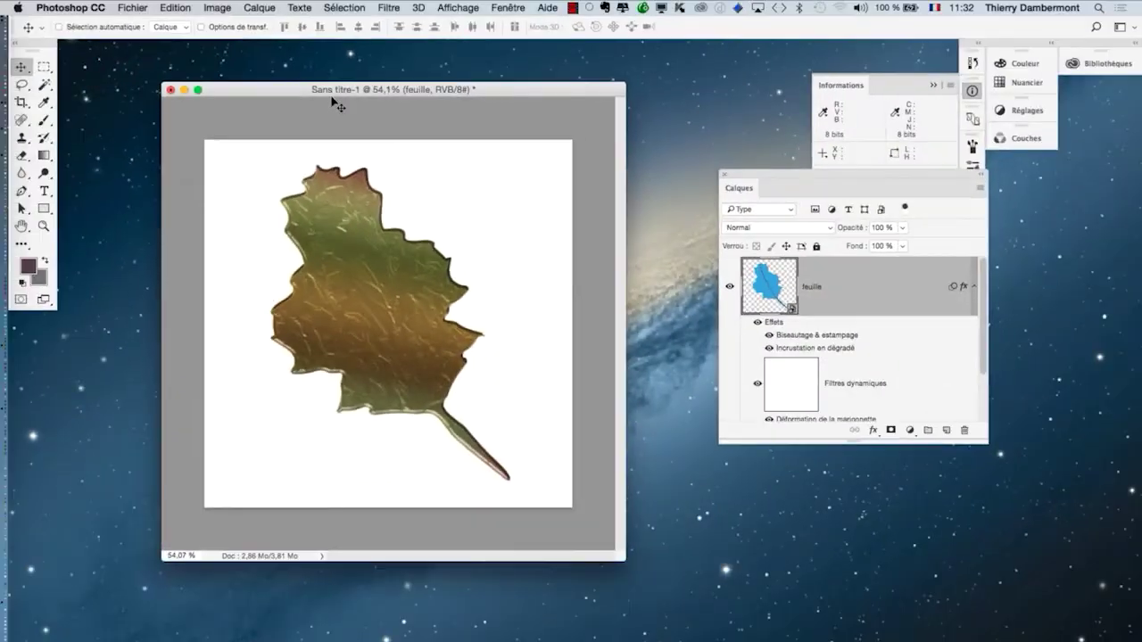
Save the document as "feuille avec fx - 01.psd" in Photoshop format with layers, in the "DOCS - AI 13 decembre 2016" folder.
left_click(133, 7)
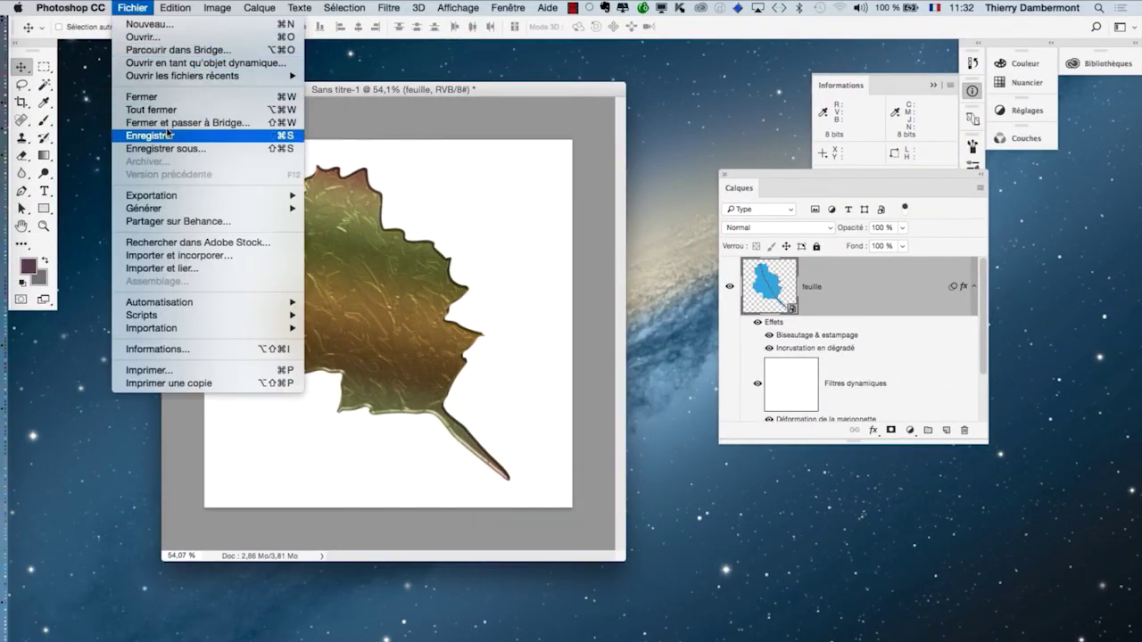
left_click(205, 145)
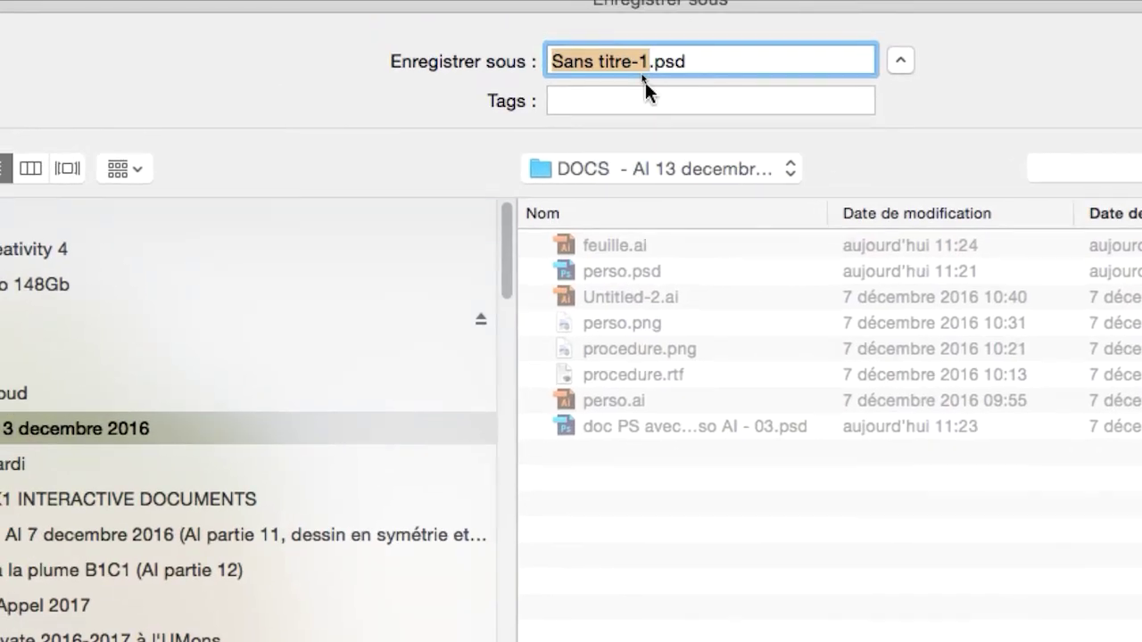
type("feuill")
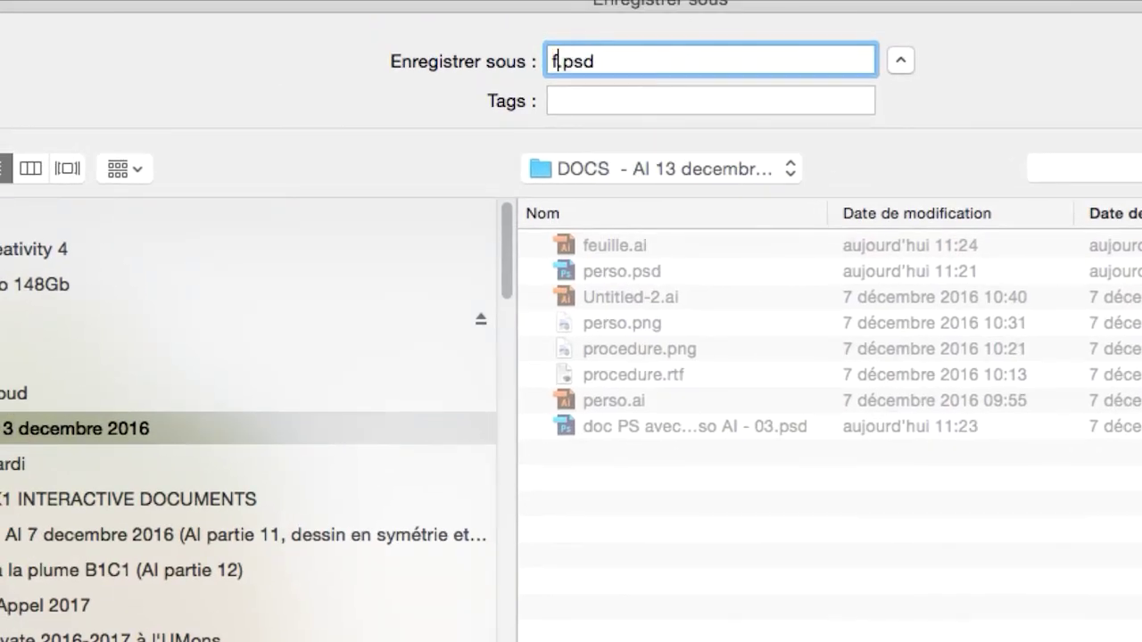
type("e avec fx")
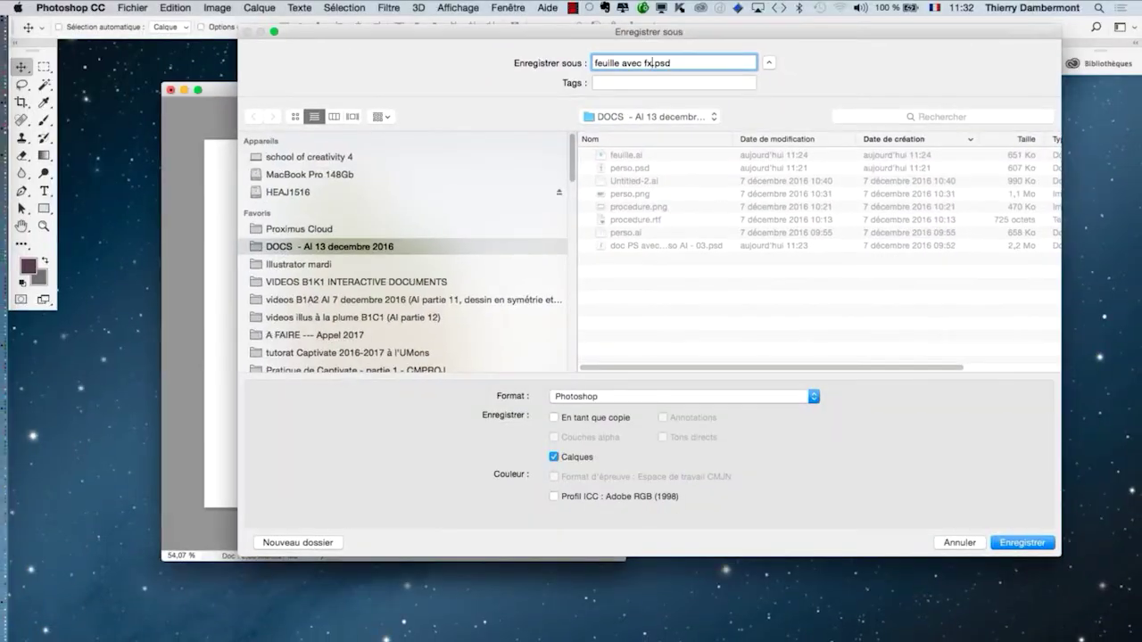
type(" - 01")
left_click(1027, 542)
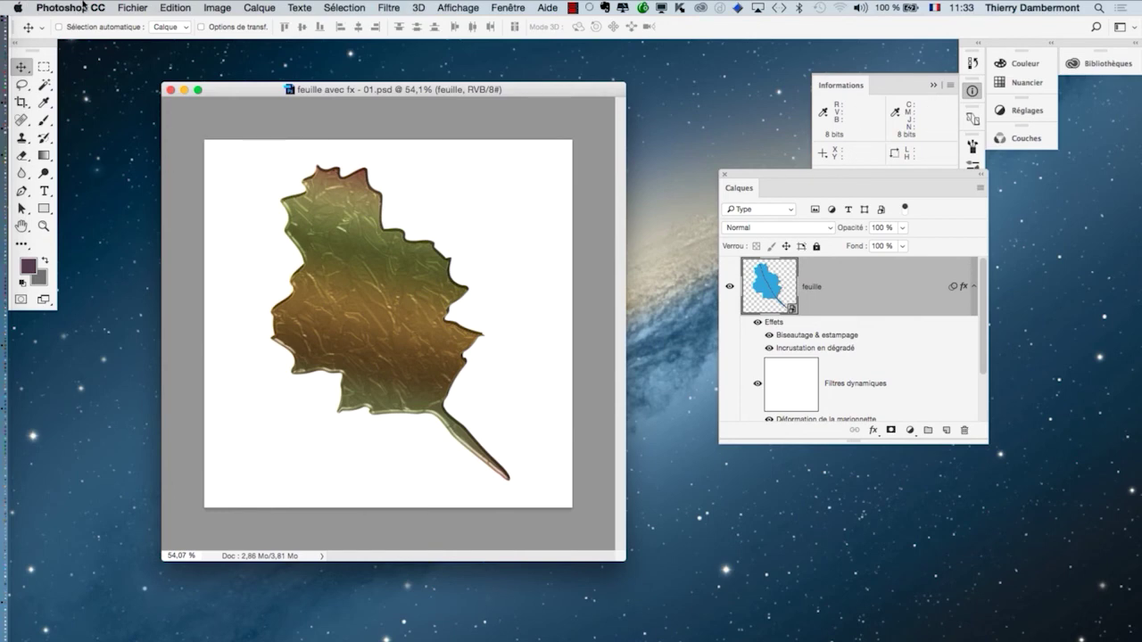
Switch to Illustrator and deselect the blue leaf path in feuille.ai.
key("super+Tab")
key("super+Tab")
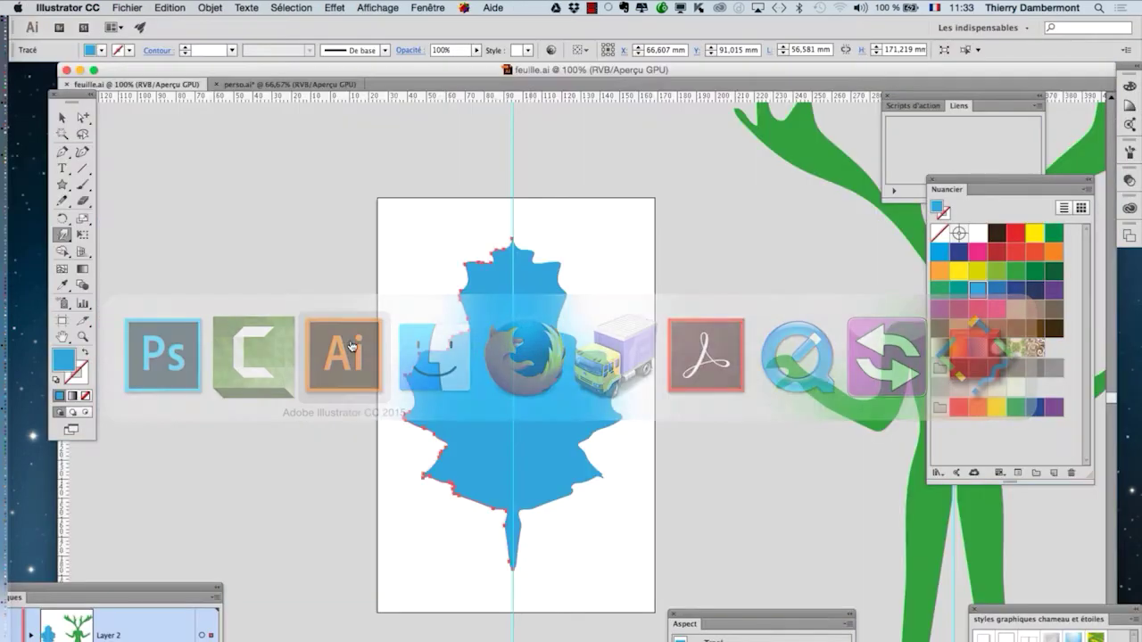
scroll(432, 345, "down", 2)
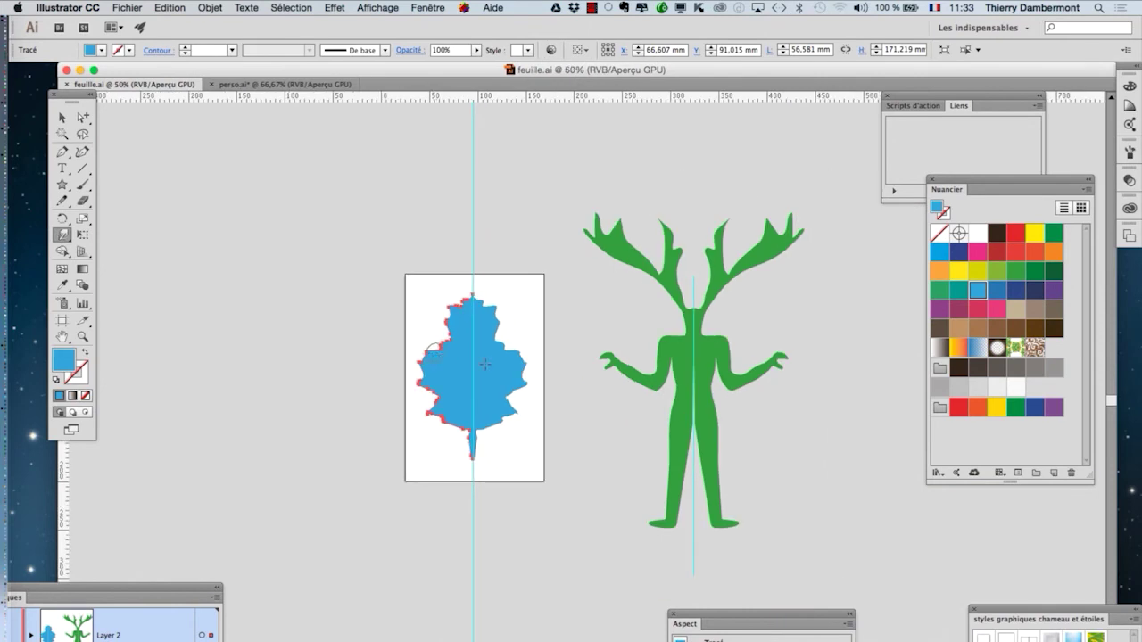
left_click_drag(474, 386, 304, 355)
left_click(62, 117)
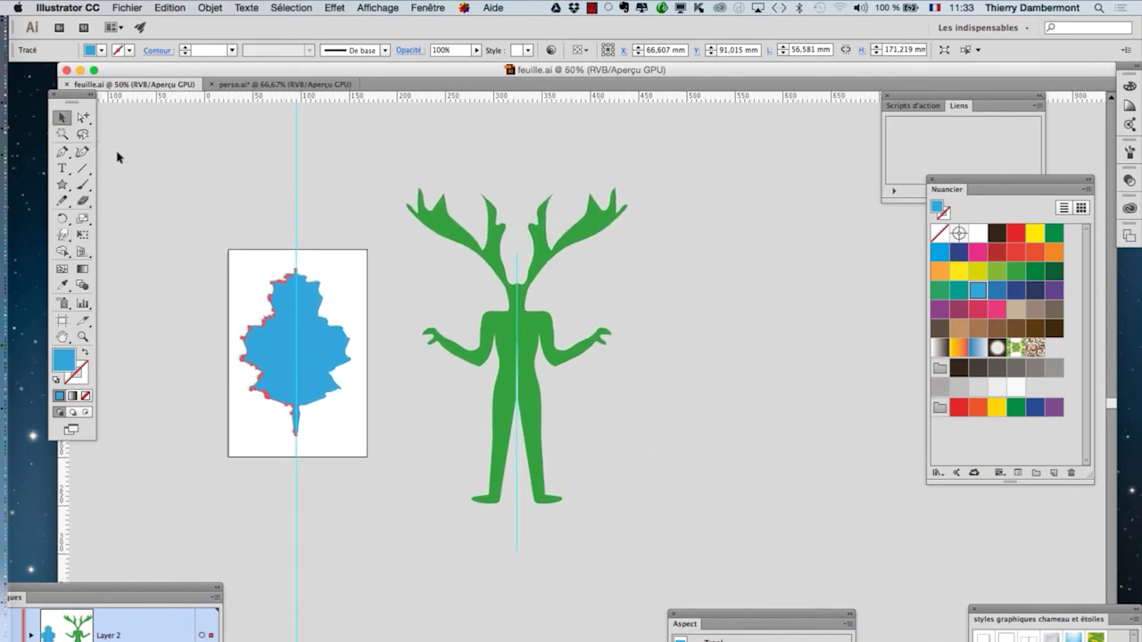
left_click(209, 307)
scroll(282, 346, "up", 2)
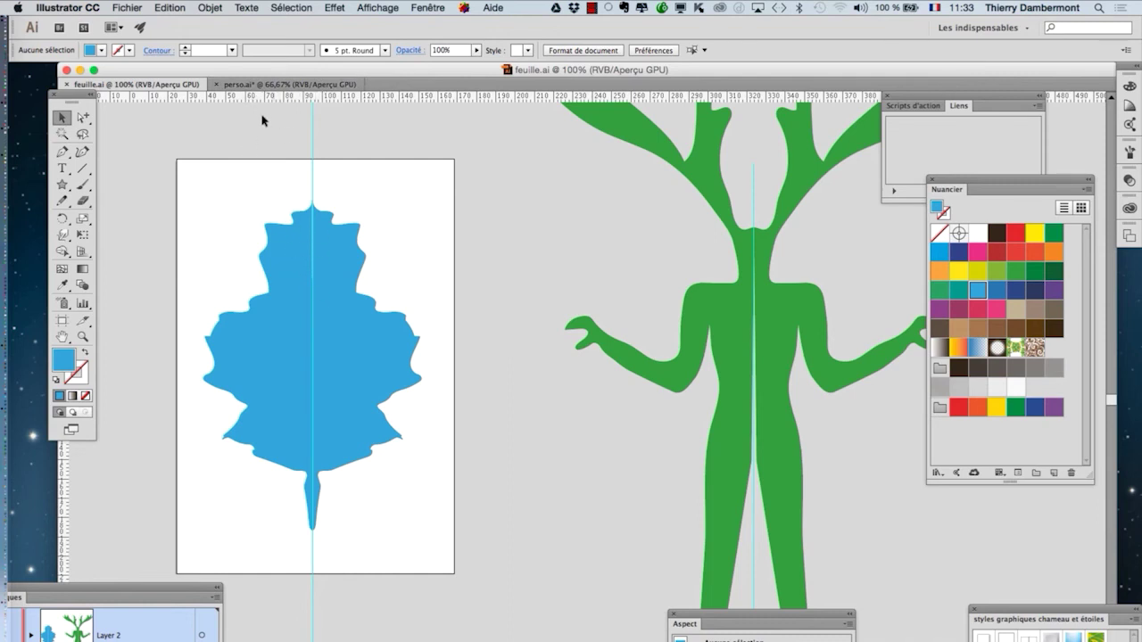
Close the perso.ai document and go back to feuille.ai.
left_click(249, 86)
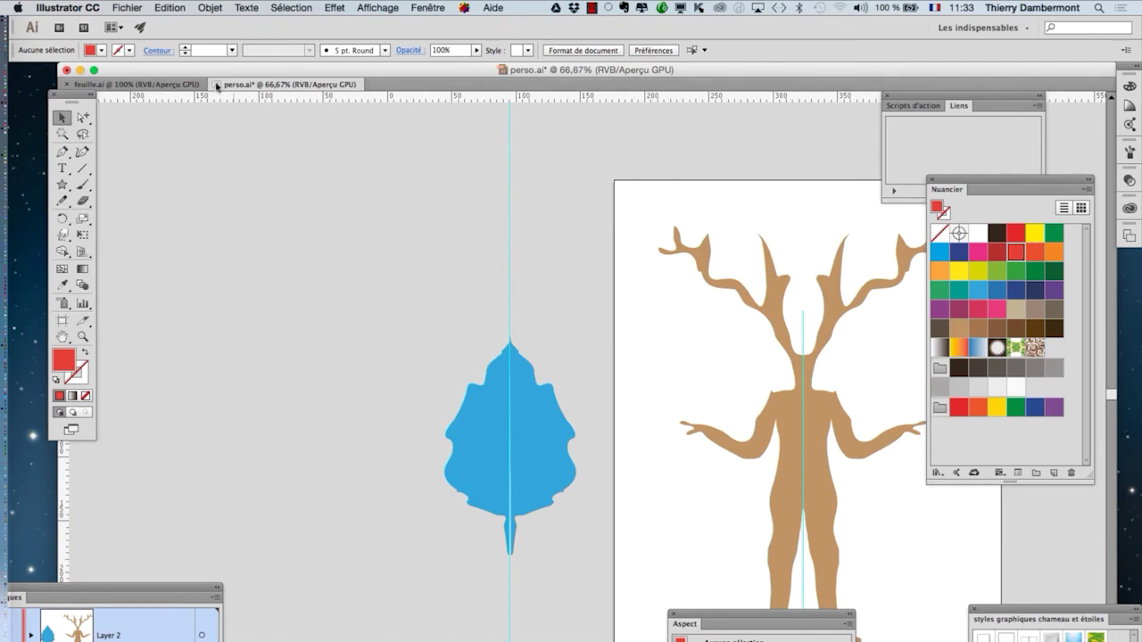
left_click(217, 85)
left_click(585, 401)
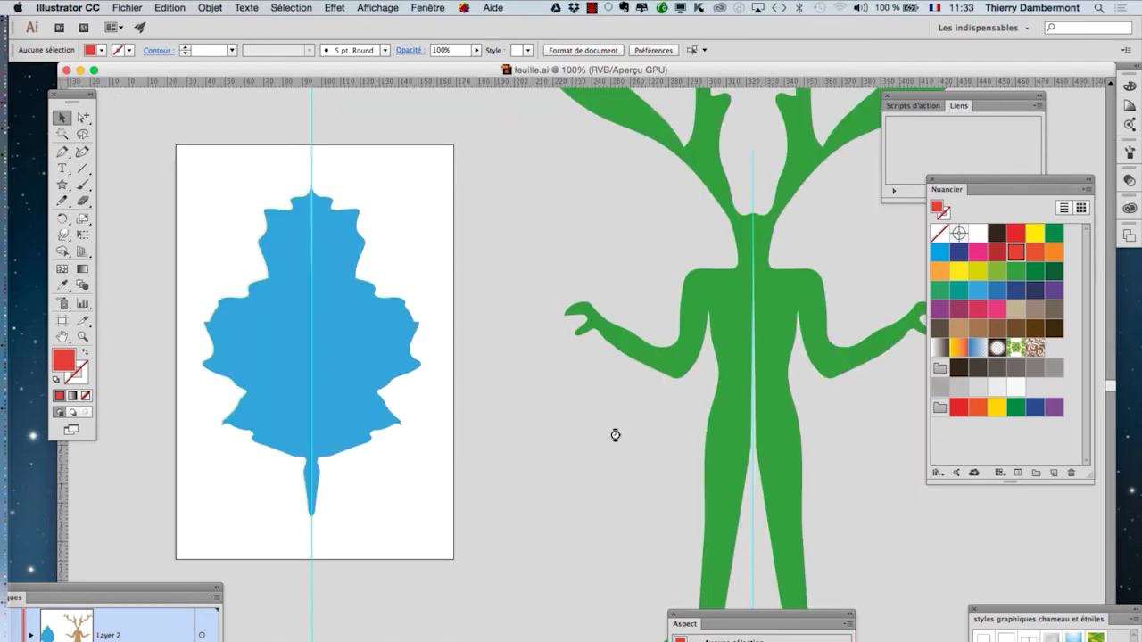
Create a new landscape A4 document, 297 × 210 mm, in RVB mode with one artboard.
scroll(568, 421, "down", 4)
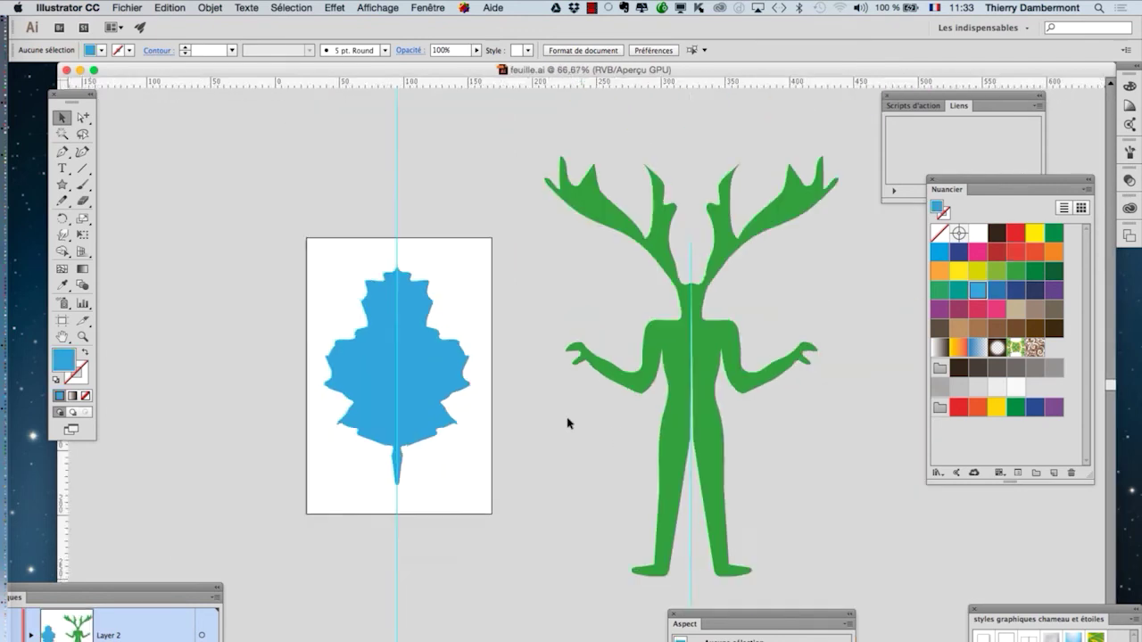
left_click(129, 7)
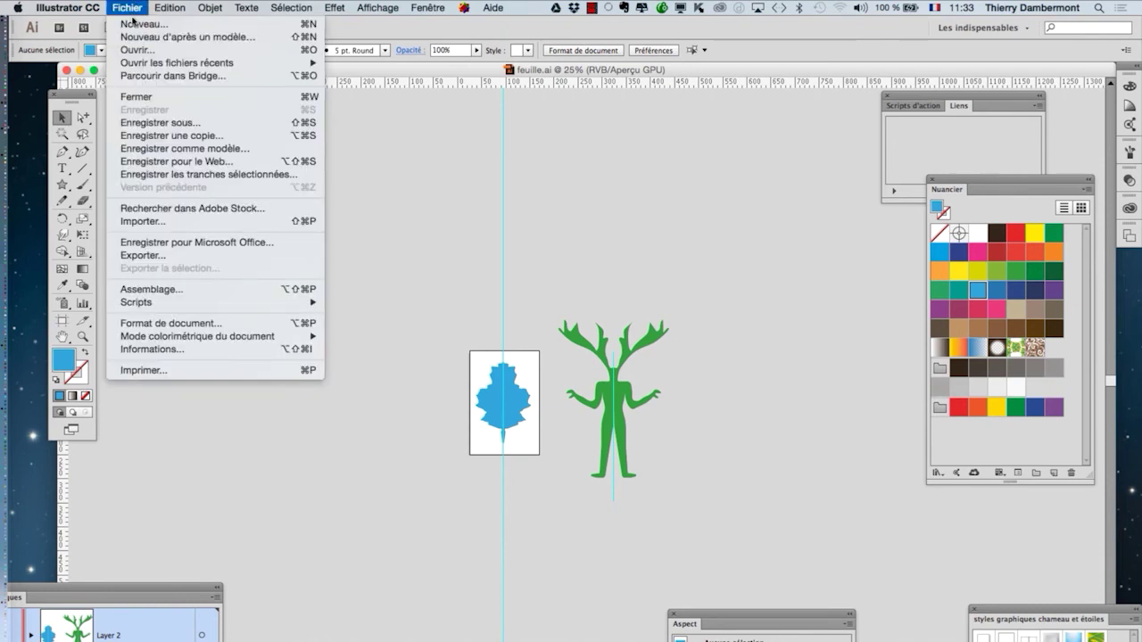
left_click(134, 22)
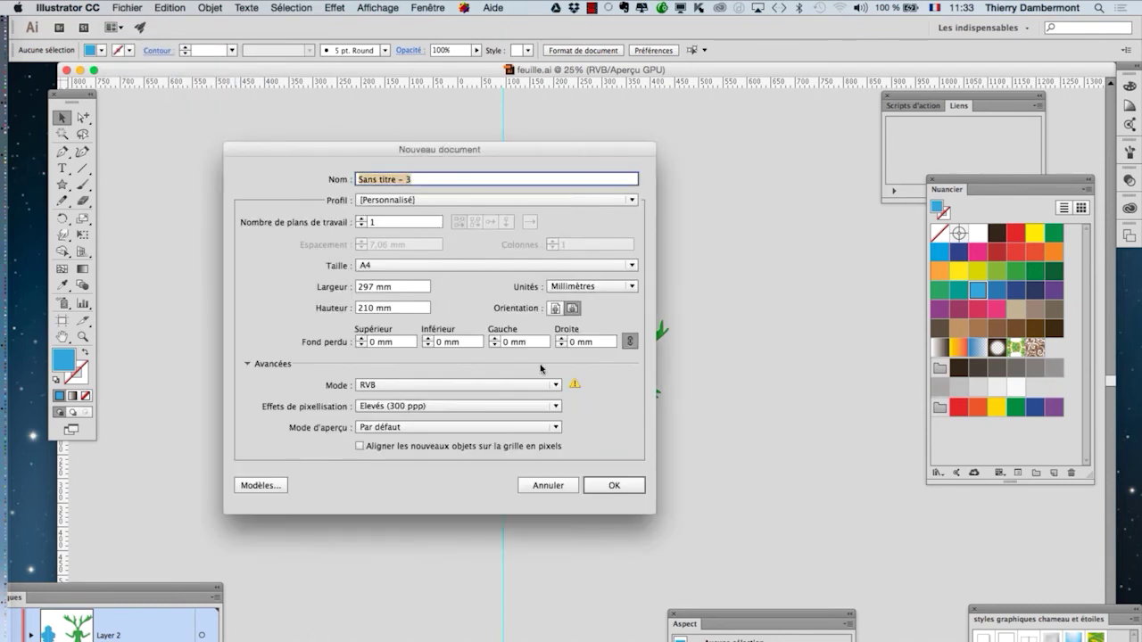
left_click(611, 483)
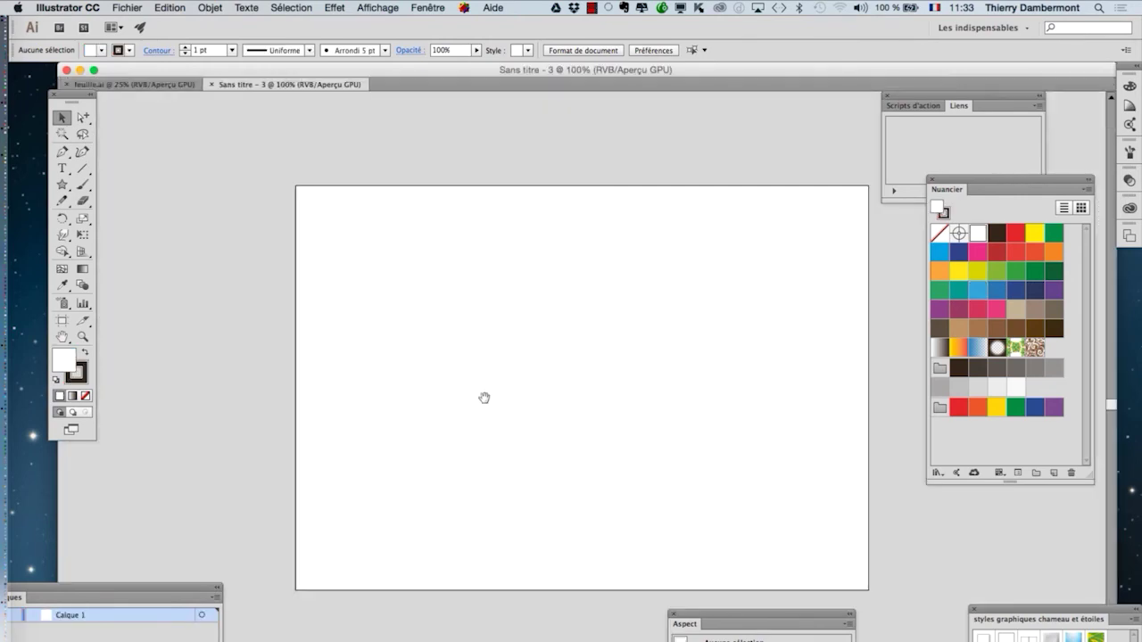
Import "feuille avec fx - 01.psd" as a linked file from "DOCS - AI 13 decembre 2016" and place it near the artboard's upper-left corner.
left_click_drag(485, 398, 266, 343)
left_click(127, 7)
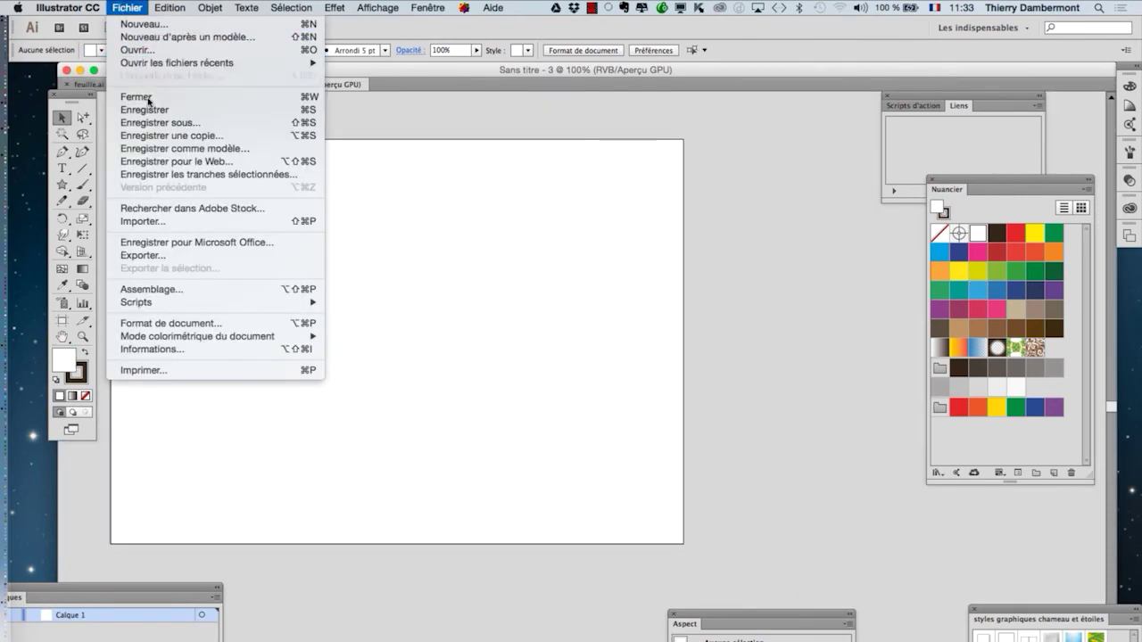
left_click(165, 221)
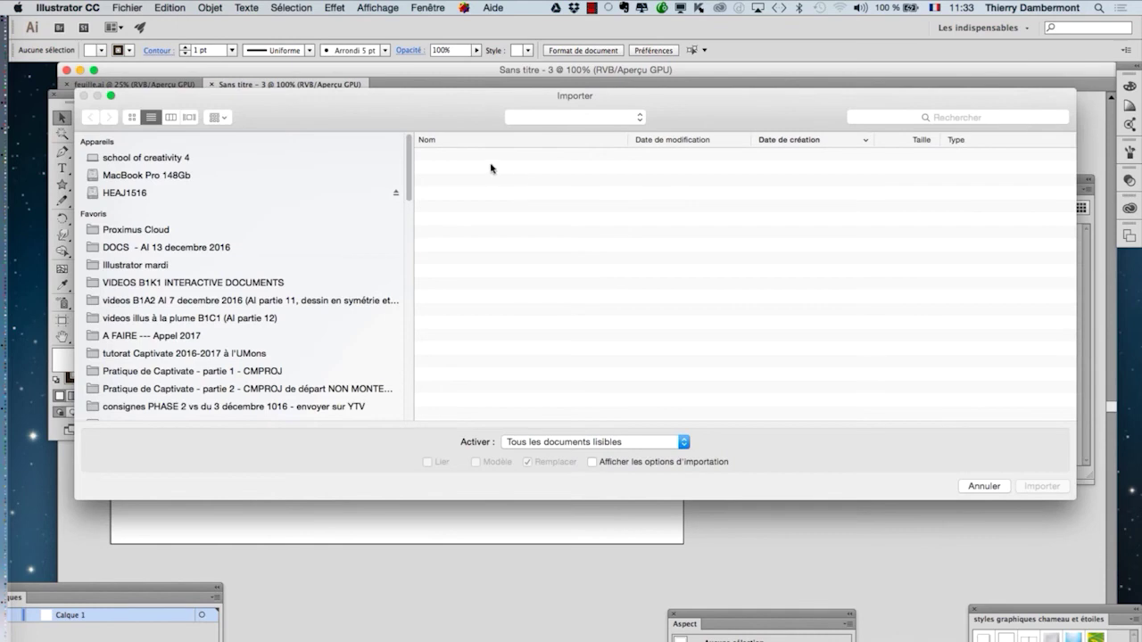
left_click(656, 141)
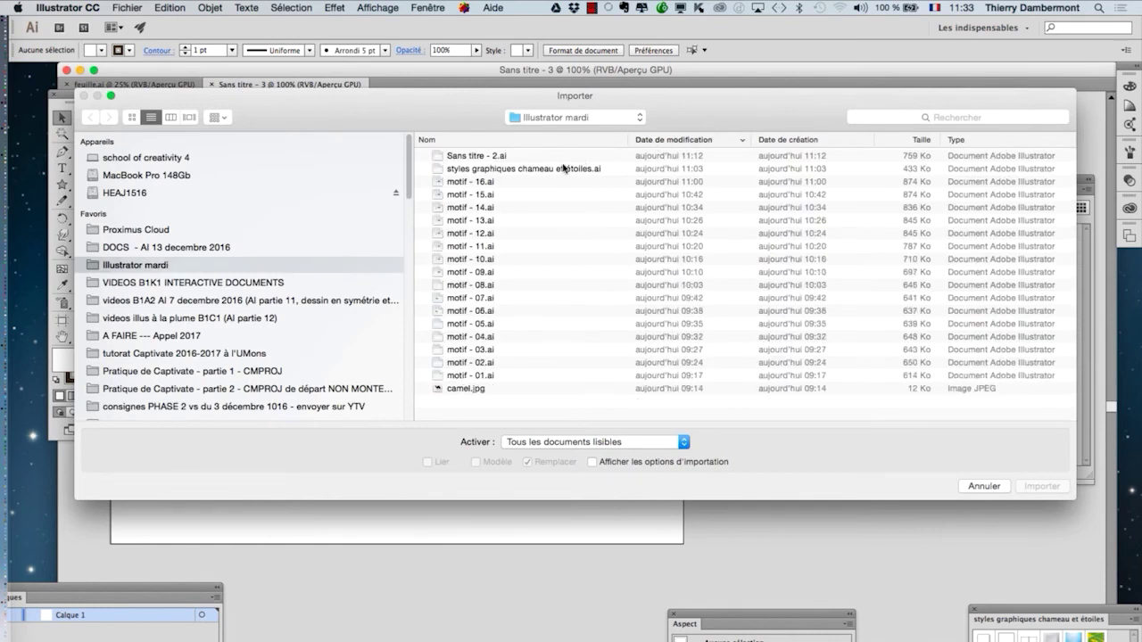
left_click(264, 248)
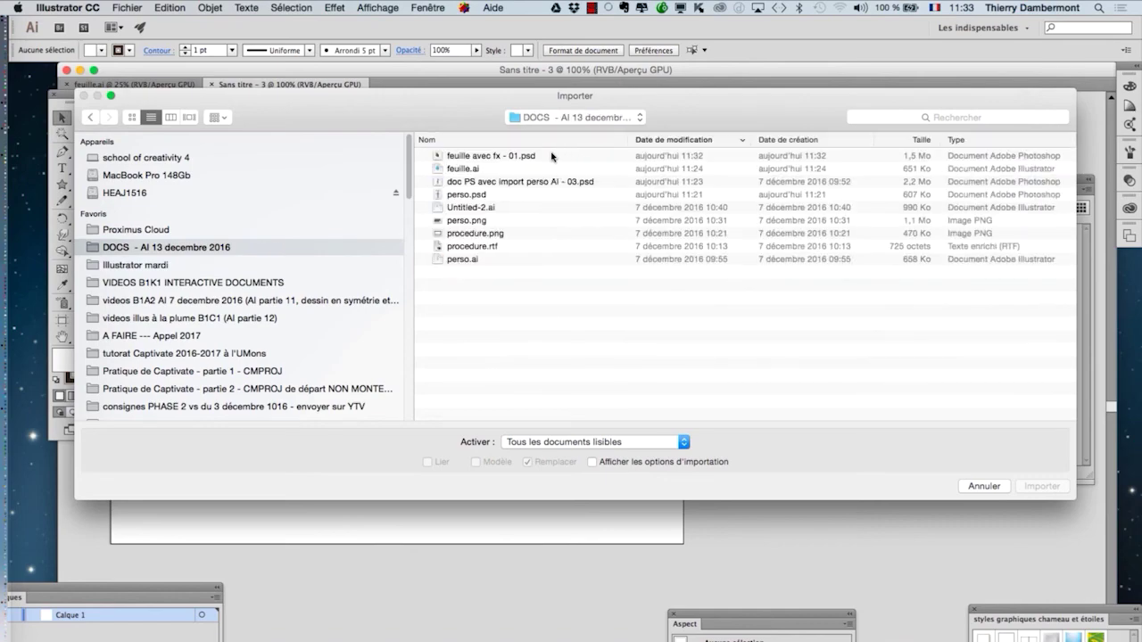
left_click(552, 157)
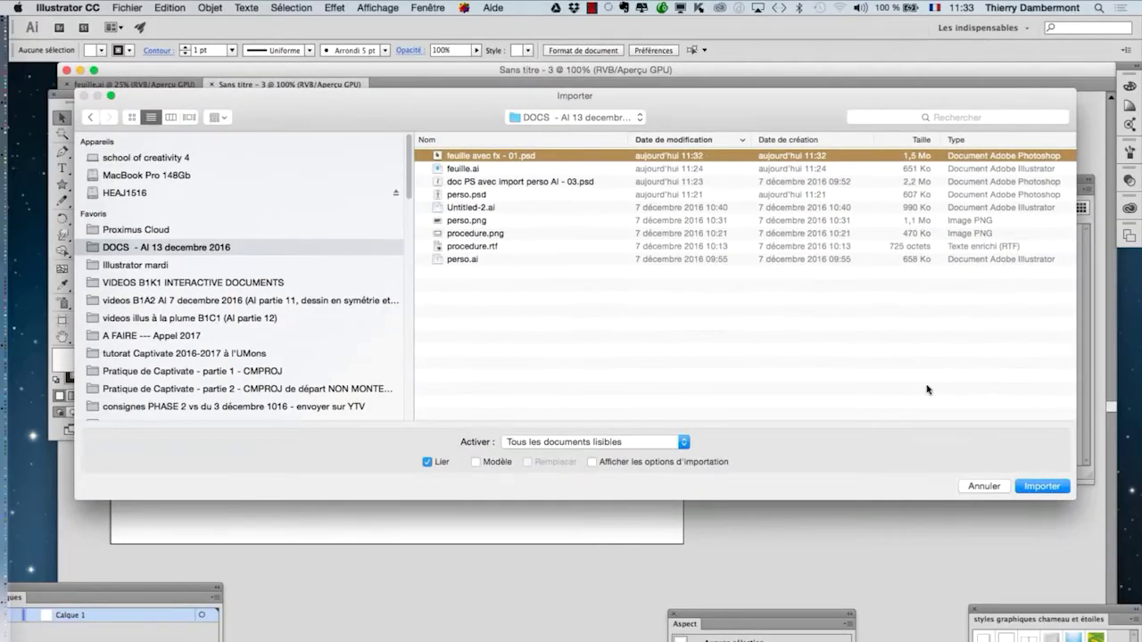
left_click(1015, 486)
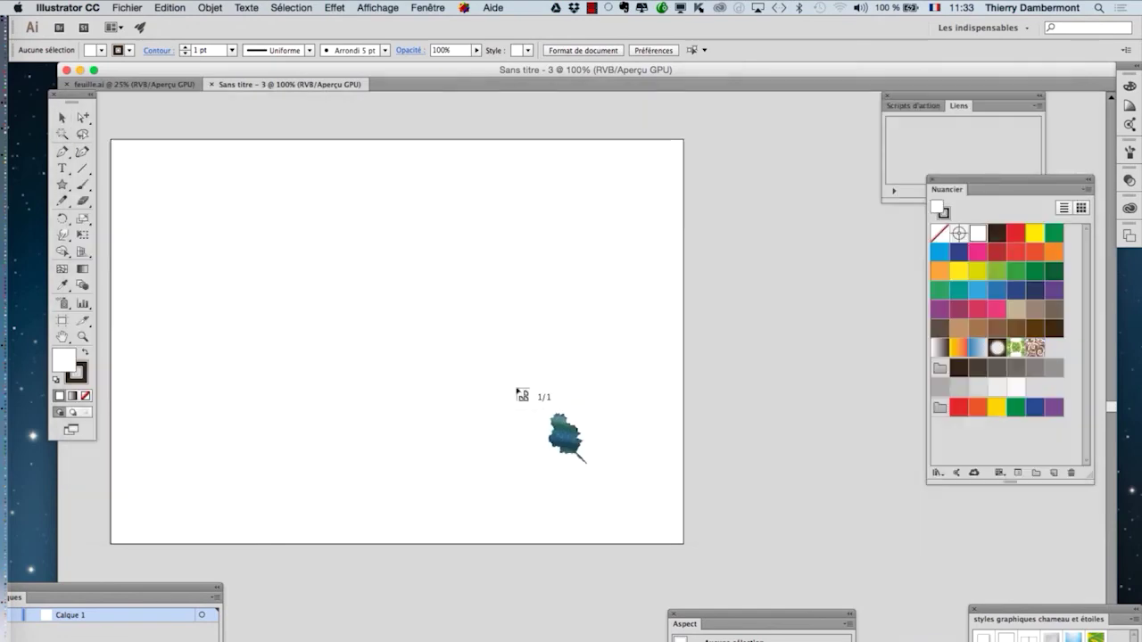
left_click_drag(174, 174, 337, 298)
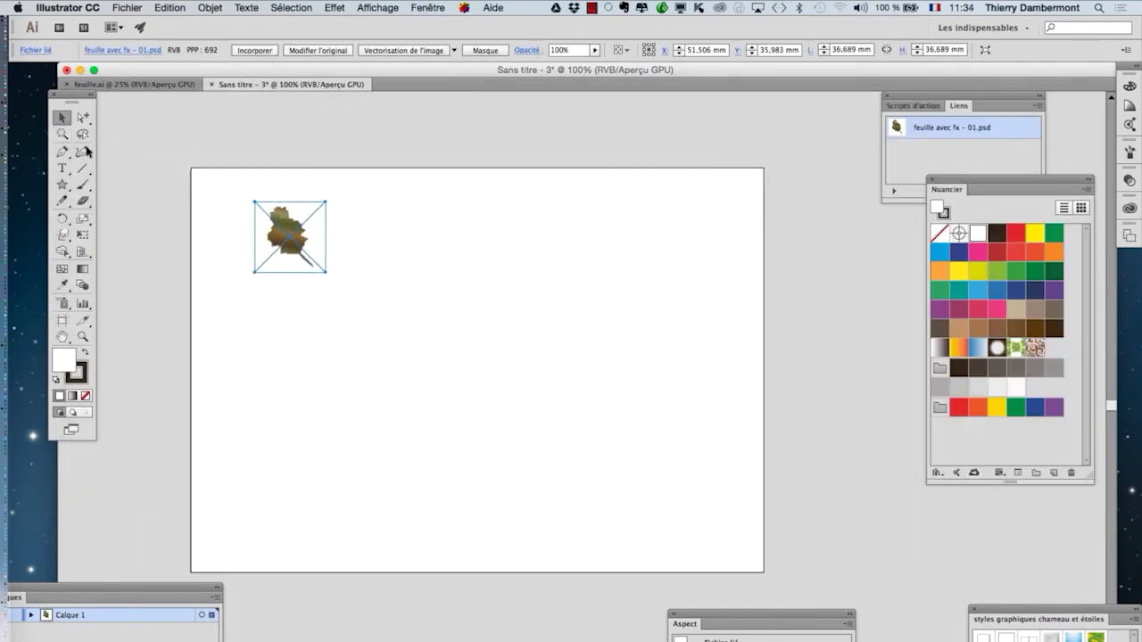
Deselect the placed leaf and show the transparency grid to check its background.
left_click(317, 330)
scroll(290, 297, "up", 2)
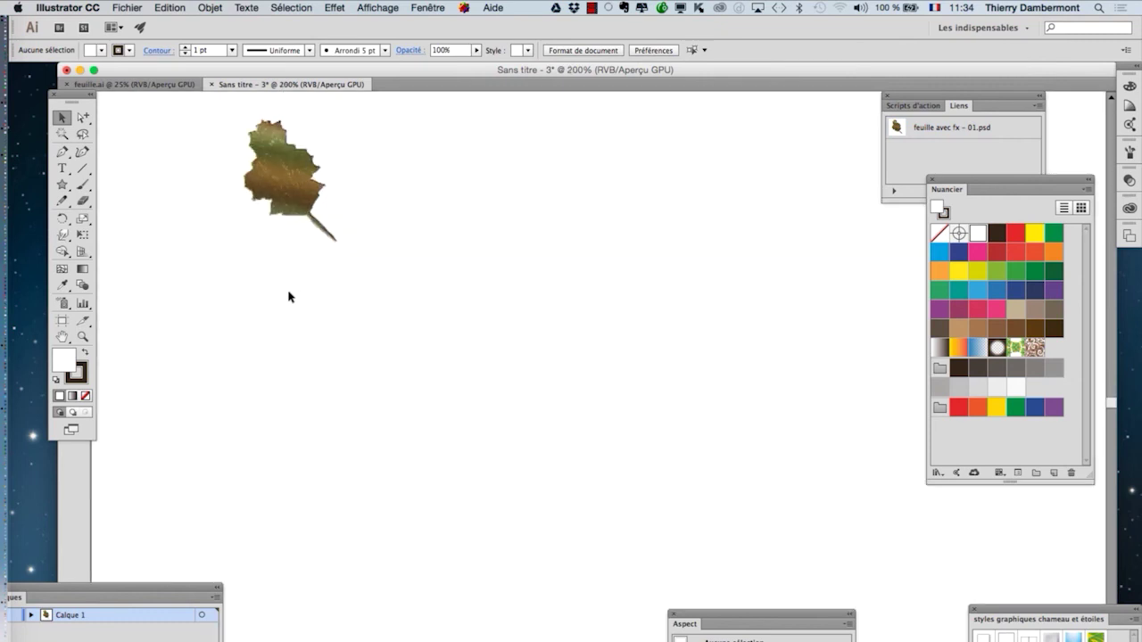
scroll(276, 162, "up", 5)
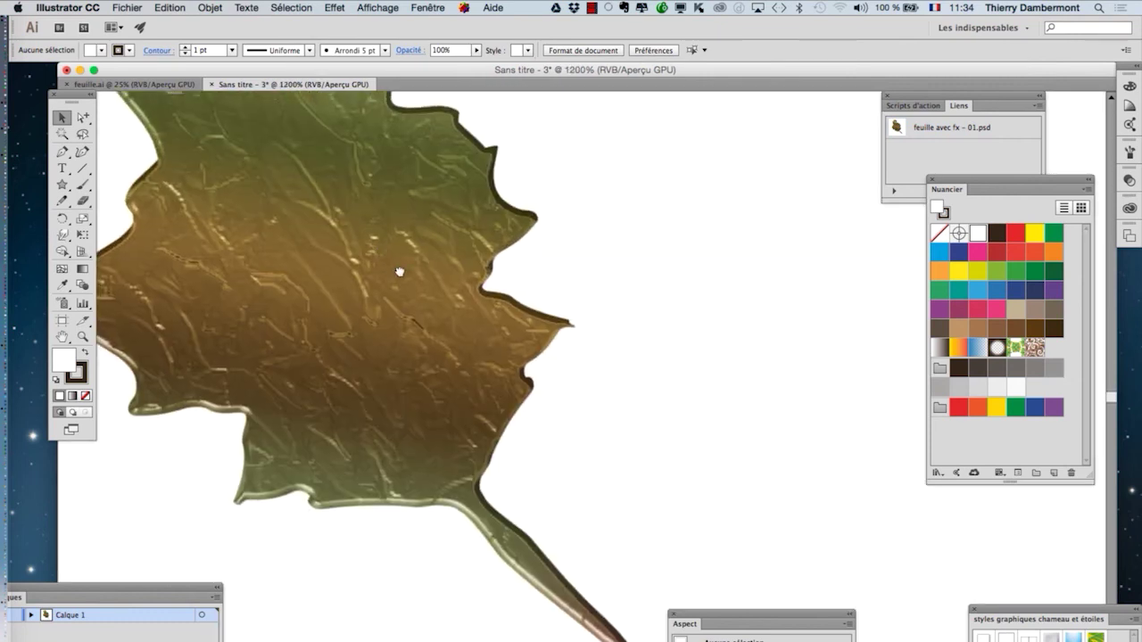
left_click_drag(398, 270, 488, 381)
scroll(492, 371, "down", 3)
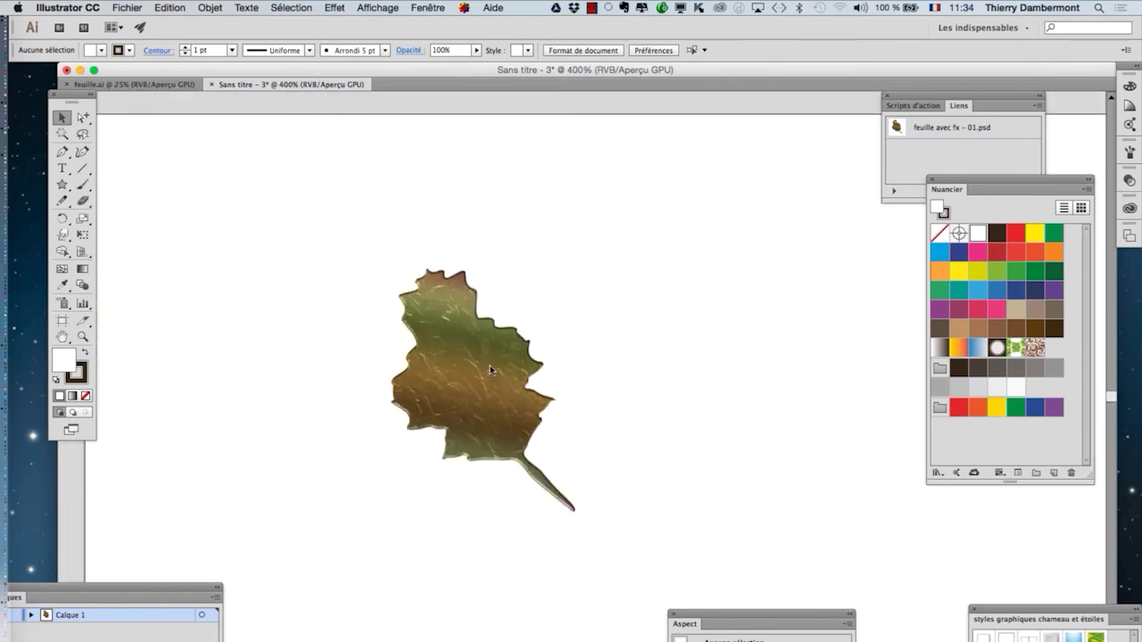
left_click(387, 7)
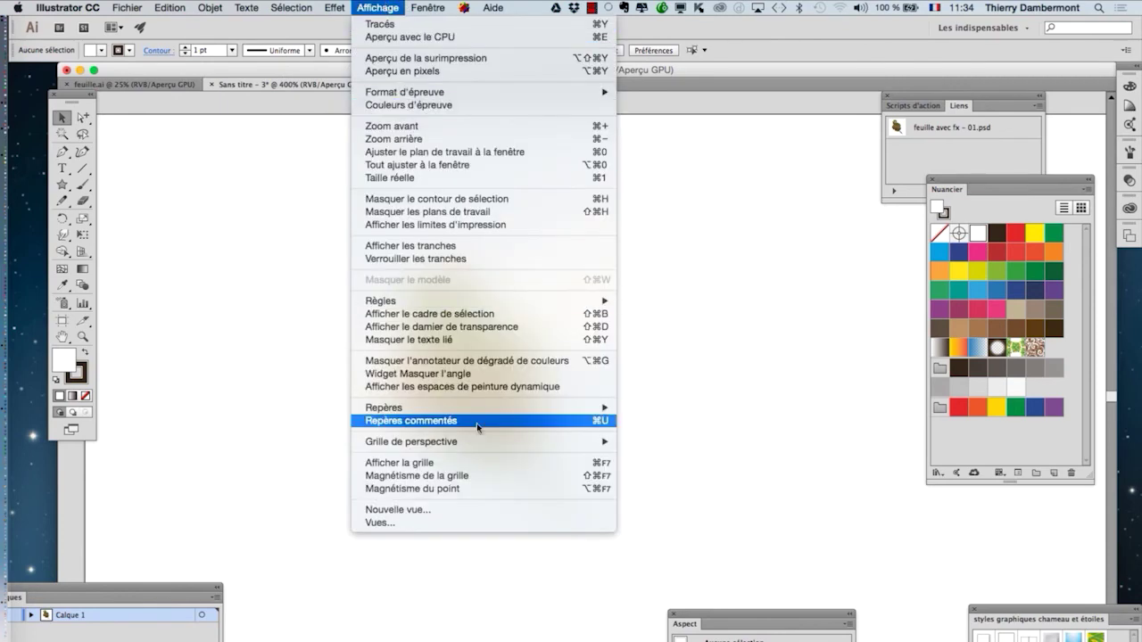
left_click(464, 327)
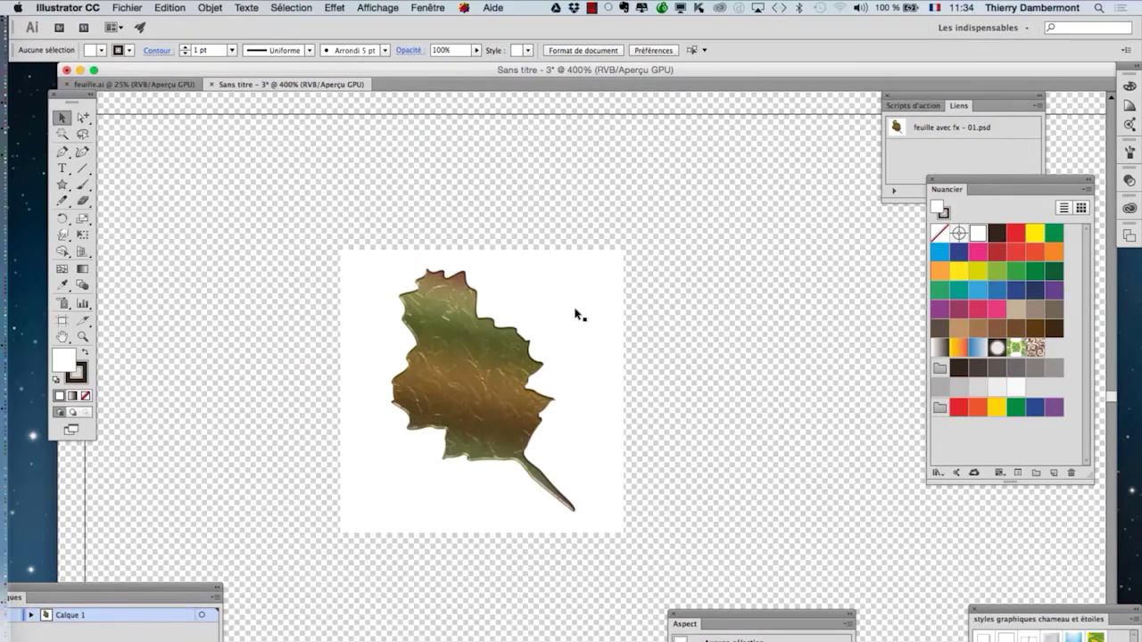
Switch to Photoshop, hide the Arrière-plan layer of "feuille avec fx - 01.psd" and save the file.
key("super+Tab")
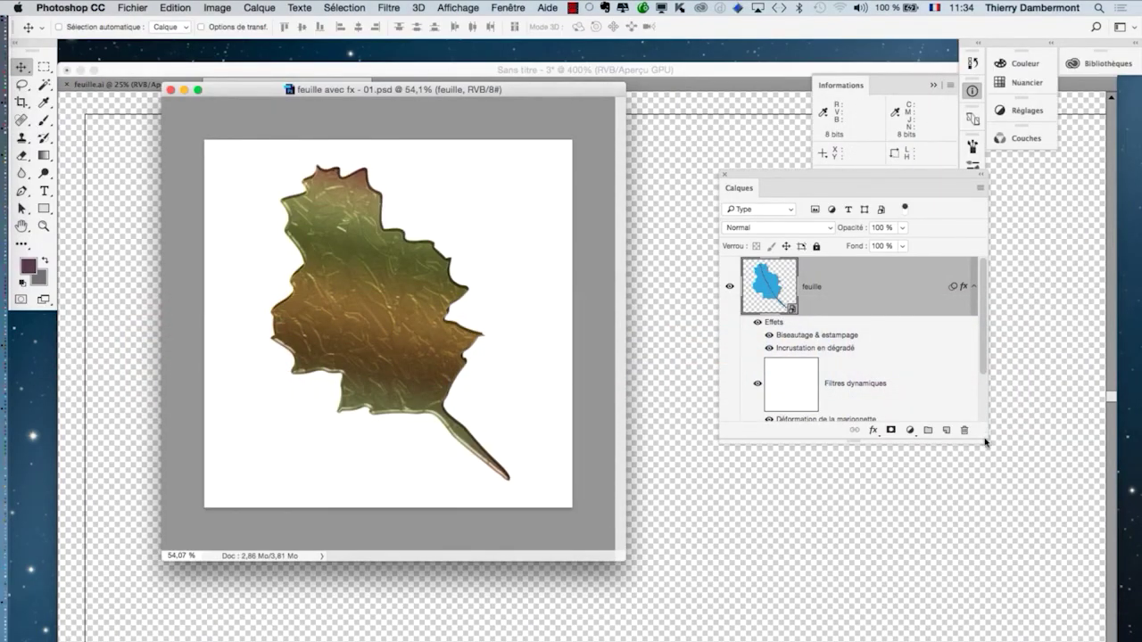
key("super+alt+h")
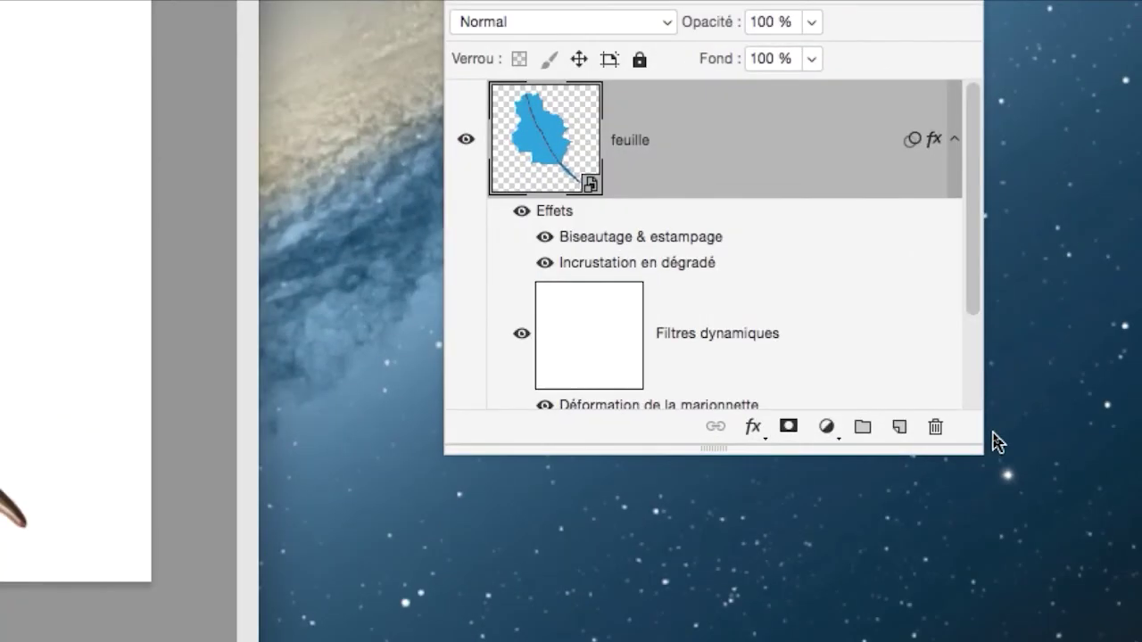
left_click_drag(990, 437, 984, 541)
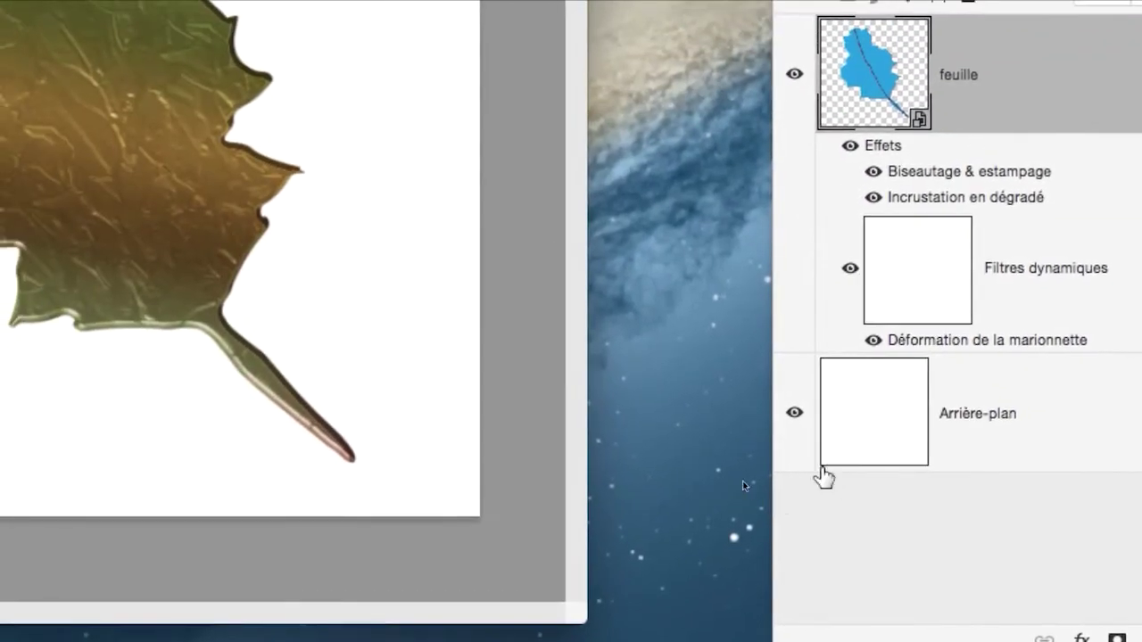
left_click(794, 412)
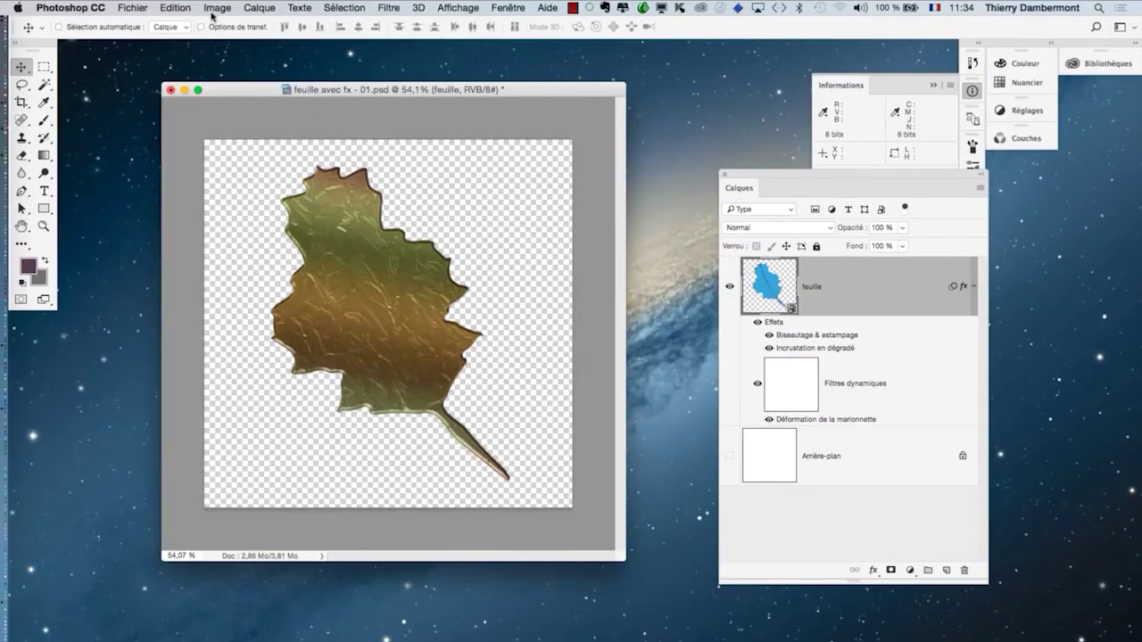
left_click(132, 8)
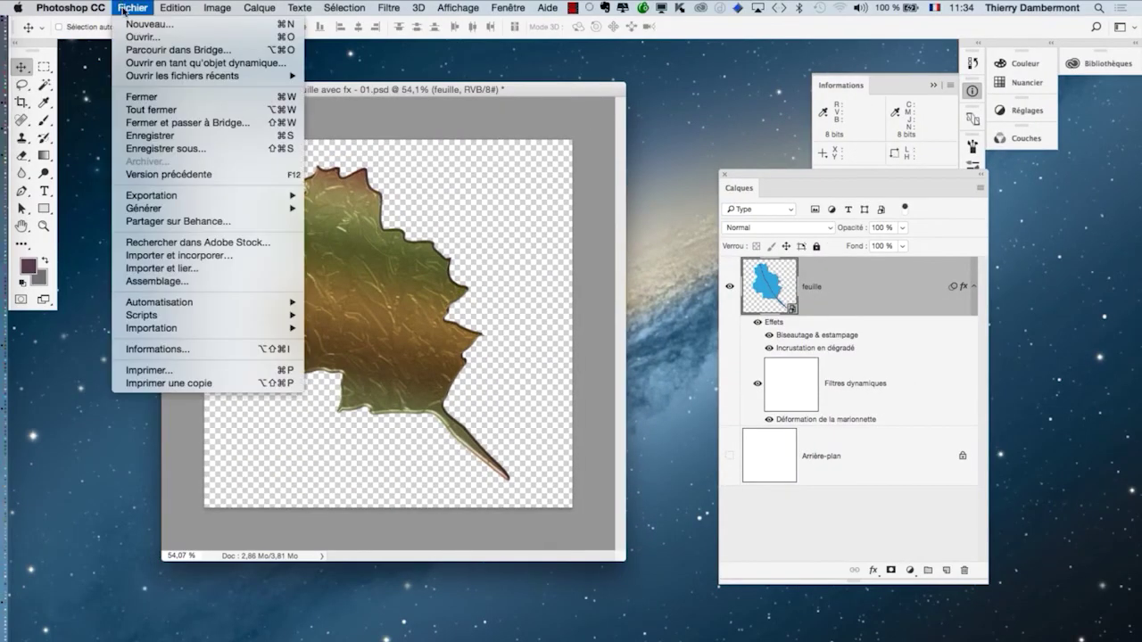
left_click(155, 135)
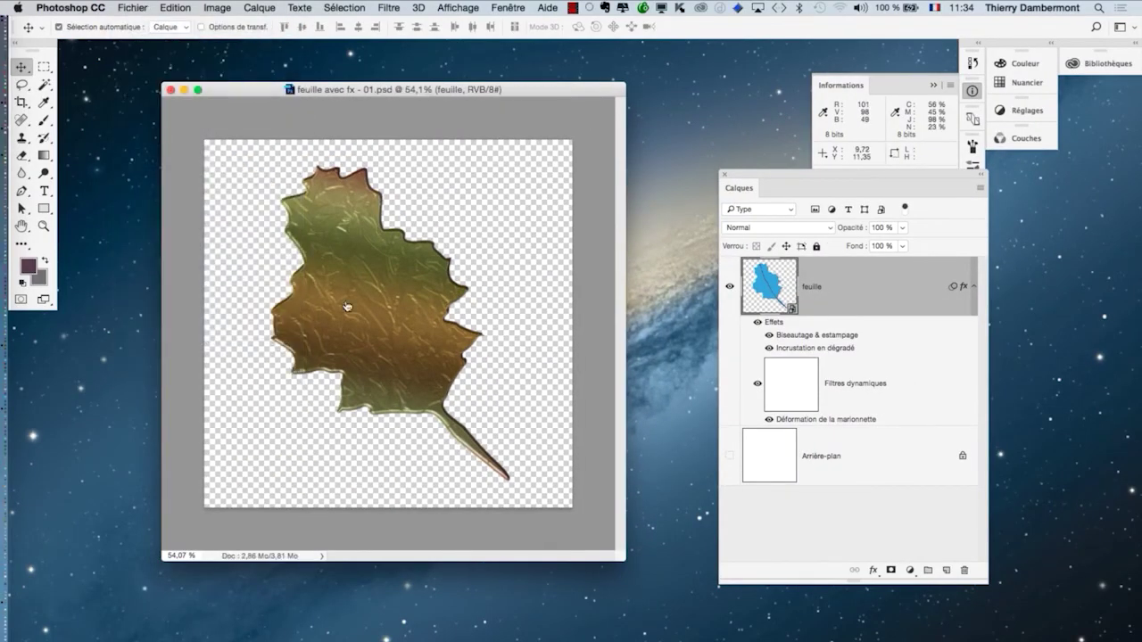
Return to Illustrator, update the linked leaf from the modified file and hide the transparency grid.
key("super+Tab")
left_click(253, 356)
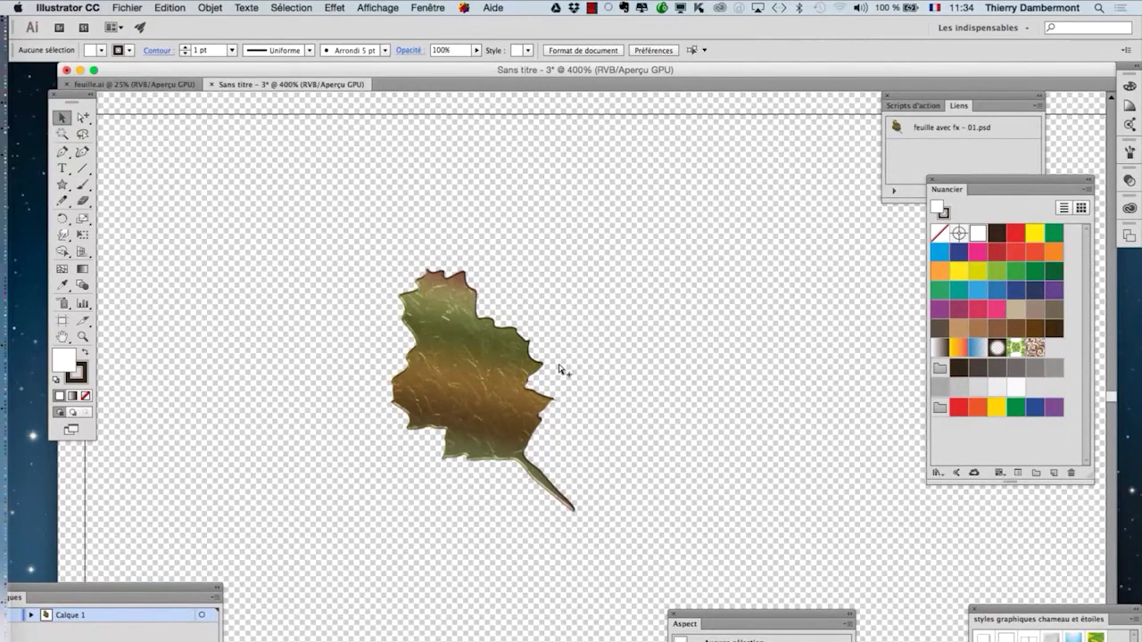
left_click(389, 8)
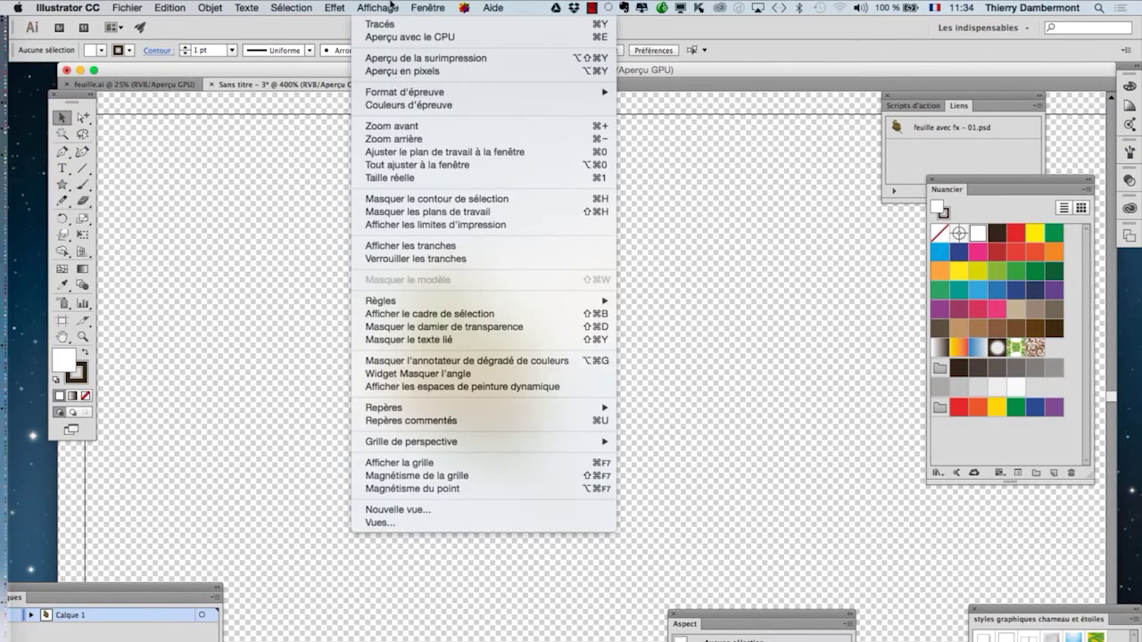
left_click(464, 327)
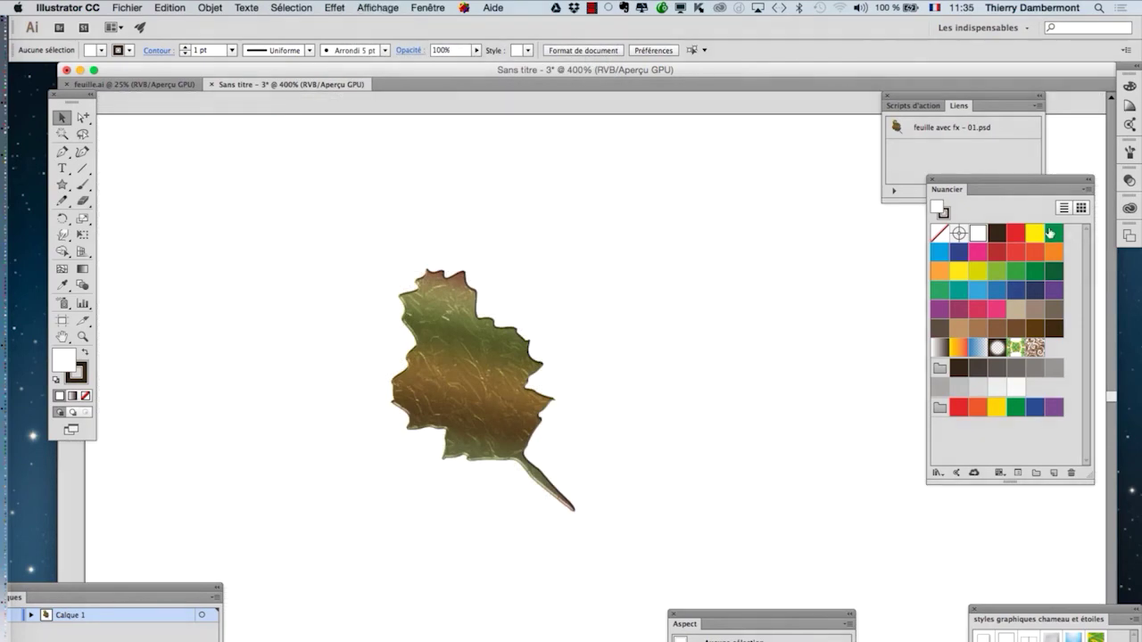
scroll(630, 375, "down", 4)
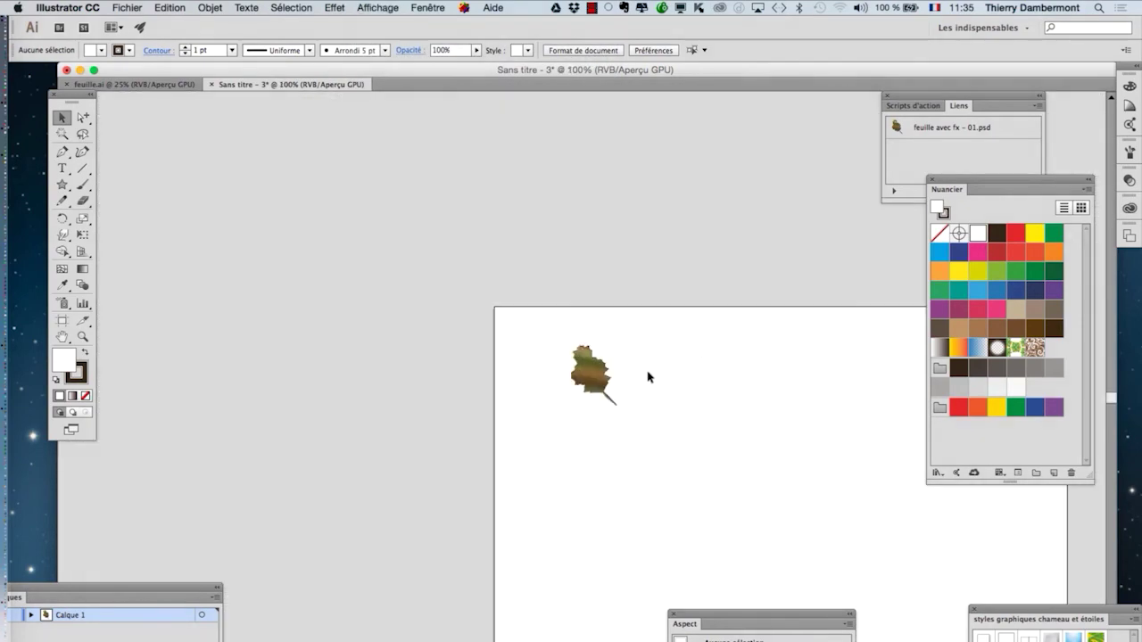
left_click_drag(477, 341, 176, 187)
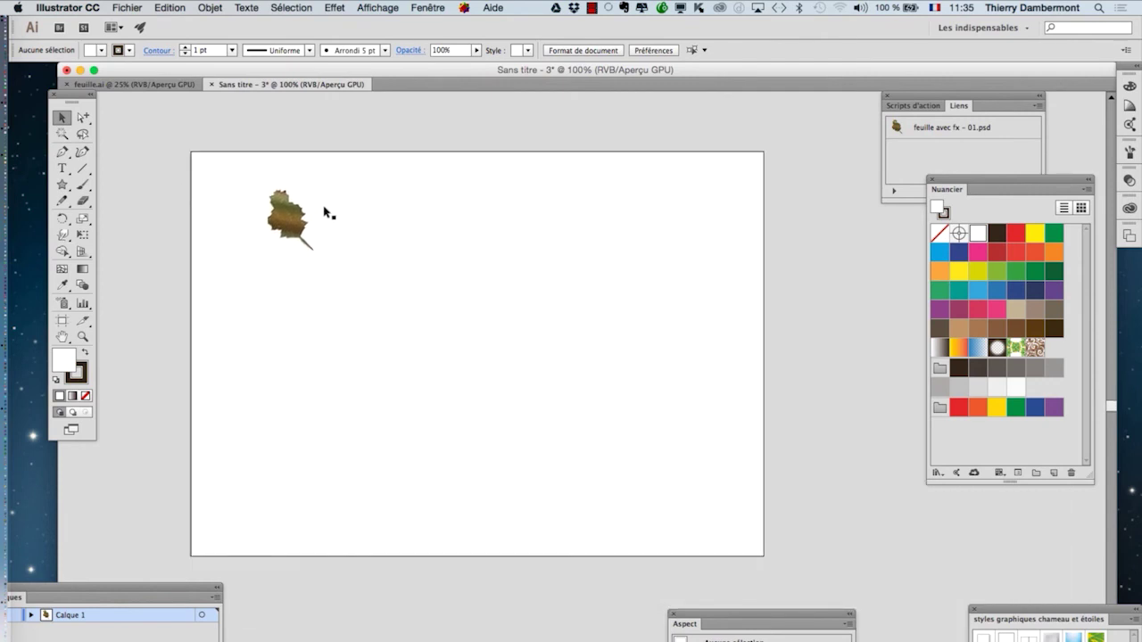
Bring the Nuancier panel beside the placed leaf and try to add the linked leaf as a swatch.
left_click_drag(970, 187, 422, 126)
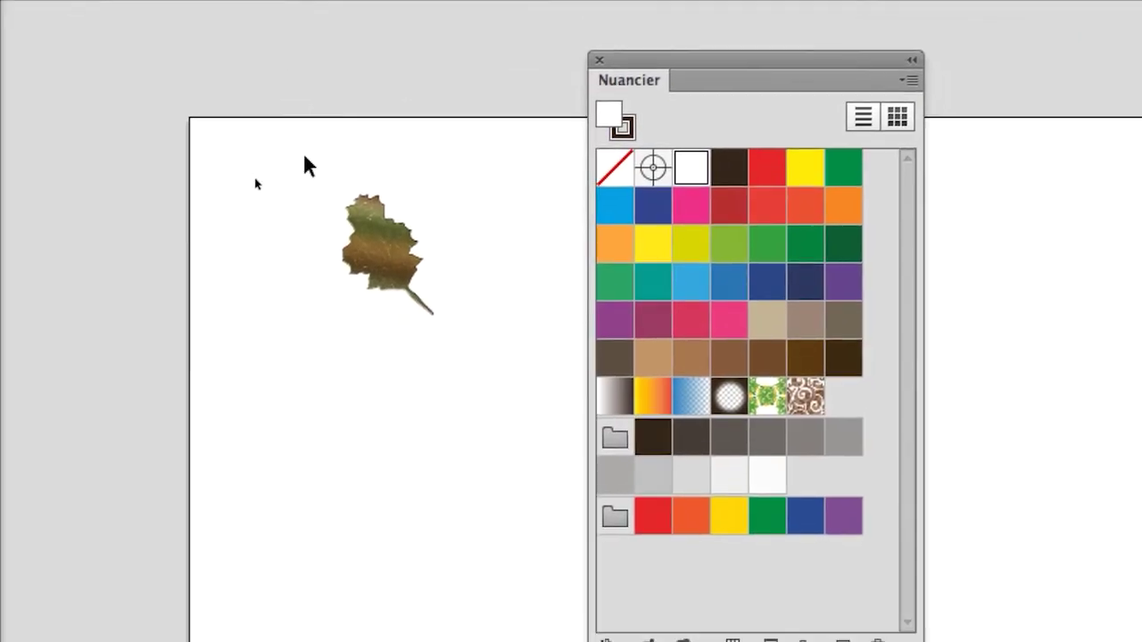
left_click(148, 282)
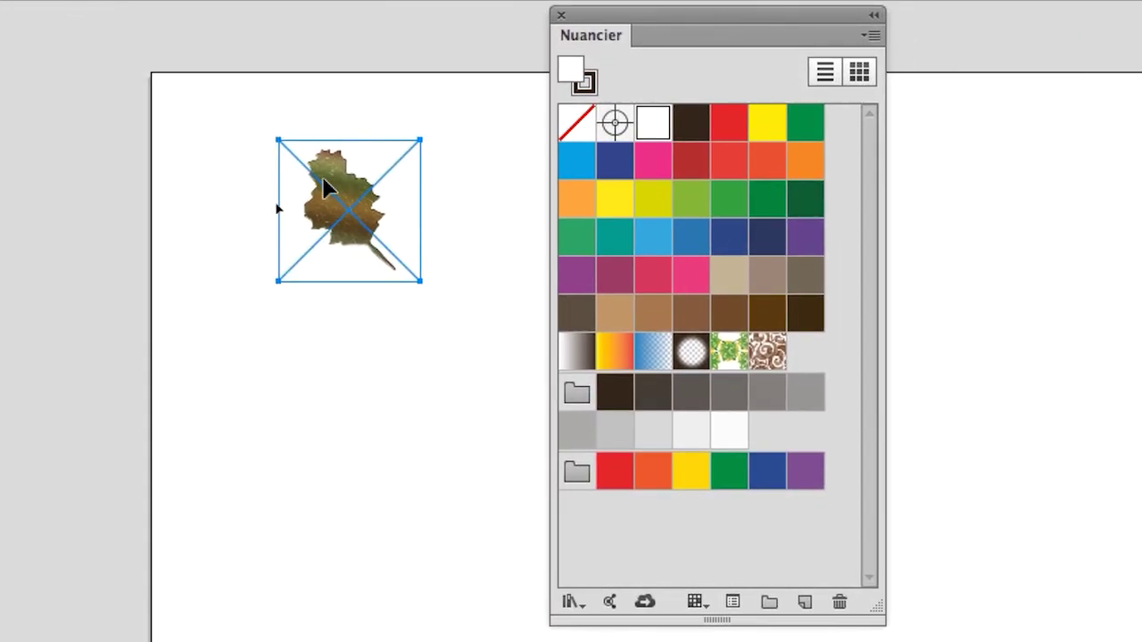
left_click_drag(322, 175, 531, 242)
left_click_drag(395, 196, 667, 312)
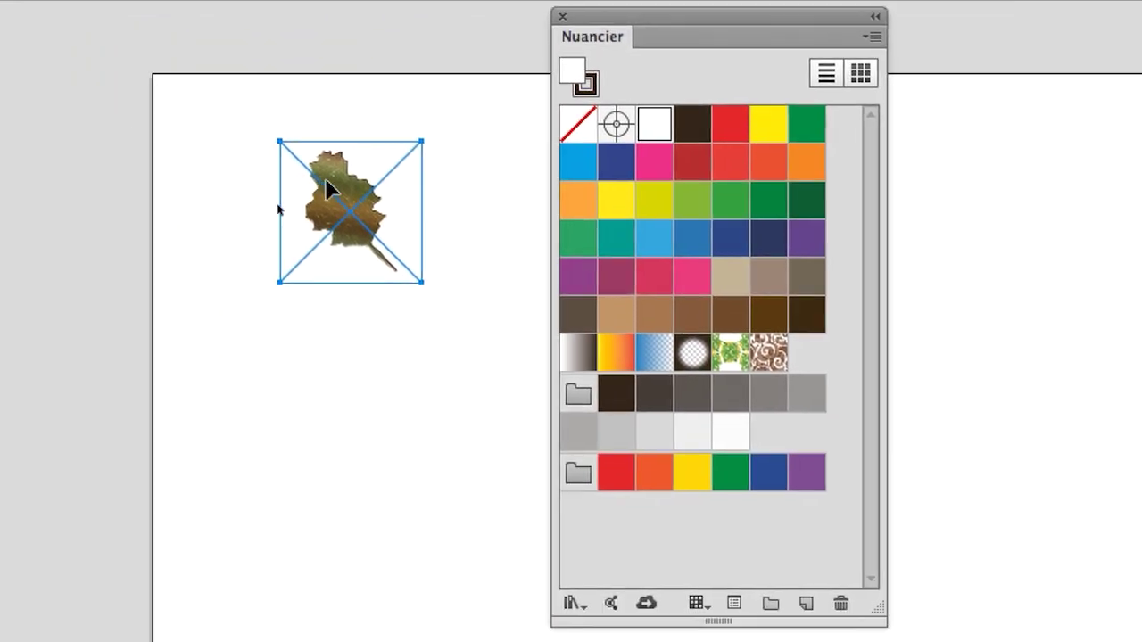
left_click_drag(324, 177, 791, 359)
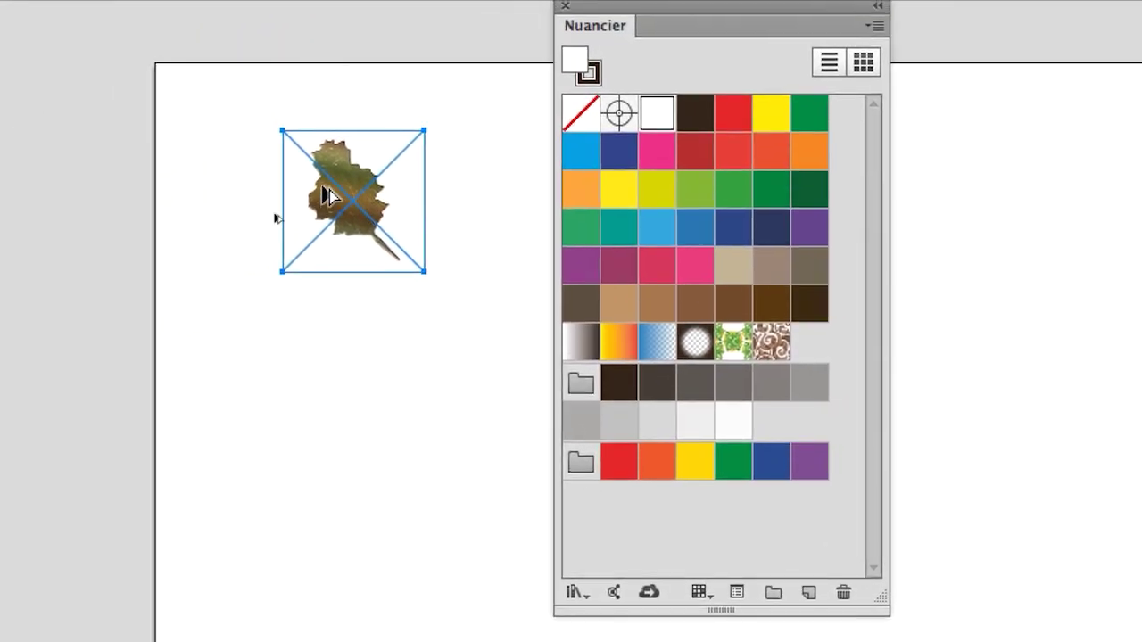
Inspect the linked leaf up close and move the Nuancier panel clear of its artwork.
scroll(305, 179, "up", 3)
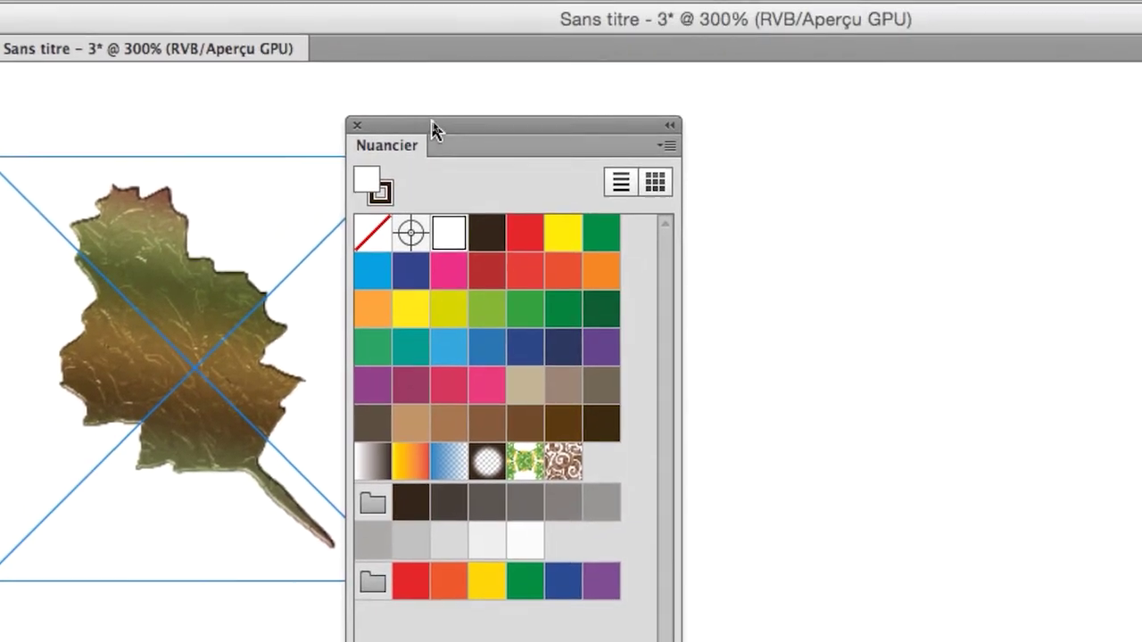
left_click_drag(431, 129, 461, 128)
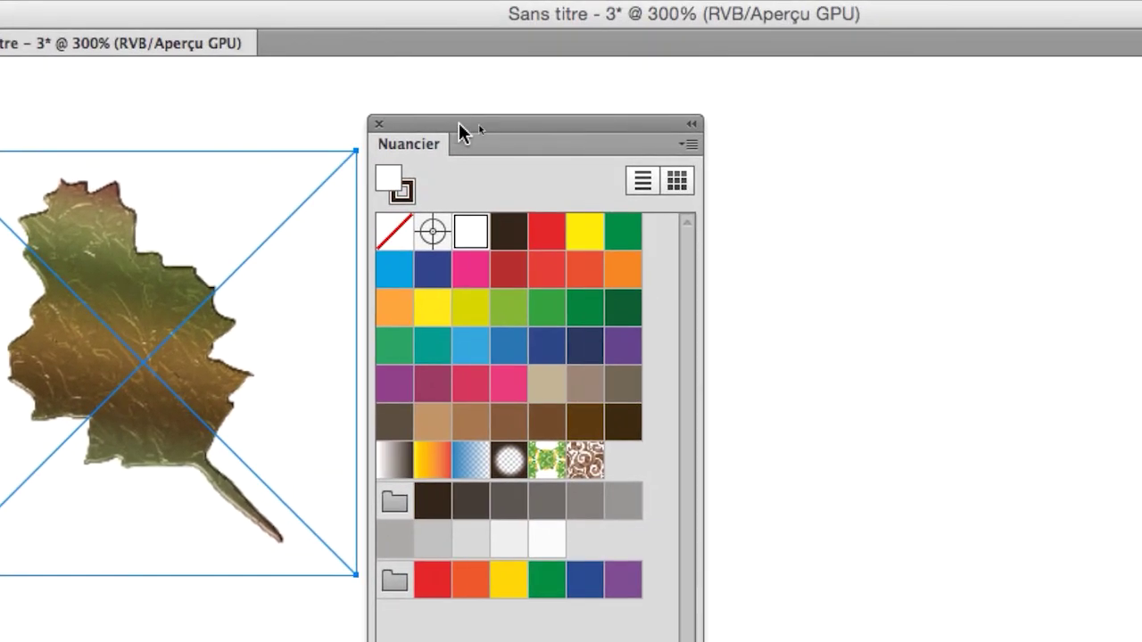
scroll(343, 175, "up", 2)
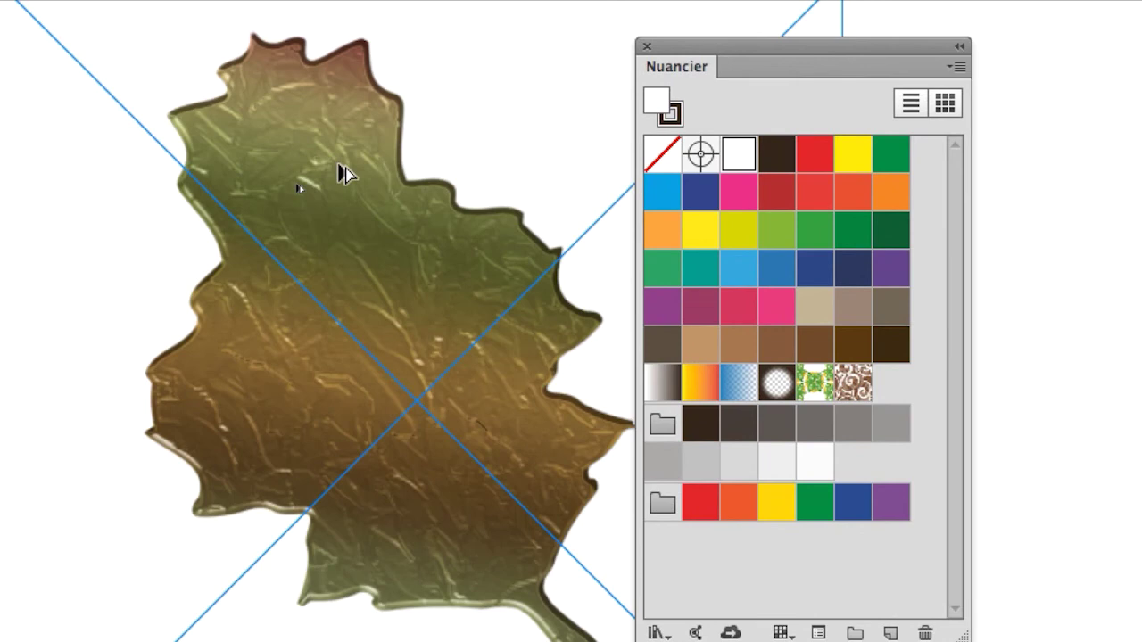
scroll(344, 173, "down", 5)
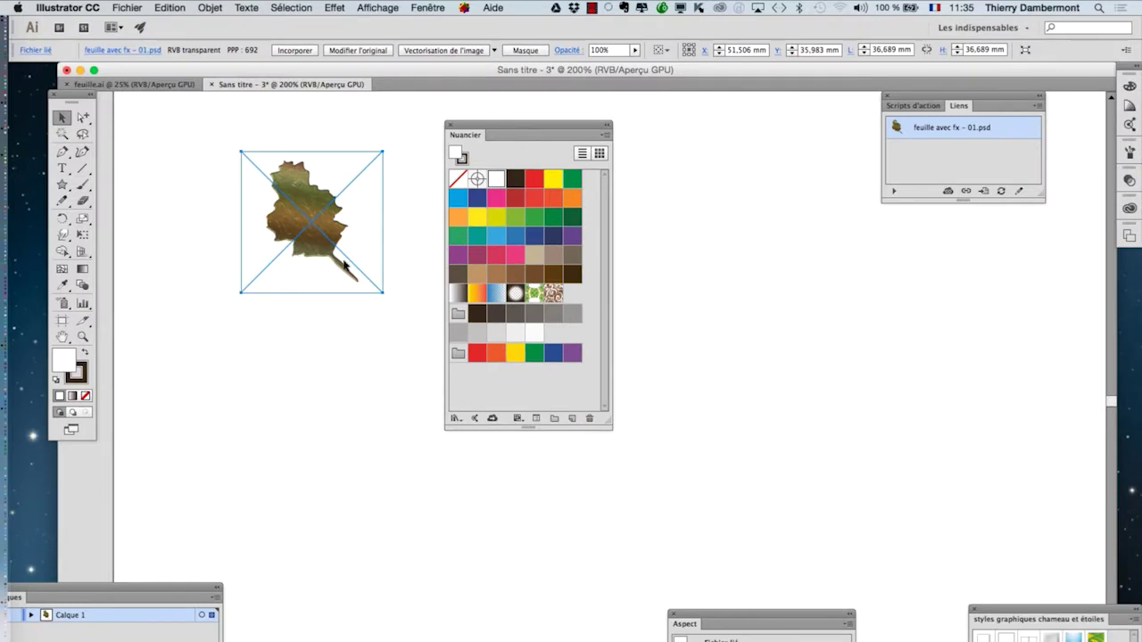
left_click_drag(488, 132, 535, 140)
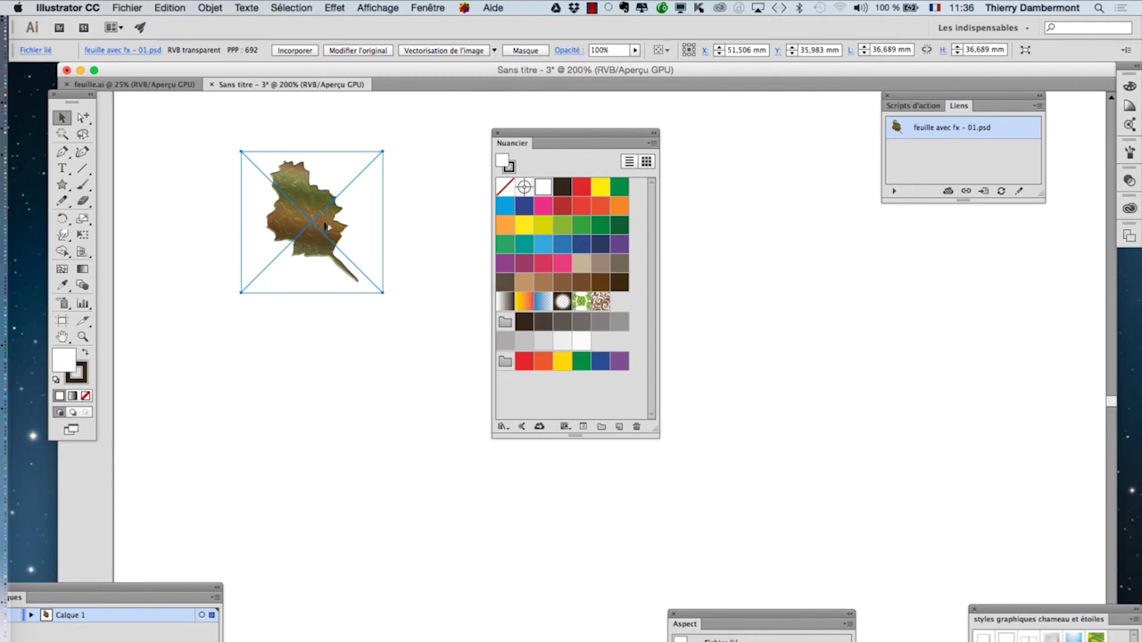
scroll(326, 222, "up", 3)
left_click_drag(306, 256, 363, 343)
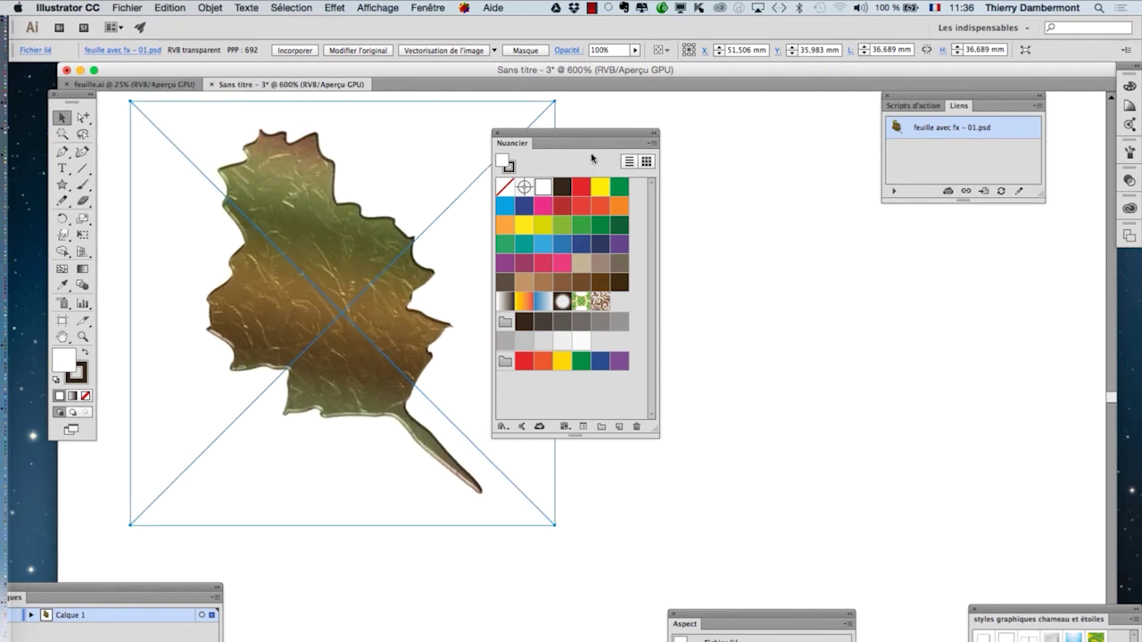
left_click_drag(580, 136, 598, 389)
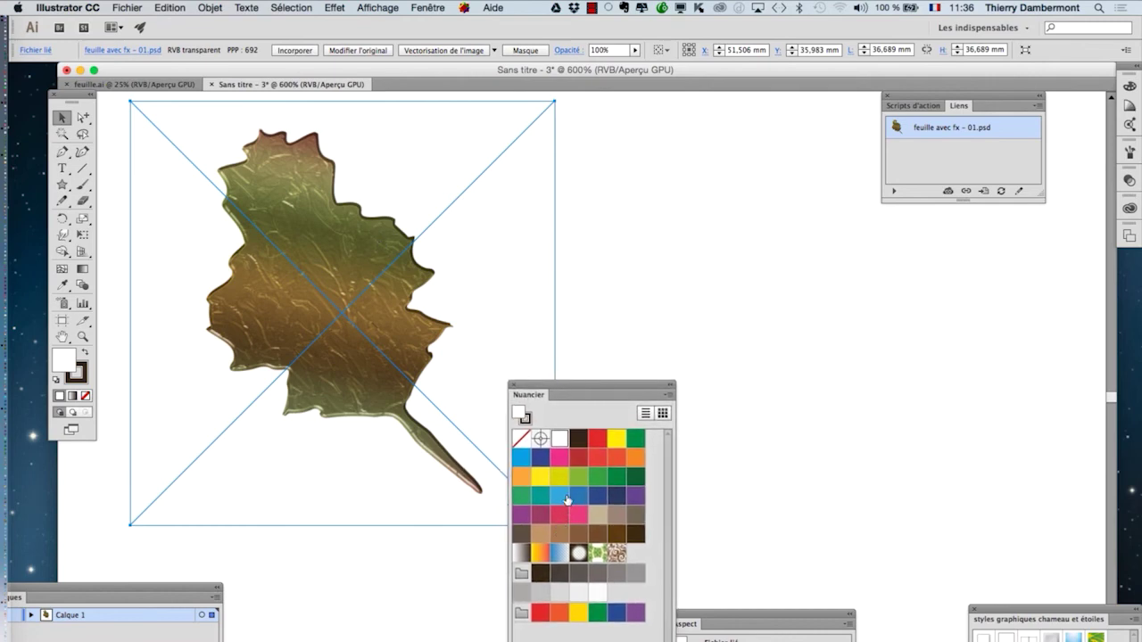
Show the Liens panel, detach it from Scripts d'action beside the leaf, and close the Scripts d'action panel.
left_click(436, 7)
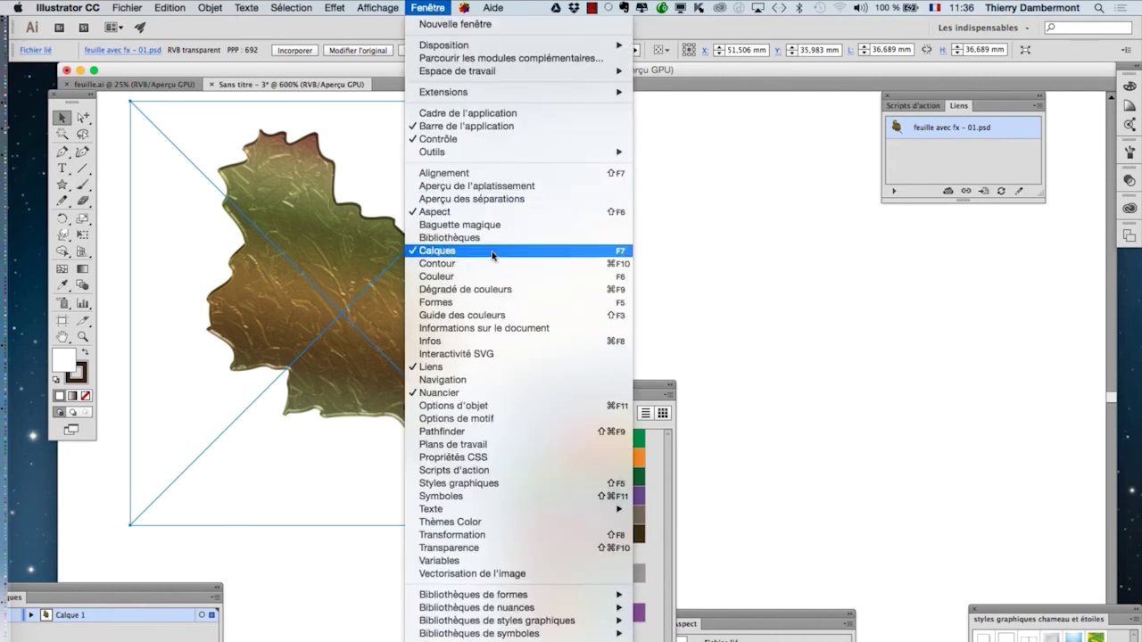
left_click(492, 367)
left_click(430, 7)
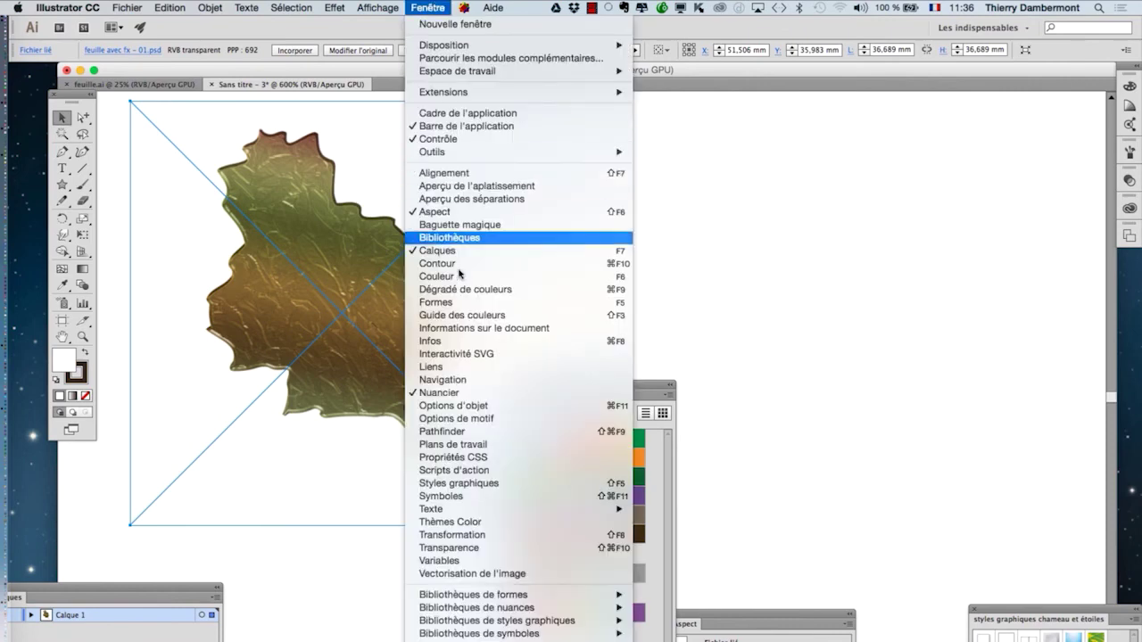
left_click(513, 368)
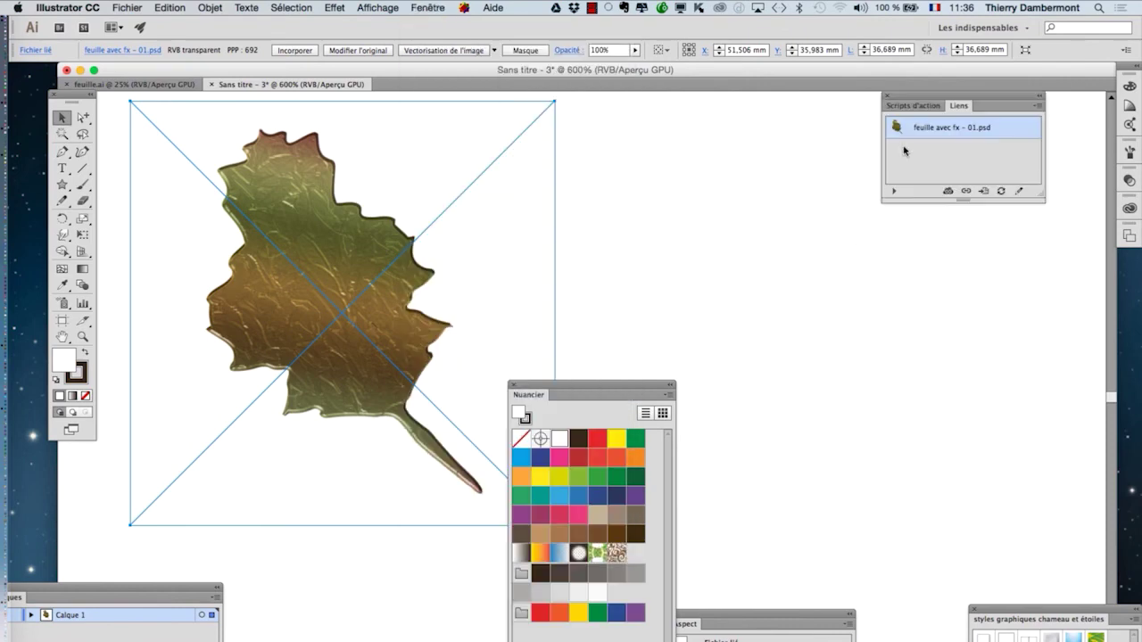
left_click_drag(958, 107, 633, 171)
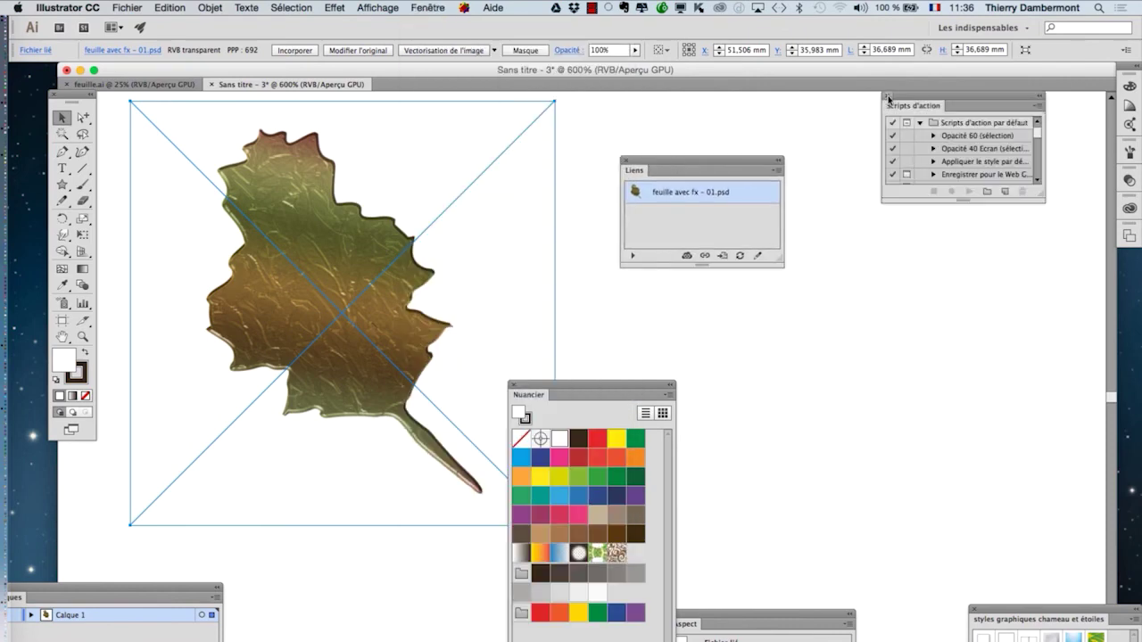
left_click(887, 96)
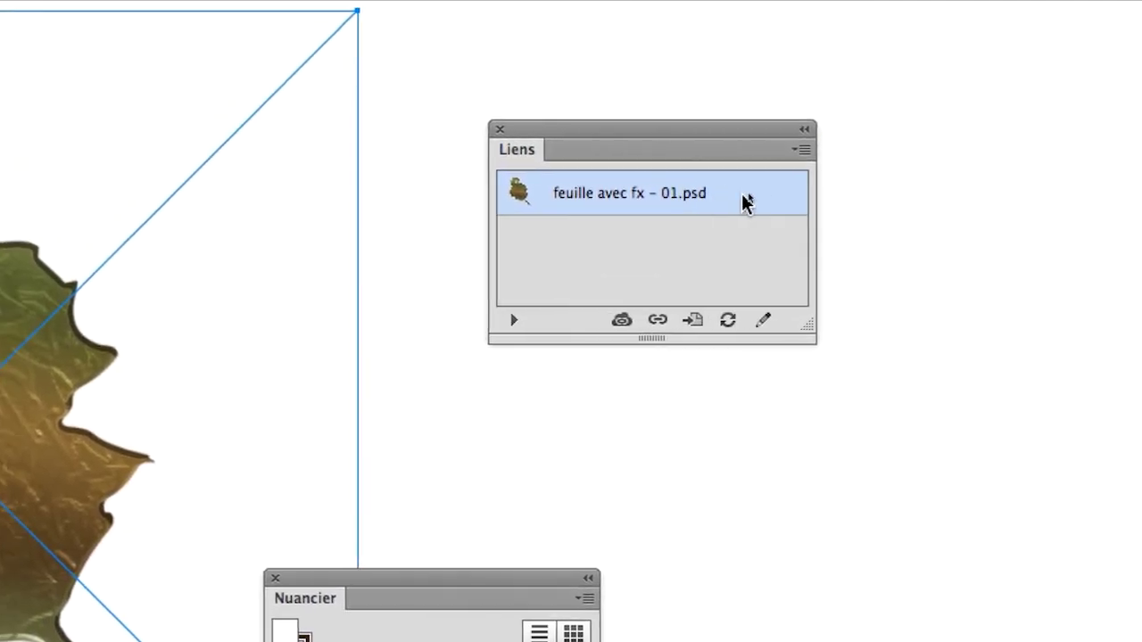
Embed the linked image "feuille avec fx - 01.psd" in the document, merging its layers into a single image.
left_click(762, 179)
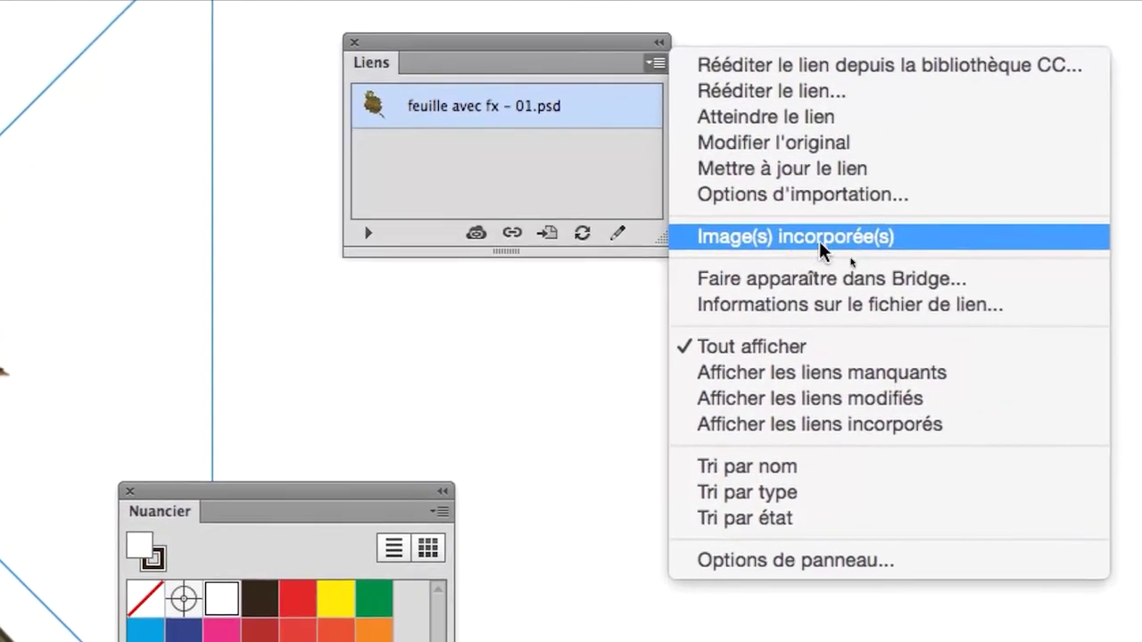
left_click(819, 238)
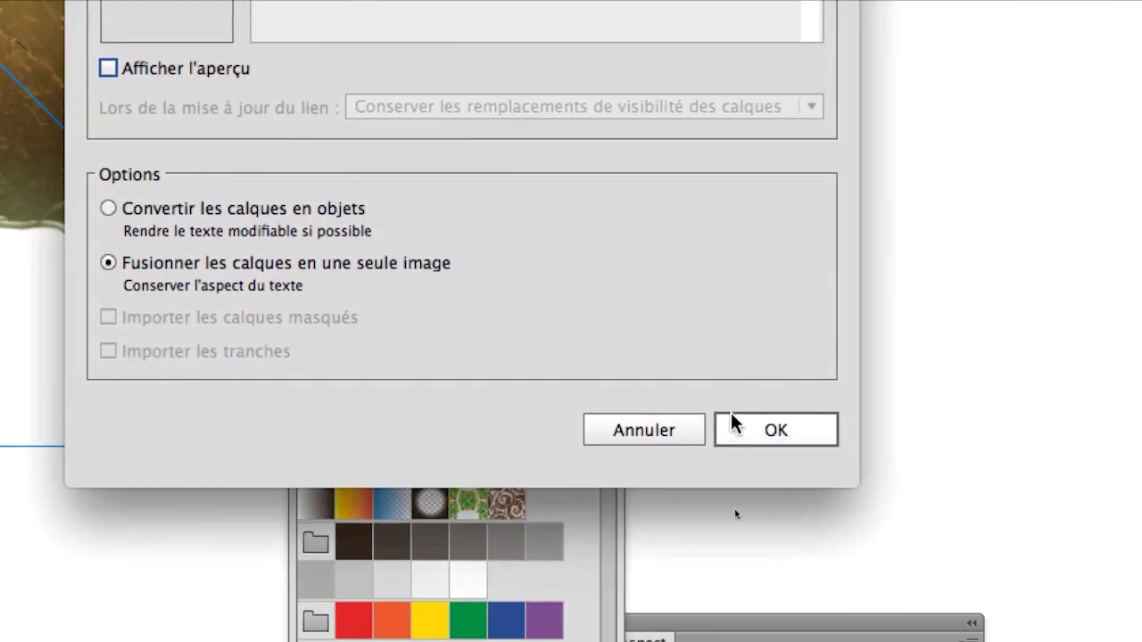
left_click(757, 420)
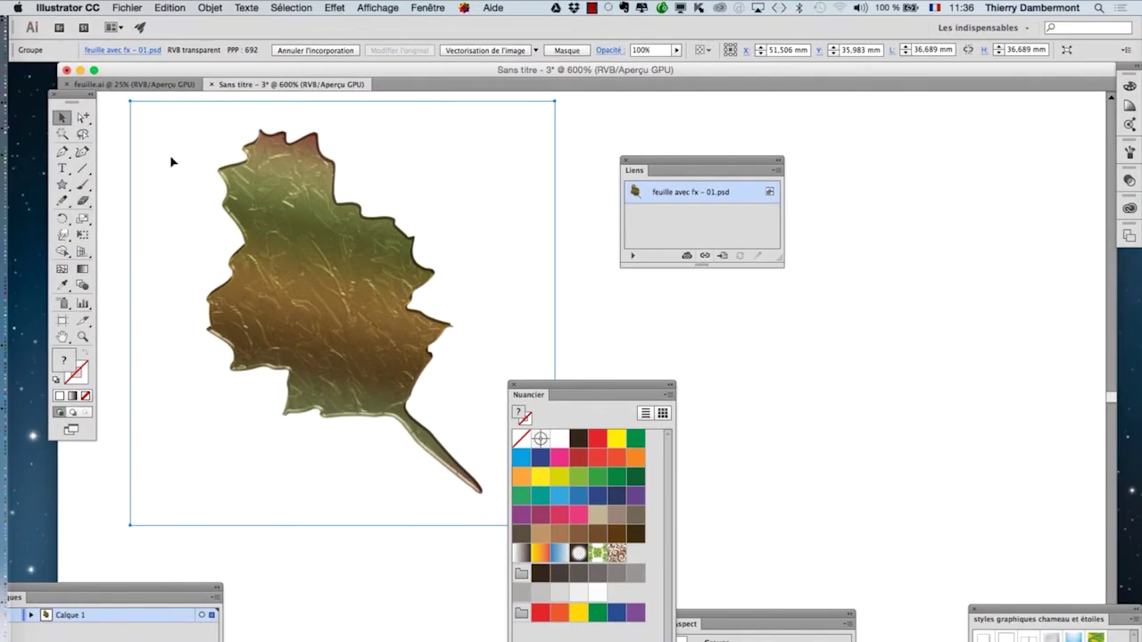
Place the Nuancier panel beside the embedded leaf and add the leaf to it as a pattern swatch.
left_click_drag(544, 396, 666, 399)
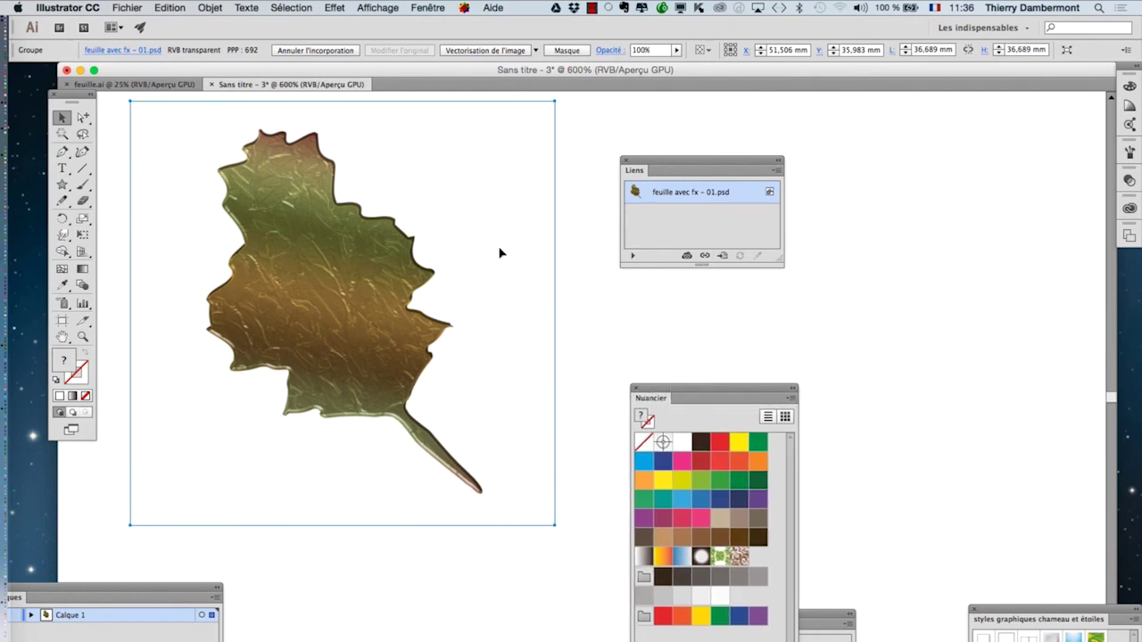
scroll(435, 343, "down", 1)
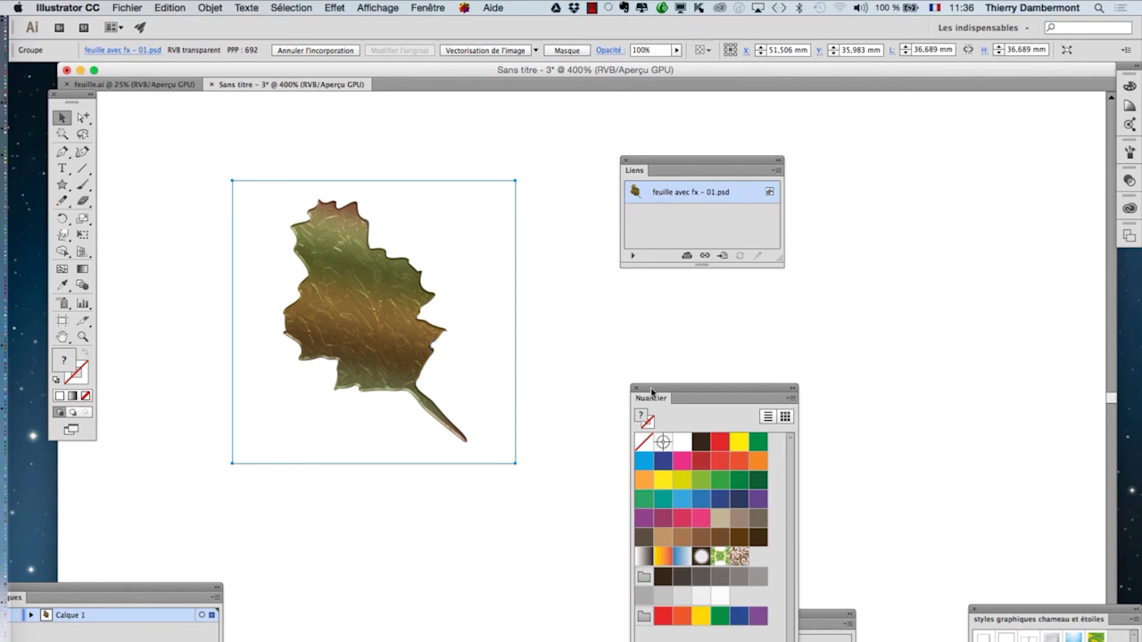
left_click_drag(652, 390, 552, 297)
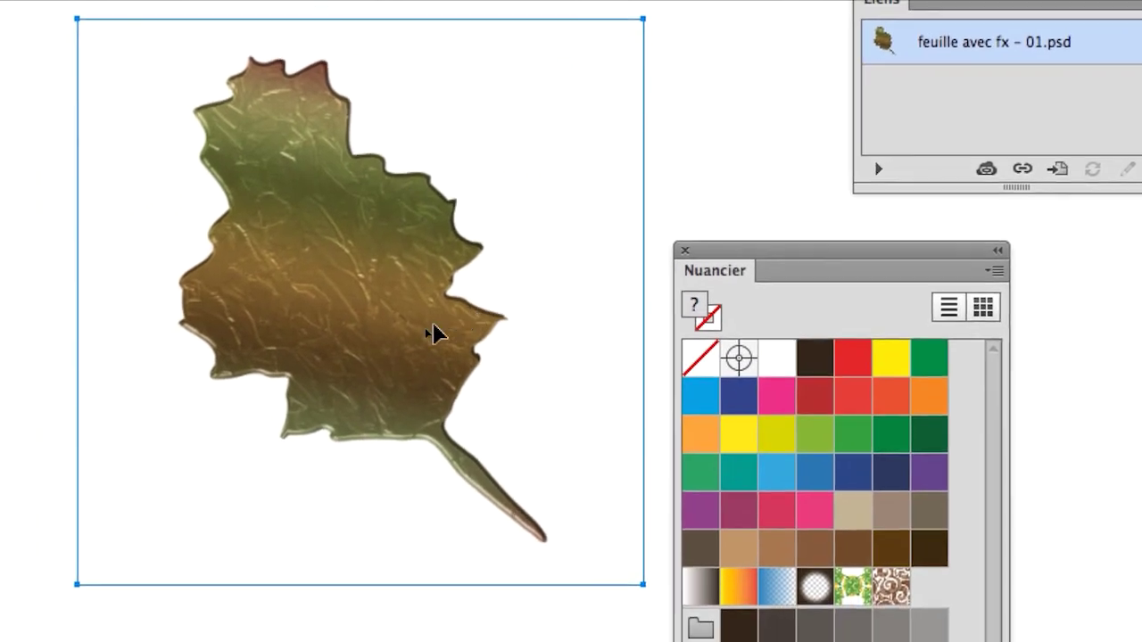
left_click_drag(409, 334, 833, 530)
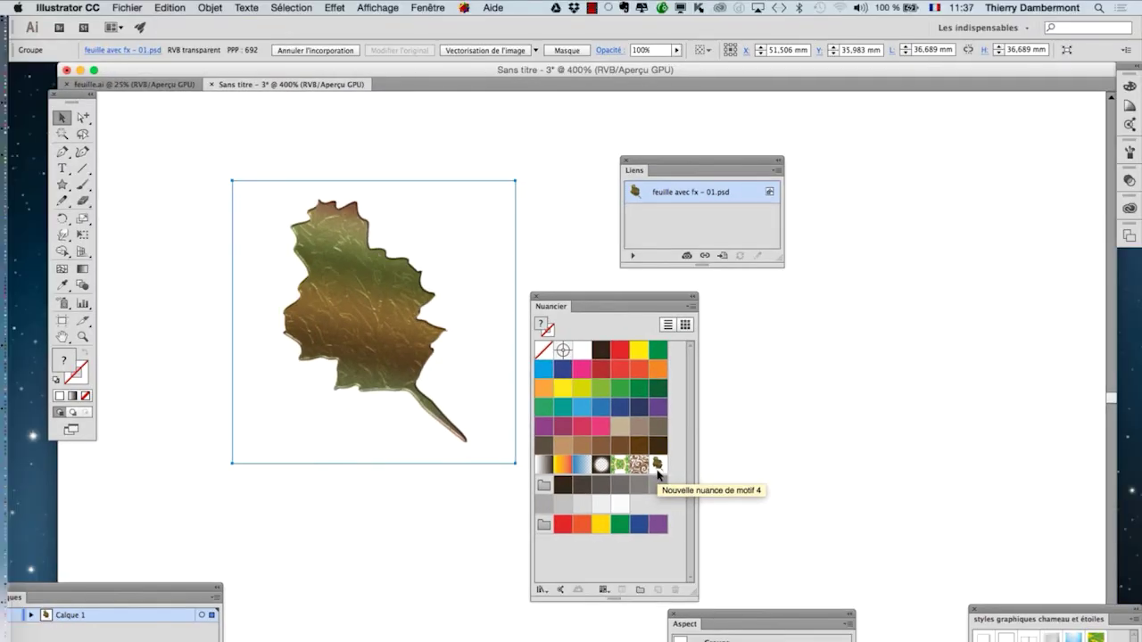
Draw a circle about 168 mm in diameter beside the leaf on the artboard and fill it with the leaf pattern swatch.
left_click(414, 560)
scroll(421, 549, "down", 5)
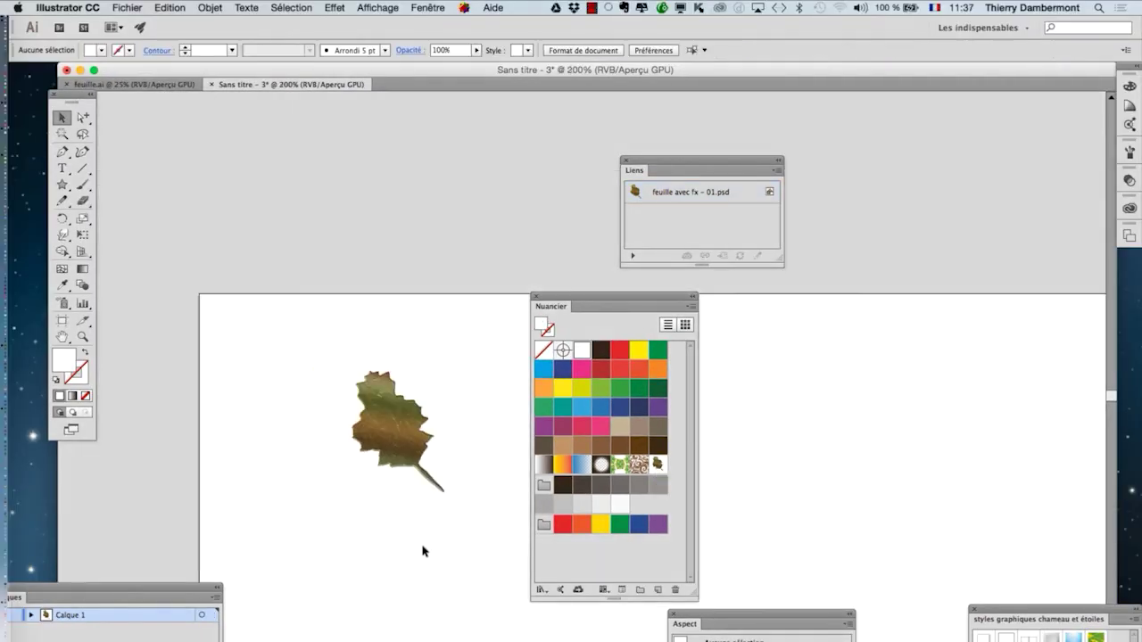
left_click_drag(427, 553, 228, 267)
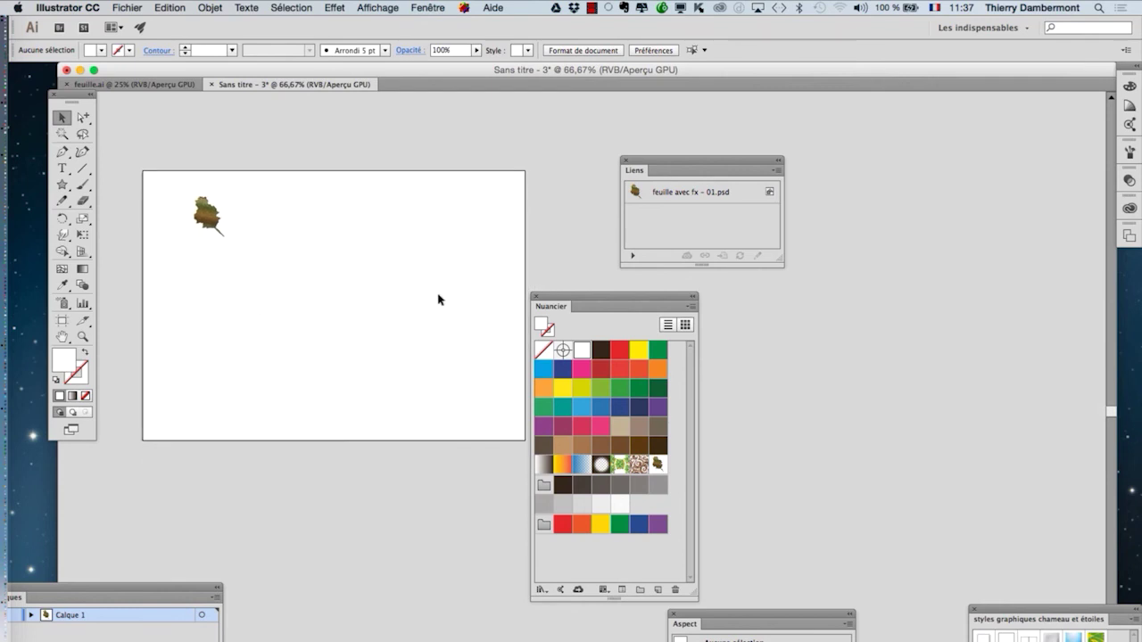
left_click_drag(62, 184, 116, 219)
left_click_drag(284, 202, 501, 418)
left_click(659, 464)
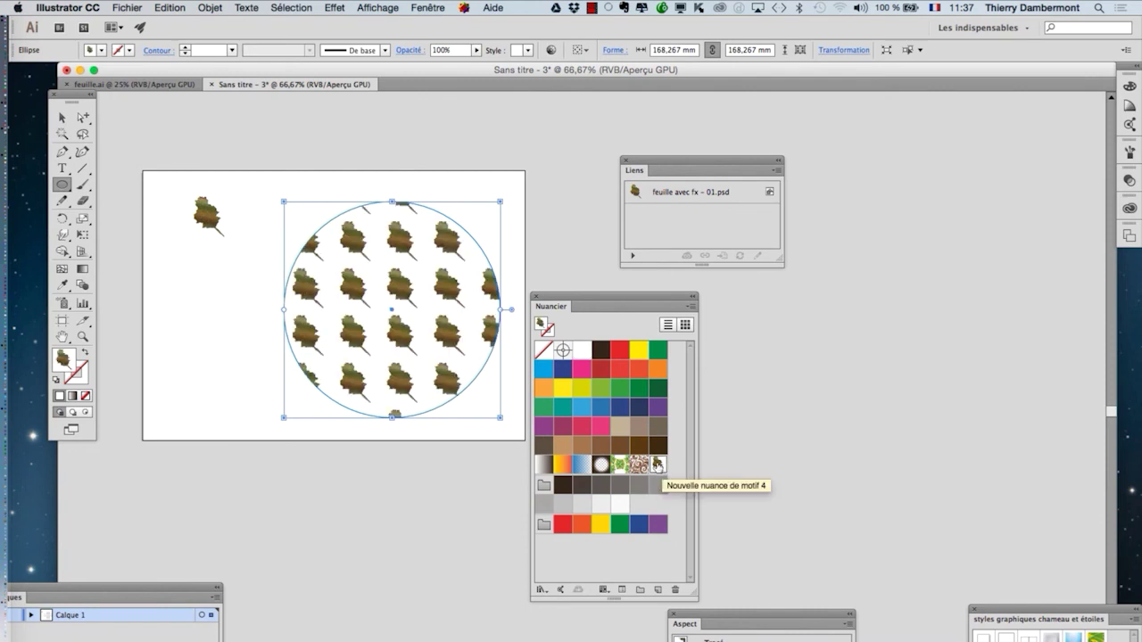
Open the leaf pattern swatch for editing, move its options clear of the preview, and set the tile type to brick by row.
double_click(659, 464)
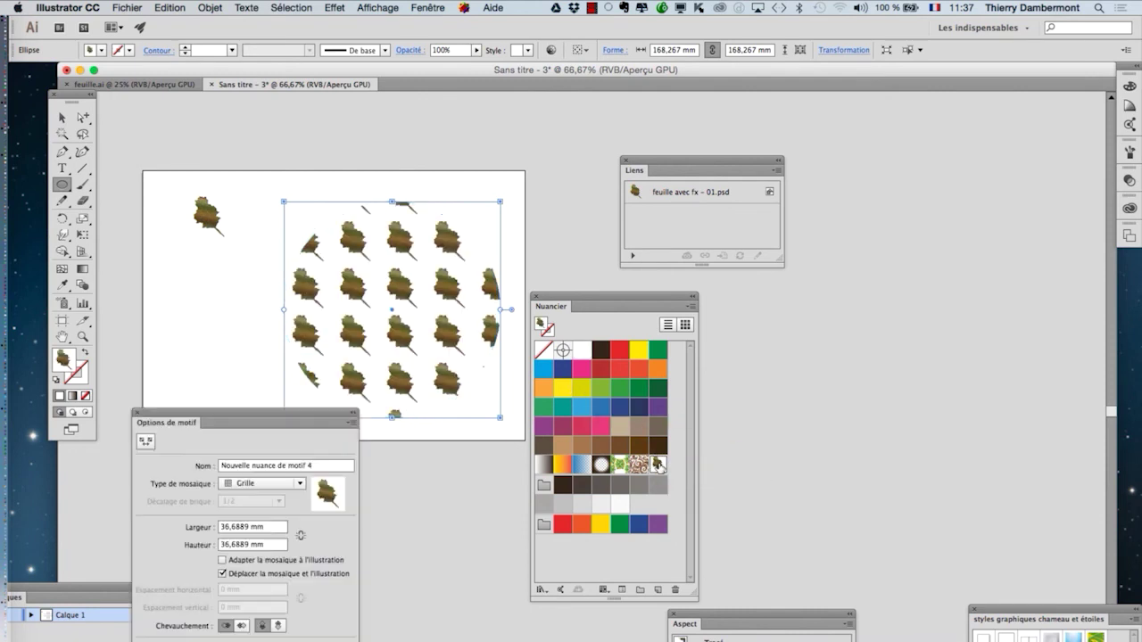
left_click_drag(280, 407, 847, 323)
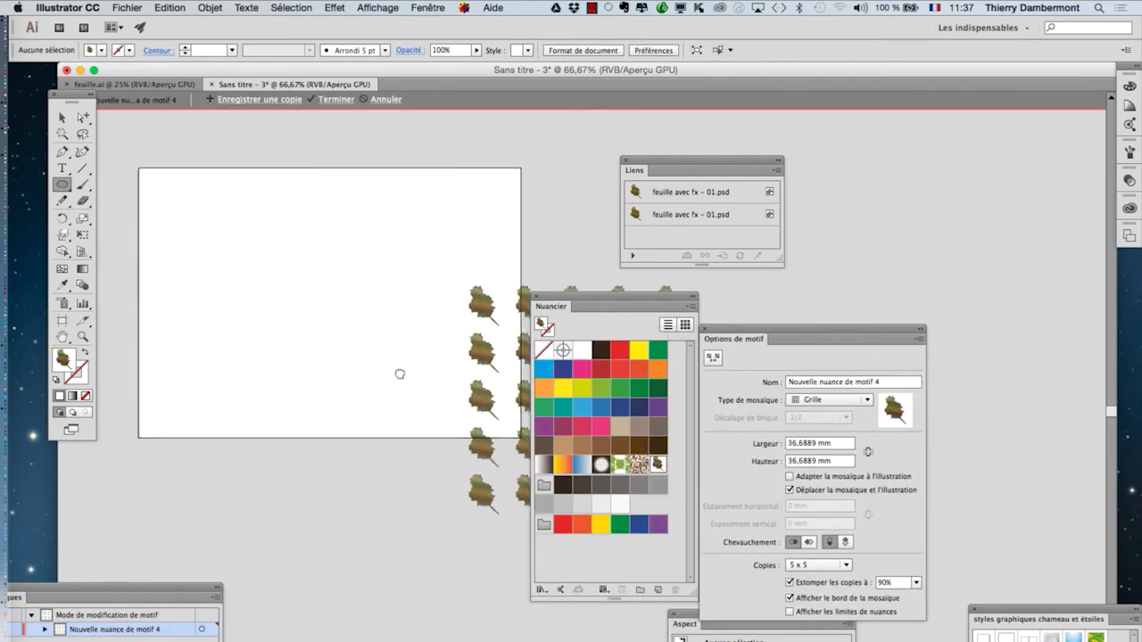
left_click_drag(398, 372, 186, 286)
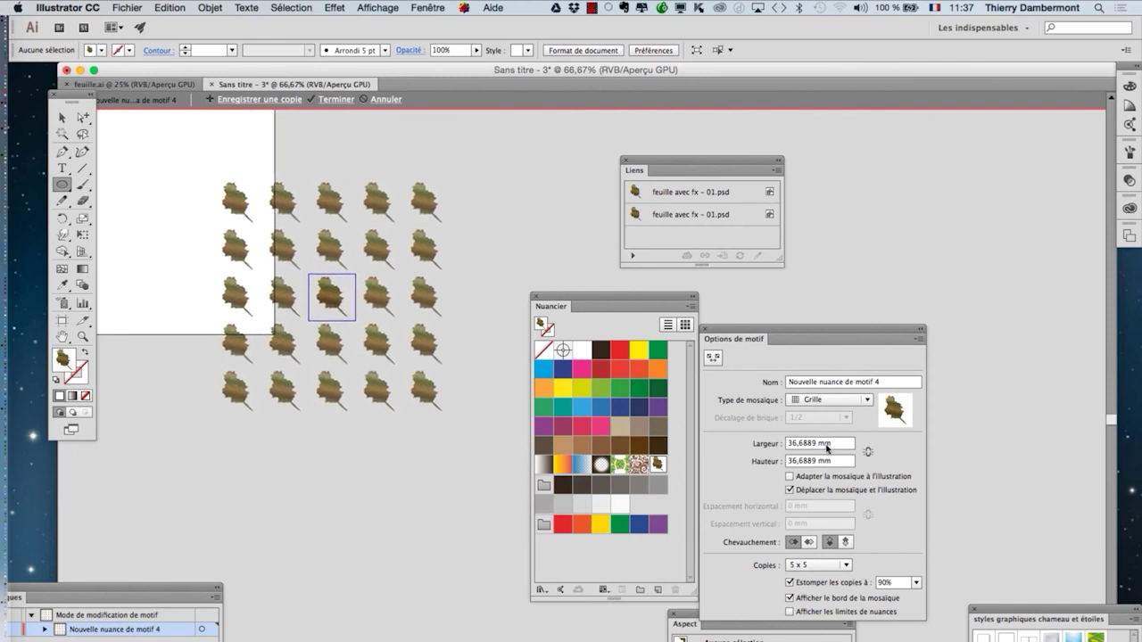
left_click(825, 401)
left_click(821, 428)
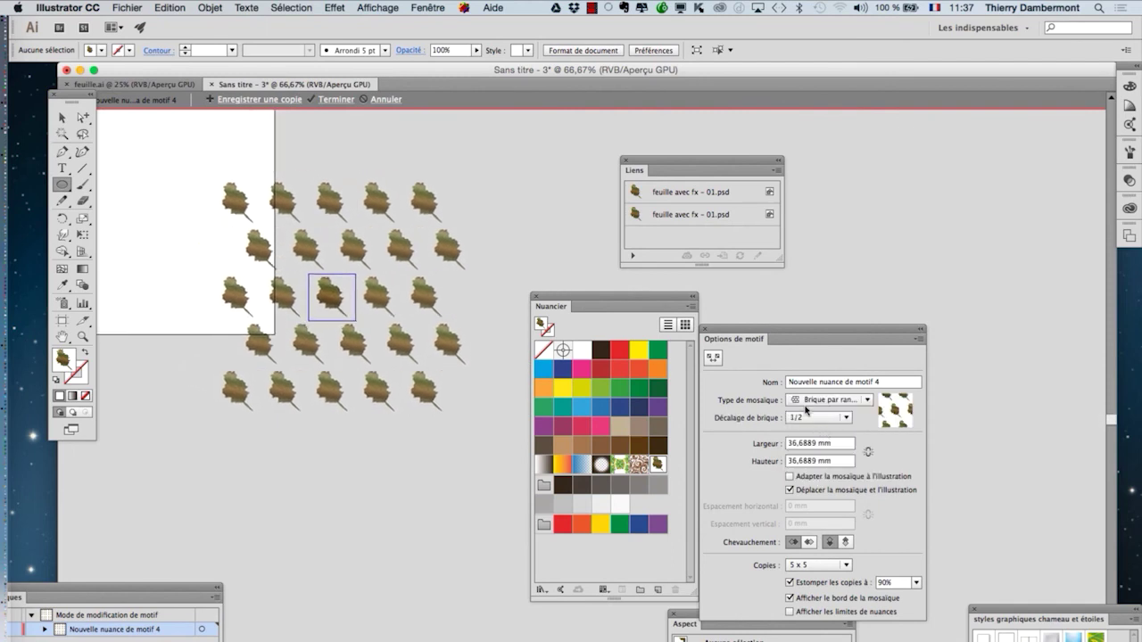
Enlarge the pattern tile with the Pattern Tile tool to about 45.7 × 41.8 mm and finish editing the pattern.
left_click(713, 359)
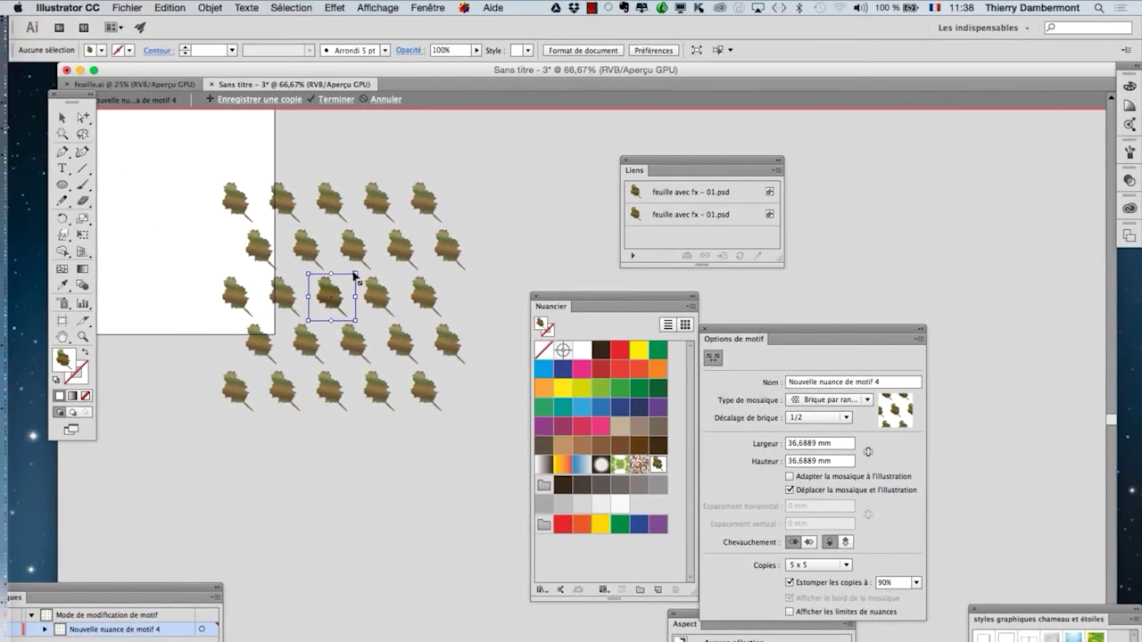
mouse_move(355, 276)
left_mouse_down()
mouse_move(375, 258)
mouse_move(325, 303)
mouse_move(368, 270)
left_mouse_up()
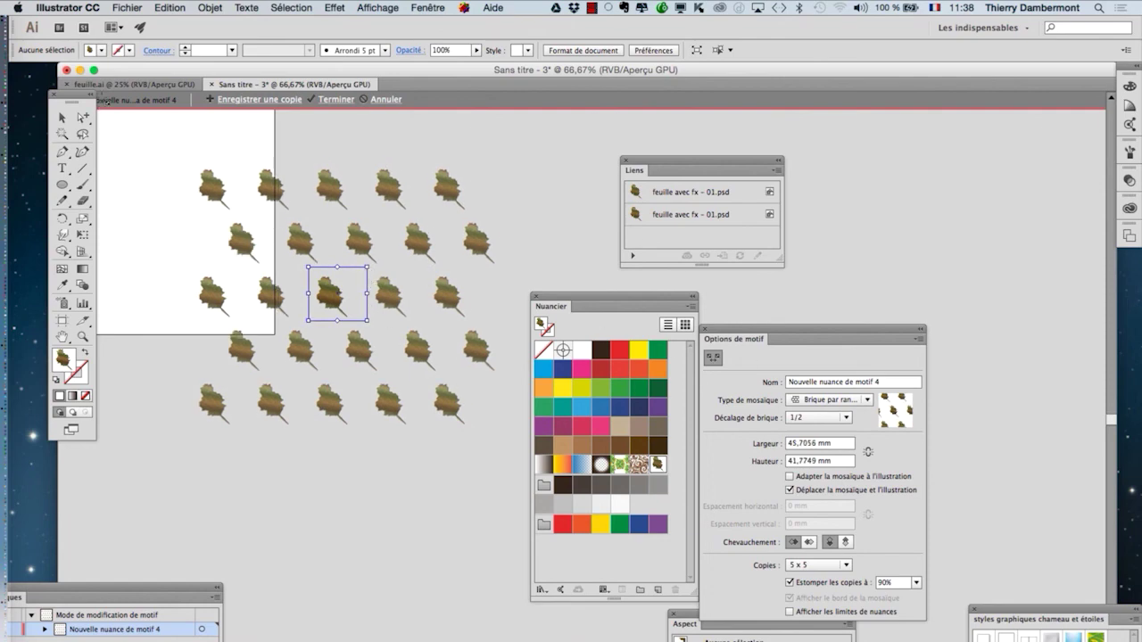
left_click_drag(72, 95, 53, 116)
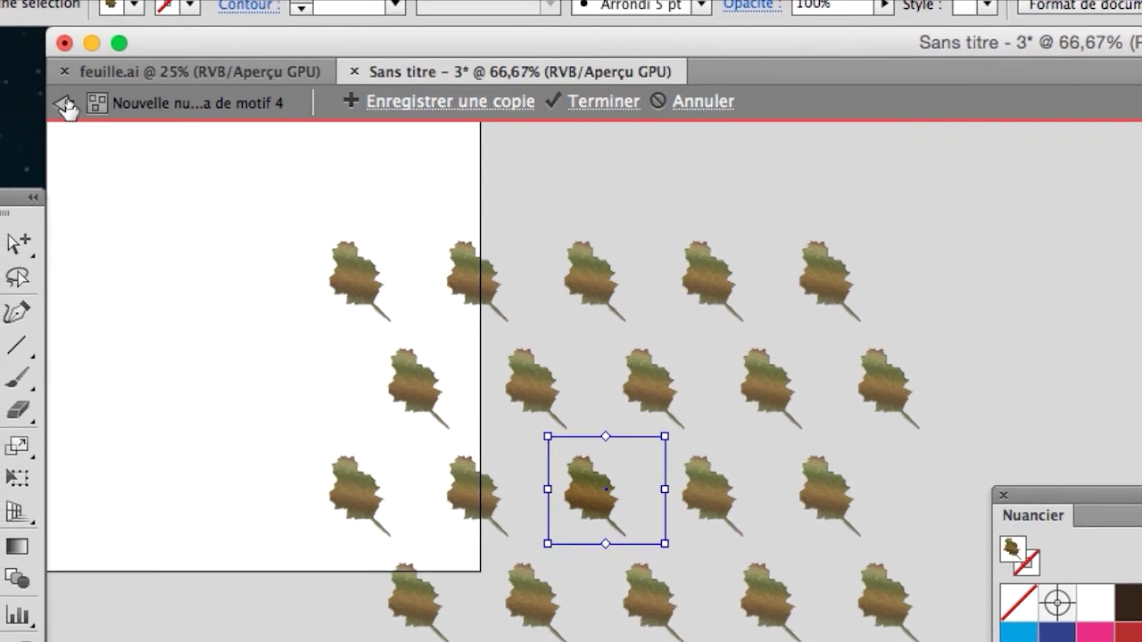
left_click(77, 105)
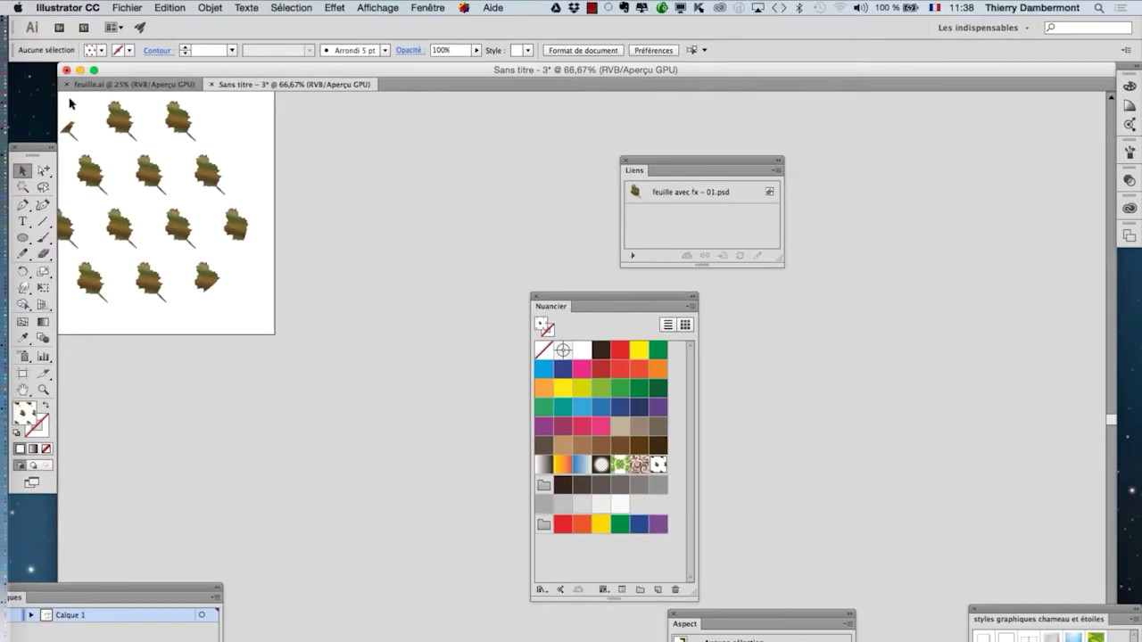
Add a second fill to the leaf-patterned circle in the Aspect panel and move it beneath the existing fill.
left_click_drag(343, 271, 692, 372)
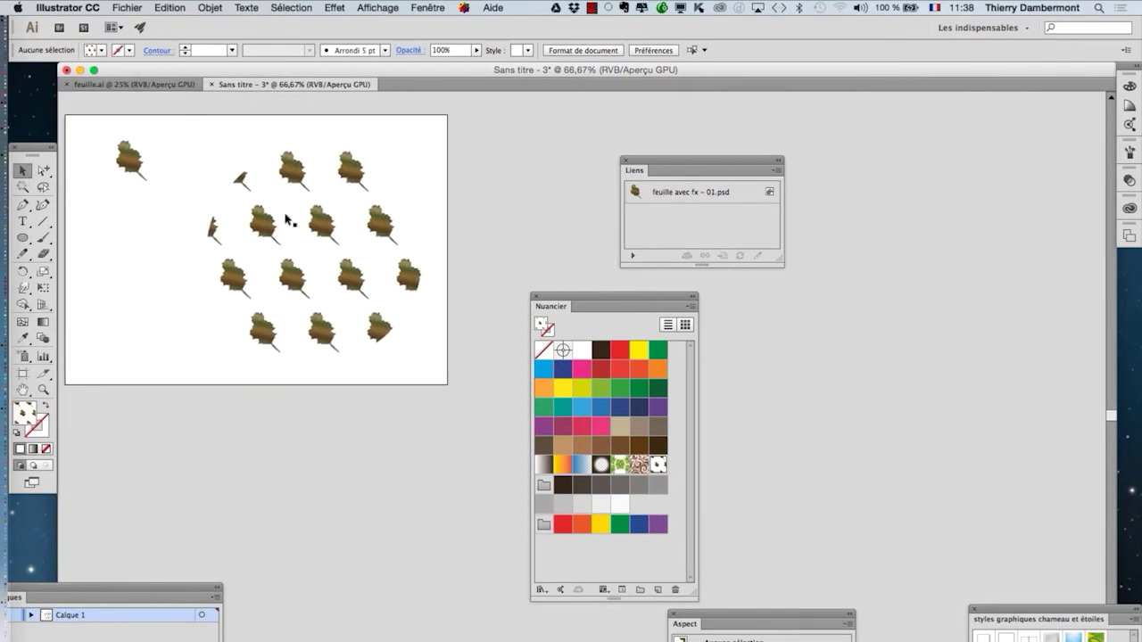
left_click(328, 290)
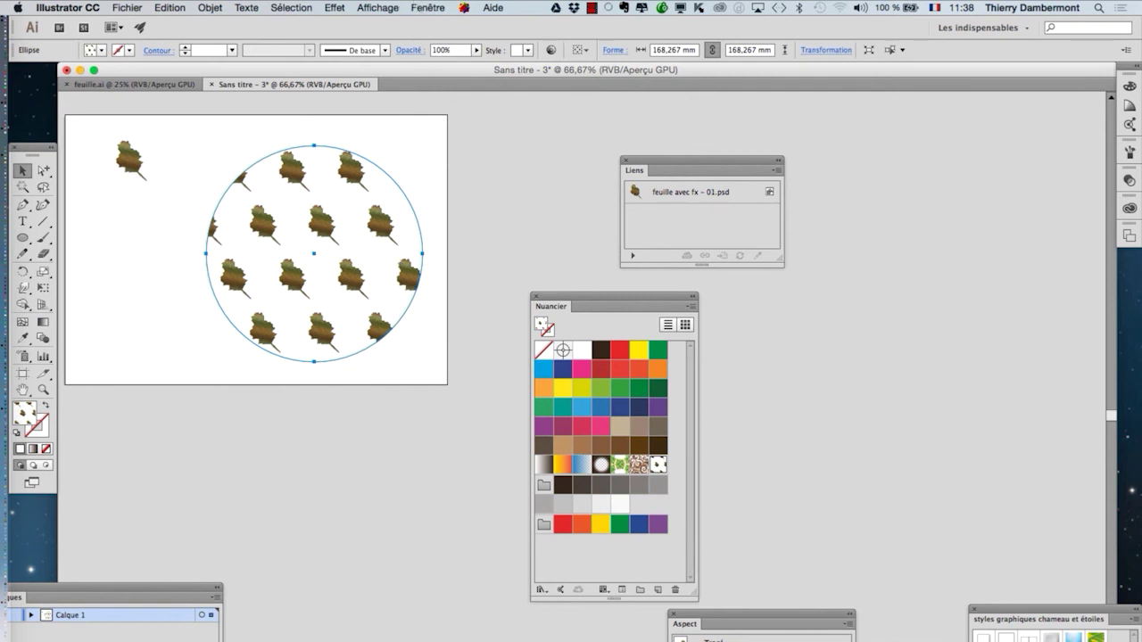
left_click_drag(729, 624, 325, 389)
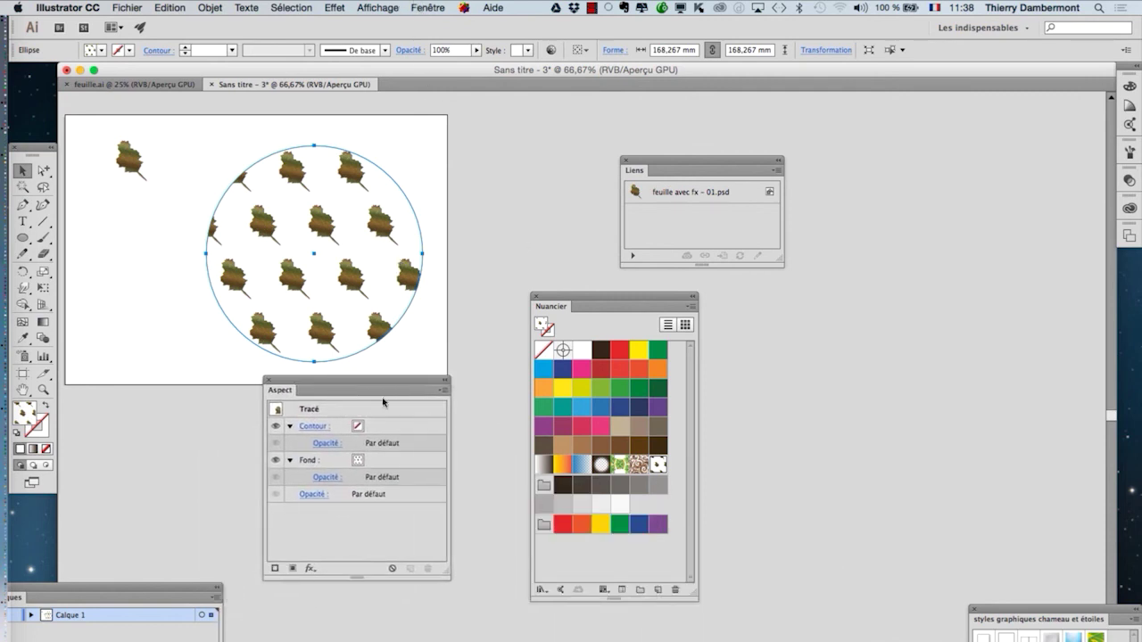
left_click(443, 390)
left_click(473, 393)
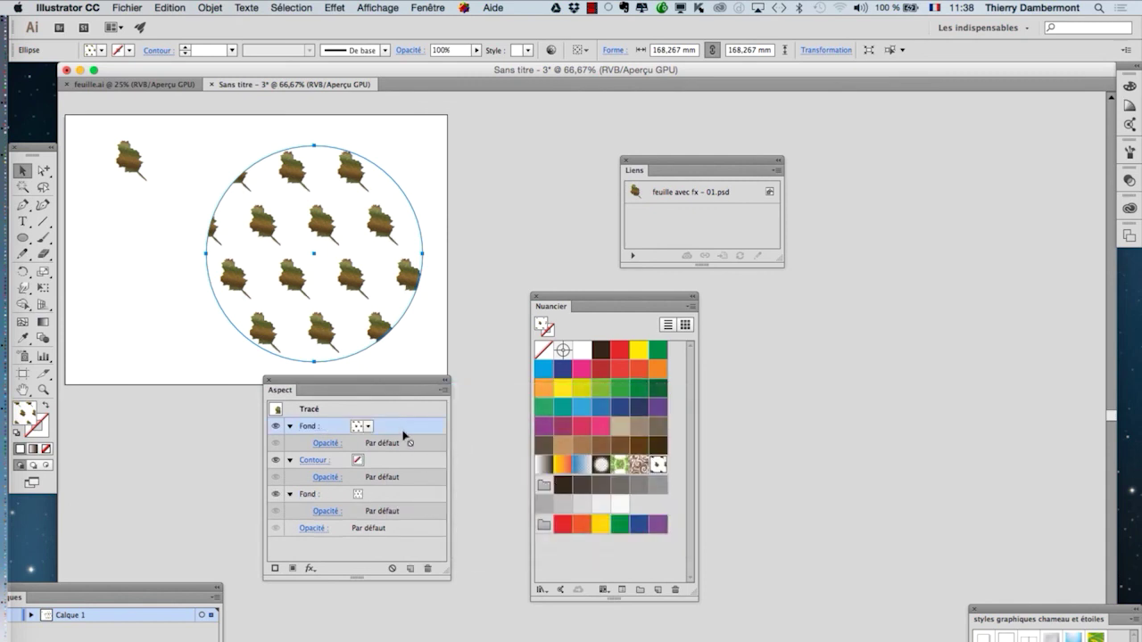
left_click_drag(403, 434, 372, 532)
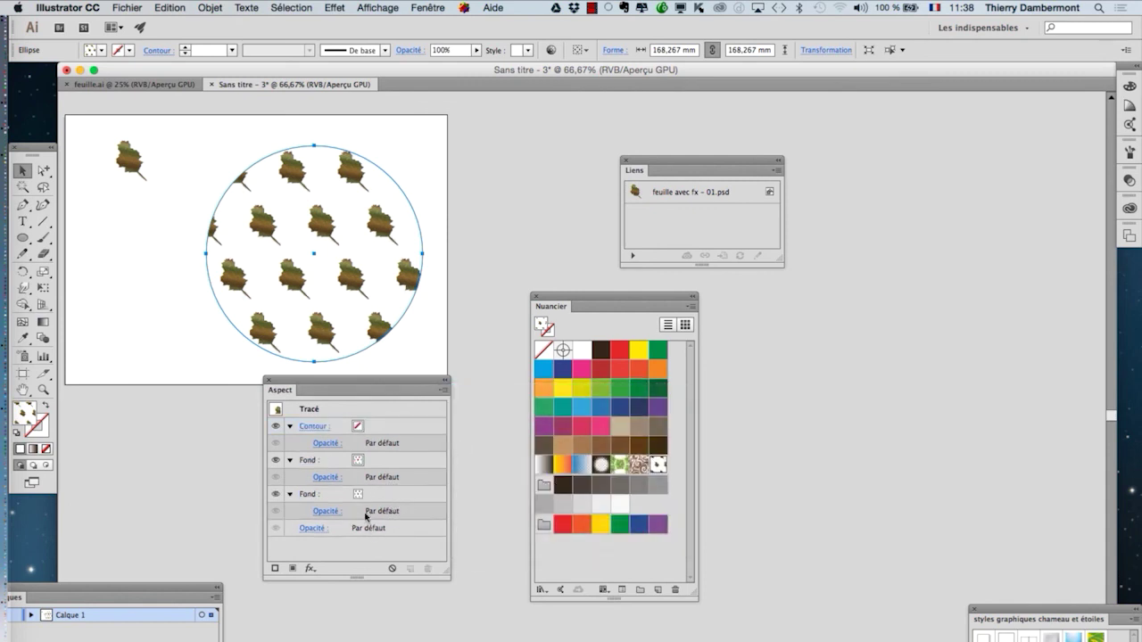
Apply the yellow-to-red gradient swatch to the circle's lower fill, move the Aspect panel aside and deselect the circle.
left_click(390, 496)
left_click(369, 495)
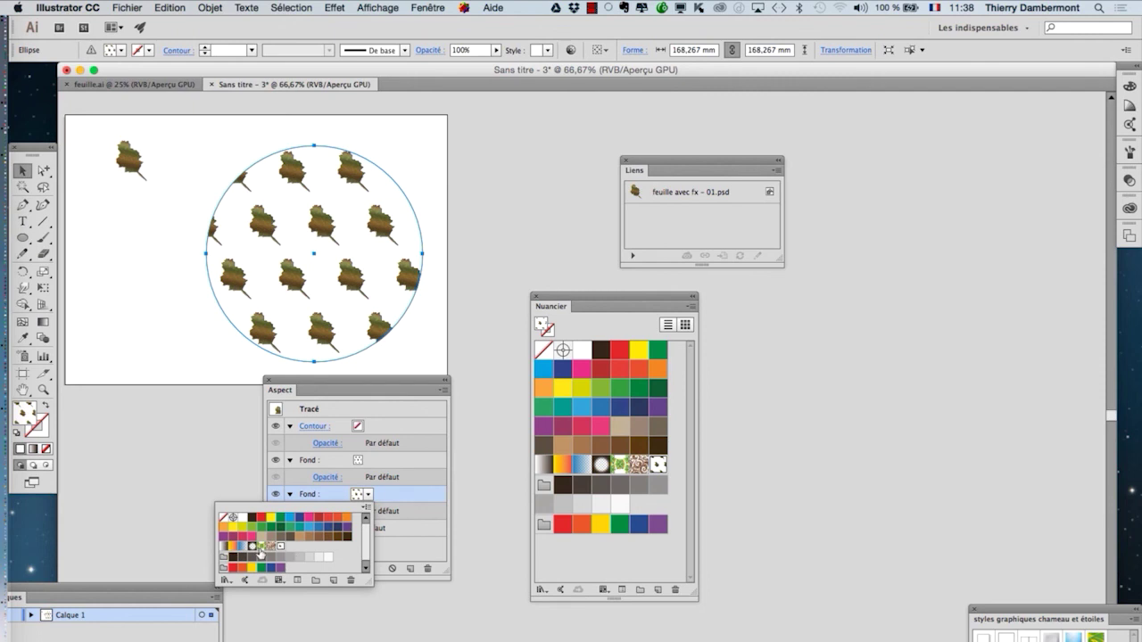
left_click(233, 546)
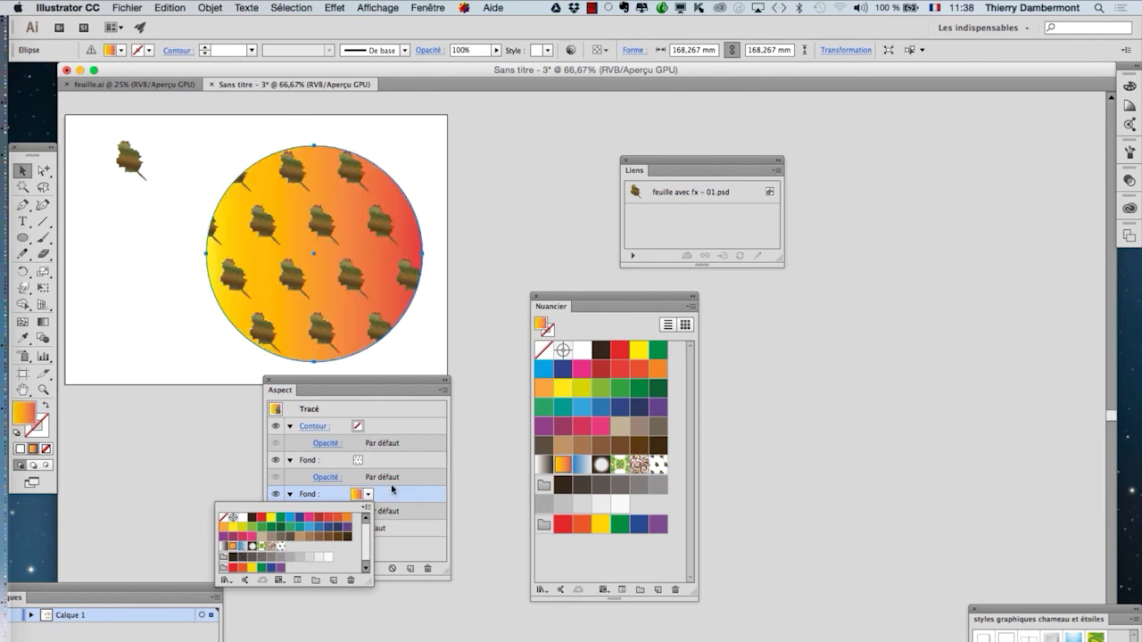
left_click_drag(296, 382, 825, 302)
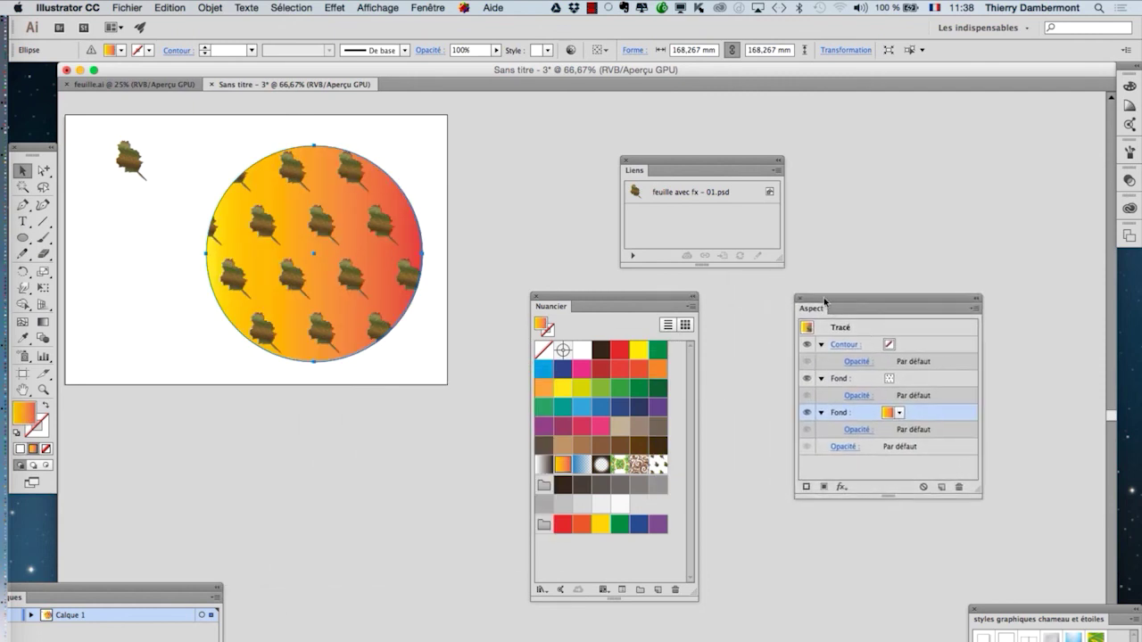
left_click(468, 409)
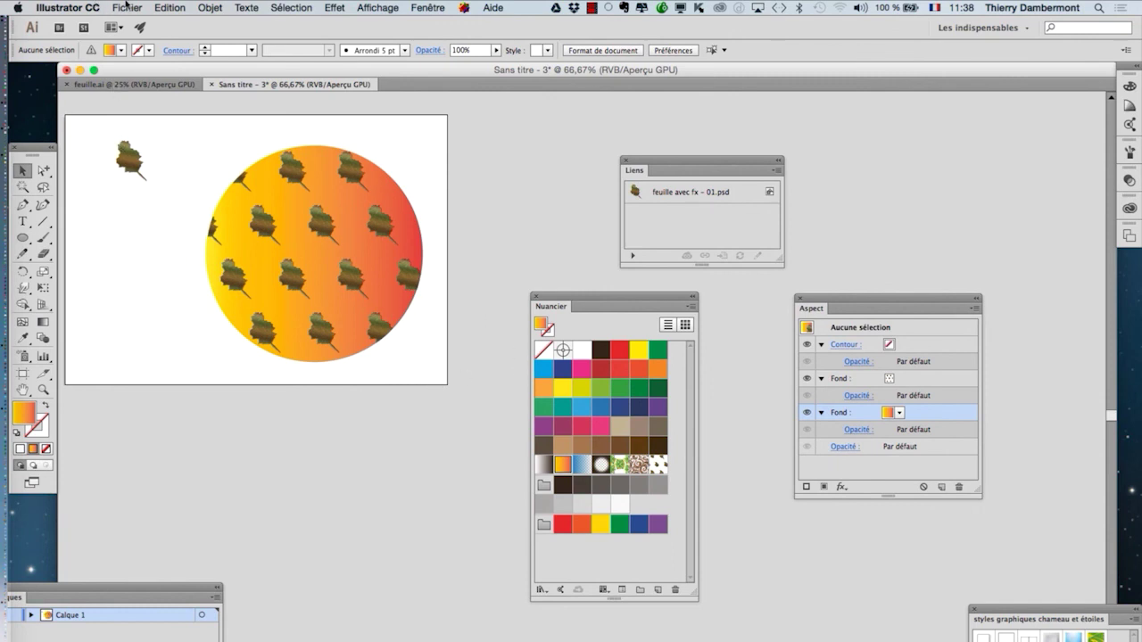
Place perso.psd as a linked image below the leaf, about 34 × 49 mm, inspect it up close and delete it.
left_click(126, 7)
left_click(160, 221)
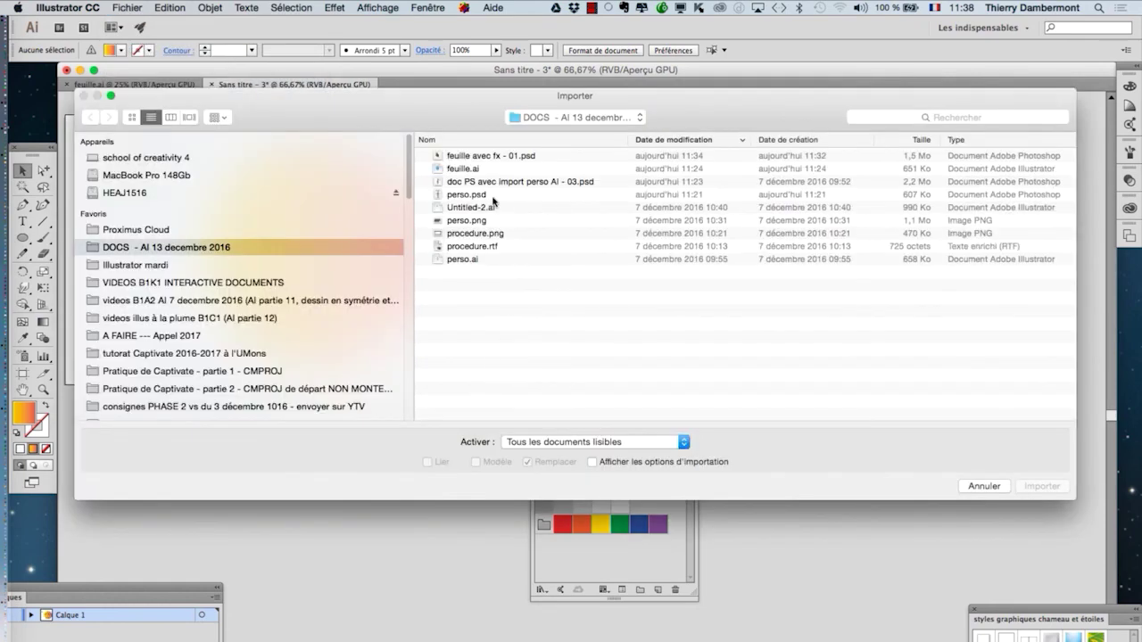
left_click(491, 196)
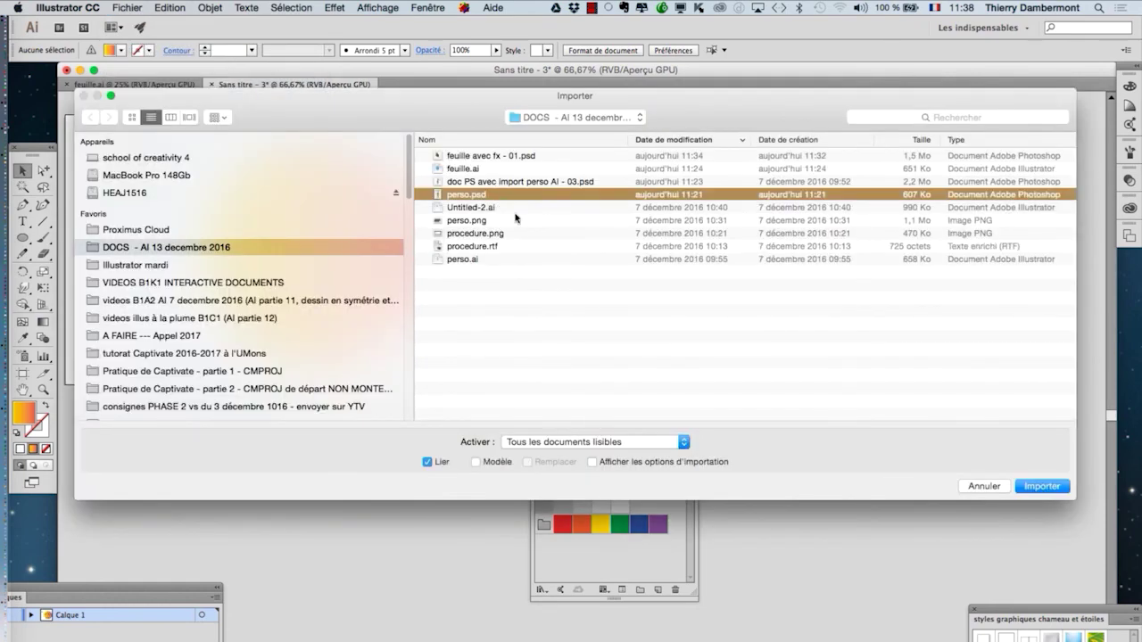
left_click(1040, 487)
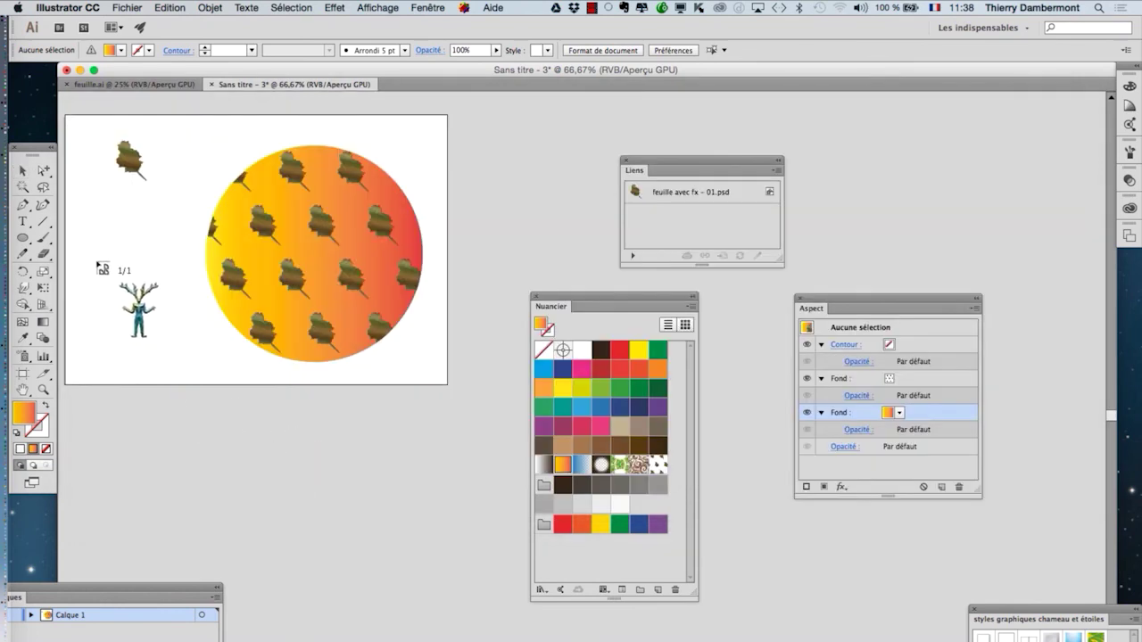
left_click_drag(96, 260, 141, 322)
scroll(114, 296, "up", 3)
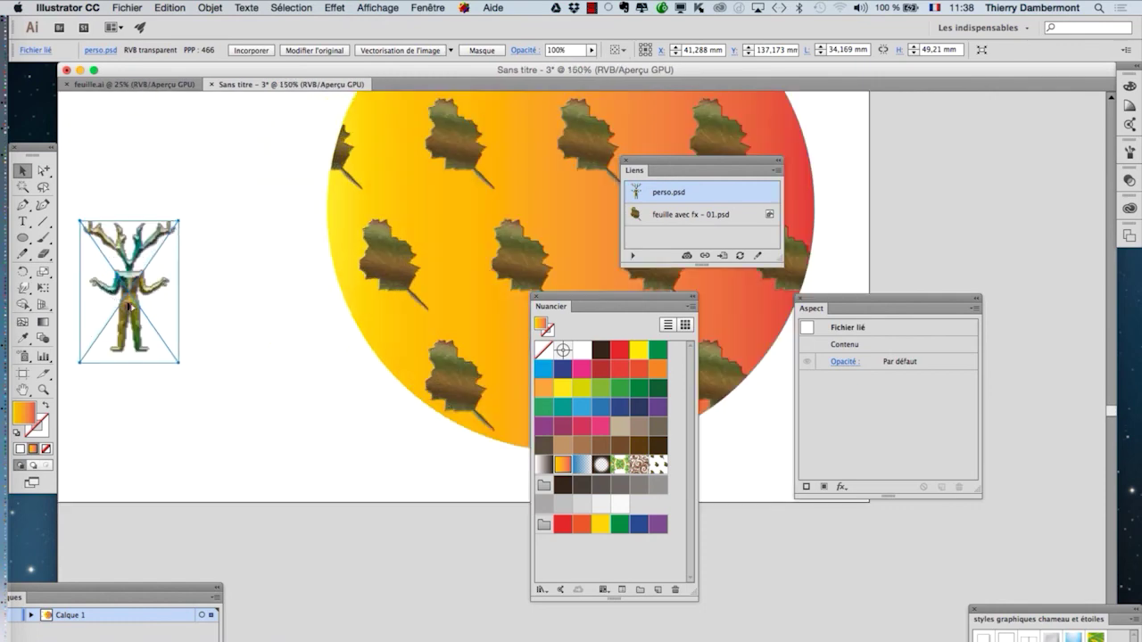
scroll(237, 365, "left", 4)
scroll(237, 365, "up", 2)
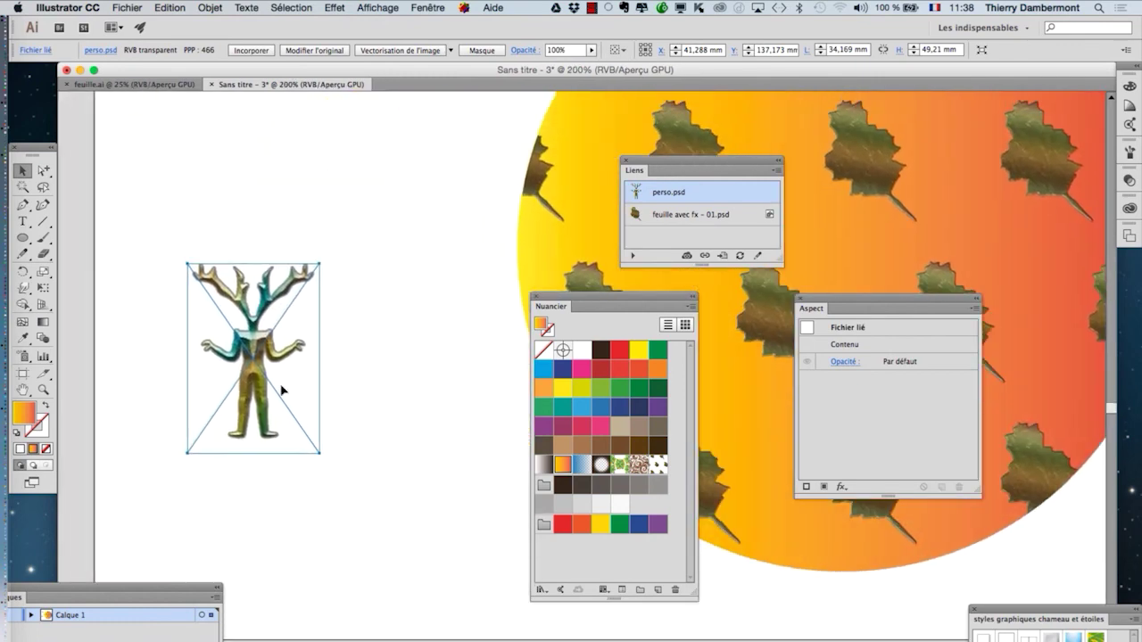
key("Delete")
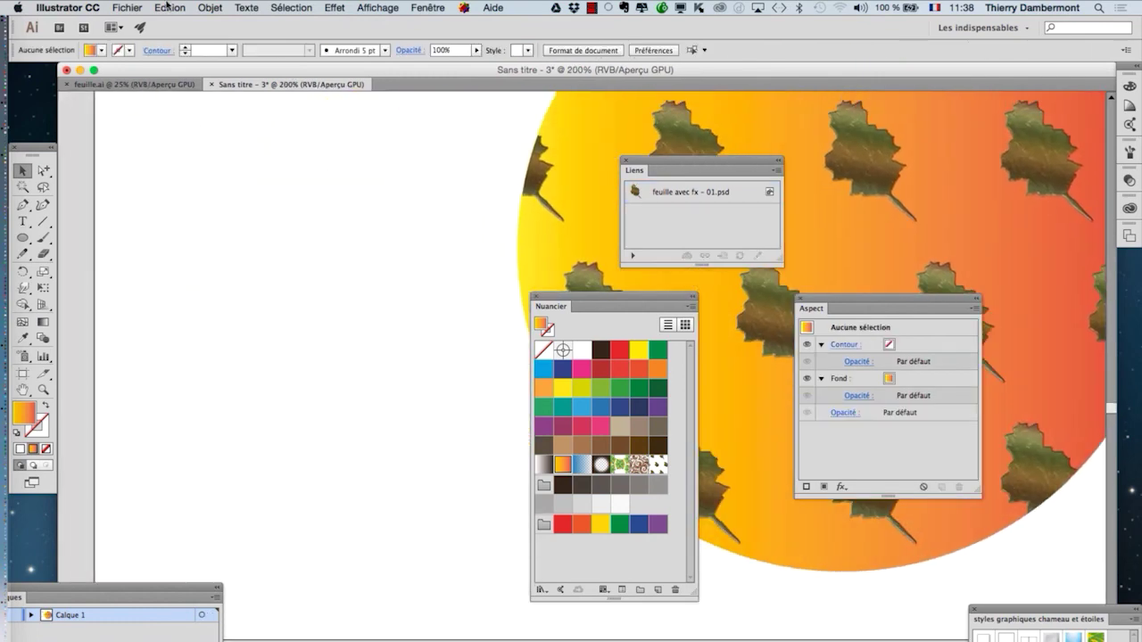
Place "doc PS avec import perso AI - 03.psd" without linking, about 32 × 32 mm, in the empty area beside the circle.
left_click(127, 7)
left_click(548, 277)
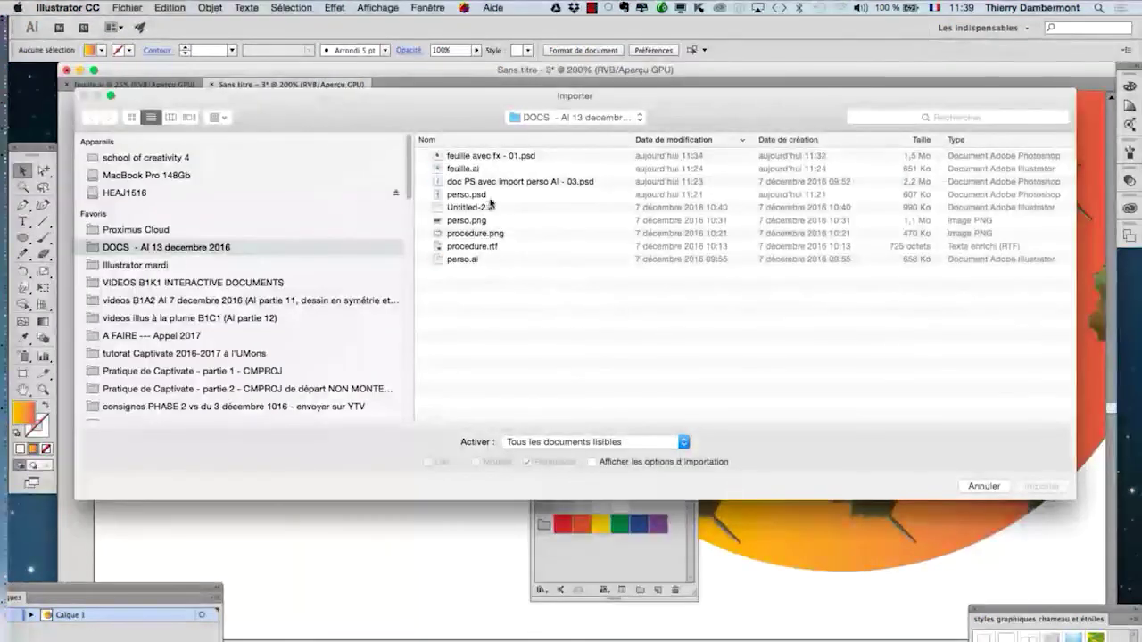
left_click(508, 186)
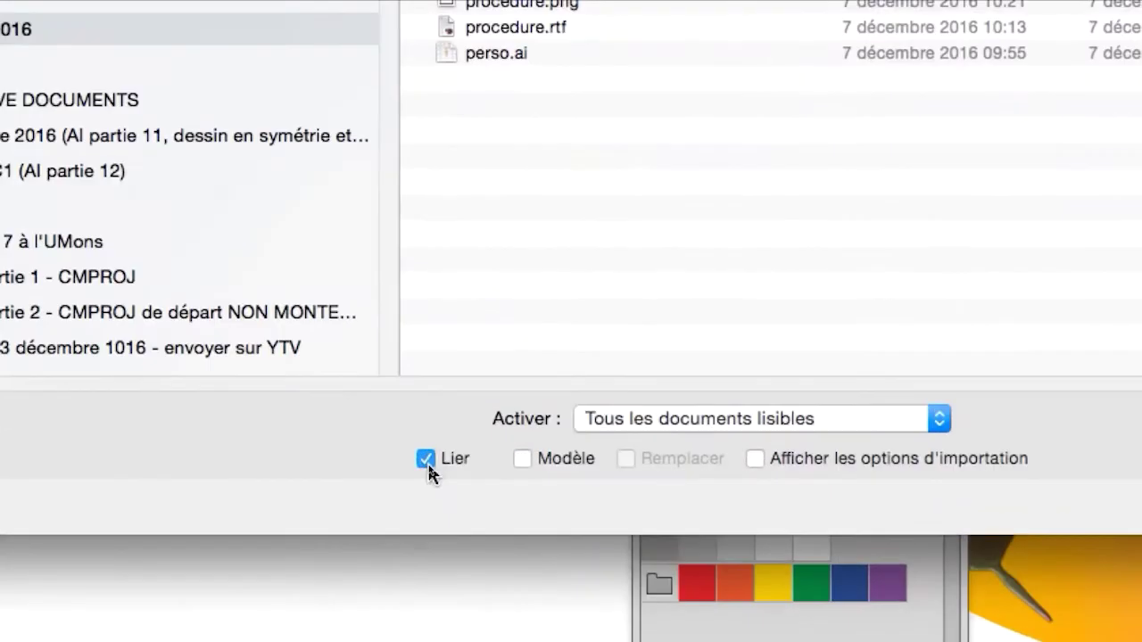
left_click(428, 463)
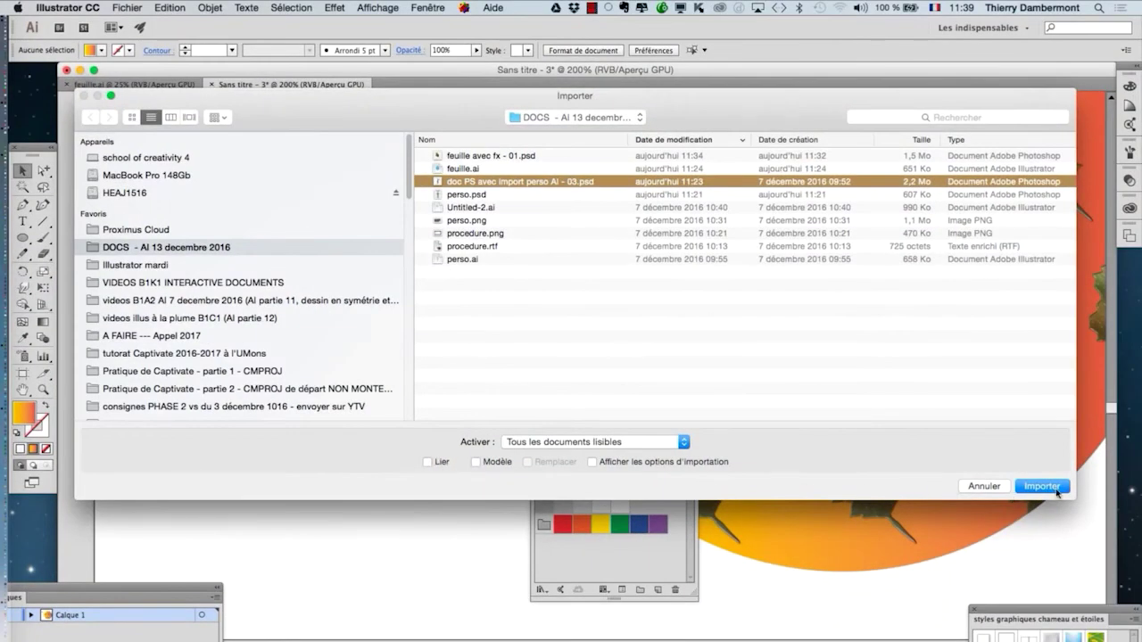
left_click(1056, 490)
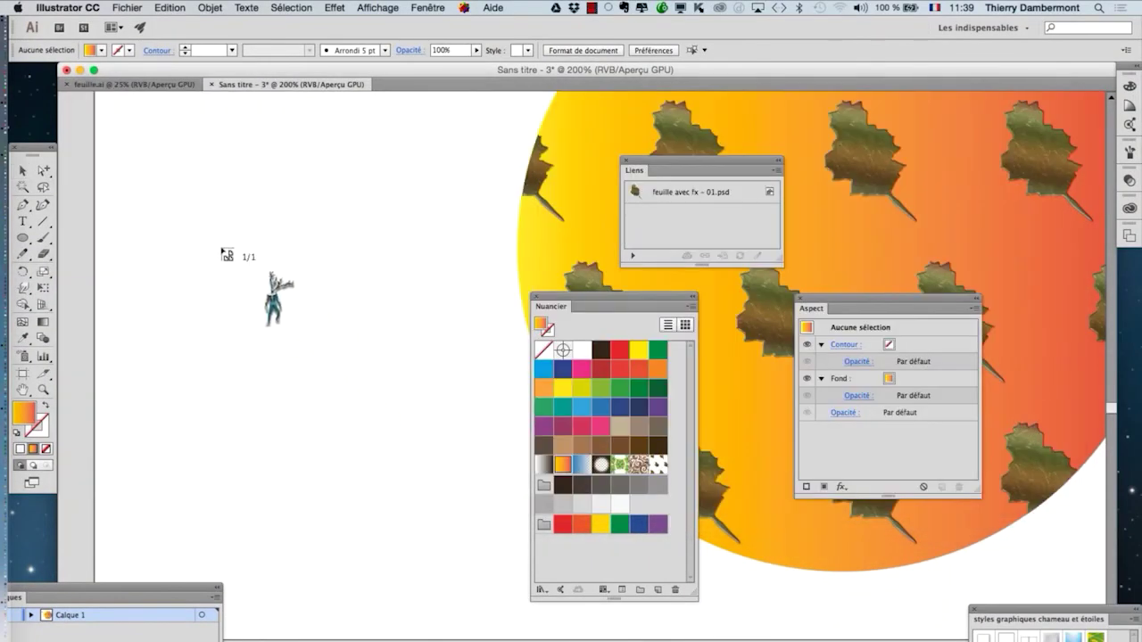
left_click_drag(214, 240, 336, 387)
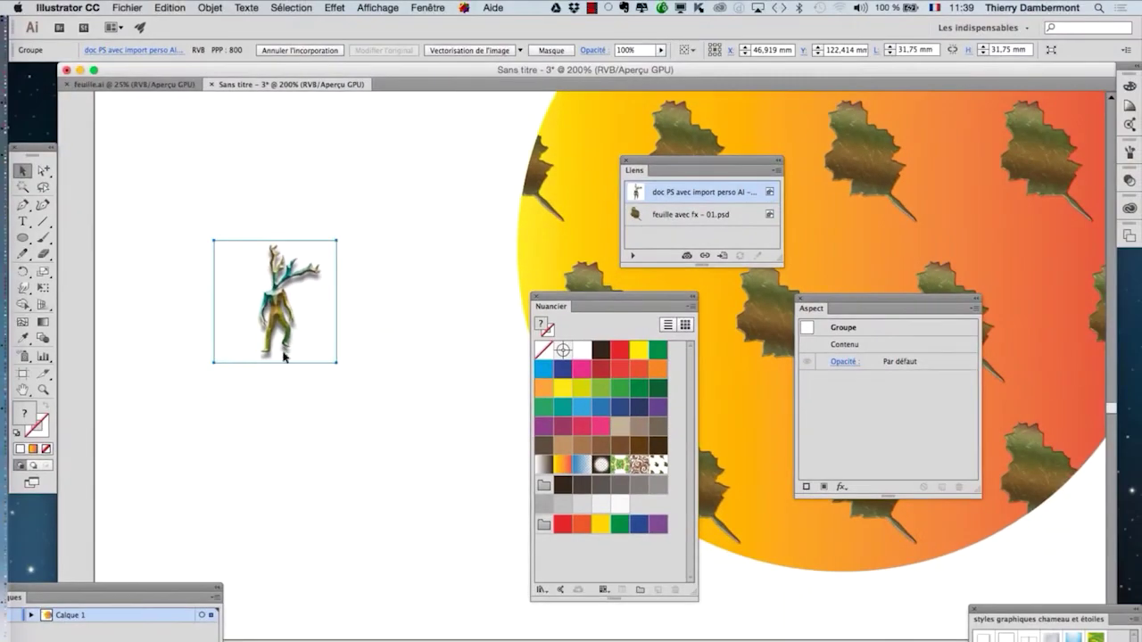
Add the embedded character to the Nuancier swatches as a pattern.
left_click(629, 475)
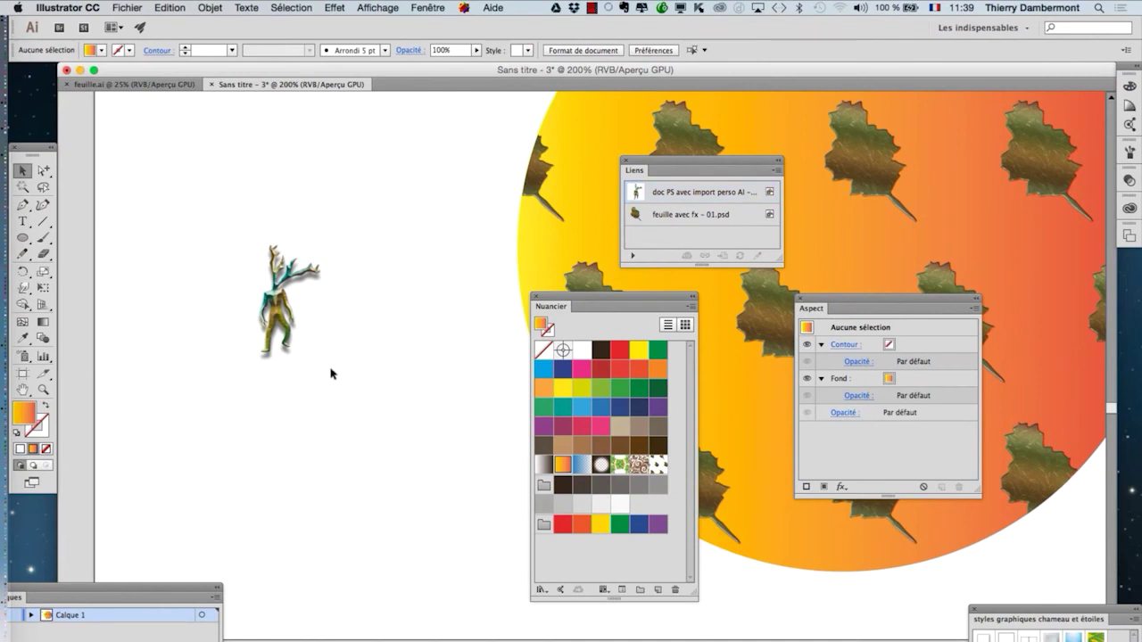
left_click_drag(347, 363, 321, 325)
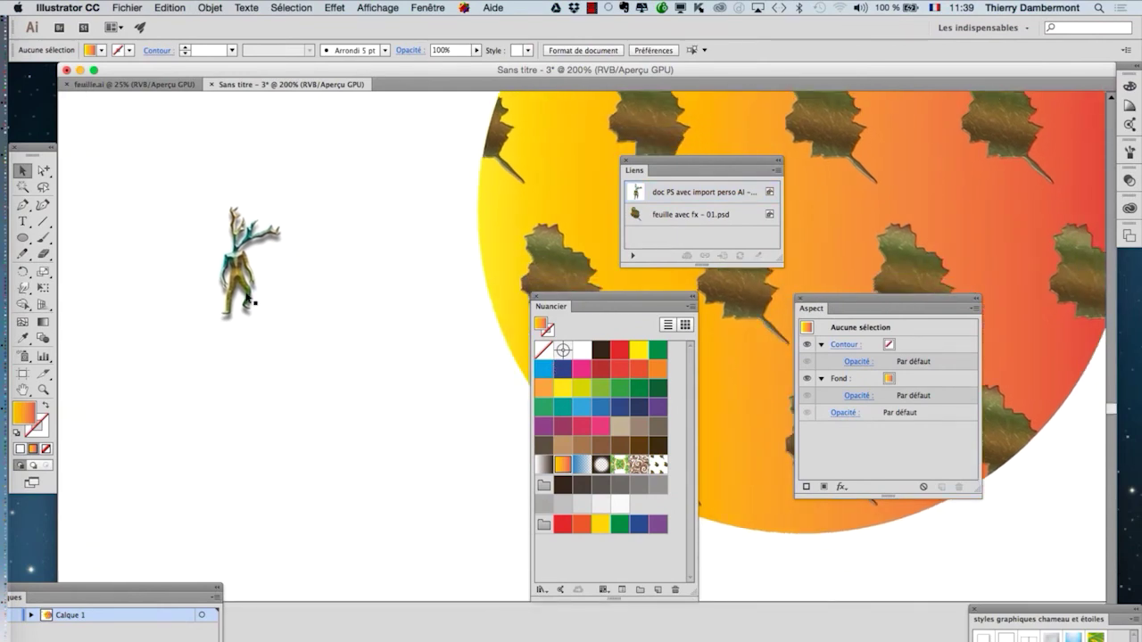
left_click_drag(463, 435, 636, 503)
Add a new gradient fill to the leaf-patterned circle and move it beneath the pattern fill.
left_click(523, 178)
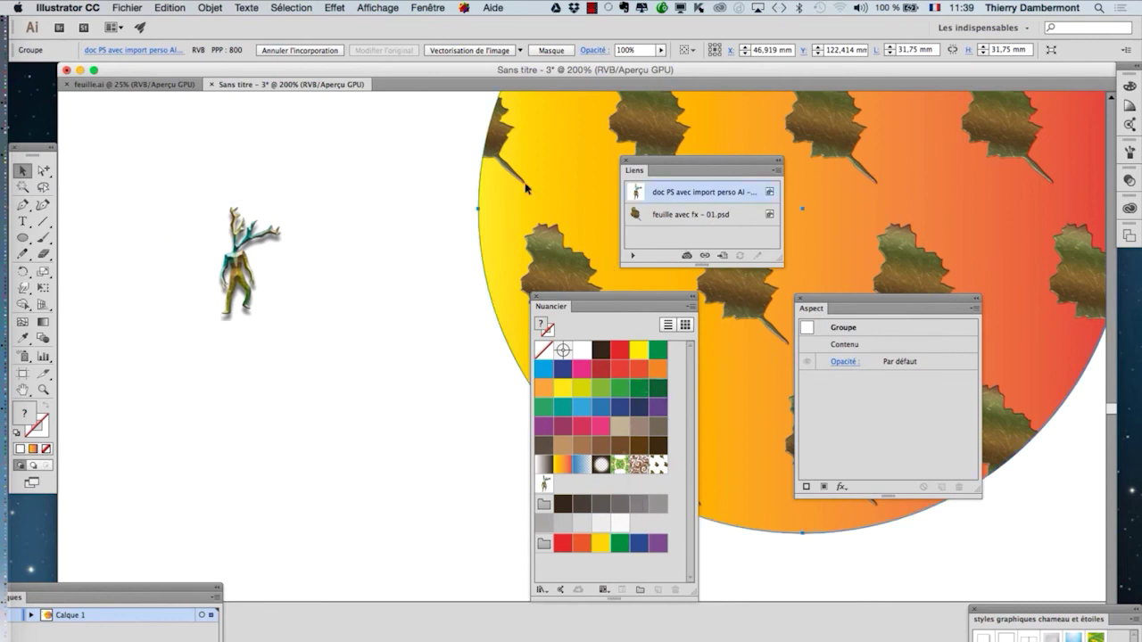
left_click(973, 309)
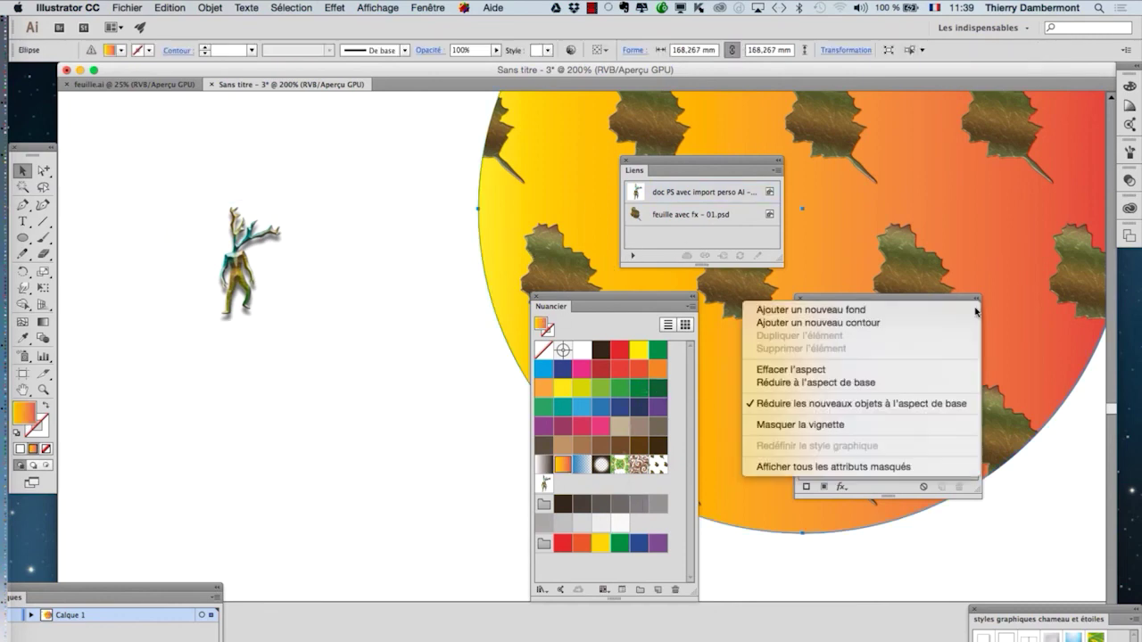
left_click(925, 311)
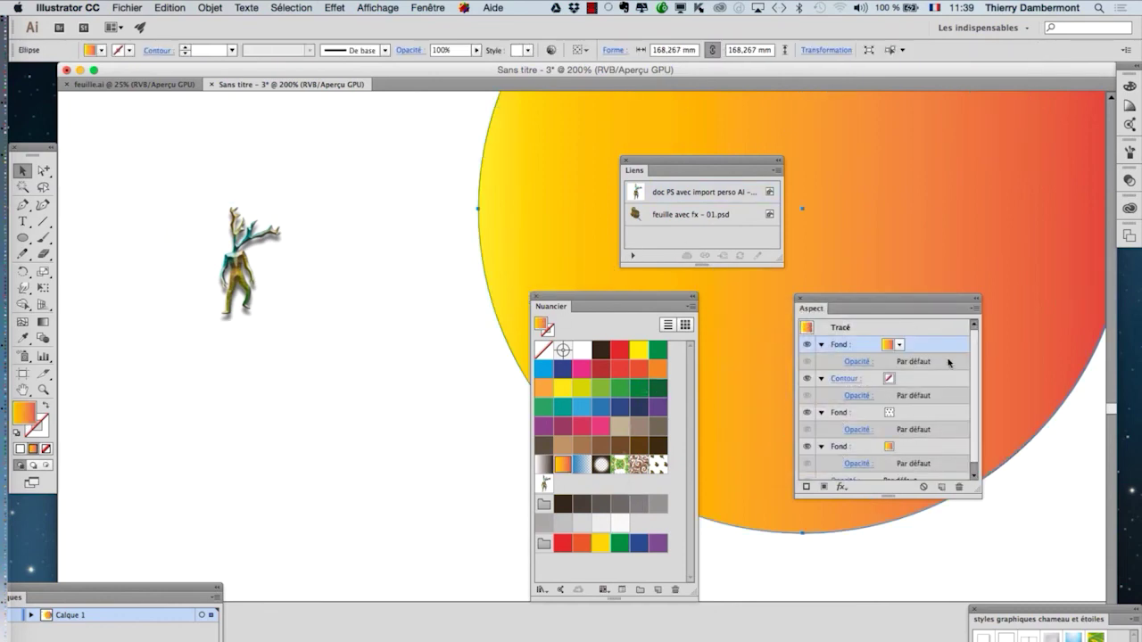
left_click_drag(942, 345, 940, 438)
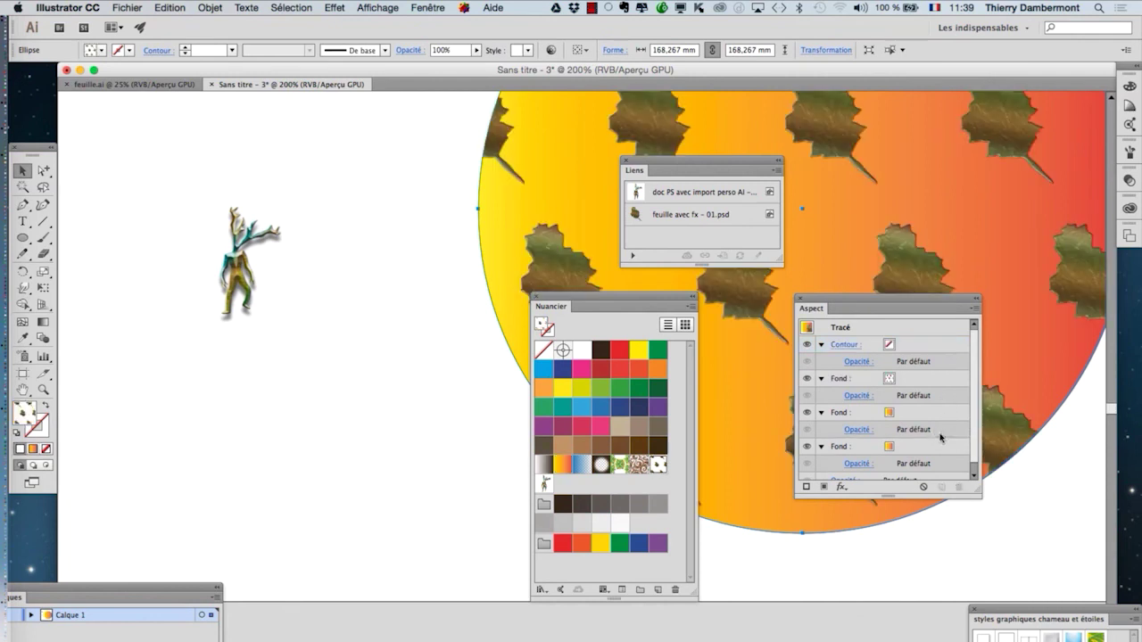
Try the character pattern swatch on the circle's upper fill, move the Nuancier panel aside, and undo the fill change.
left_click(544, 485)
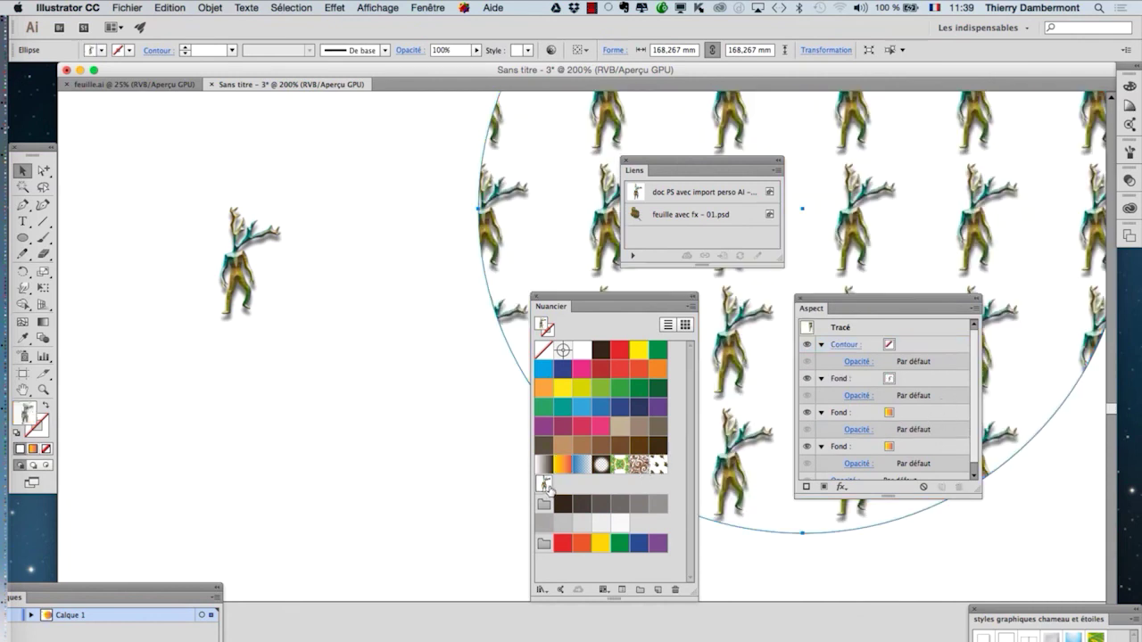
left_click_drag(578, 299, 295, 352)
key("super+minus")
key("super+minus")
key("super+minus")
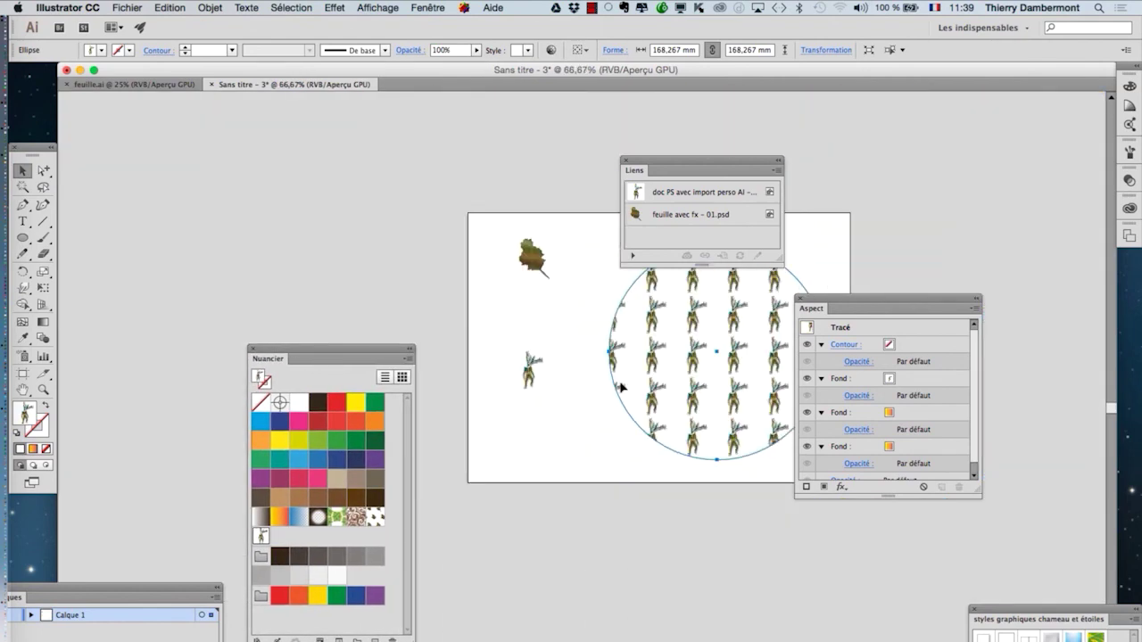
key("super+z")
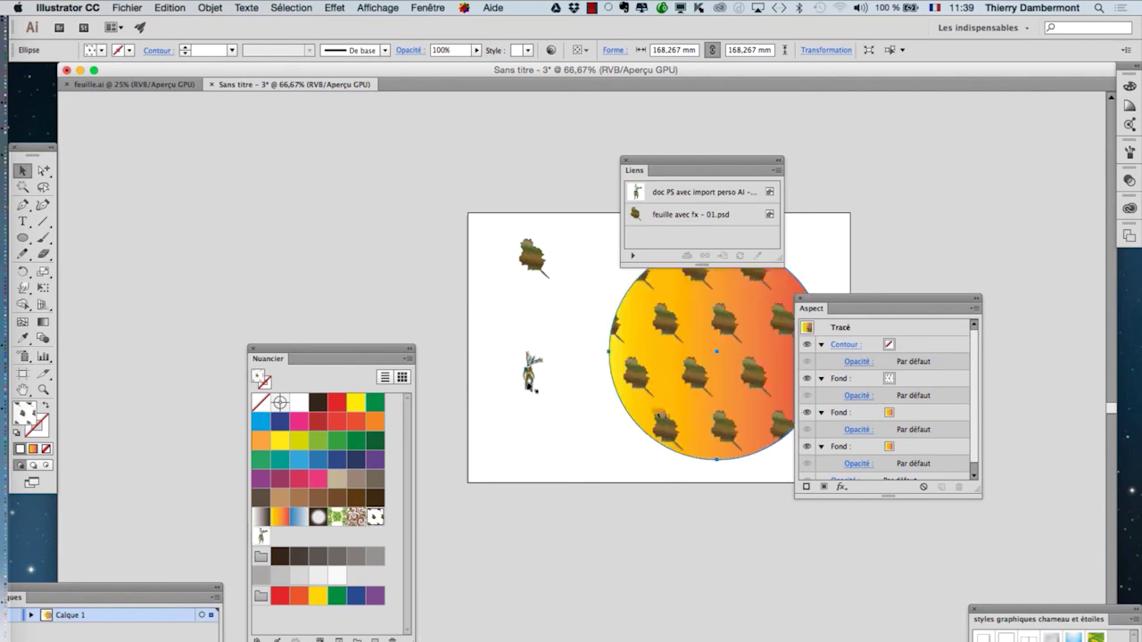
Select the embedded character beside the circle, examine its opaque white background up close, and delete it.
left_click(535, 379)
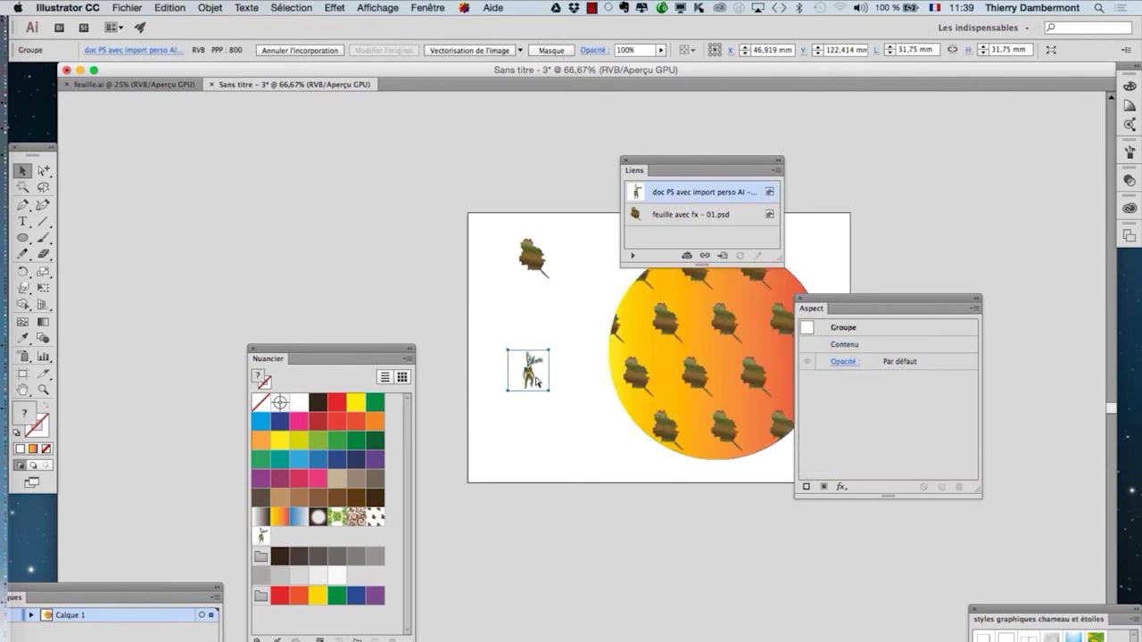
key("super+plus")
key("super+plus")
key("super+plus")
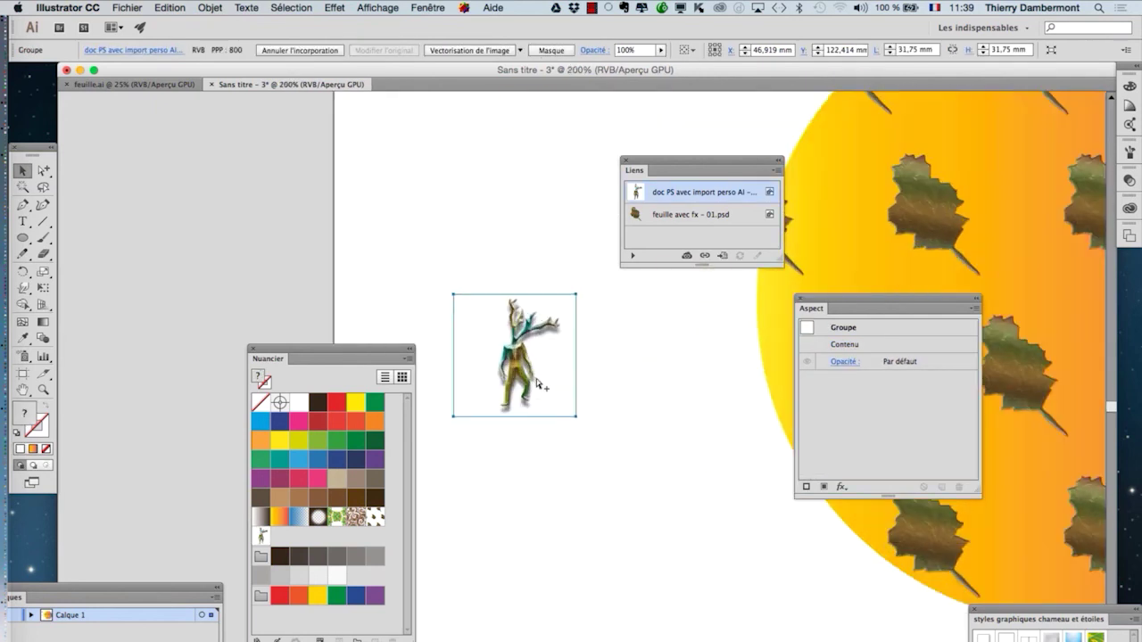
key("Delete")
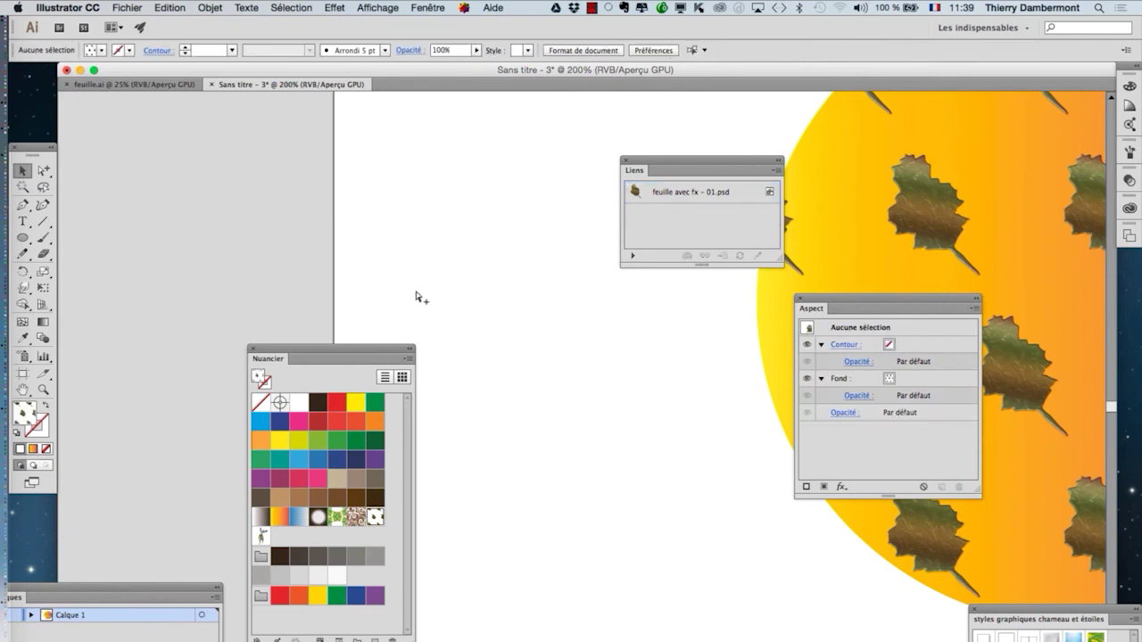
Switch to Photoshop and open "doc PS avec import perso AI - 03.psd" from the DOCS - AI 13 decembre 2016 folder.
key("super+Tab")
left_click(132, 7)
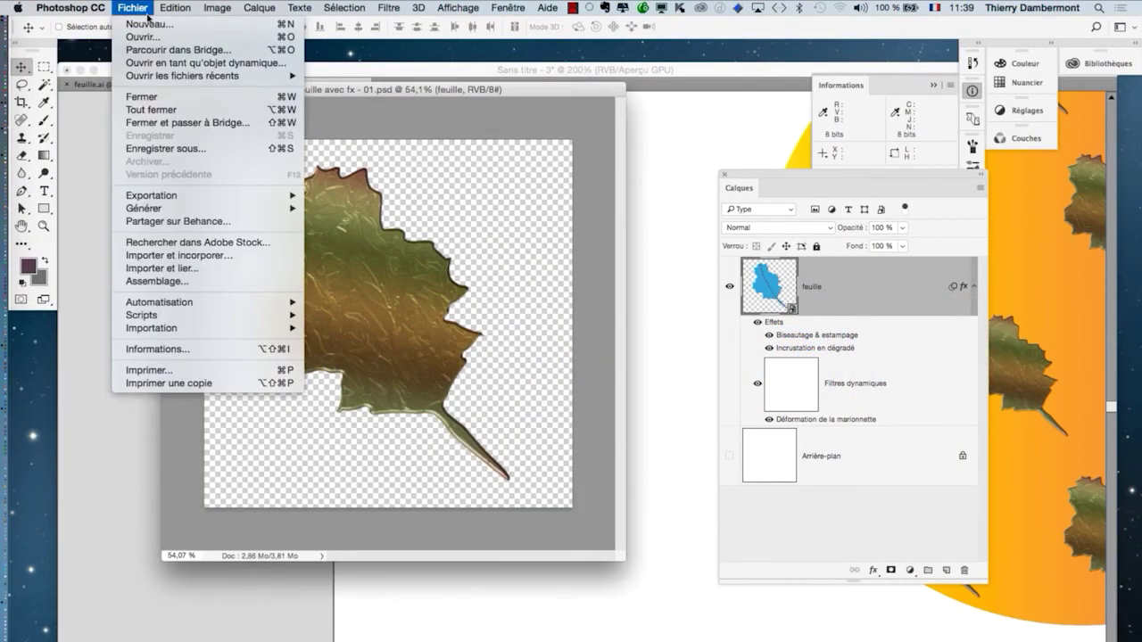
left_click(152, 38)
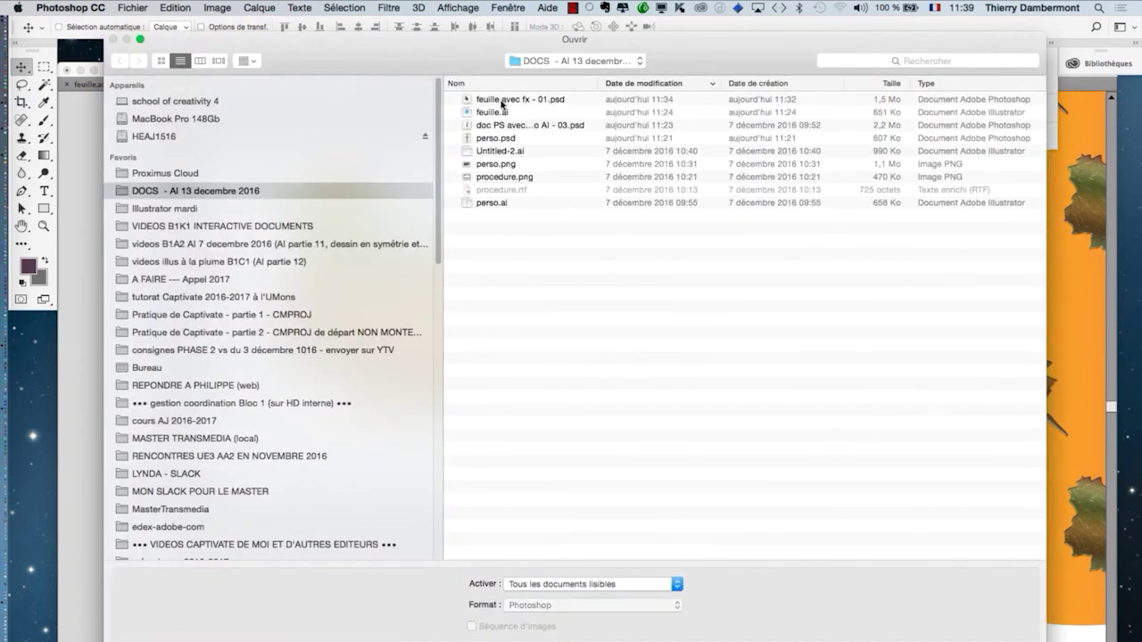
left_click(502, 105)
left_click(513, 128)
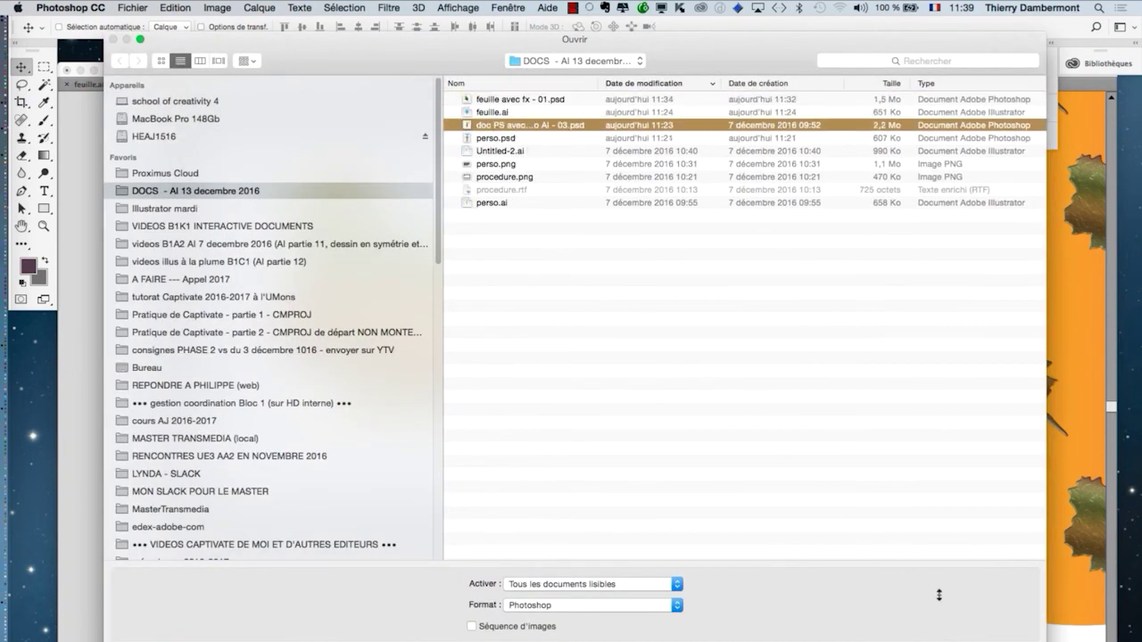
left_click(1006, 637)
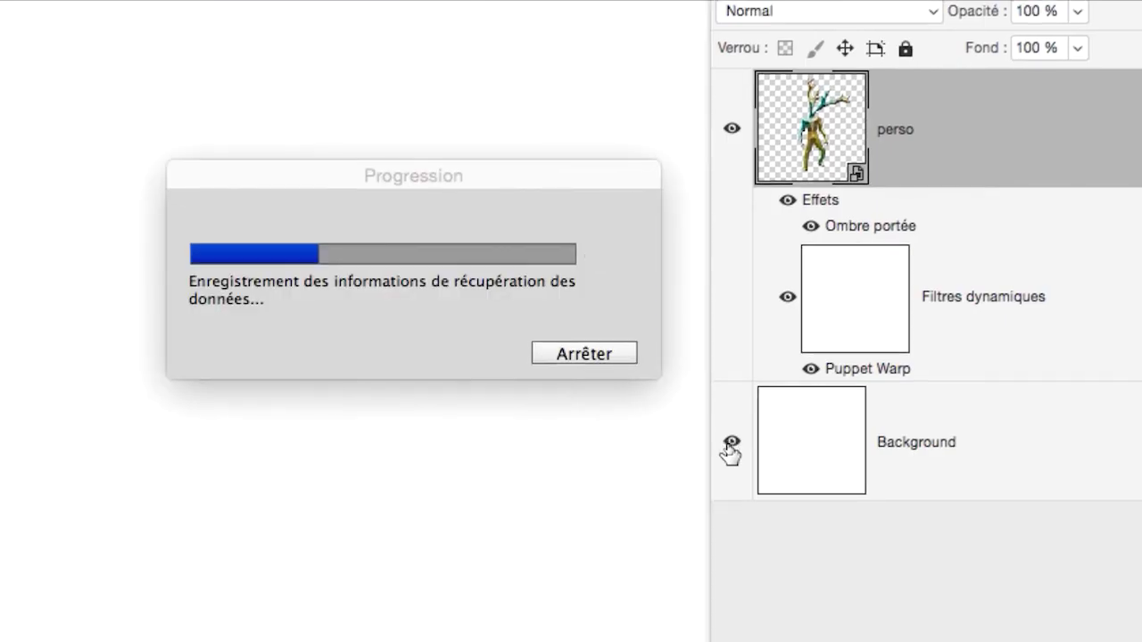
Hide the Background layer of the character document, hide the other applications, and save the PSD with transparency.
left_click(731, 443)
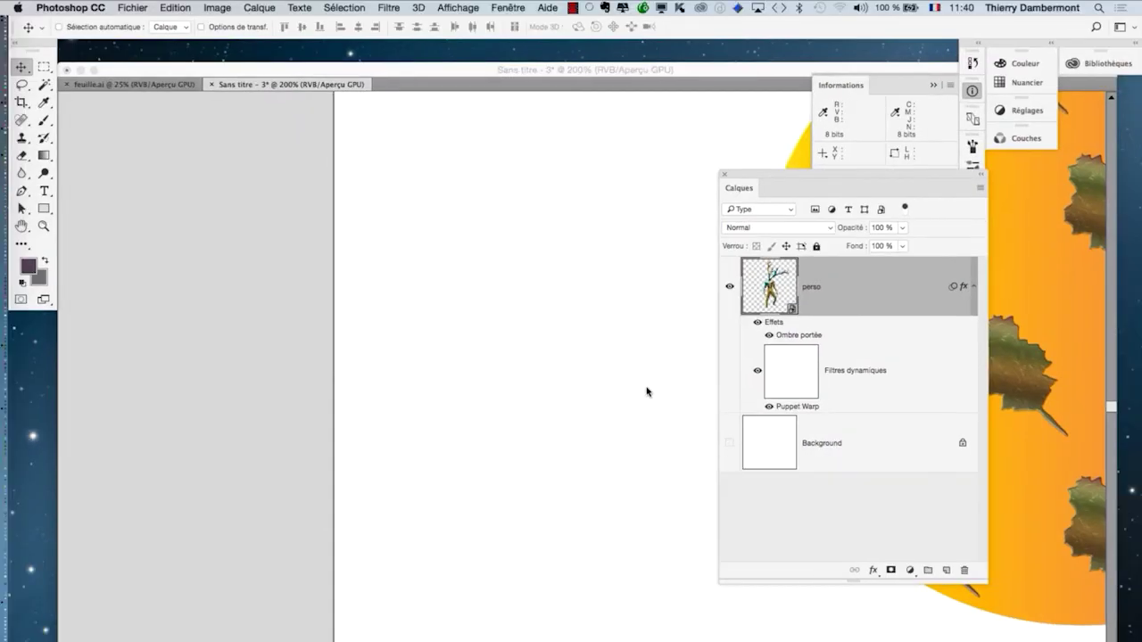
left_click(542, 425)
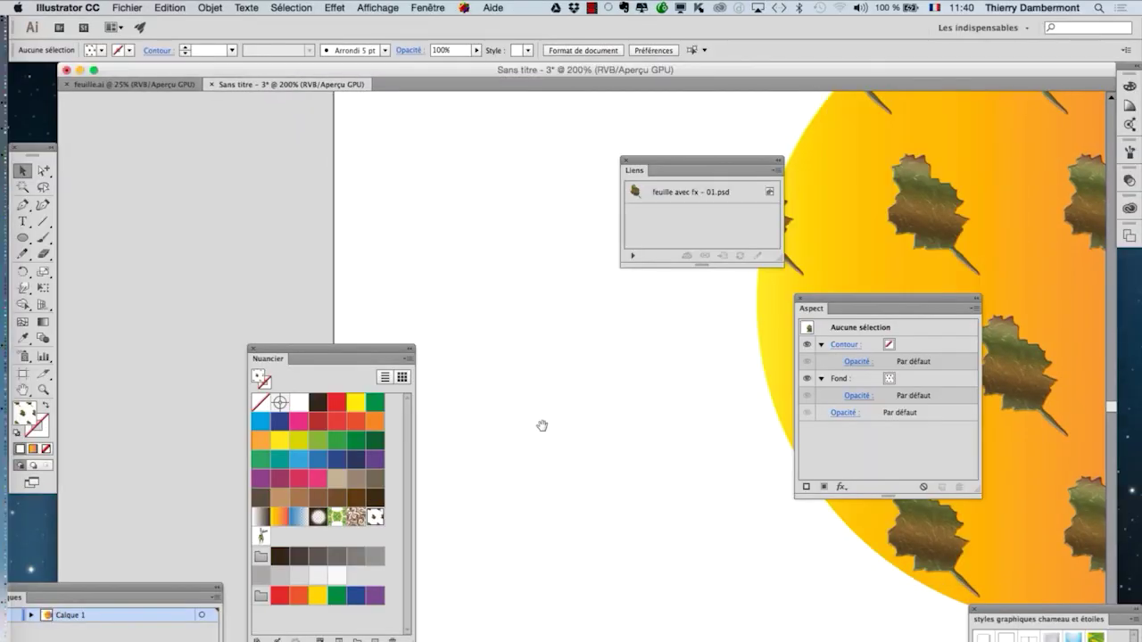
key("super+Tab")
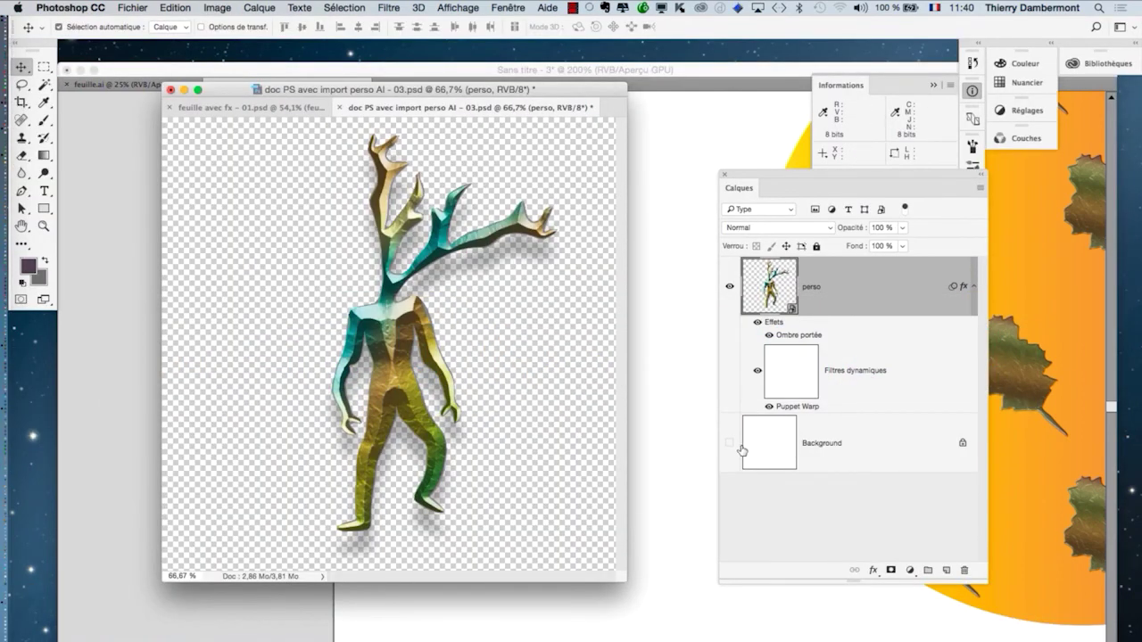
key("super+alt+h")
left_click(730, 443)
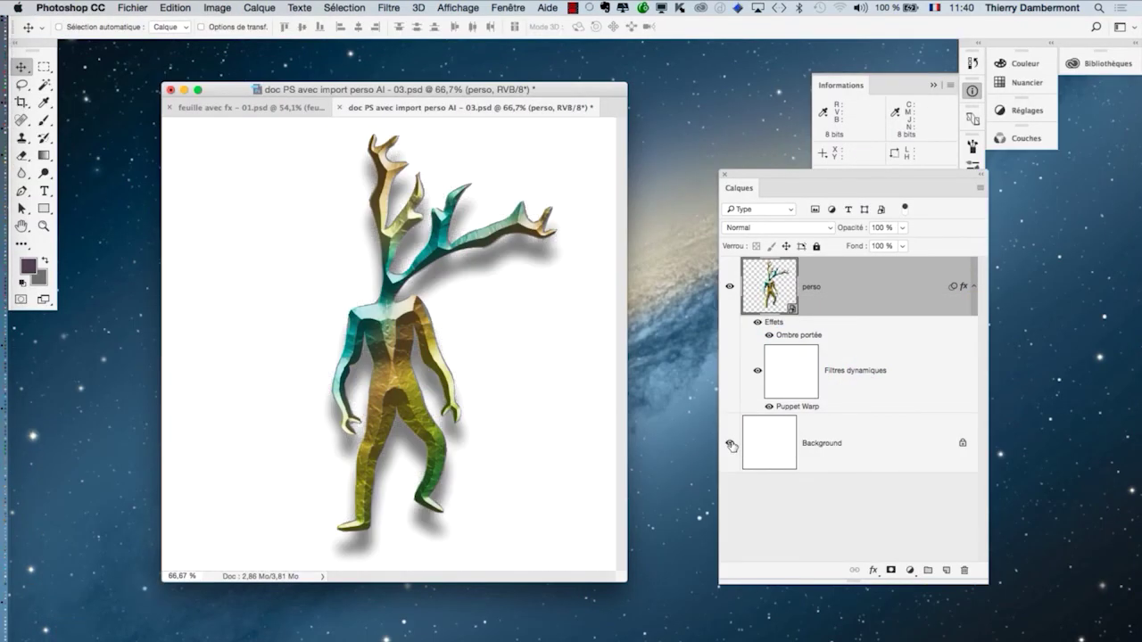
left_click(730, 443)
left_click(141, 7)
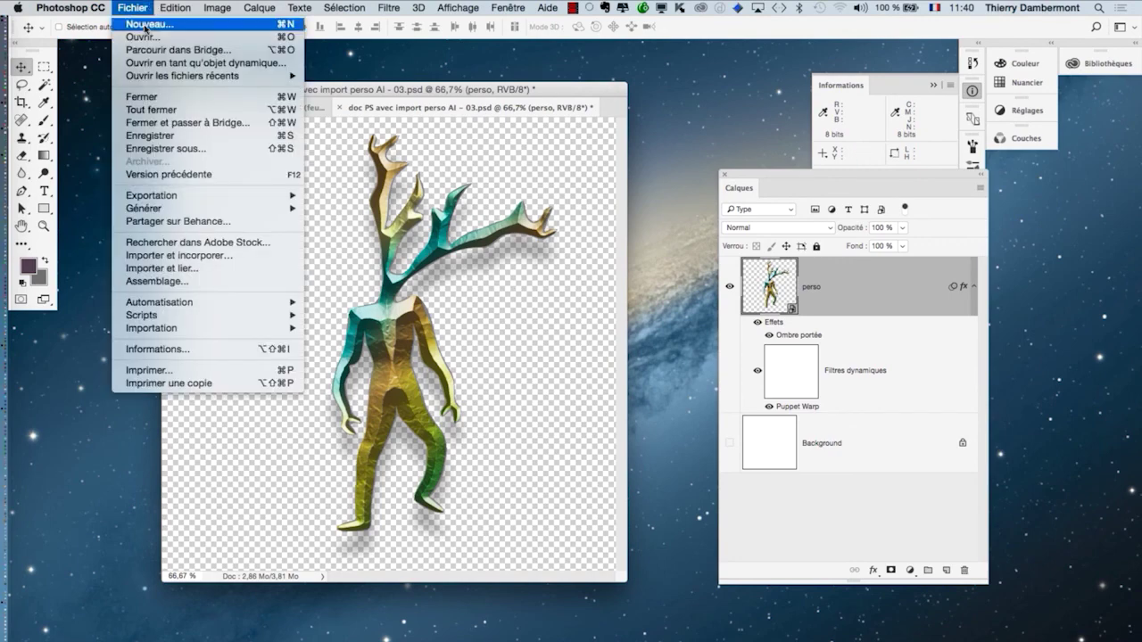
left_click(150, 135)
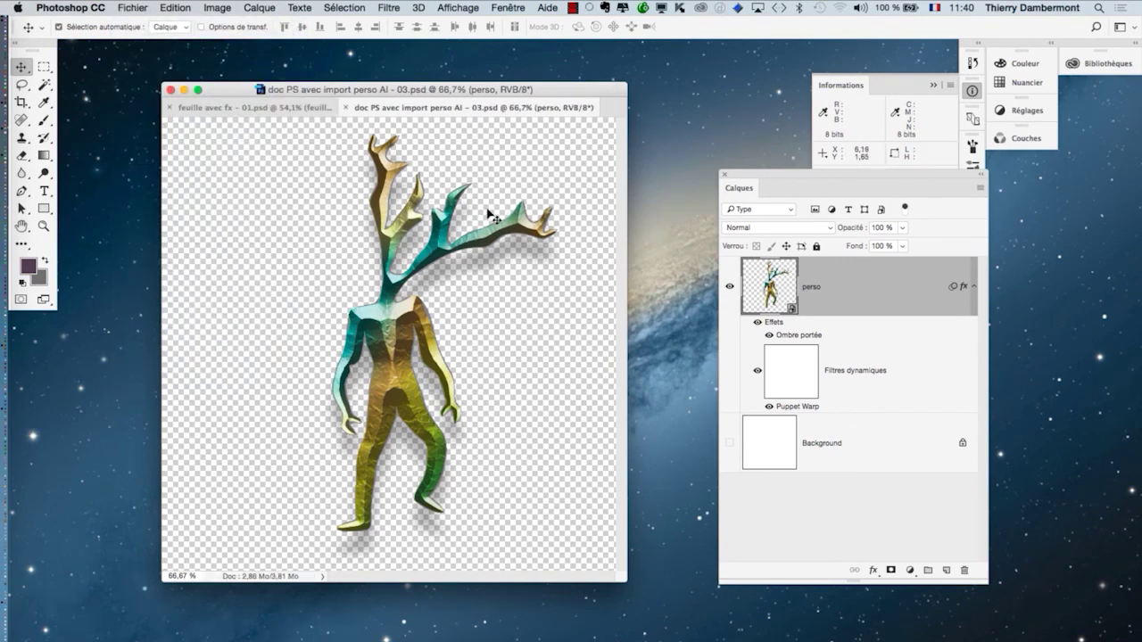
Switch back to Illustrator and move the Nuancier panel off the artboard.
key("super+Tab")
left_click(320, 376)
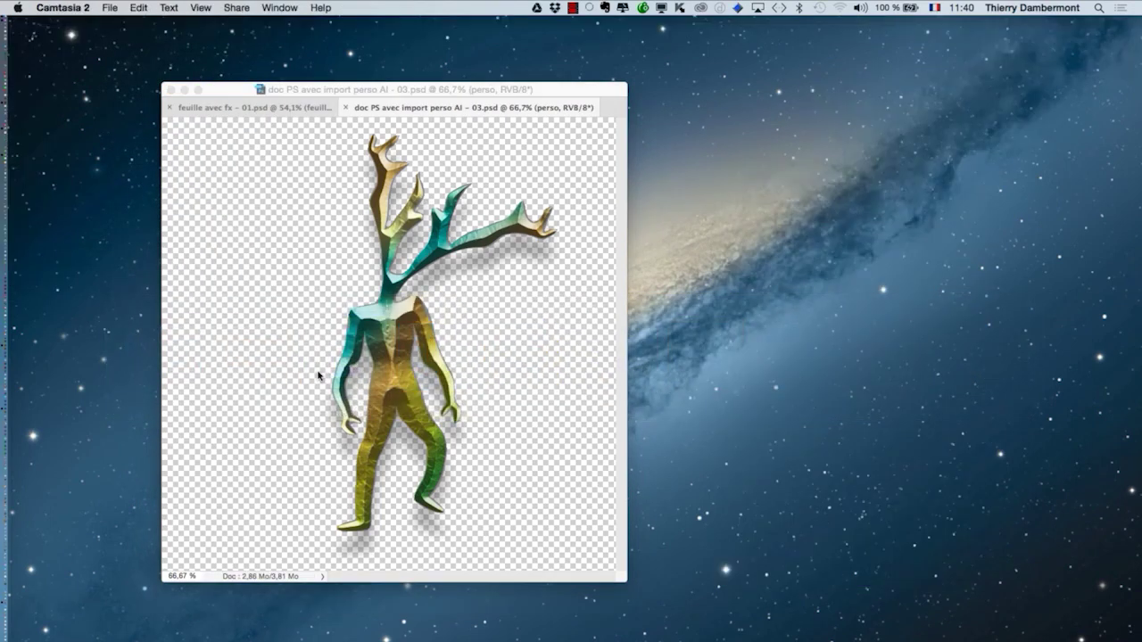
key("super+Tab")
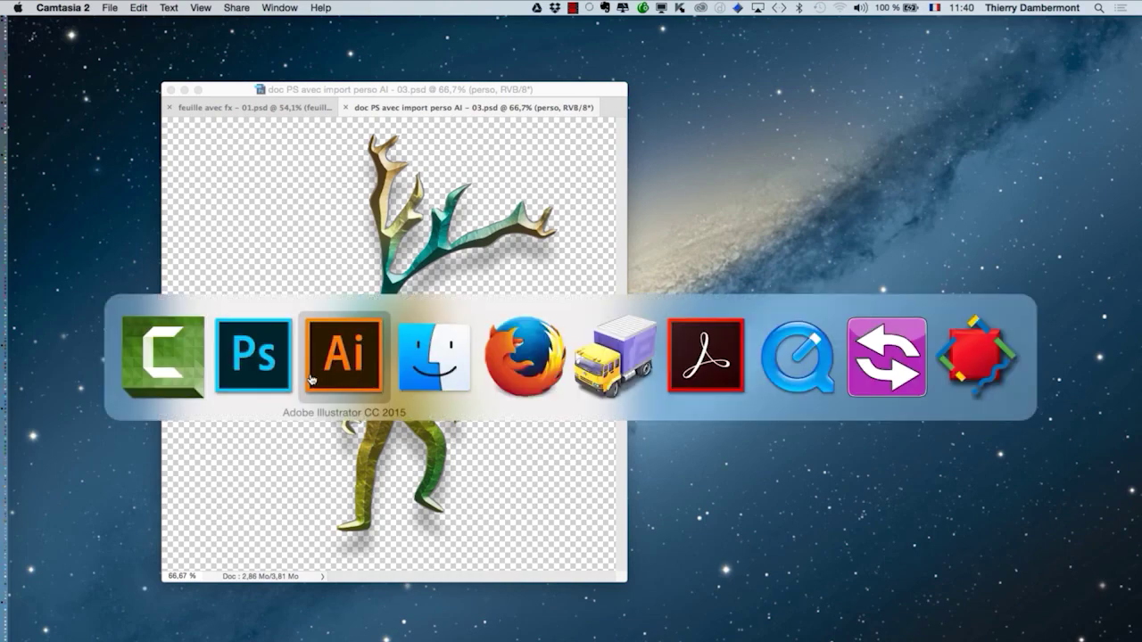
left_click(310, 379)
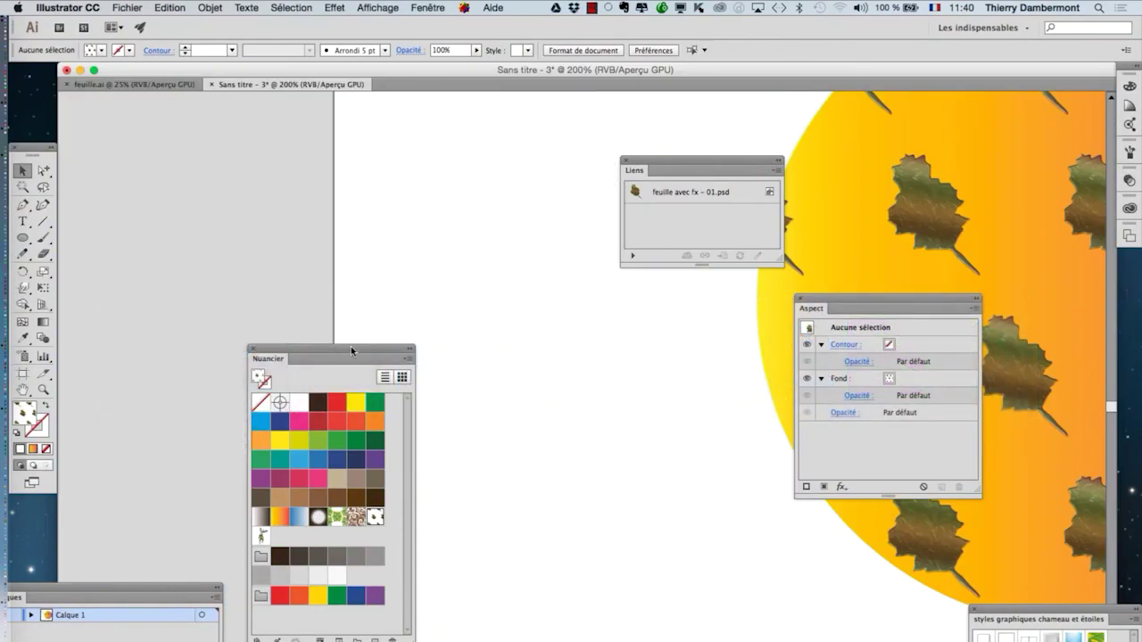
left_click_drag(351, 348, 162, 366)
scroll(357, 413, "down", 1)
Import "doc PS avec import perso AI - 03.psd" unlinked and place it at about 33 mm square on the empty area beside the circle.
left_click(129, 7)
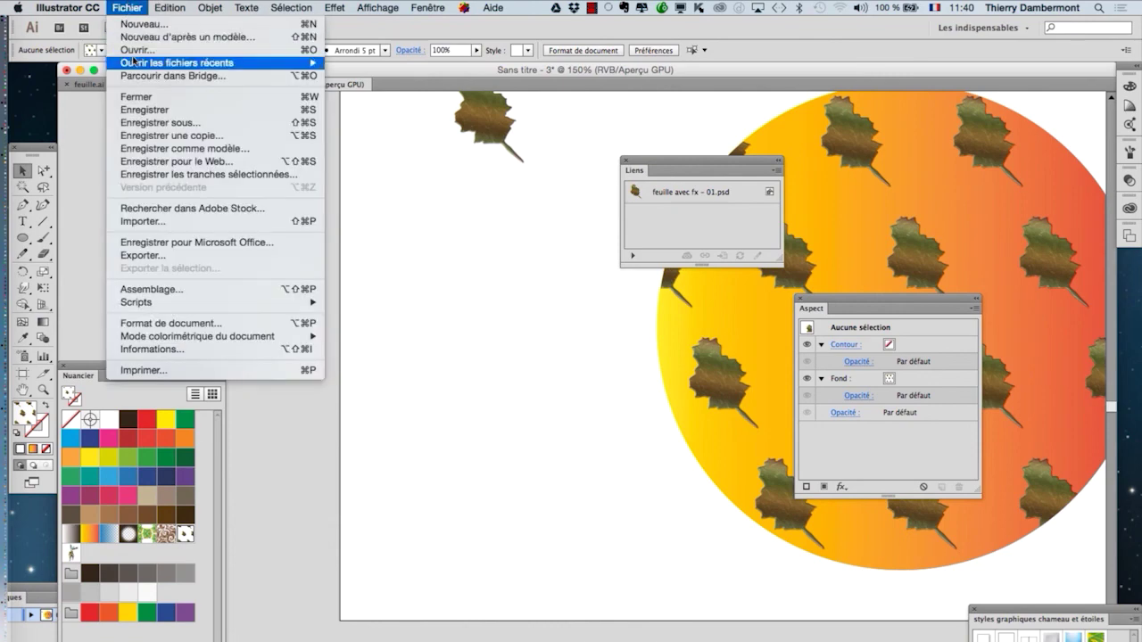
left_click(138, 219)
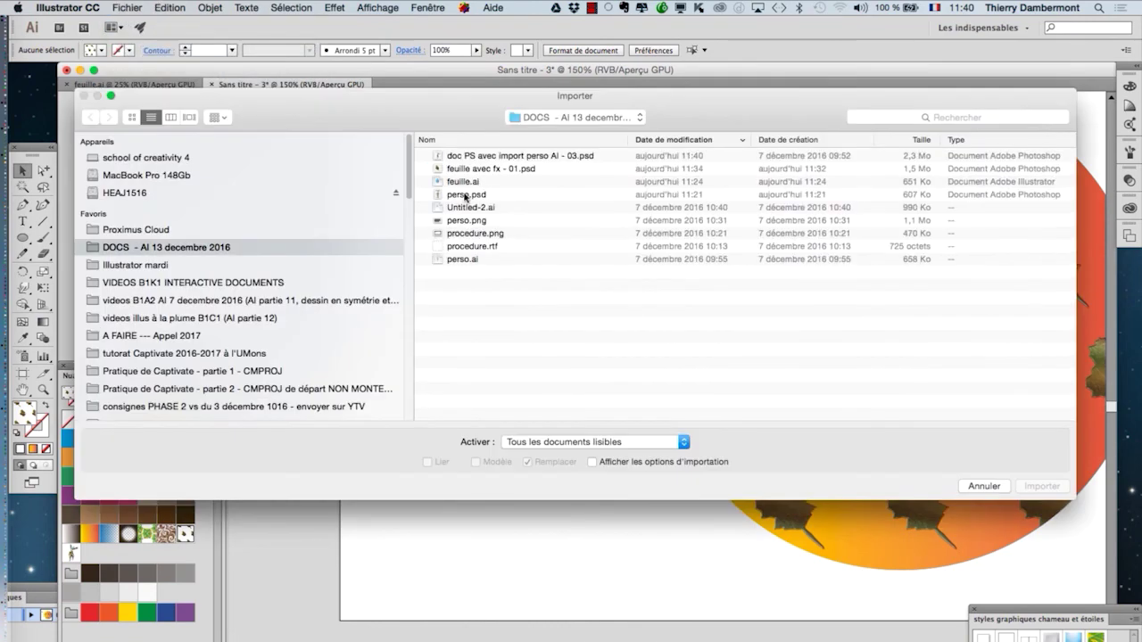
left_click(512, 157)
left_click(1042, 486)
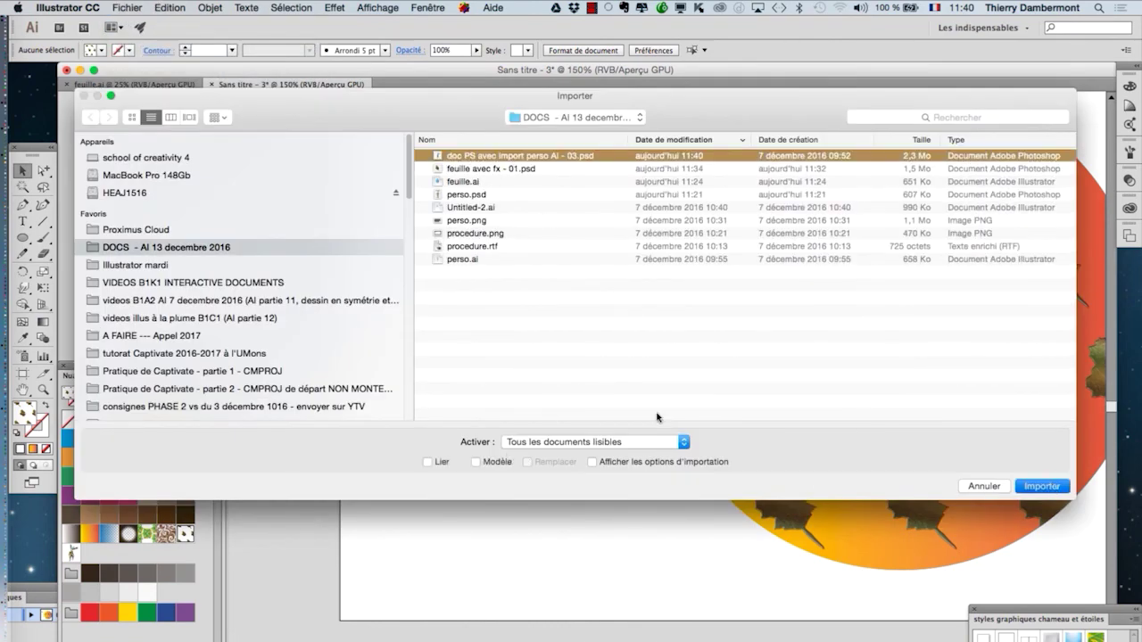
left_click_drag(381, 283, 482, 419)
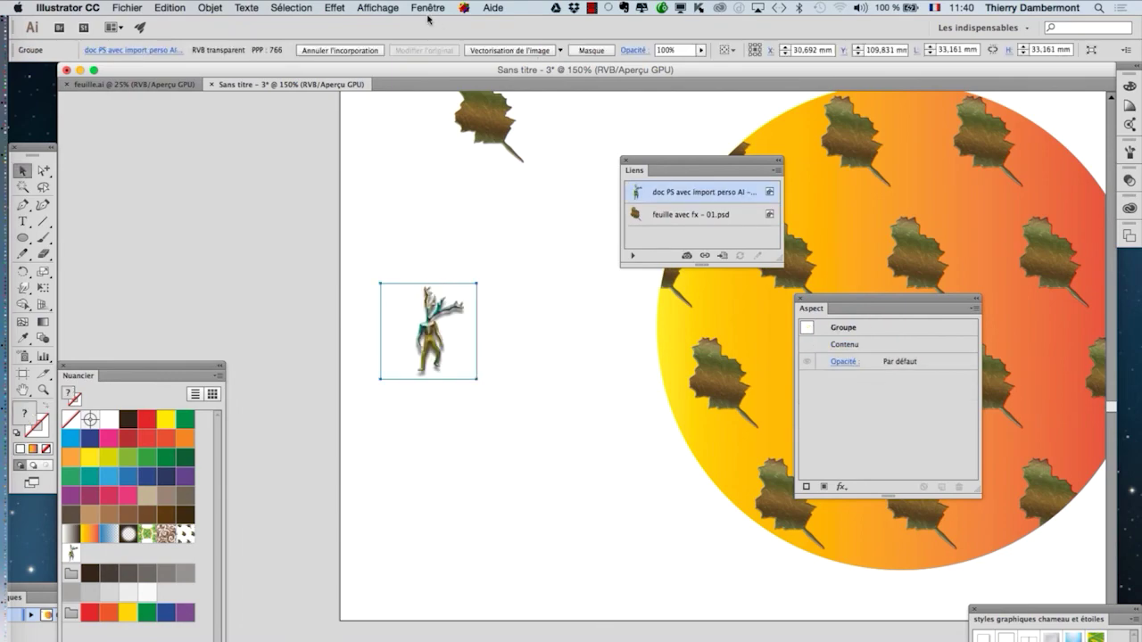
Check the placed character's background against the transparency grid up close, and hide the grid again.
left_click(378, 7)
left_click(469, 327)
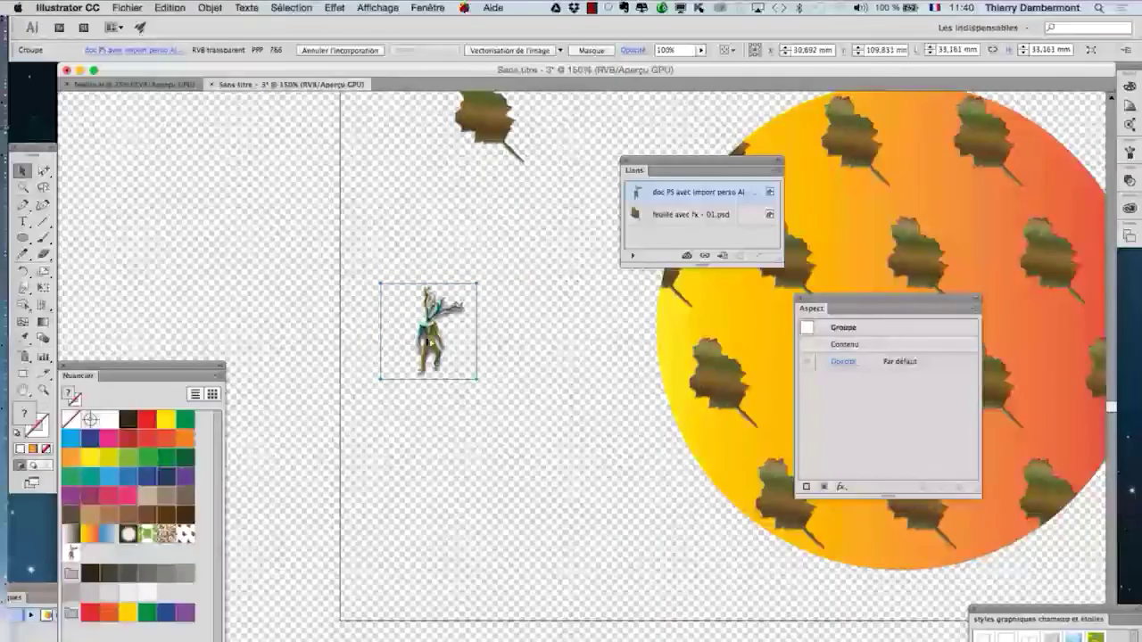
scroll(438, 332, "up", 5)
scroll(426, 337, "down", 3)
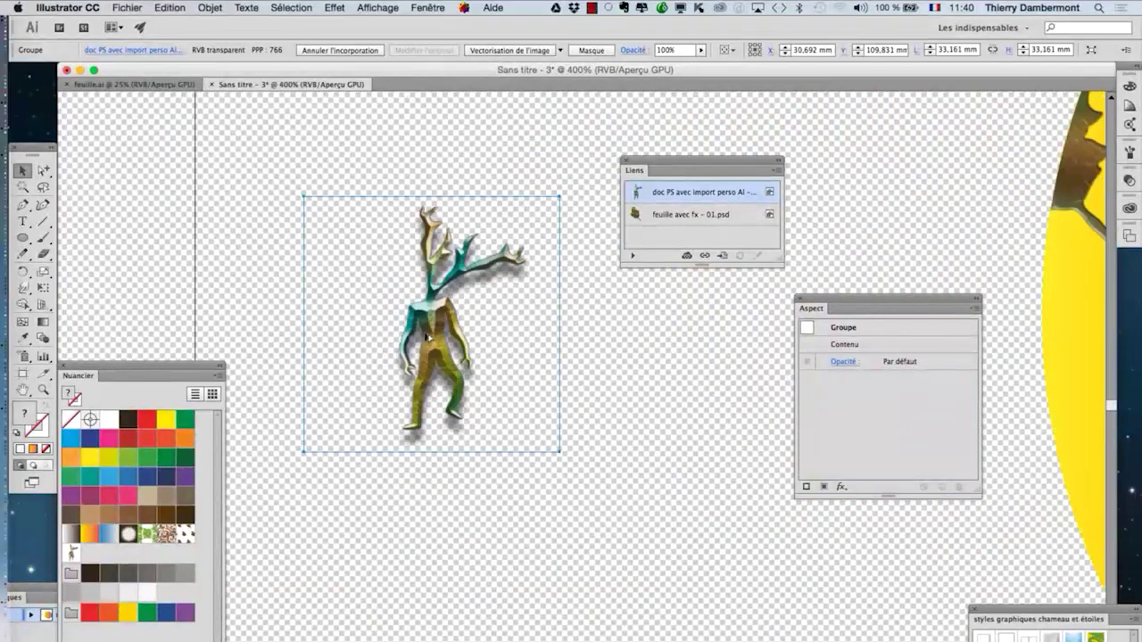
left_click(360, 8)
left_click(425, 327)
scroll(568, 417, "down", 3)
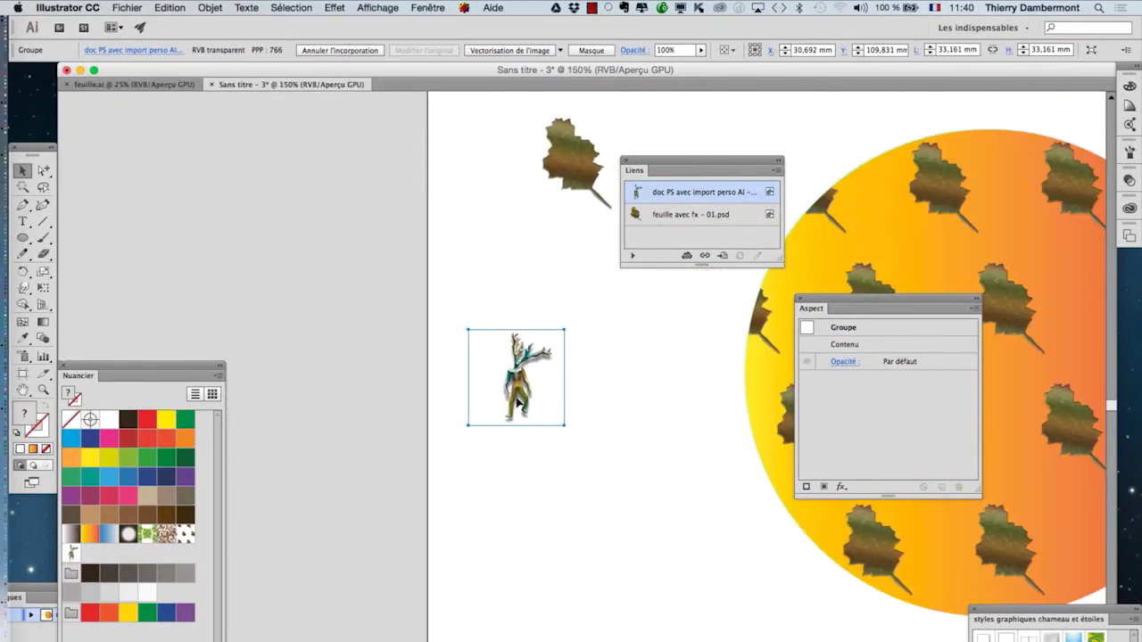
Replace the existing character pattern swatch with the newly placed transparent character, and move the Nuancier panel clear of the artwork.
left_click_drag(517, 404, 508, 404)
left_click_drag(181, 367, 398, 244)
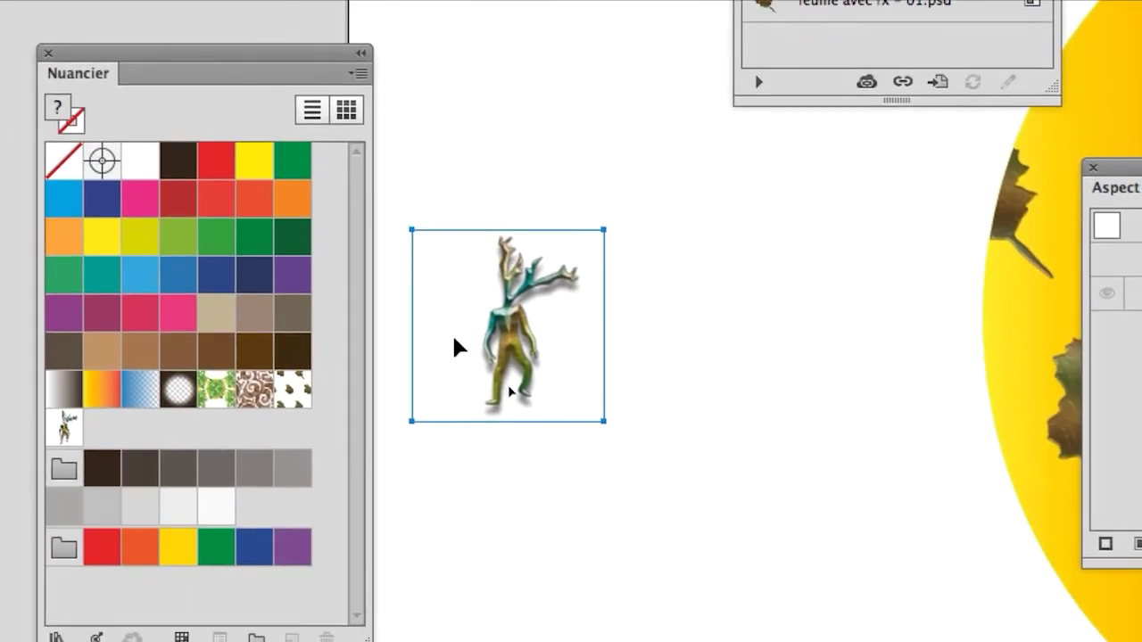
left_click_drag(490, 340, 66, 430)
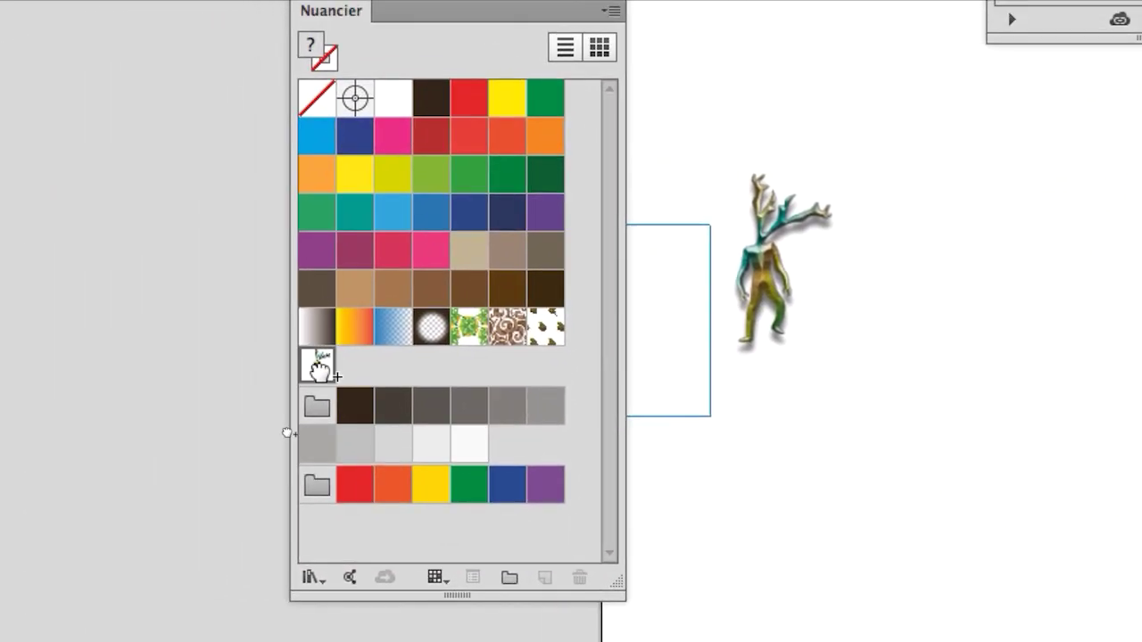
left_click_drag(319, 367, 323, 369)
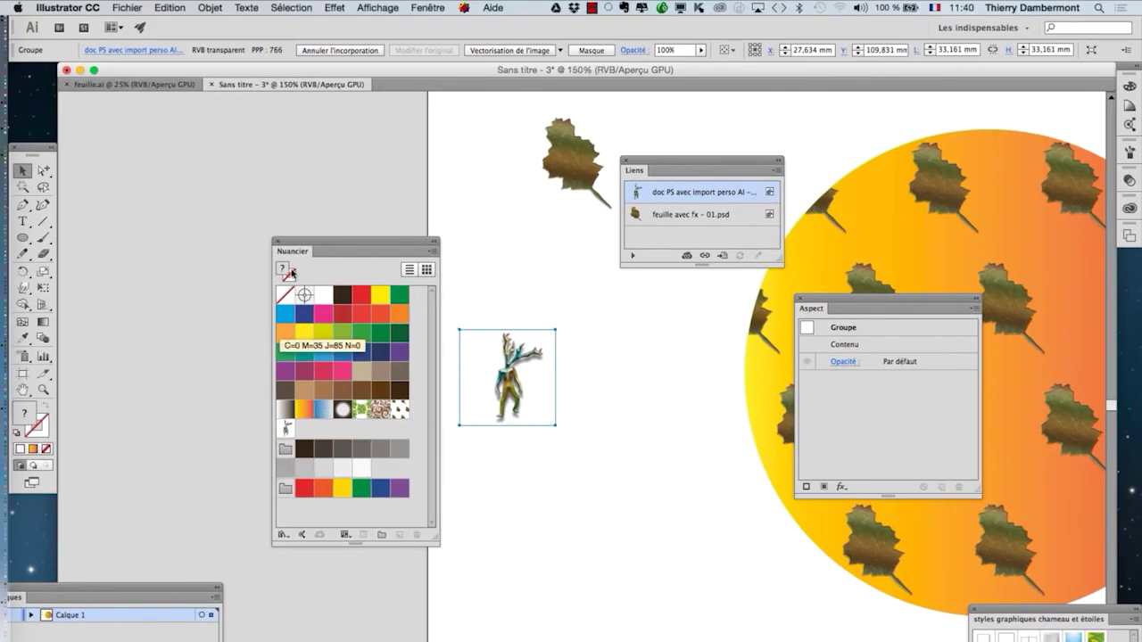
left_click_drag(324, 238, 172, 172)
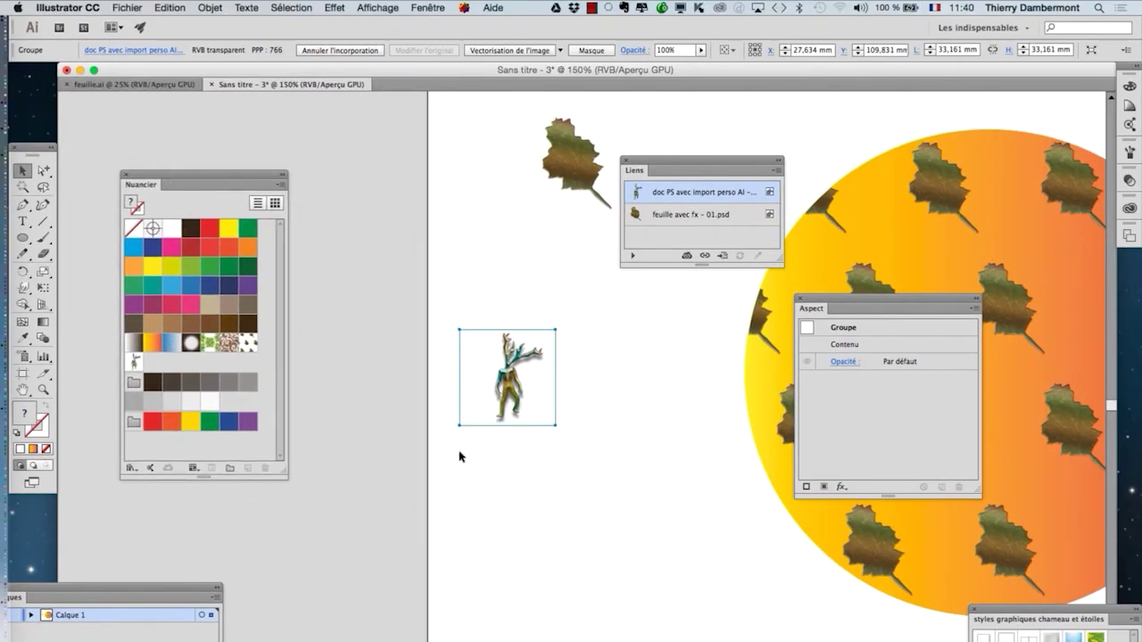
Apply the updated character pattern swatch to the circle's middle fill, between the leaf pattern and the gradient.
left_click(497, 492)
left_click(785, 310)
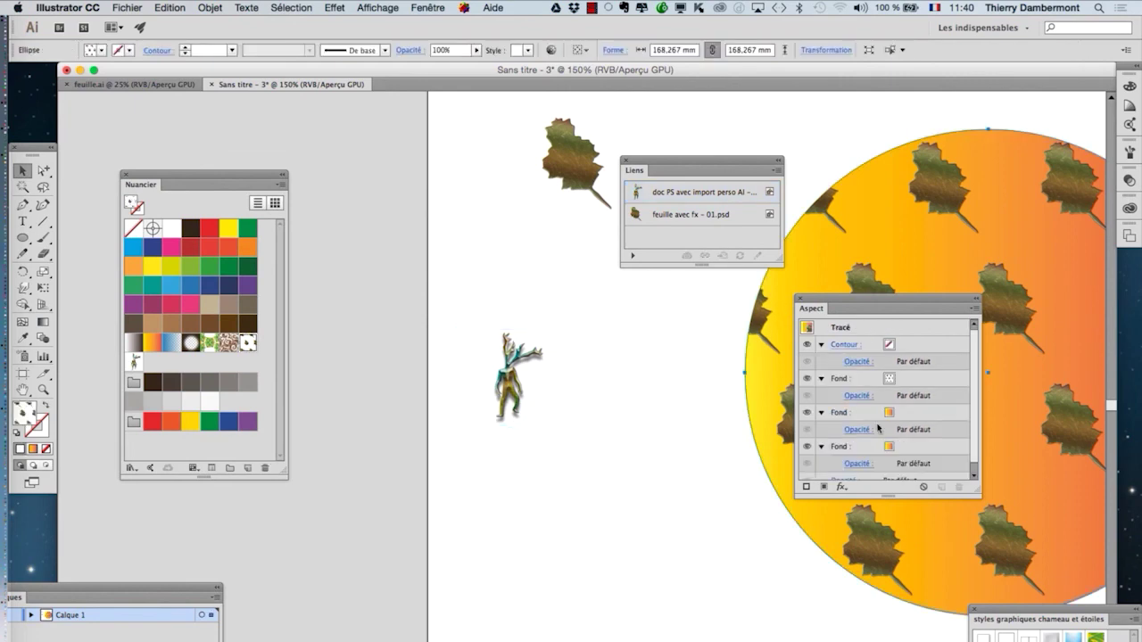
left_click(929, 414)
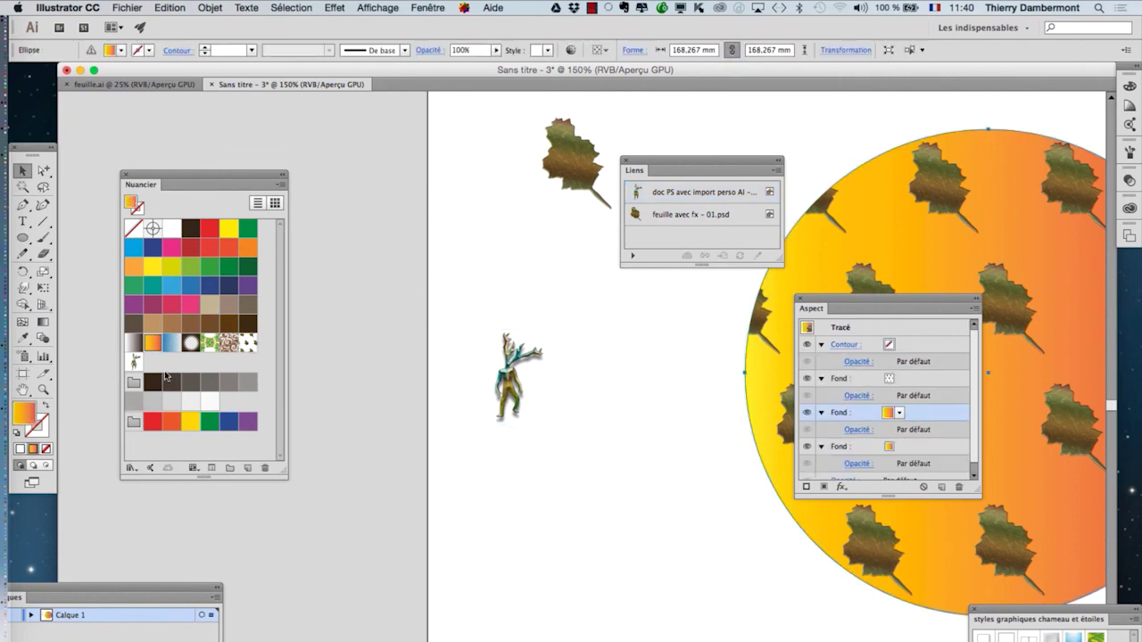
left_click(134, 360)
left_click_drag(687, 423, 347, 459)
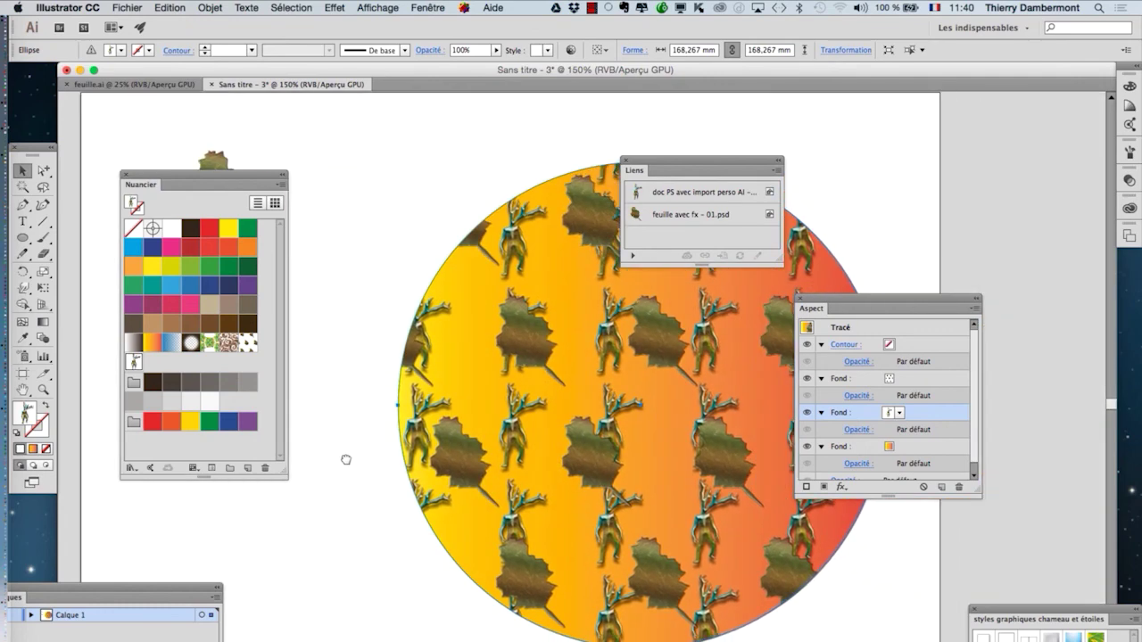
Hide the panels to examine the leaf and character patterns layered over the gradient, and display the Aspect panel.
key("Tab")
scroll(631, 417, "up", 2)
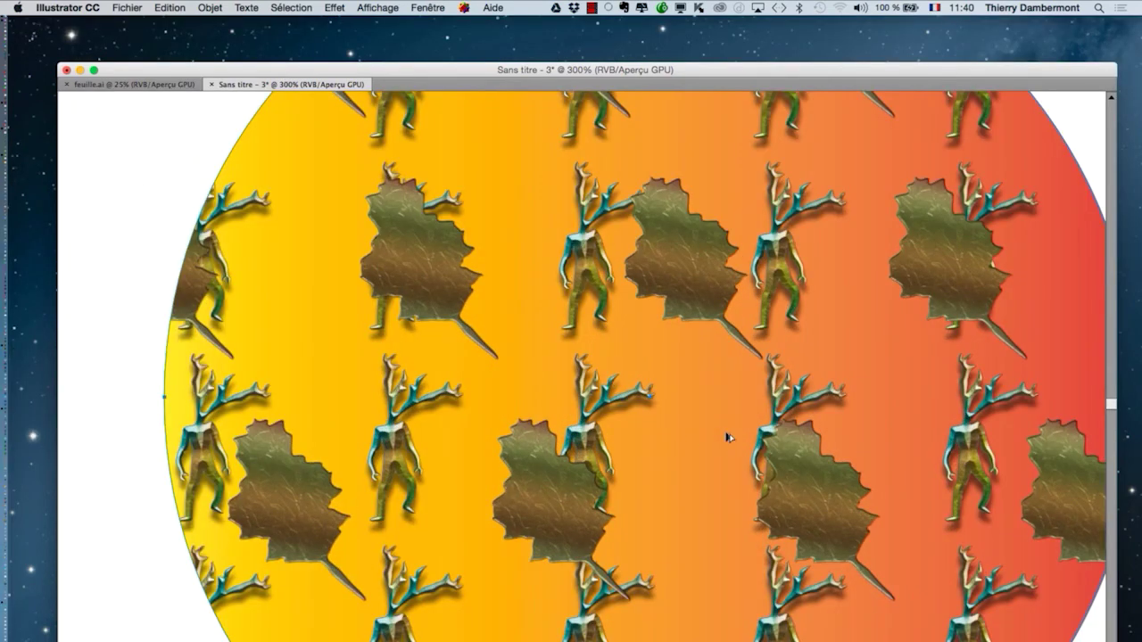
scroll(727, 437, "down", 2)
scroll(752, 463, "down", 1)
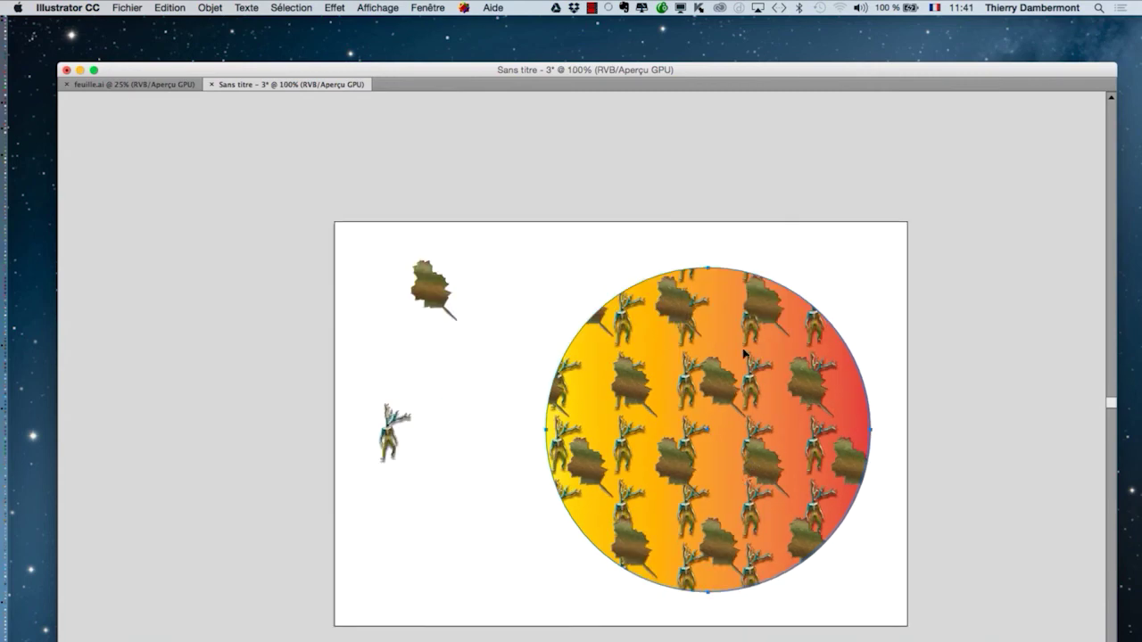
left_click_drag(658, 221, 421, 160)
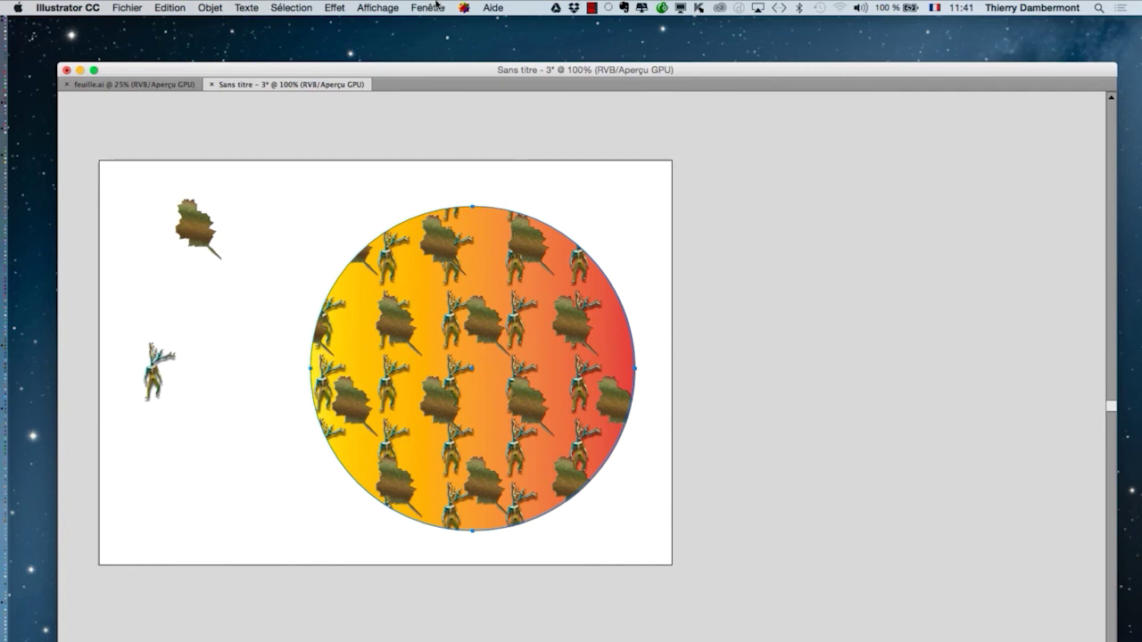
left_click(436, 7)
left_click(428, 209)
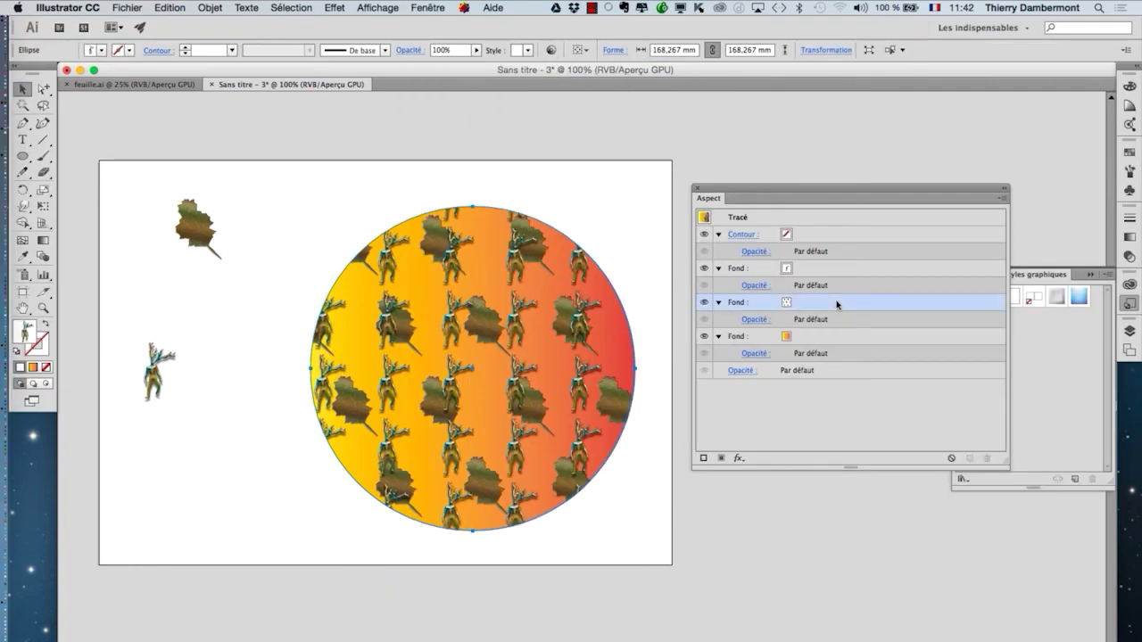
Try scaling the circle's leaf pattern fill uniformly to 200%, with object transformation off and pattern transformation on.
left_click(837, 304)
double_click(42, 189)
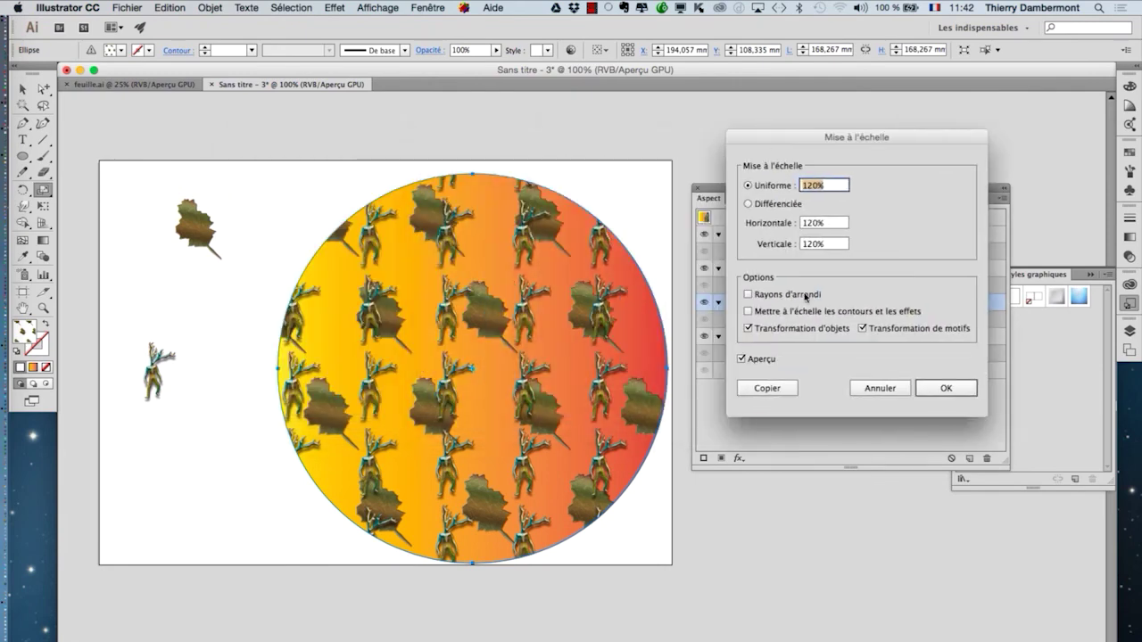
left_click(784, 332)
left_click_drag(826, 184, 770, 179)
type("200")
key("Tab")
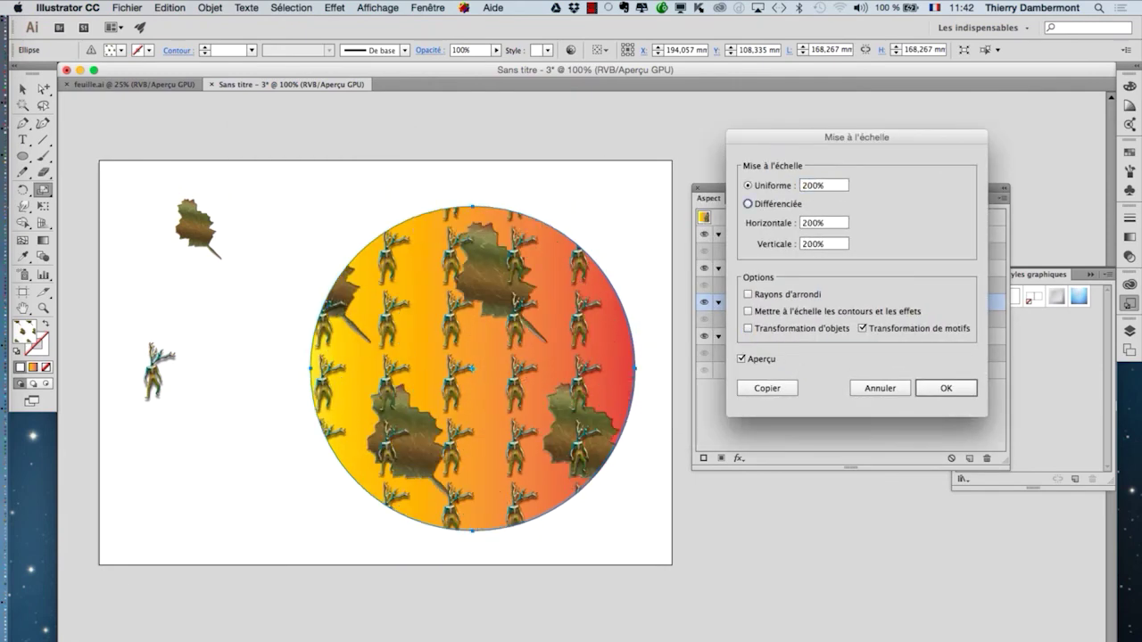
left_click(881, 388)
Scale only the pattern of the circle's character fill uniformly to 300%.
left_click(864, 278)
double_click(42, 189)
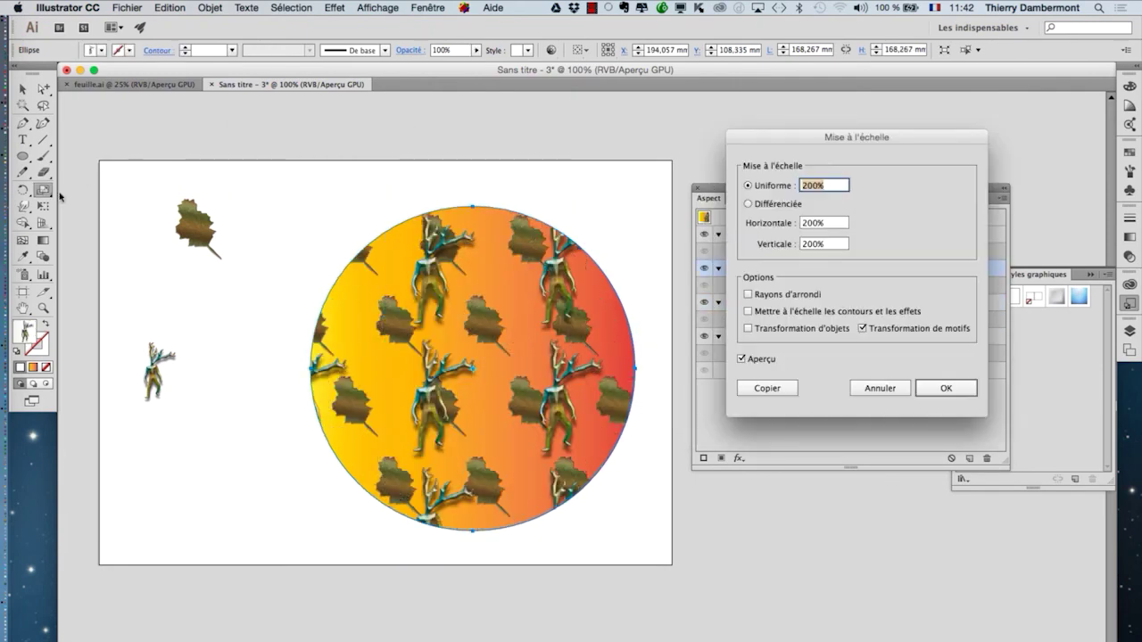
type("300")
key("Tab")
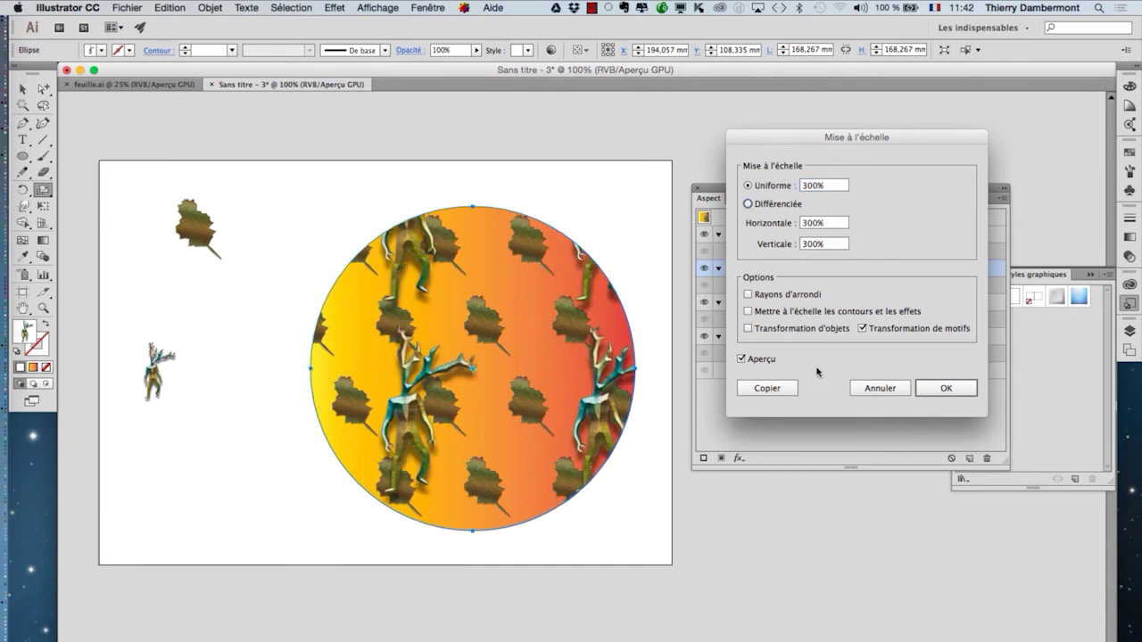
left_click(924, 387)
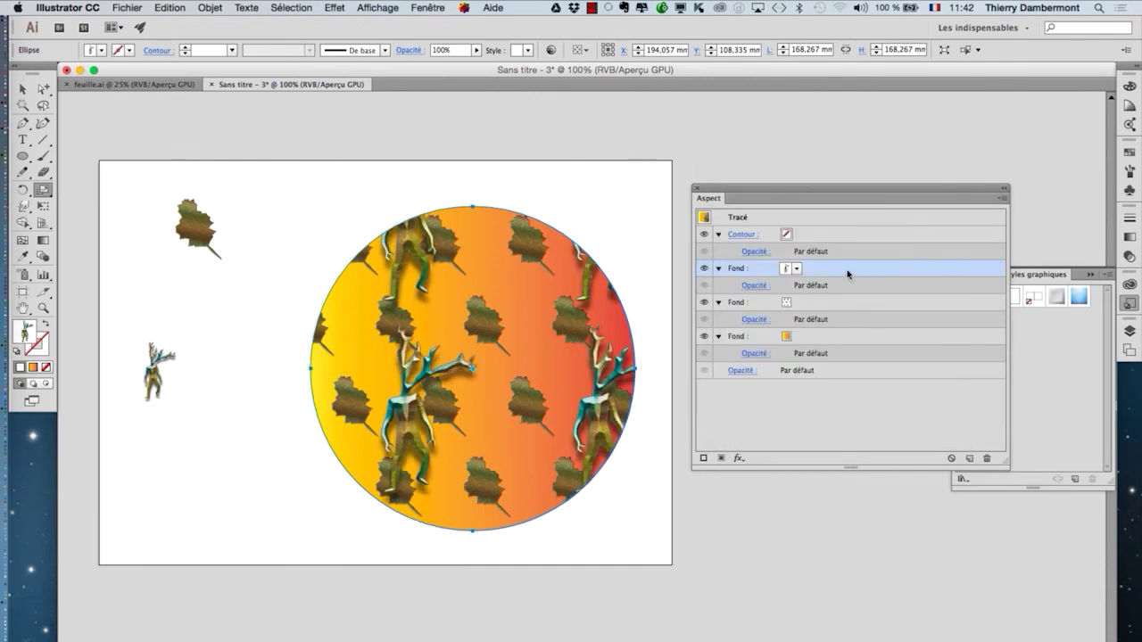
Rescale the enlarged character pattern fill uniformly to 50%, transforming only the pattern.
double_click(41, 189)
type("50")
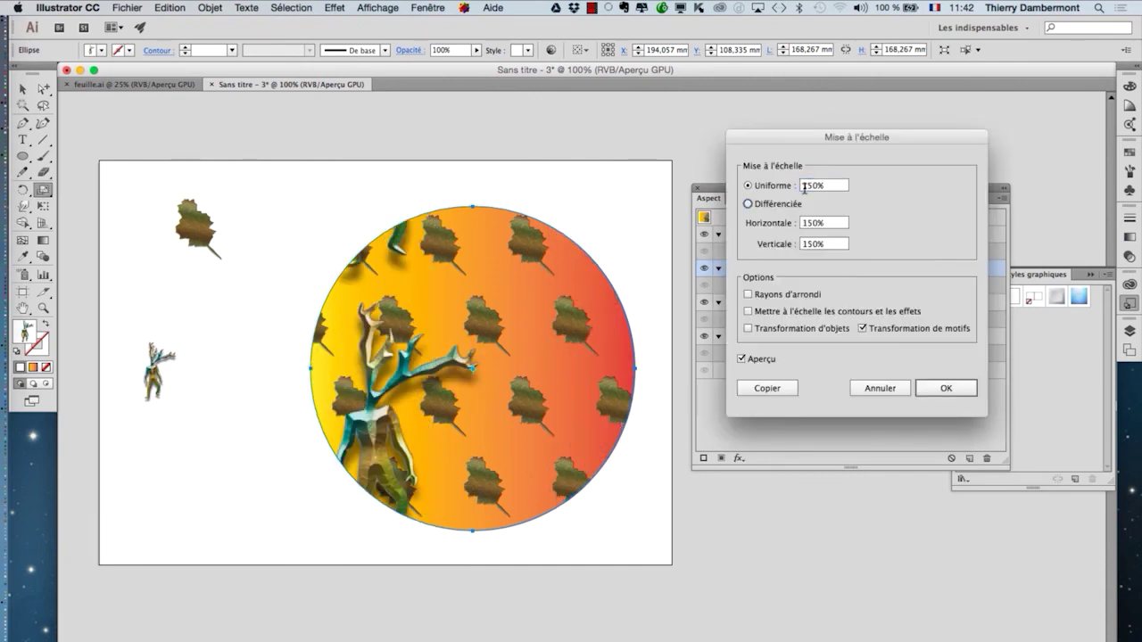
key("Tab")
left_click(935, 382)
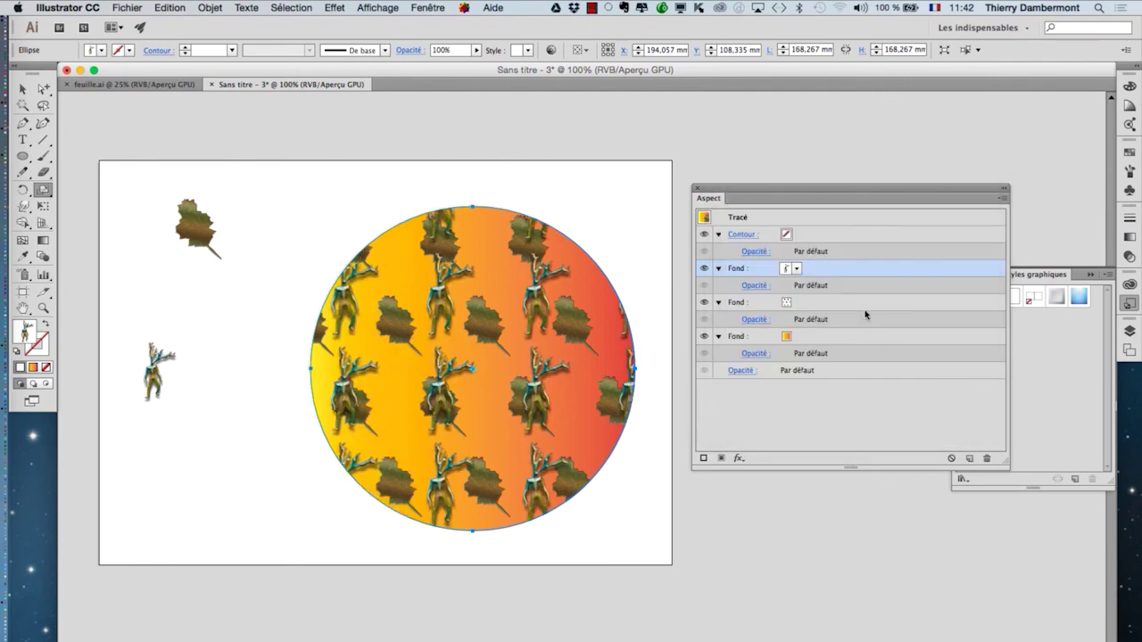
Scale the circle's leaf pattern fill uniformly to 25%, transforming only the pattern.
double_click(42, 189)
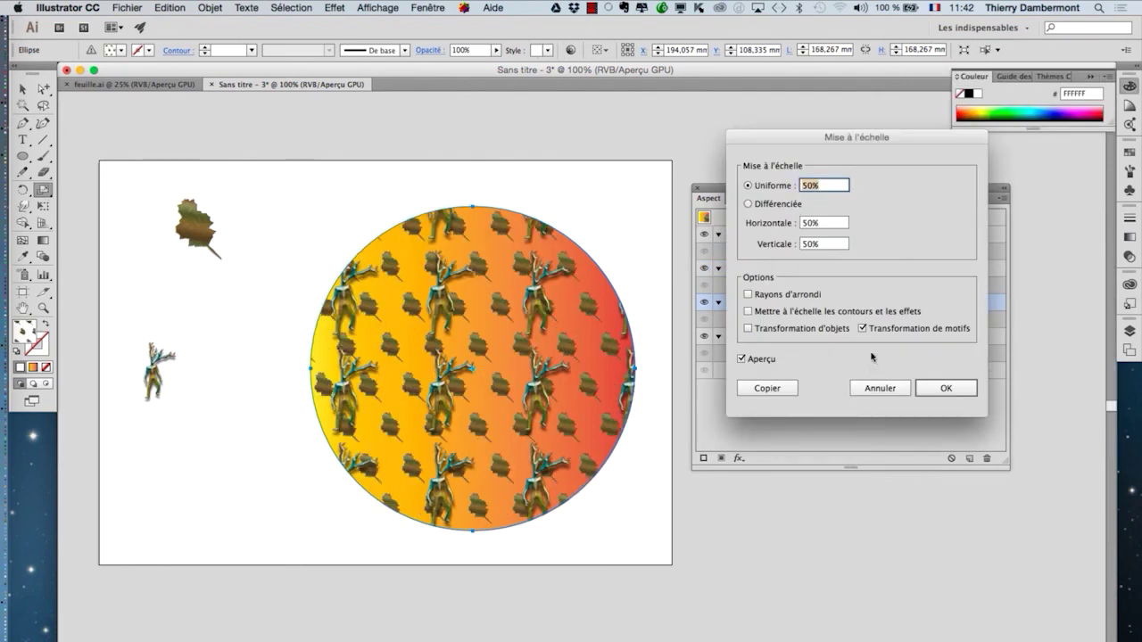
type("25")
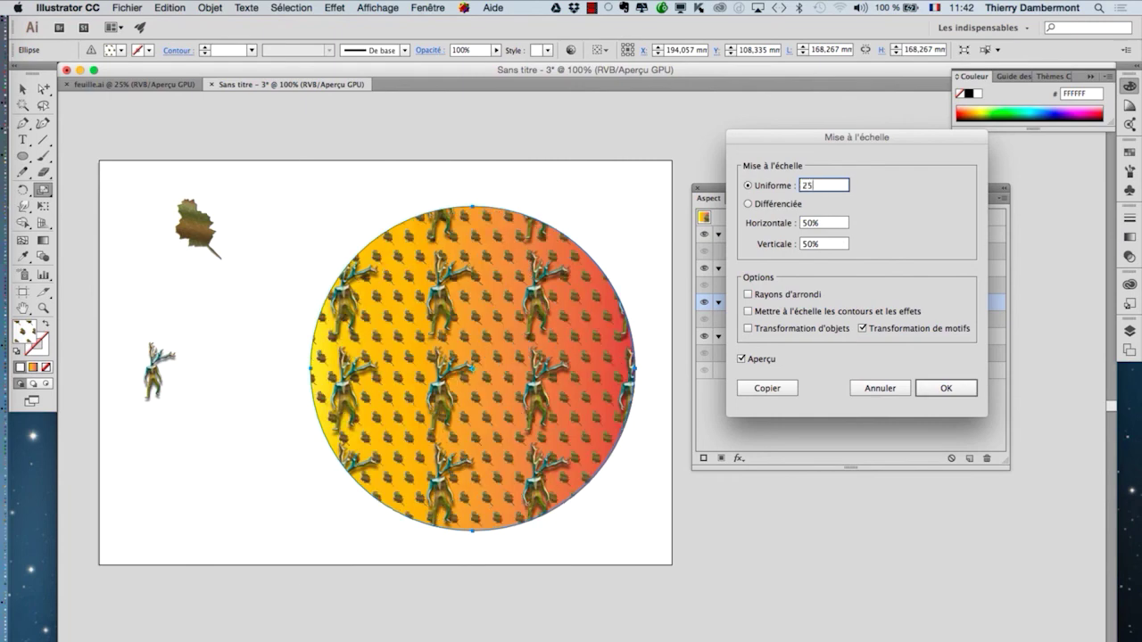
key("Tab")
left_click(939, 390)
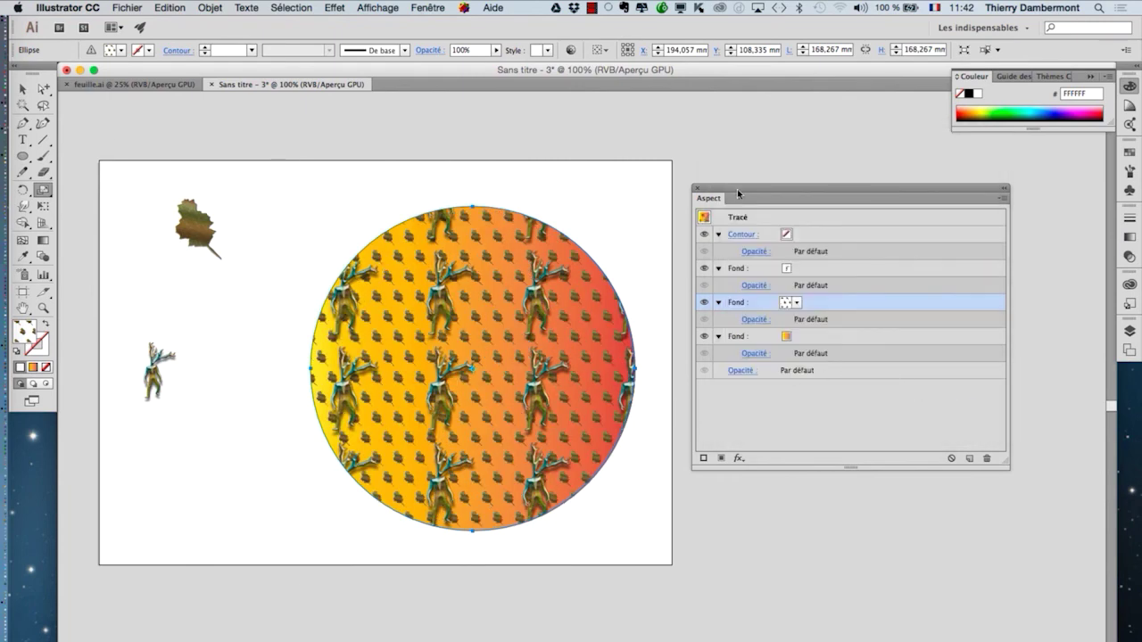
Display the Nuancier panel, detach it beside the circle, and enlarge it to show all the swatches.
left_click_drag(737, 193, 740, 193)
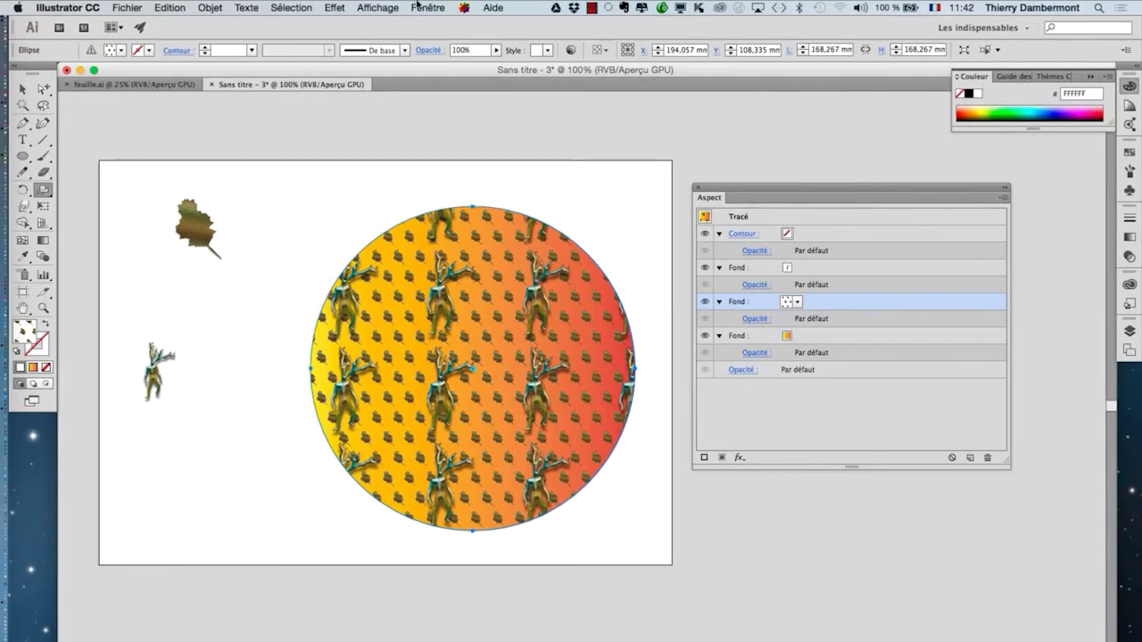
left_click(417, 4)
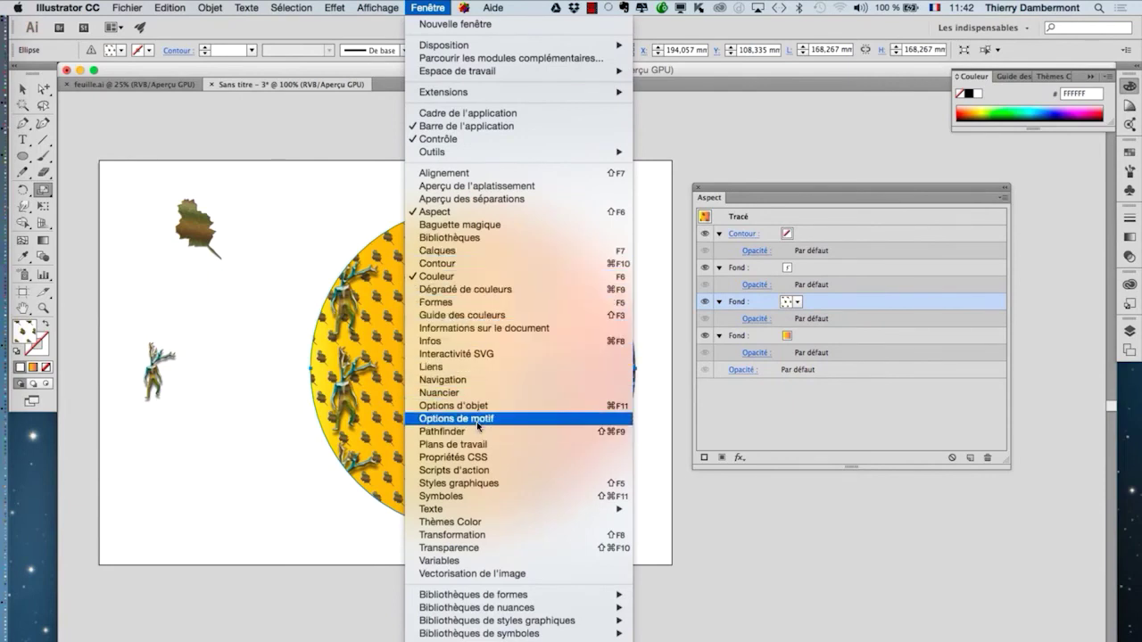
left_click(473, 393)
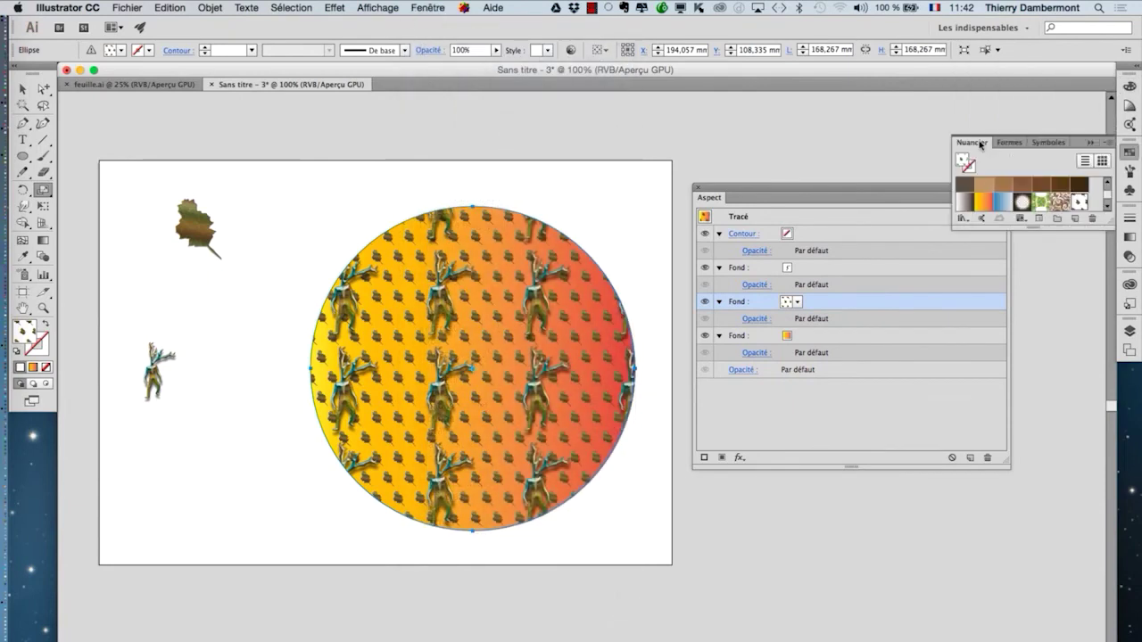
left_click_drag(976, 143, 109, 181)
left_click_drag(242, 260, 269, 459)
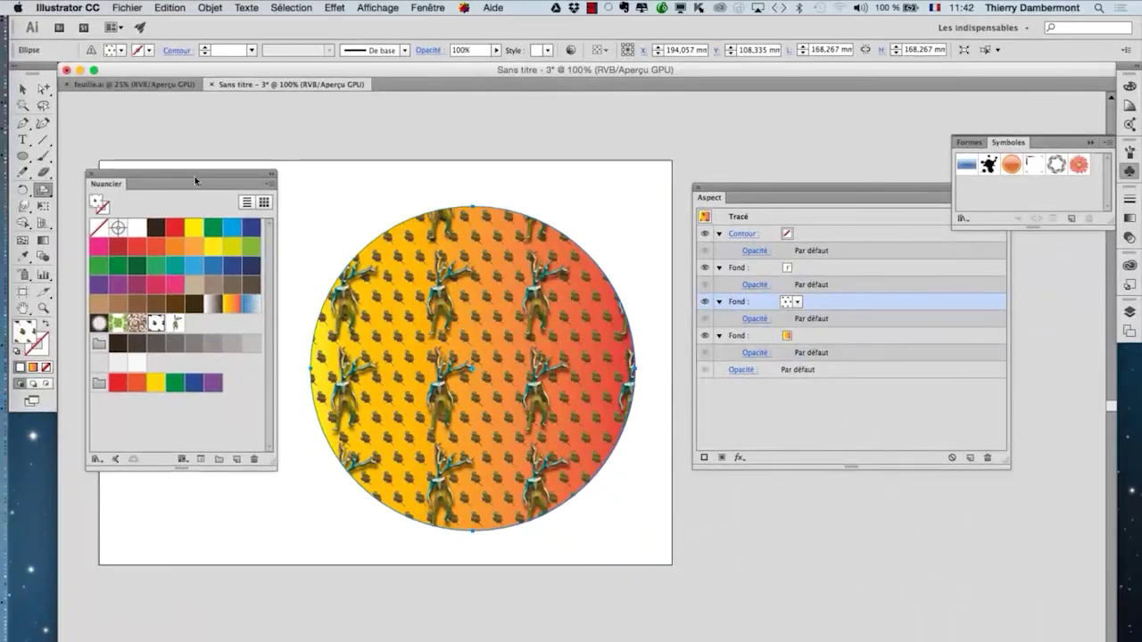
Move the Nuancier panel below the artboard's edge and reposition the Aspect panel beside the circle so both the artwork and fills stay visible.
left_click_drag(182, 172, 852, 491)
left_click_drag(799, 188, 633, 187)
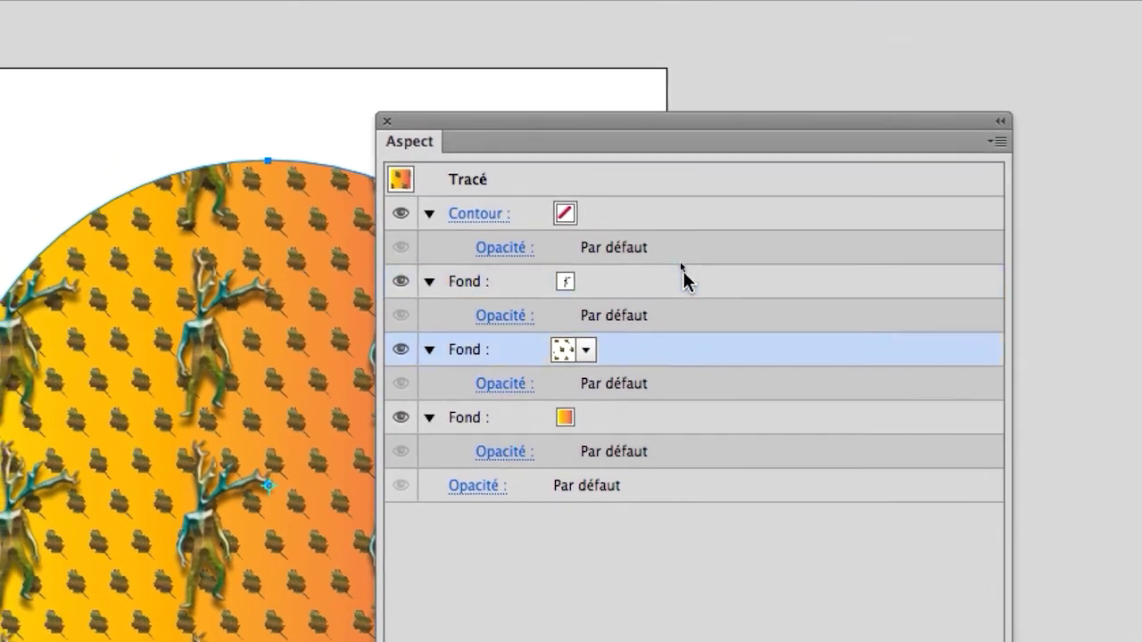
left_click(681, 283)
left_click(668, 350)
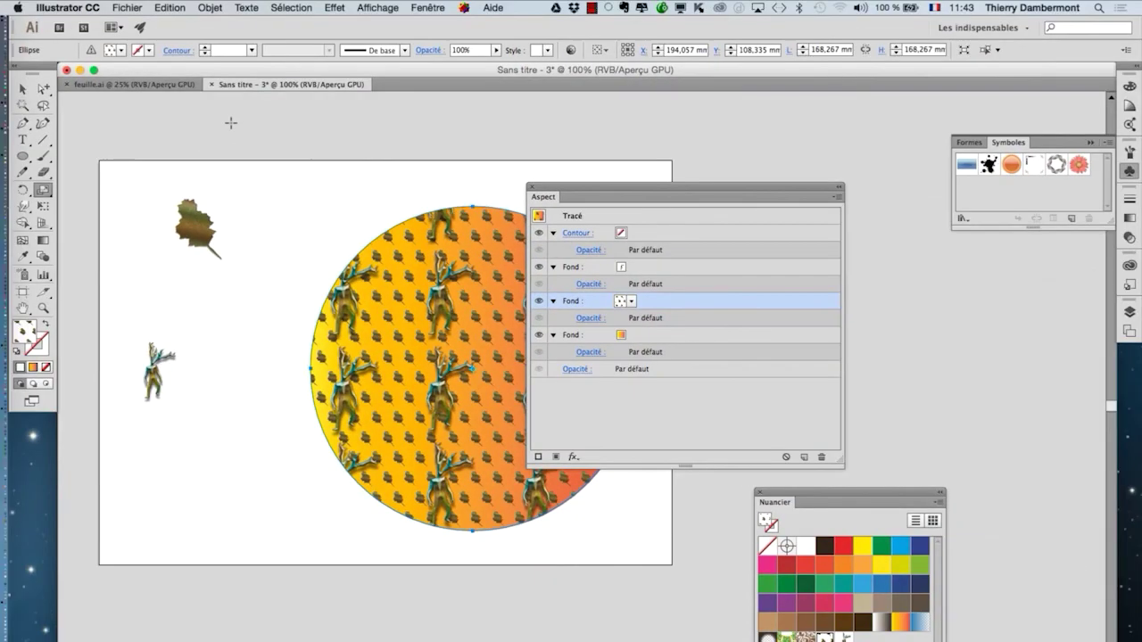
left_click_drag(585, 187, 728, 190)
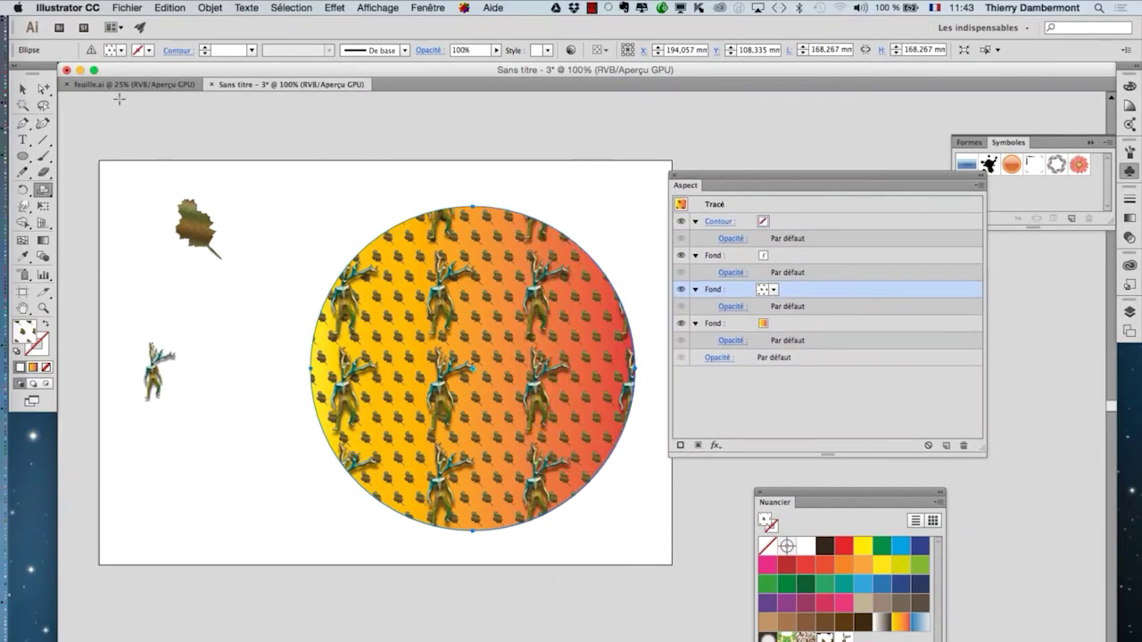
Deselect the circle and try setting the leaf pattern fill's blending mode to Incrustation.
left_click(22, 89)
left_click(278, 459)
scroll(494, 449, "up", 1)
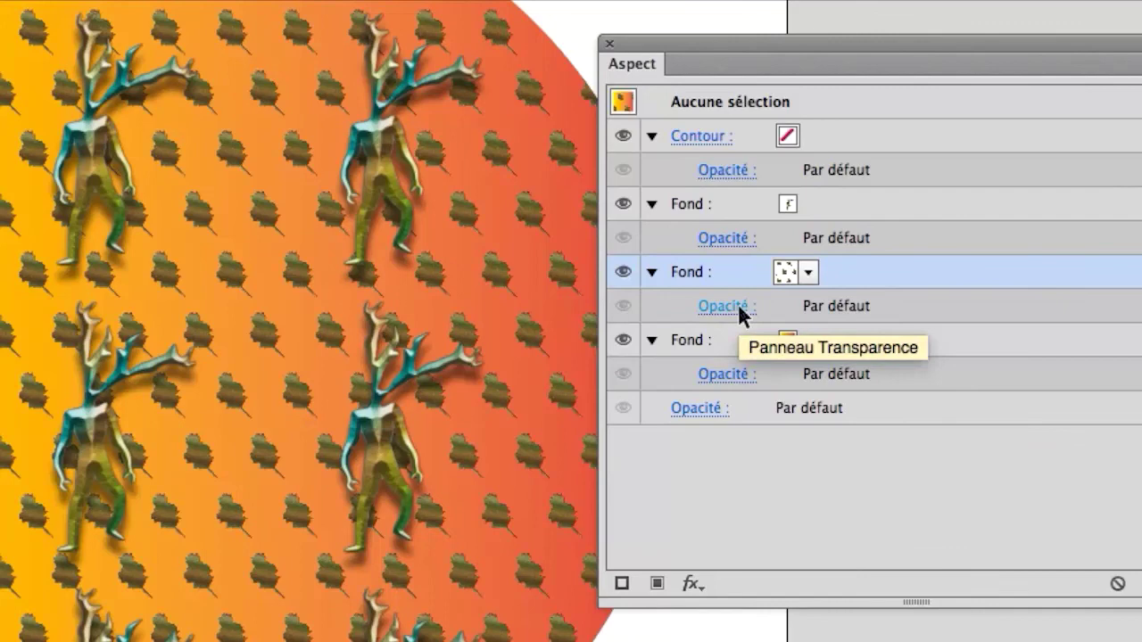
left_click(741, 308)
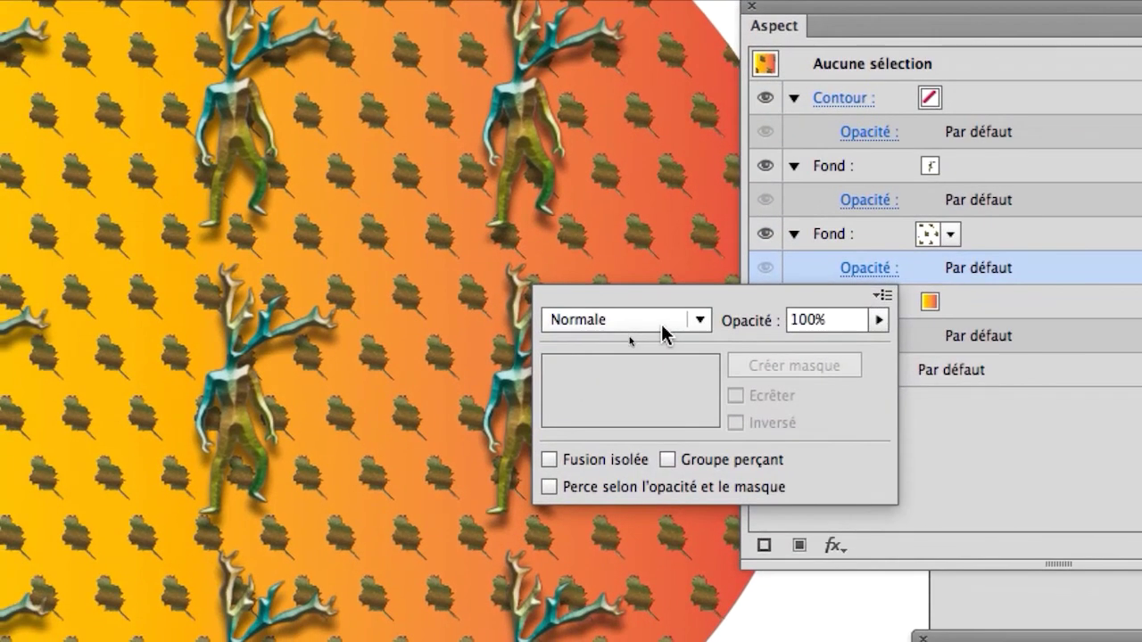
left_click(515, 358)
left_click(500, 376)
scroll(661, 327, "down", 6)
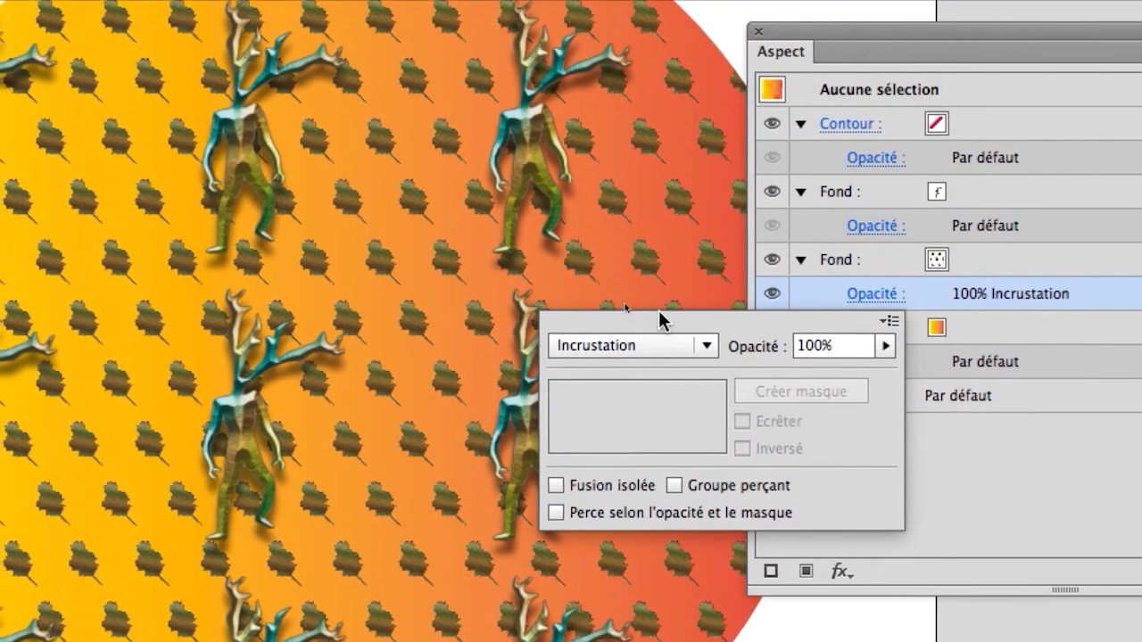
left_click(663, 148)
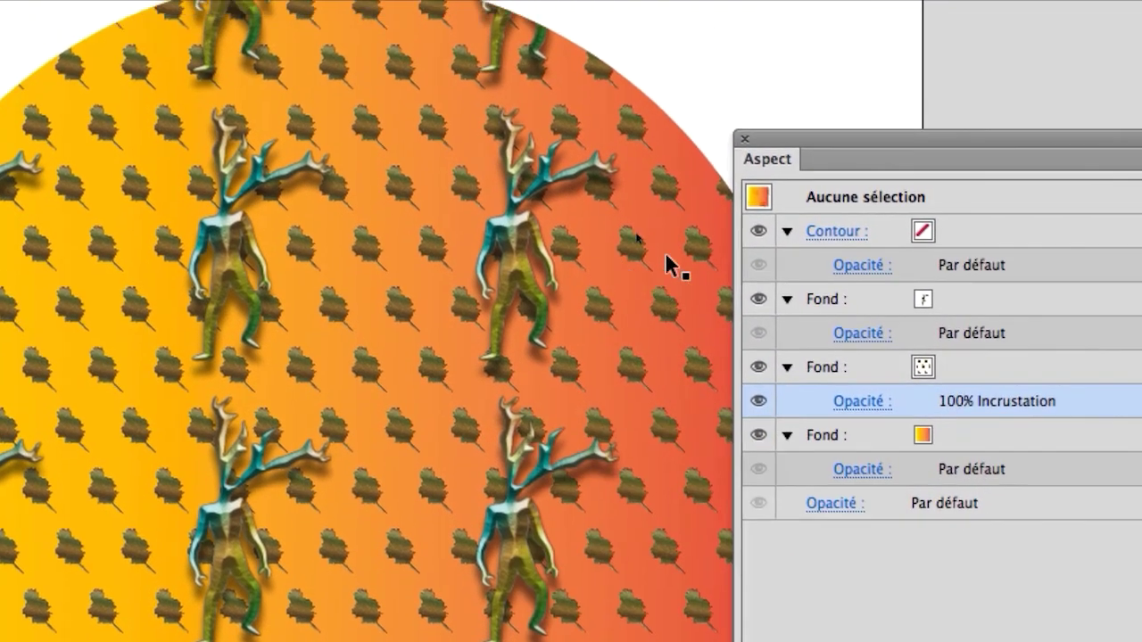
Select the circle and set its leaf pattern fill's blending mode to Superposition.
left_click(674, 243)
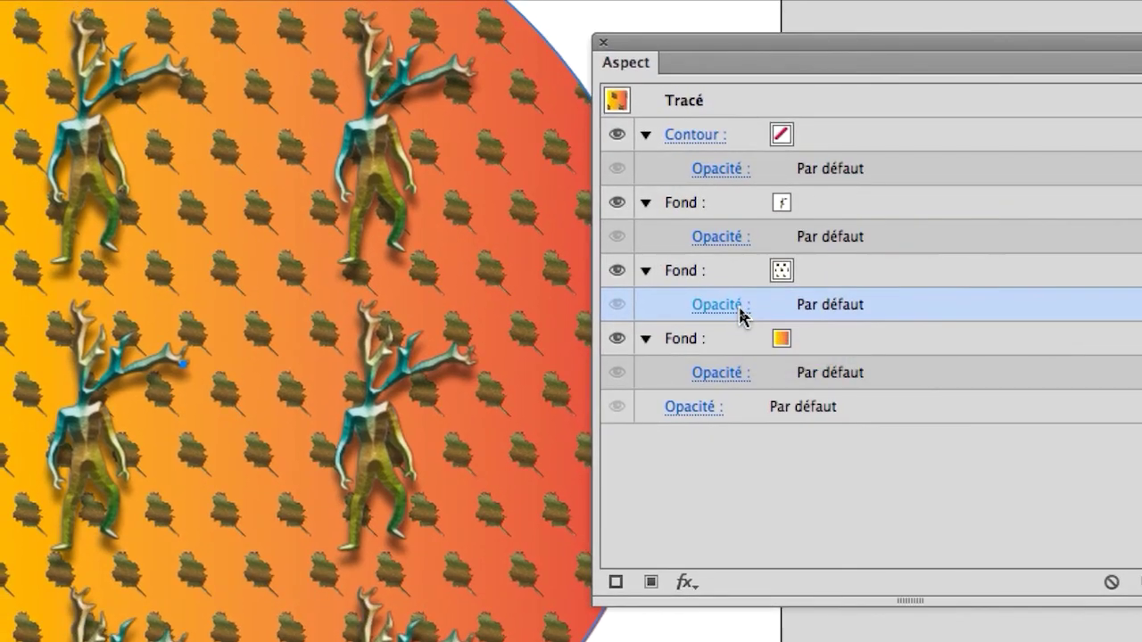
left_click(742, 314)
scroll(461, 355, "down", 3)
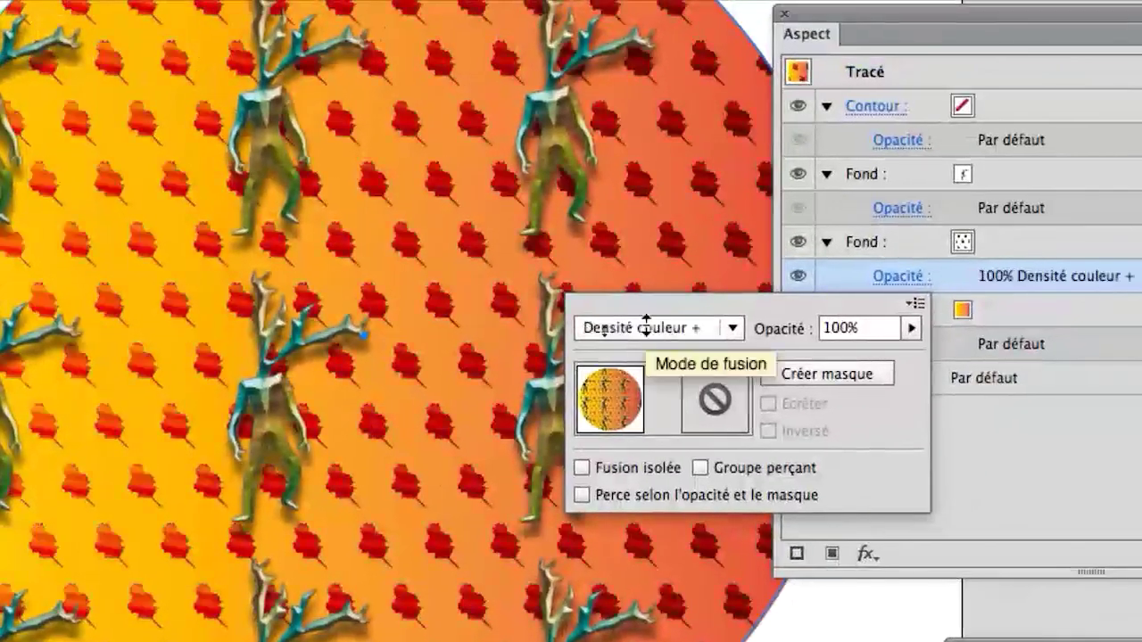
scroll(646, 327, "down", 2)
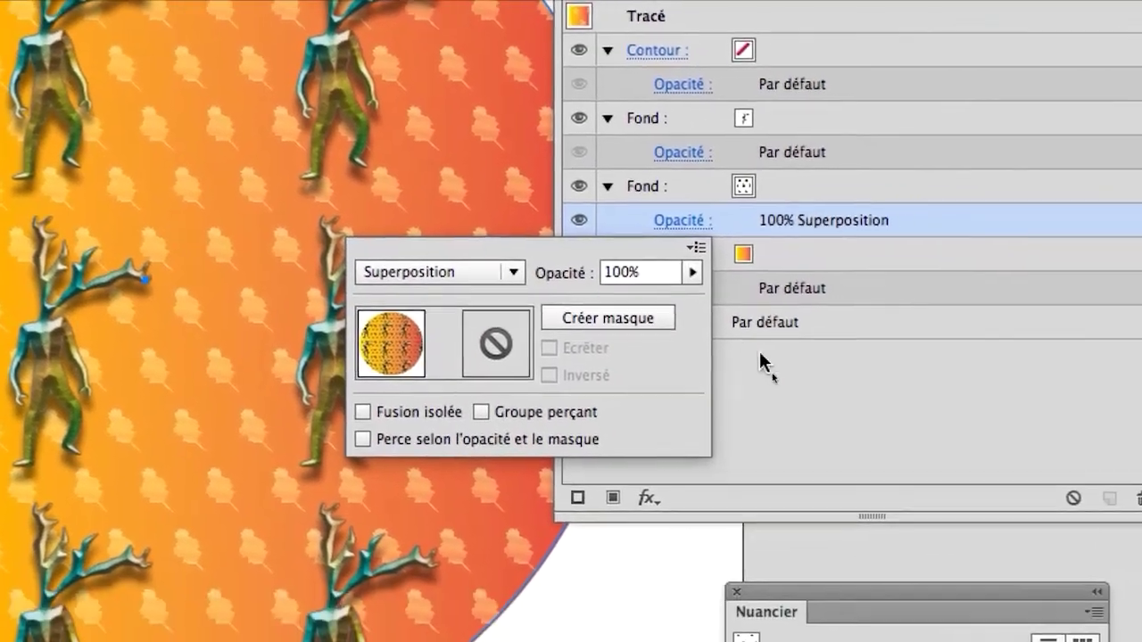
left_click(760, 362)
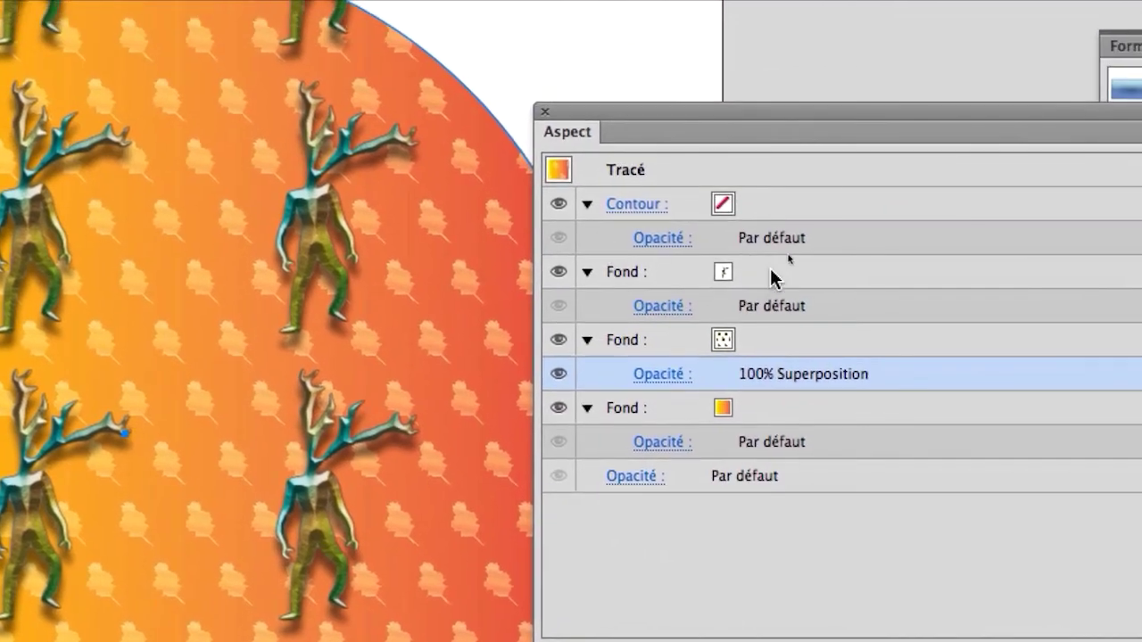
Set the circle's character pattern fill's blending mode to Exclusion and move the Aspect panel clear of the circle.
left_click(754, 120)
left_click(733, 286)
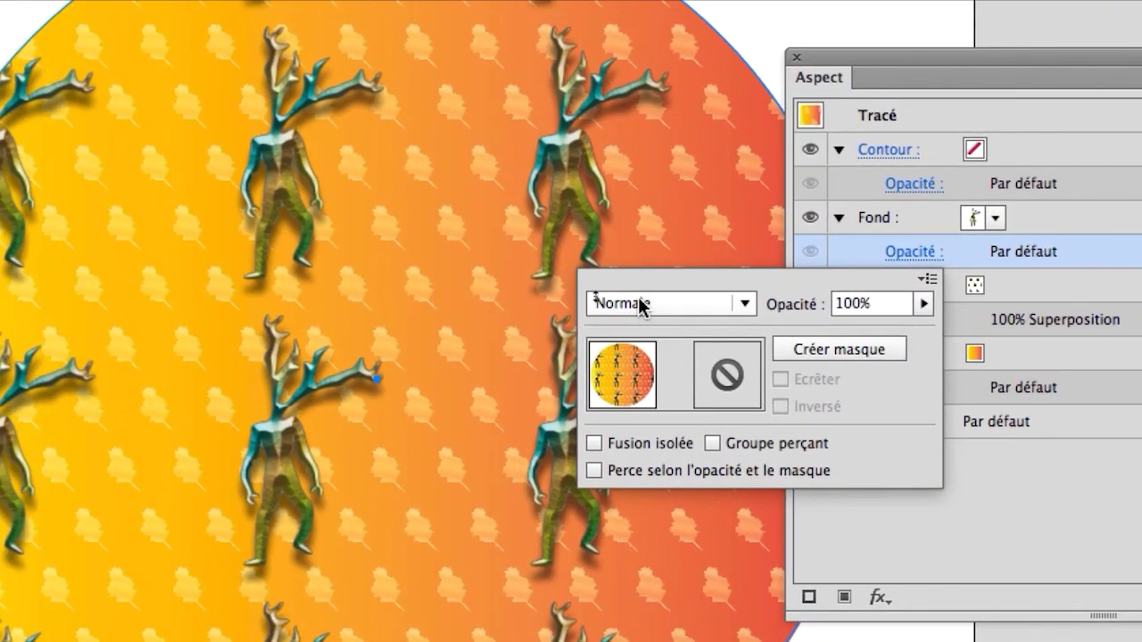
scroll(639, 301, "down", 3)
scroll(639, 302, "down", 6)
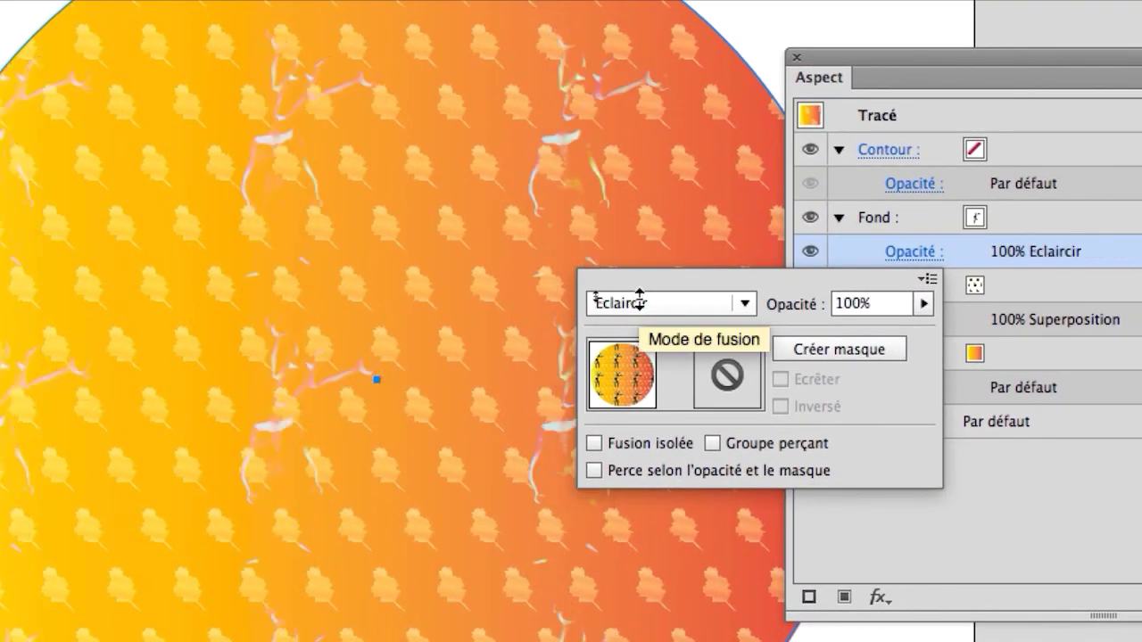
scroll(641, 303, "down", 2)
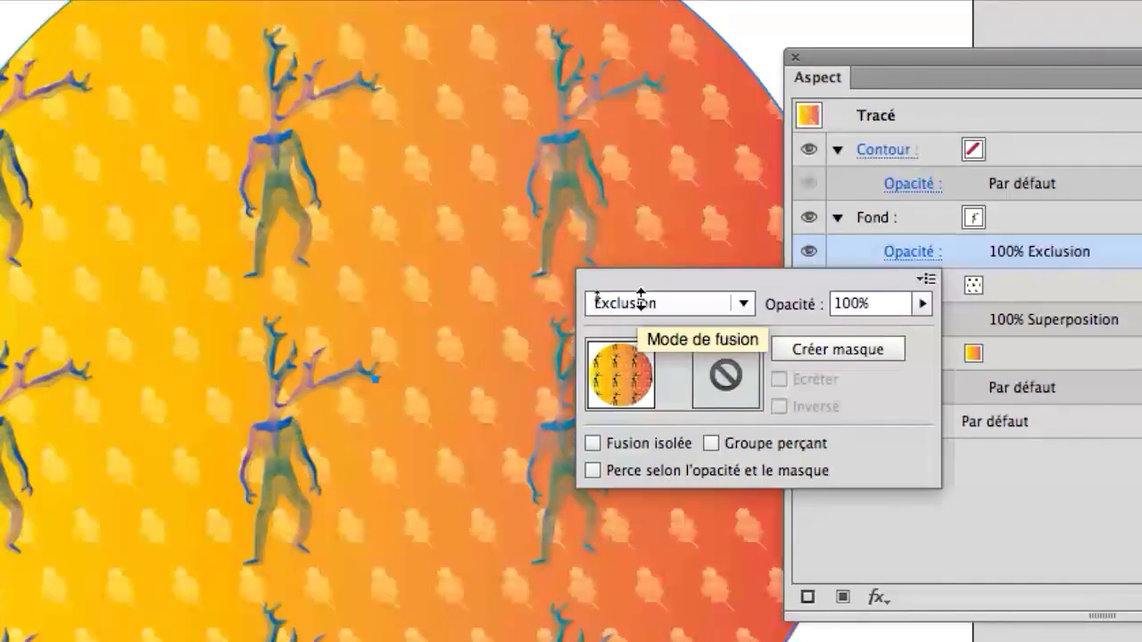
scroll(641, 300, "down", 2)
scroll(640, 299, "up", 2)
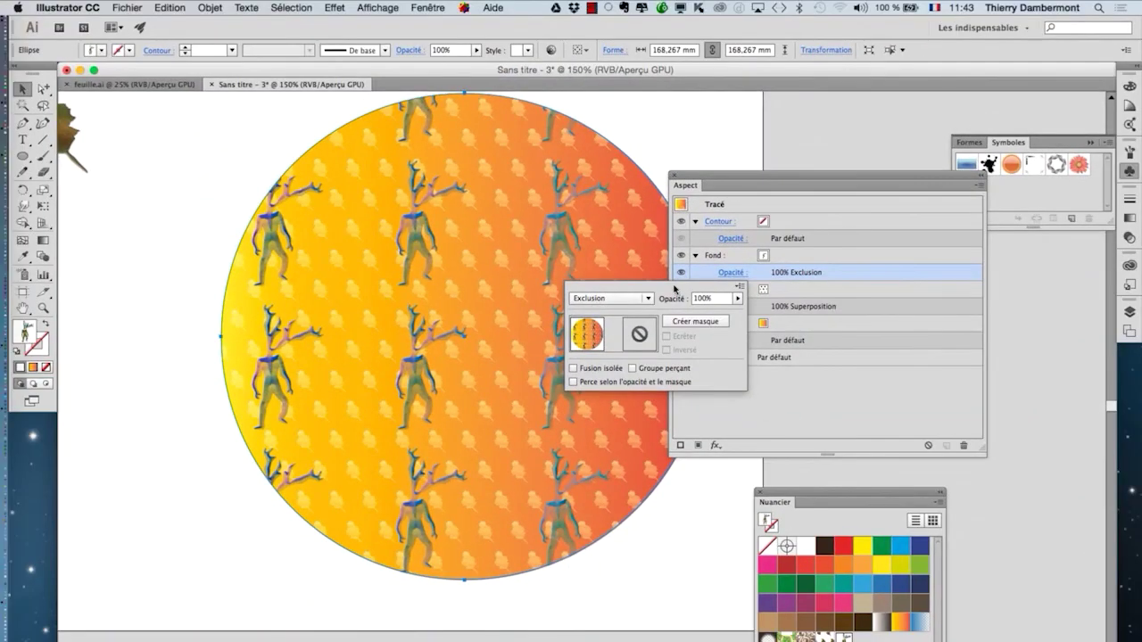
left_click(738, 148)
left_click_drag(710, 188, 824, 169)
scroll(624, 346, "down", 1)
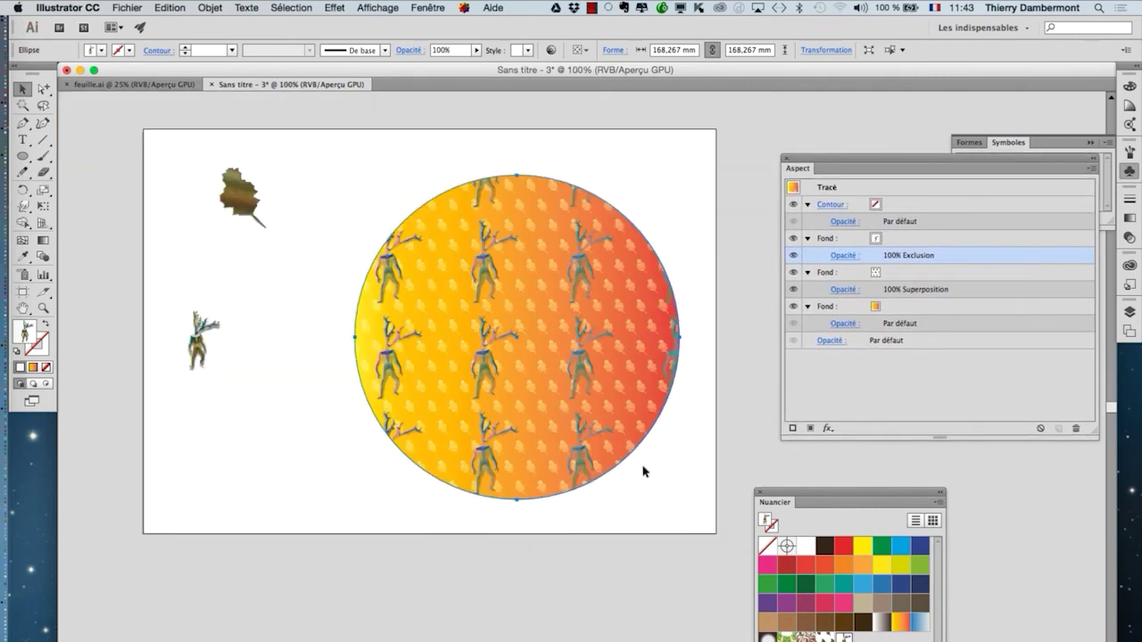